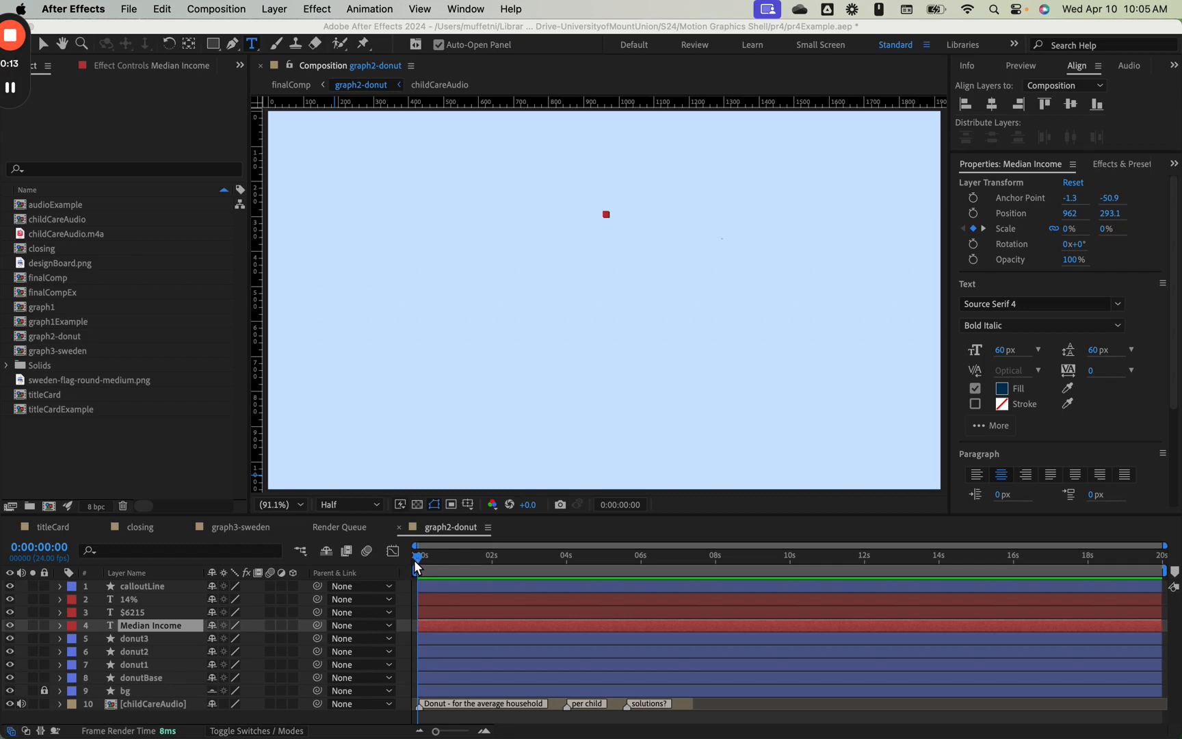
- Preview the finished graph2-donut animation from the start through the appearance of all three coloured donut segments
{"action": "left_click", "coordinate": [416, 564]}
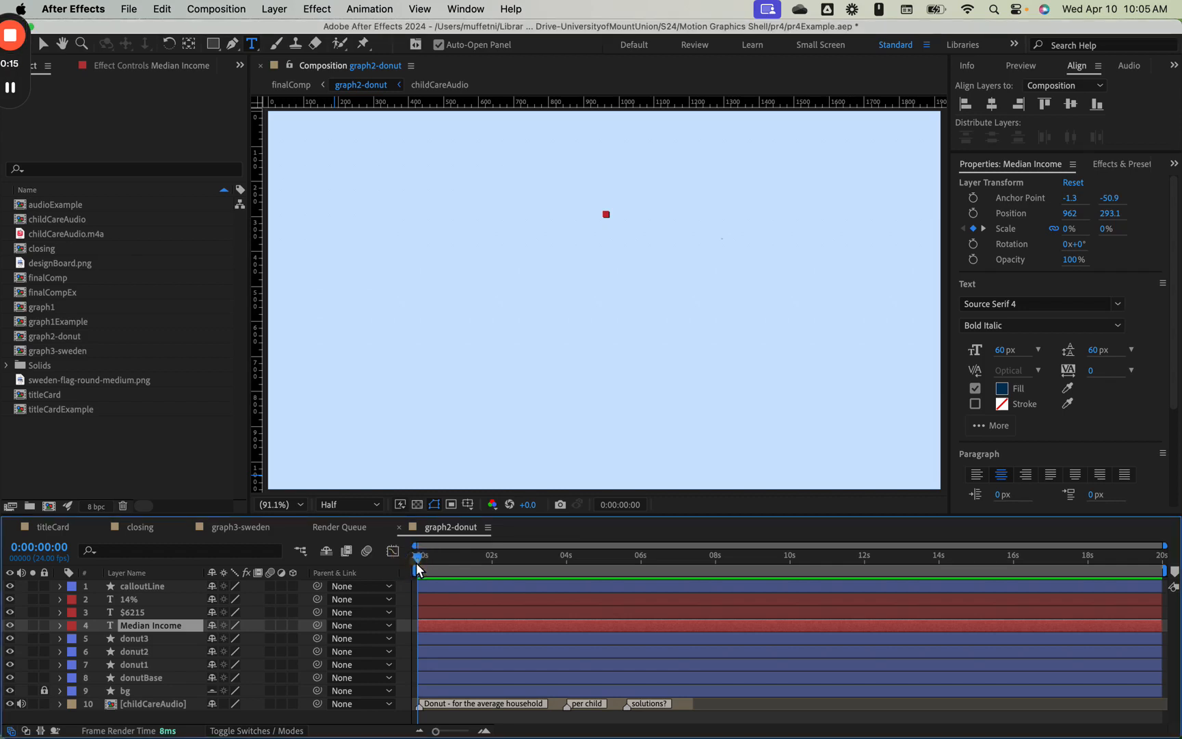
{"action": "key", "text": "space"}
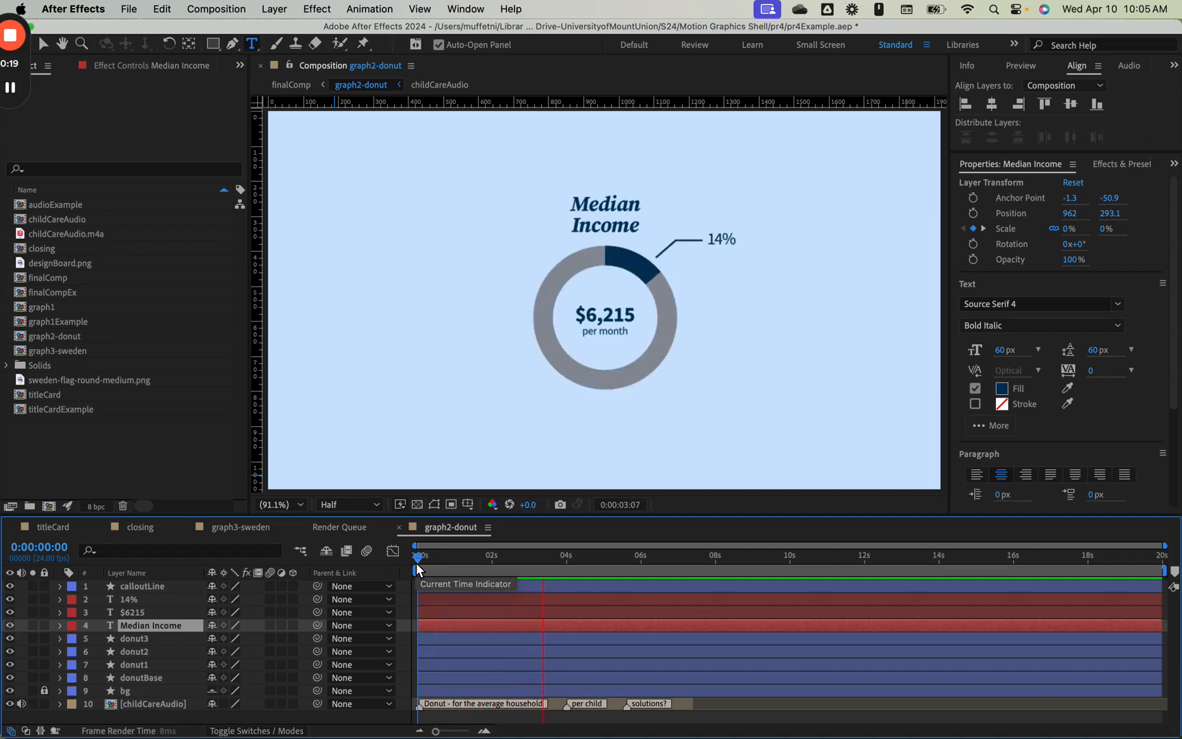
{"action": "key", "text": "space"}
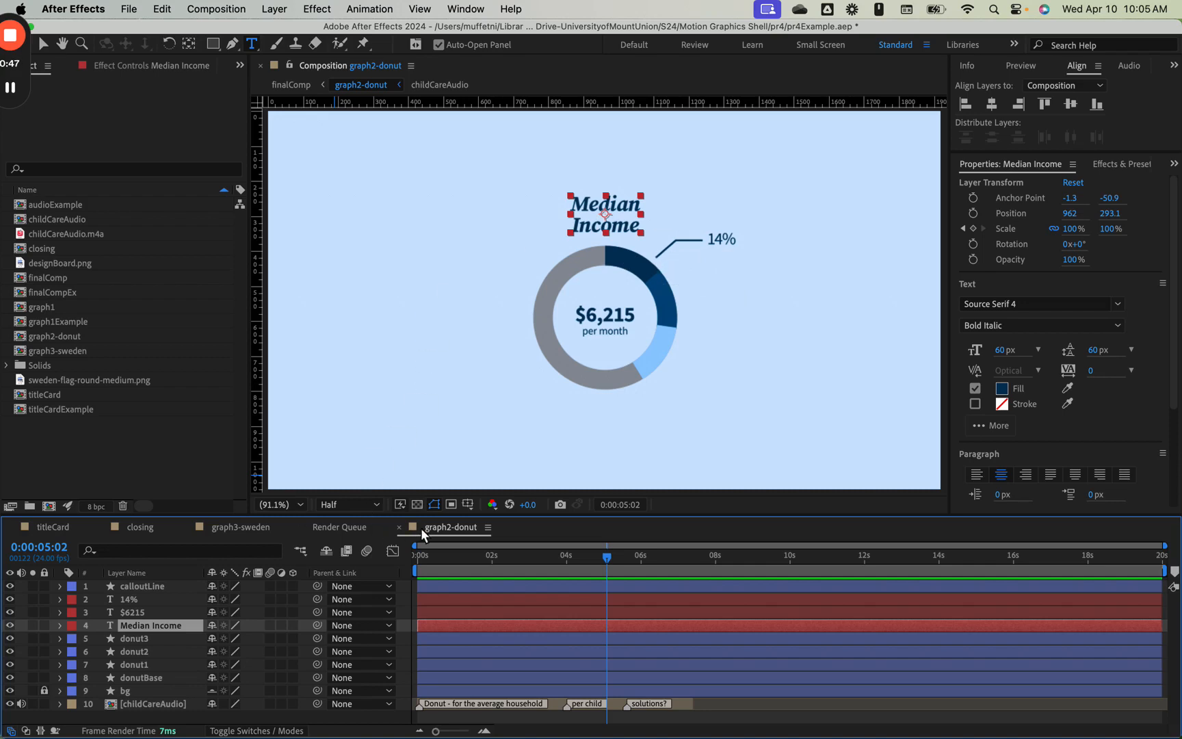
{"action": "mouse_move", "coordinate": [609, 560]}
{"action": "left_mouse_down"}
{"action": "mouse_move", "coordinate": [493, 548]}
{"action": "mouse_move", "coordinate": [597, 573]}
{"action": "left_mouse_up"}
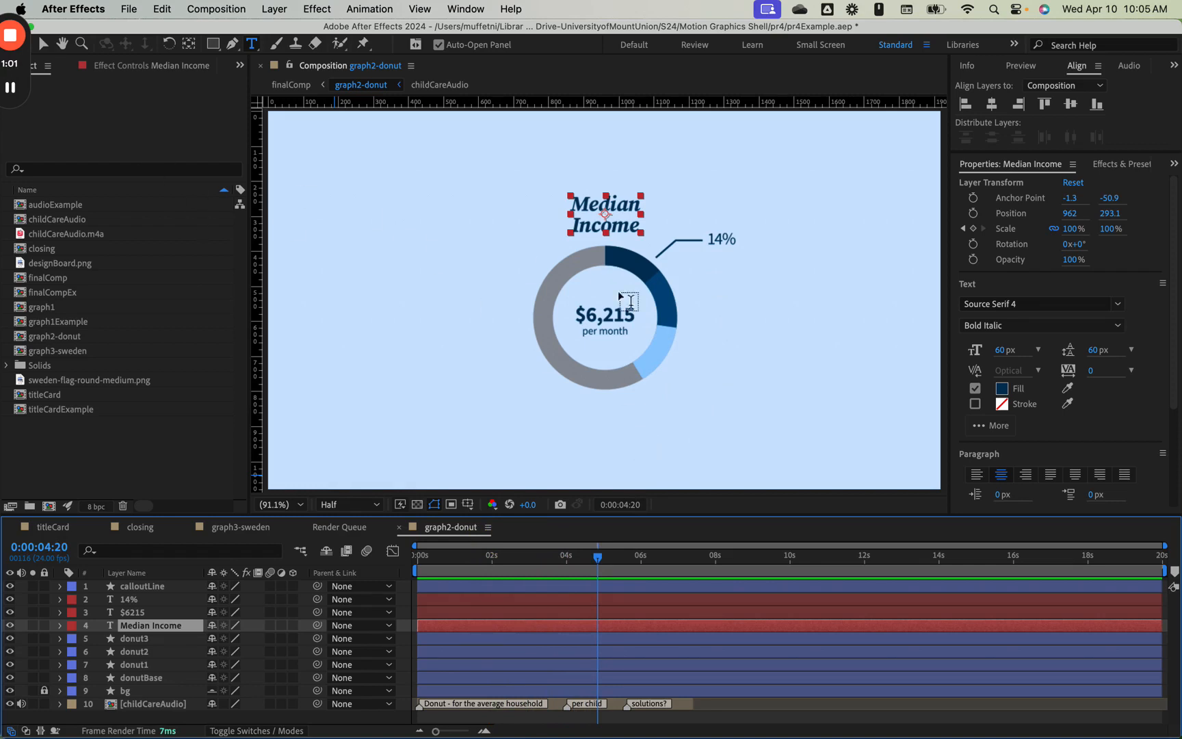
- Create a new composition named graph2-donut-ex with the HD 1920x1080, 24 fps preset and a duration of 0:01:30:00
{"action": "right_click", "coordinate": [171, 453]}
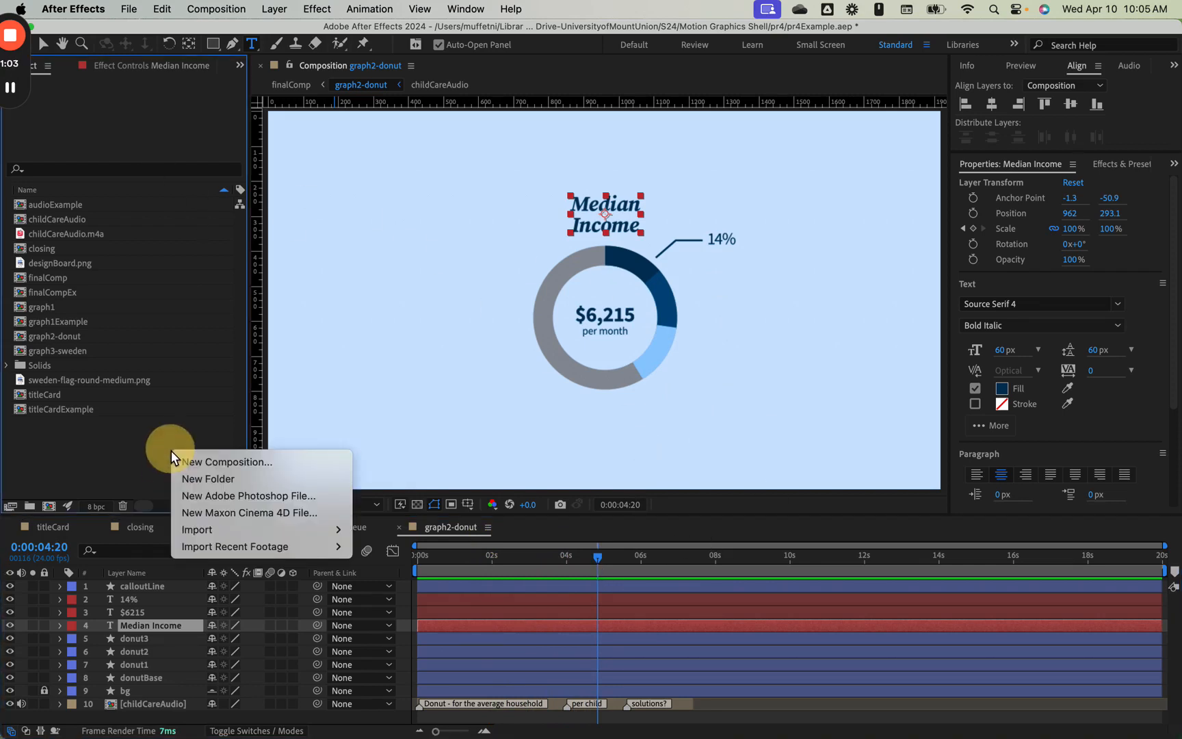
{"action": "left_click", "coordinate": [186, 463]}
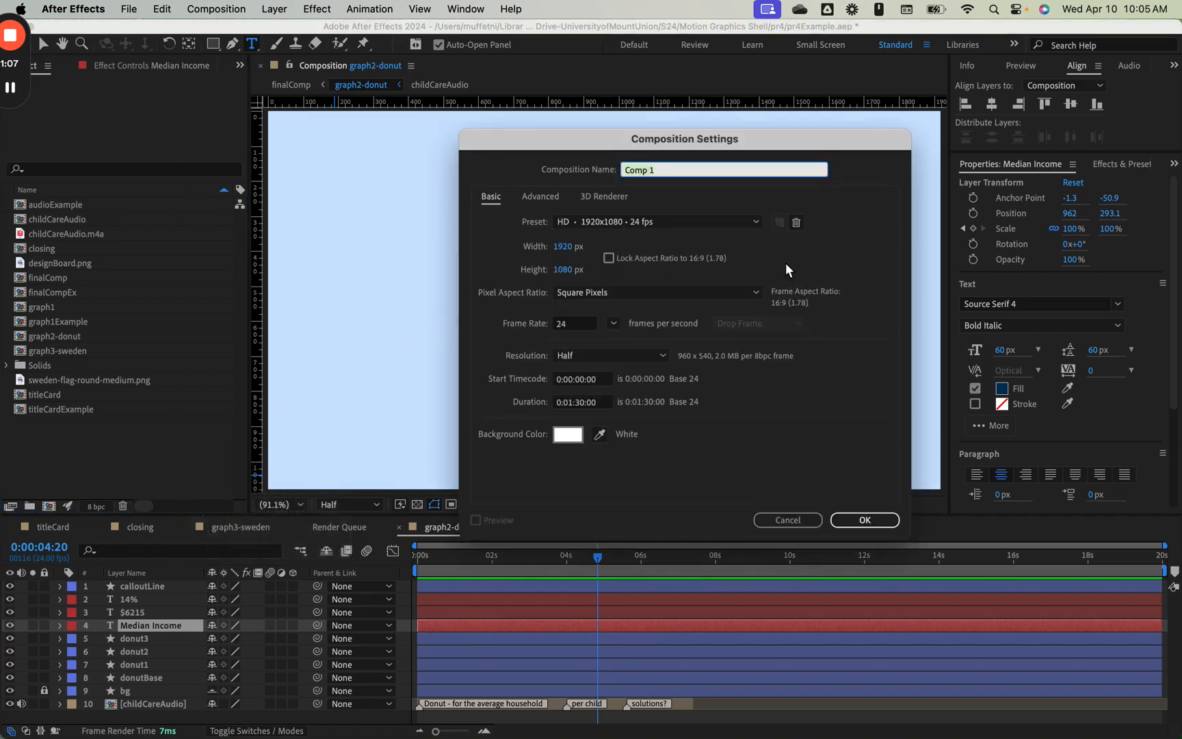
{"action": "type", "text": "graph2-donut-ex"}
{"action": "left_click", "coordinate": [859, 519]}
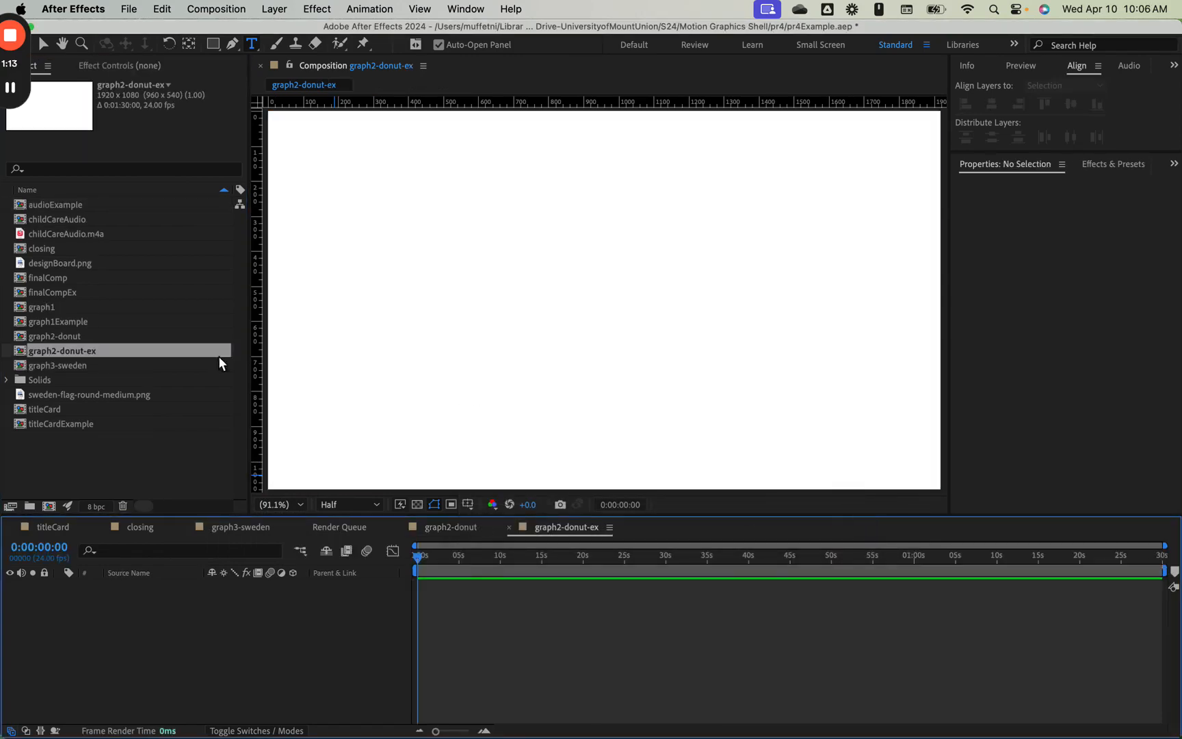
{"action": "left_click", "coordinate": [136, 453]}
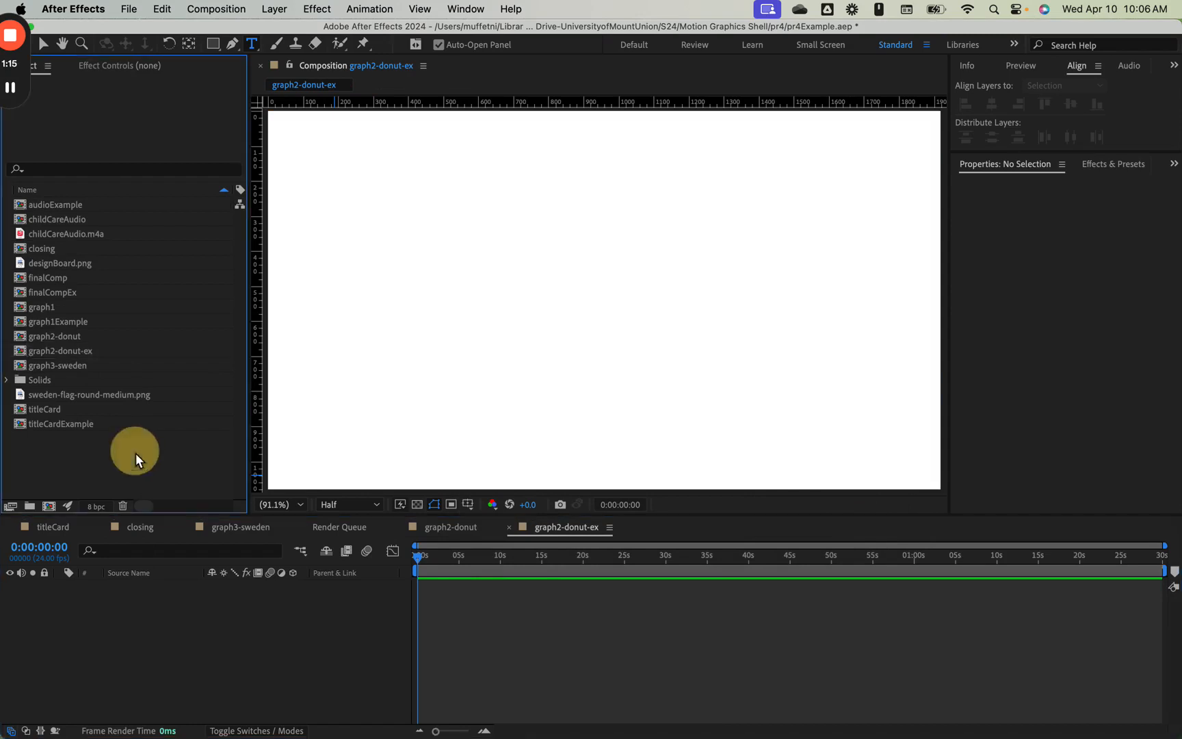
- Add childCareAudio to graph2-donut-ex and trim its start to just before the "Donut - for the average household" marker
{"action": "left_click_drag", "start_coordinate": [63, 219], "coordinate": [177, 620]}
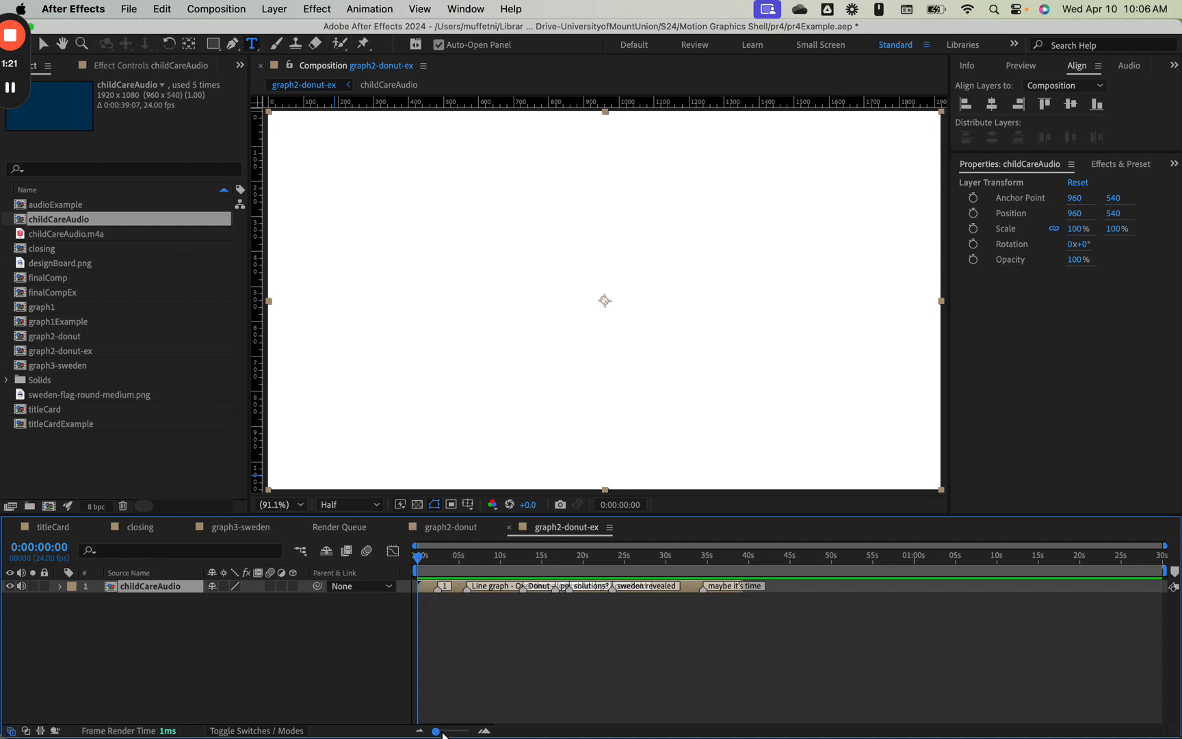
{"action": "left_click_drag", "start_coordinate": [438, 731], "coordinate": [455, 729]}
{"action": "left_click", "coordinate": [588, 590]}
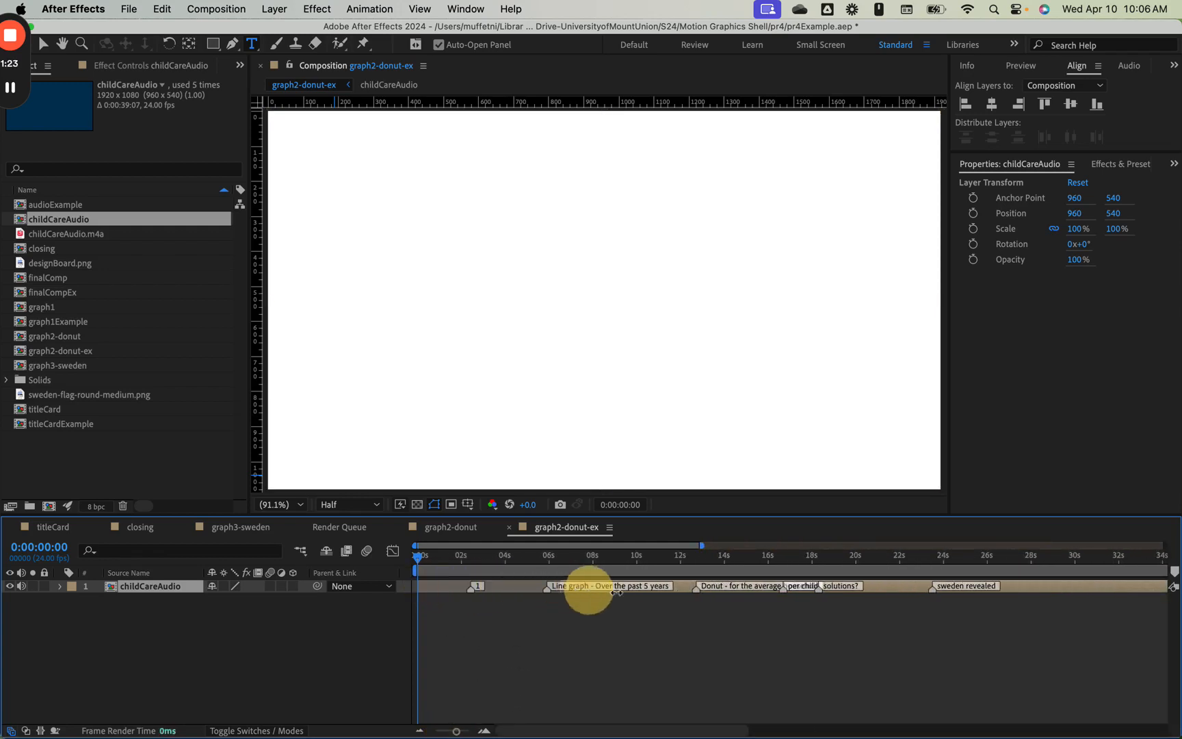
{"action": "left_click_drag", "start_coordinate": [616, 592], "coordinate": [687, 613]}
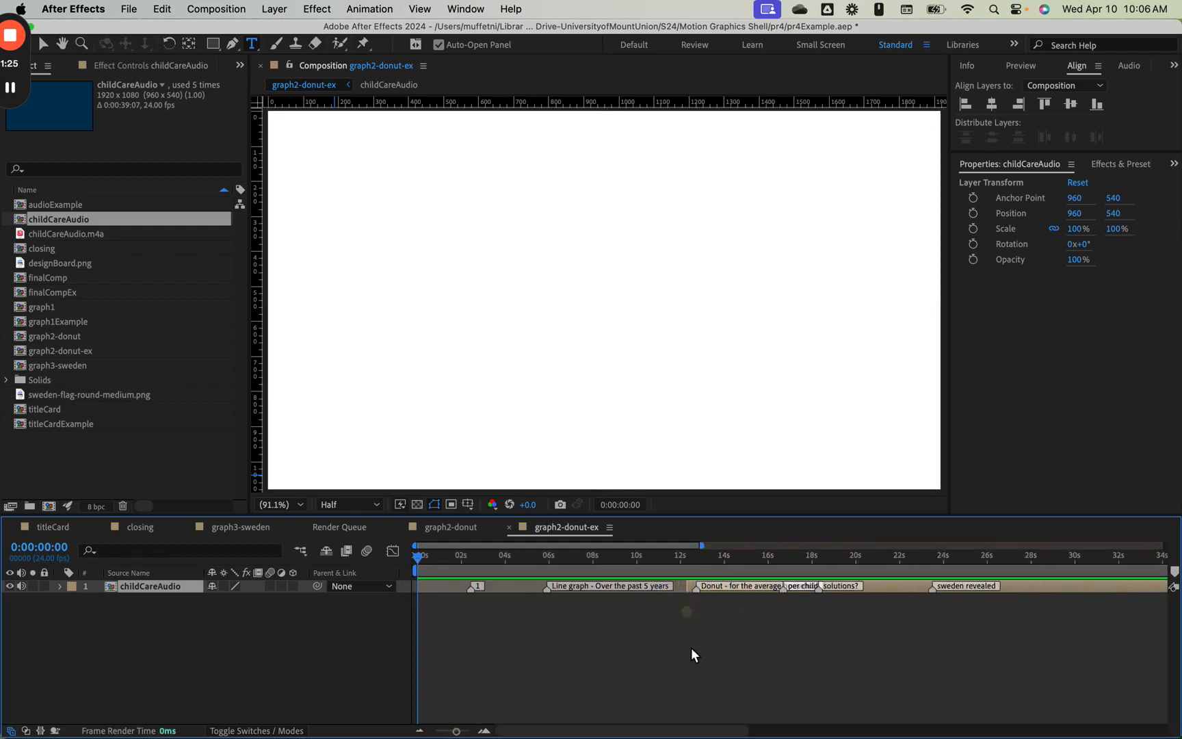
{"action": "left_click", "coordinate": [671, 627]}
- Slide the trimmed childCareAudio layer back to the start of the timeline so the Donut marker falls just after 0 seconds
{"action": "left_click_drag", "start_coordinate": [880, 588], "coordinate": [615, 607]}
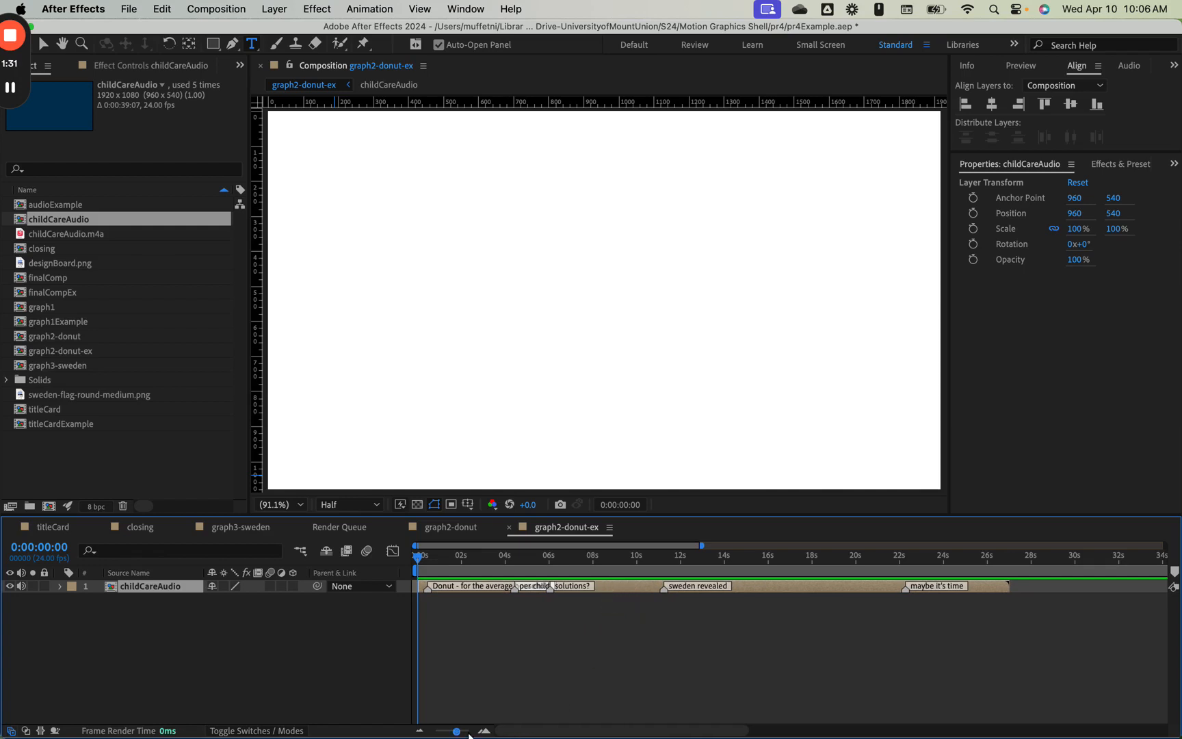
{"action": "left_click_drag", "start_coordinate": [457, 733], "coordinate": [464, 731]}
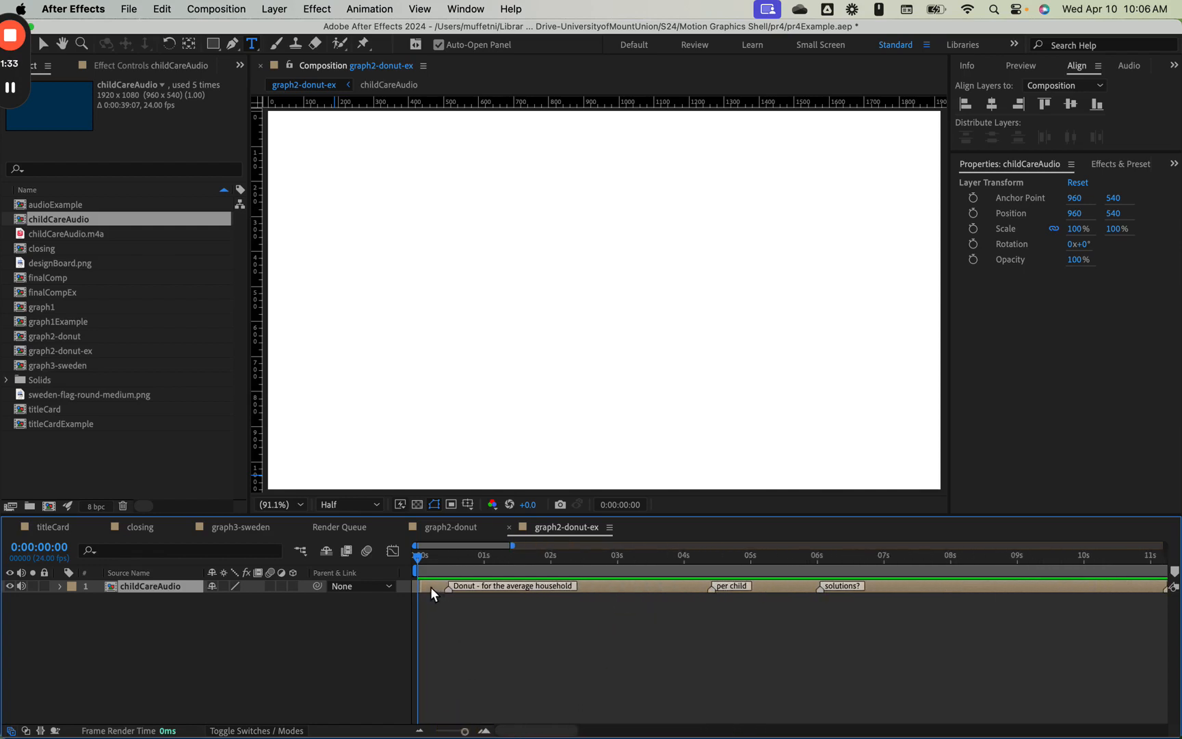
{"action": "left_click_drag", "start_coordinate": [428, 583], "coordinate": [421, 588]}
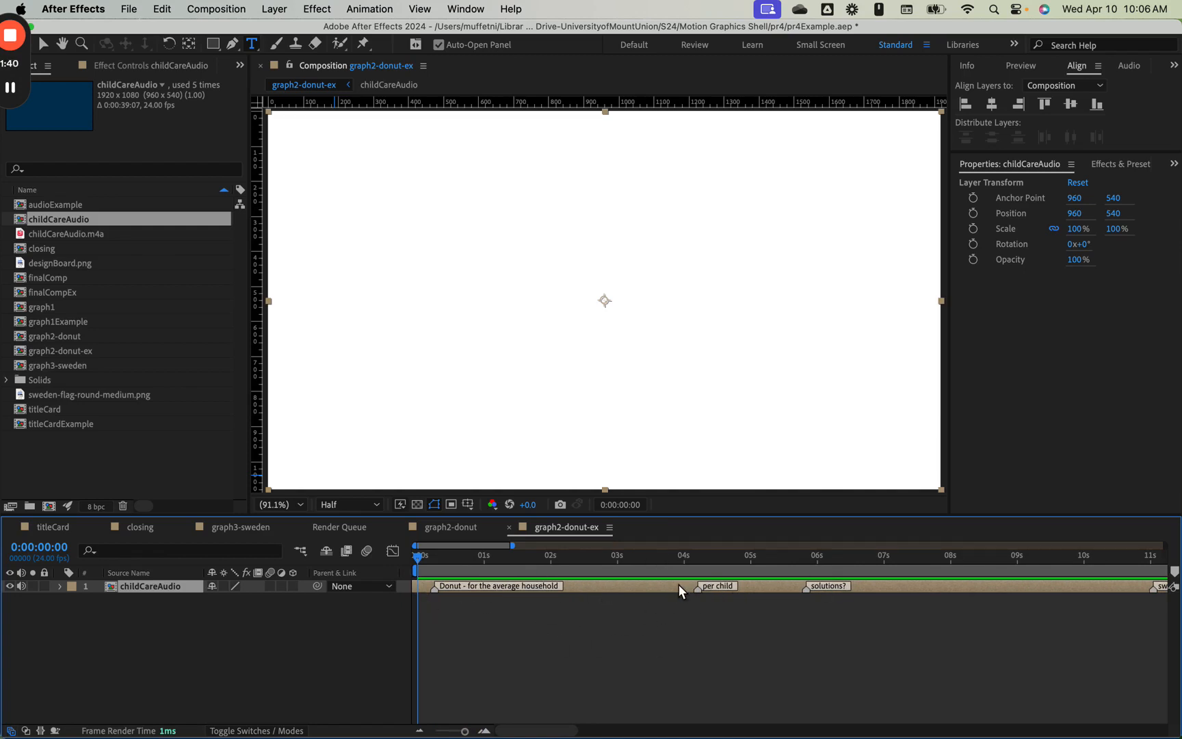
{"action": "mouse_move", "coordinate": [417, 556]}
{"action": "left_mouse_down"}
{"action": "mouse_move", "coordinate": [478, 572]}
{"action": "mouse_move", "coordinate": [420, 561]}
{"action": "left_mouse_up"}
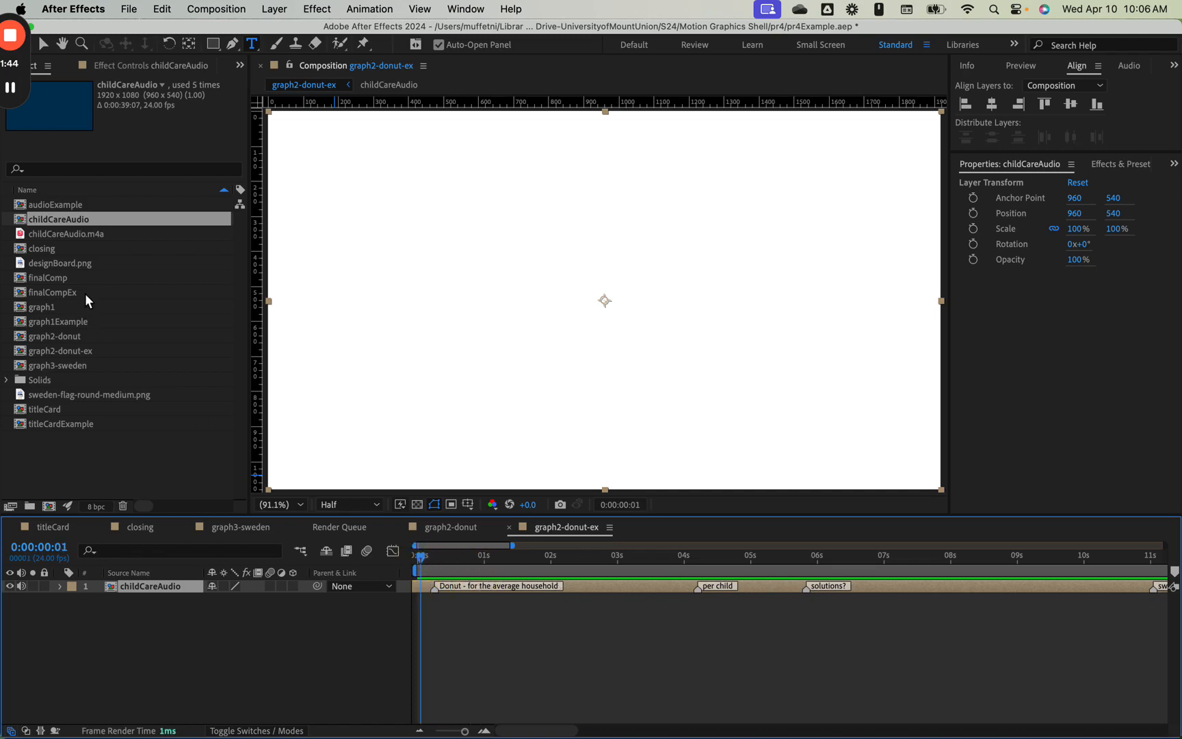
- Clear the project item selection and slightly widen the composition viewer
{"action": "left_click", "coordinate": [124, 457]}
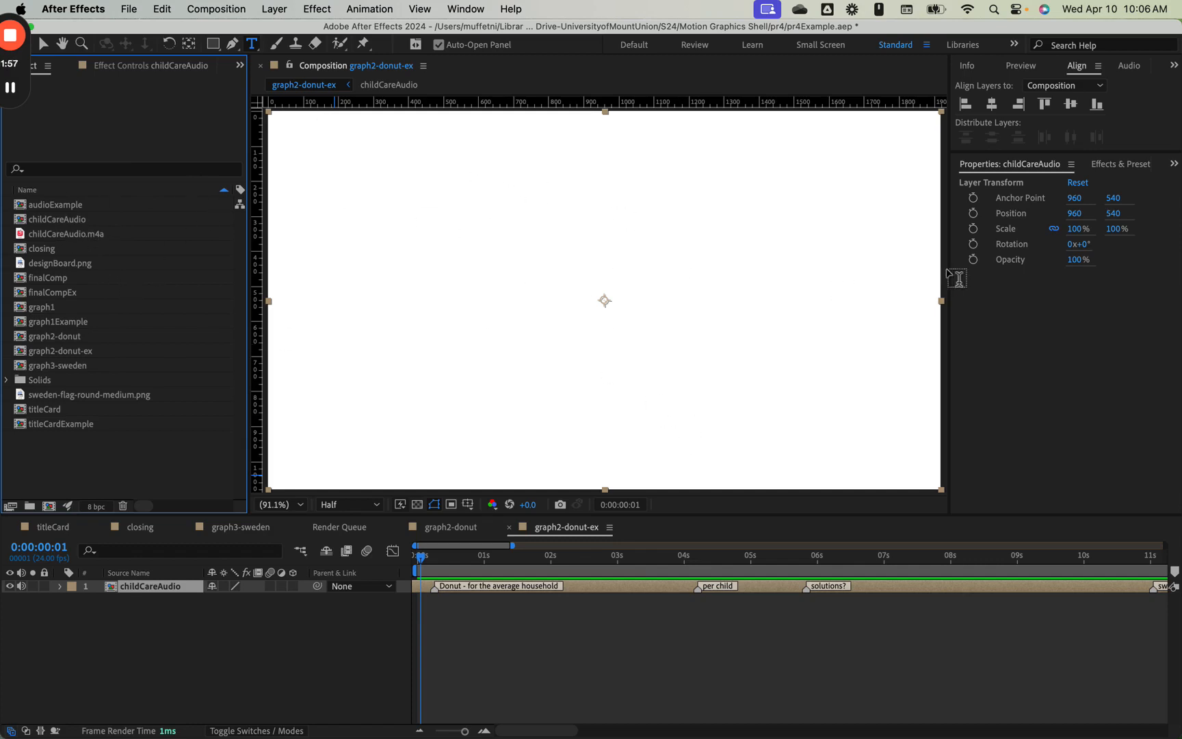
{"action": "left_click_drag", "start_coordinate": [952, 271], "coordinate": [973, 269]}
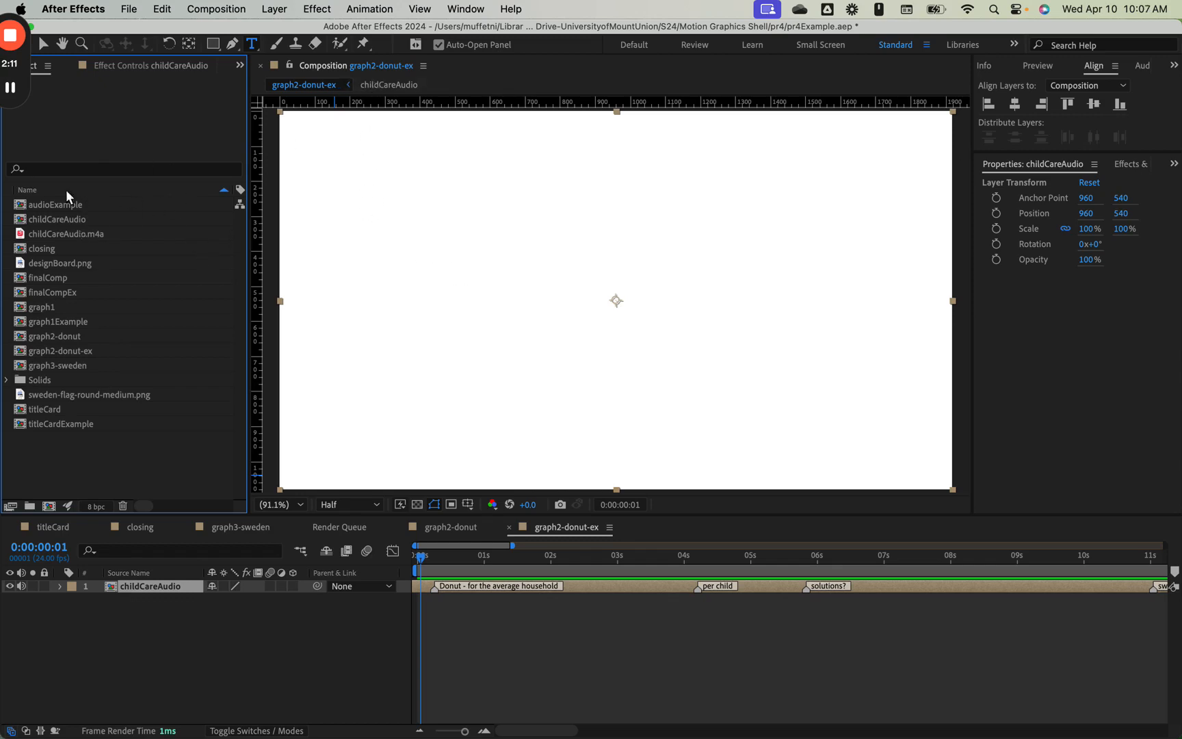
- Save the graph2-donut frame at 0:00:06:18 to the Desktop as Photoshop layers, naming the file reference.psd
{"action": "double_click", "coordinate": [77, 338]}
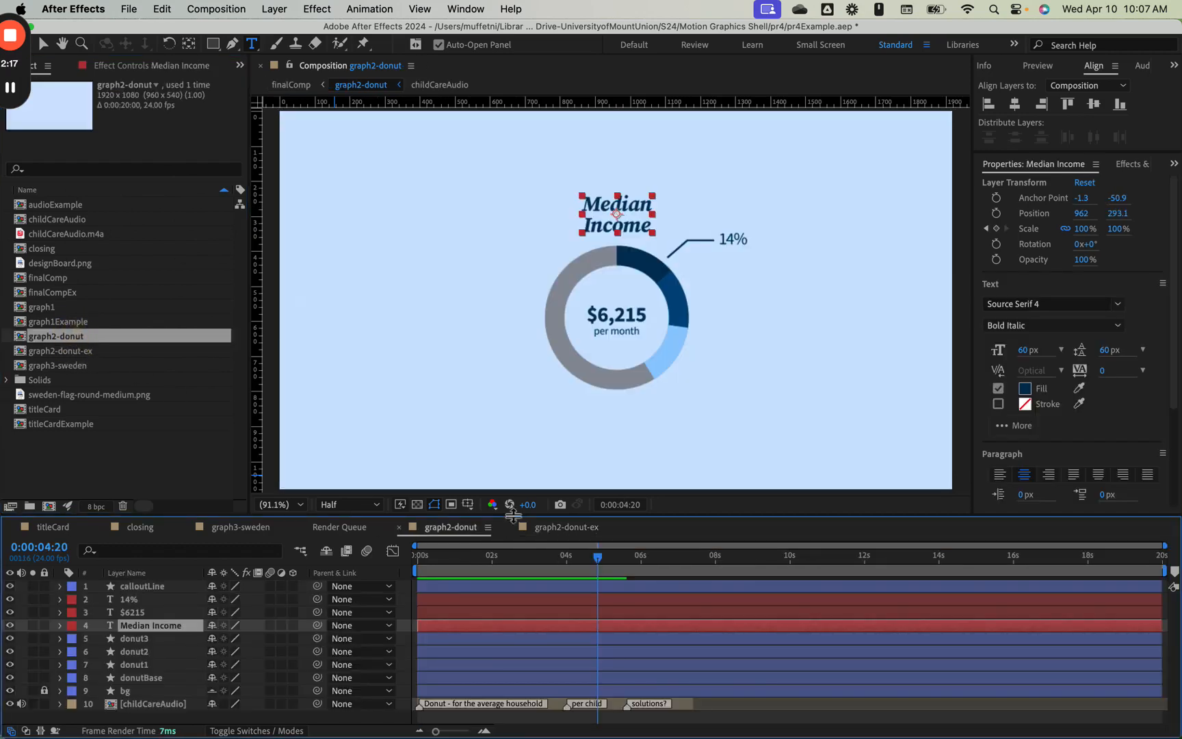
{"action": "left_click_drag", "start_coordinate": [598, 557], "coordinate": [670, 556]}
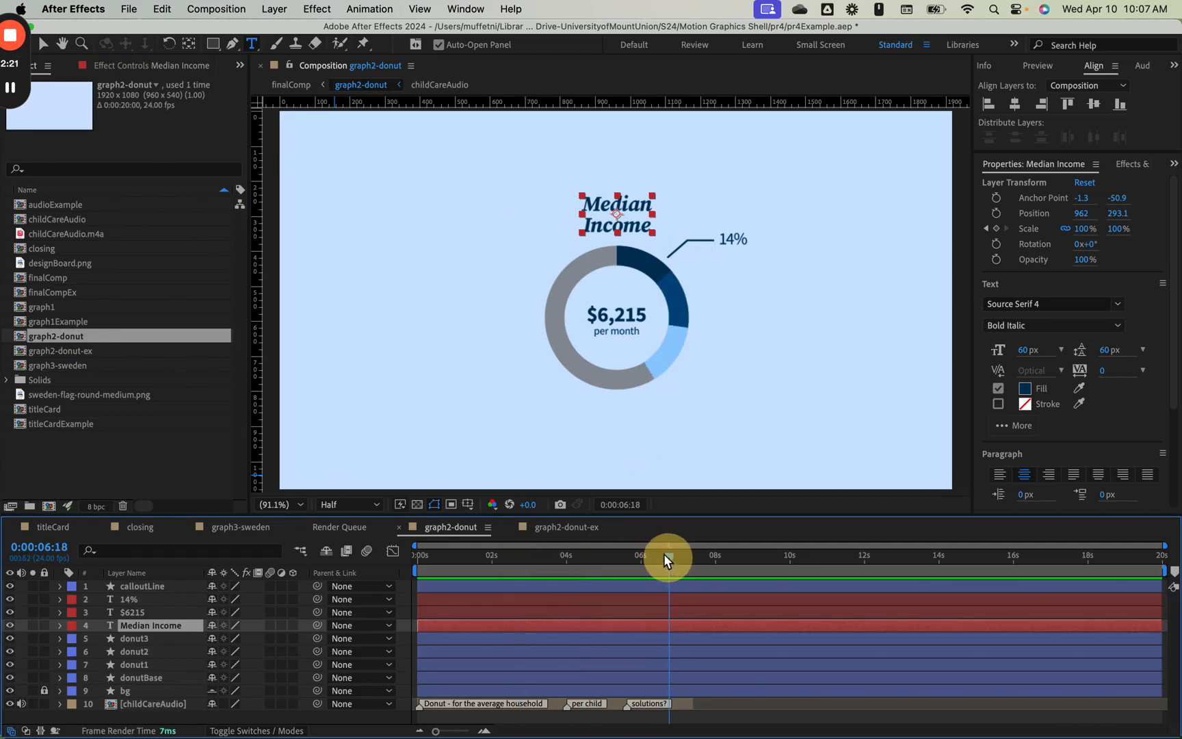
{"action": "left_click", "coordinate": [244, 15]}
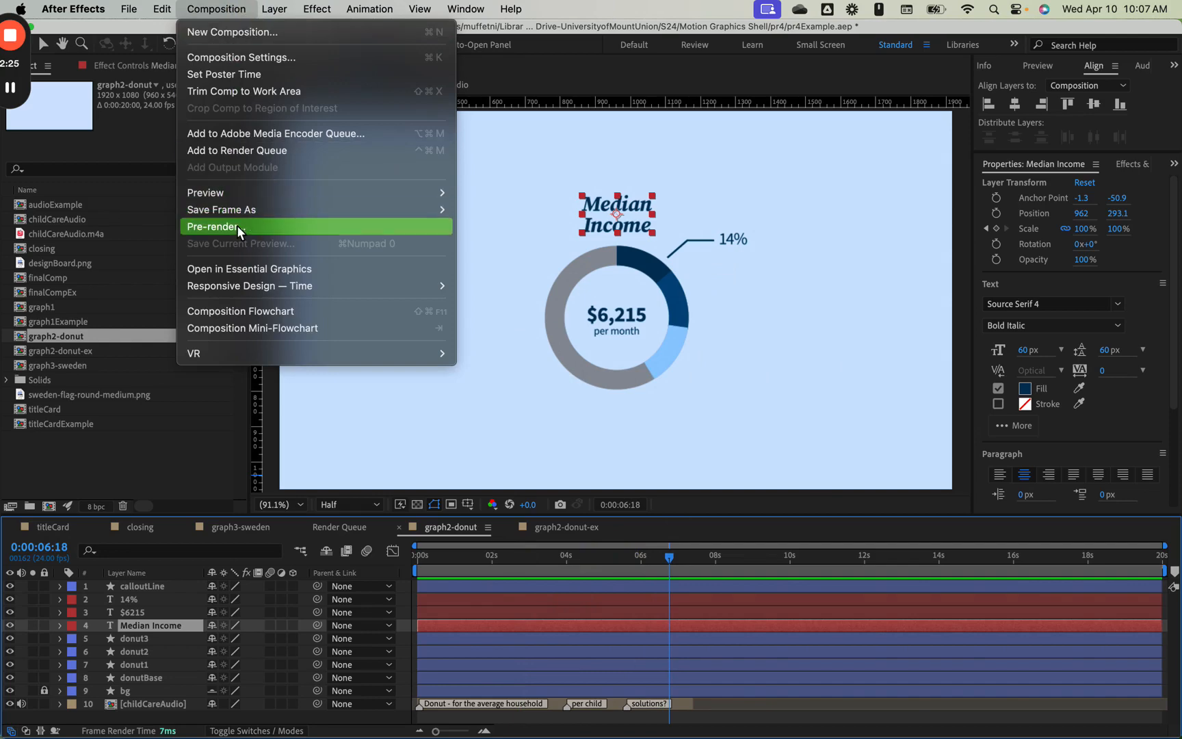
{"action": "mouse_move", "coordinate": [249, 216]}
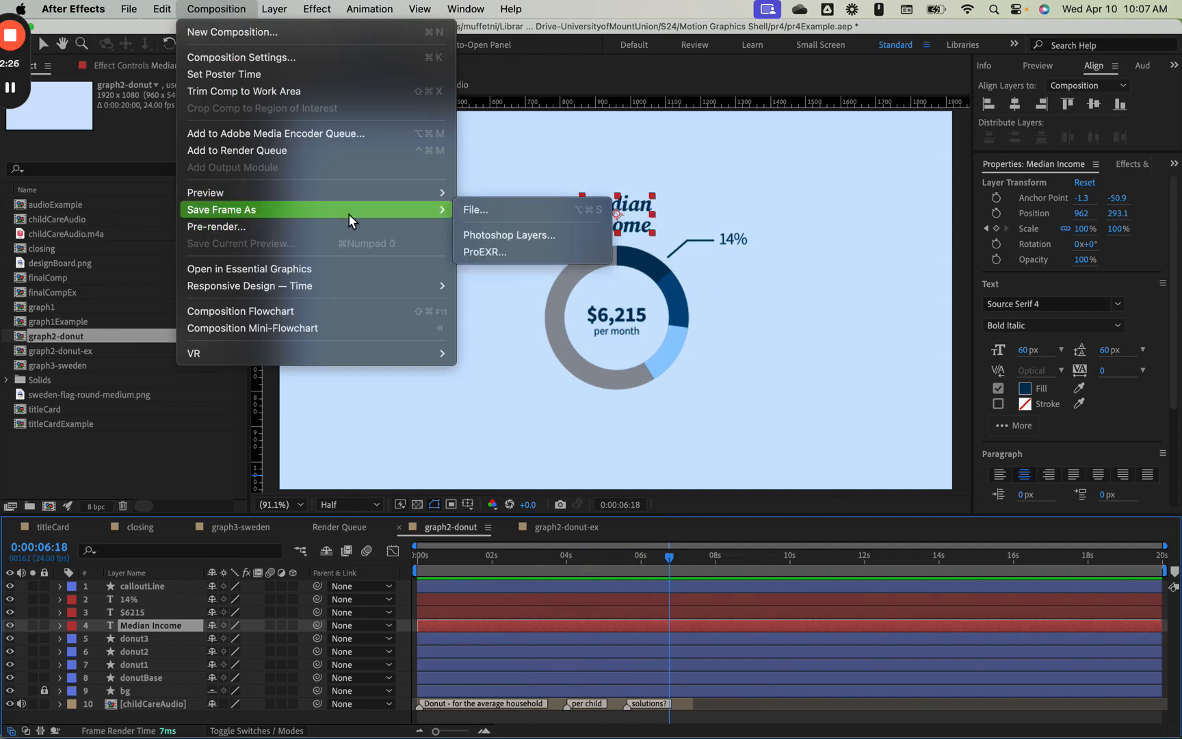
{"action": "left_click", "coordinate": [507, 235]}
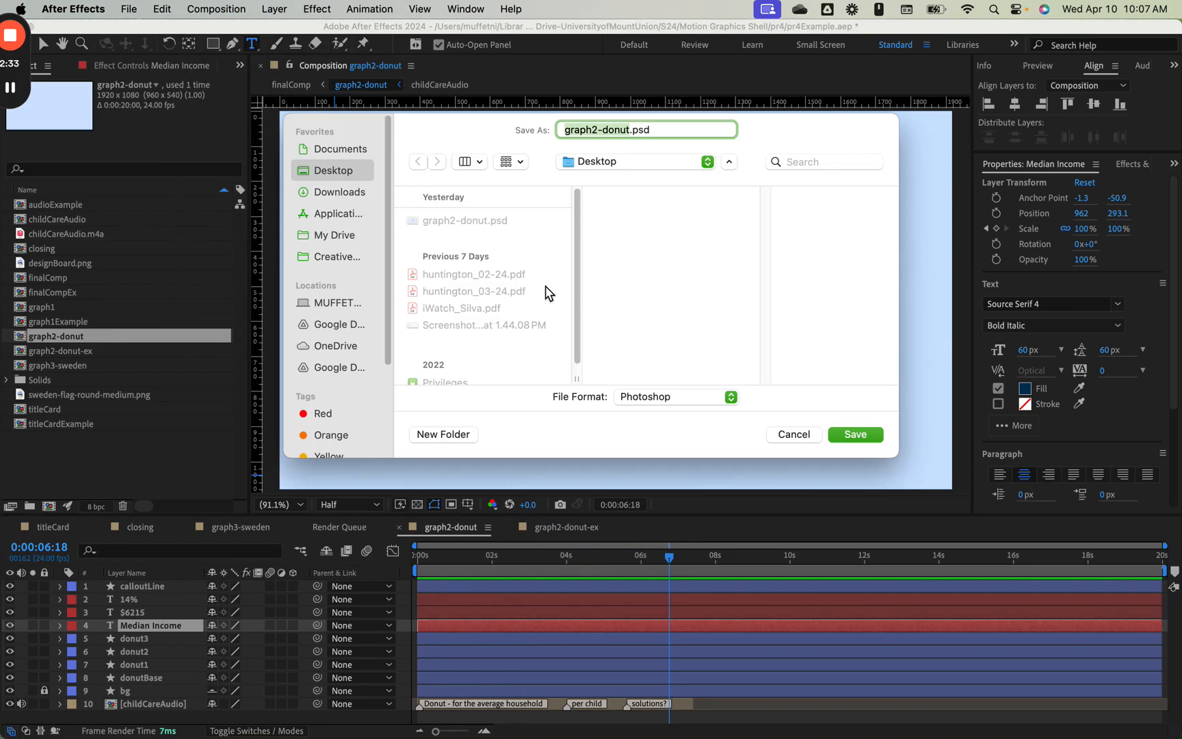
{"action": "type", "text": "reference"}
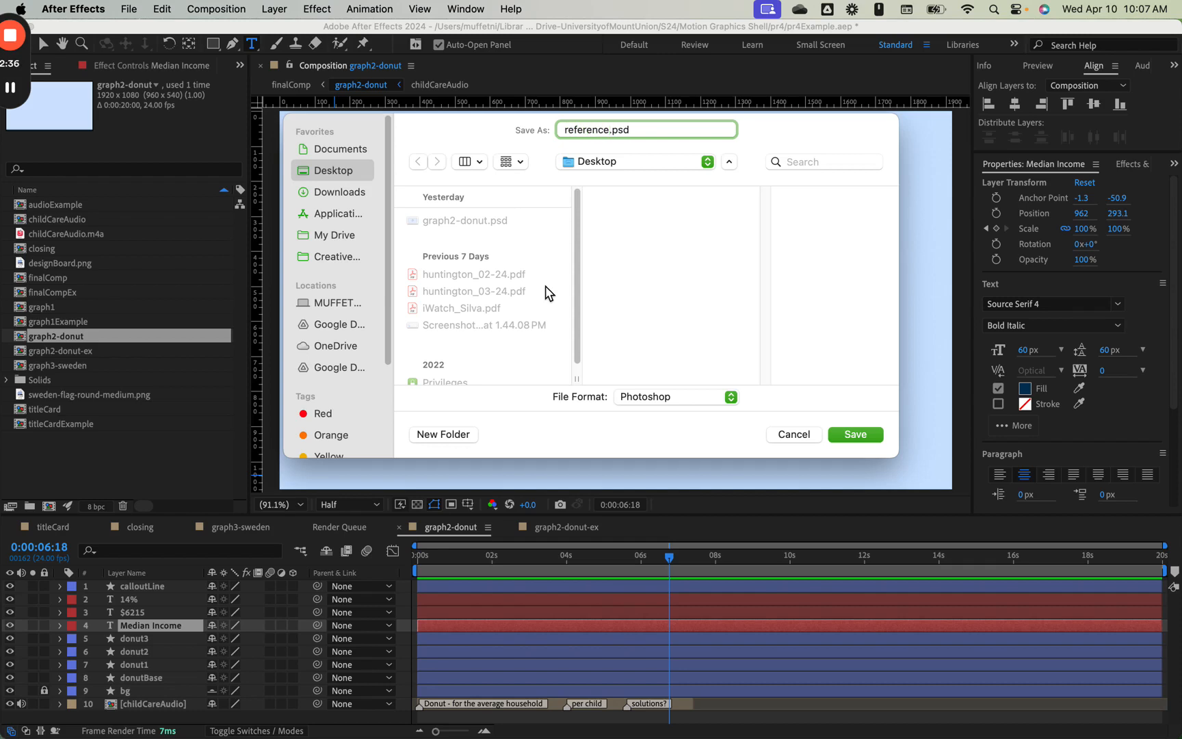
{"action": "left_click", "coordinate": [873, 437]}
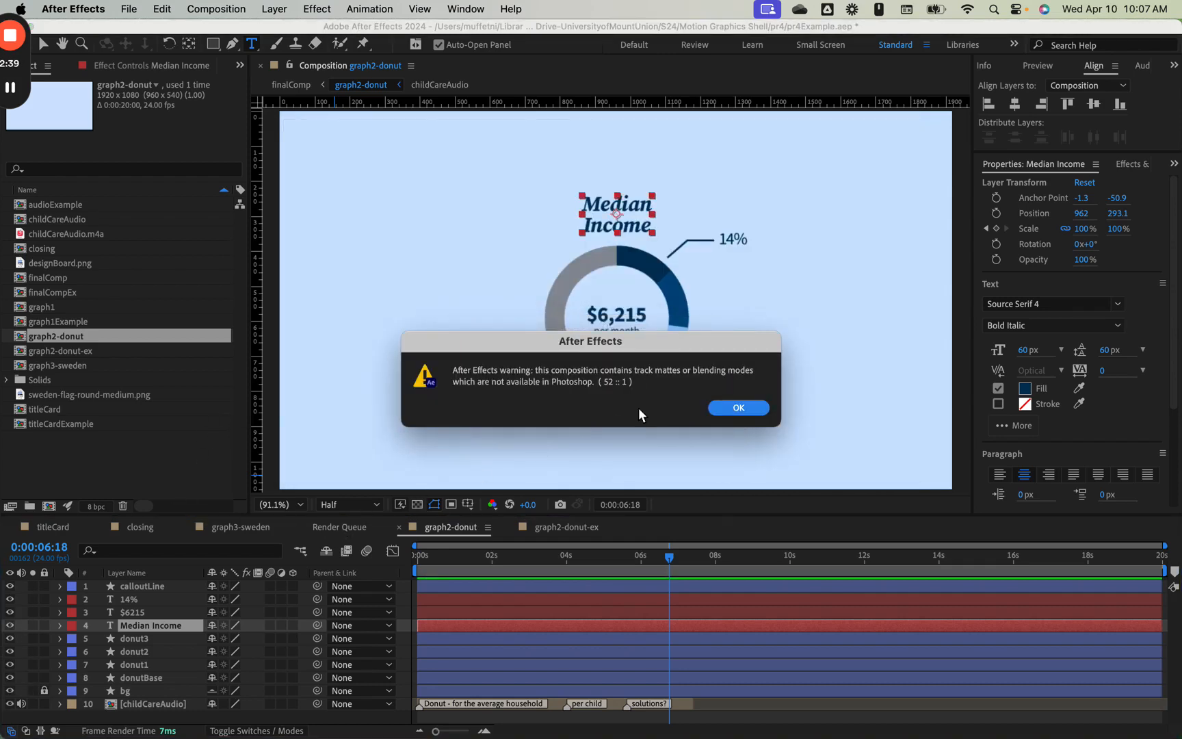
{"action": "left_click", "coordinate": [738, 406]}
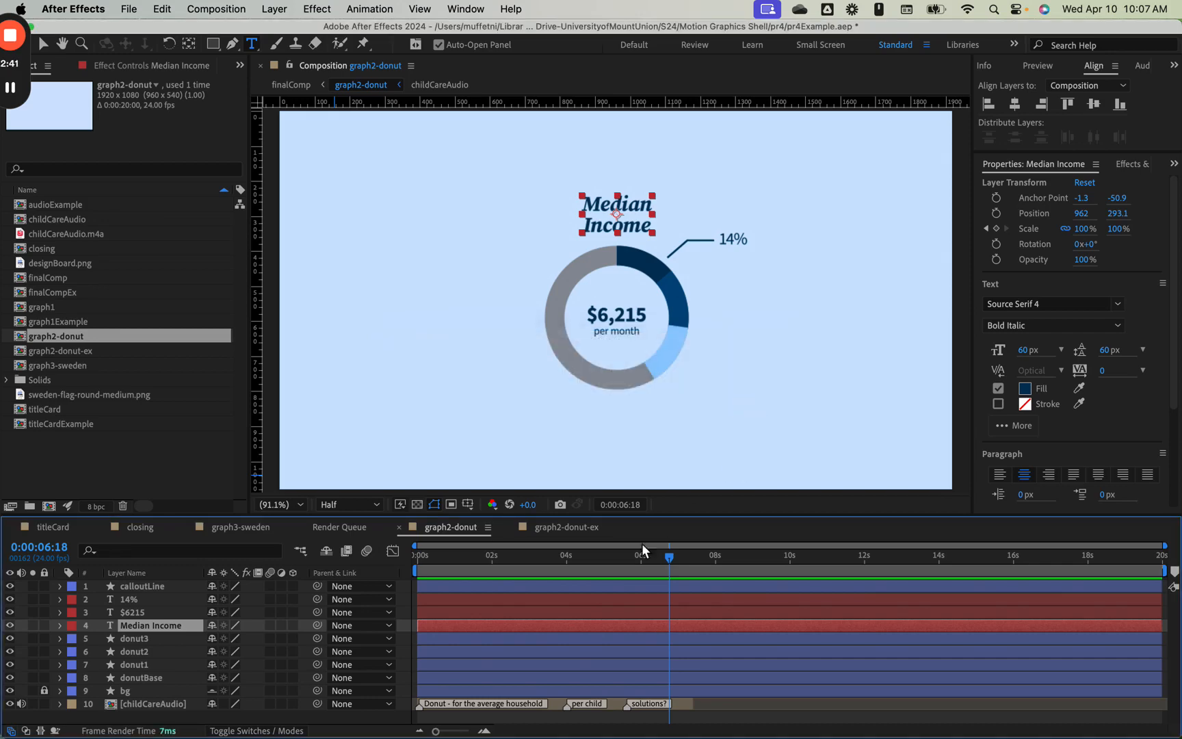
- Return to the graph2-donut-ex composition and import reference.psd from the Desktop as footage with merged layers
{"action": "left_click", "coordinate": [562, 527]}
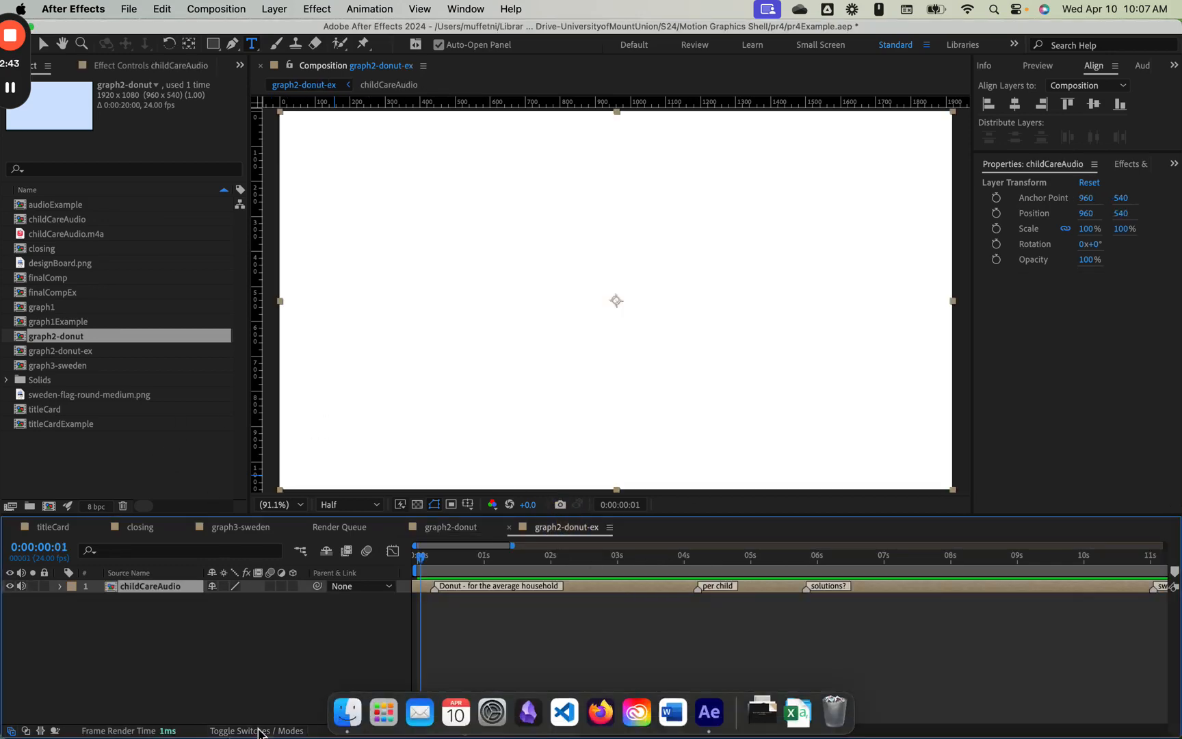
{"action": "left_click", "coordinate": [350, 712]}
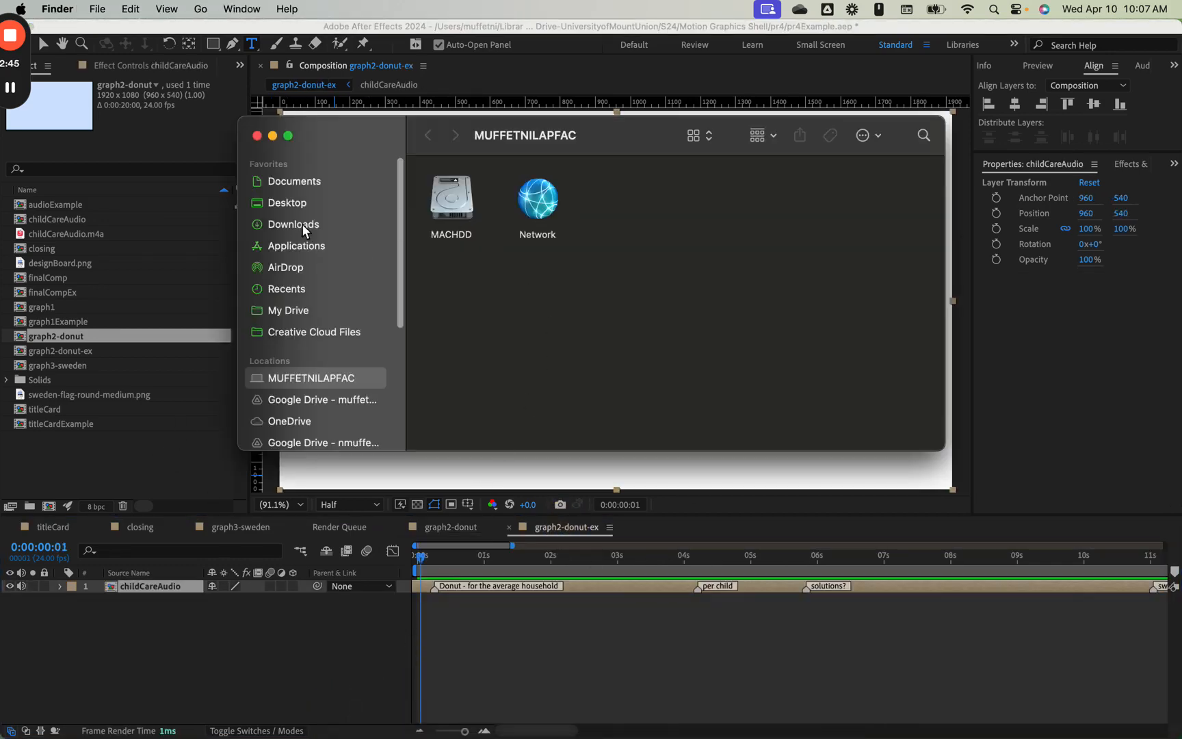
{"action": "left_click", "coordinate": [298, 202]}
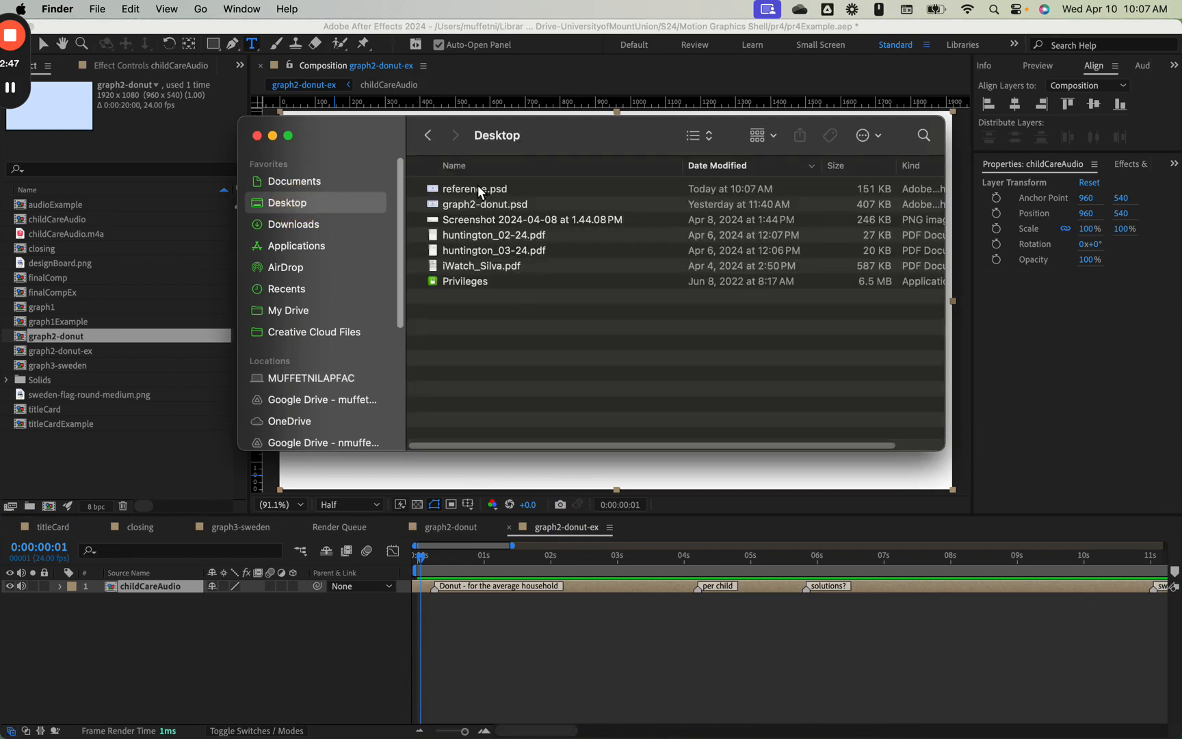
{"action": "left_click_drag", "start_coordinate": [478, 189], "coordinate": [157, 462]}
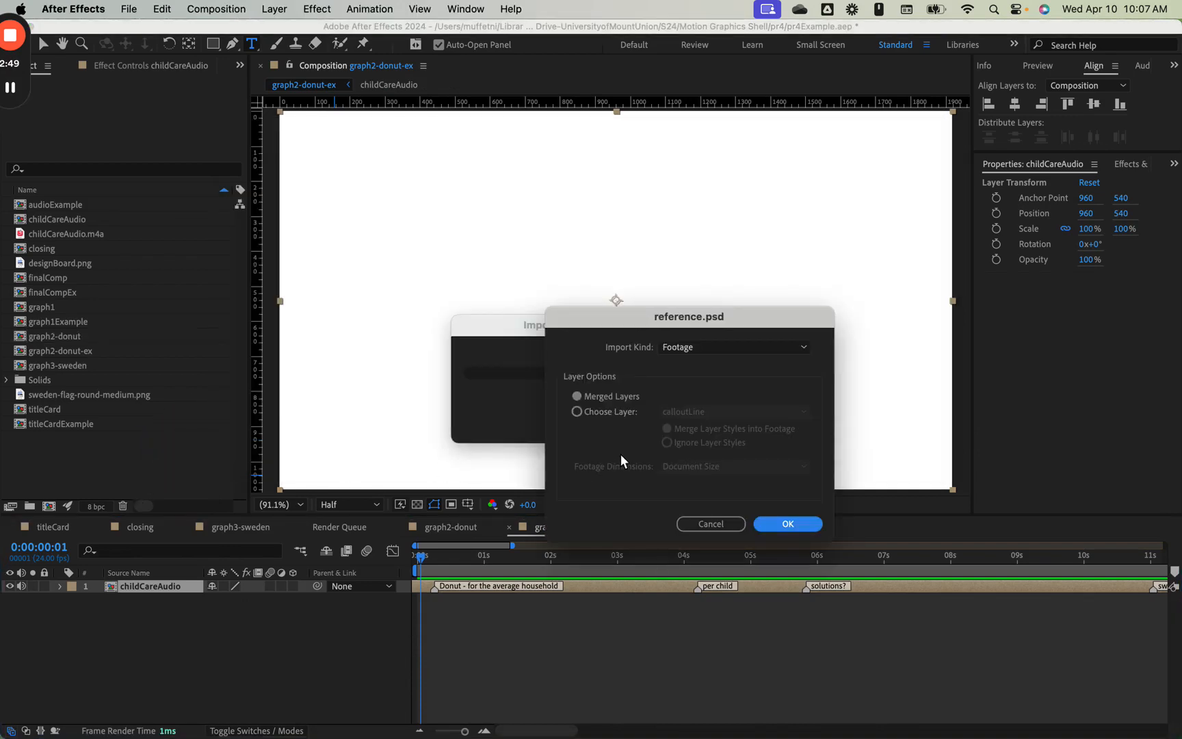
{"action": "left_click", "coordinate": [788, 523]}
- Place reference.psd in graph2-donut-ex above childCareAudio and align it with the frame's upper-left corner
{"action": "left_click_drag", "start_coordinate": [98, 383], "coordinate": [560, 272]}
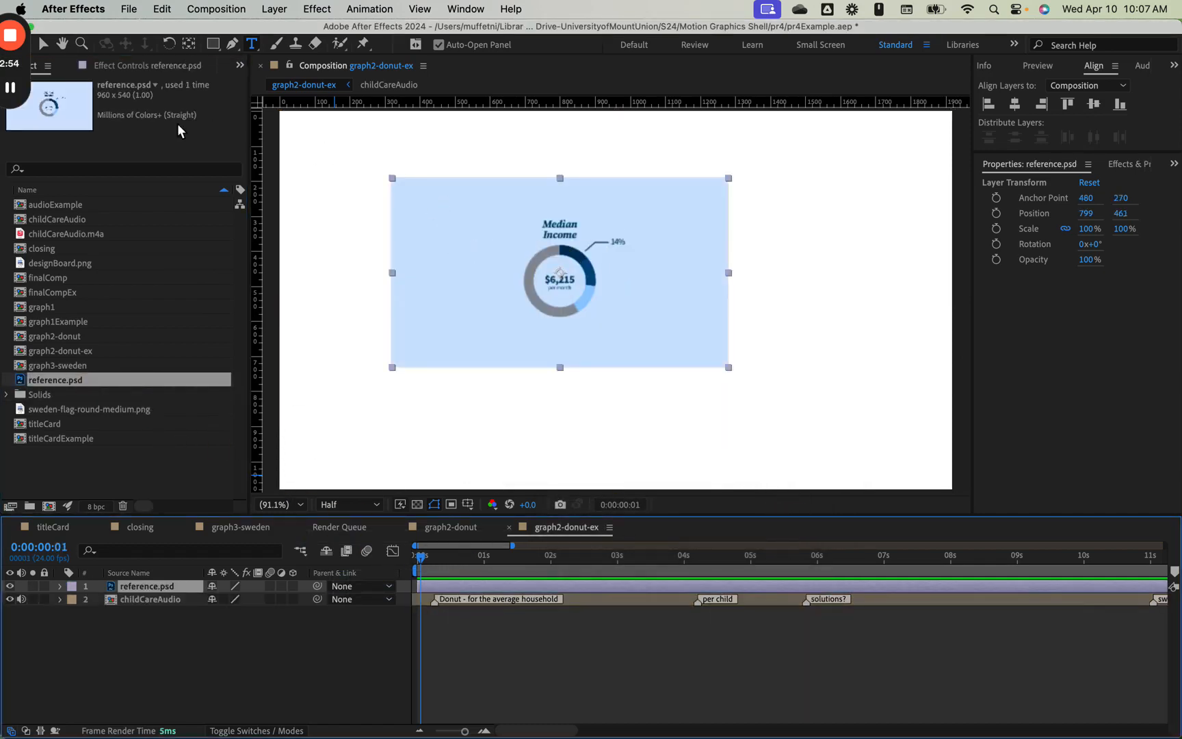
{"action": "left_click", "coordinate": [44, 44]}
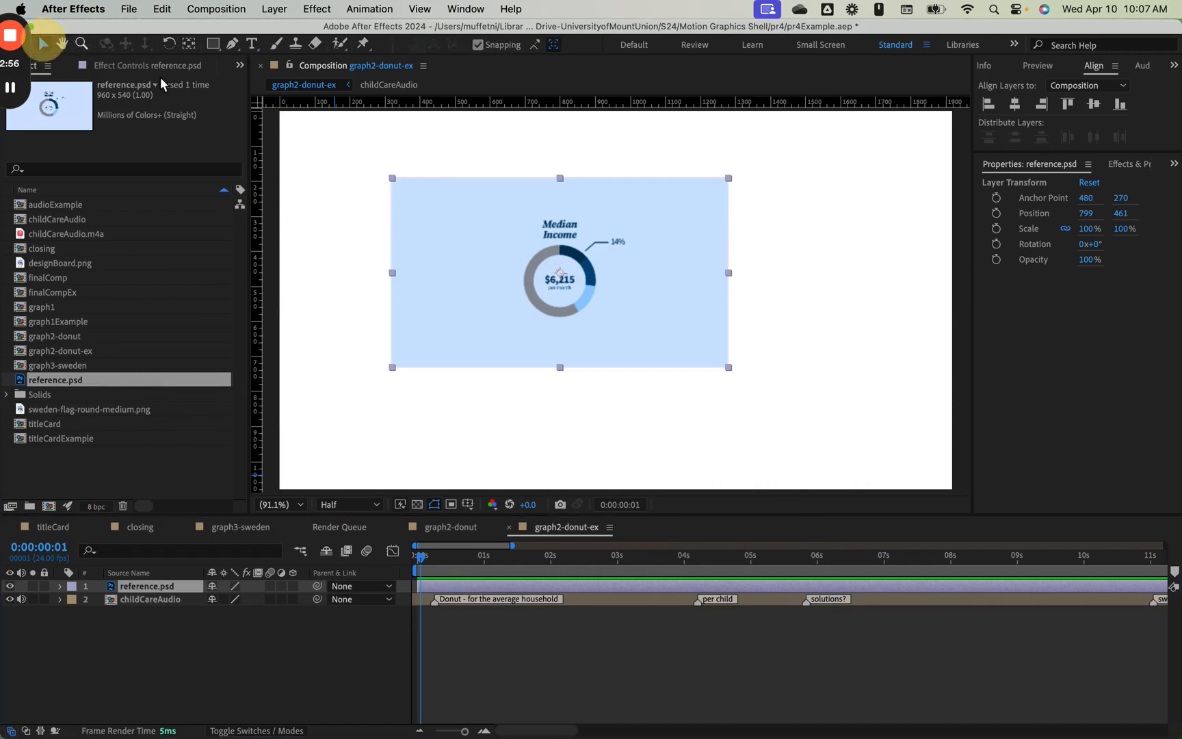
{"action": "left_click_drag", "start_coordinate": [438, 216], "coordinate": [331, 152]}
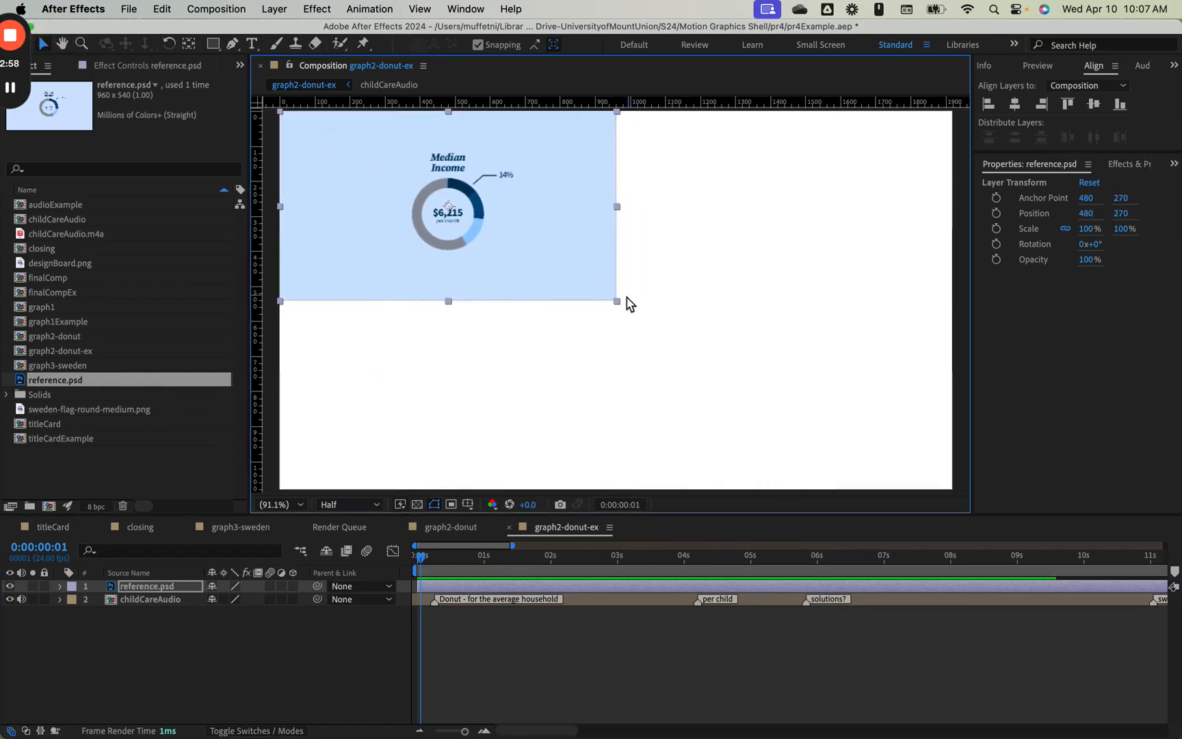
- Scale reference.psd up to about 154%, realign it with the frame's upper-left corner, and move its anchor point to that corner
{"action": "left_click_drag", "start_coordinate": [617, 302], "coordinate": [622, 350]}
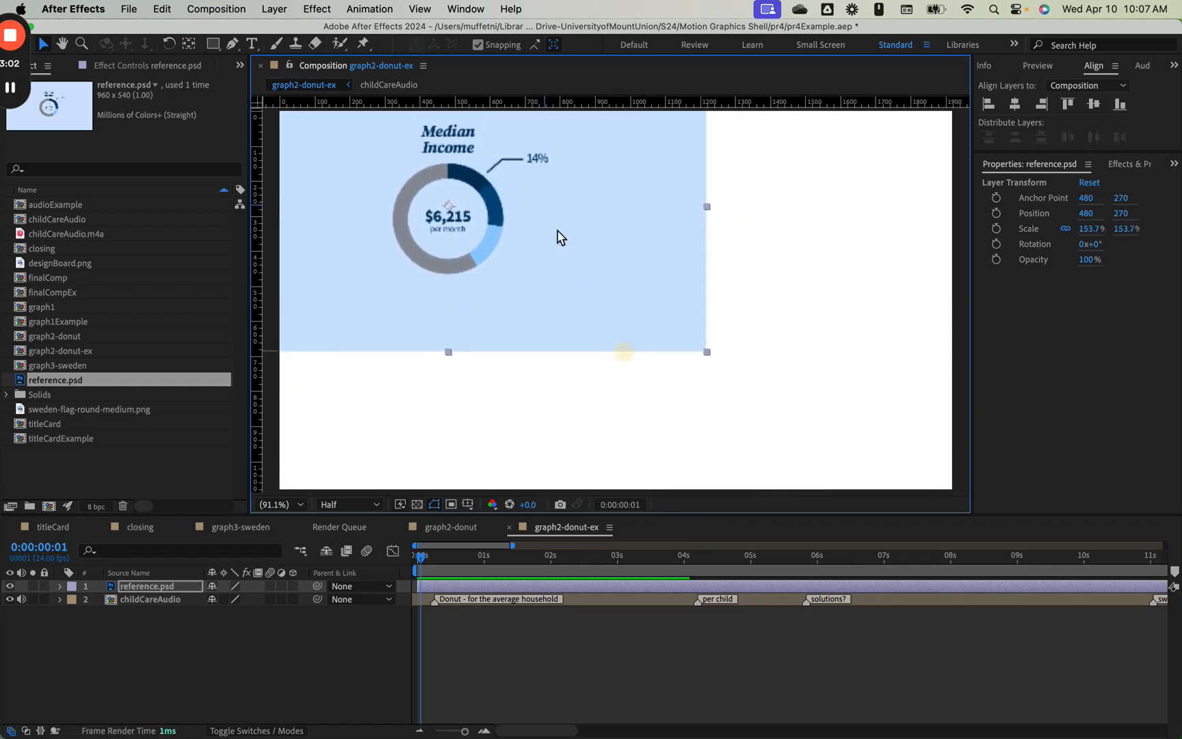
{"action": "left_click_drag", "start_coordinate": [557, 235], "coordinate": [636, 259]}
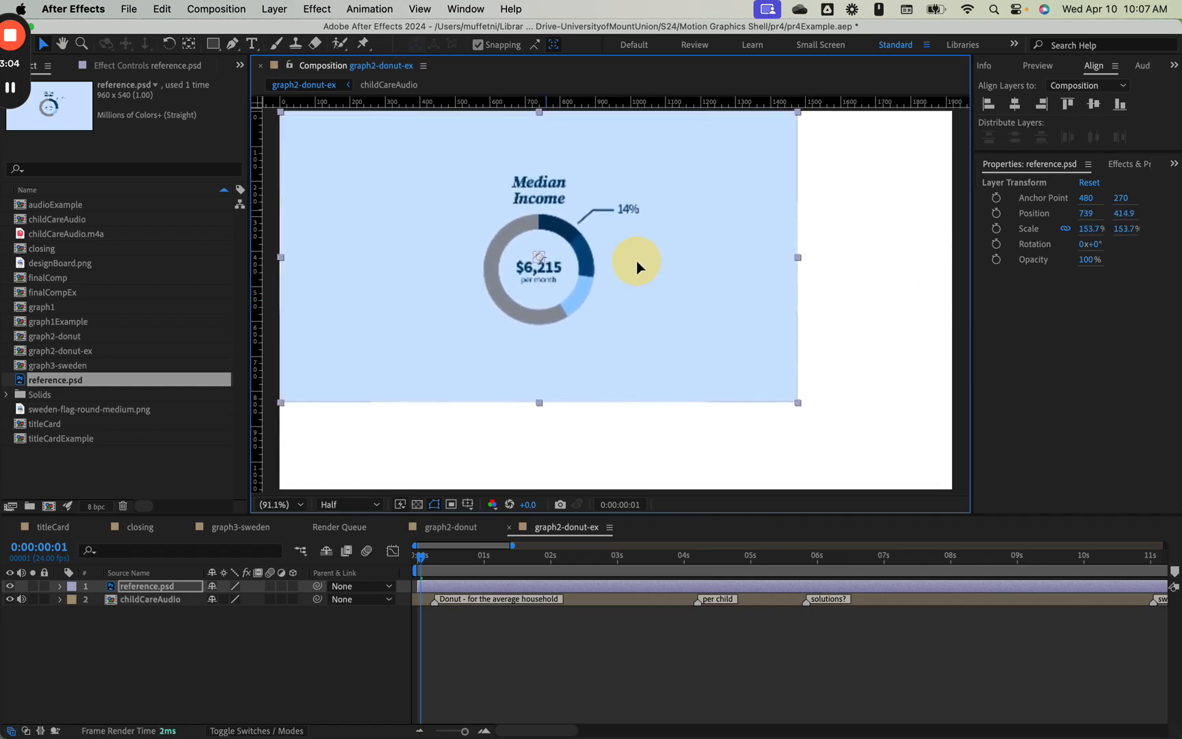
{"action": "key", "text": "y"}
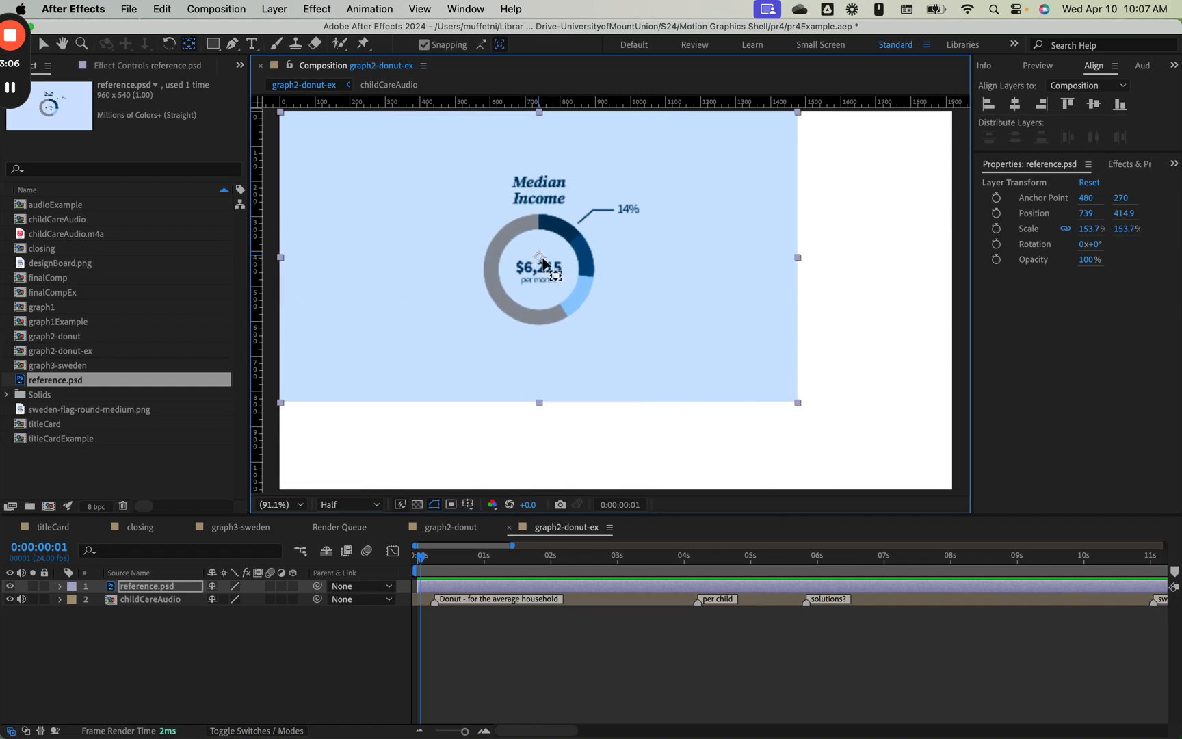
{"action": "left_click_drag", "start_coordinate": [541, 265], "coordinate": [279, 112]}
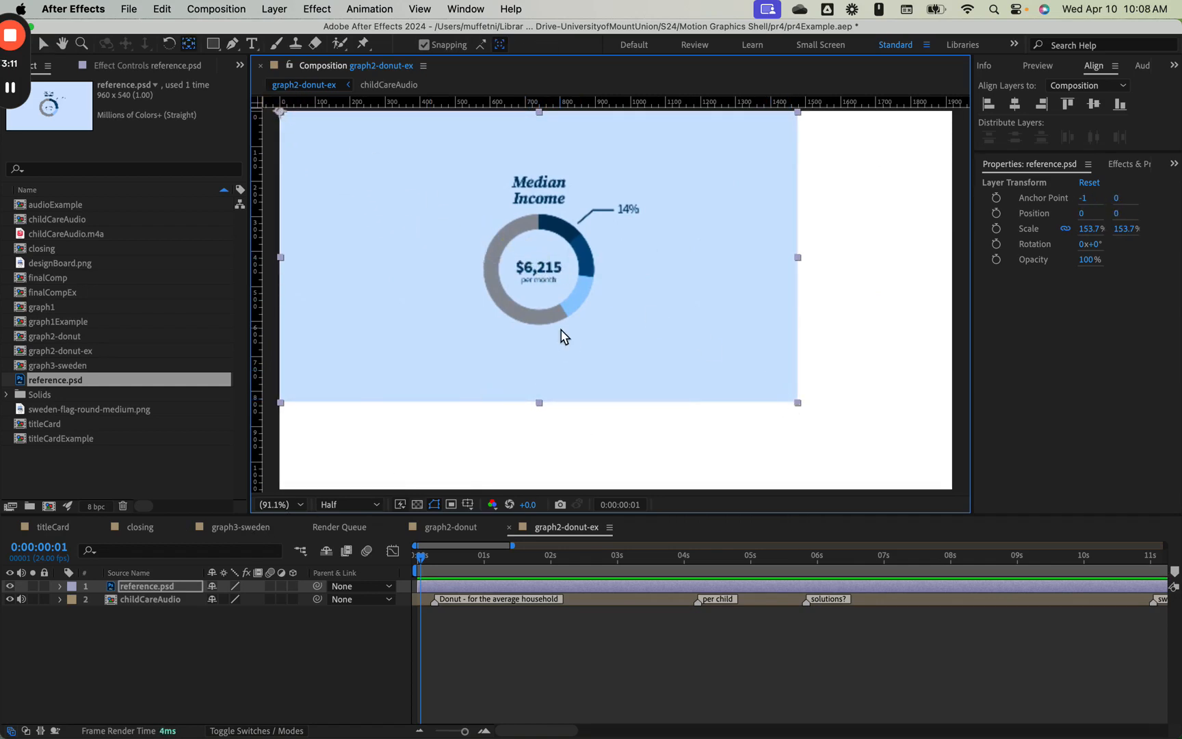
- Scale reference.psd from its upper-left anchor to about 200% so it fills the composition frame
{"action": "key", "text": "comma"}
{"action": "key", "text": "comma"}
{"action": "key", "text": "v"}
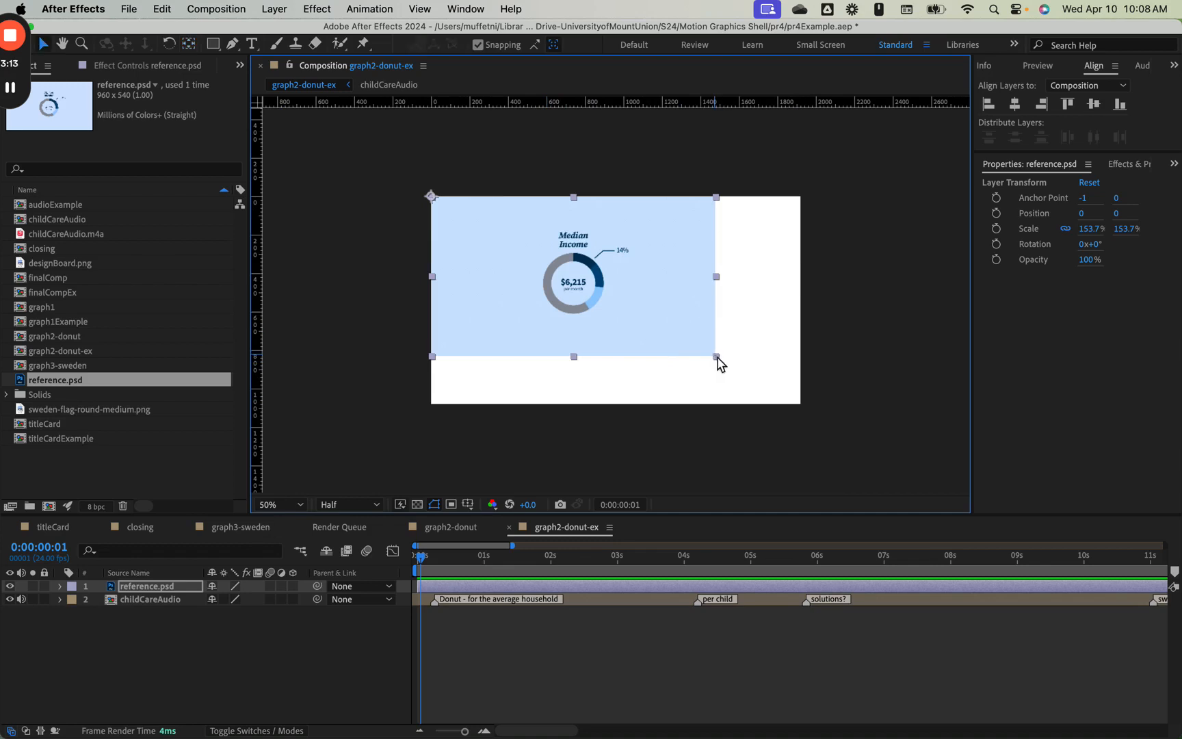
{"action": "left_click_drag", "start_coordinate": [715, 356], "coordinate": [802, 401]}
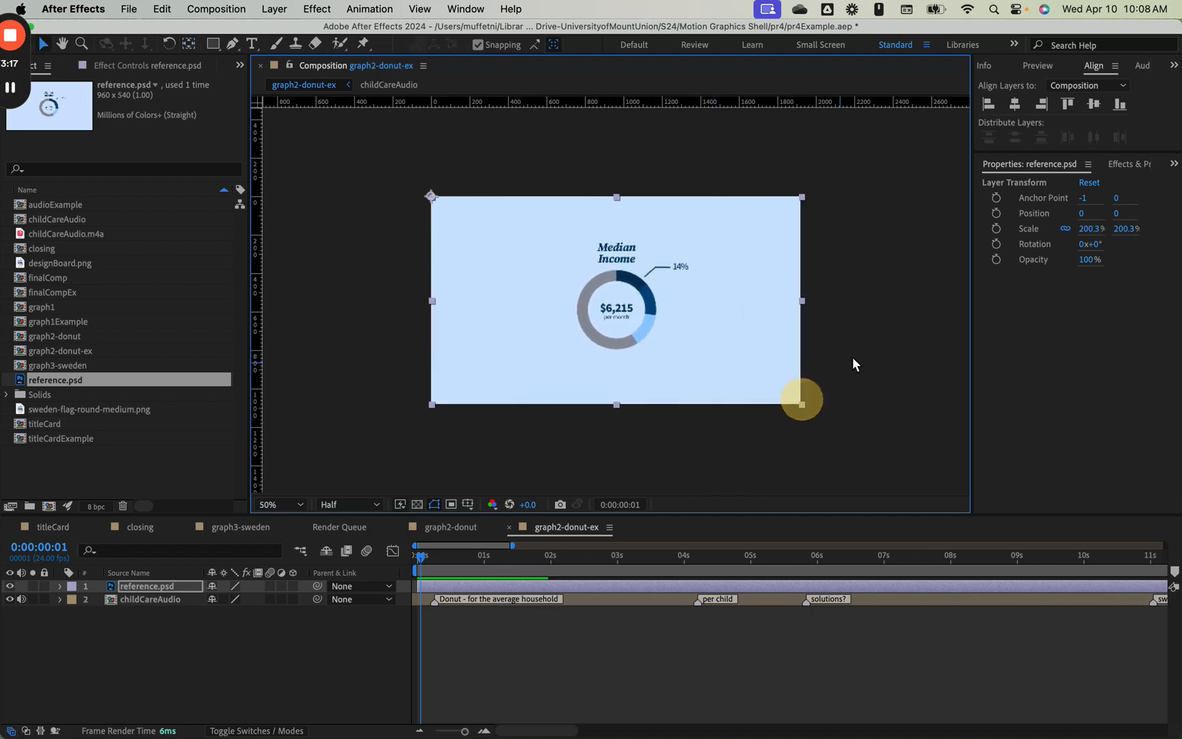
{"action": "left_click", "coordinate": [857, 350]}
{"action": "key", "text": "period"}
{"action": "key", "text": "period"}
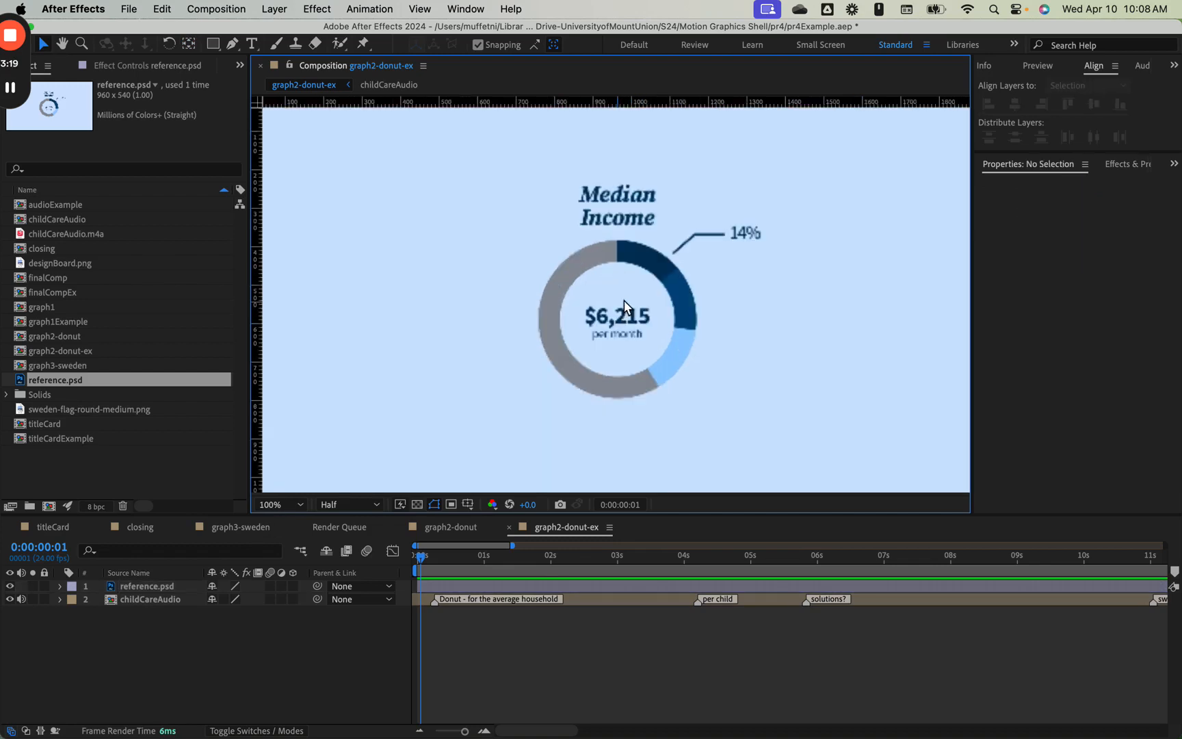
{"action": "key", "text": "comma"}
{"action": "key", "text": "period"}
- Try reference.psd locked at 19% opacity, and return the layer to unlocked at 100% opacity
{"action": "left_click", "coordinate": [603, 291]}
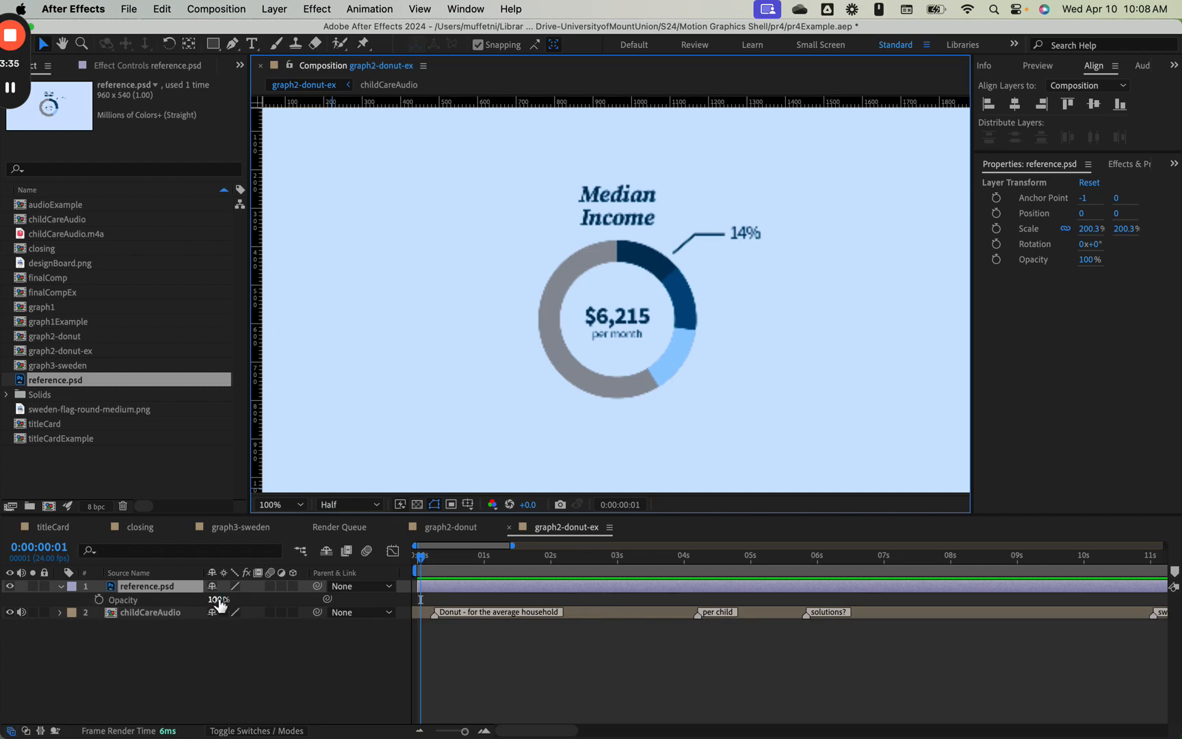
{"action": "left_click_drag", "start_coordinate": [217, 602], "coordinate": [144, 593]}
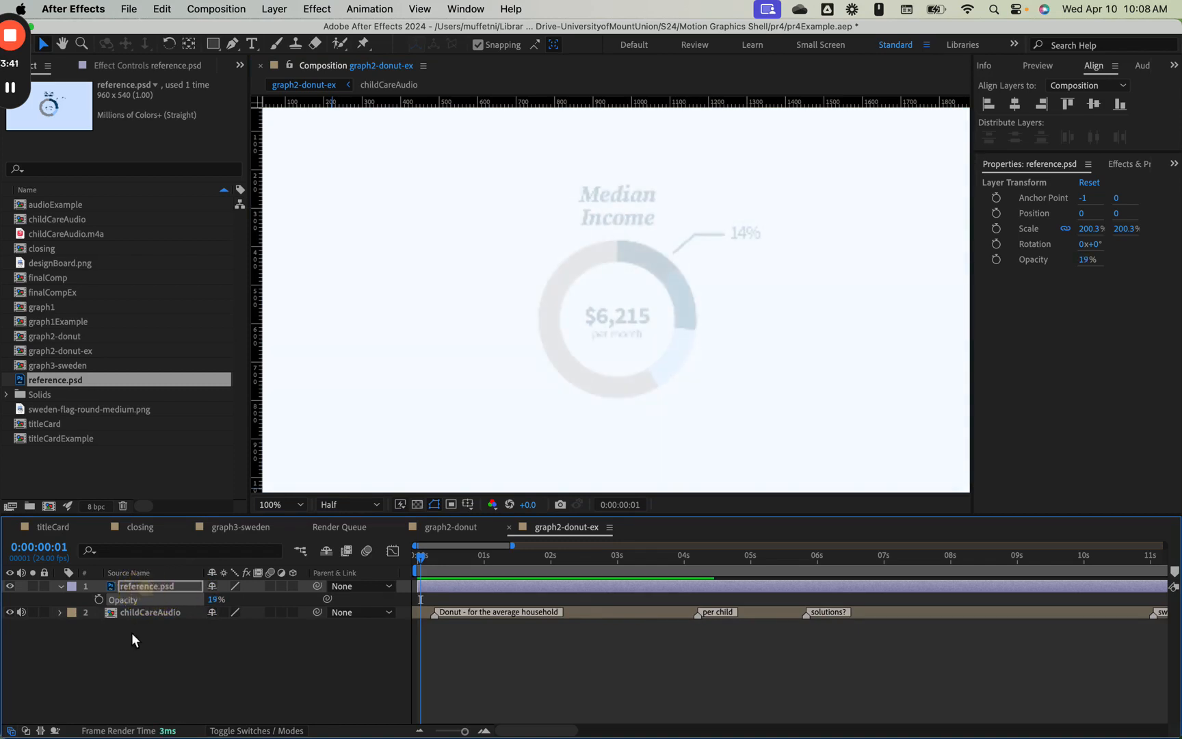
{"action": "left_click", "coordinate": [43, 584]}
{"action": "left_click", "coordinate": [64, 589]}
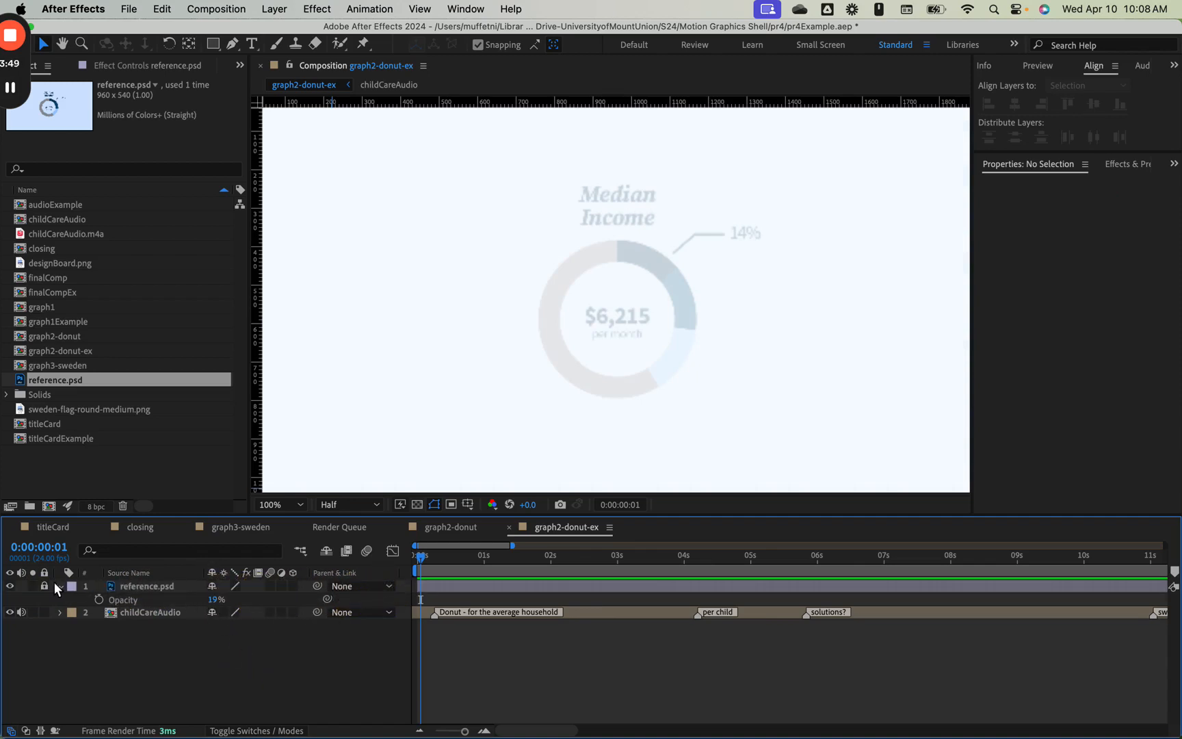
{"action": "left_click_drag", "start_coordinate": [216, 599], "coordinate": [313, 606]}
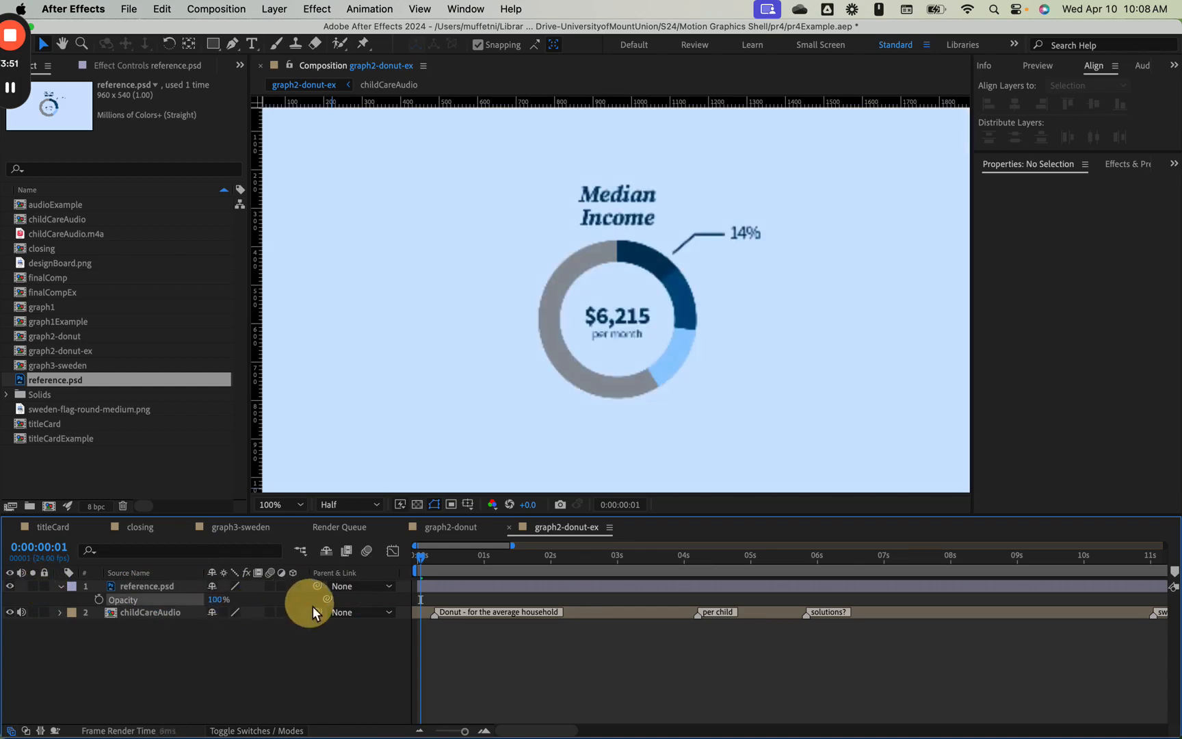
{"action": "left_click", "coordinate": [278, 678]}
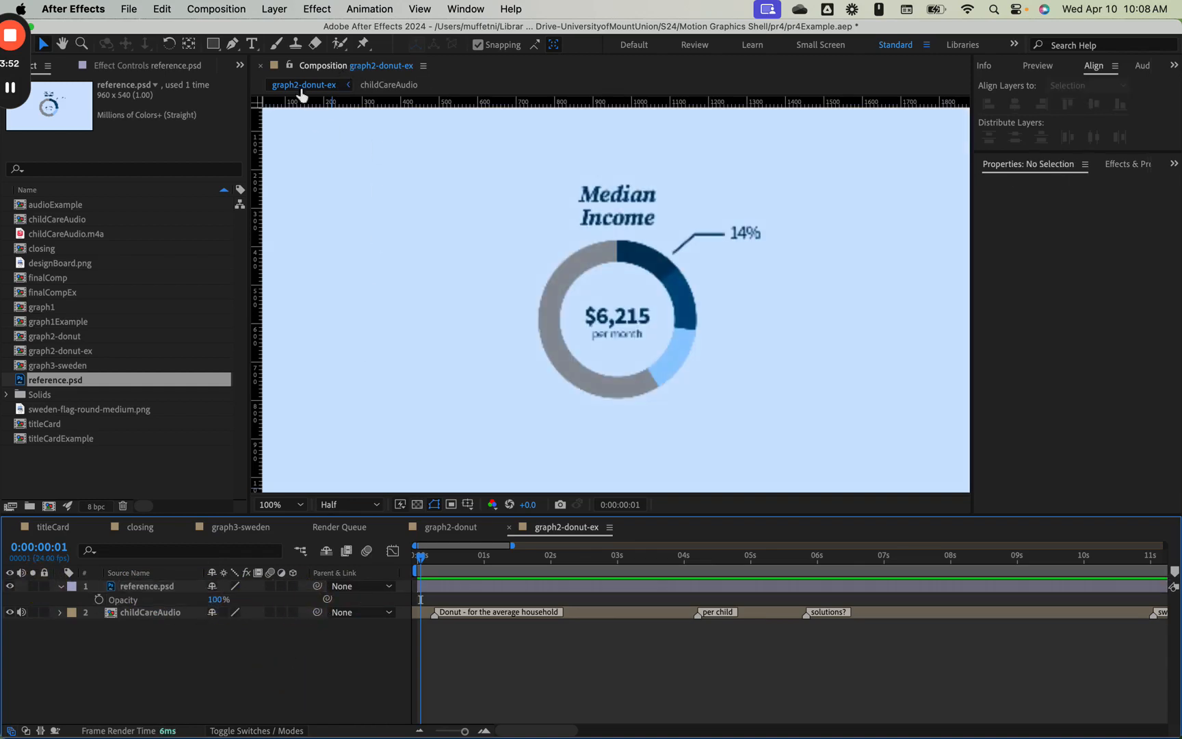
- Add a full-frame 1920 by 1080 rectangle shape layer and fill it with the light blue sampled from the reference background
{"action": "double_click", "coordinate": [212, 44]}
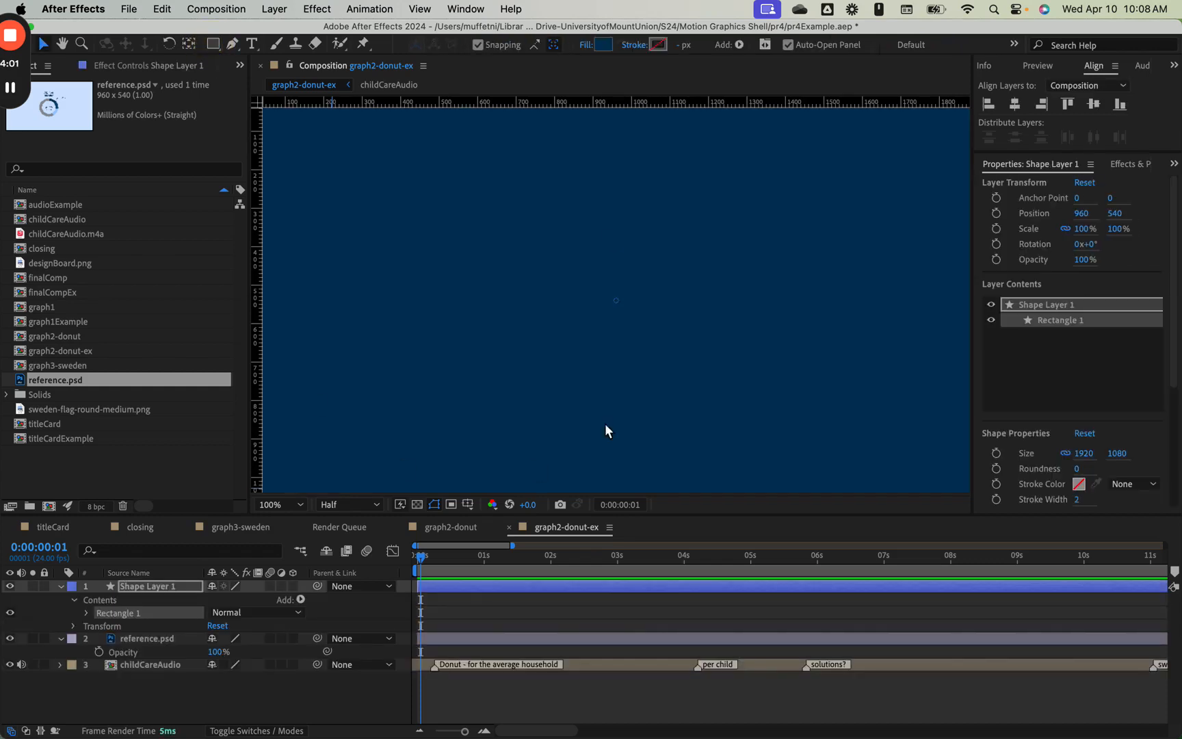
{"action": "left_click_drag", "start_coordinate": [582, 193], "coordinate": [576, 312]}
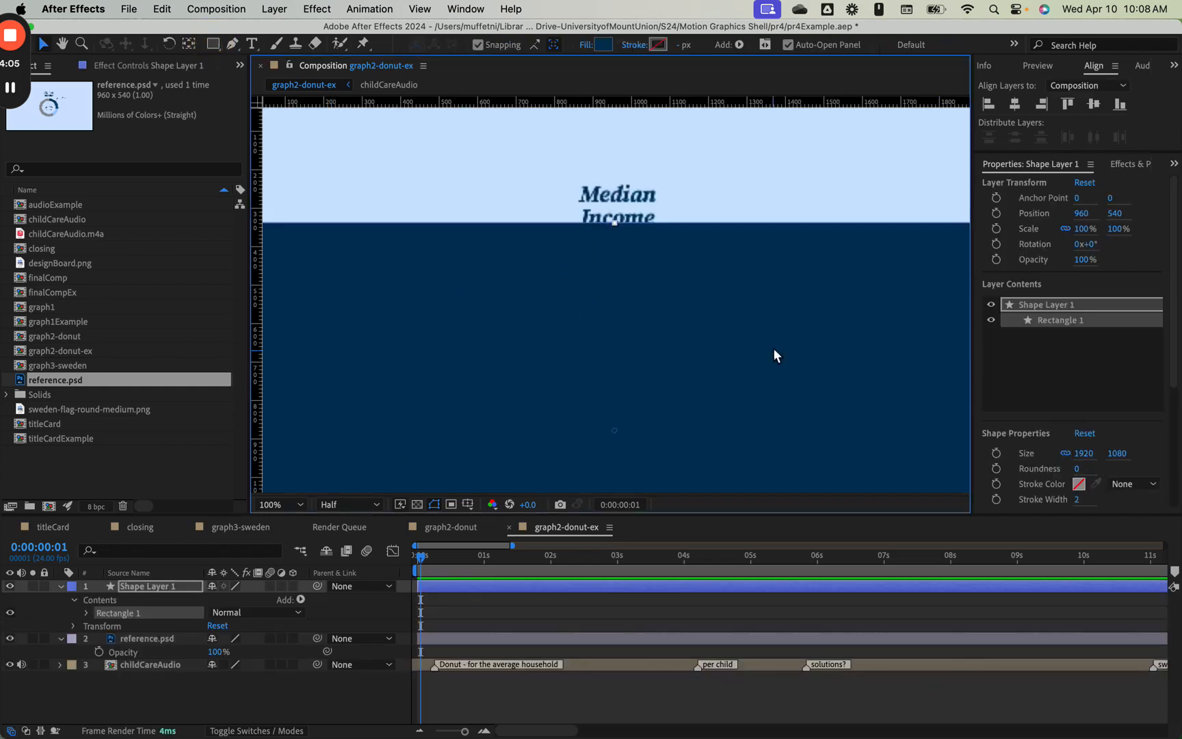
{"action": "scroll", "coordinate": [1142, 460], "scroll_direction": "down", "scroll_amount": 3}
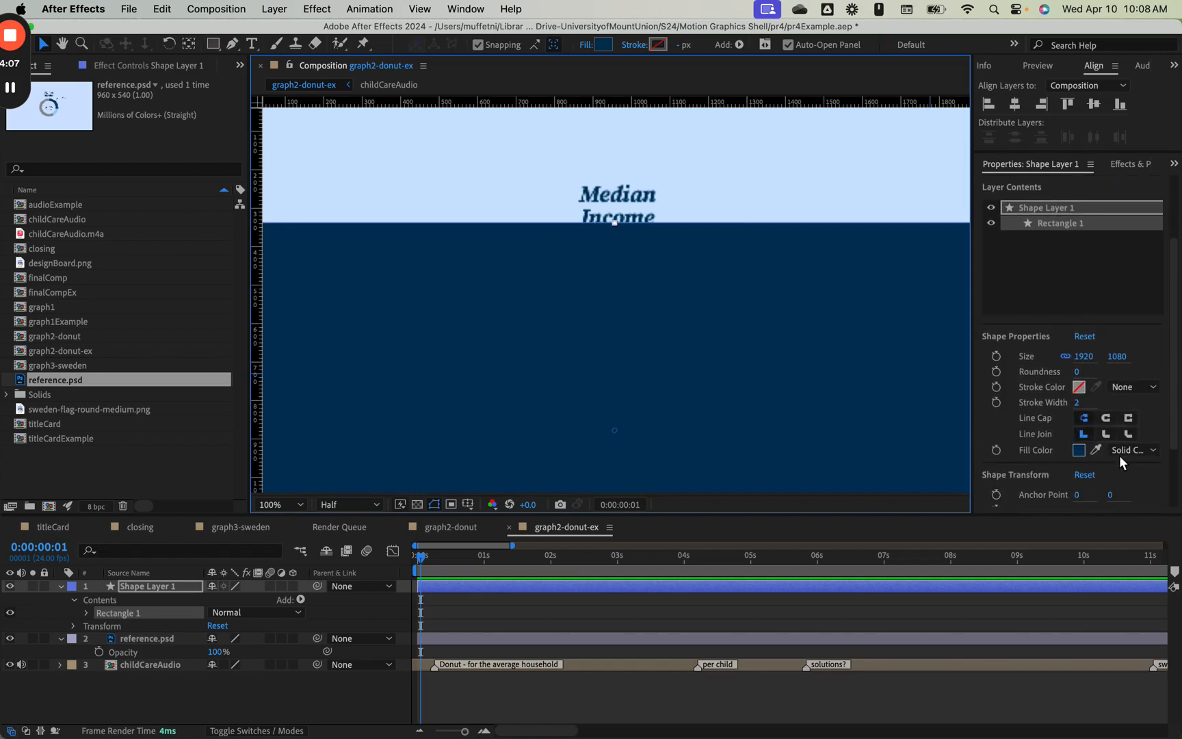
{"action": "left_click", "coordinate": [1097, 450]}
{"action": "left_click", "coordinate": [808, 180]}
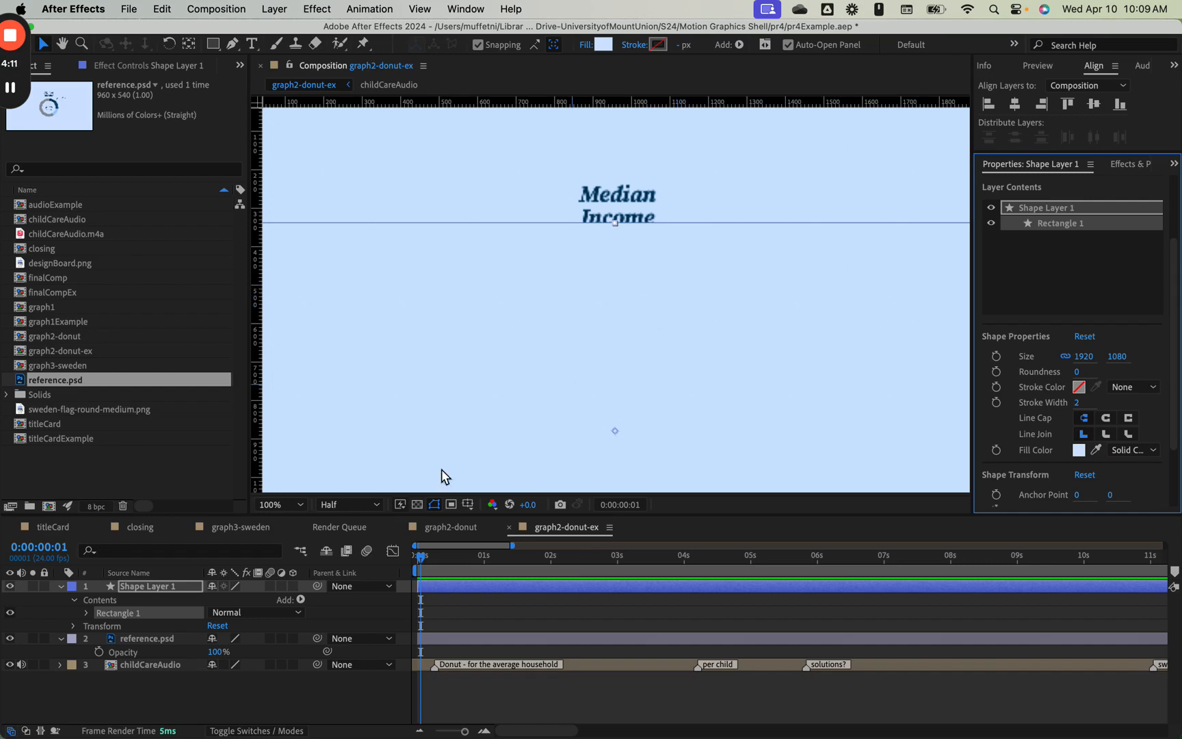
- Move the rectangle's shape layer below childCareAudio and rename it bg
{"action": "left_click_drag", "start_coordinate": [156, 588], "coordinate": [158, 680]}
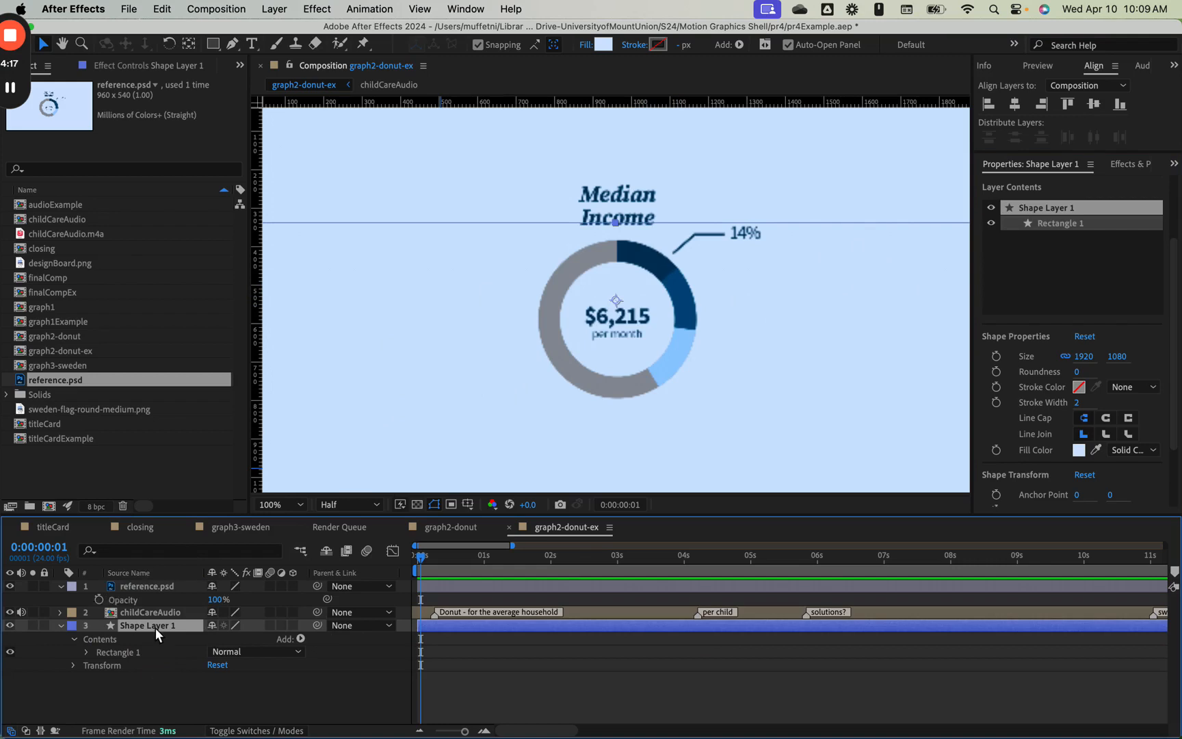
{"action": "key", "text": "Return"}
{"action": "type", "text": "bg"}
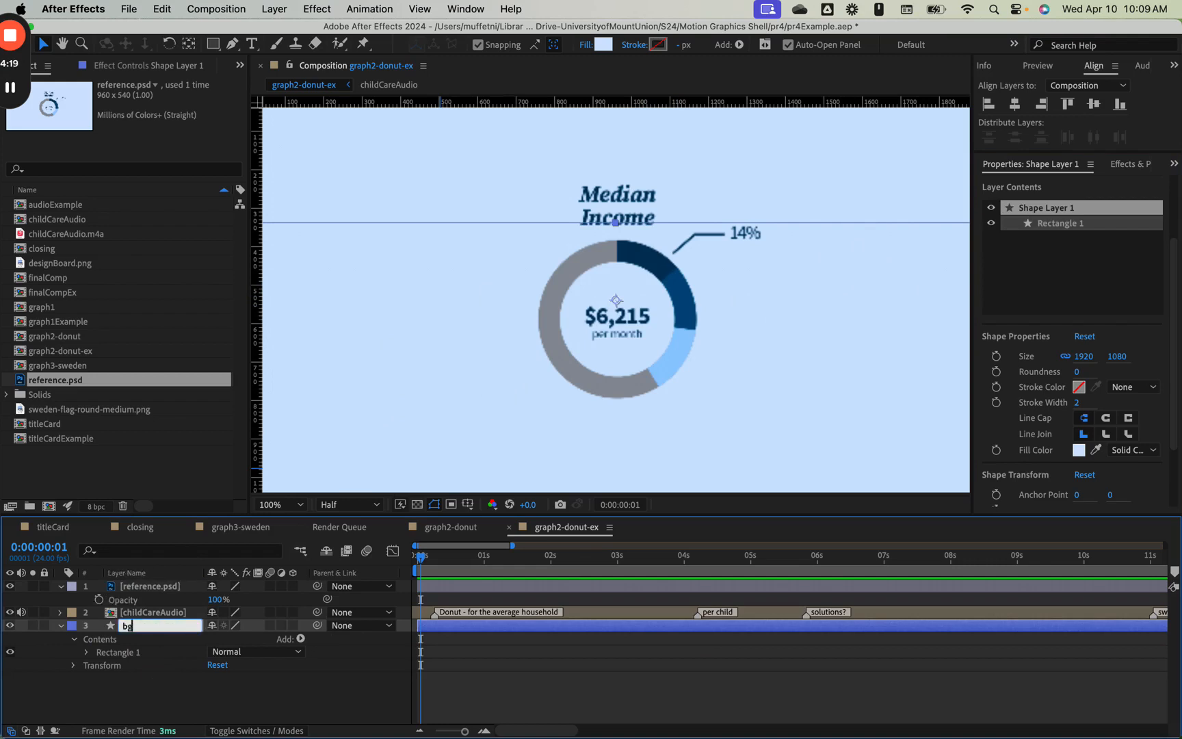
{"action": "key", "text": "Return"}
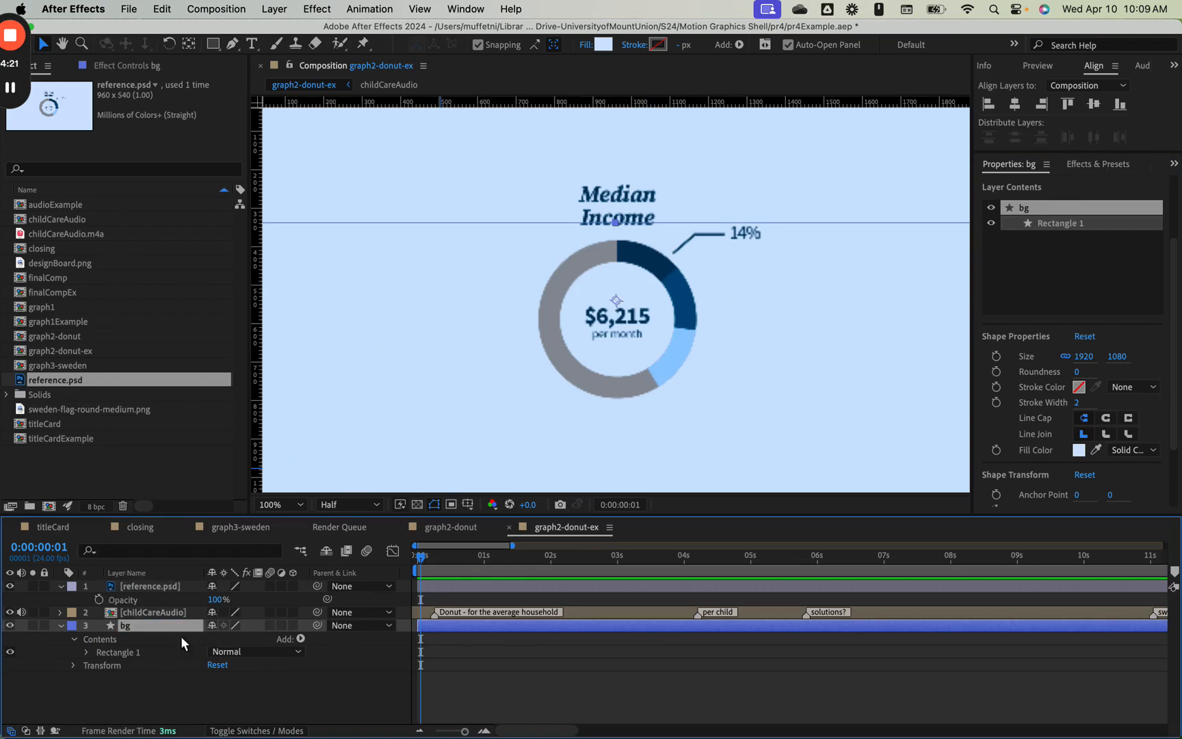
- Set reference.psd's opacity to 28% and lock the layer
{"action": "left_click_drag", "start_coordinate": [218, 599], "coordinate": [46, 604]}
{"action": "left_click", "coordinate": [43, 586]}
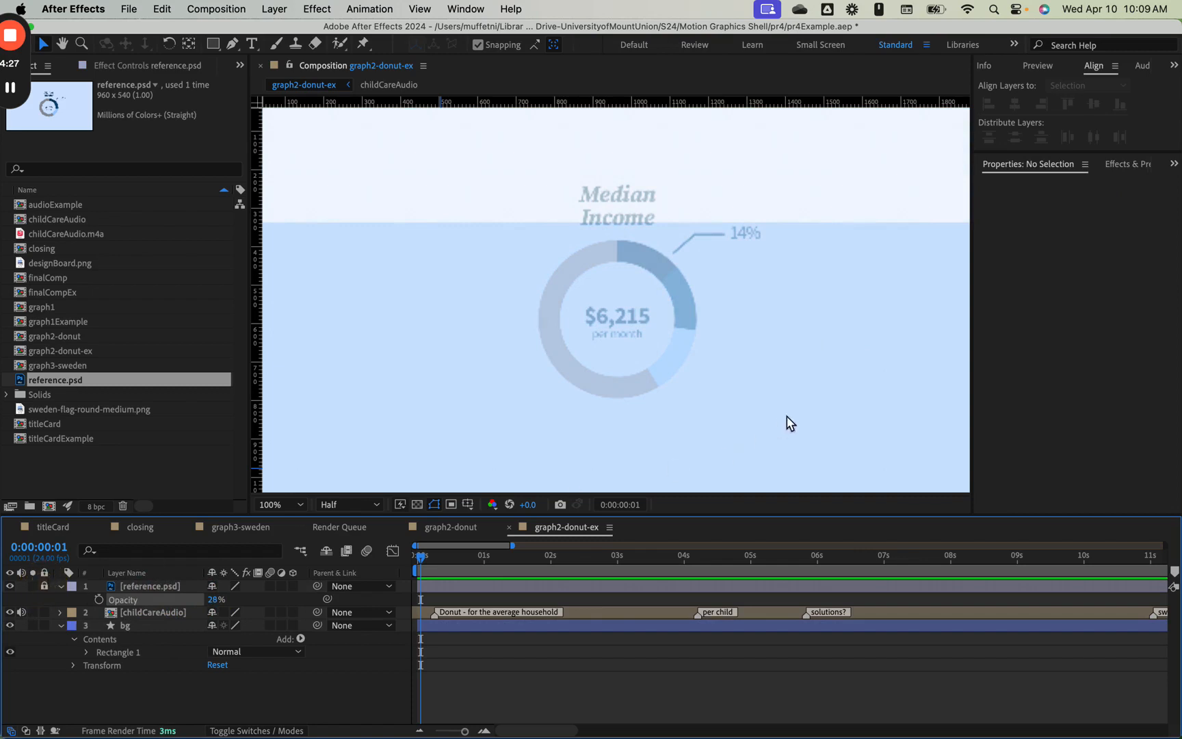
{"action": "left_click", "coordinate": [852, 381]}
{"action": "left_click_drag", "start_coordinate": [852, 380], "coordinate": [847, 241]}
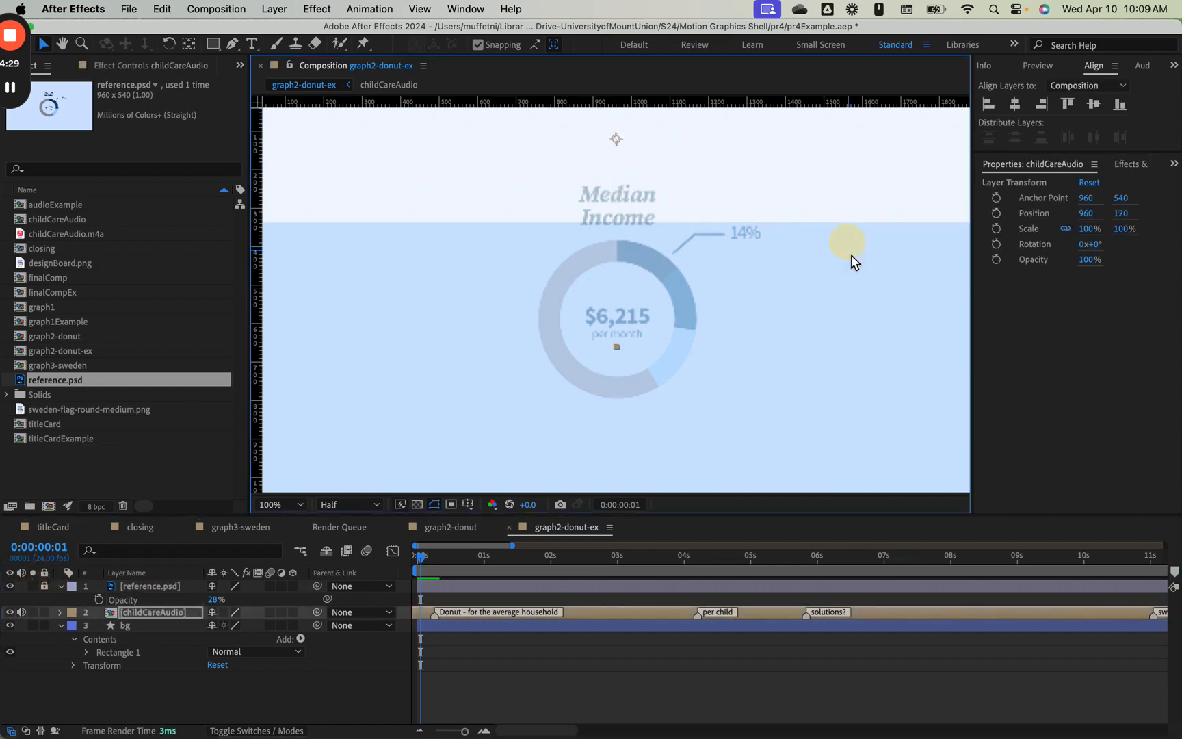
{"action": "key", "text": "super+z"}
- Lock the childCareAudio layer and center bg horizontally and vertically in the composition so it covers the frame
{"action": "left_click", "coordinate": [132, 691]}
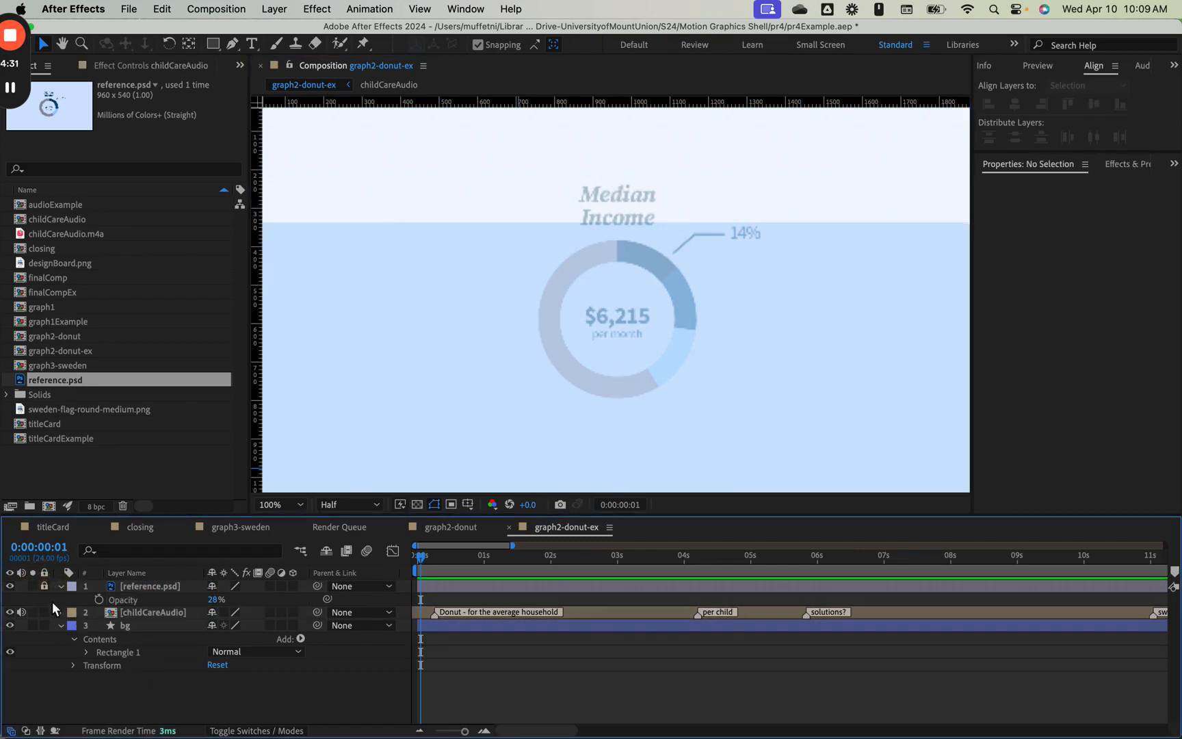
{"action": "left_click", "coordinate": [147, 625]}
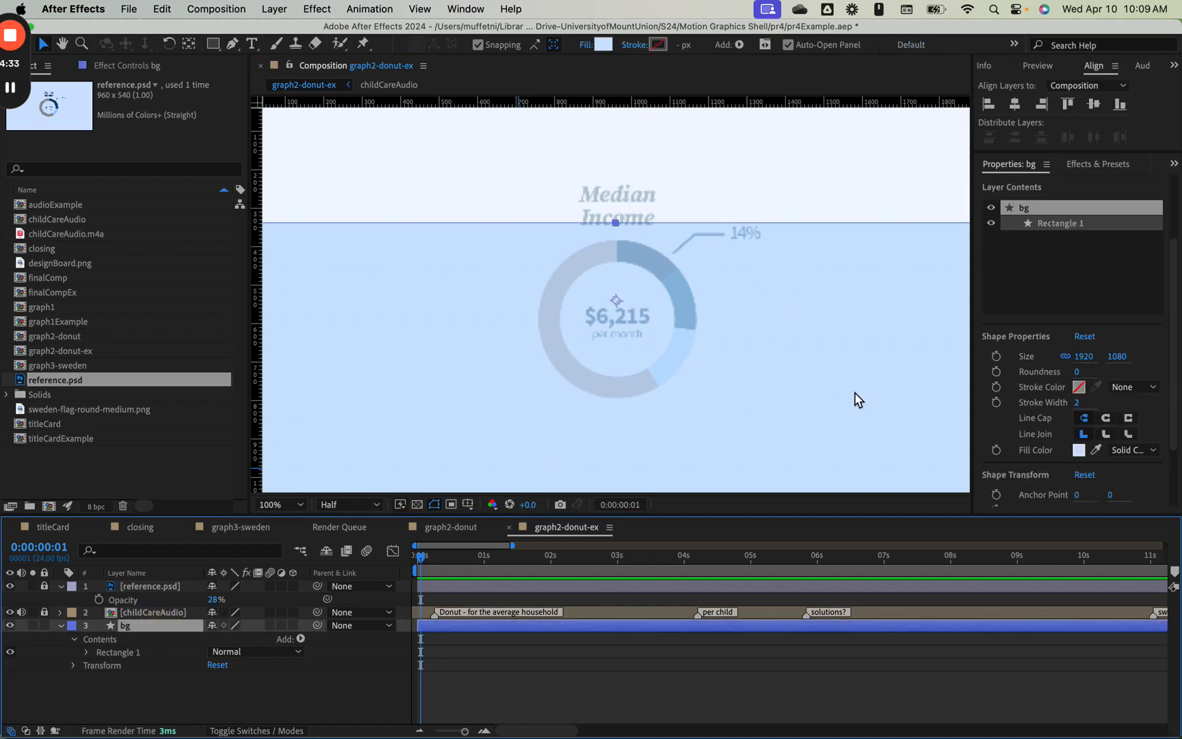
{"action": "left_click_drag", "start_coordinate": [854, 391], "coordinate": [852, 282]}
{"action": "key", "text": "comma"}
{"action": "key", "text": "comma"}
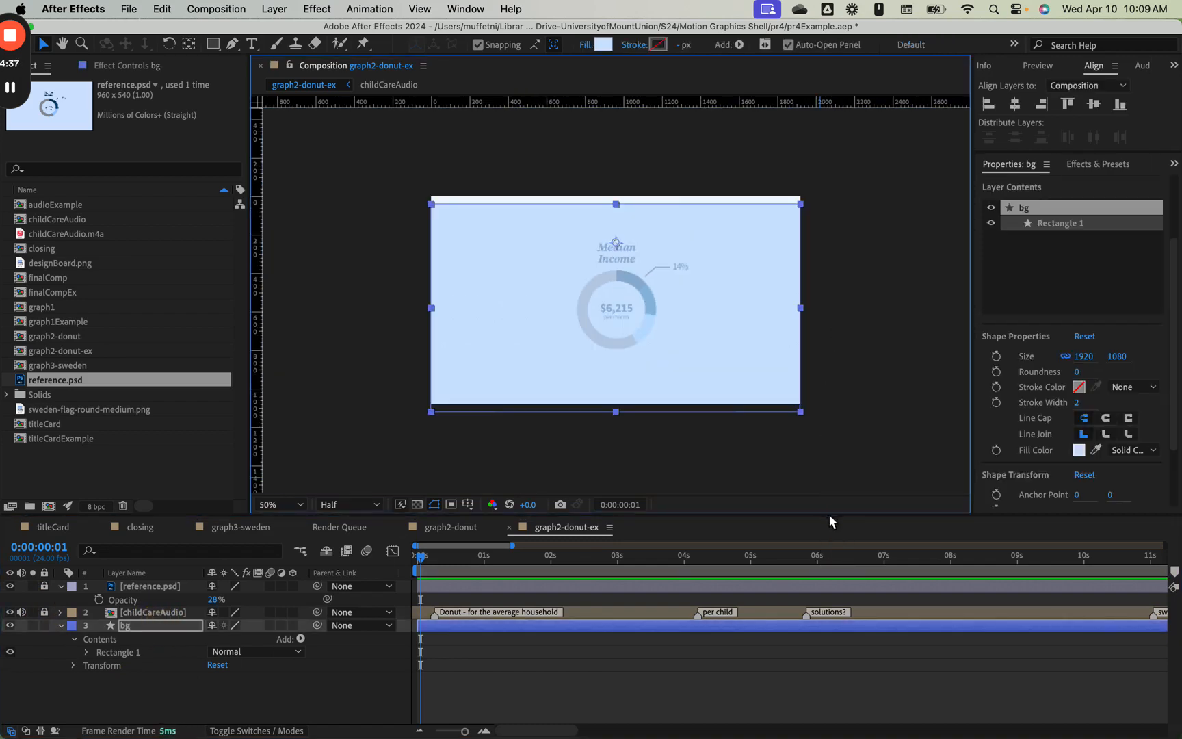
{"action": "left_click_drag", "start_coordinate": [828, 513], "coordinate": [829, 576]}
{"action": "key", "text": "period"}
{"action": "key", "text": "period"}
{"action": "key", "text": "comma"}
{"action": "key", "text": "comma"}
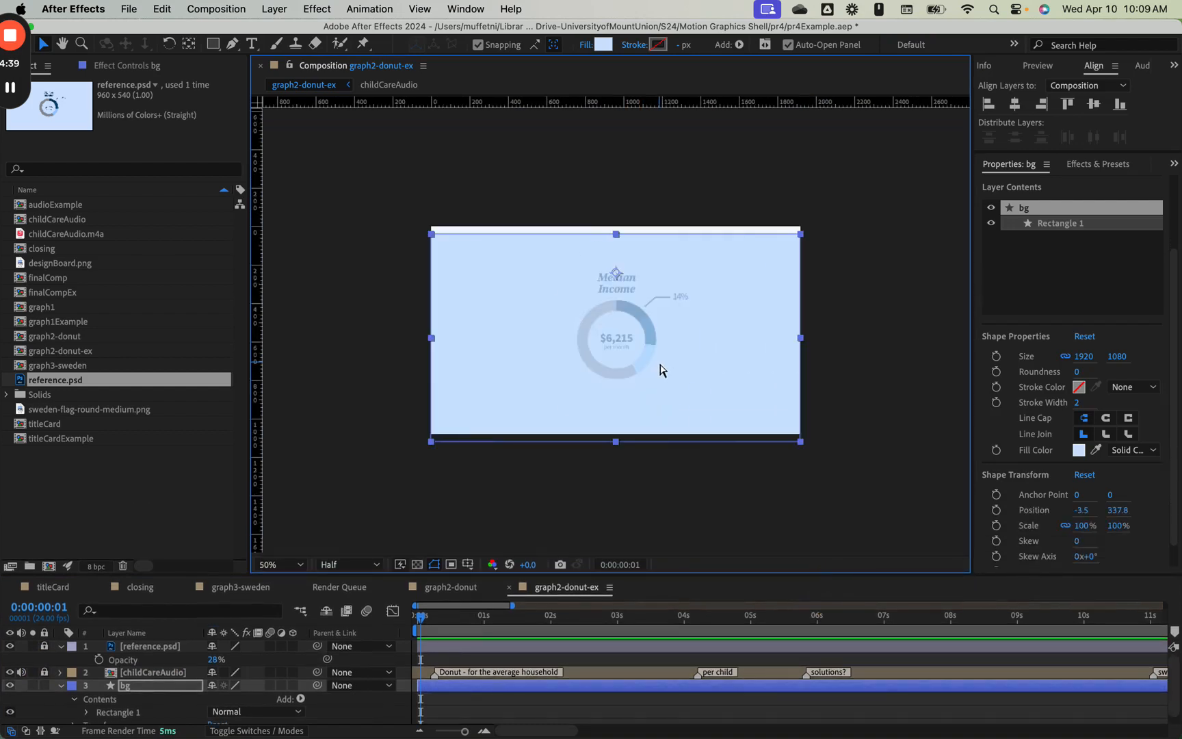
{"action": "left_click", "coordinate": [1015, 104]}
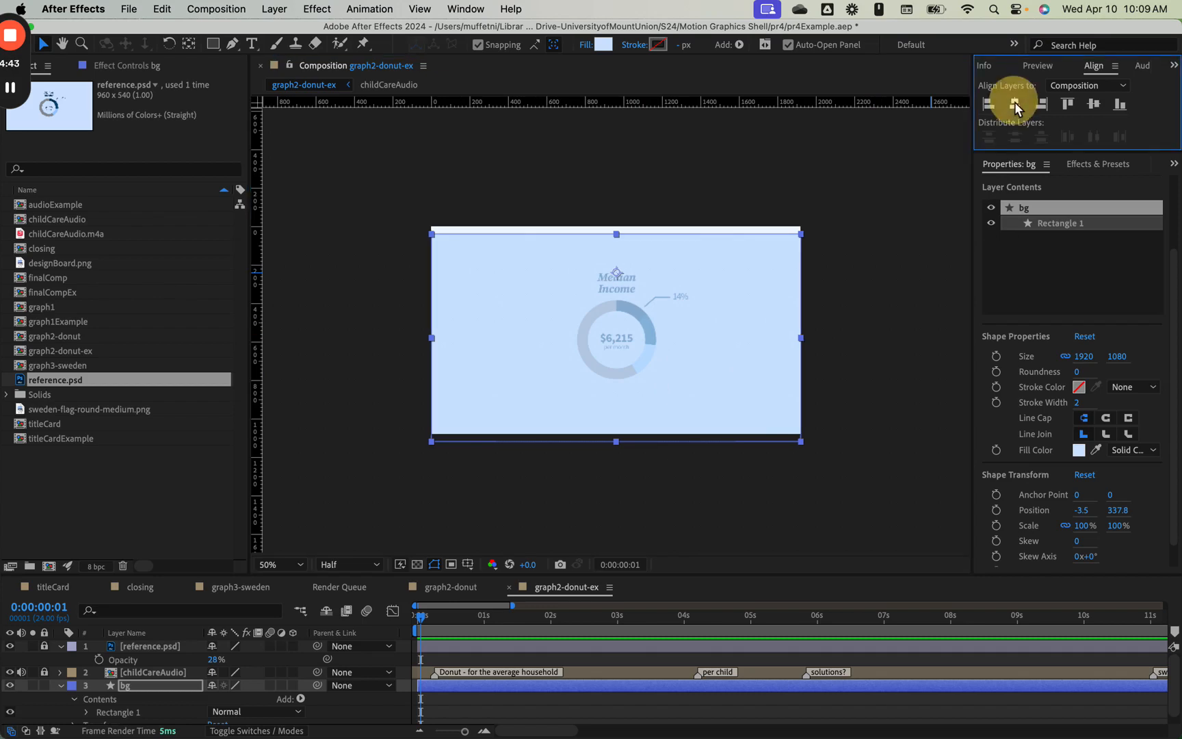
{"action": "left_click", "coordinate": [1093, 104]}
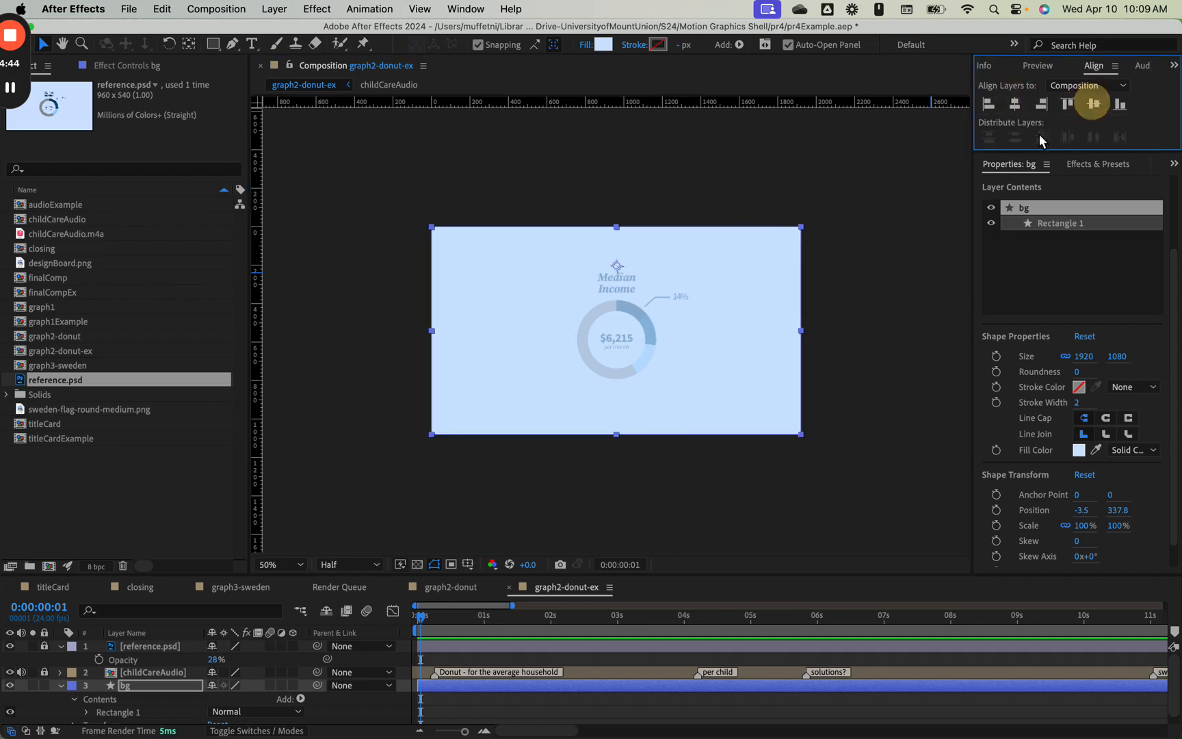
{"action": "left_click", "coordinate": [896, 330]}
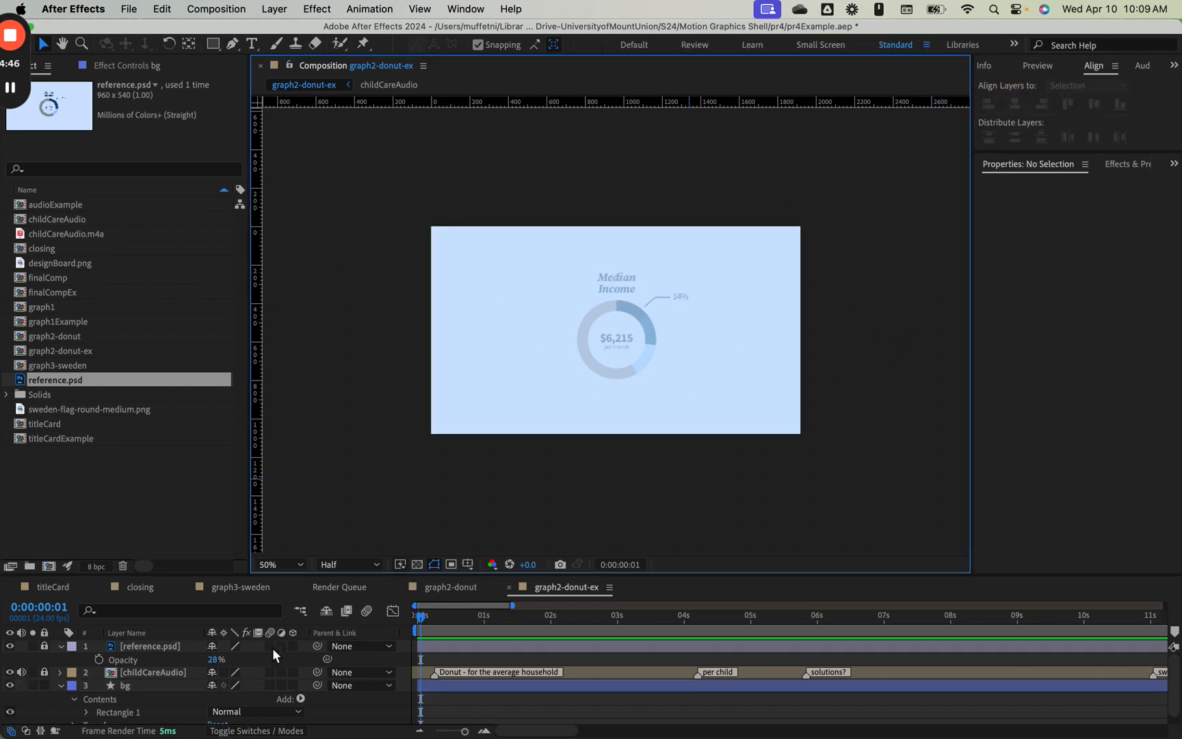
- Lock bg, mark bg and reference.psd as shy, and hide the shy layers from the timeline
{"action": "scroll", "coordinate": [169, 701], "scroll_direction": "down", "scroll_amount": 1}
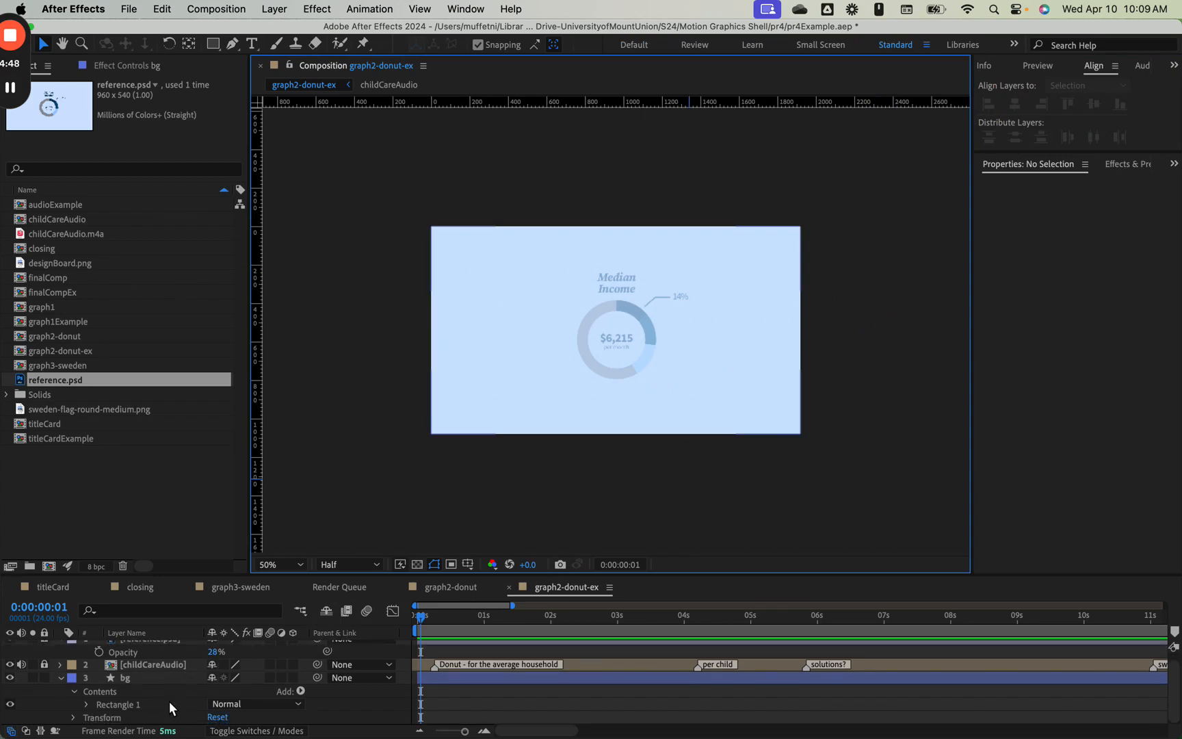
{"action": "left_click", "coordinate": [44, 678]}
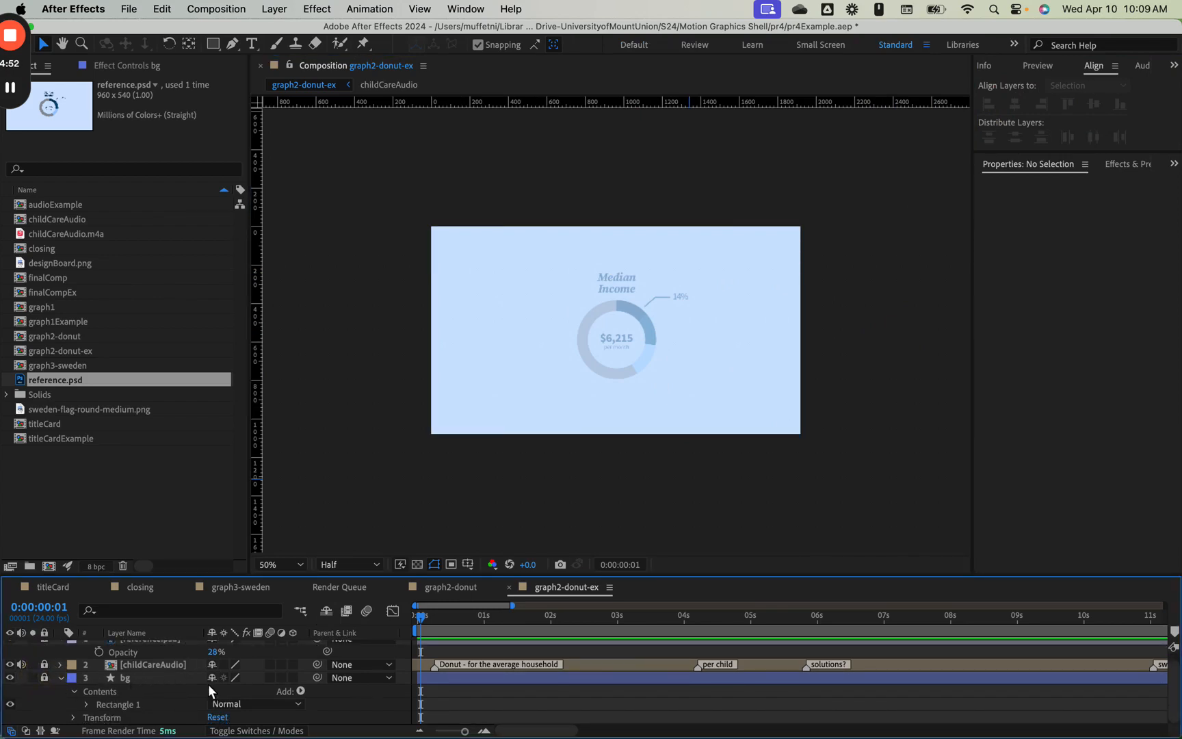
{"action": "scroll", "coordinate": [240, 682], "scroll_direction": "up", "scroll_amount": 1}
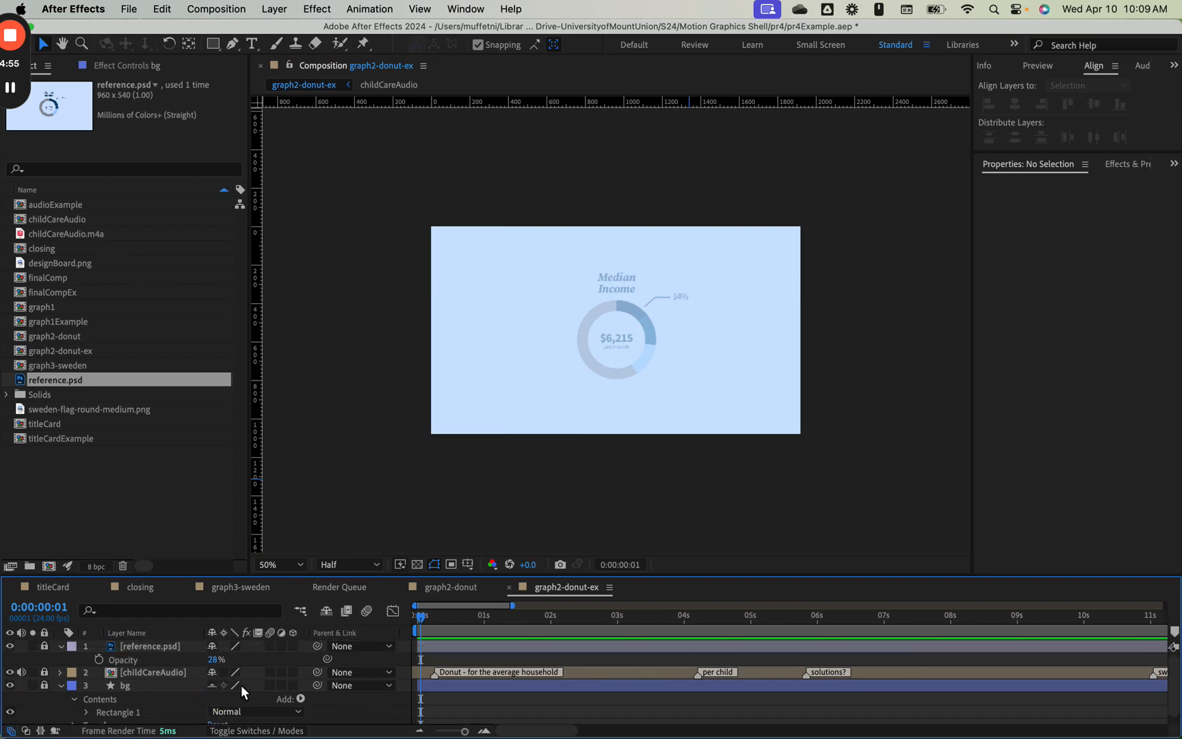
{"action": "left_click", "coordinate": [212, 646]}
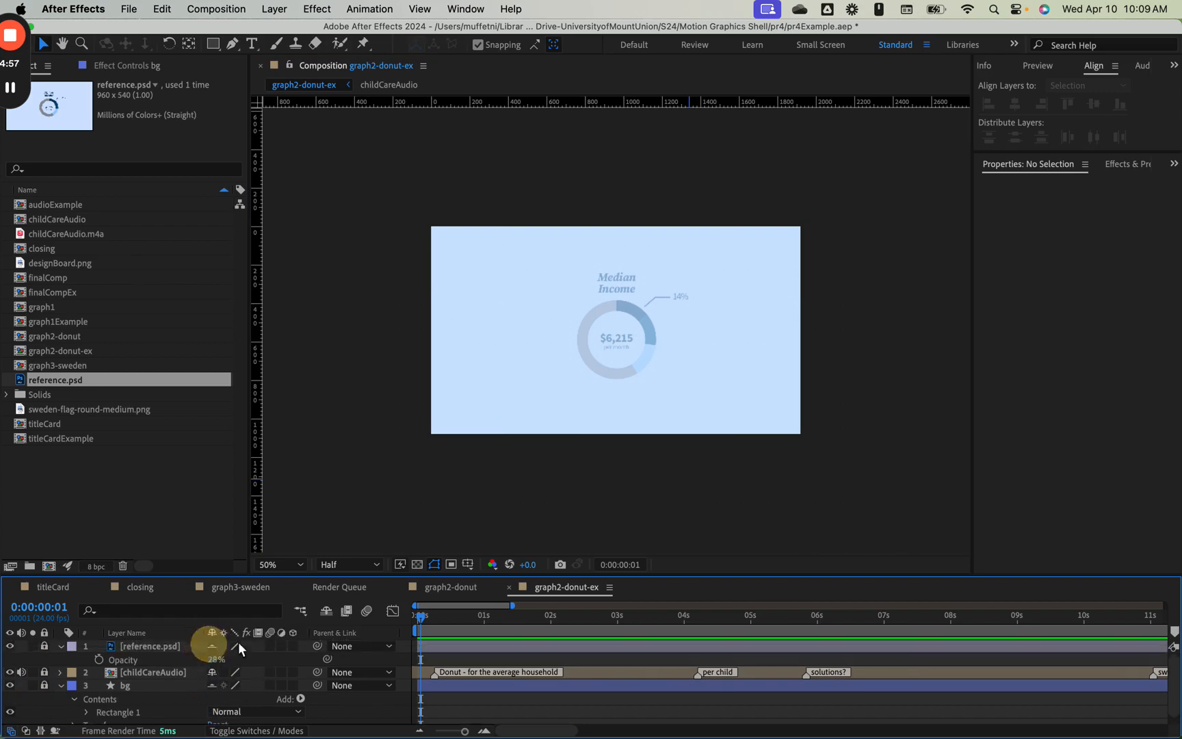
{"action": "left_click", "coordinate": [326, 612]}
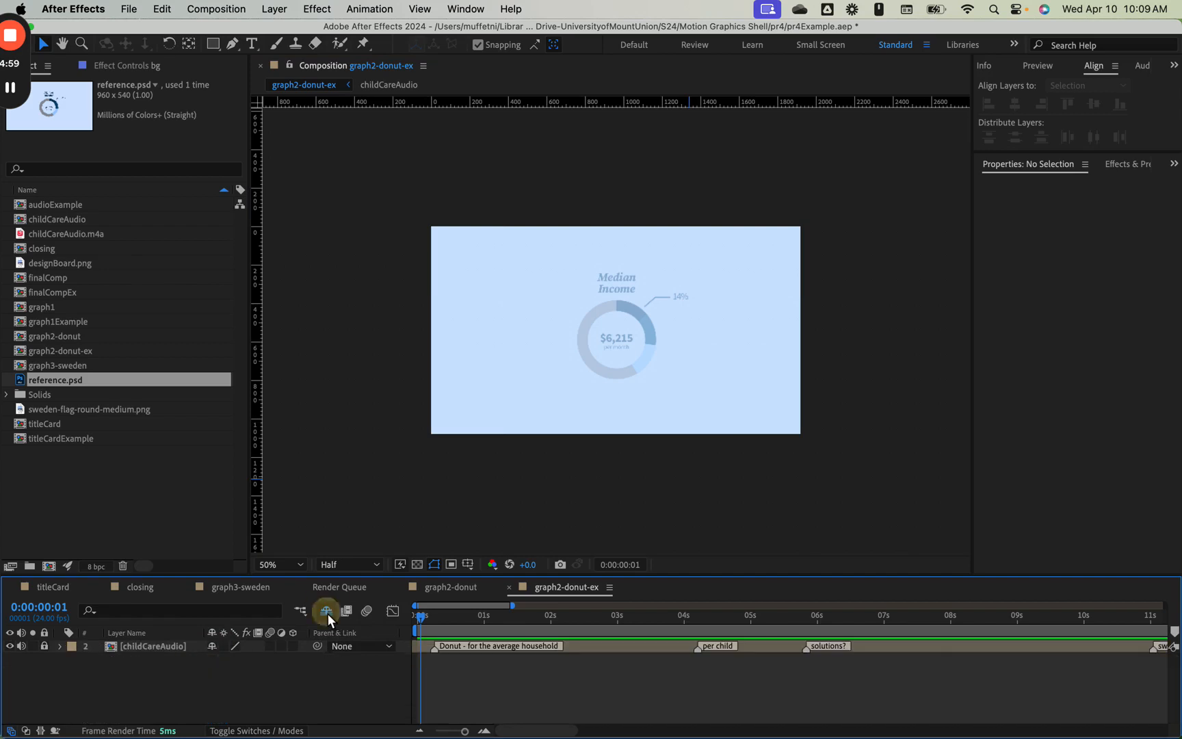
{"action": "left_click", "coordinate": [304, 564]}
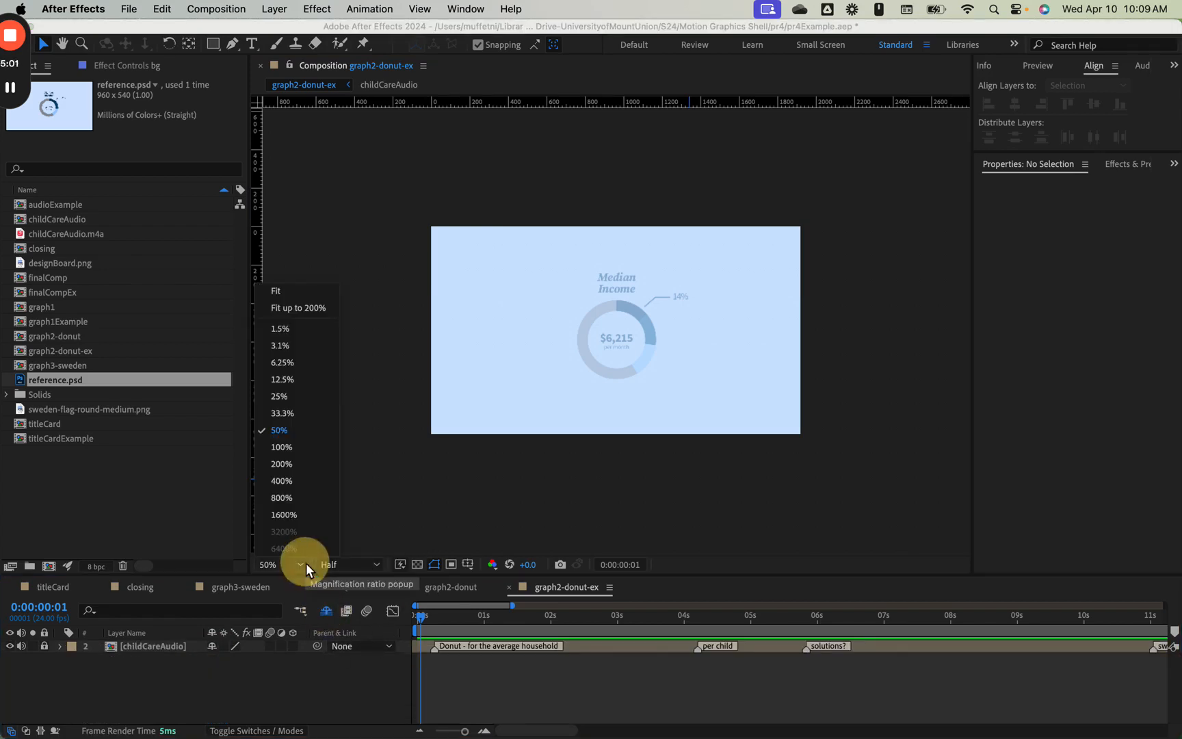
{"action": "left_click", "coordinate": [303, 294]}
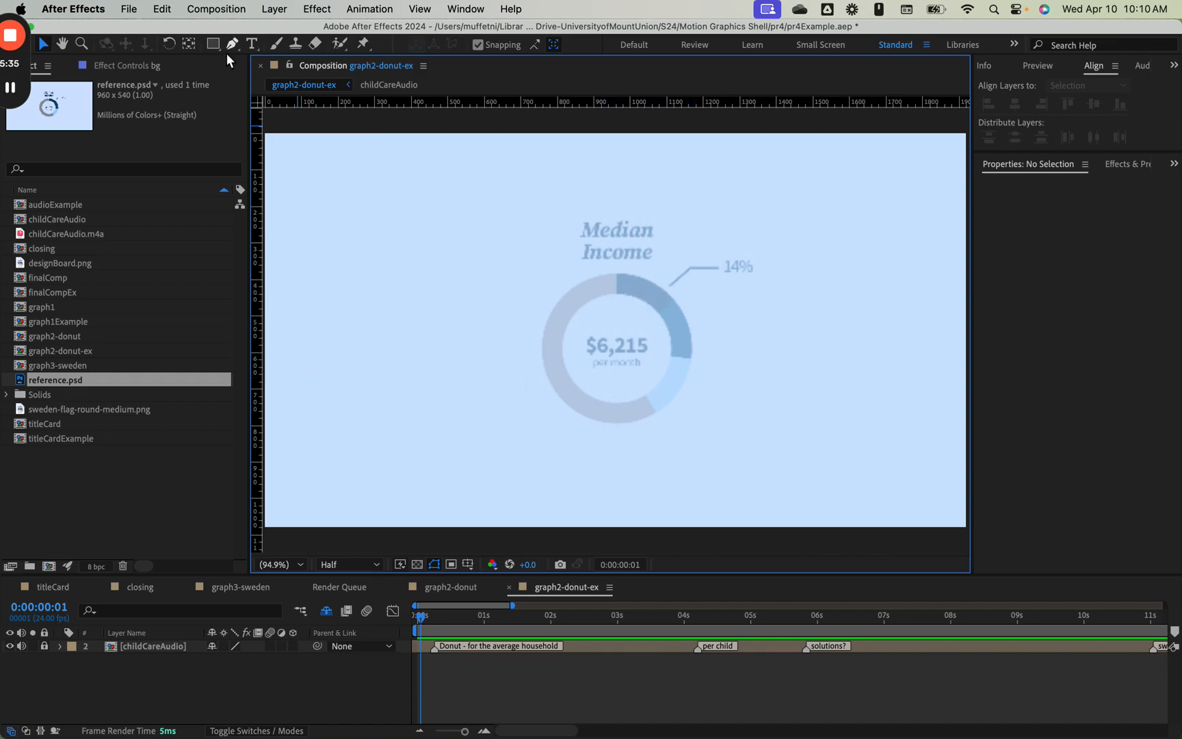
- Draw a circle about 404 px wide over the reference donut, with no fill and a 28 px solid stroke
{"action": "left_click_drag", "start_coordinate": [216, 48], "coordinate": [294, 79]}
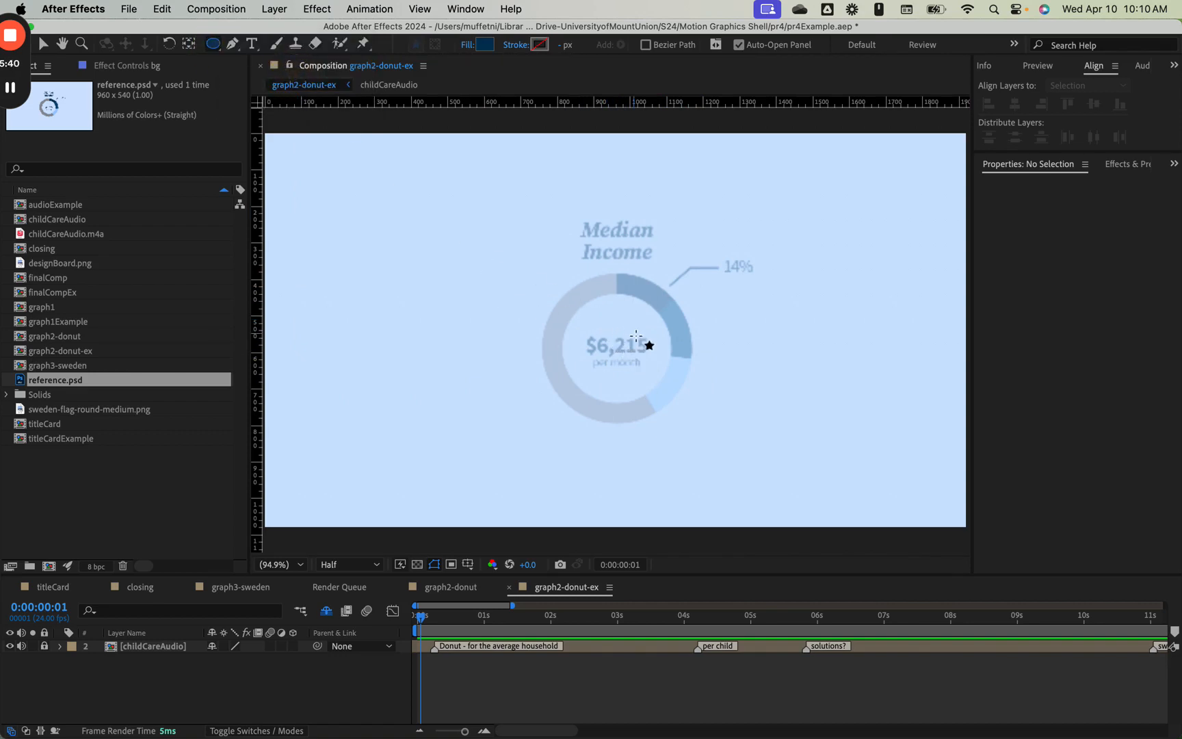
{"action": "left_click_drag", "start_coordinate": [619, 348], "coordinate": [692, 418]}
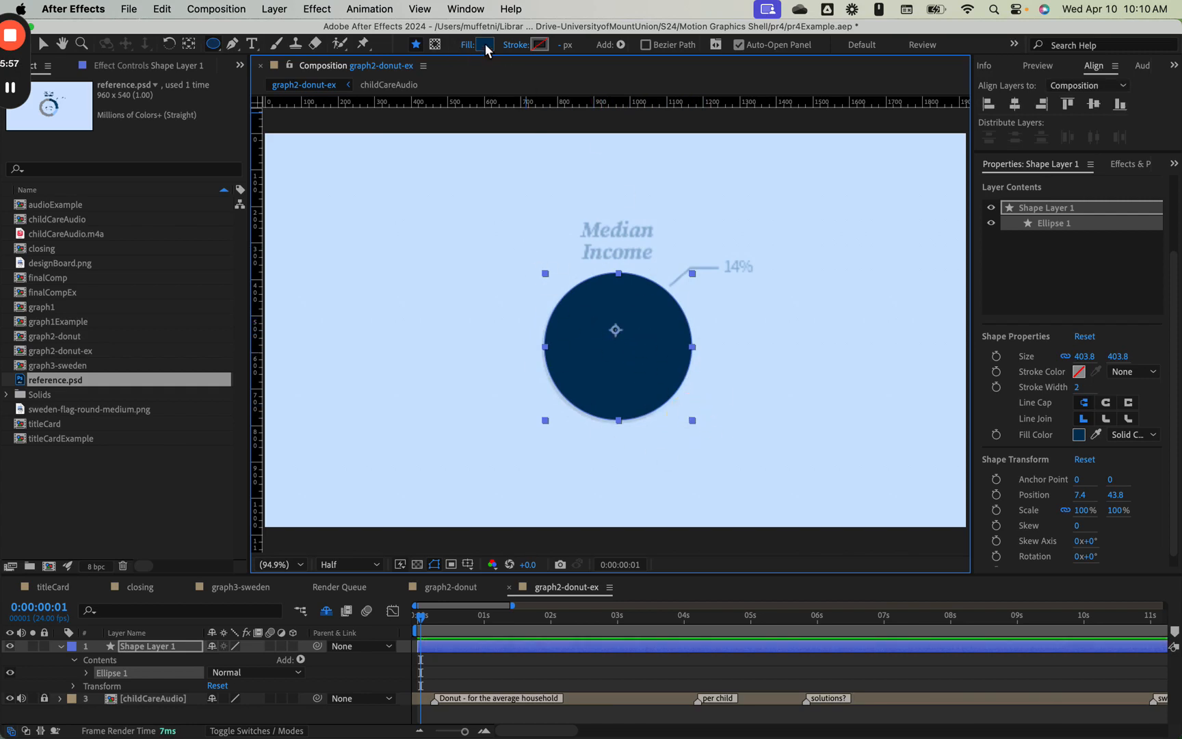
{"action": "left_click", "coordinate": [540, 48], "text": "alt"}
{"action": "left_click", "coordinate": [487, 44], "text": "alt"}
{"action": "left_click", "coordinate": [487, 47], "text": "alt"}
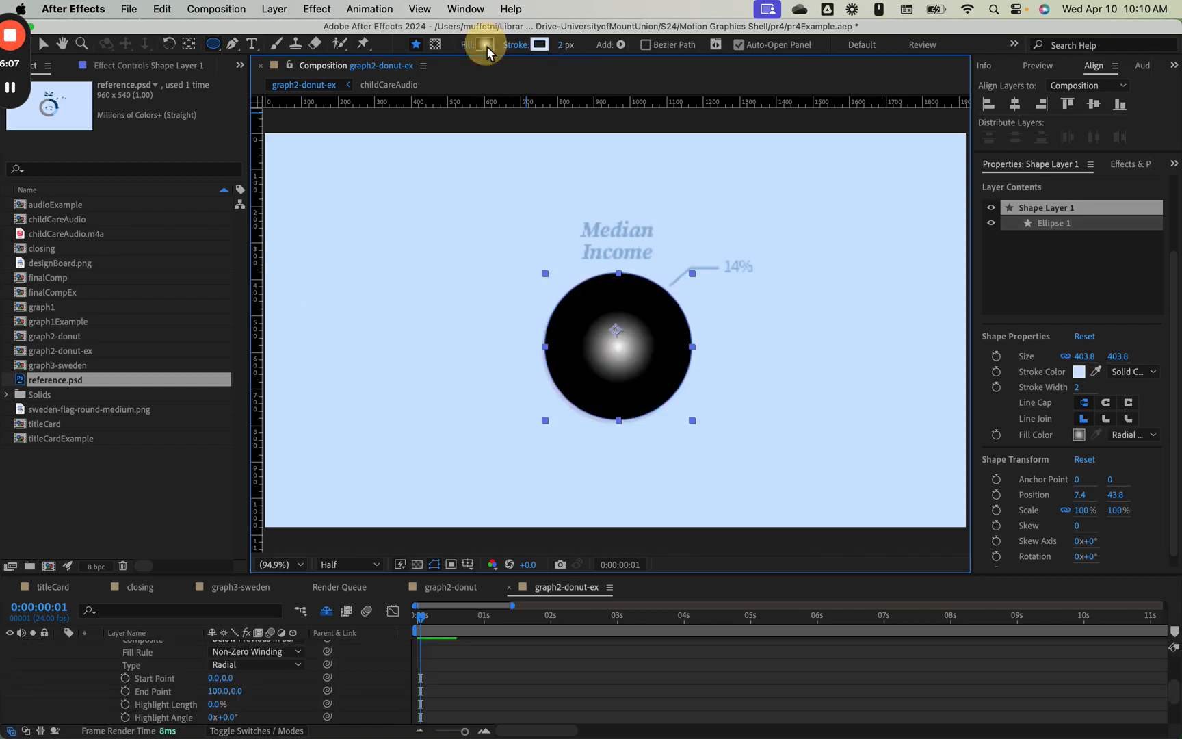
{"action": "left_click", "coordinate": [487, 47], "text": "alt"}
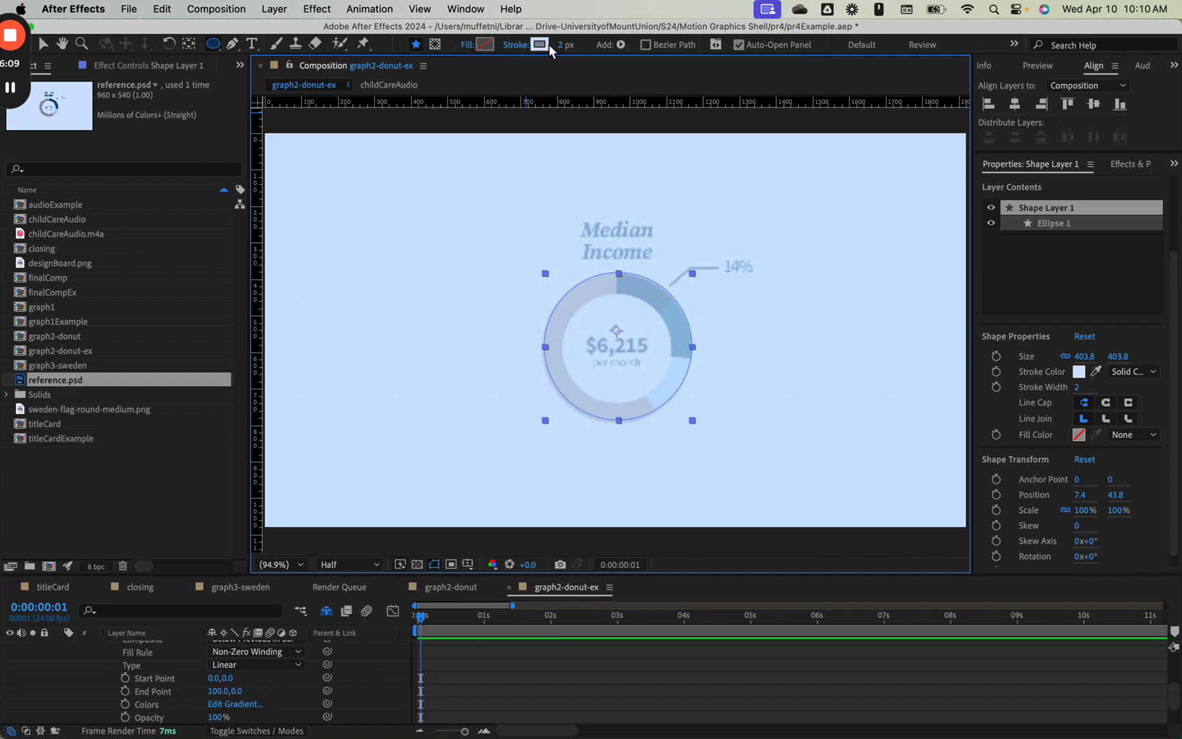
{"action": "mouse_move", "coordinate": [563, 46]}
{"action": "left_mouse_down"}
{"action": "mouse_move", "coordinate": [647, 45]}
{"action": "mouse_move", "coordinate": [592, 52]}
{"action": "left_mouse_up"}
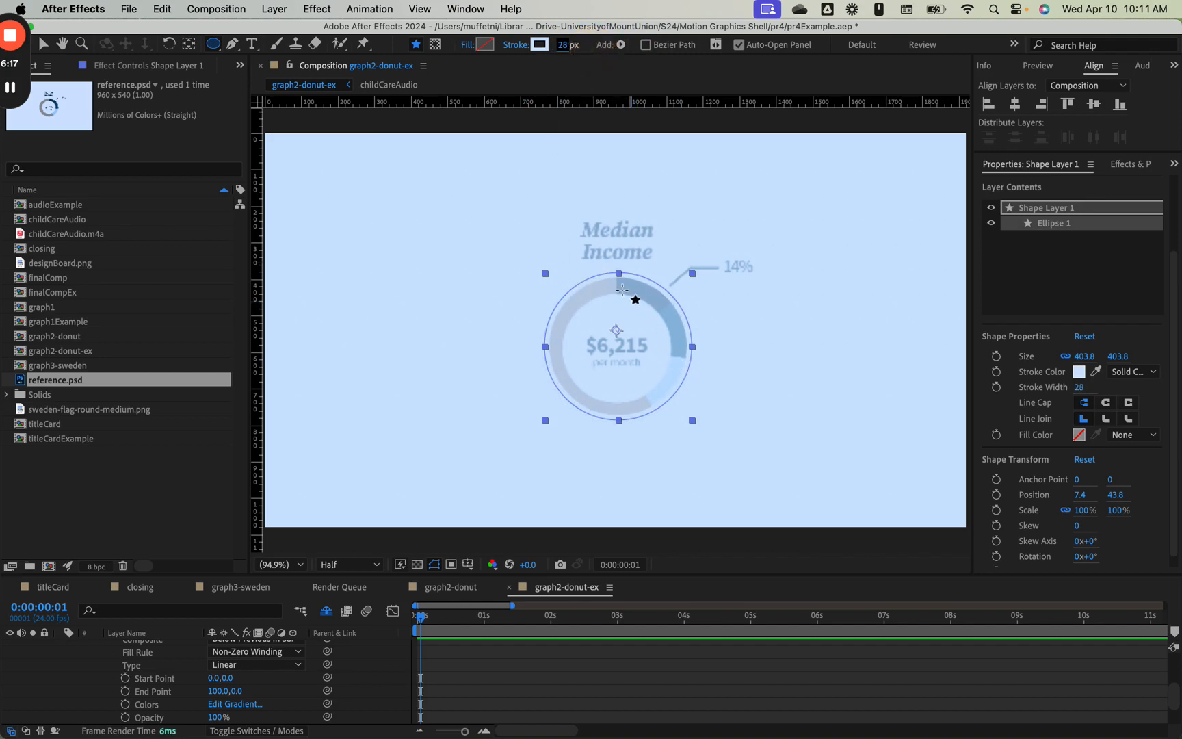
- Show the hidden shy layers and enlarge the timeline area to fit more layers
{"action": "left_click", "coordinate": [543, 51]}
{"action": "left_click", "coordinate": [1135, 172]}
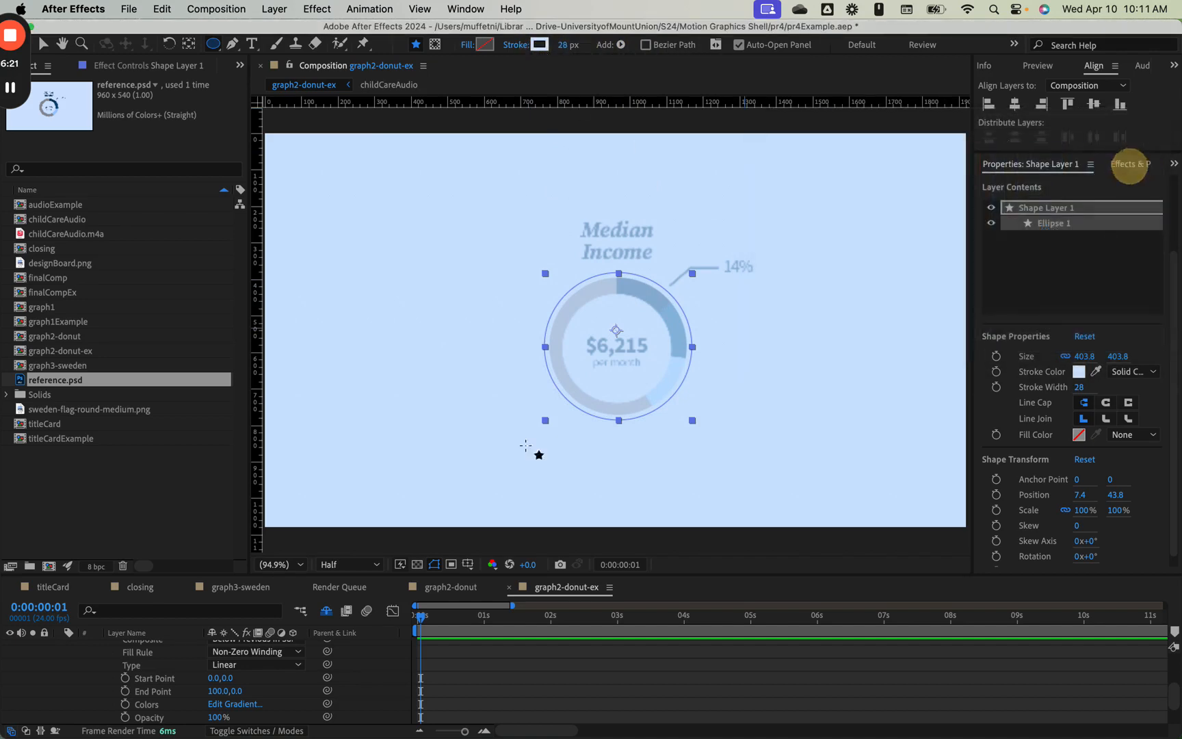
{"action": "scroll", "coordinate": [320, 684], "scroll_direction": "up", "scroll_amount": 3}
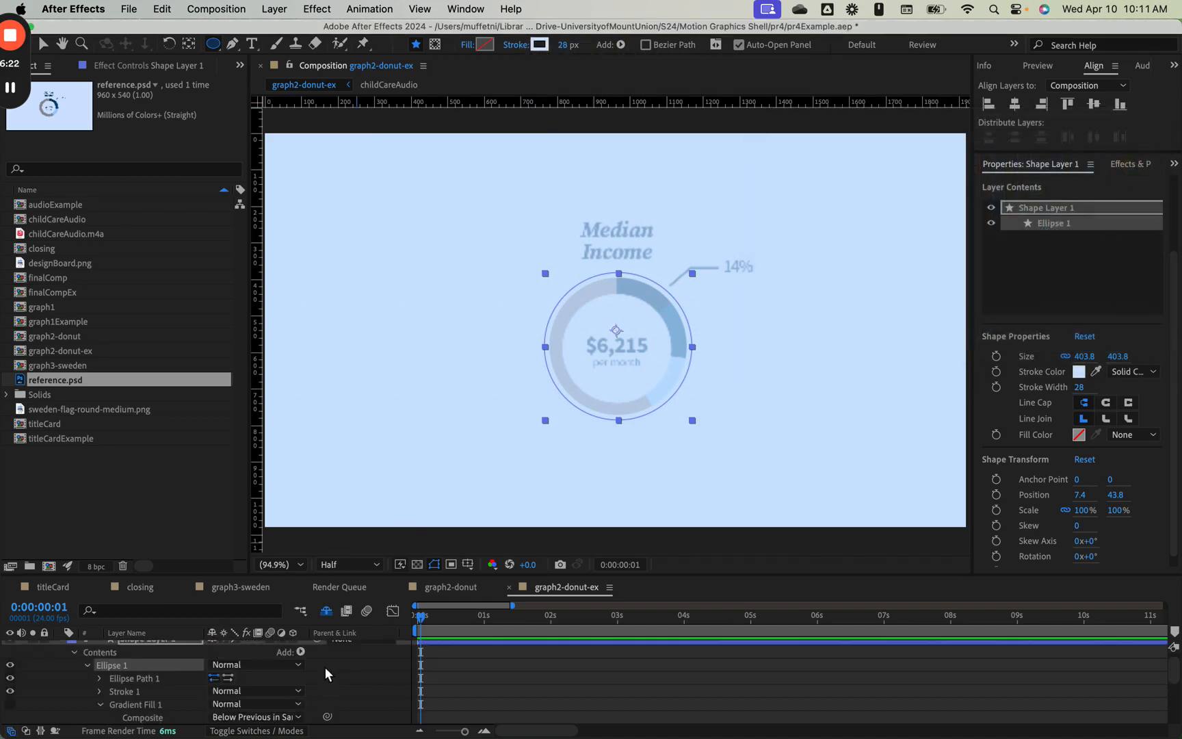
{"action": "left_click", "coordinate": [327, 610]}
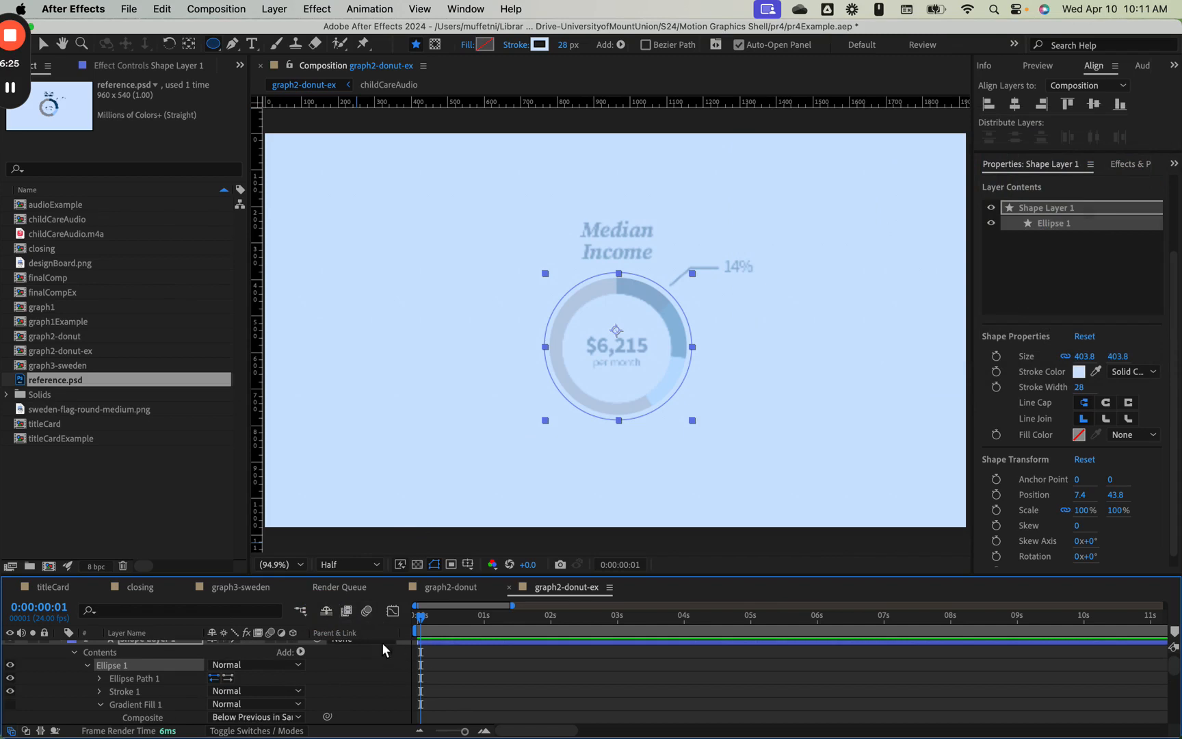
{"action": "left_click_drag", "start_coordinate": [350, 577], "coordinate": [369, 505]}
{"action": "scroll", "coordinate": [281, 592], "scroll_direction": "up", "scroll_amount": 1}
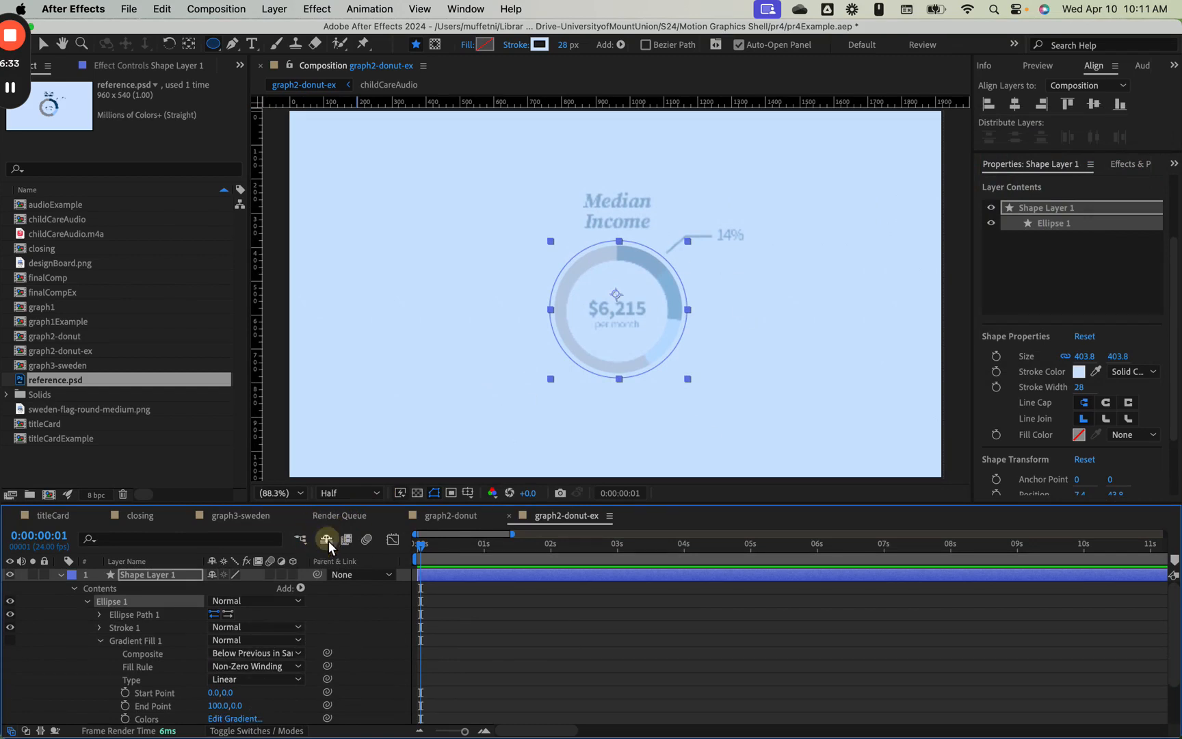
- Unlock reference.psd and set its opacity to 100%
{"action": "scroll", "coordinate": [126, 619], "scroll_direction": "down", "scroll_amount": 5}
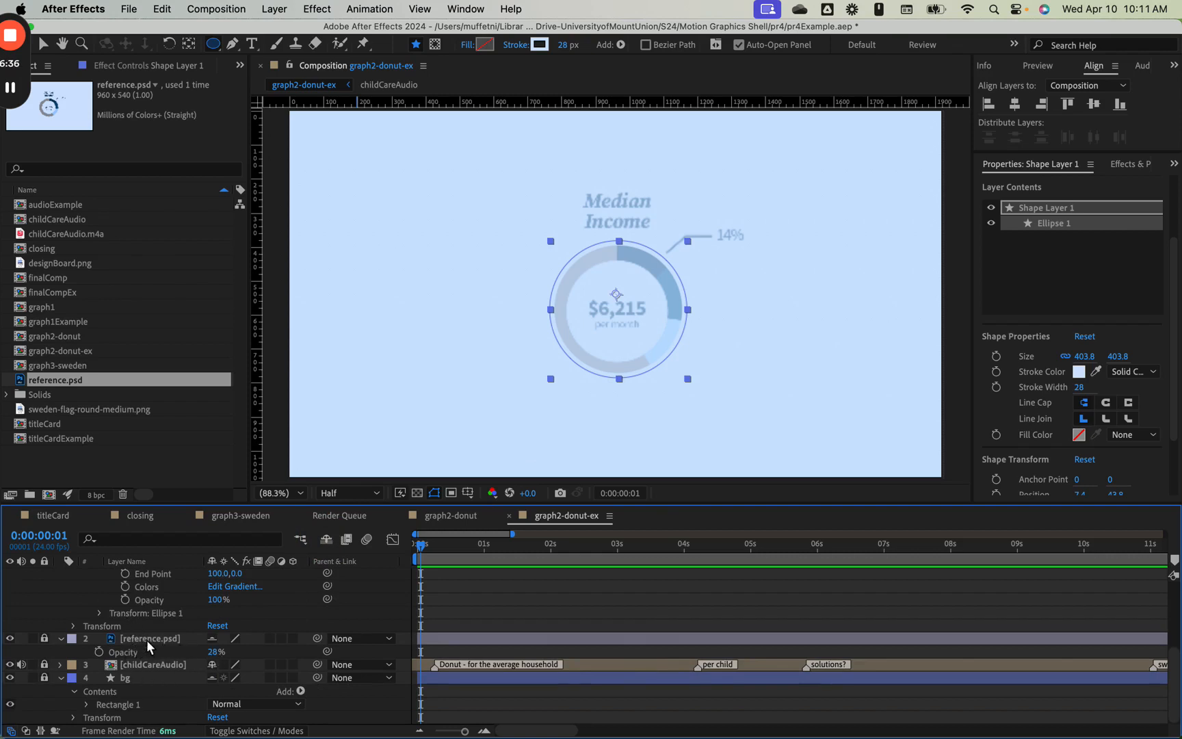
{"action": "left_click_drag", "start_coordinate": [213, 653], "coordinate": [332, 661]}
{"action": "left_click", "coordinate": [194, 636]}
{"action": "scroll", "coordinate": [181, 625], "scroll_direction": "up", "scroll_amount": 3}
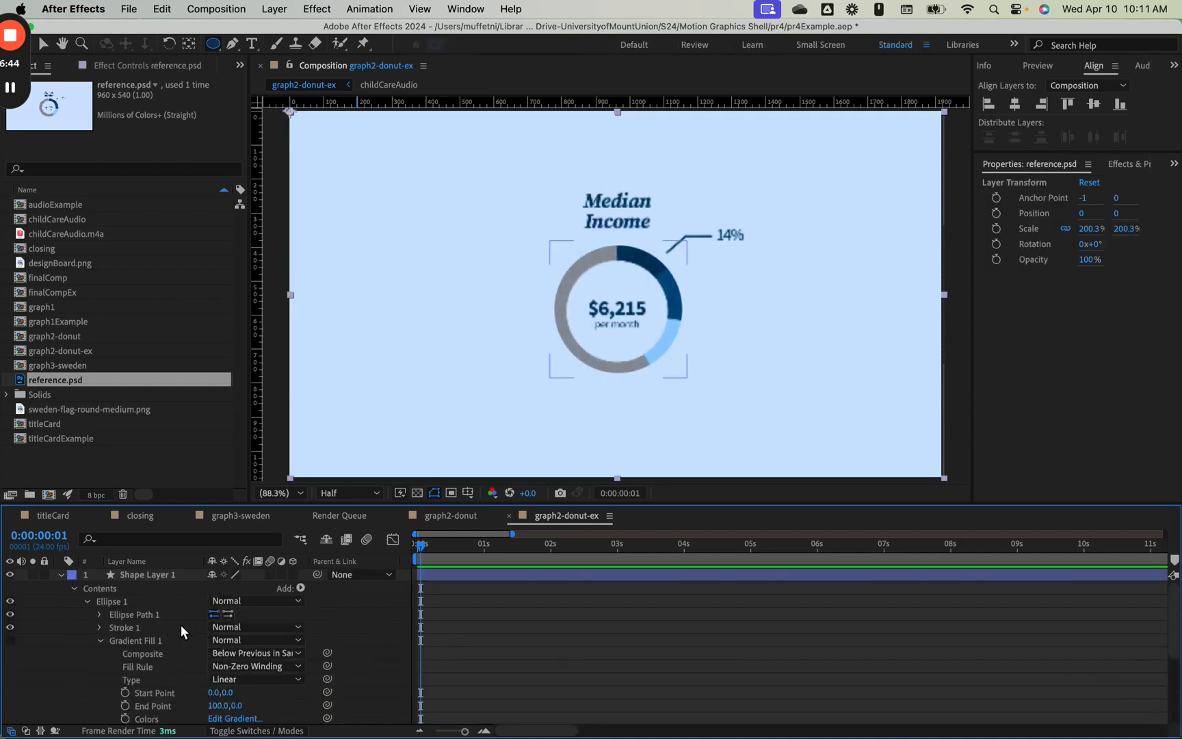
- Sample the reference ring's gray (8C9199) as the circle's stroke color and shrink the circle slightly toward the ring
{"action": "left_click", "coordinate": [155, 575]}
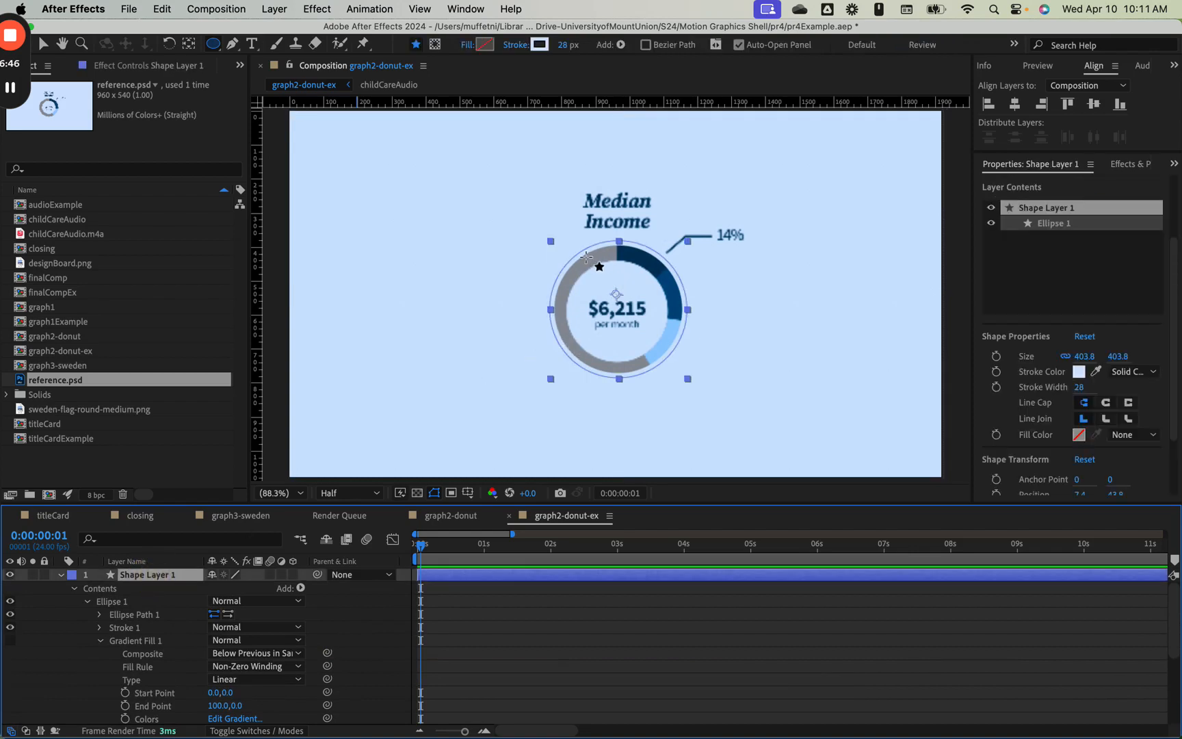
{"action": "left_click", "coordinate": [1096, 372]}
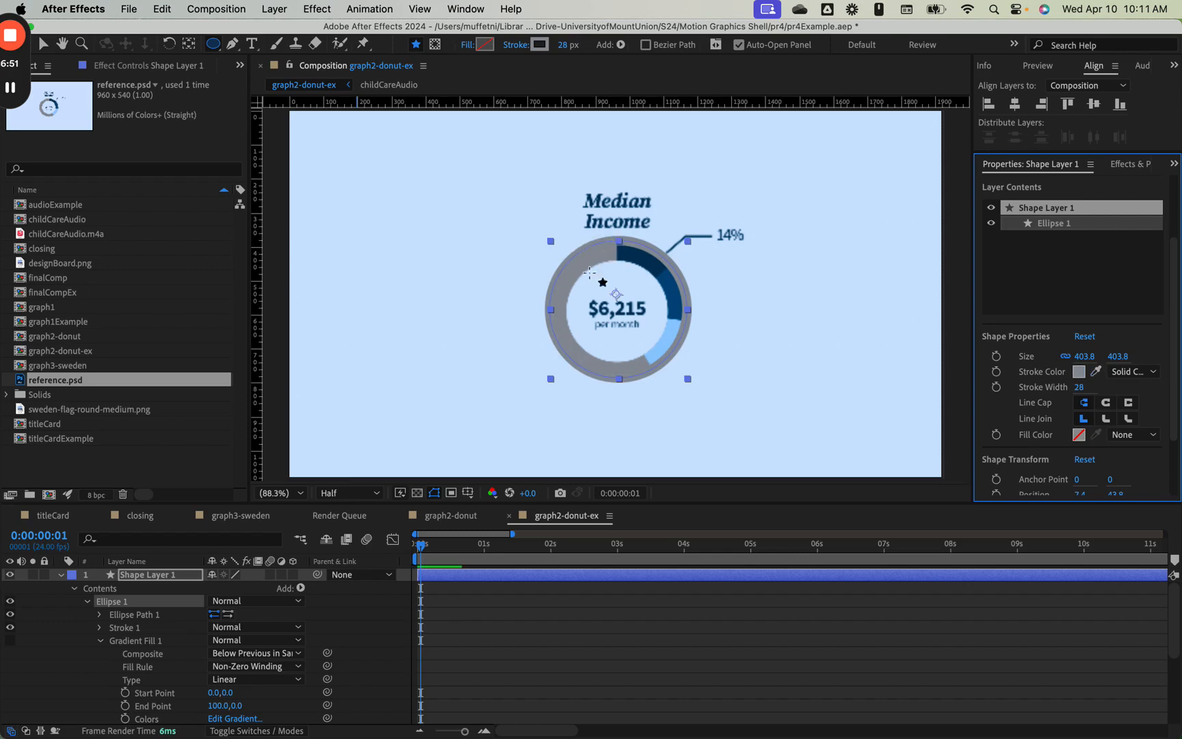
{"action": "scroll", "coordinate": [171, 667], "scroll_direction": "down", "scroll_amount": 5}
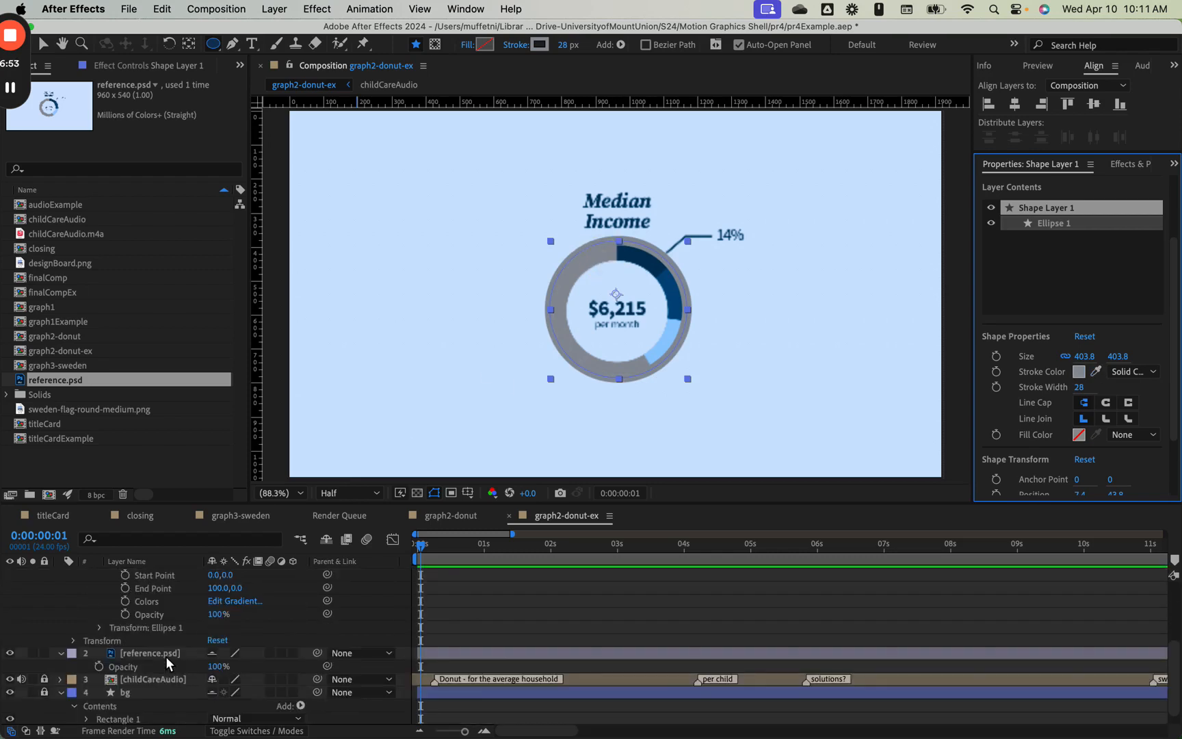
{"action": "scroll", "coordinate": [165, 656], "scroll_direction": "down", "scroll_amount": 1}
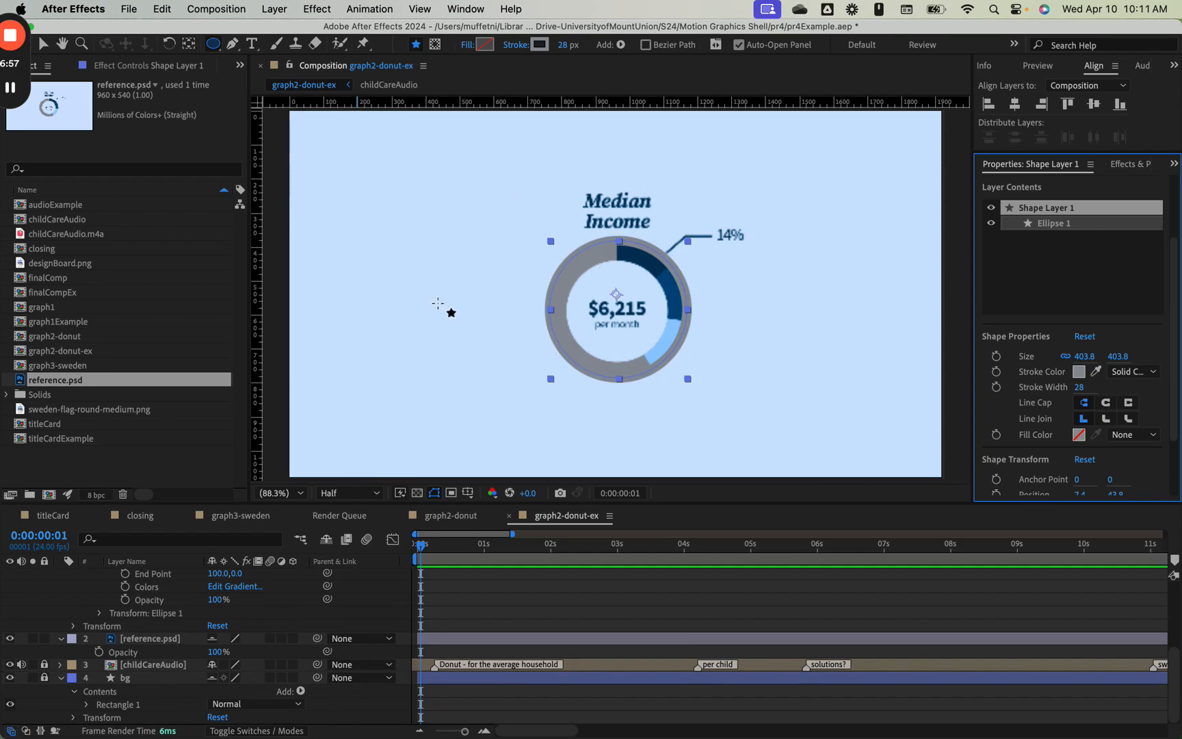
{"action": "key", "text": "v"}
{"action": "key", "text": "s"}
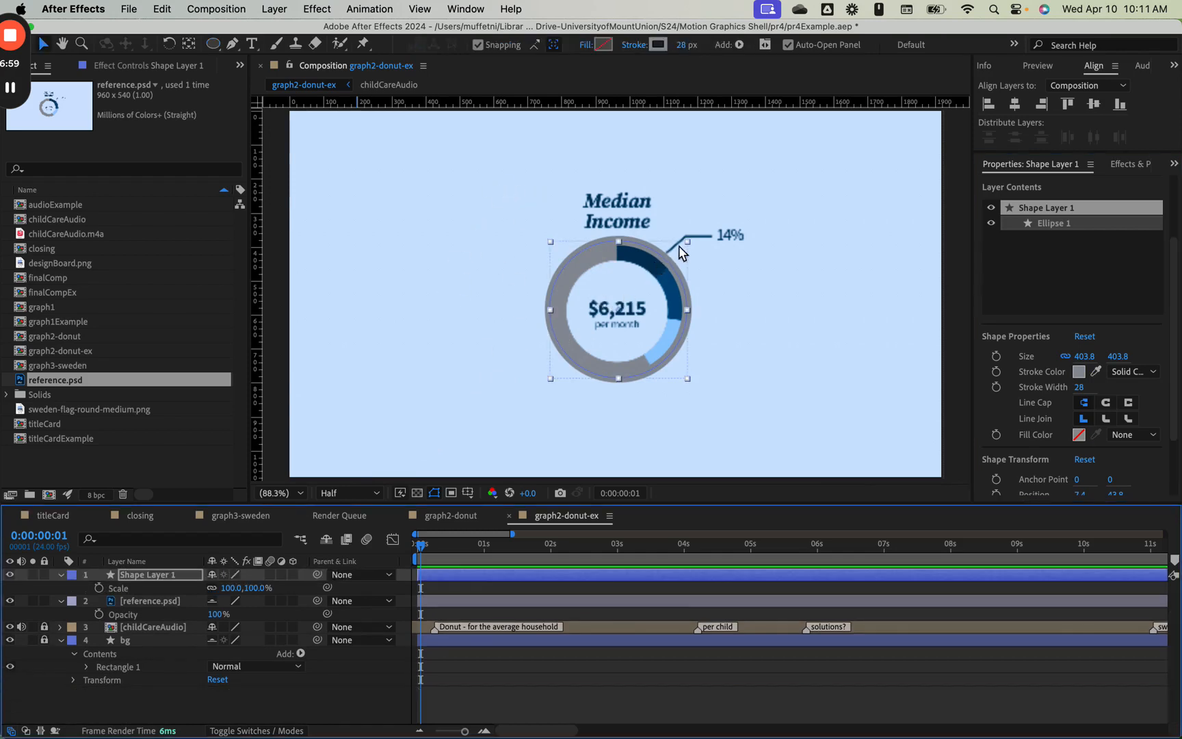
{"action": "mouse_move", "coordinate": [687, 243]}
{"action": "left_mouse_down"}
{"action": "mouse_move", "coordinate": [671, 251]}
{"action": "mouse_move", "coordinate": [683, 248]}
{"action": "left_mouse_up"}
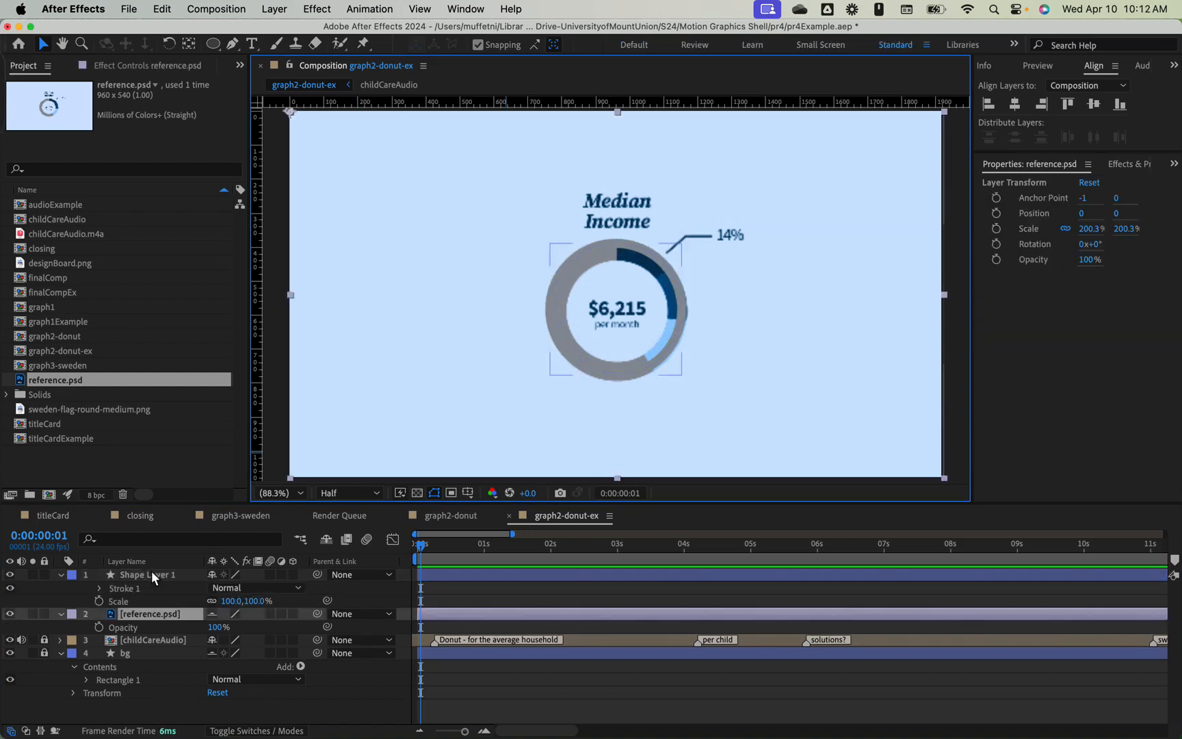
- Recolor the circle's stroke to magenta and set Shape Layer 1's opacity to 34% for tracing over the reference
{"action": "left_click", "coordinate": [151, 574]}
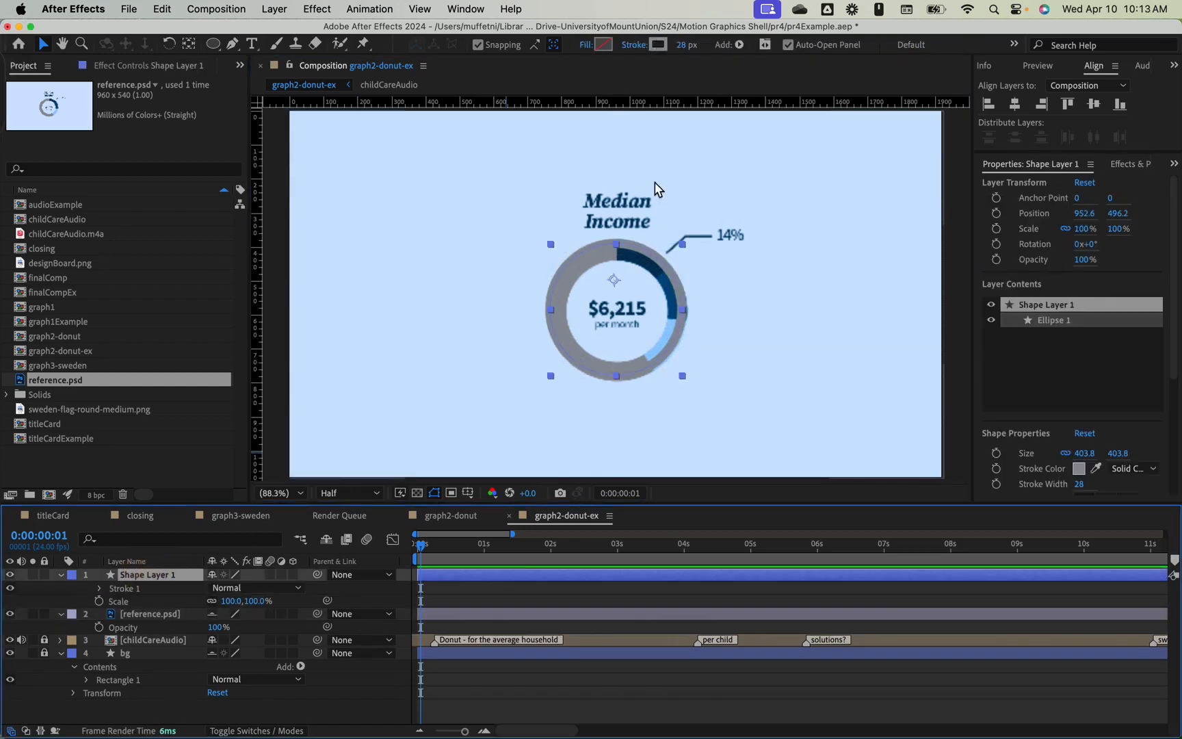
{"action": "left_click", "coordinate": [665, 45]}
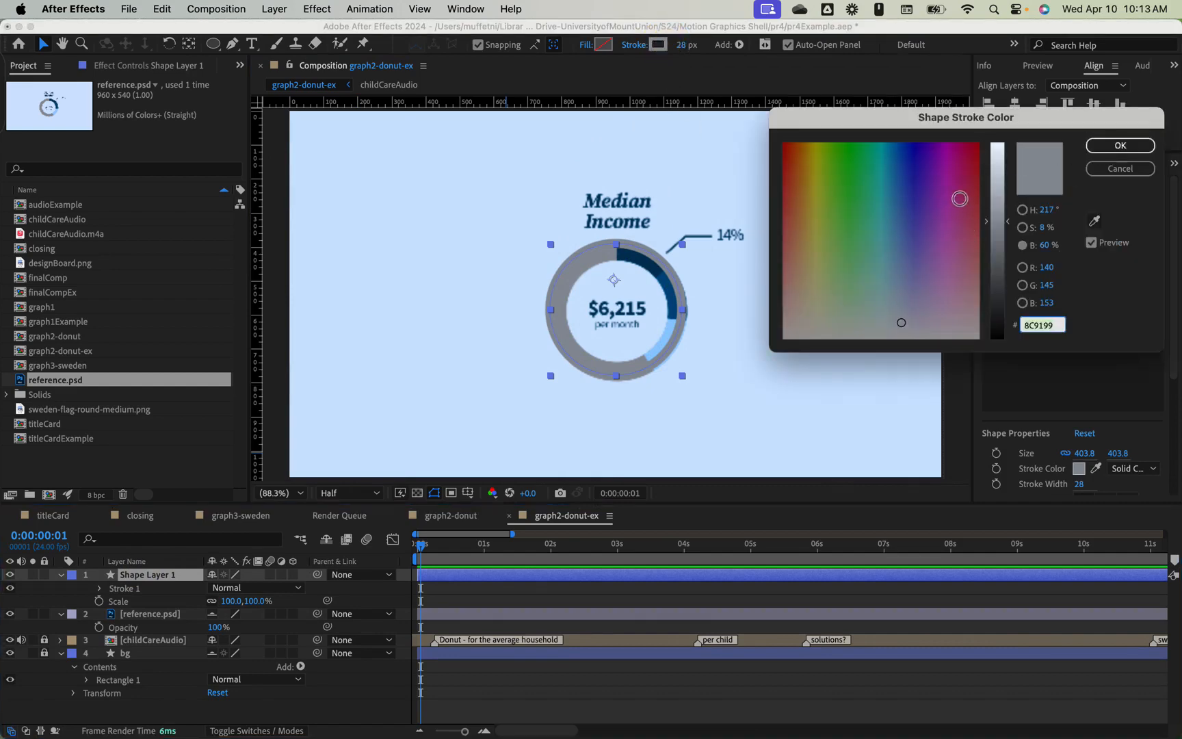
{"action": "left_click_drag", "start_coordinate": [961, 200], "coordinate": [952, 170]}
{"action": "left_click", "coordinate": [1111, 146]}
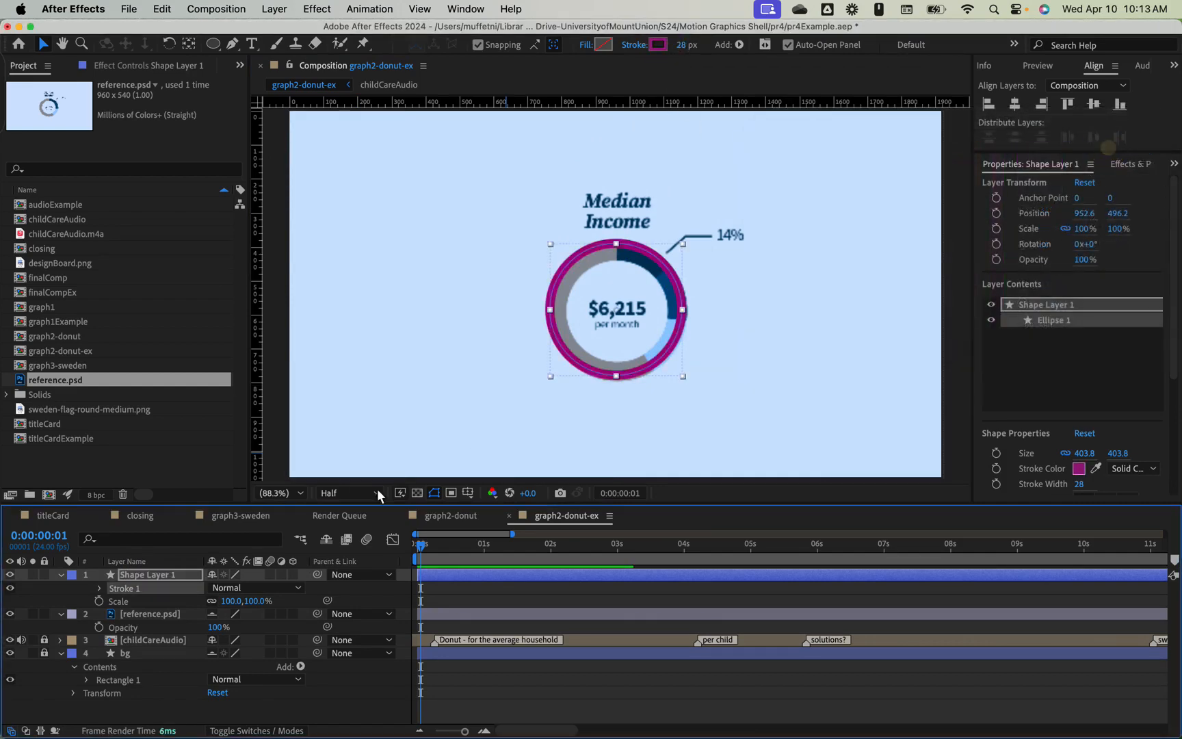
{"action": "key", "text": "t"}
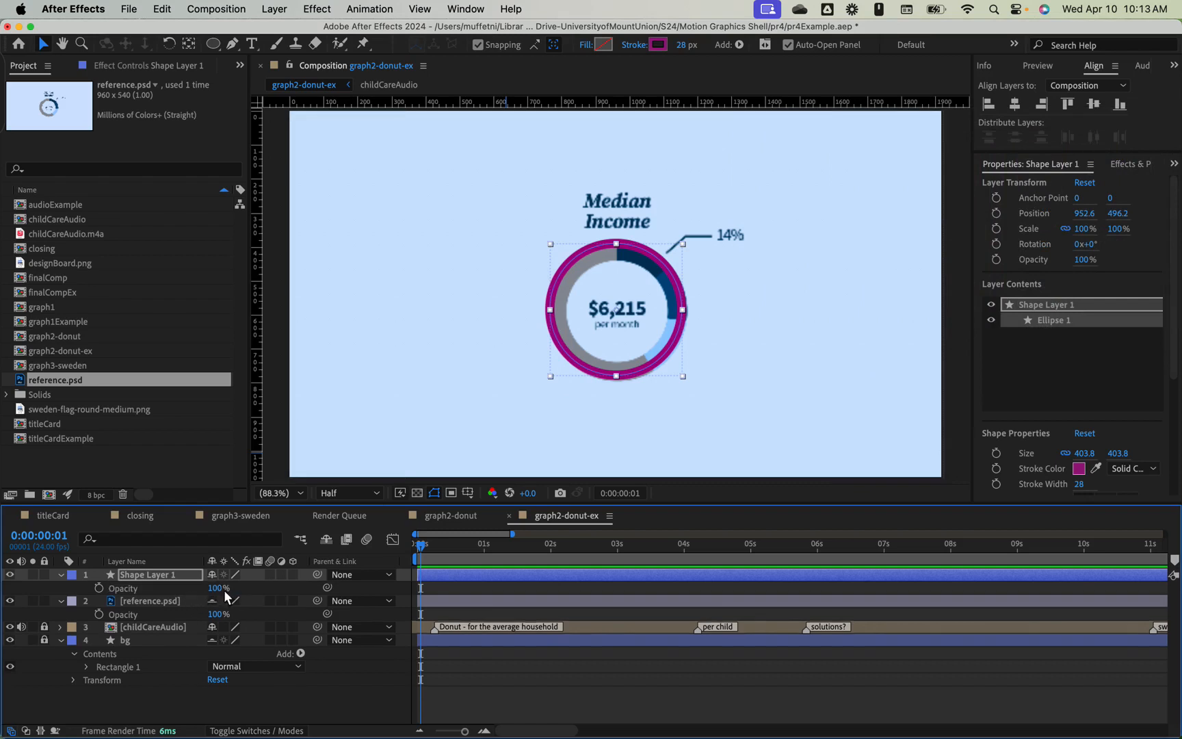
{"action": "left_click_drag", "start_coordinate": [216, 588], "coordinate": [149, 579]}
{"action": "key", "text": "period"}
{"action": "key", "text": "period"}
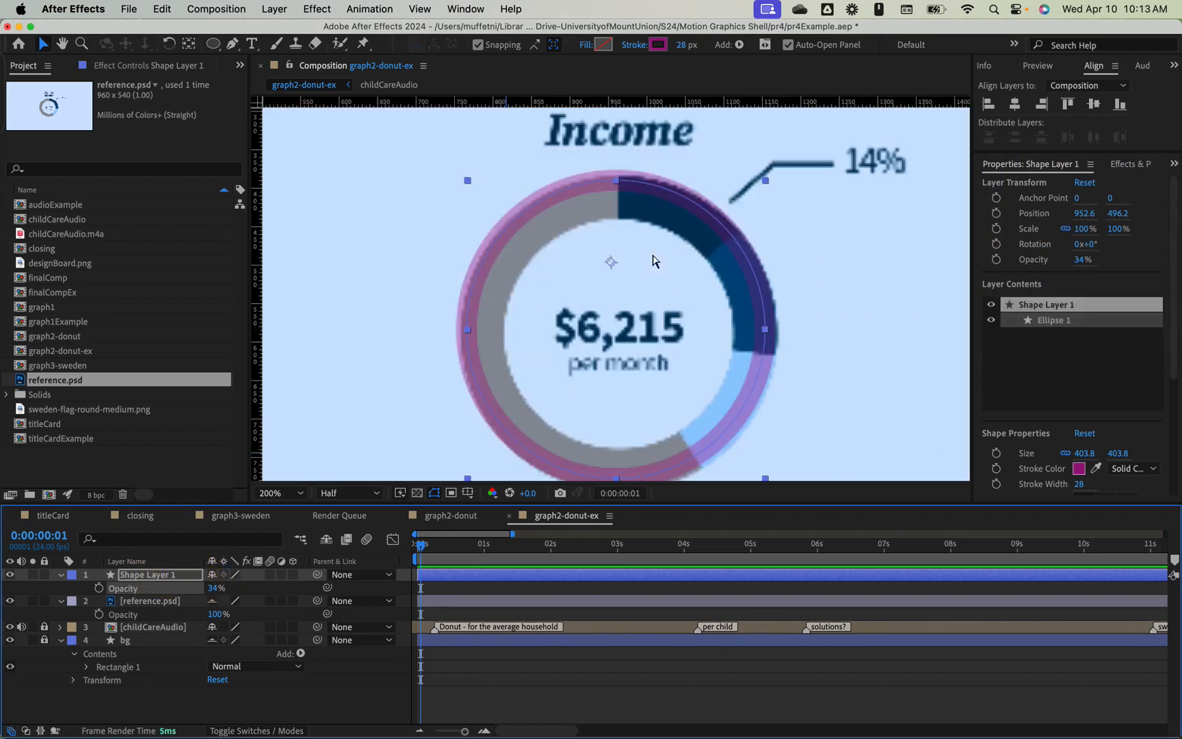
- Scale the circle to 89.6% along the middle of the reference ring and widen its stroke to 52 px
{"action": "mouse_move", "coordinate": [679, 193]}
{"action": "left_mouse_down"}
{"action": "mouse_move", "coordinate": [684, 208]}
{"action": "mouse_move", "coordinate": [666, 209]}
{"action": "mouse_move", "coordinate": [683, 191]}
{"action": "left_mouse_up"}
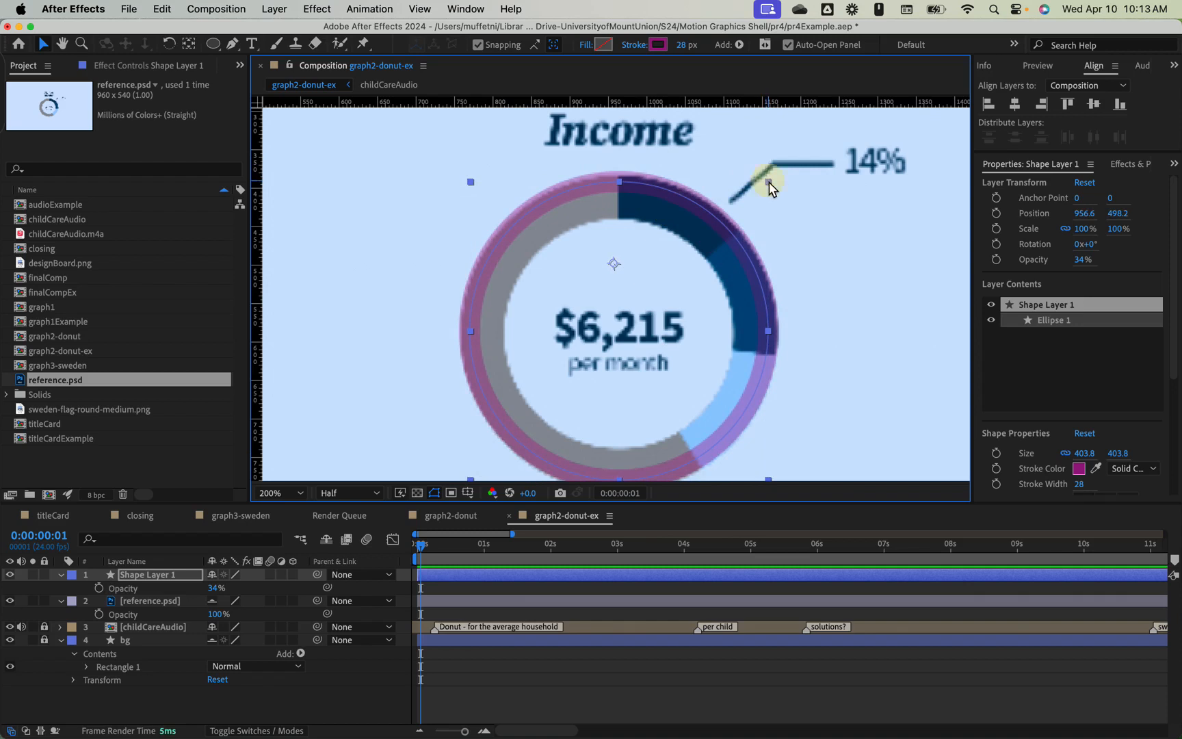
{"action": "left_click_drag", "start_coordinate": [768, 184], "coordinate": [754, 191]}
{"action": "left_click_drag", "start_coordinate": [707, 225], "coordinate": [713, 232]}
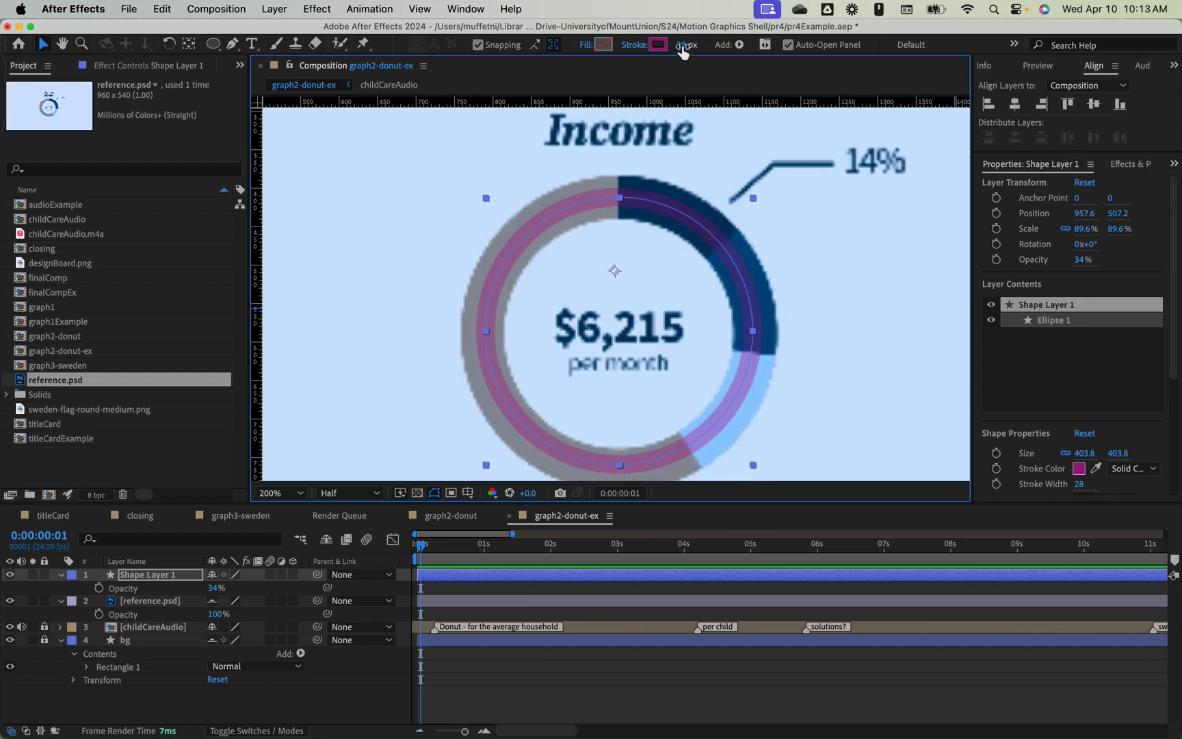
{"action": "mouse_move", "coordinate": [682, 46]}
{"action": "left_mouse_down"}
{"action": "mouse_move", "coordinate": [715, 46]}
{"action": "mouse_move", "coordinate": [701, 45]}
{"action": "left_mouse_up"}
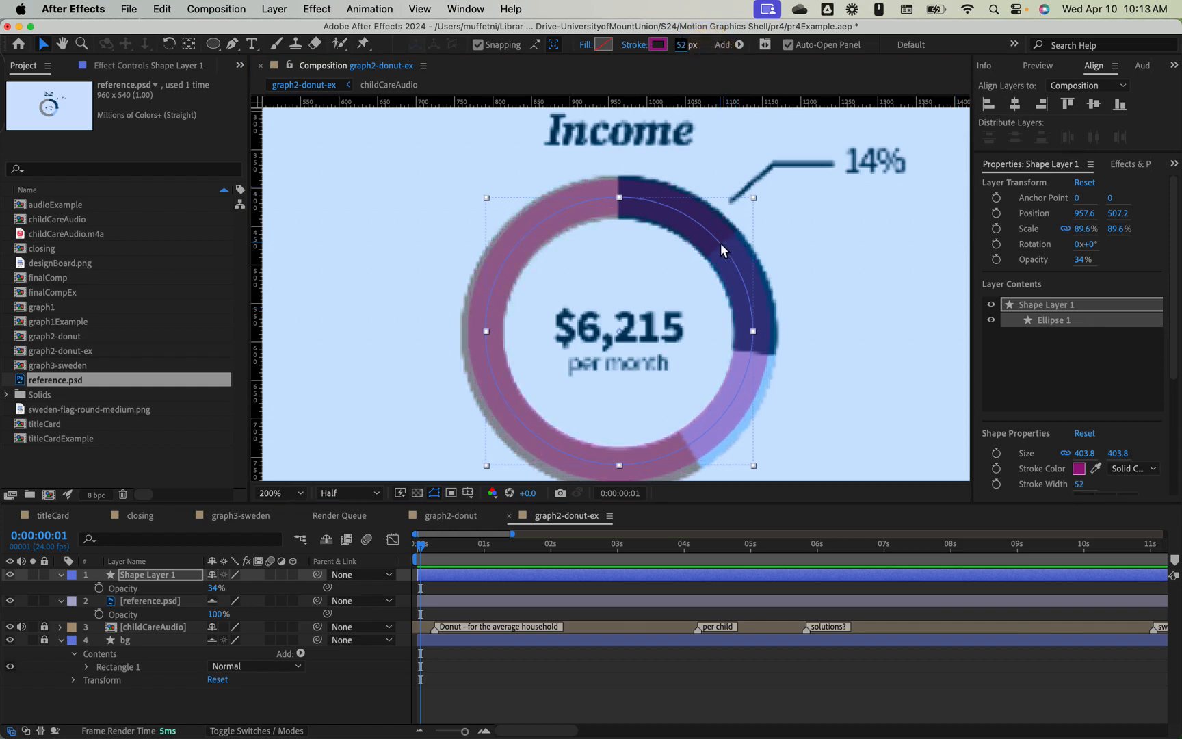
- Enlarge the circle slightly to meet the reference ring's outer edge and set its stroke width to 55 px
{"action": "left_click", "coordinate": [719, 245]}
{"action": "left_click_drag", "start_coordinate": [718, 246], "coordinate": [721, 246]}
{"action": "left_click_drag", "start_coordinate": [756, 205], "coordinate": [765, 198]}
{"action": "left_click", "coordinate": [681, 44]}
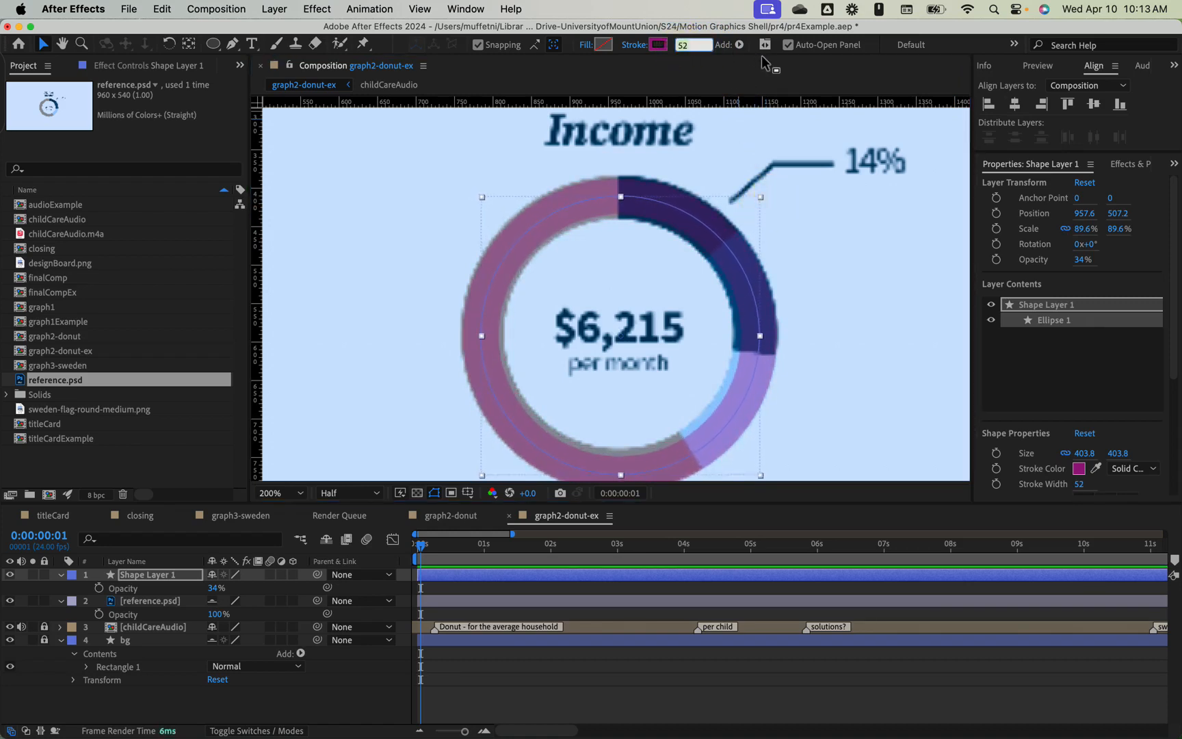
{"action": "type", "text": "55"}
{"action": "key", "text": "Return"}
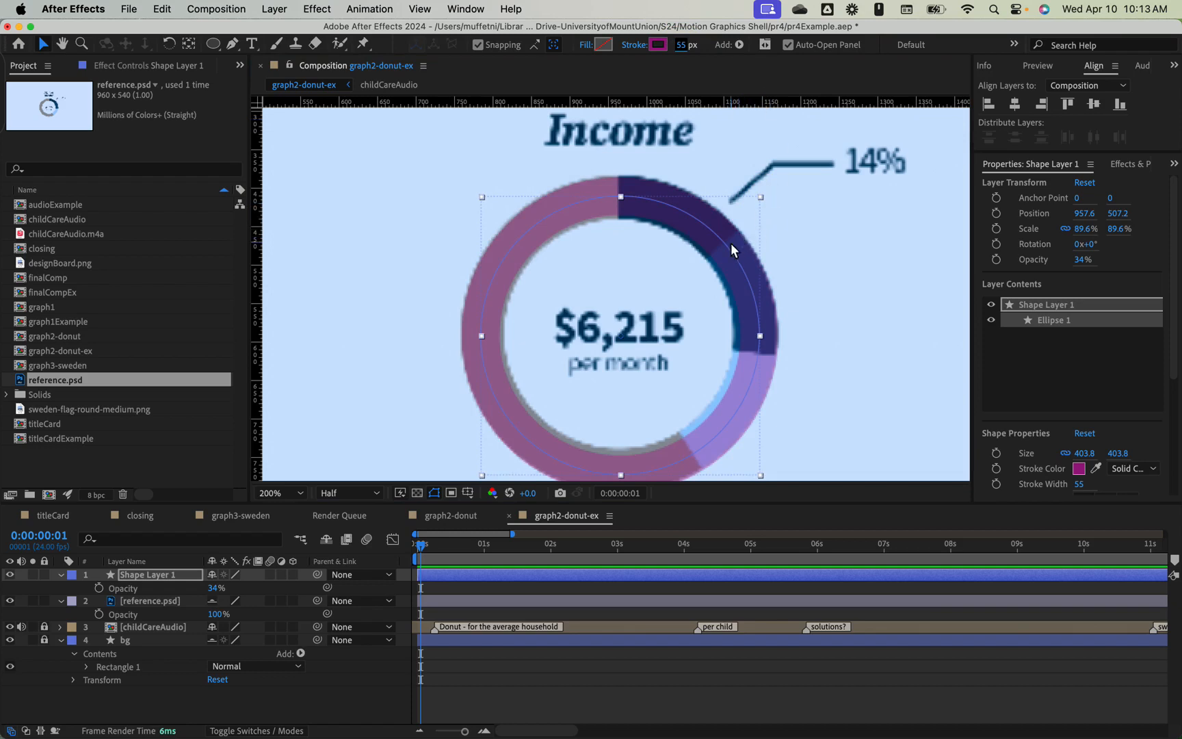
- Shift the circle partly off the reference ring, sample the ring's gray (8C9199) for its stroke, and set its opacity to 100%
{"action": "left_click_drag", "start_coordinate": [729, 251], "coordinate": [760, 216]}
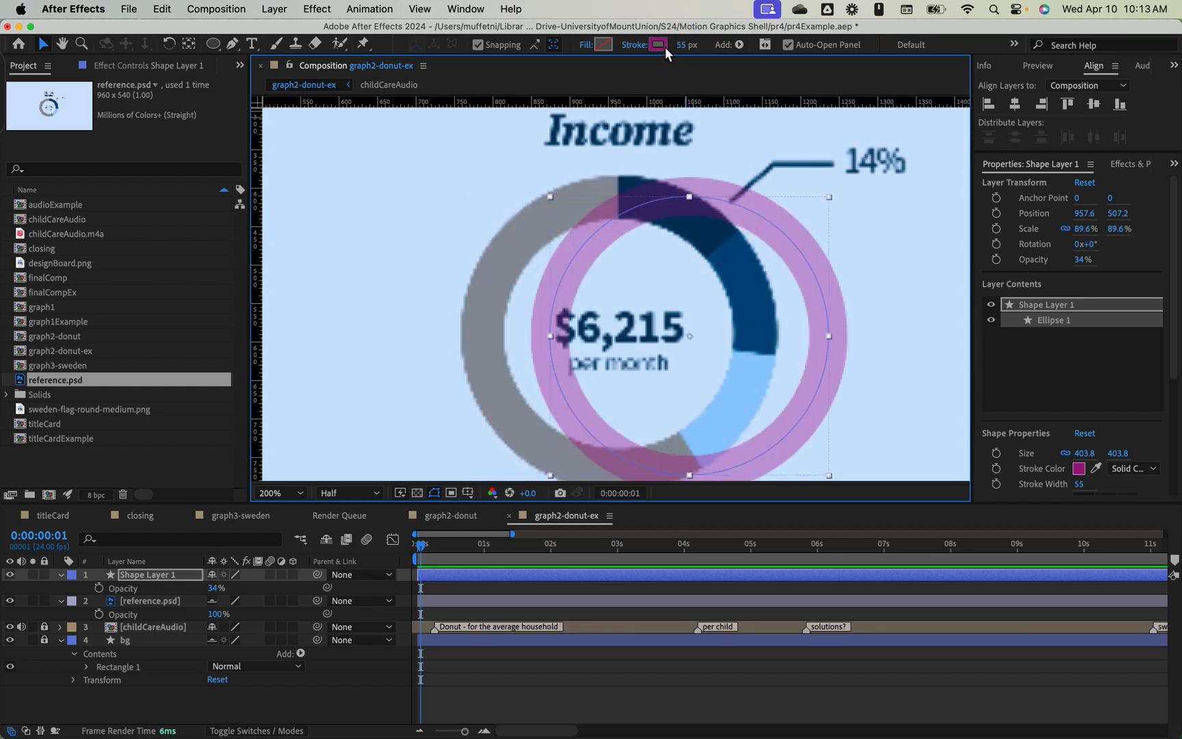
{"action": "left_click", "coordinate": [664, 46]}
{"action": "left_click", "coordinate": [1094, 220]}
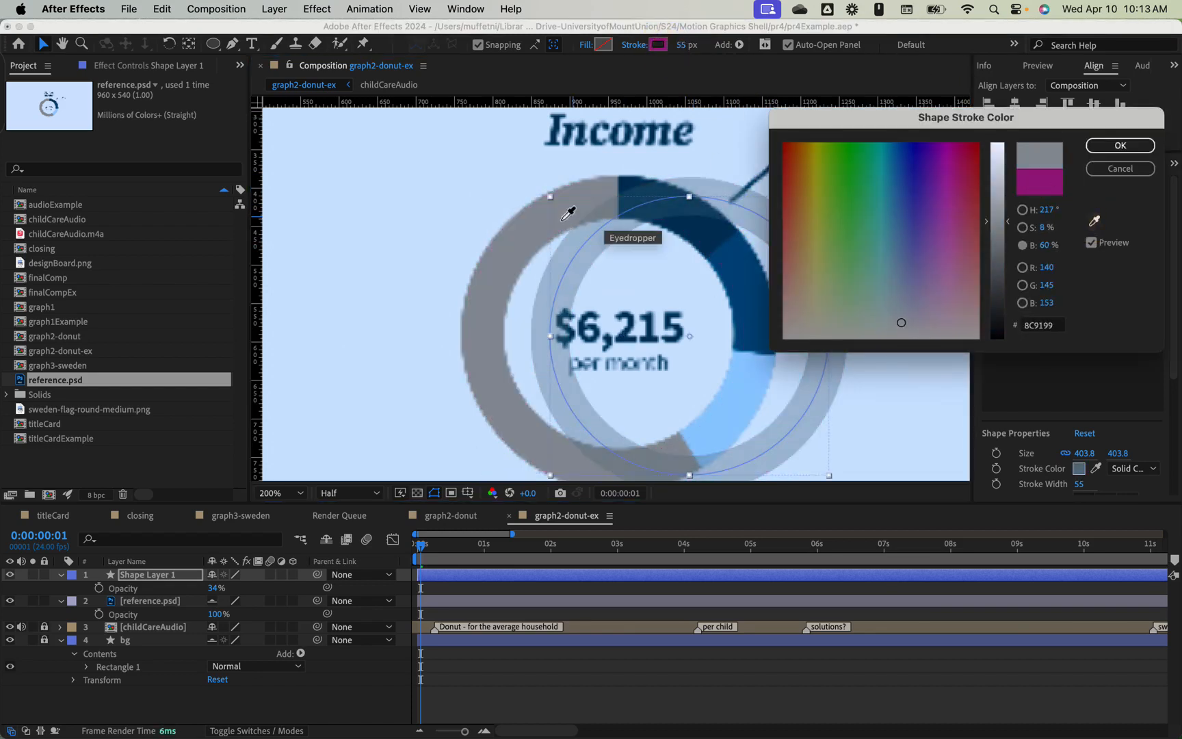
{"action": "left_click", "coordinate": [512, 236]}
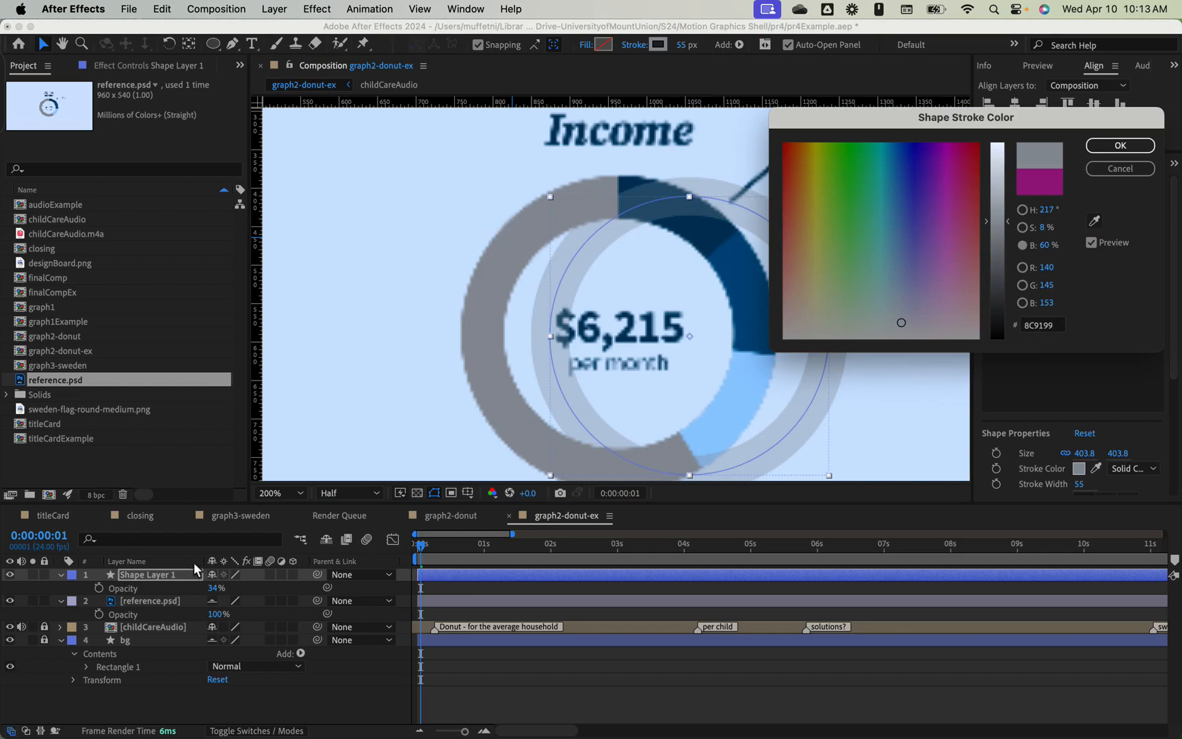
{"action": "left_click", "coordinate": [211, 589]}
{"action": "left_click", "coordinate": [1115, 147]}
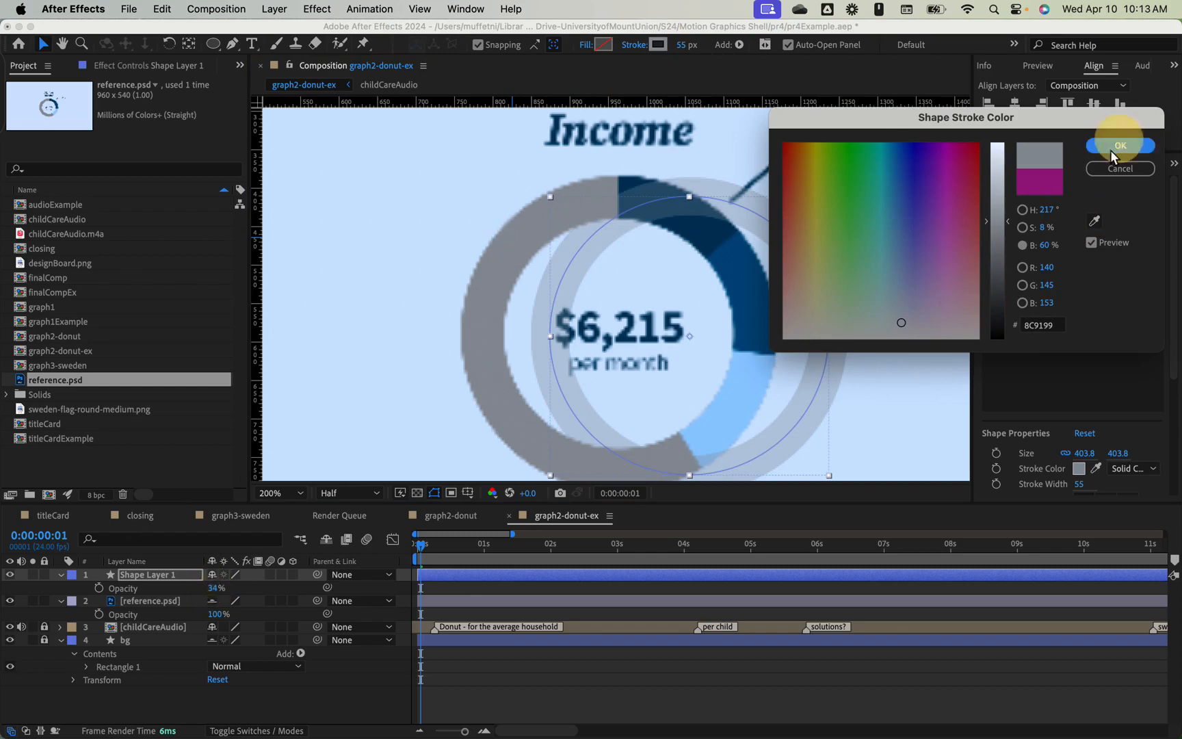
{"action": "left_click_drag", "start_coordinate": [216, 589], "coordinate": [349, 575]}
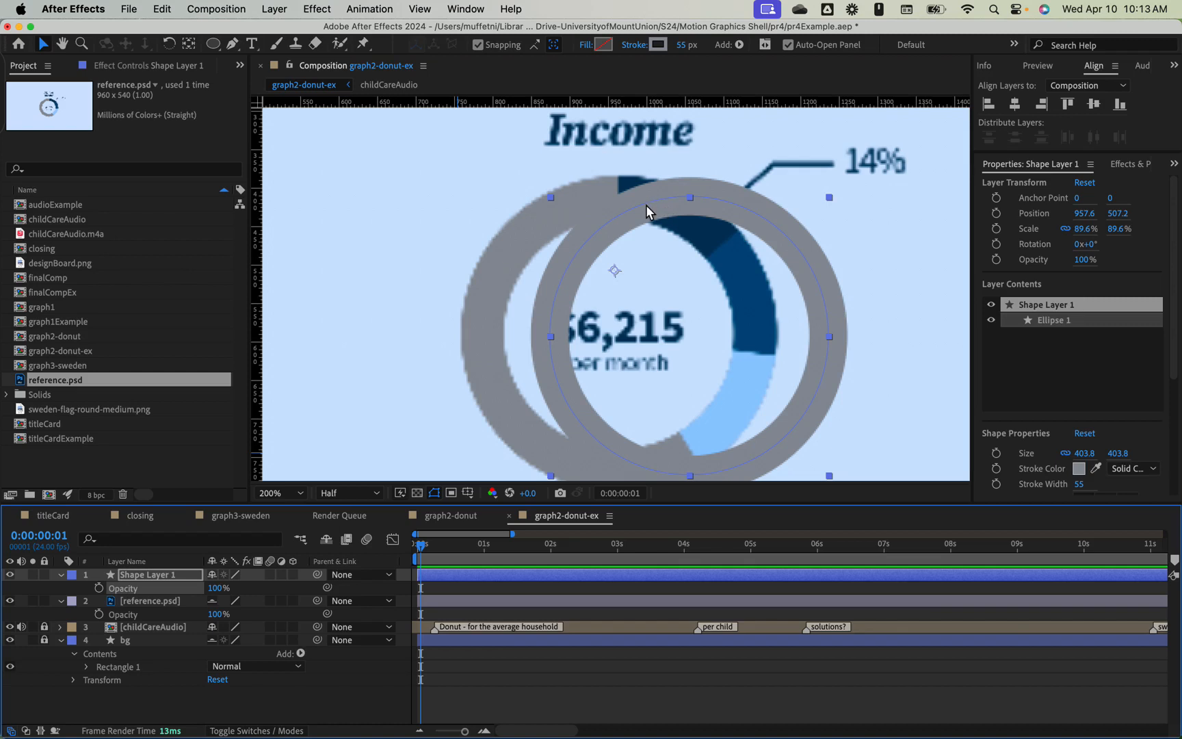
- Move the gray ring up and to the left of the reference donut and center its anchor point in the layer content
{"action": "left_click_drag", "start_coordinate": [645, 204], "coordinate": [450, 169]}
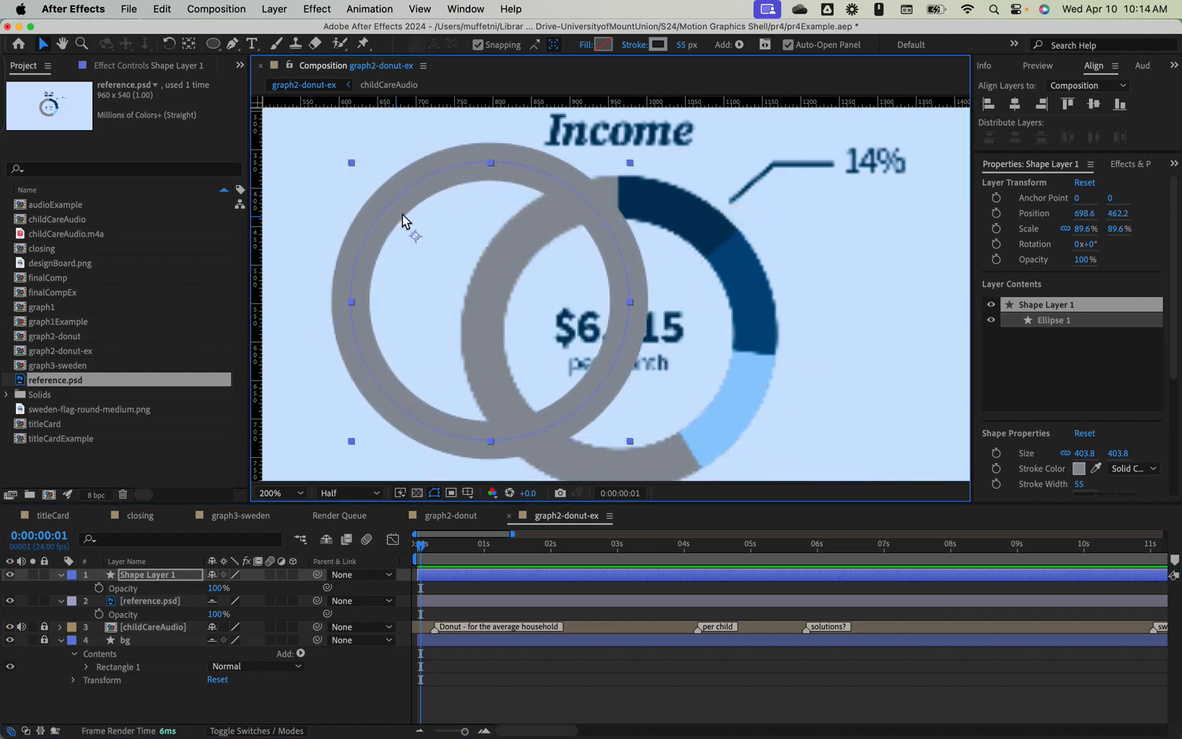
{"action": "left_click", "coordinate": [287, 9]}
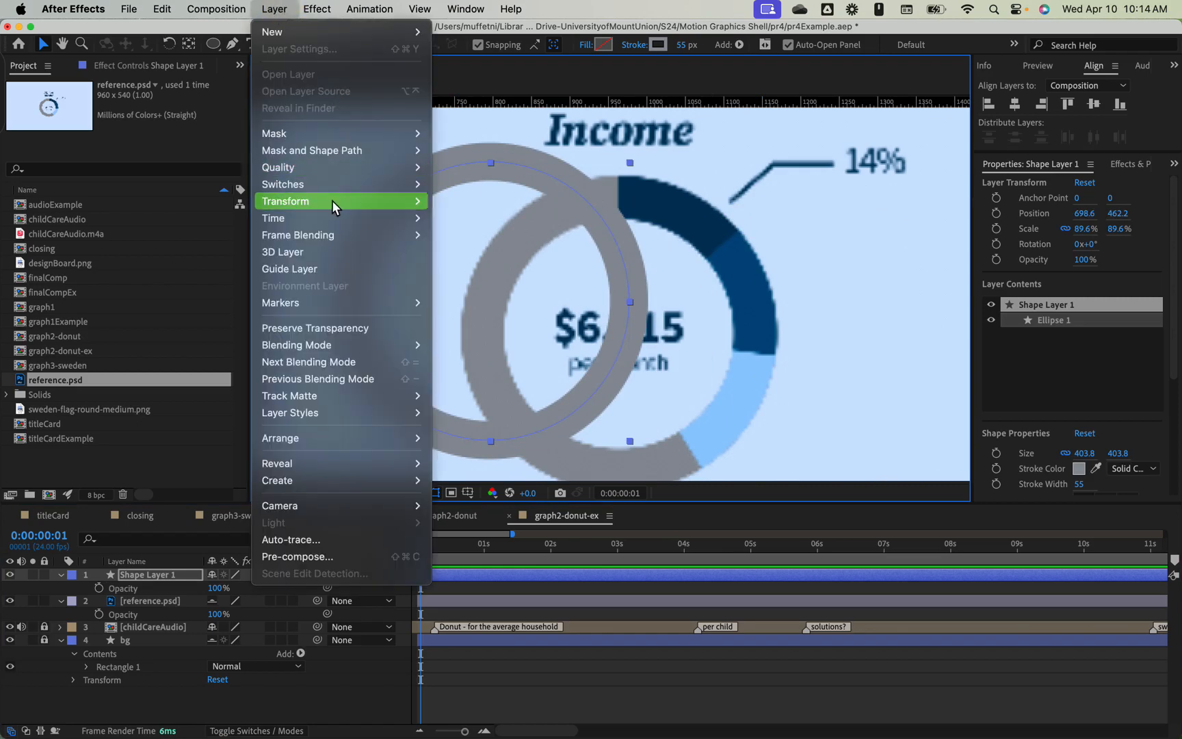
{"action": "mouse_move", "coordinate": [331, 200]}
{"action": "left_click", "coordinate": [617, 387]}
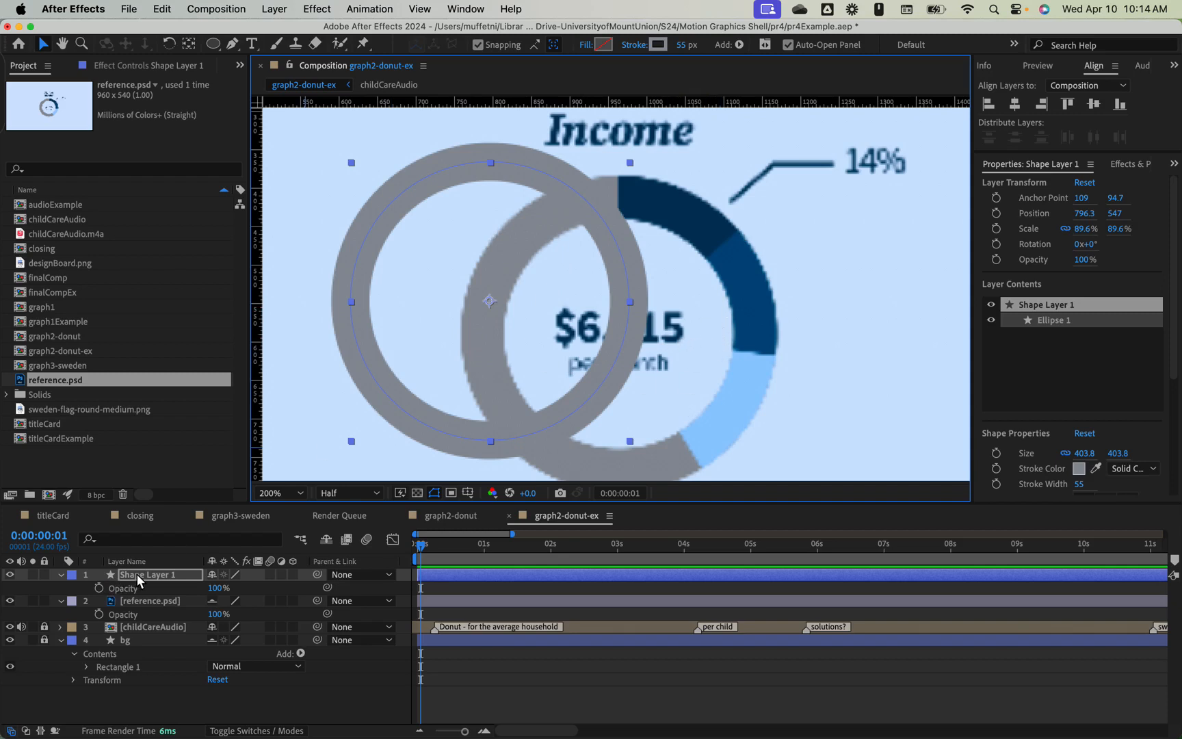
- Rename the gray ring's layer to donut-base
{"action": "left_click", "coordinate": [158, 576]}
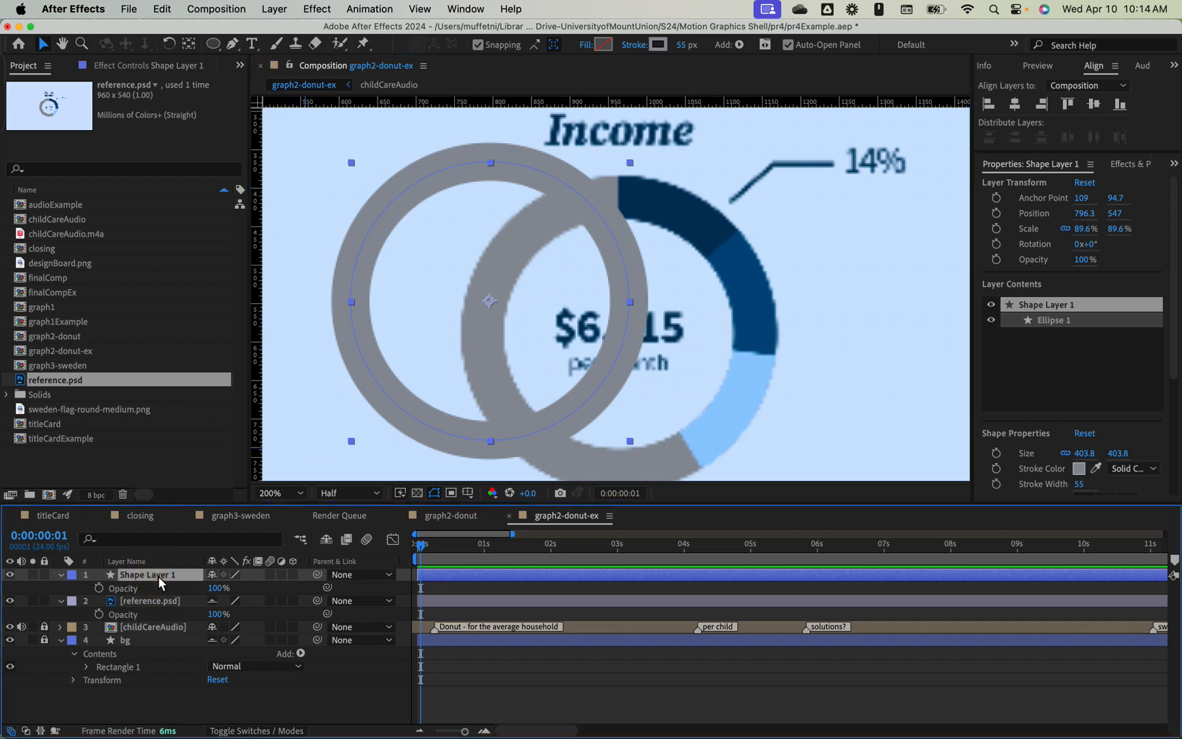
{"action": "key", "text": "Return"}
{"action": "type", "text": "donut-base"}
{"action": "key", "text": "Return"}
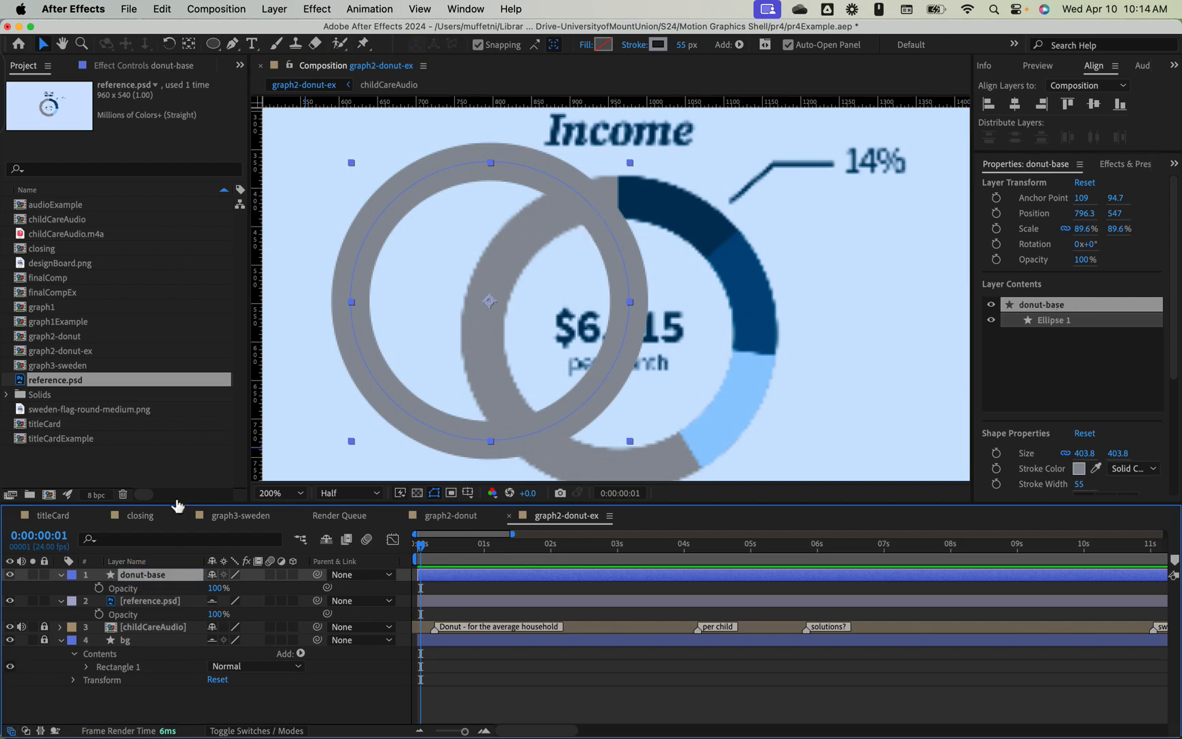
- Duplicate donut-base and sample the darkest blue segment of the reference donut as the copy's stroke color
{"action": "key", "text": "super+d"}
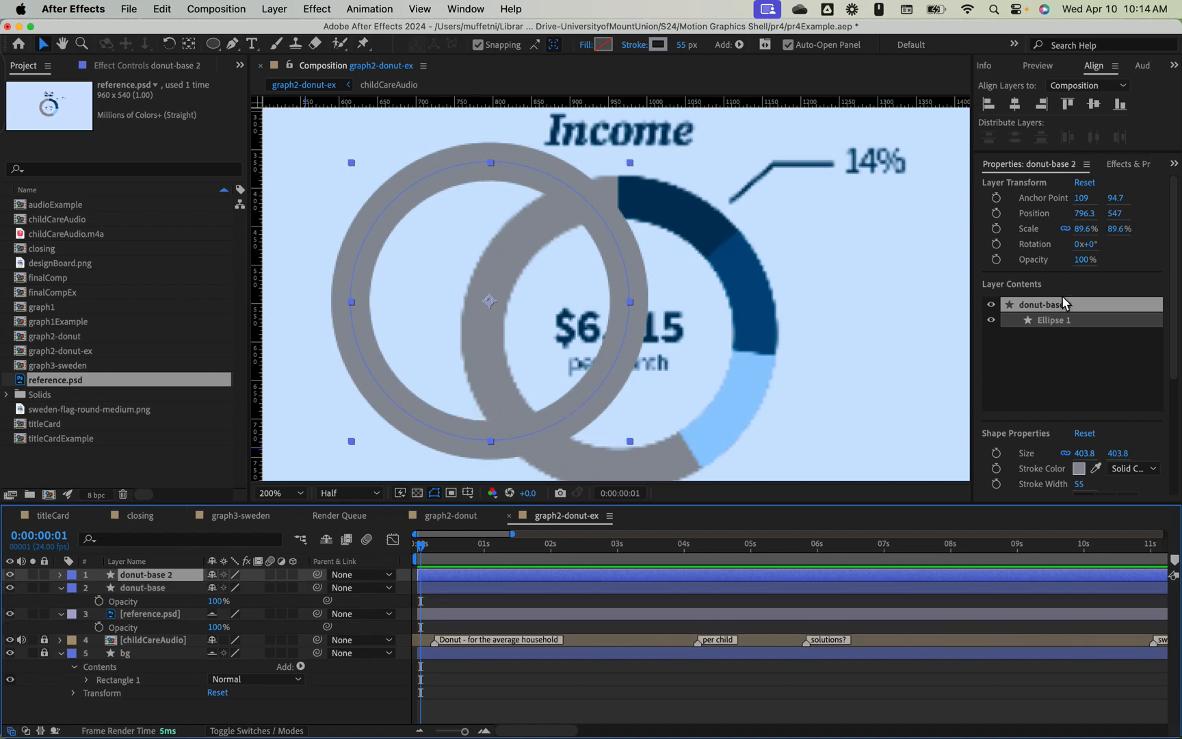
{"action": "left_click", "coordinate": [1094, 467]}
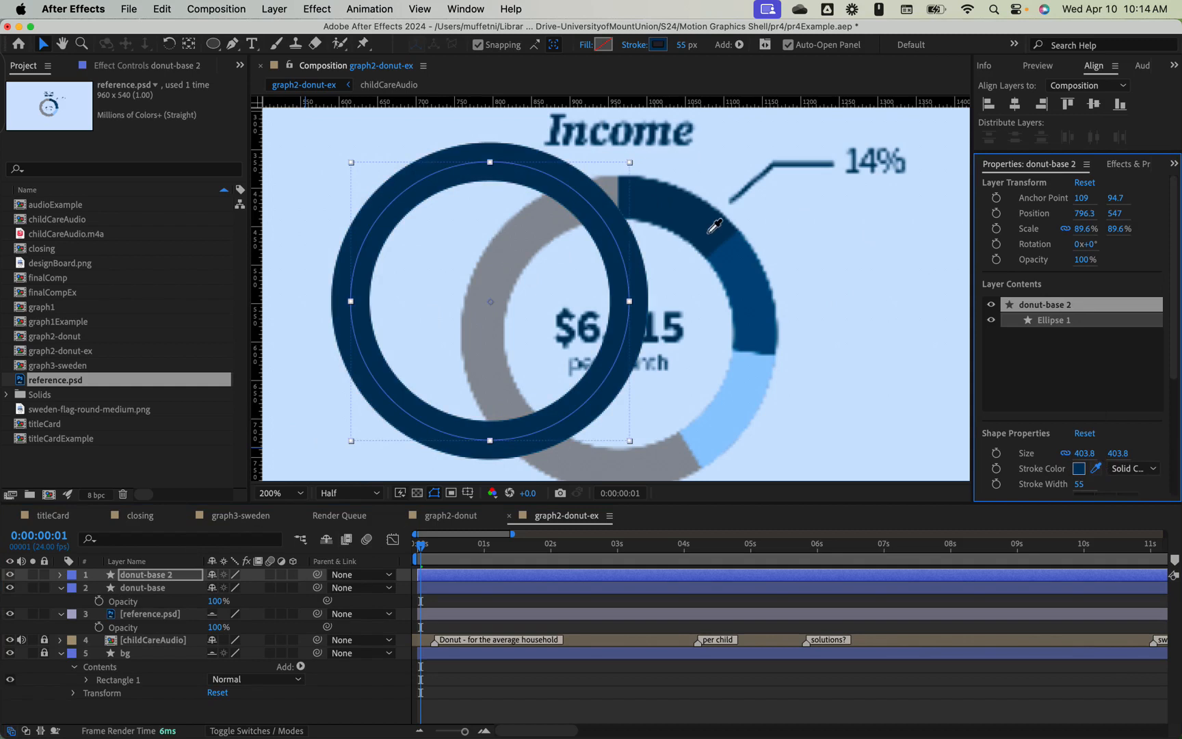
{"action": "left_click", "coordinate": [707, 224]}
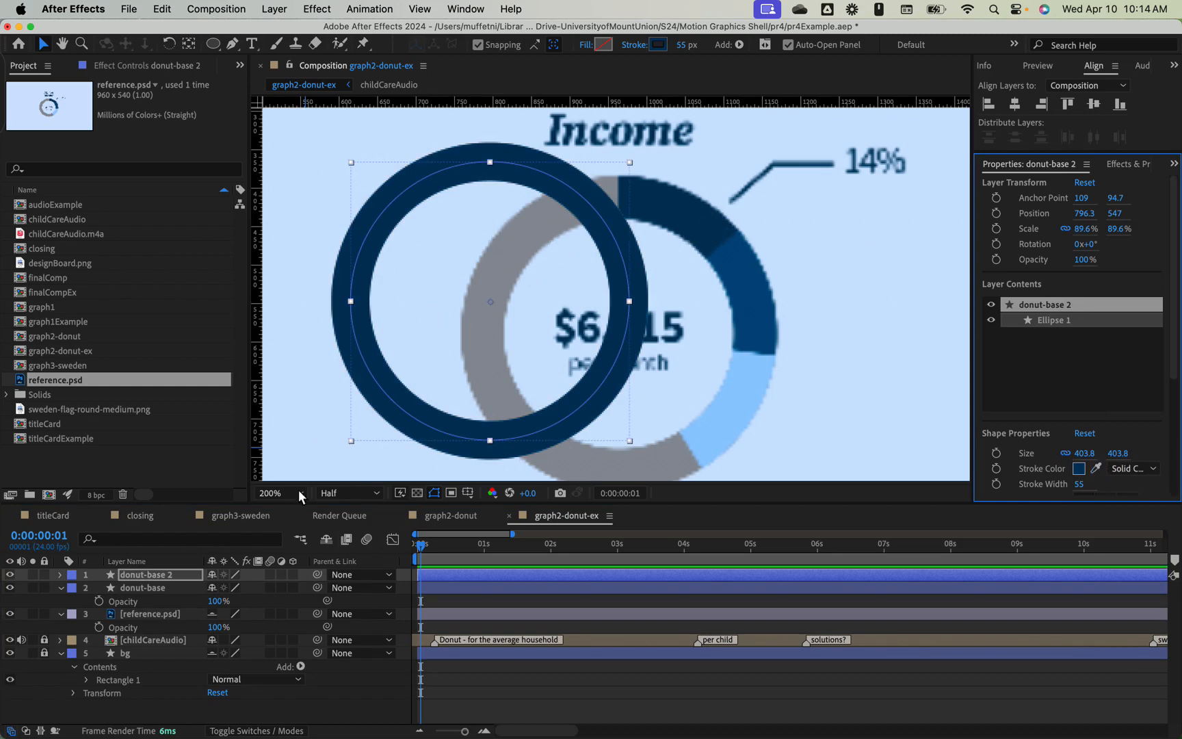
- Rename the darkest blue ring's layer to donut-darkblue
{"action": "left_click", "coordinate": [143, 576]}
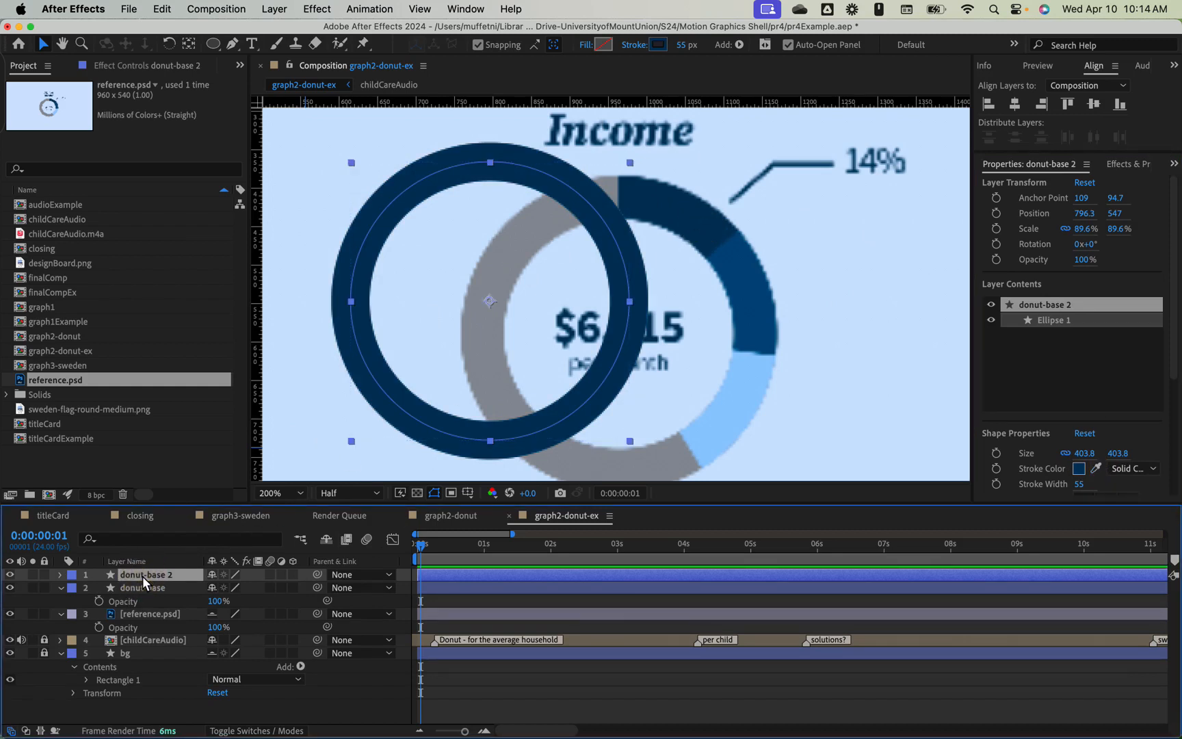
{"action": "key", "text": "Return"}
{"action": "type", "text": "donut-darkblu"}
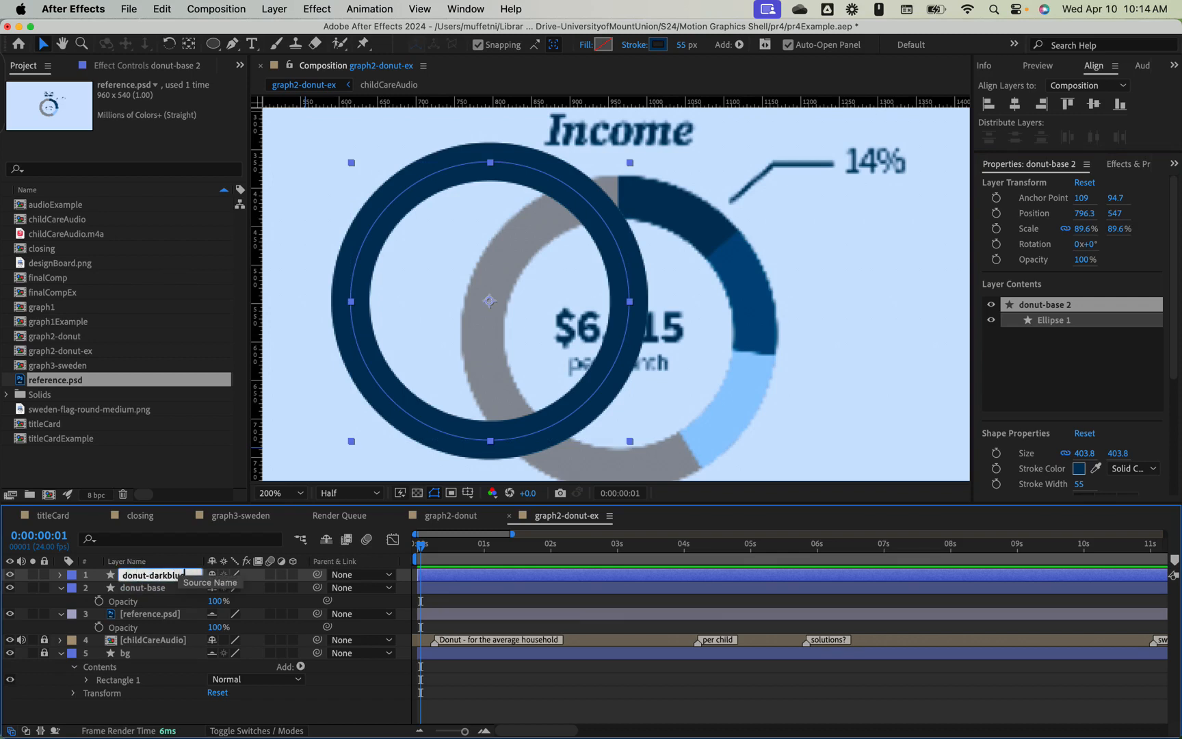
{"action": "type", "text": "e"}
{"action": "key", "text": "Return"}
- Duplicate donut-darkblue and sample the reference donut's medium blue segment as the copy's stroke color
{"action": "key", "text": "ctrl+d"}
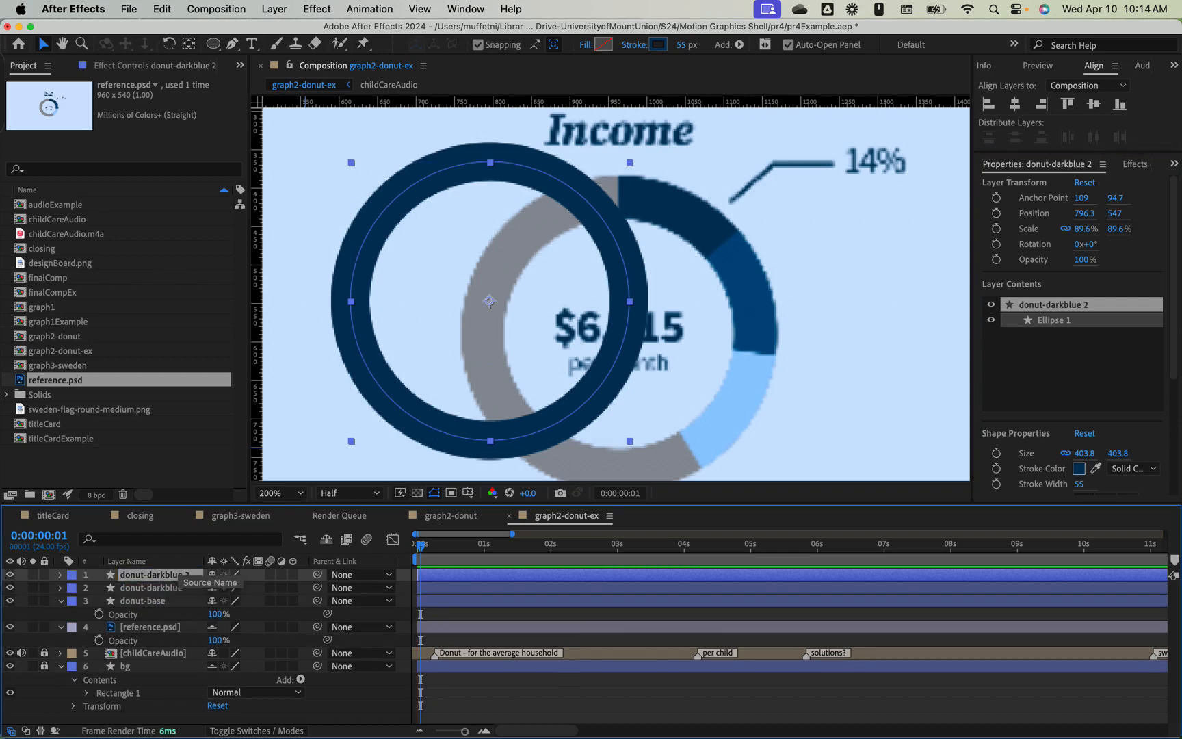
{"action": "left_click", "coordinate": [1096, 468]}
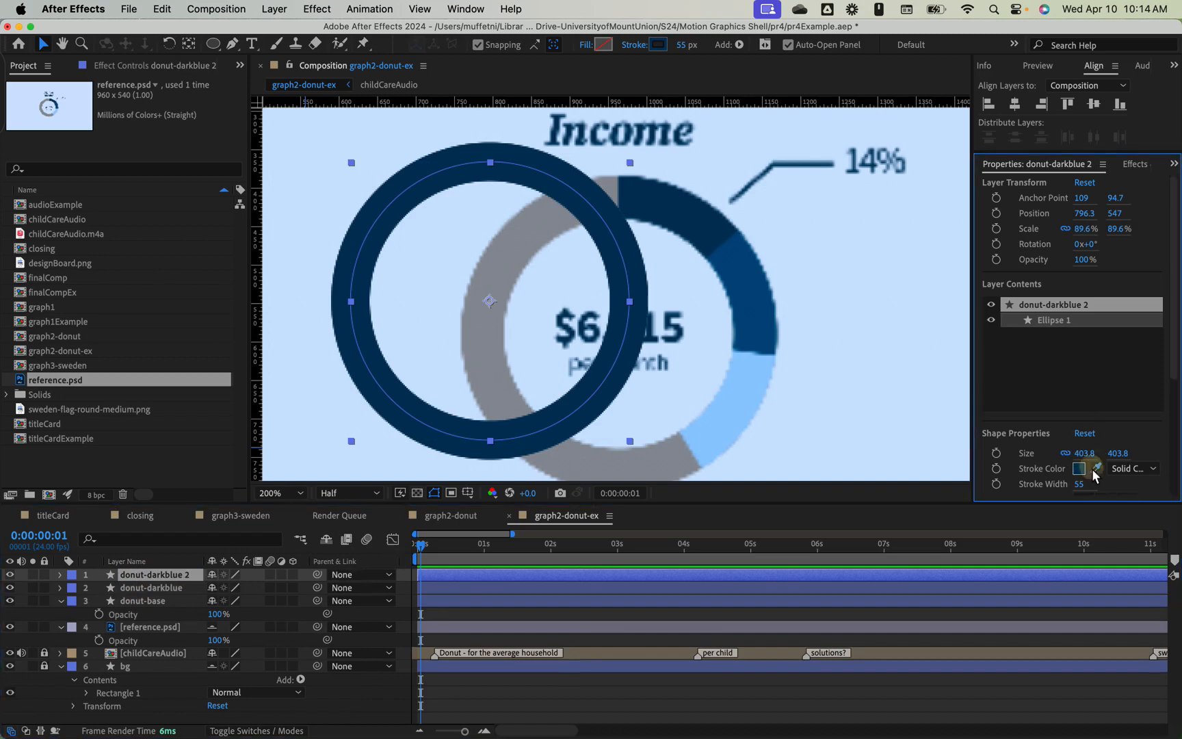
{"action": "left_click", "coordinate": [763, 284]}
{"action": "left_click", "coordinate": [605, 416]}
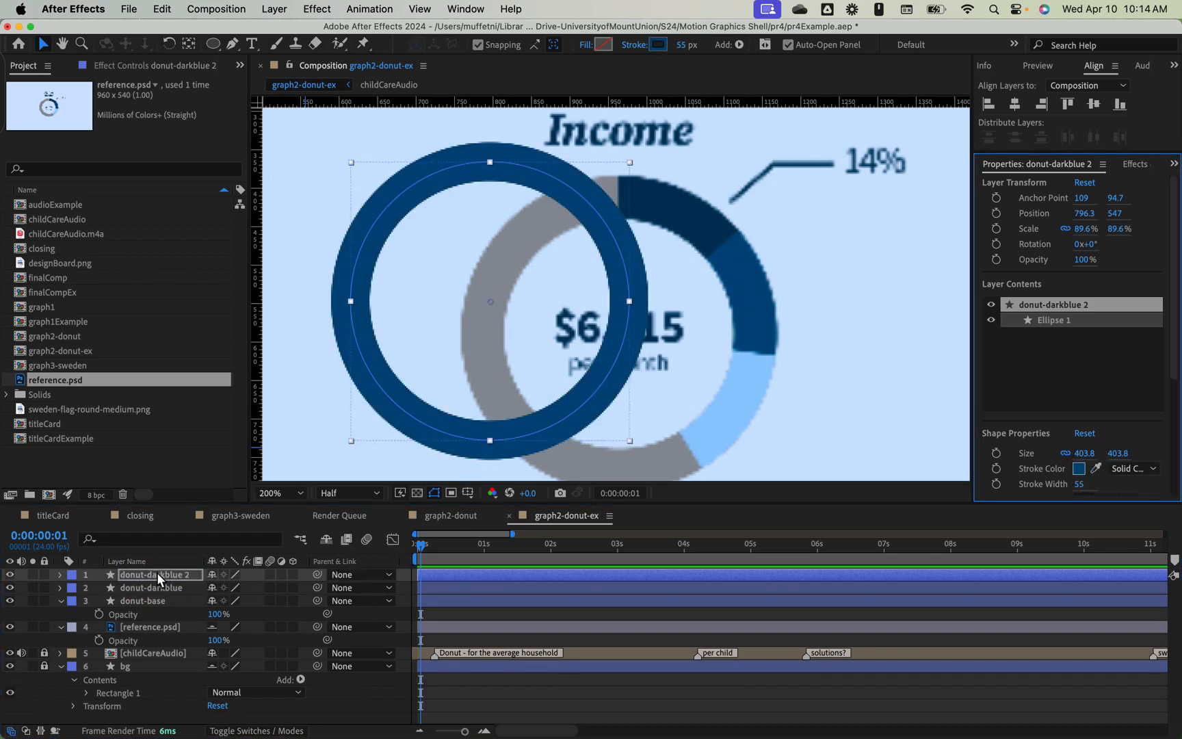
- Rename the medium blue ring's layer to donut-mediumblue
{"action": "left_click", "coordinate": [159, 575]}
{"action": "type", "text": "donut-me"}
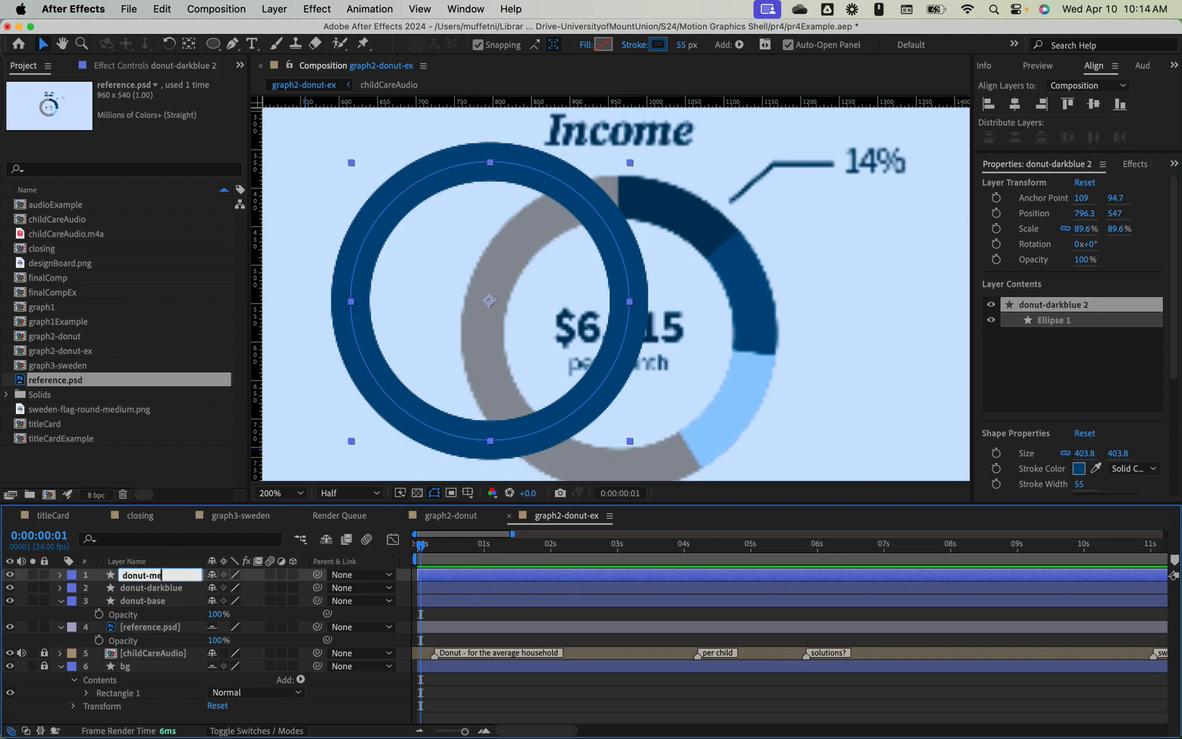
{"action": "type", "text": "diumblue"}
{"action": "key", "text": "Return"}
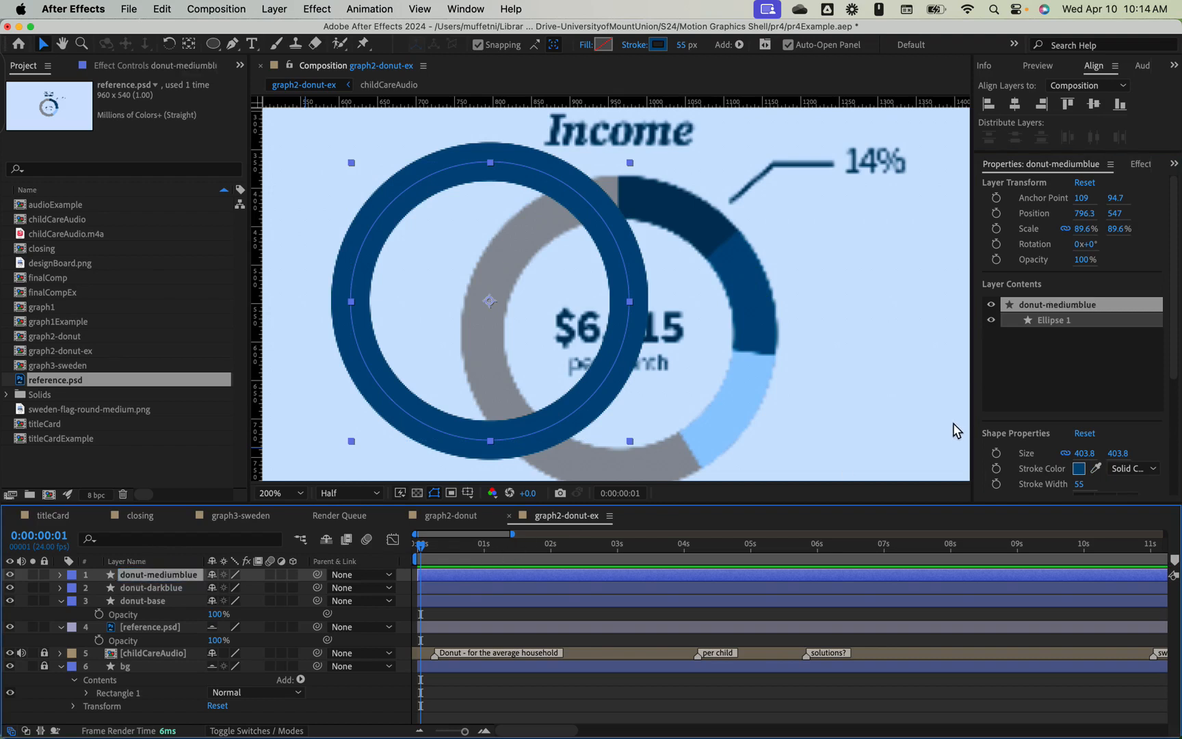
- Duplicate donut-mediumblue and sample the reference donut's light blue segment as the copy's stroke color
{"action": "key", "text": "ctrl+d"}
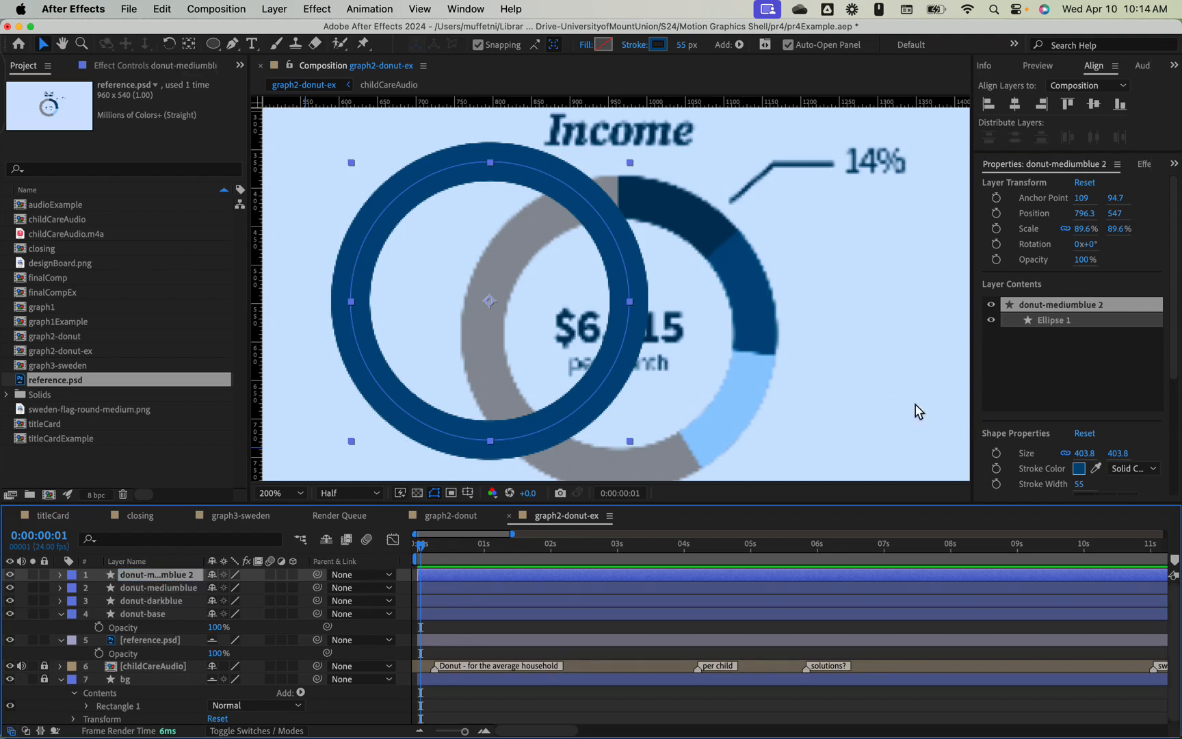
{"action": "left_click", "coordinate": [1096, 468]}
{"action": "left_click", "coordinate": [739, 412]}
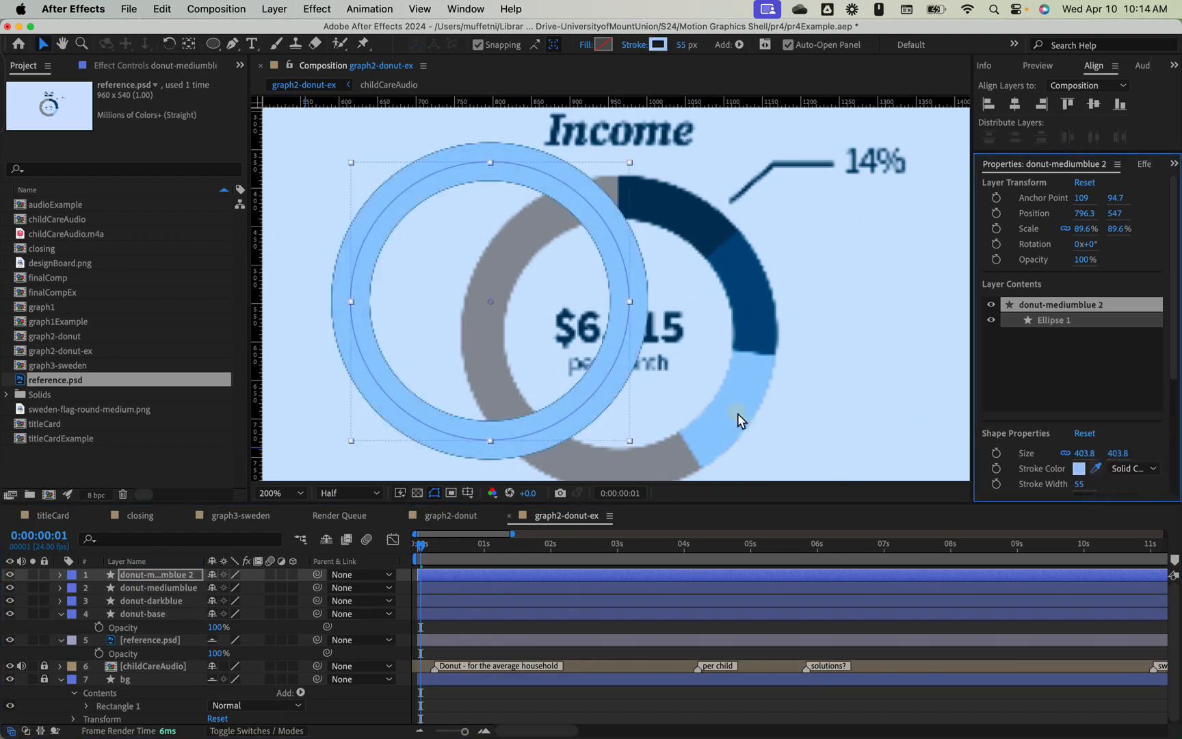
- Rename the light blue ring's layer to donut-lightBlue
{"action": "left_click", "coordinate": [174, 576]}
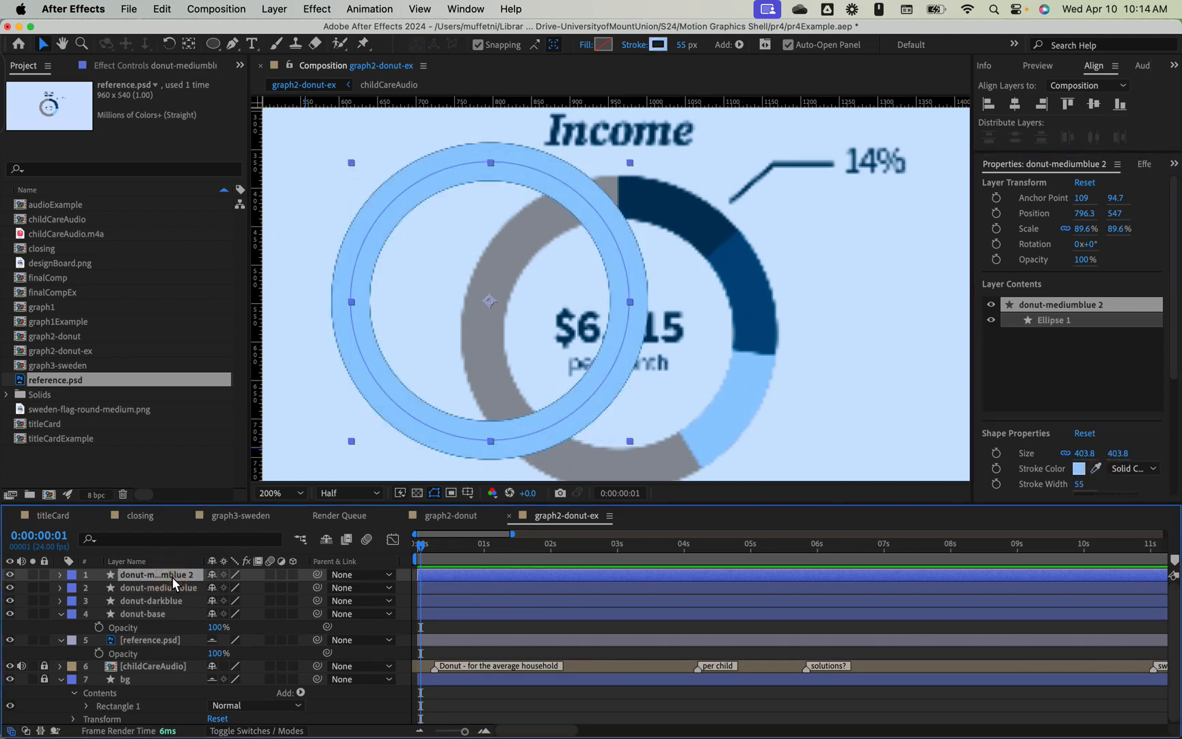
{"action": "key", "text": "Return"}
{"action": "type", "text": "don"}
{"action": "key", "text": "Return"}
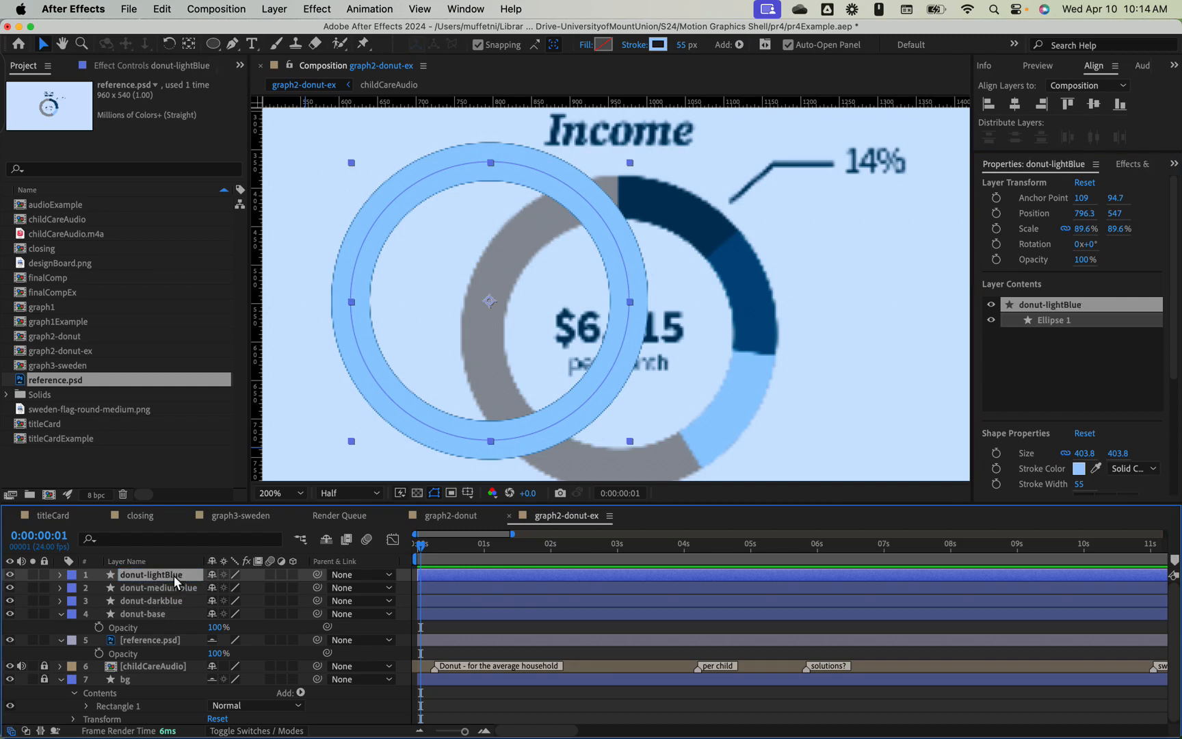
- Move all four ring layers together onto the reference donut, at position 968.3, 586, and align their horizontal centers to the selection
{"action": "left_click", "coordinate": [145, 614], "text": "shift"}
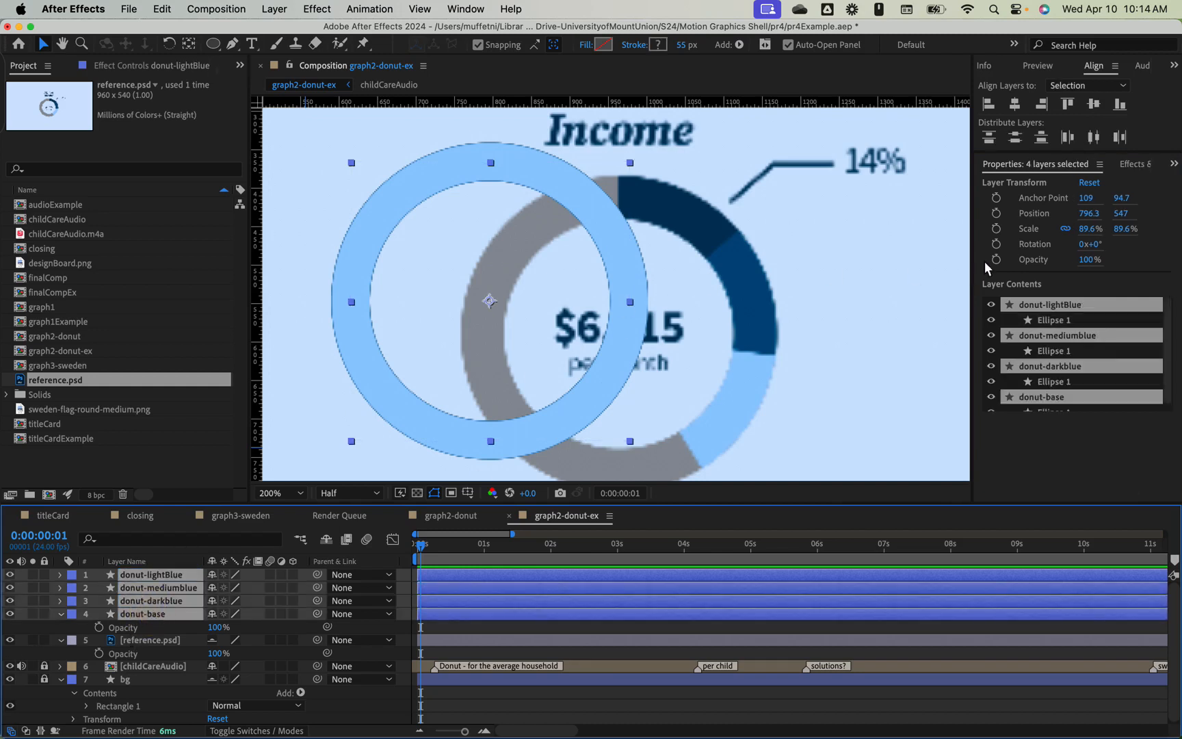
{"action": "left_click", "coordinate": [616, 231]}
{"action": "left_click_drag", "start_coordinate": [636, 244], "coordinate": [738, 258]}
{"action": "left_click", "coordinate": [1016, 103]}
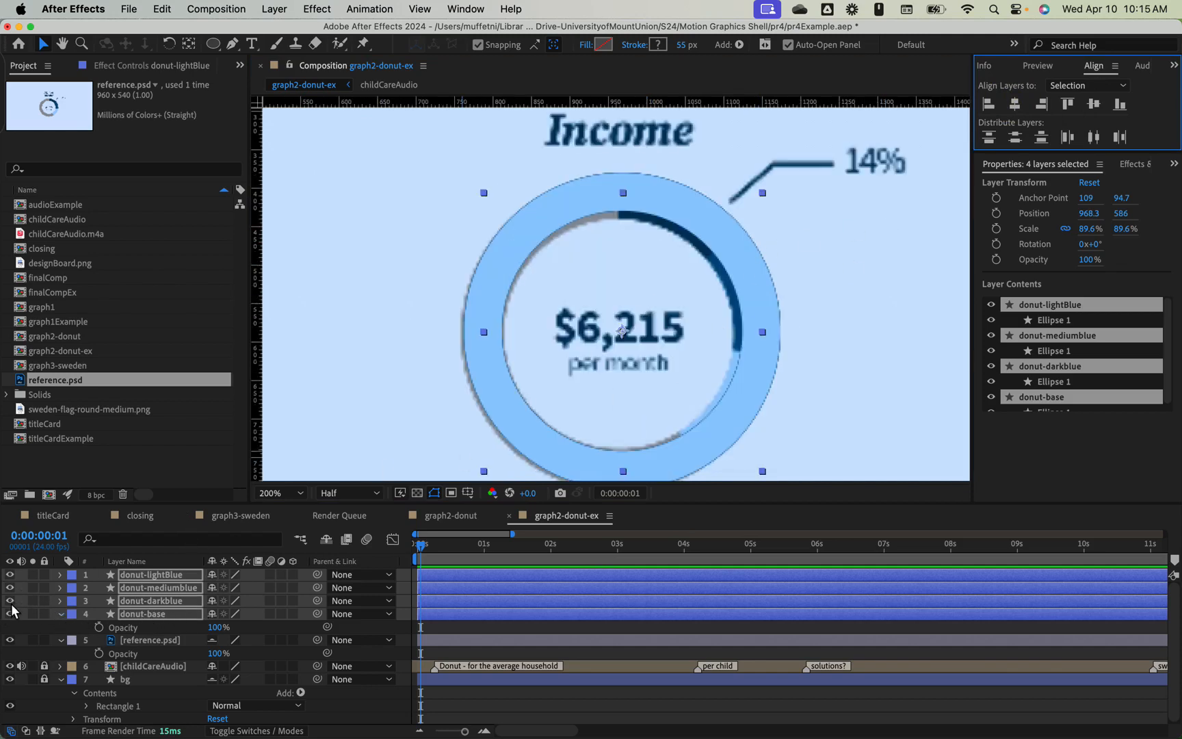
- Turn off the visibility of all four ring layers and clear the layer selection
{"action": "left_click_drag", "start_coordinate": [10, 613], "coordinate": [11, 574]}
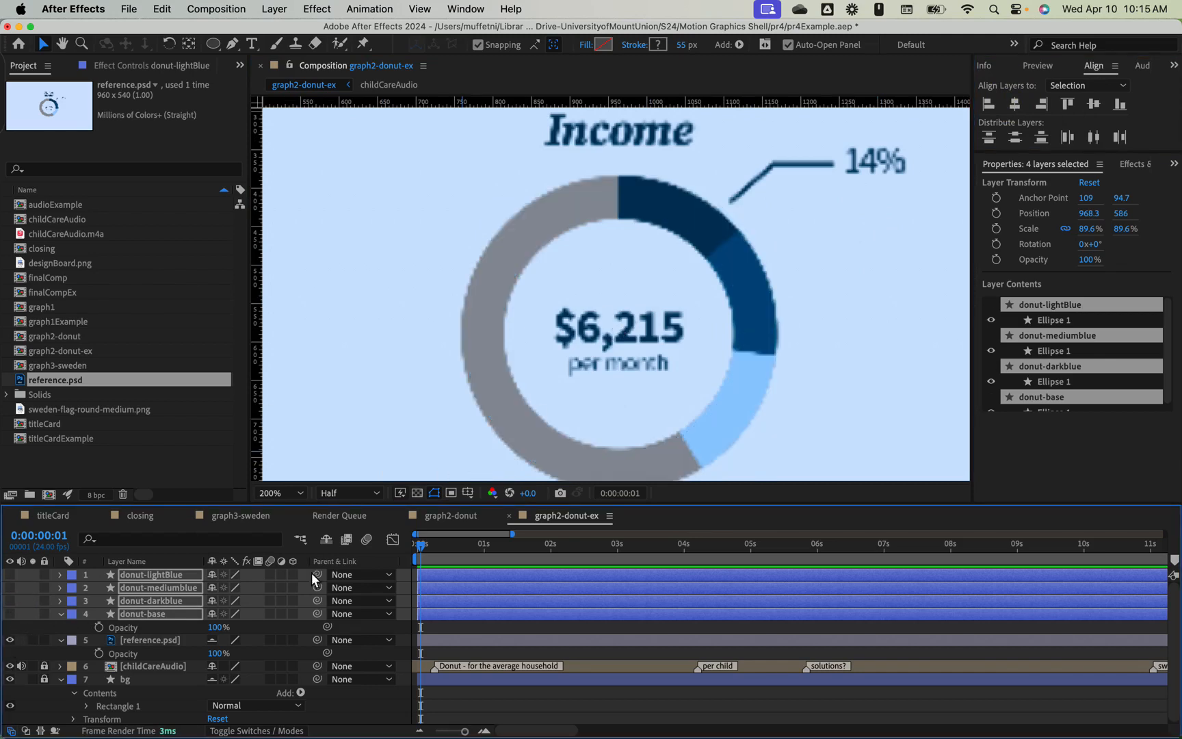
{"action": "left_click", "coordinate": [148, 614]}
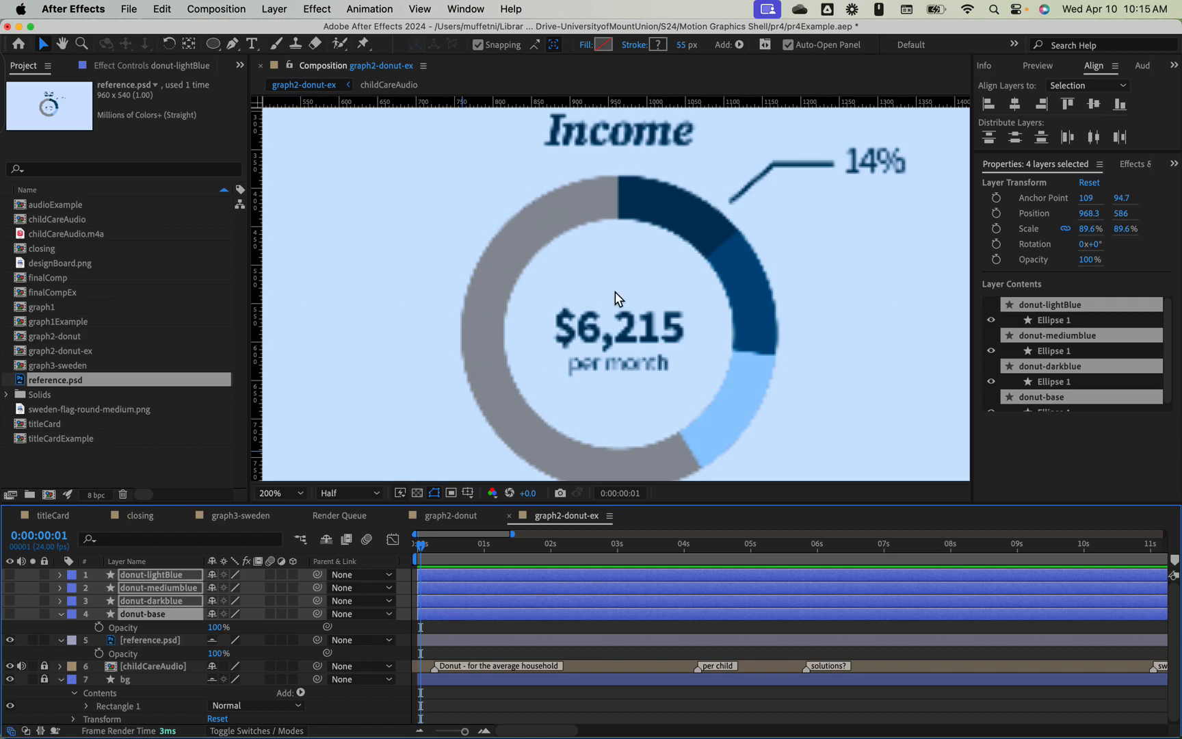
{"action": "left_click", "coordinate": [1041, 447]}
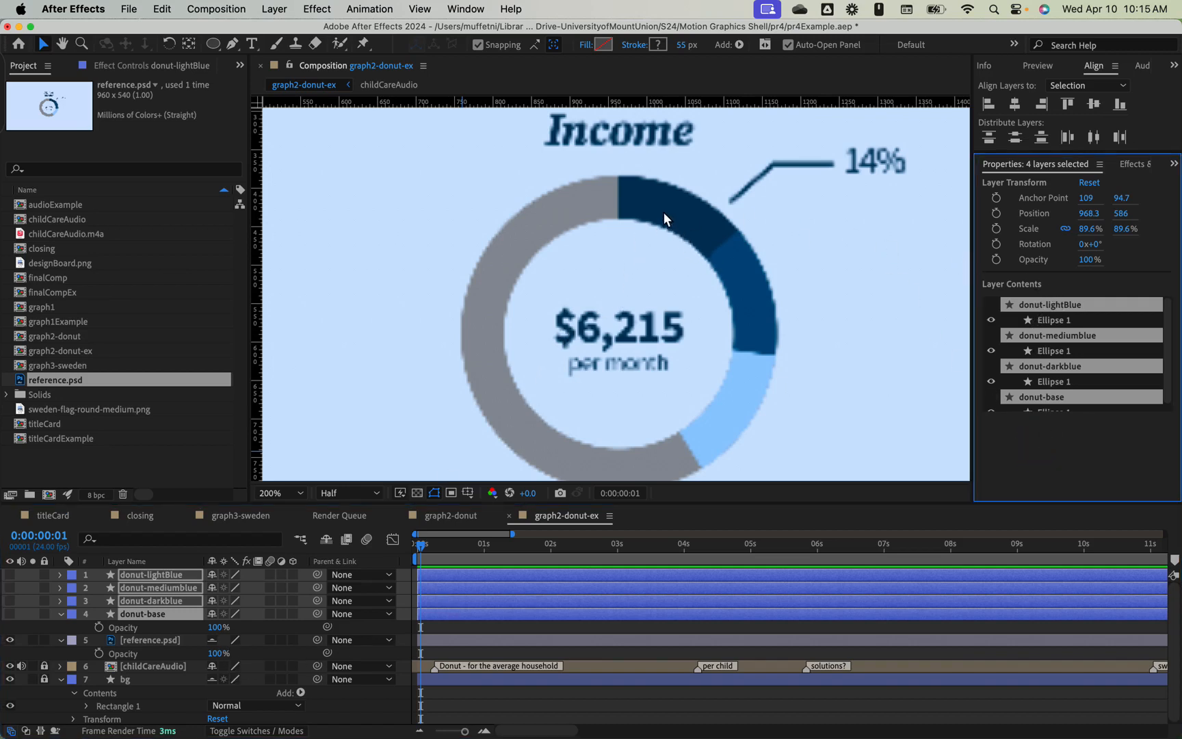
{"action": "left_click", "coordinate": [169, 619]}
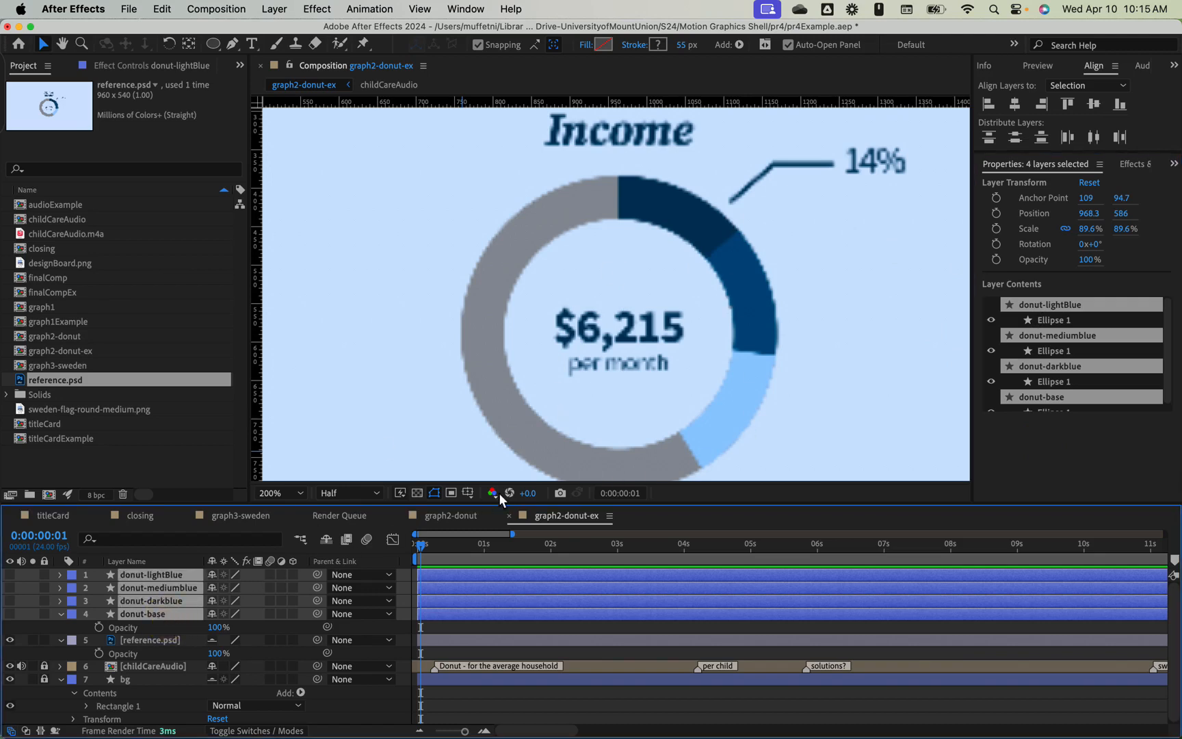
{"action": "left_click", "coordinate": [368, 627]}
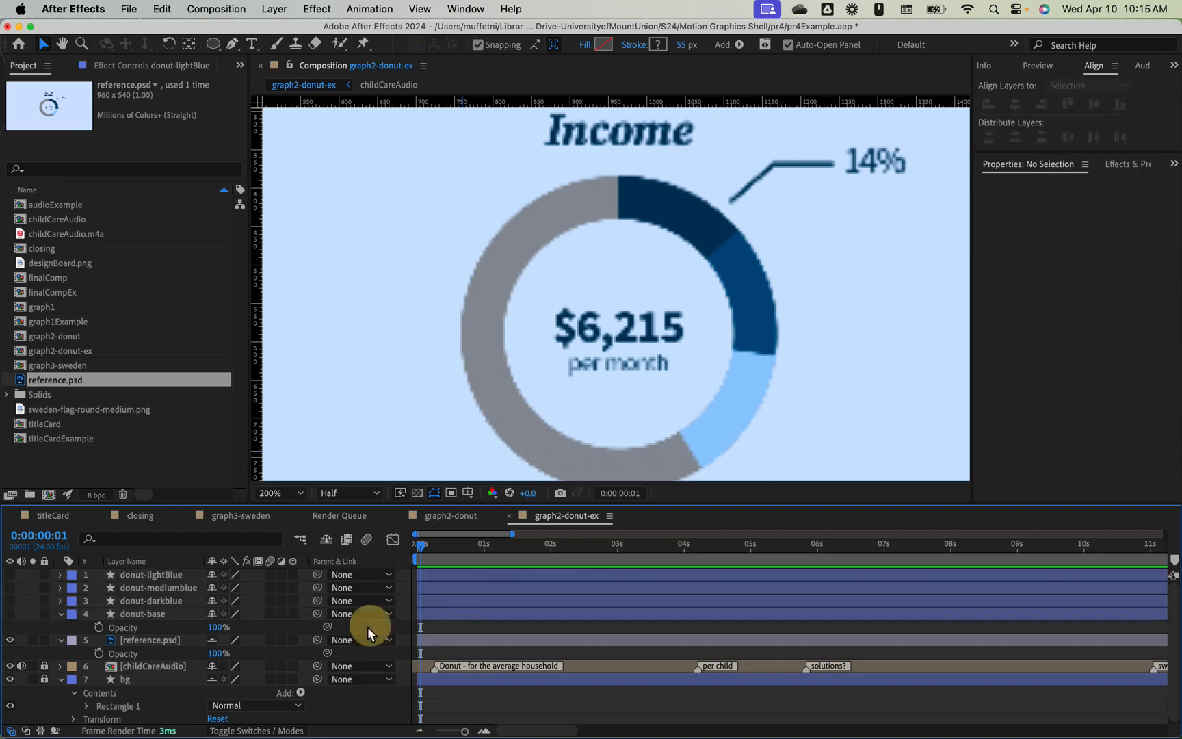
- Make the donut-base ring visible again and hide the reference.psd layer
{"action": "left_click", "coordinate": [151, 612]}
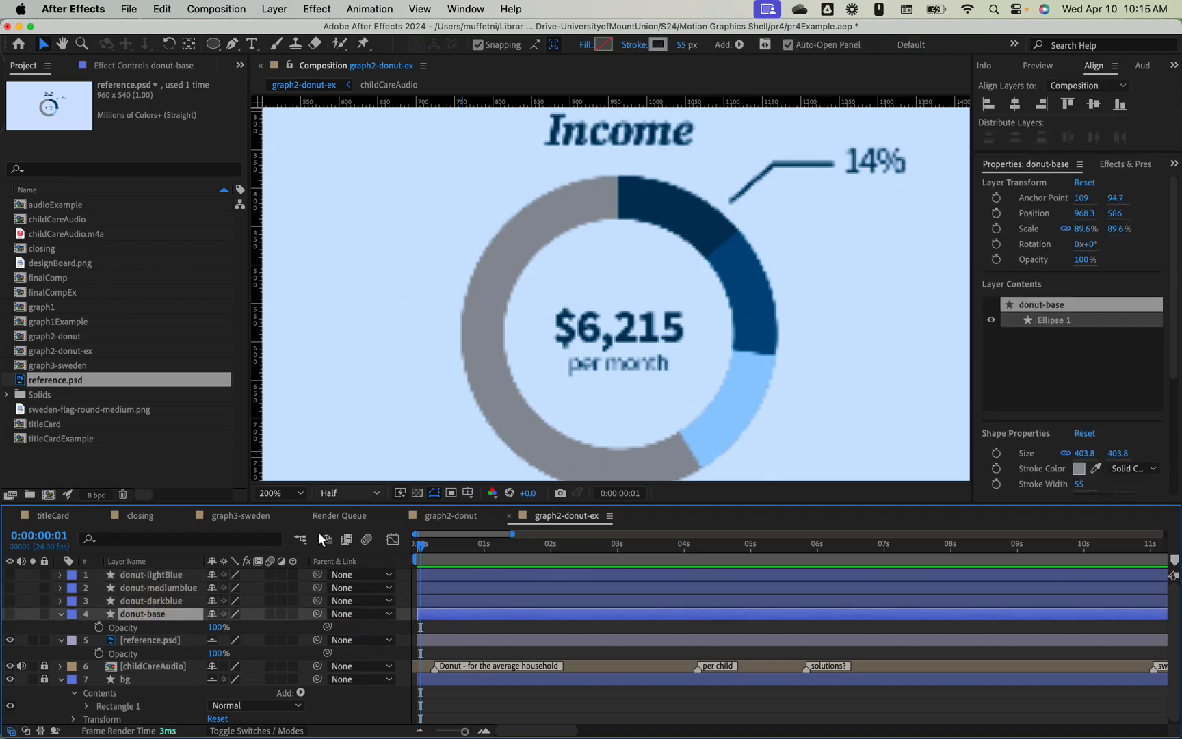
{"action": "left_click", "coordinate": [11, 613]}
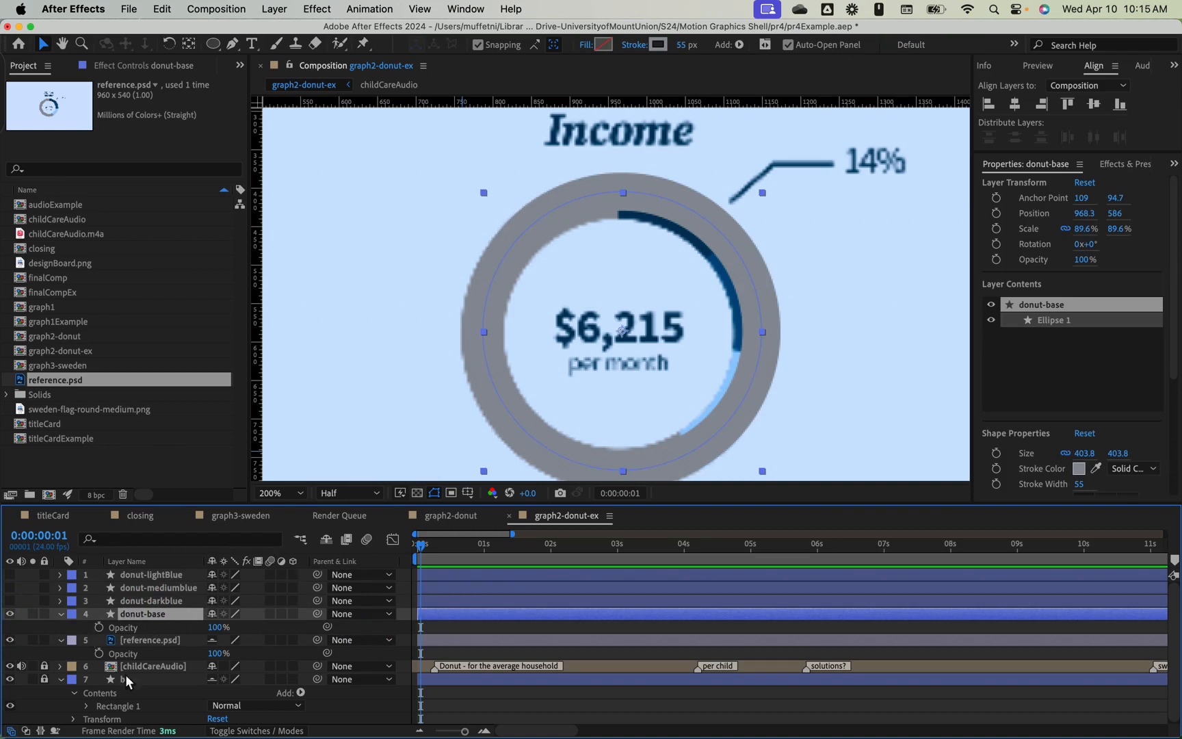
{"action": "left_click", "coordinate": [10, 639]}
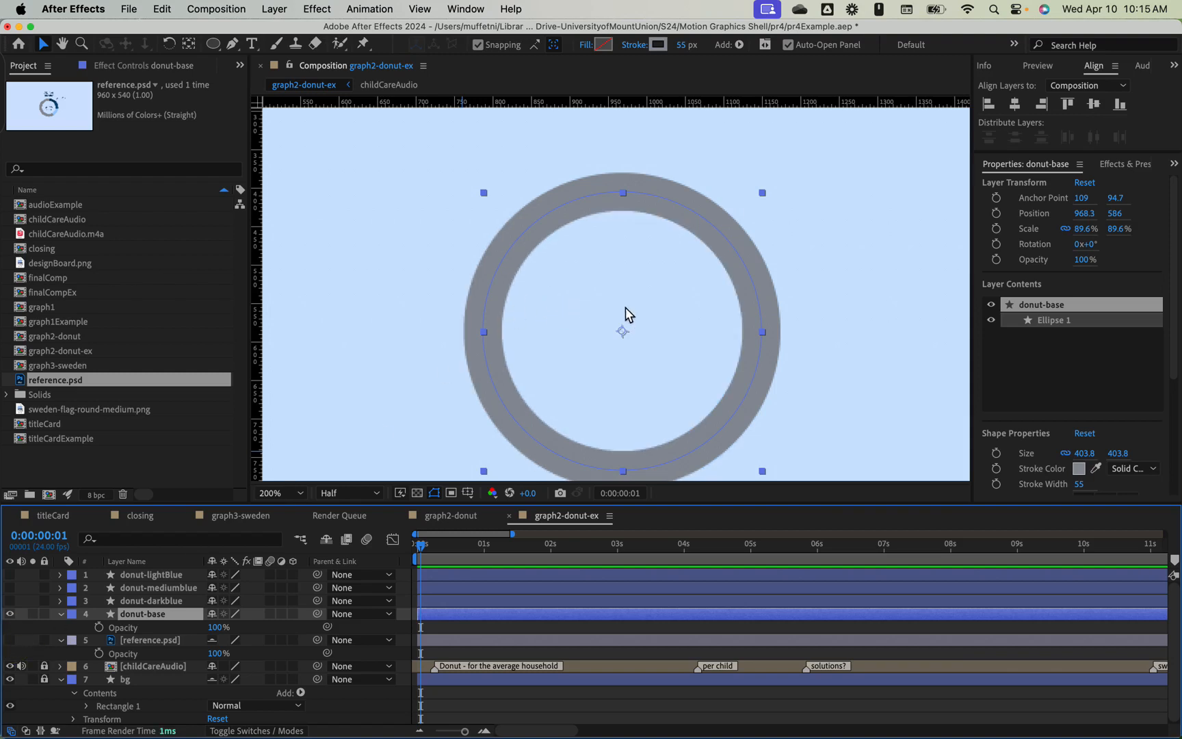
- Mark every layer except donut-base as shy and hide the shy layers from the timeline
{"action": "key", "text": "comma"}
{"action": "key", "text": "comma"}
{"action": "key", "text": "period"}
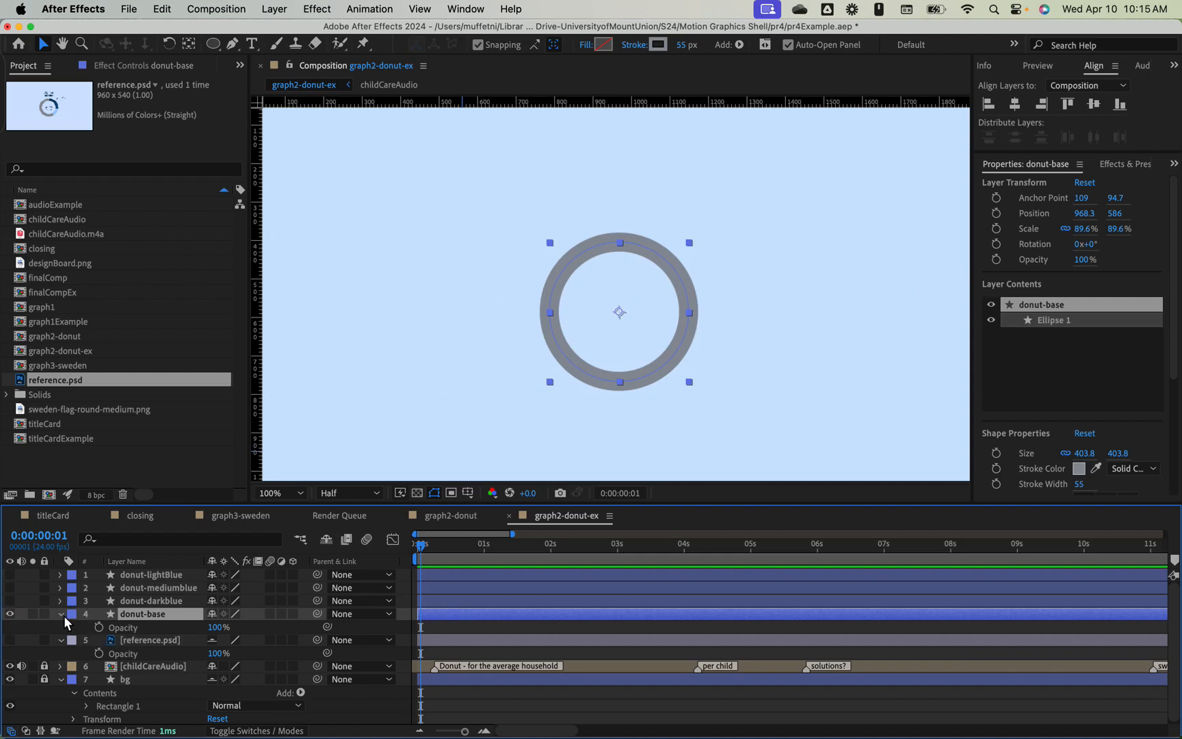
{"action": "left_click_drag", "start_coordinate": [213, 602], "coordinate": [217, 582]}
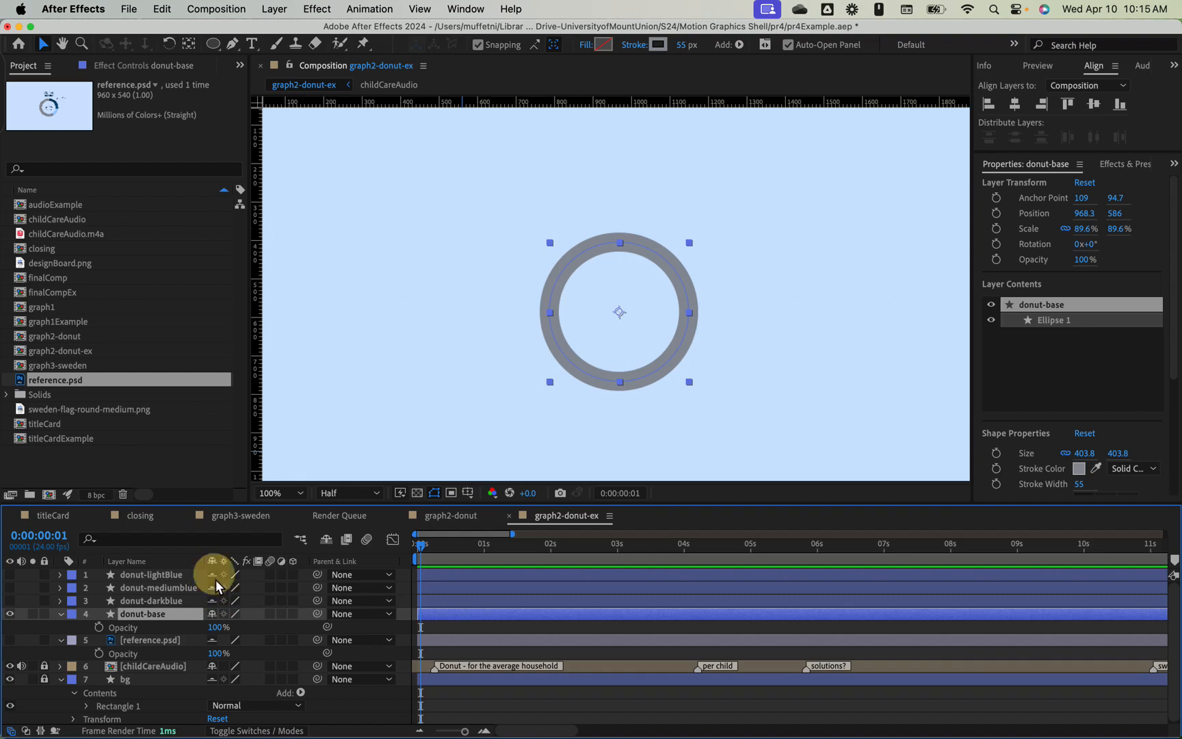
{"action": "left_click", "coordinate": [213, 666]}
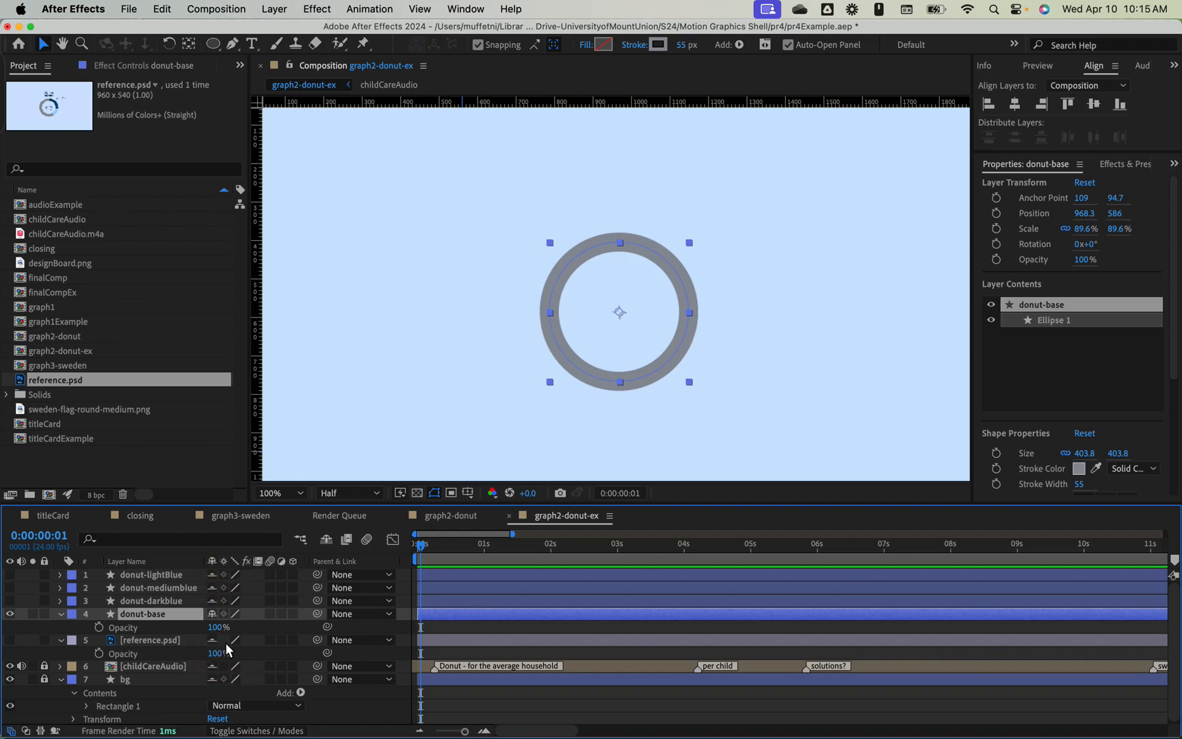
{"action": "left_click", "coordinate": [325, 540]}
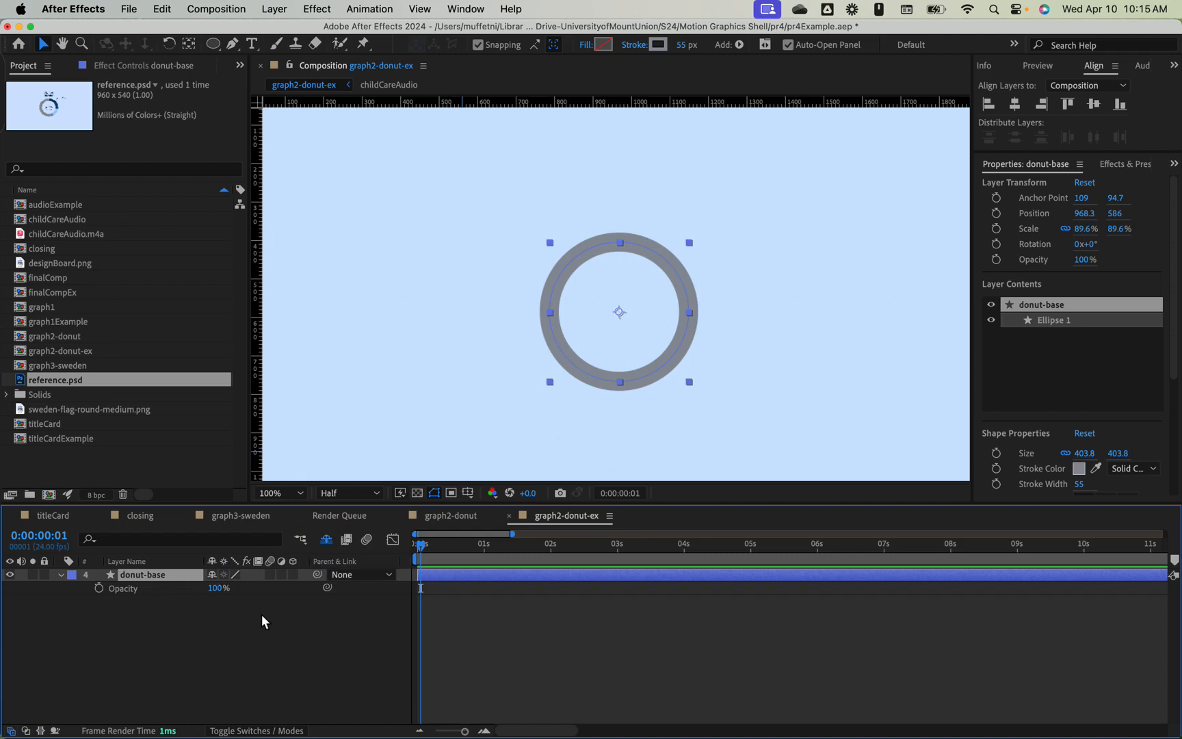
- Add Trim Paths to the contents of donut-base, expand its settings and try out the End value, leaving it at 100%
{"action": "left_click", "coordinate": [60, 573]}
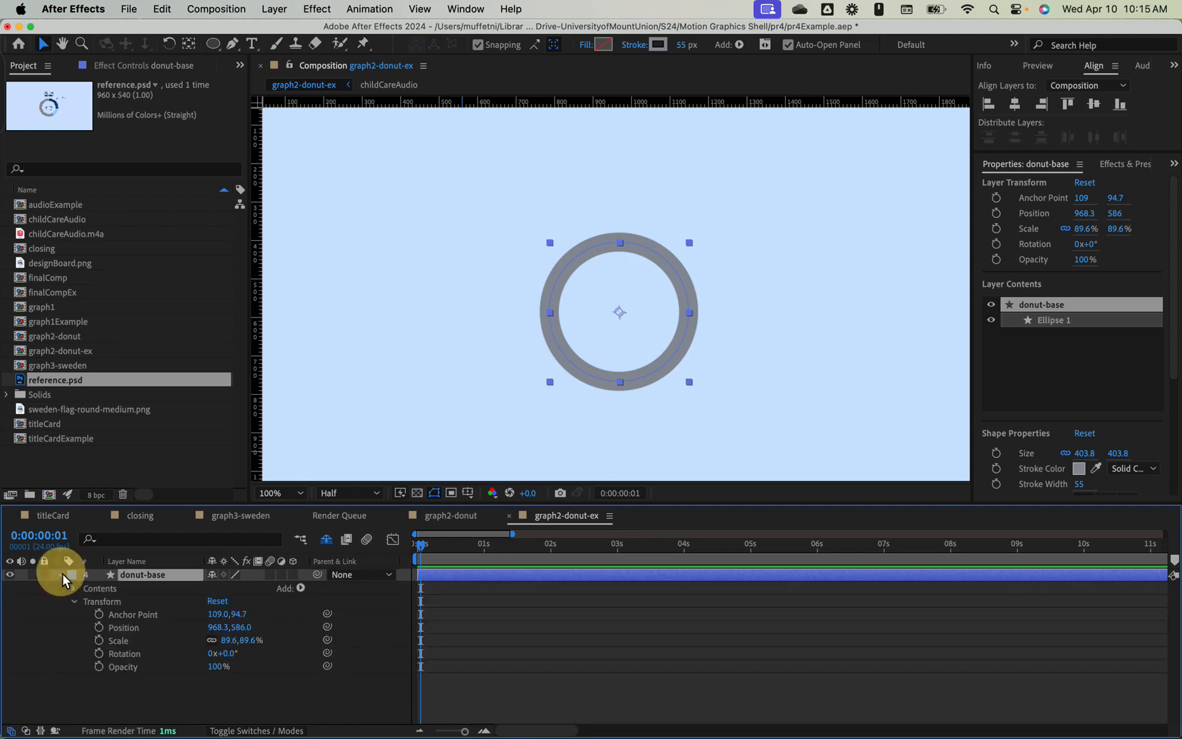
{"action": "left_click", "coordinate": [302, 588]}
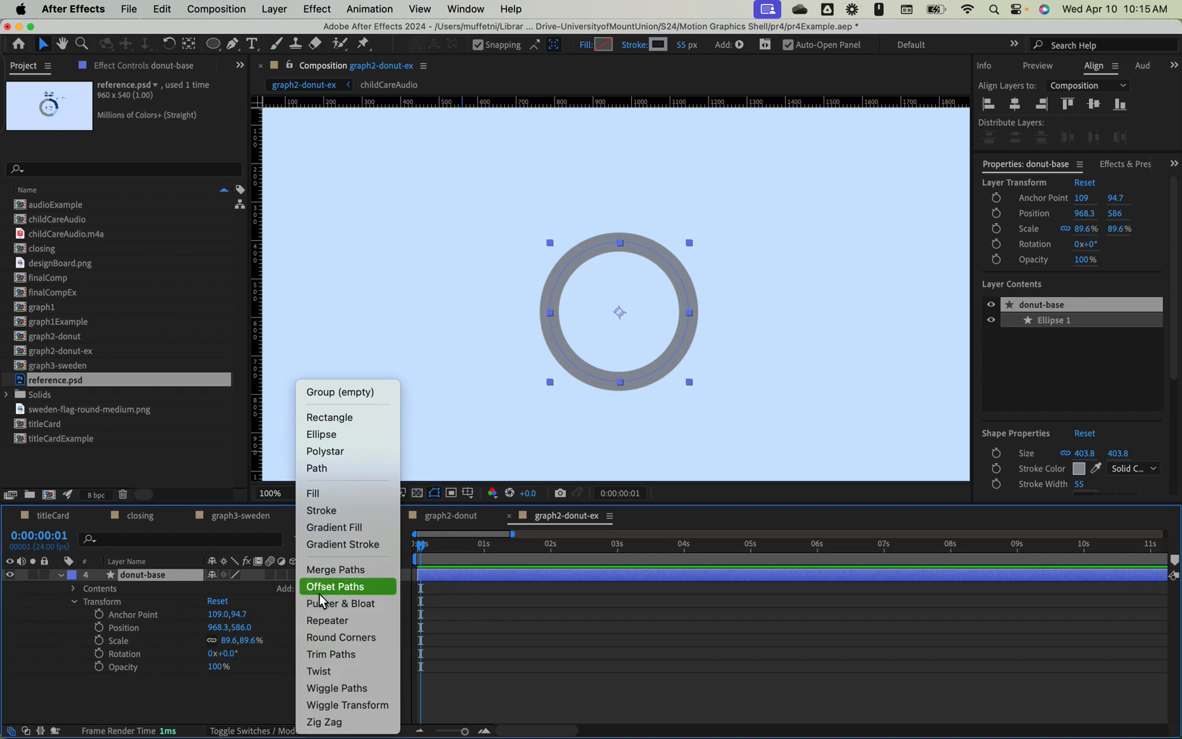
{"action": "left_click", "coordinate": [348, 655]}
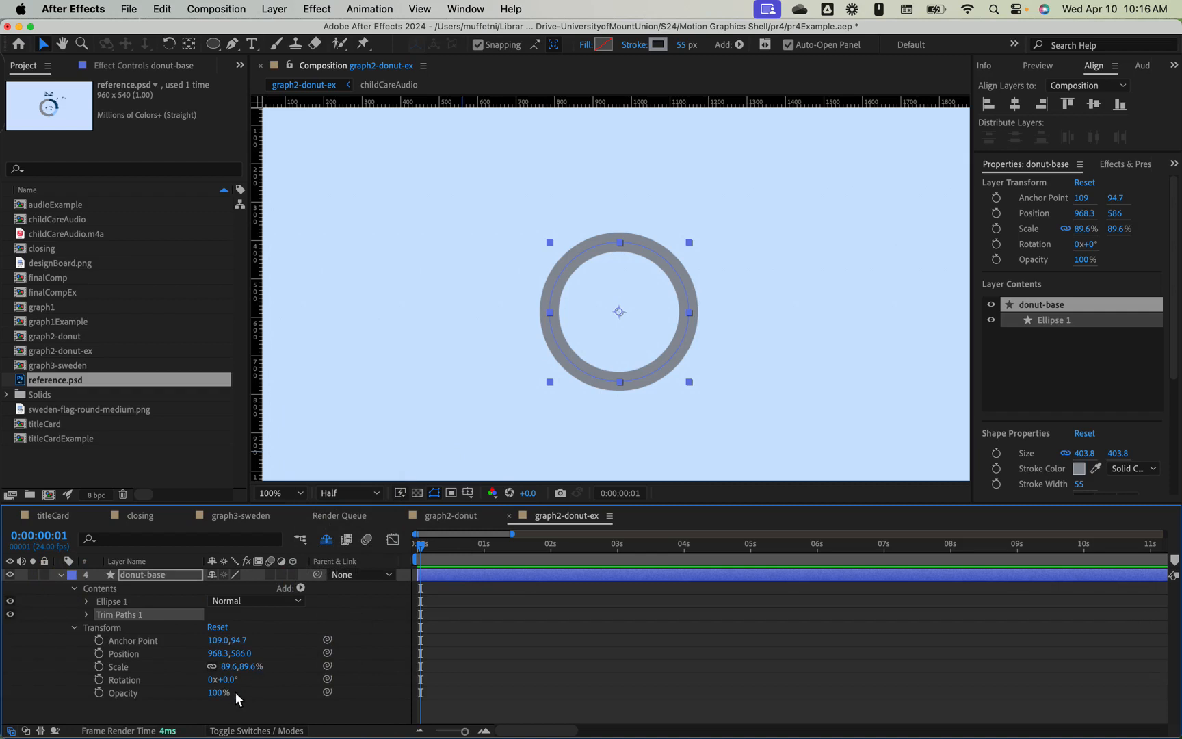
{"action": "left_click", "coordinate": [86, 615]}
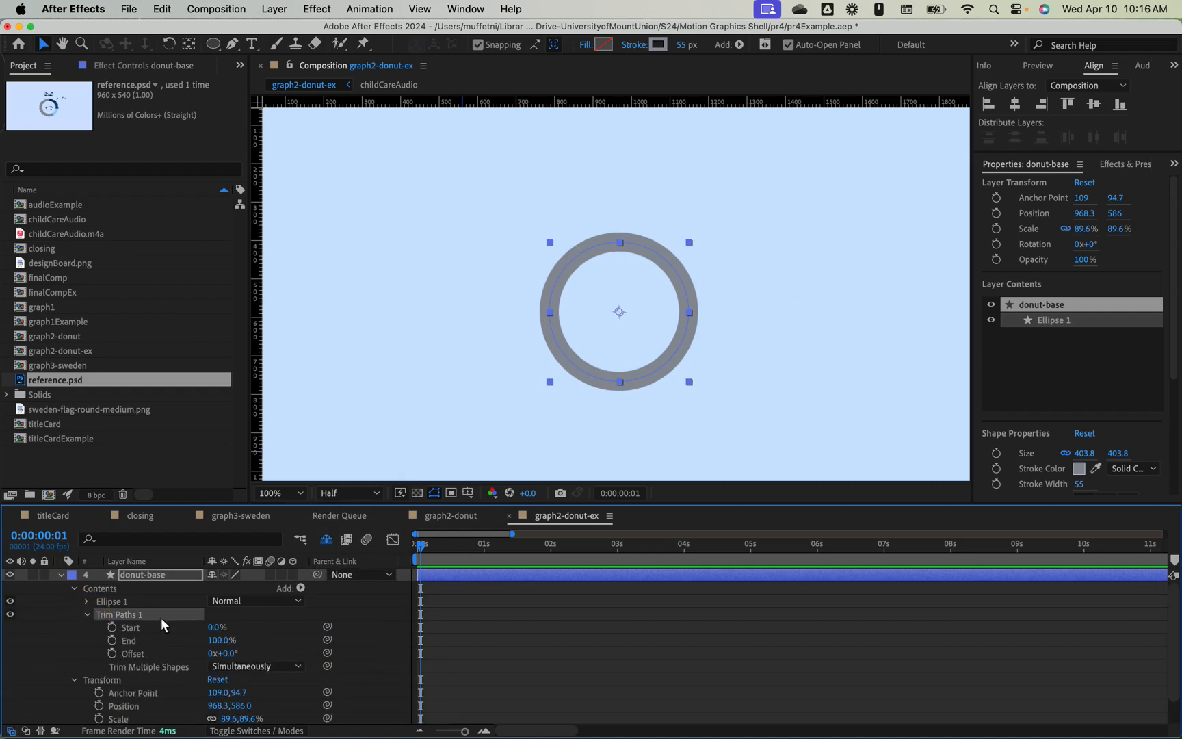
{"action": "mouse_move", "coordinate": [212, 640]}
{"action": "left_mouse_down"}
{"action": "mouse_move", "coordinate": [116, 631]}
{"action": "mouse_move", "coordinate": [216, 635]}
{"action": "mouse_move", "coordinate": [167, 628]}
{"action": "mouse_move", "coordinate": [138, 645]}
{"action": "mouse_move", "coordinate": [222, 639]}
{"action": "mouse_move", "coordinate": [119, 640]}
{"action": "mouse_move", "coordinate": [225, 621]}
{"action": "left_mouse_up"}
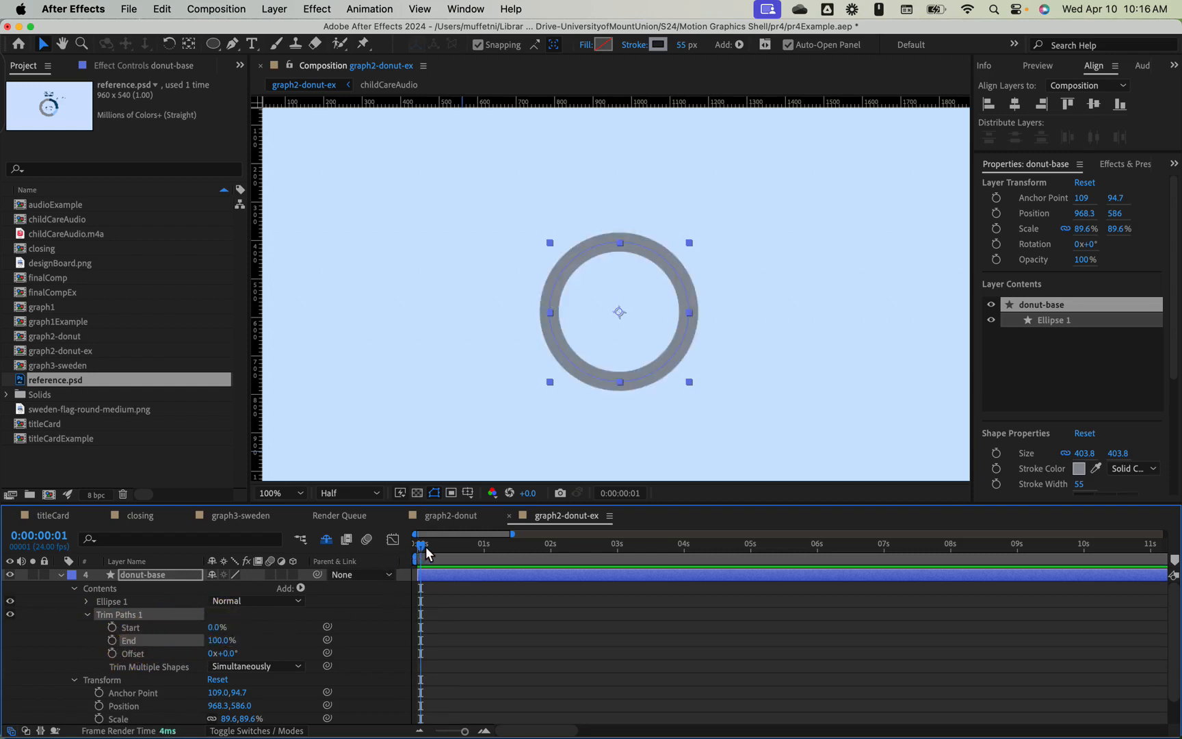
- Keyframe donut-base's Trim Paths End at 100% at 0:00:00:15 and at 0% on the first frame
{"action": "left_click_drag", "start_coordinate": [426, 546], "coordinate": [459, 553]}
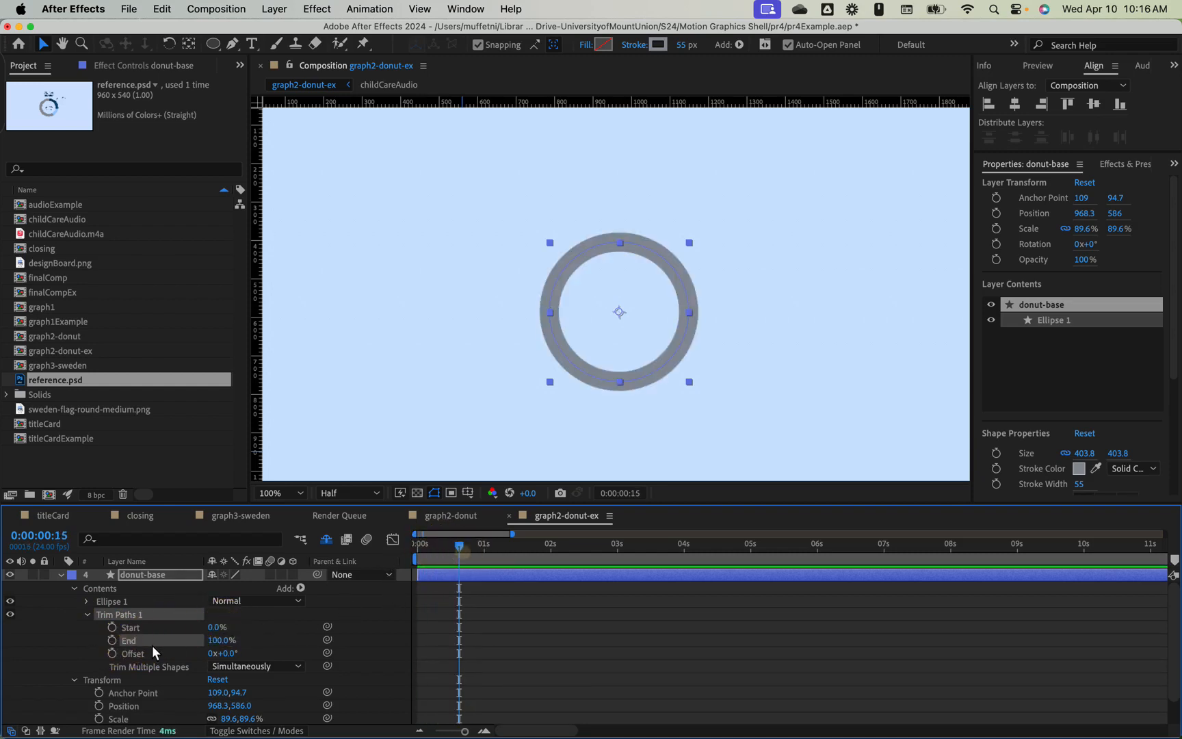
{"action": "left_click", "coordinate": [110, 641]}
{"action": "left_click_drag", "start_coordinate": [459, 548], "coordinate": [400, 552]}
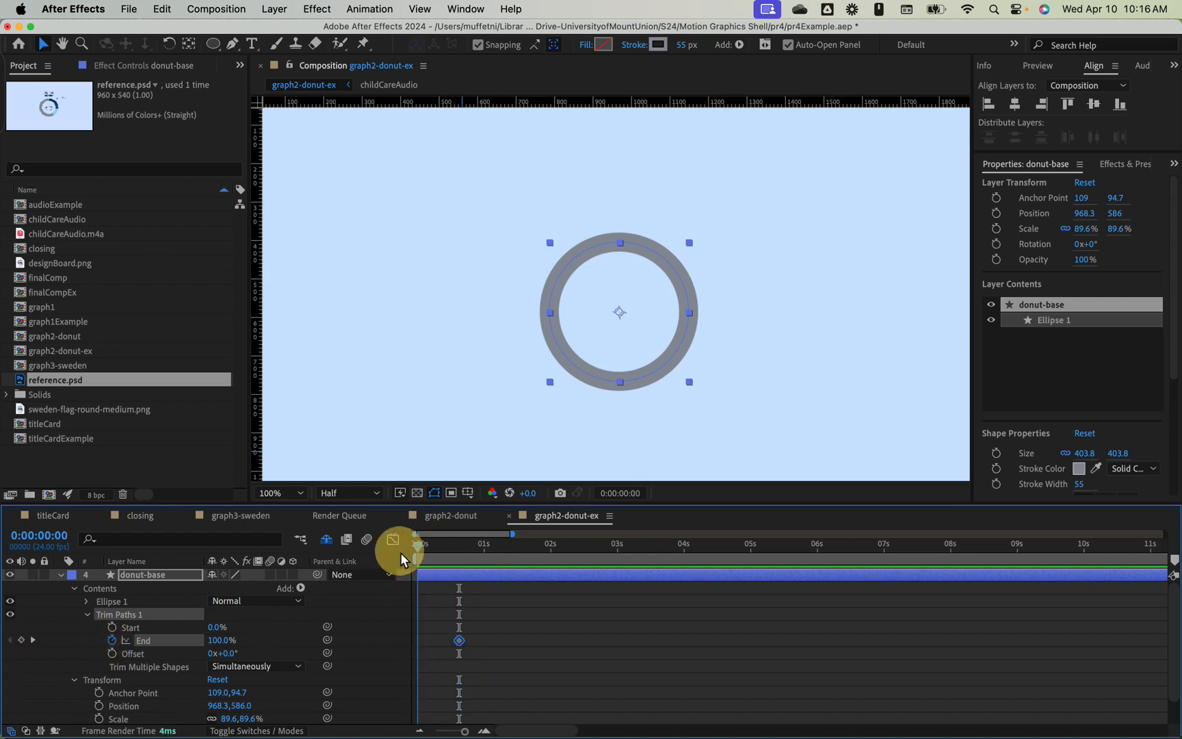
{"action": "left_click", "coordinate": [226, 641]}
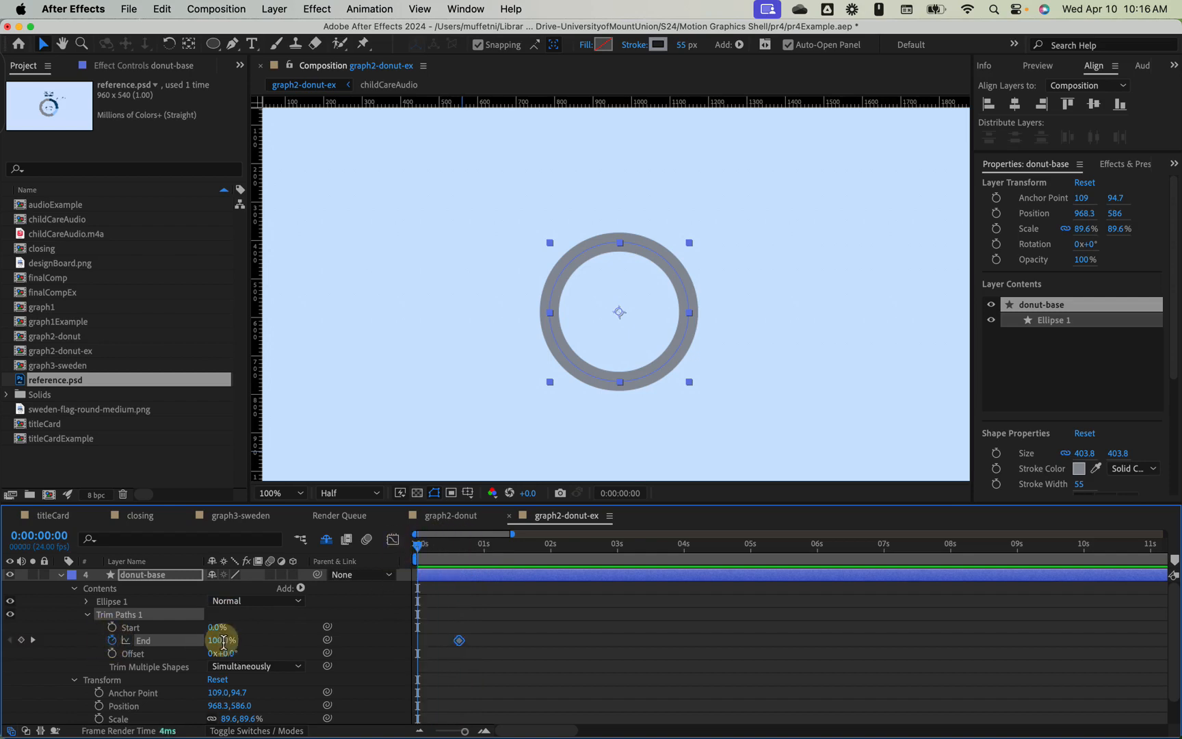
{"action": "type", "text": "0"}
{"action": "key", "text": "Return"}
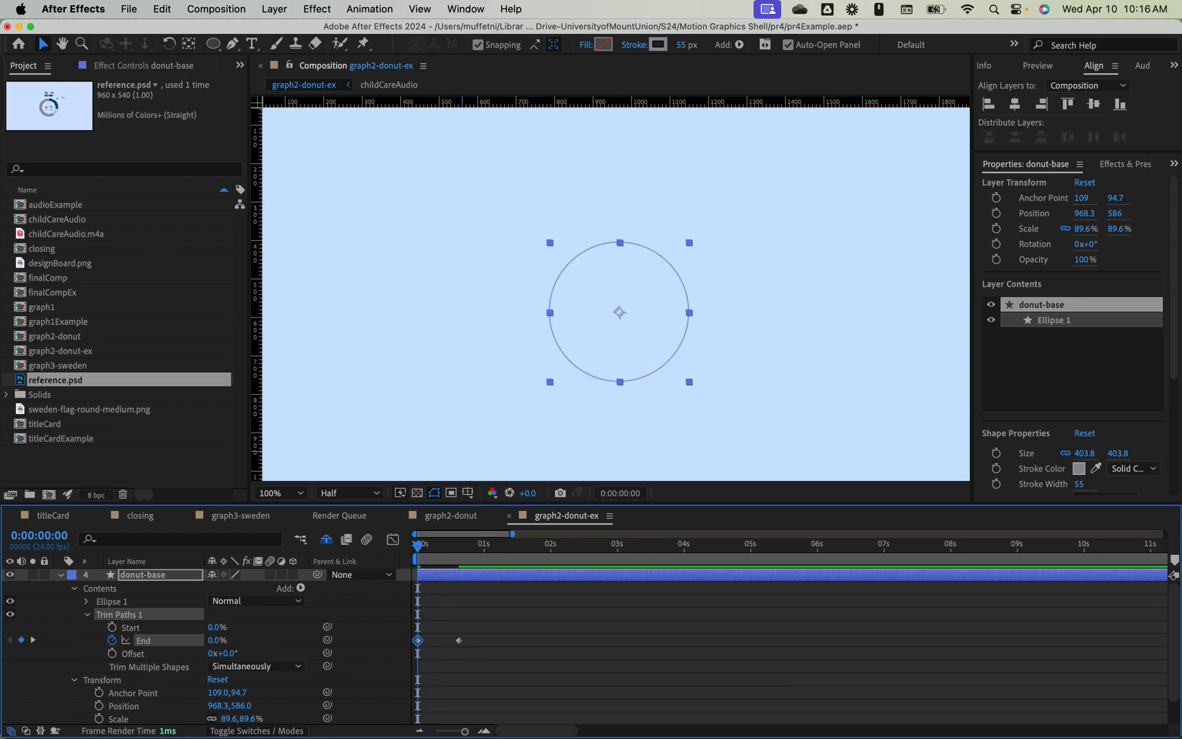
- Move the 100% End keyframe of donut-base earlier to about 0:00:00:12 and preview the ring's reveal
{"action": "left_click", "coordinate": [337, 621]}
{"action": "key", "text": "space"}
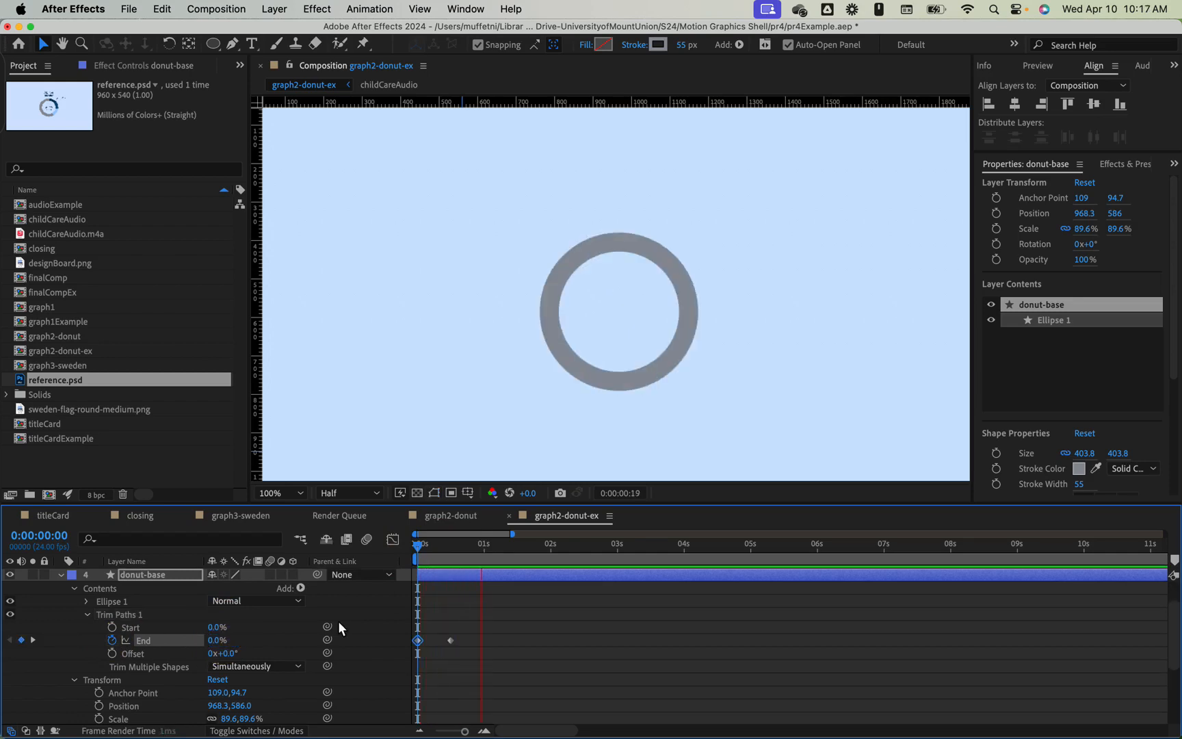
{"action": "key", "text": "space"}
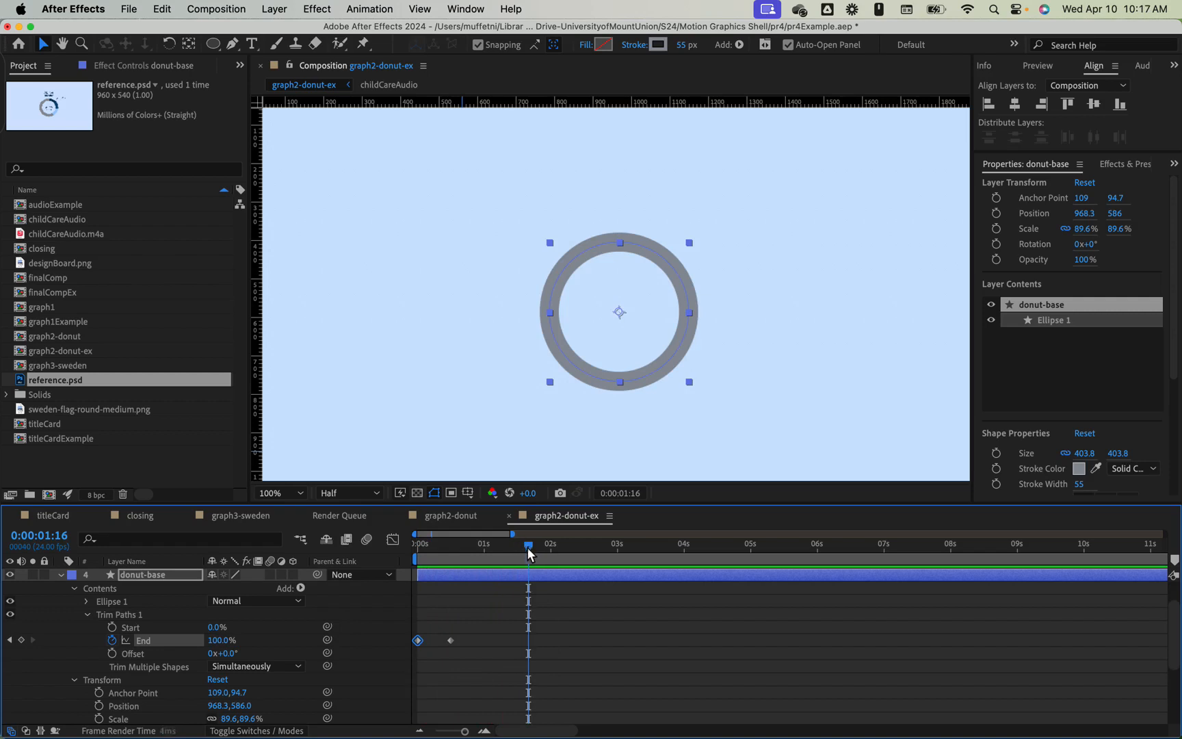
{"action": "left_click_drag", "start_coordinate": [526, 546], "coordinate": [353, 545]}
{"action": "key", "text": "space"}
{"action": "key", "text": "space"}
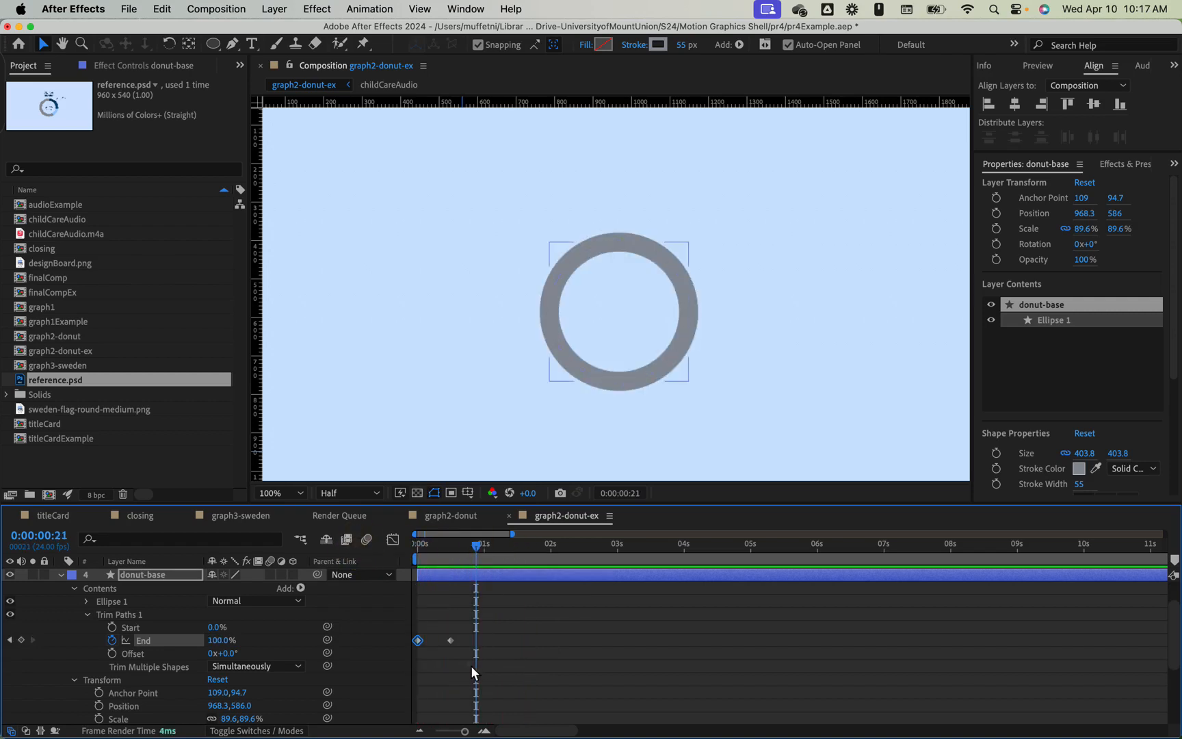
- Apply Easy Ease In to both End keyframes of donut-base and preview the eased reveal from the start
{"action": "left_click_drag", "start_coordinate": [501, 658], "coordinate": [395, 625]}
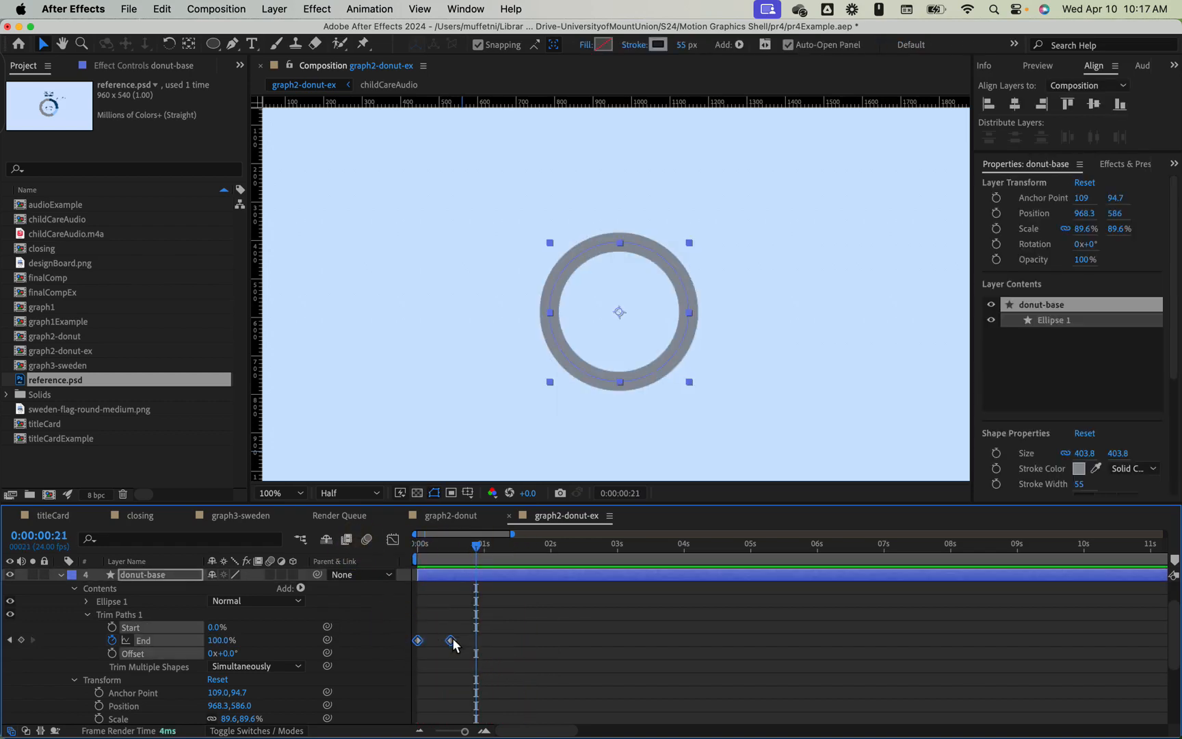
{"action": "right_click", "coordinate": [451, 642]}
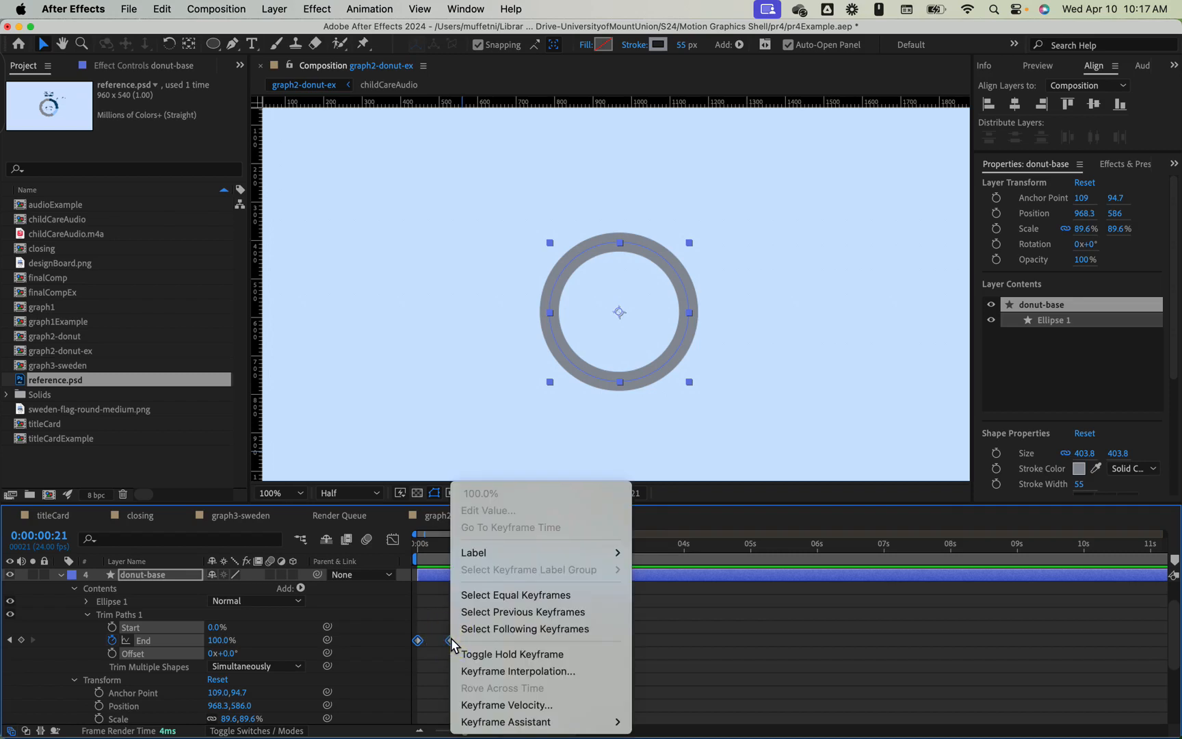
{"action": "mouse_move", "coordinate": [520, 723]}
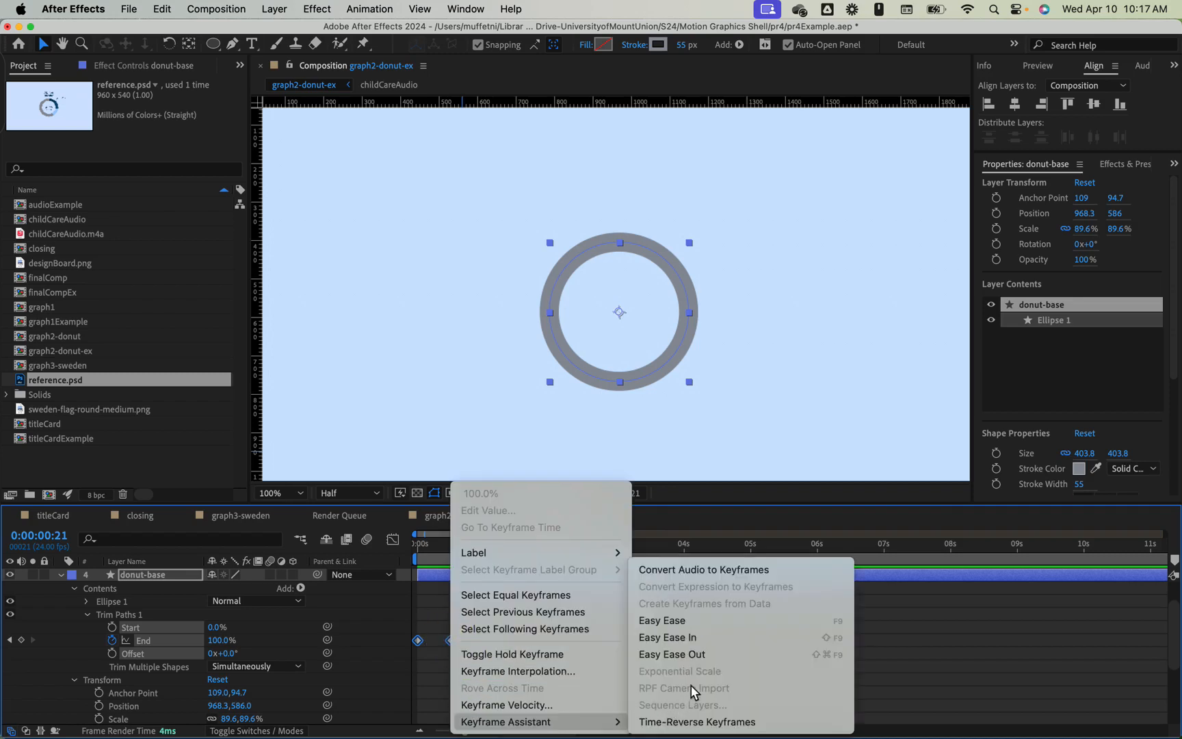
{"action": "left_click", "coordinate": [712, 637]}
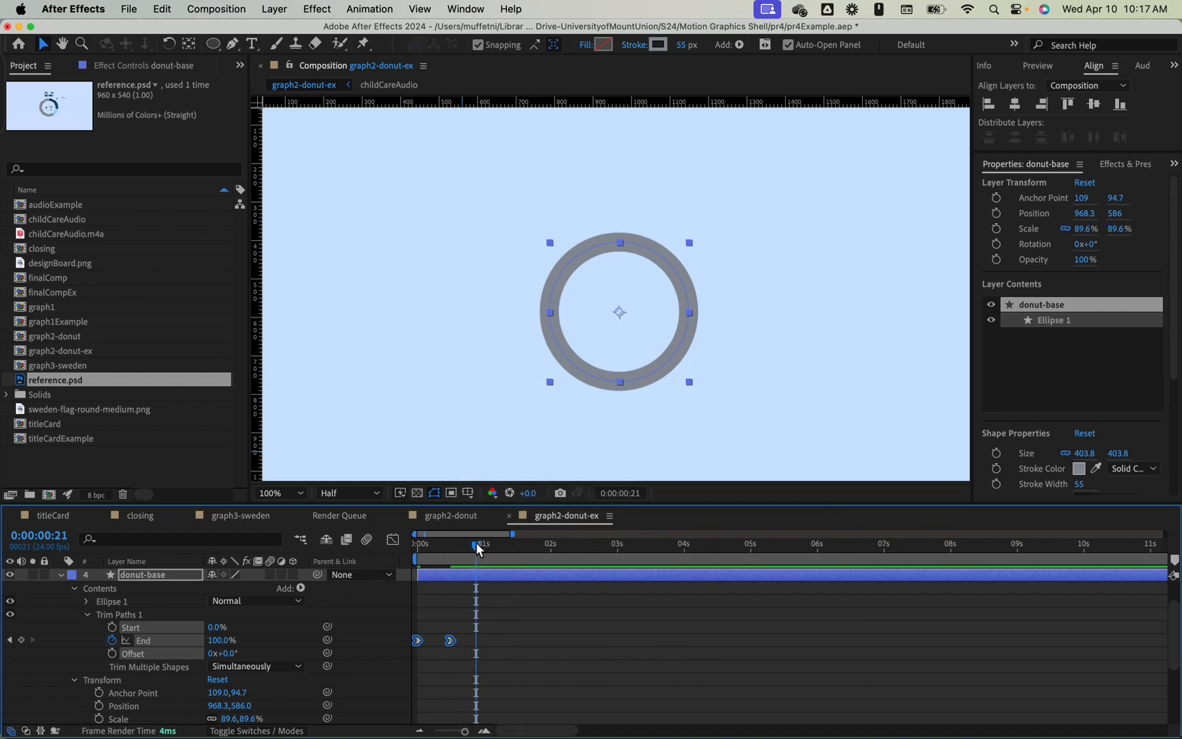
{"action": "left_click_drag", "start_coordinate": [476, 542], "coordinate": [388, 559]}
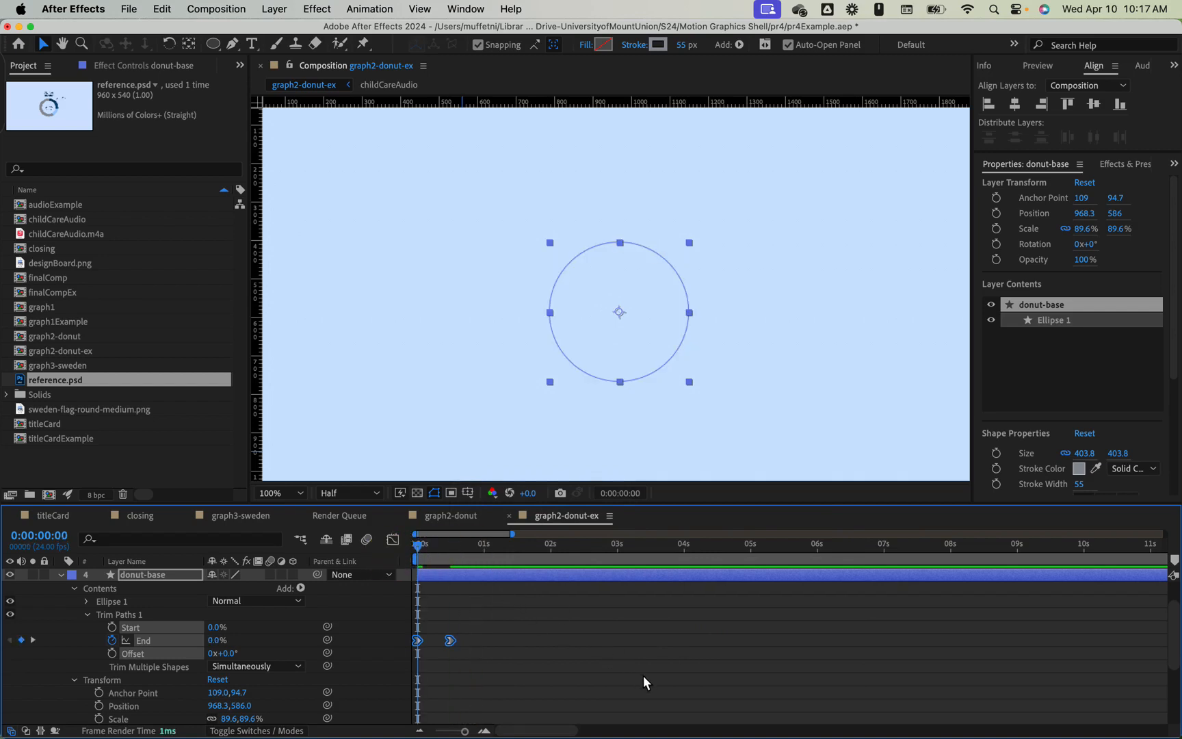
{"action": "key", "text": "space"}
{"action": "key", "text": "space"}
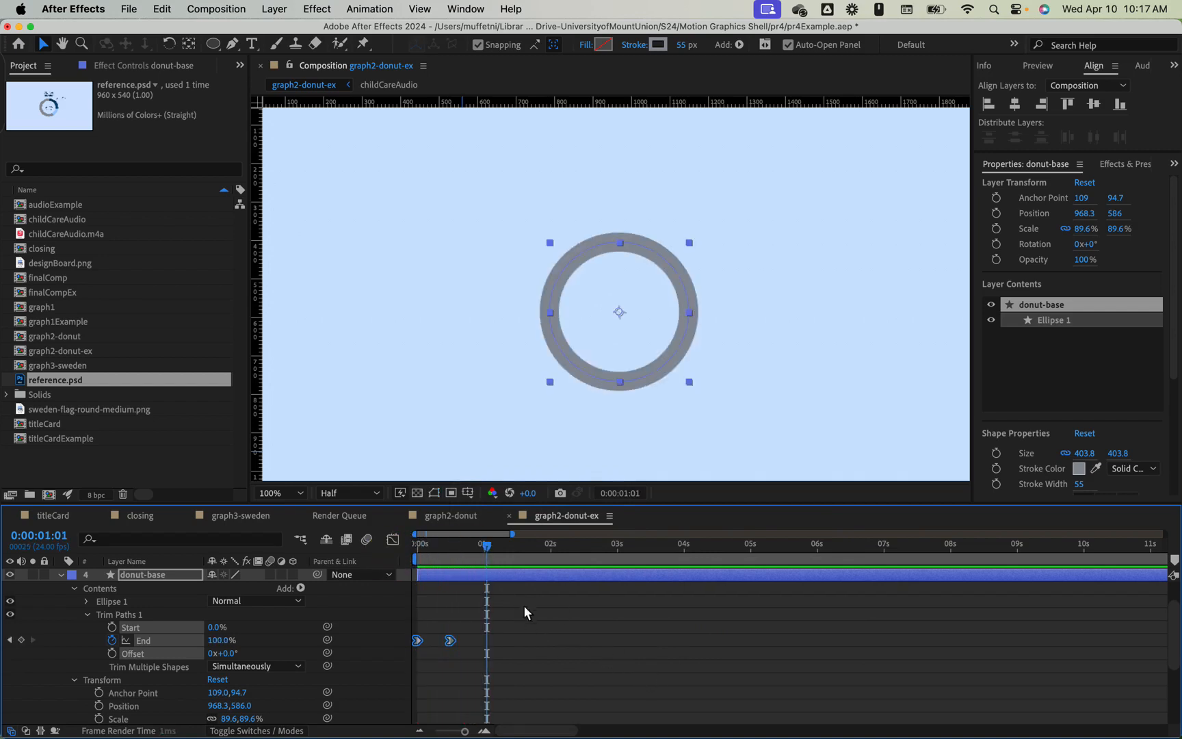
{"action": "key", "text": "space"}
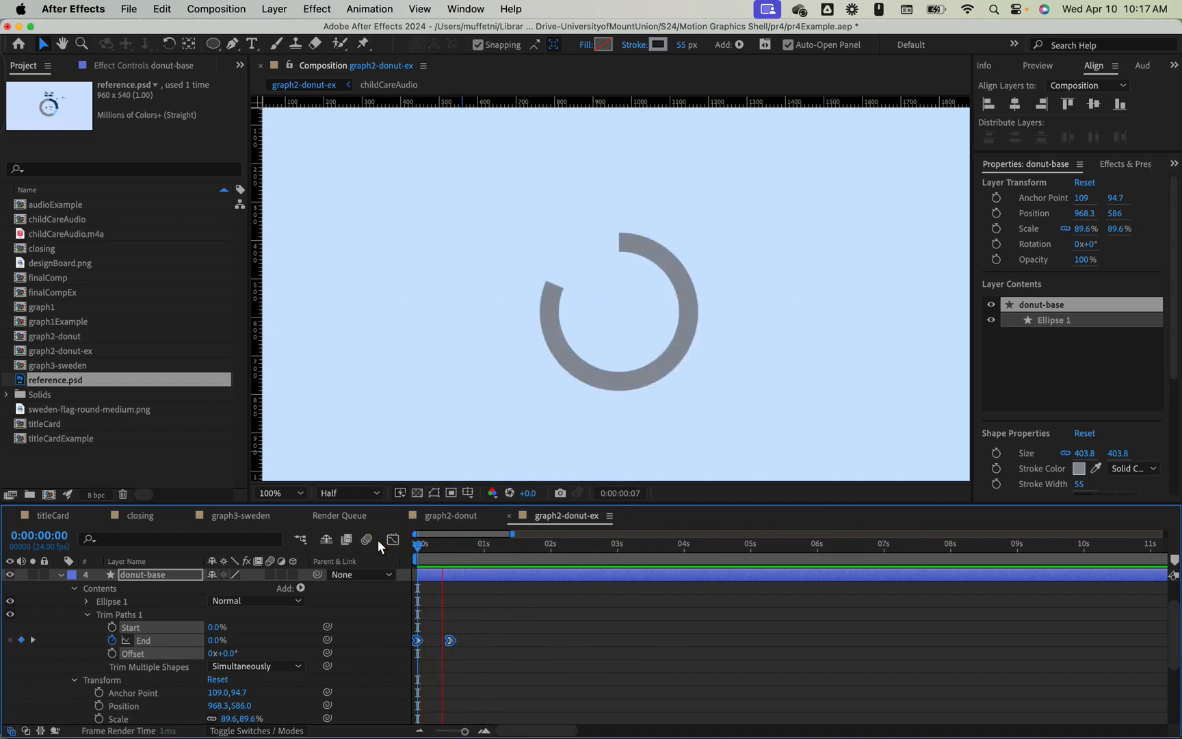
- Shorten the gray ring's reveal by moving its 100% End keyframe to about frame 10
{"action": "left_click", "coordinate": [597, 657]}
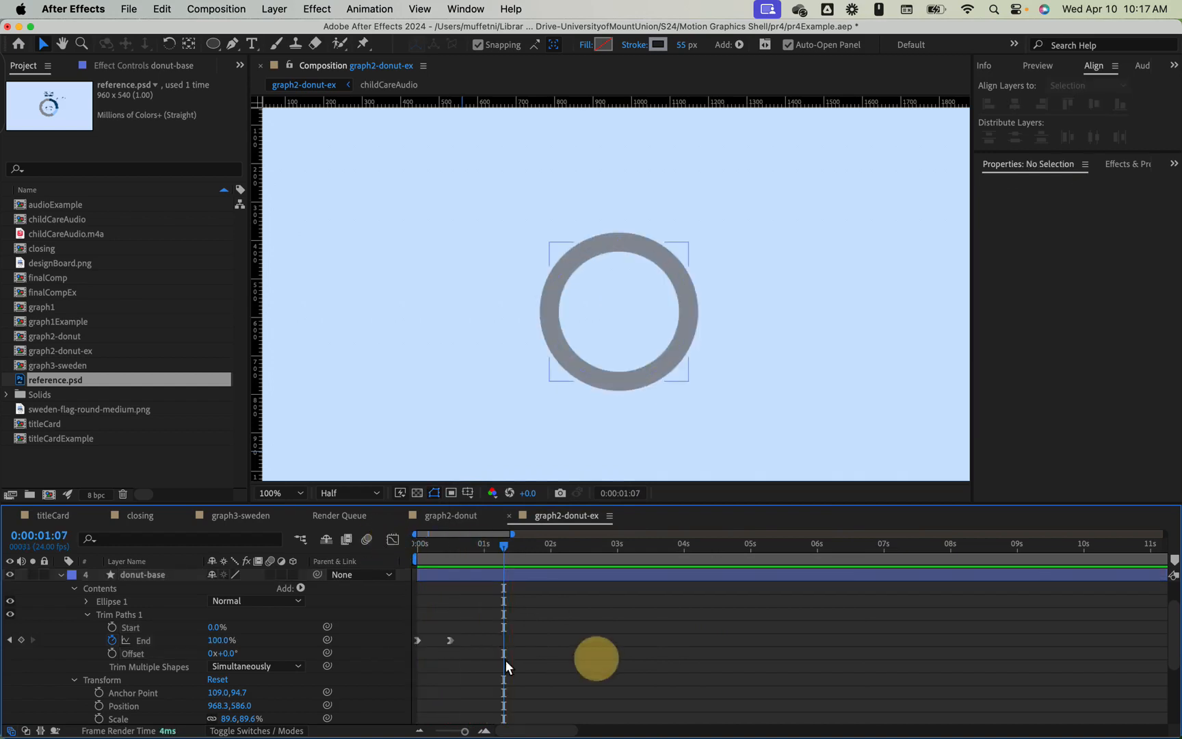
{"action": "left_click", "coordinate": [449, 640]}
{"action": "left_click_drag", "start_coordinate": [448, 637], "coordinate": [443, 638]}
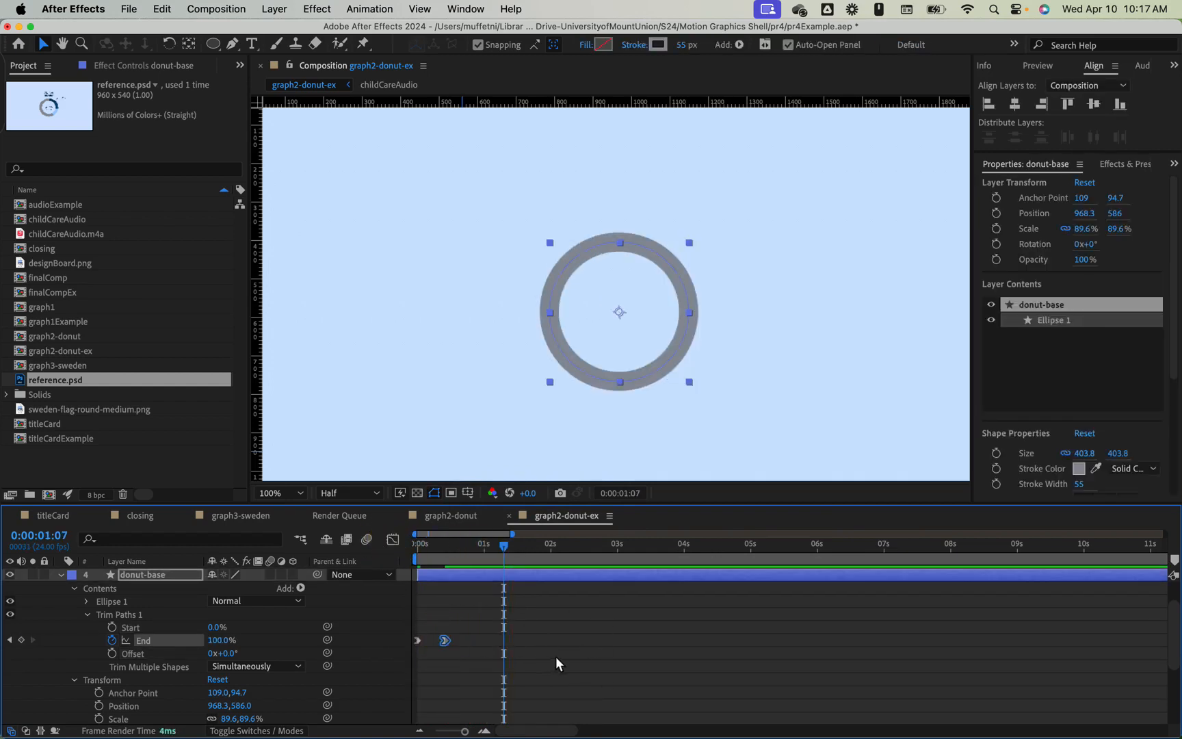
- Return to the first frame, collapse donut-base and show the shy layers in the timeline again
{"action": "left_click", "coordinate": [416, 639], "text": "shift"}
{"action": "left_click_drag", "start_coordinate": [503, 546], "coordinate": [414, 542]}
{"action": "left_click", "coordinate": [329, 535]}
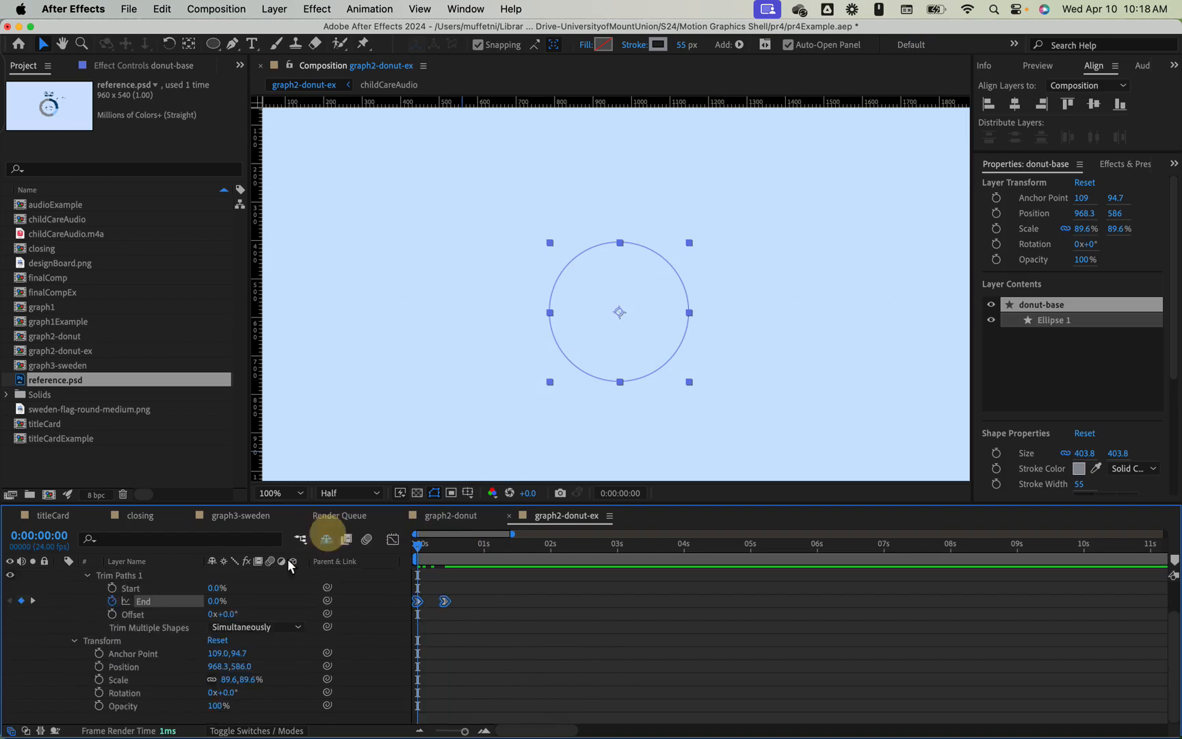
{"action": "scroll", "coordinate": [174, 626], "scroll_direction": "up", "scroll_amount": 2}
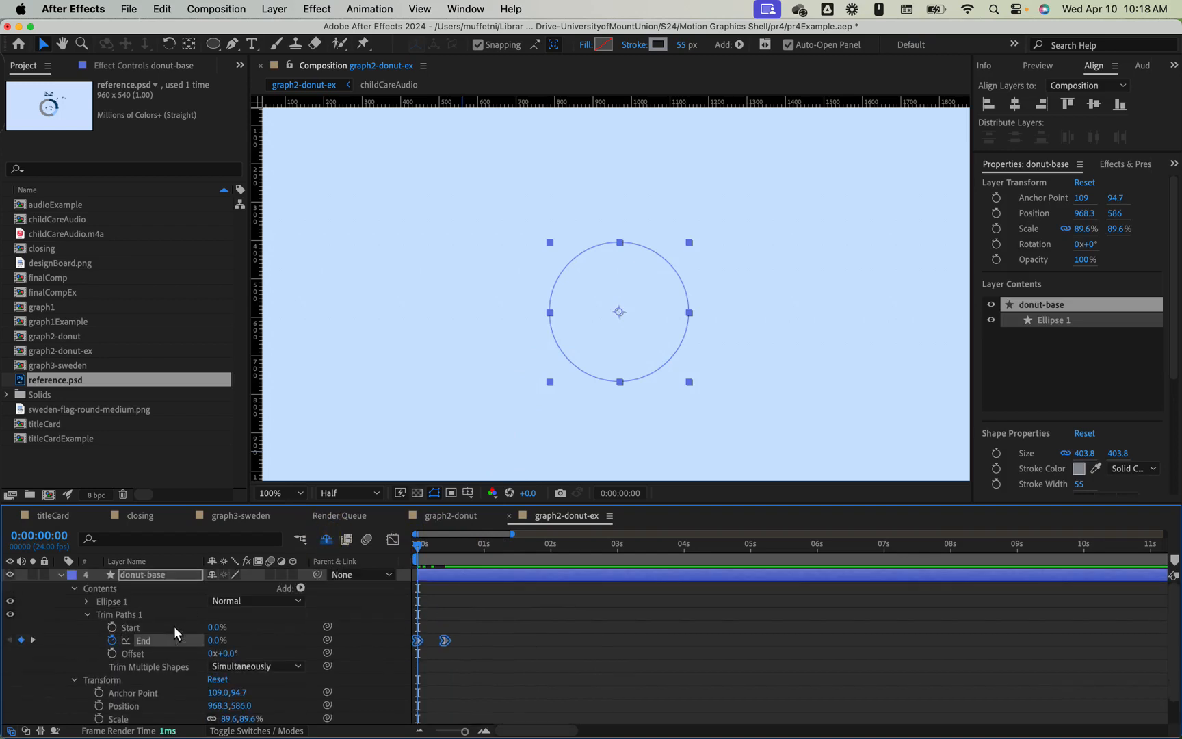
{"action": "left_click", "coordinate": [61, 575]}
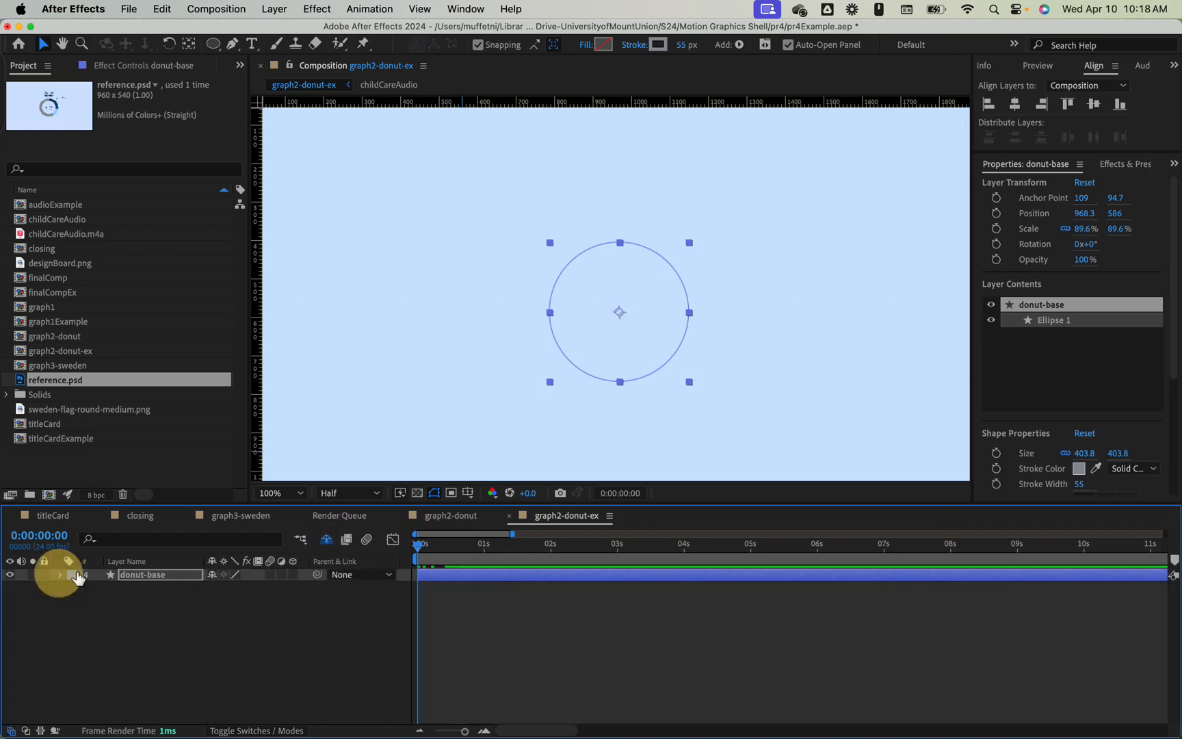
{"action": "left_click", "coordinate": [327, 540]}
- Copy the animated Trim Paths 1 from donut-base and paste it onto the donut-darkblue layer
{"action": "left_click", "coordinate": [163, 597]}
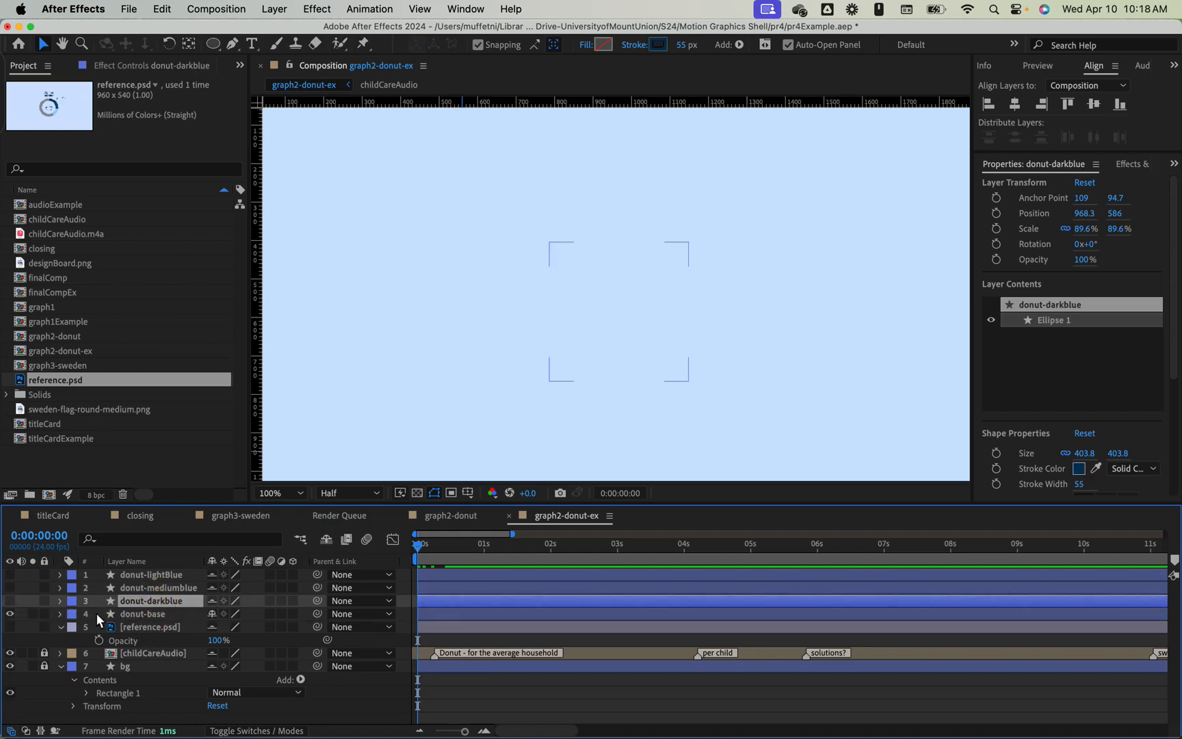
{"action": "left_click", "coordinate": [60, 614]}
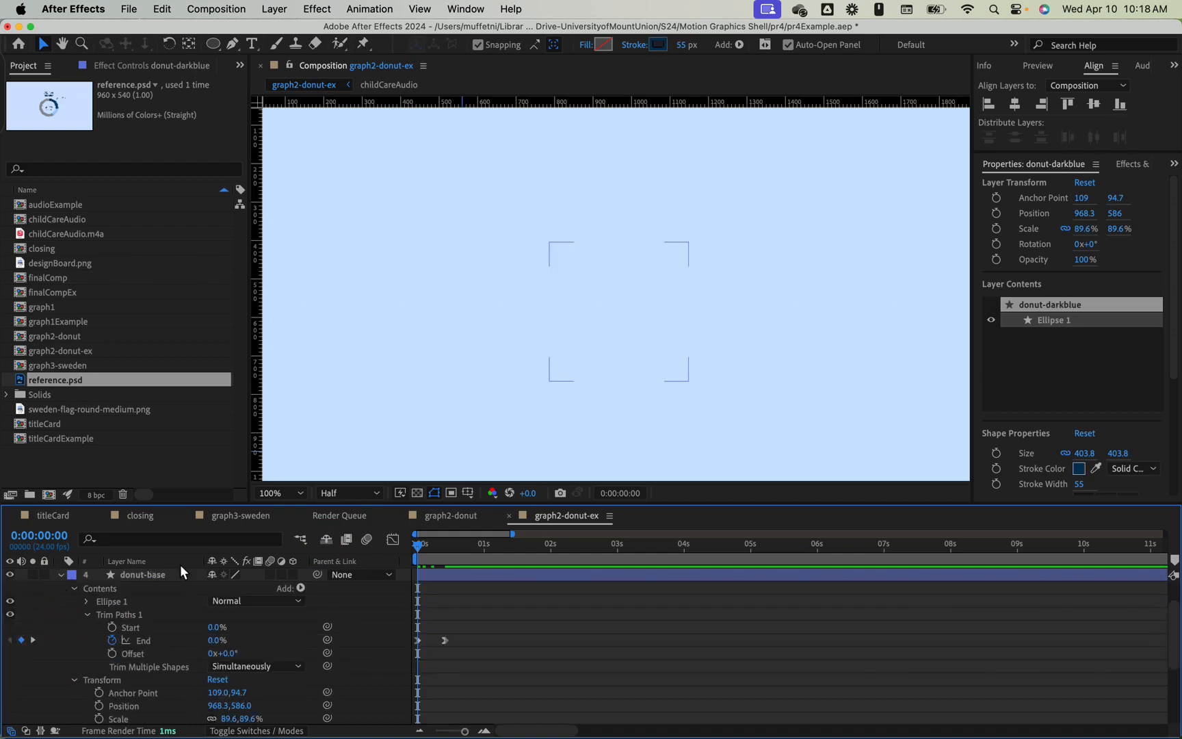
{"action": "left_click", "coordinate": [115, 613]}
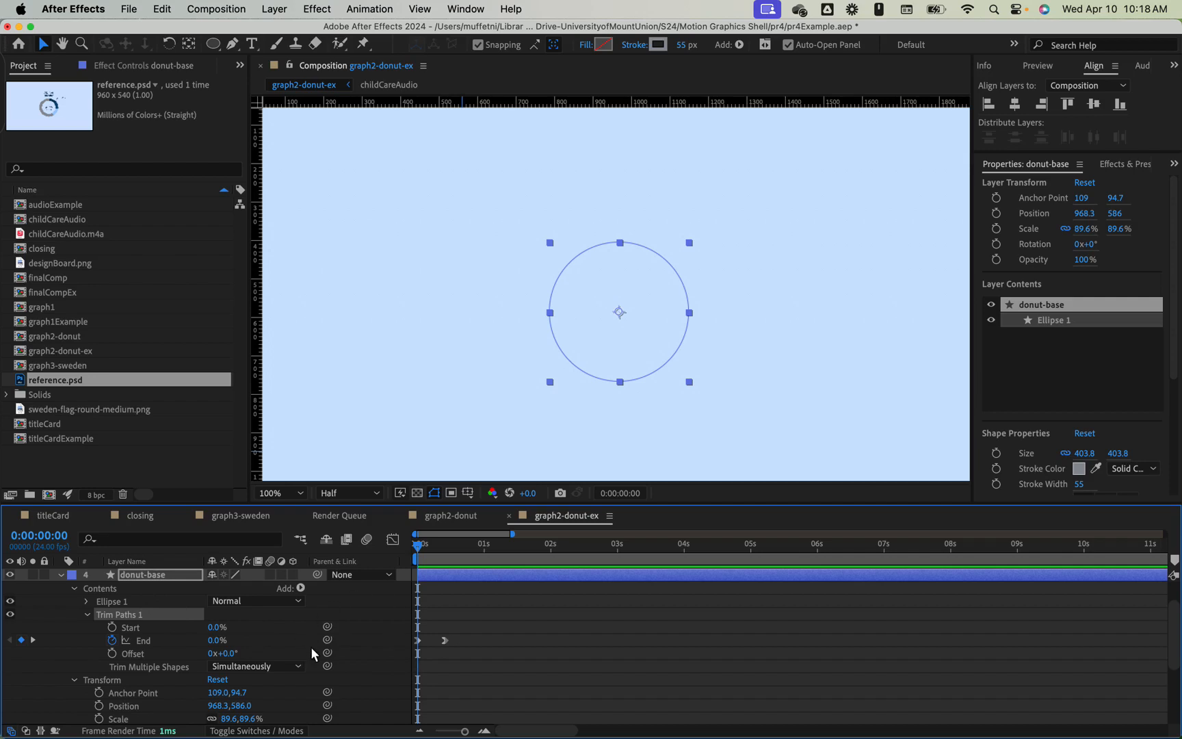
{"action": "scroll", "coordinate": [311, 646], "scroll_direction": "up", "scroll_amount": 2}
{"action": "left_click", "coordinate": [153, 602]}
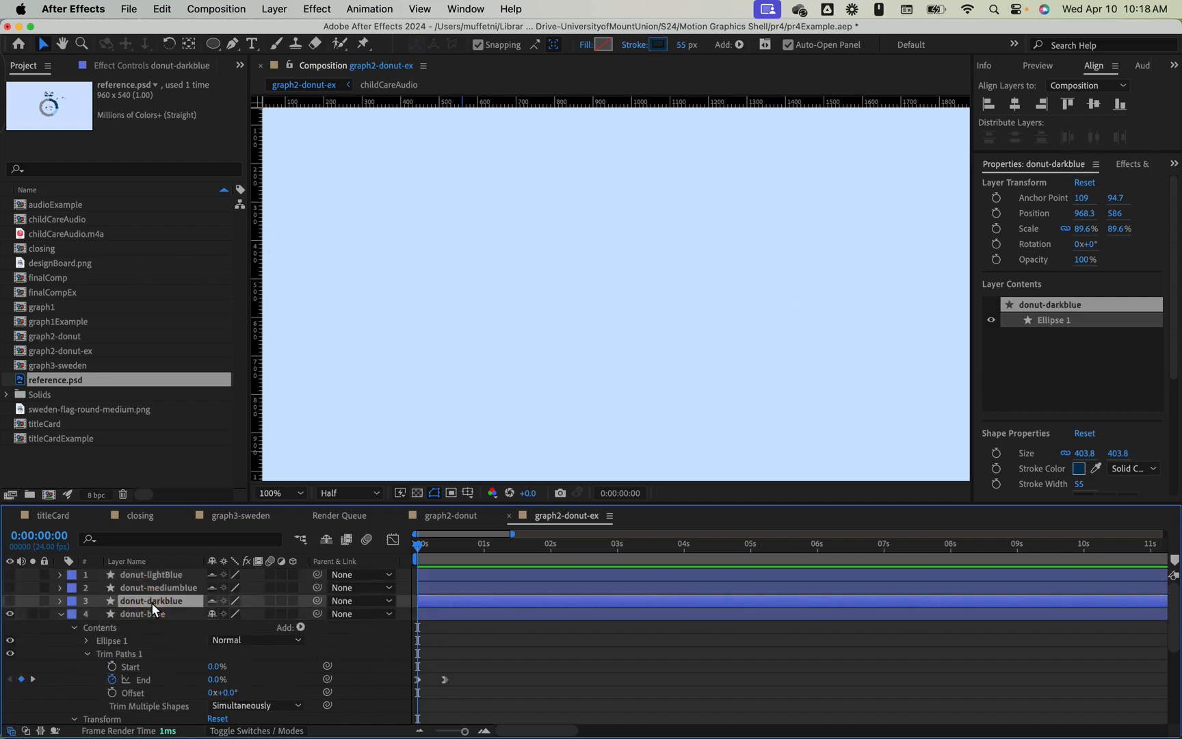
- Expand donut-darkblue's contents down to the pasted Trim Paths 1 settings and play the animation
{"action": "left_click", "coordinate": [60, 600]}
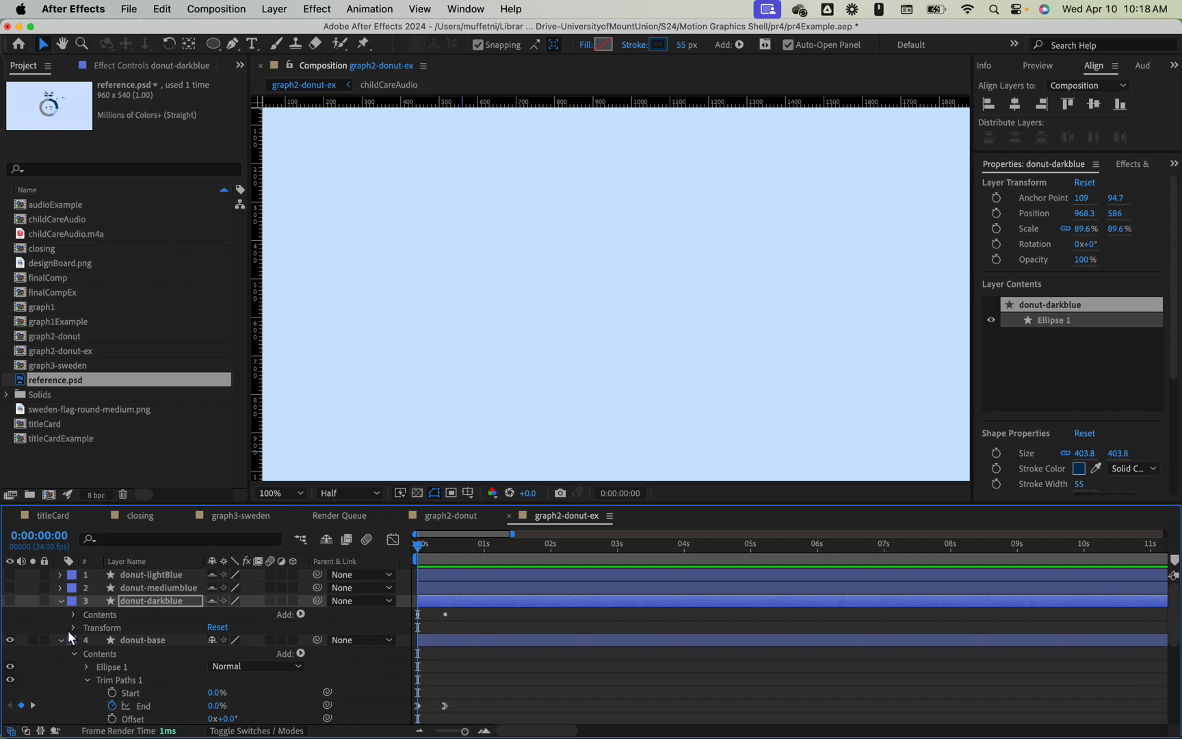
{"action": "left_click", "coordinate": [73, 627]}
{"action": "left_click", "coordinate": [75, 627]}
{"action": "left_click", "coordinate": [72, 614]}
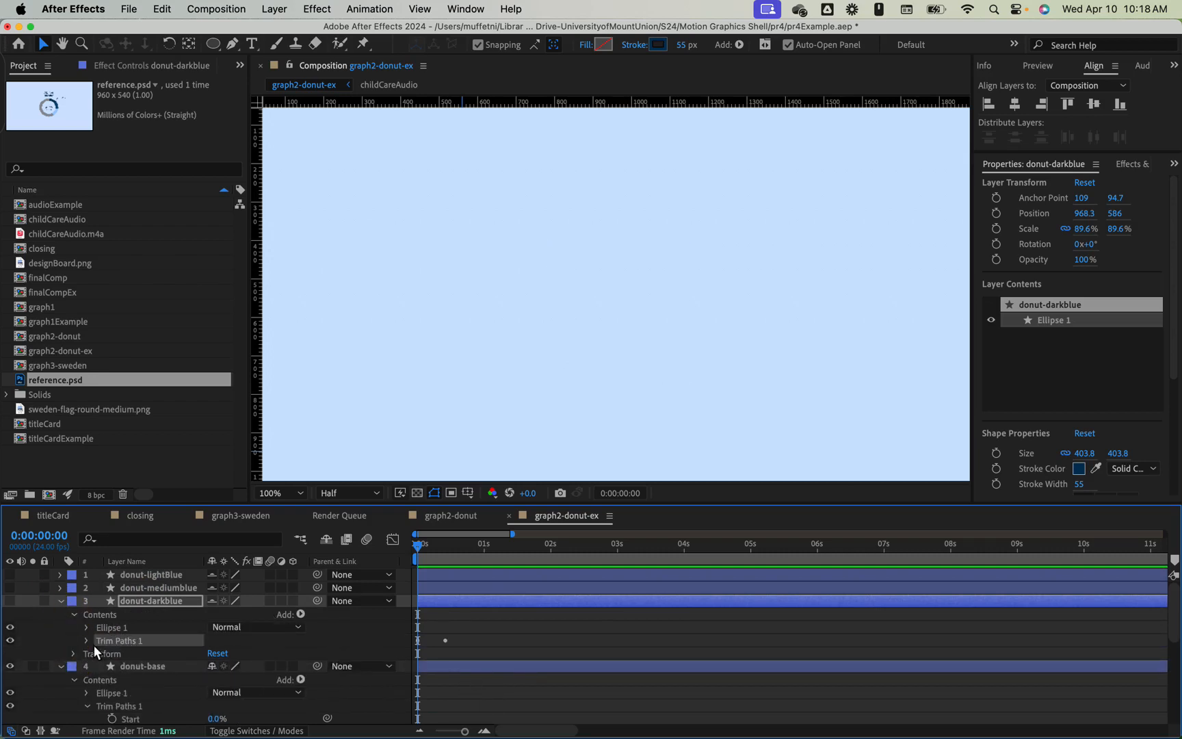
{"action": "left_click", "coordinate": [86, 640]}
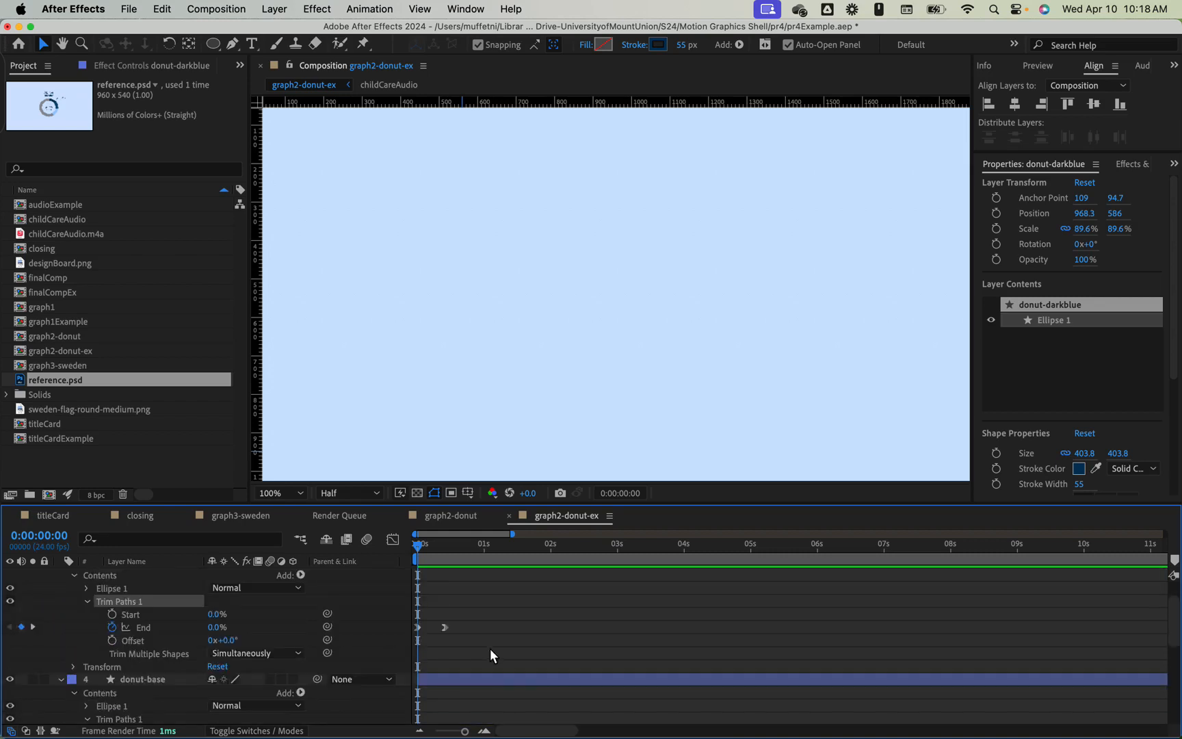
{"action": "scroll", "coordinate": [490, 649], "scroll_direction": "down", "scroll_amount": 3}
{"action": "key", "text": "space"}
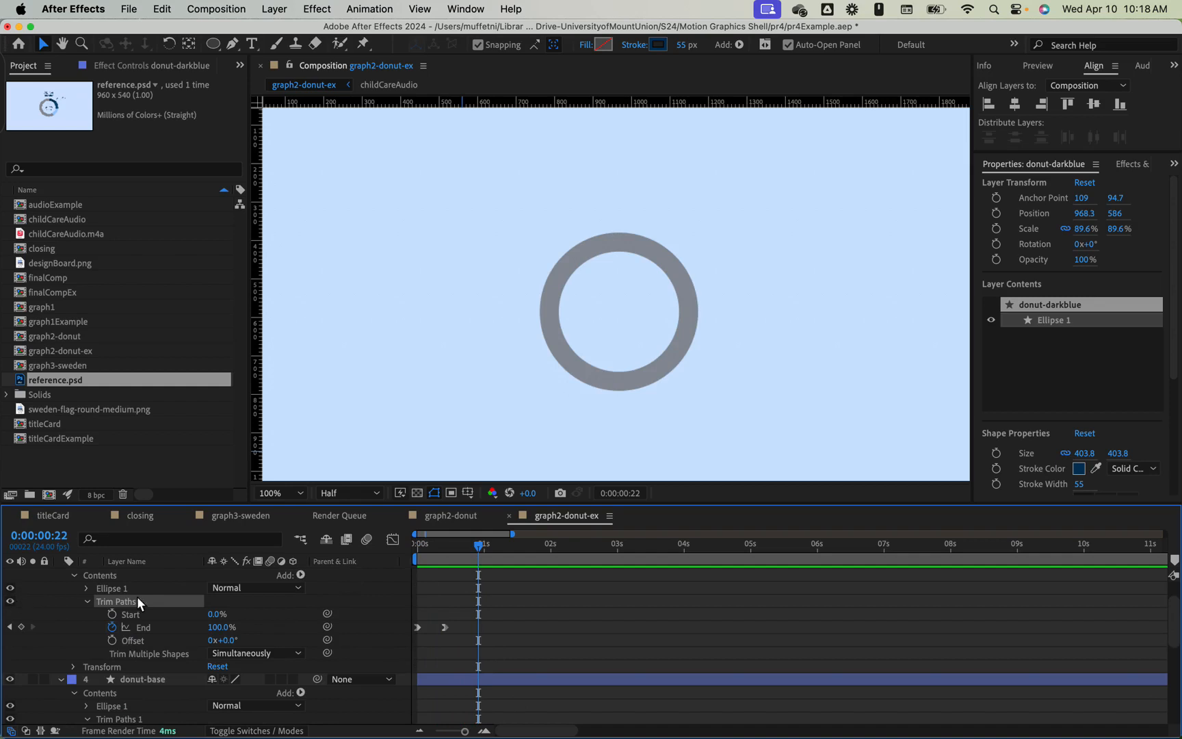
- Make the donut-darkblue layer visible and preview its reveal from the first frame
{"action": "scroll", "coordinate": [153, 618], "scroll_direction": "up", "scroll_amount": 3}
{"action": "left_click", "coordinate": [9, 601]}
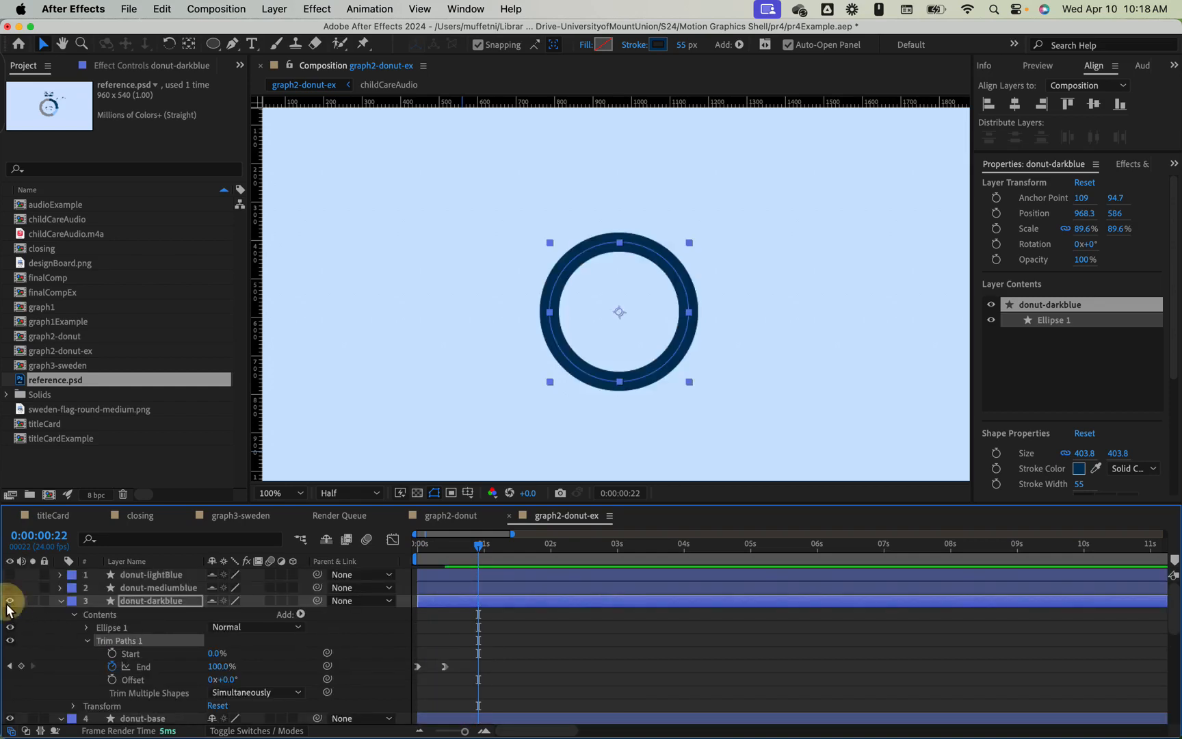
{"action": "left_click_drag", "start_coordinate": [479, 546], "coordinate": [356, 549]}
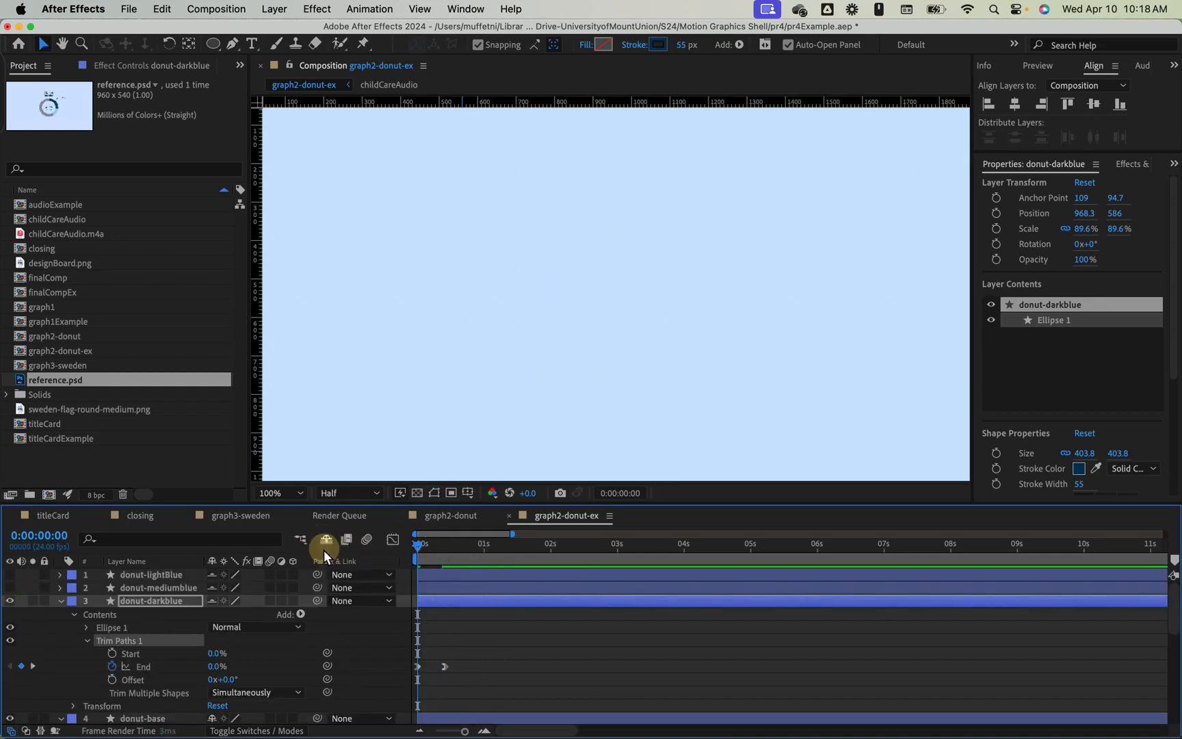
{"action": "key", "text": "space"}
- Compare both ring reveals by moving the dark blue ring beside the gray one for a preview, and undo the move
{"action": "left_click_drag", "start_coordinate": [684, 293], "coordinate": [833, 294]}
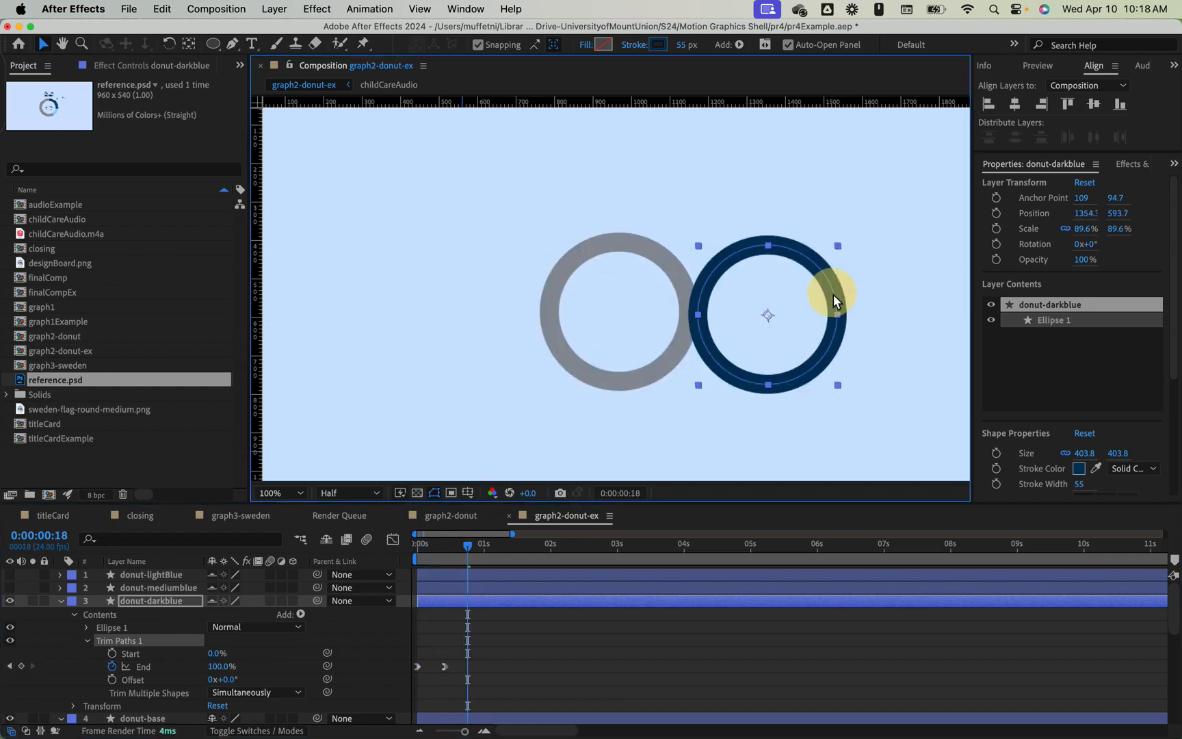
{"action": "left_click_drag", "start_coordinate": [467, 549], "coordinate": [313, 552]}
{"action": "key", "text": "space"}
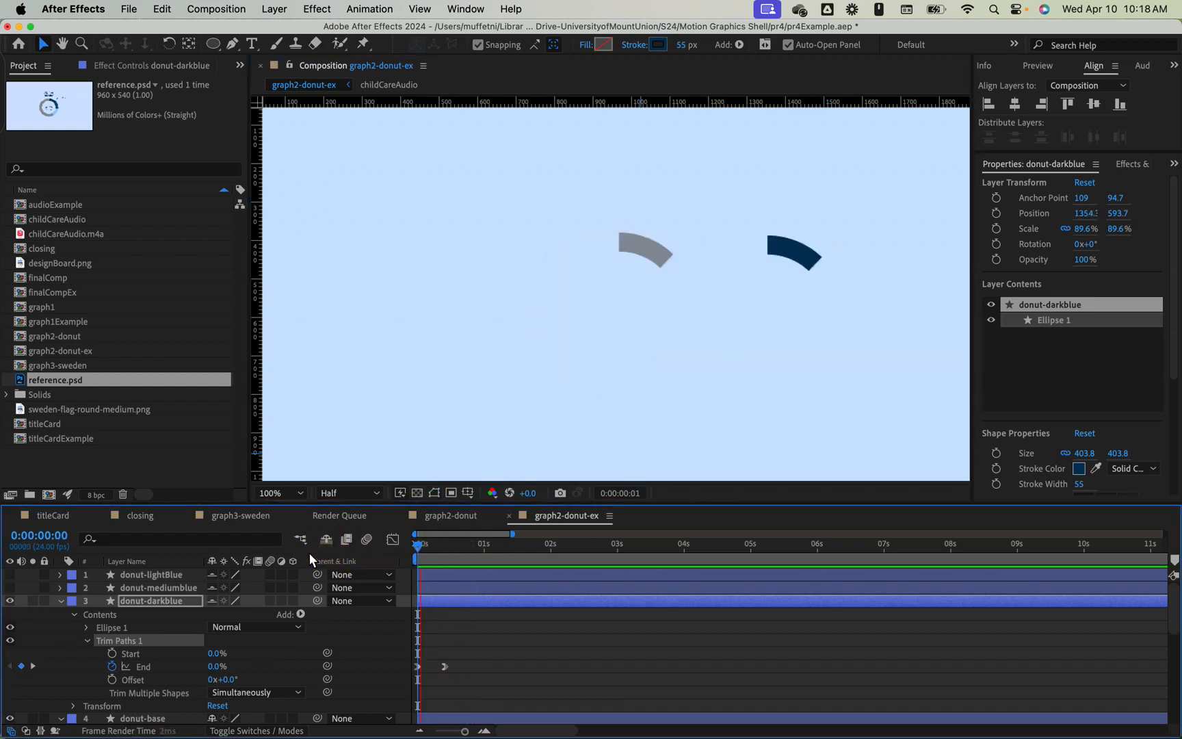
{"action": "key", "text": "super+z"}
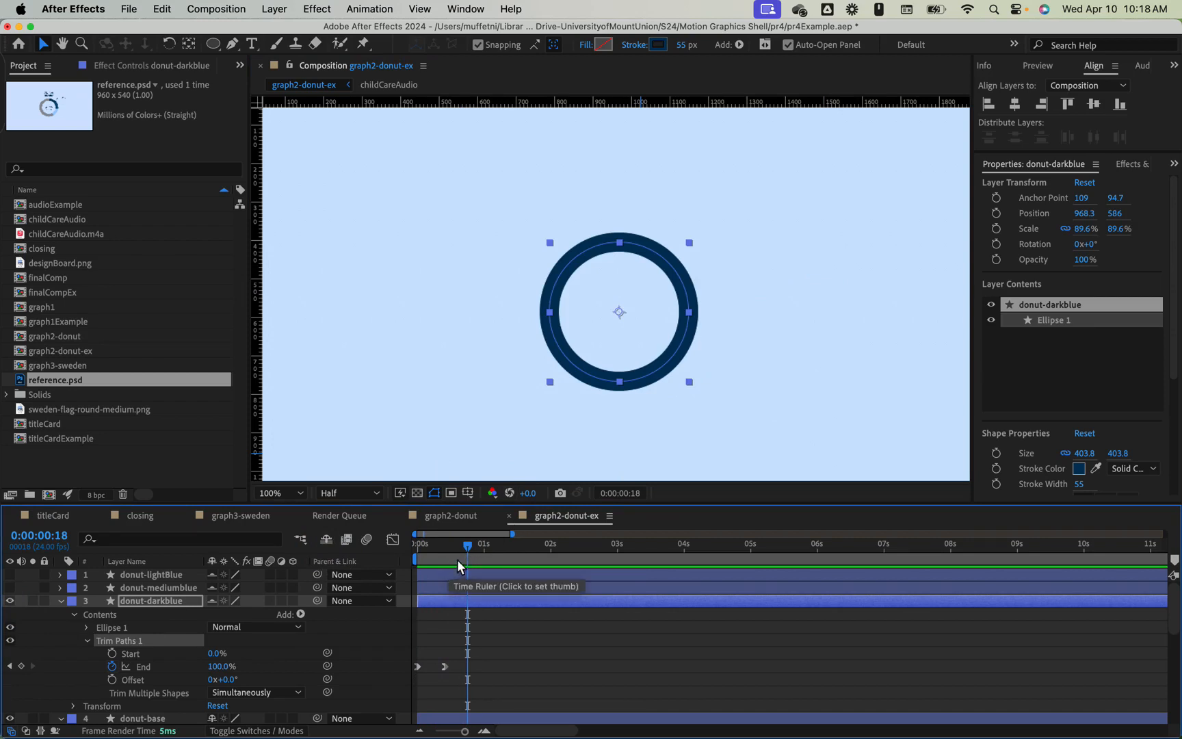
- Shift both End keyframes of donut-darkblue about 8 frames later and return to the first frame
{"action": "mouse_move", "coordinate": [468, 545]}
{"action": "left_mouse_down"}
{"action": "mouse_move", "coordinate": [405, 548]}
{"action": "mouse_move", "coordinate": [467, 548]}
{"action": "mouse_move", "coordinate": [451, 546]}
{"action": "left_mouse_up"}
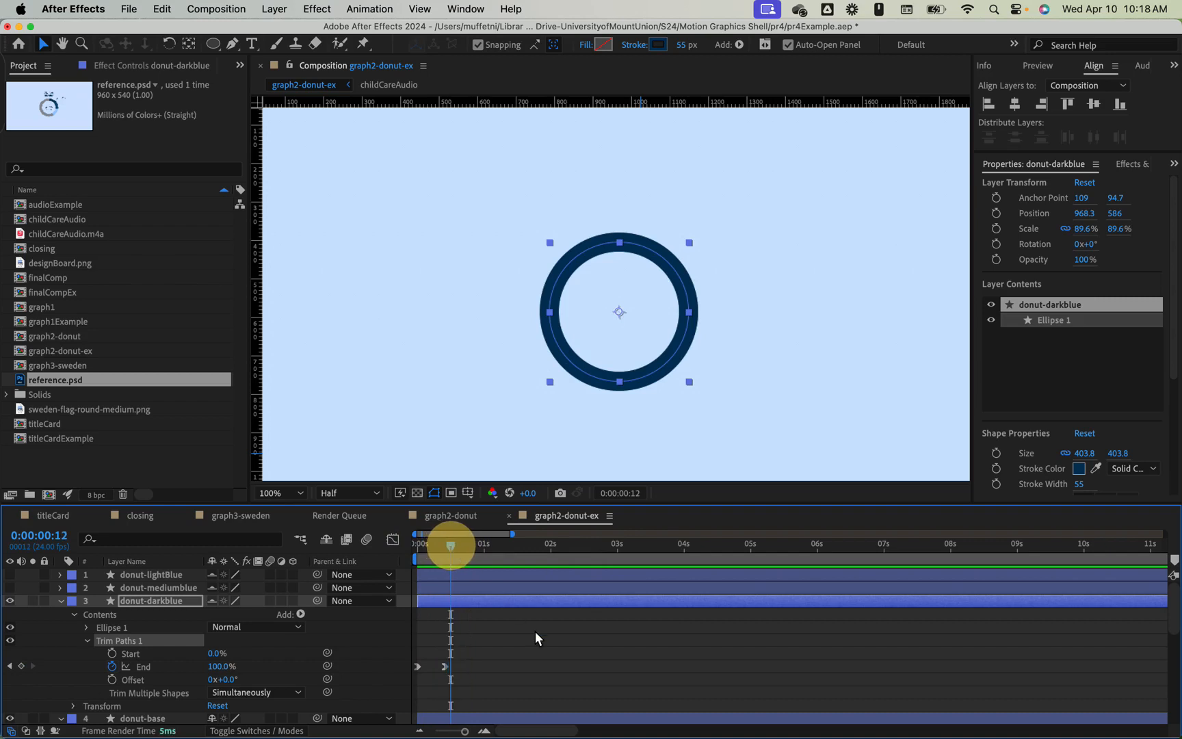
{"action": "scroll", "coordinate": [538, 641], "scroll_direction": "down", "scroll_amount": 2}
{"action": "scroll", "coordinate": [535, 640], "scroll_direction": "up", "scroll_amount": 2}
{"action": "left_click_drag", "start_coordinate": [492, 690], "coordinate": [383, 632]}
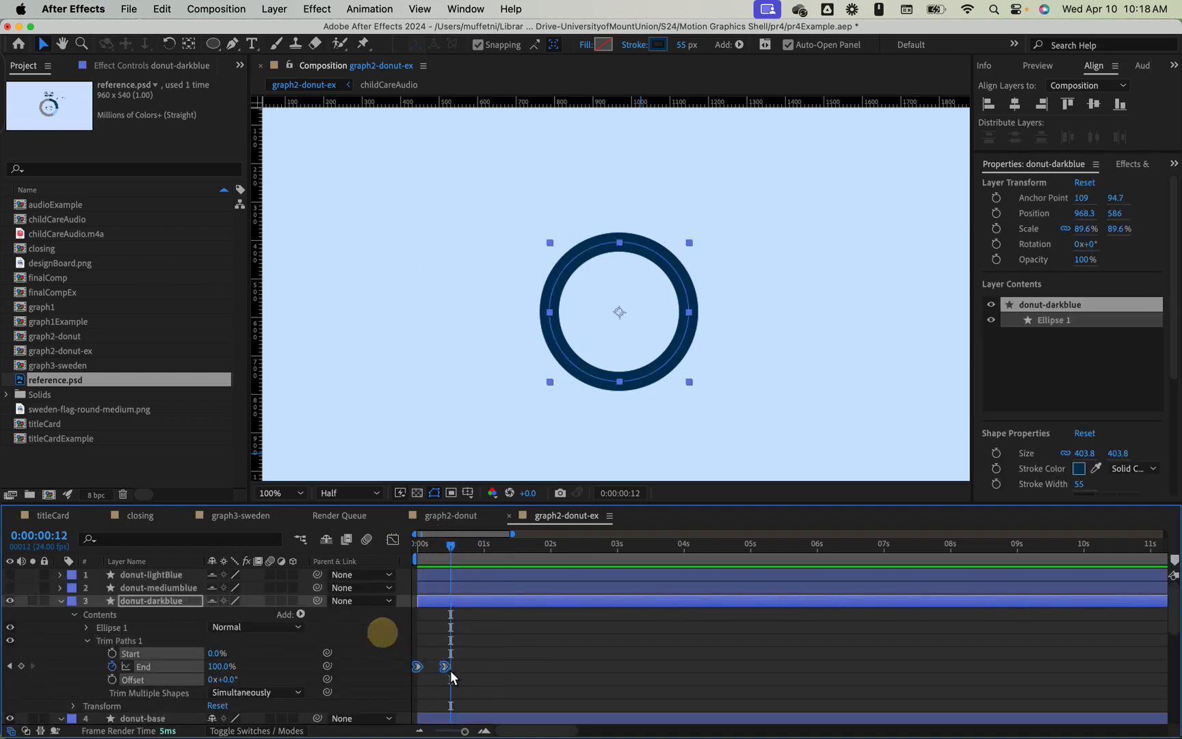
{"action": "left_click_drag", "start_coordinate": [445, 666], "coordinate": [466, 666]}
{"action": "left_click_drag", "start_coordinate": [450, 544], "coordinate": [375, 554]}
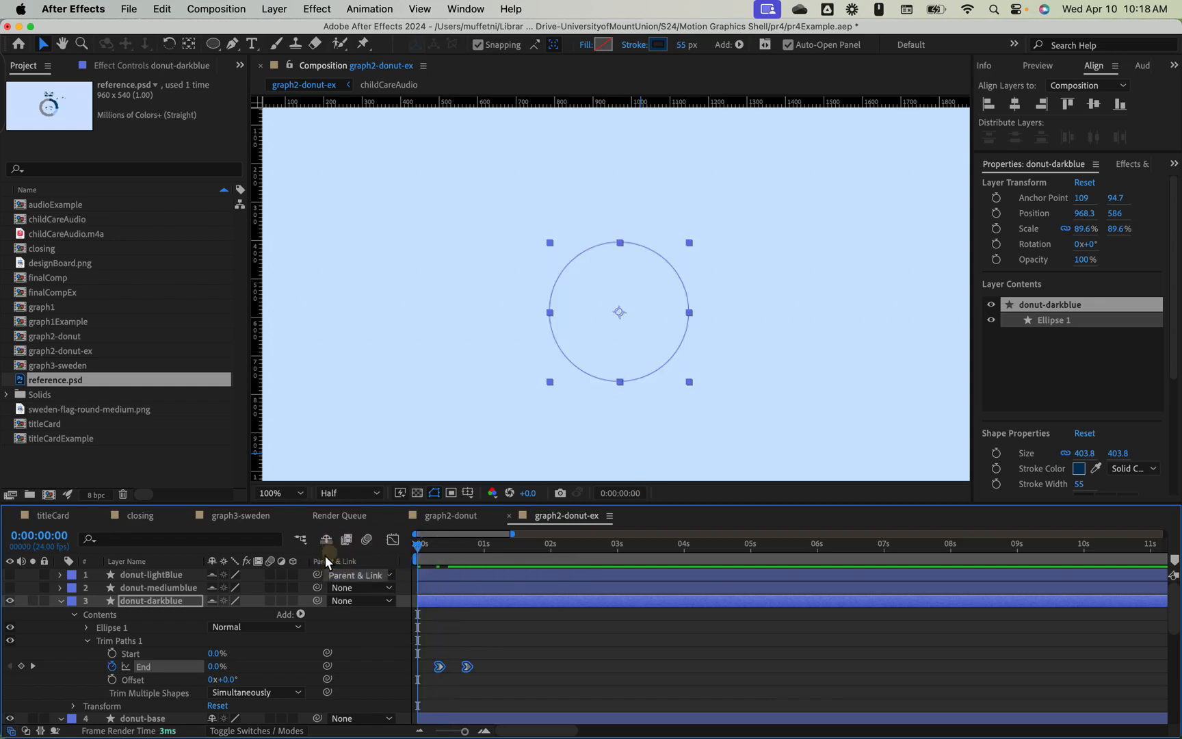
- Preview the delayed dark blue reveal from the first frame and scrub back to 0:00:00:10 to check it partway
{"action": "key", "text": "space"}
{"action": "key", "text": "space"}
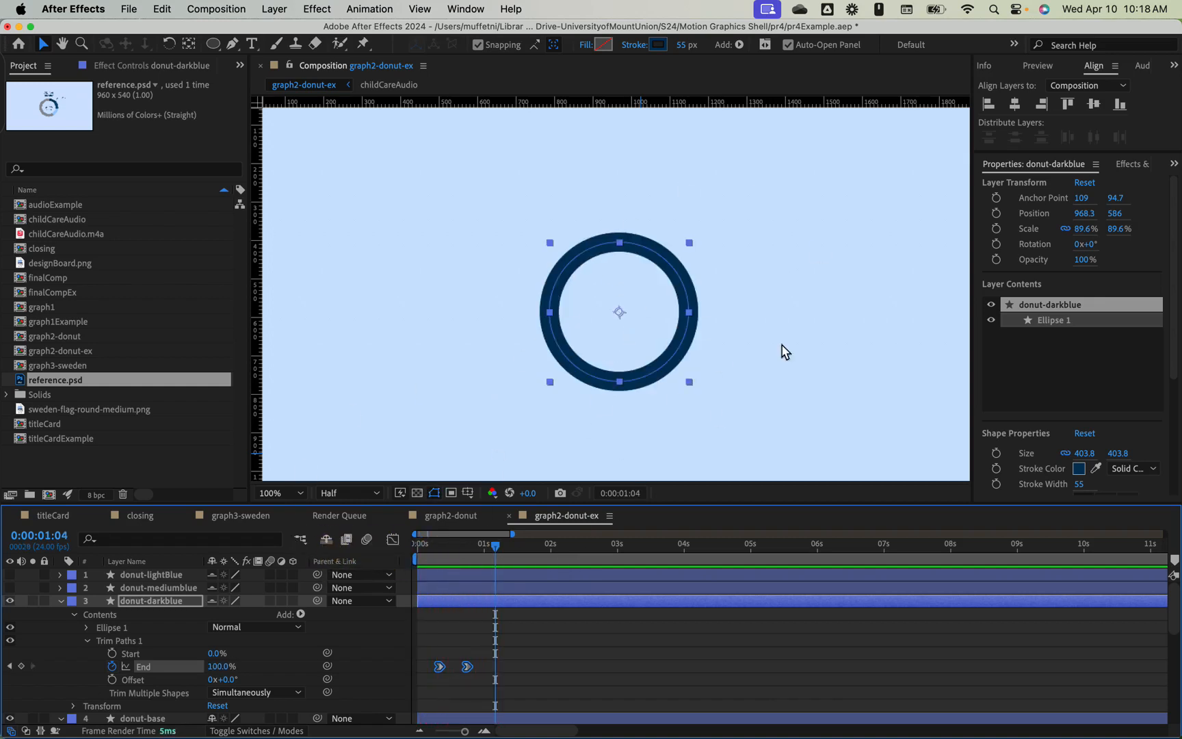
{"action": "left_click_drag", "start_coordinate": [496, 544], "coordinate": [445, 543]}
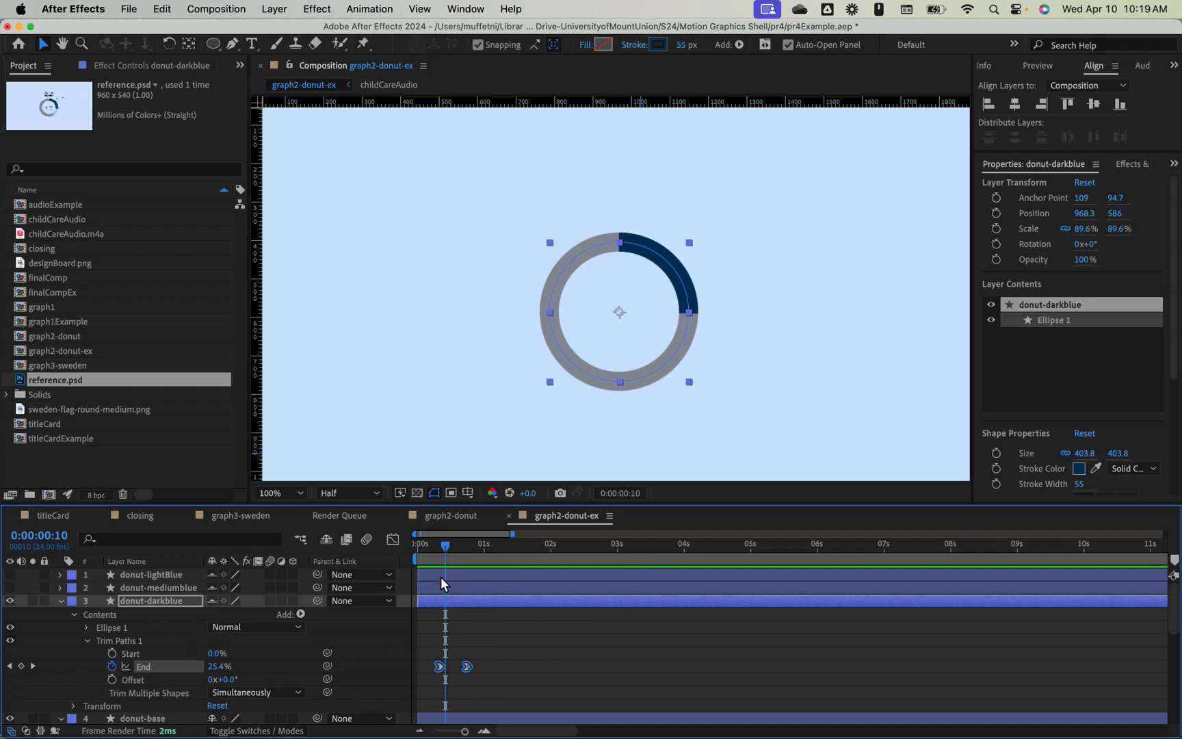
- Set donut-darkblue's ending Trim Paths End keyframe at 0:00:00:18 to 14%
{"action": "left_click", "coordinate": [504, 657]}
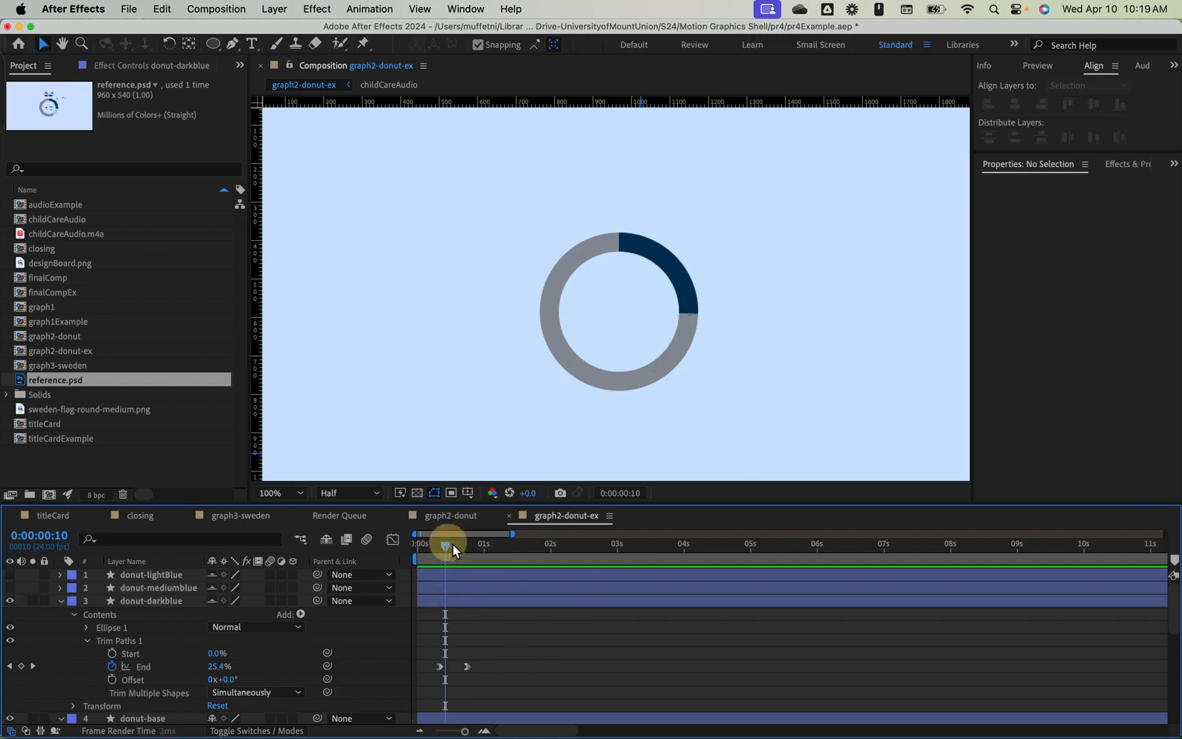
{"action": "left_click_drag", "start_coordinate": [452, 543], "coordinate": [470, 548]}
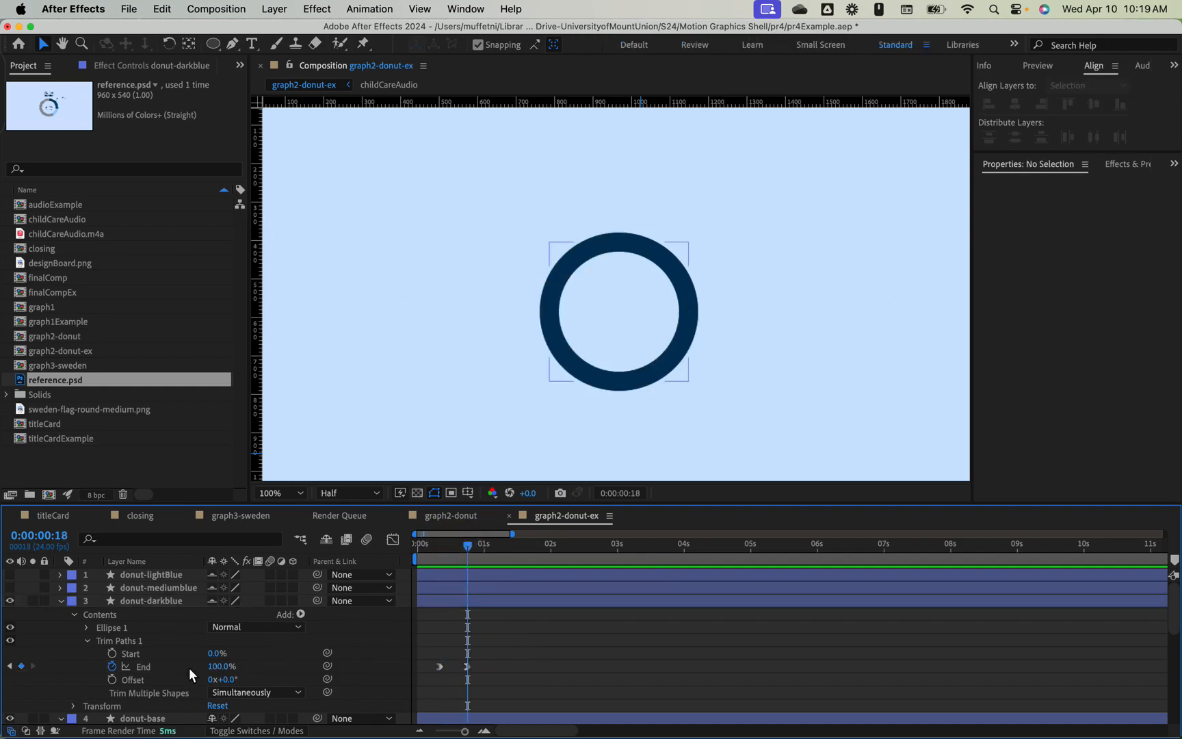
{"action": "left_click", "coordinate": [219, 667]}
{"action": "type", "text": "14"}
{"action": "key", "text": "Return"}
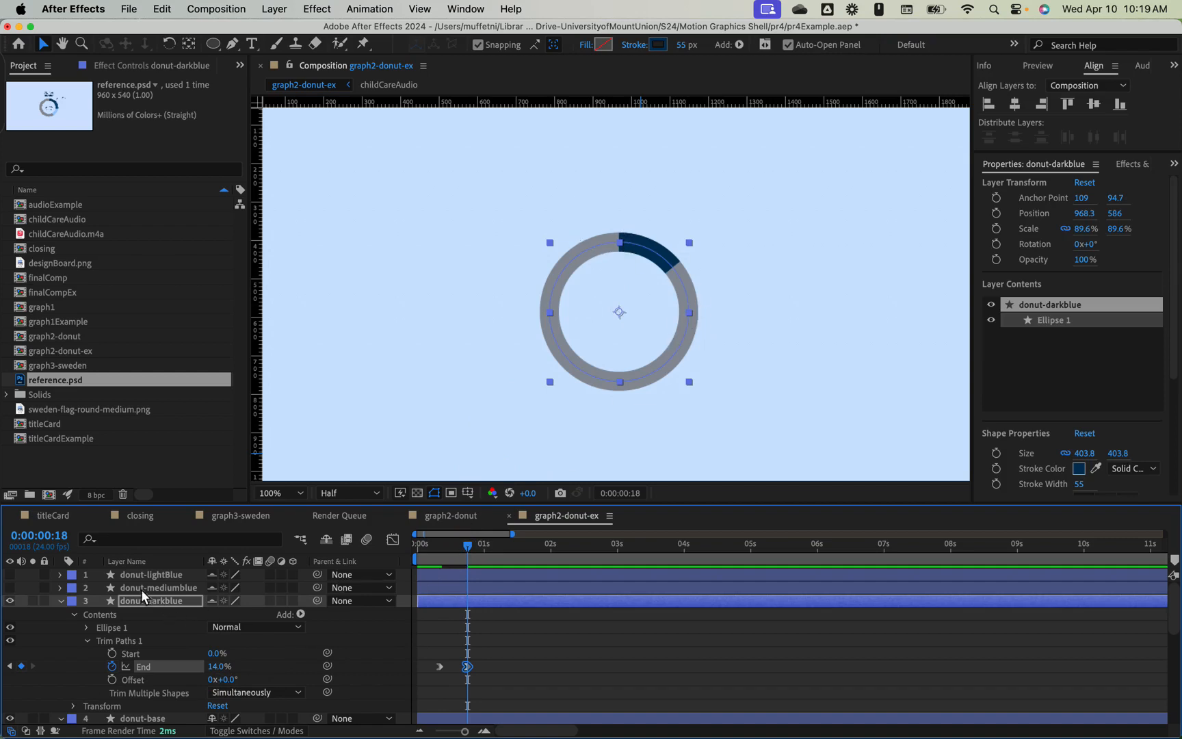
- Copy Trim Paths 1 from donut-darkblue onto donut-mediumblue at 0:00:00:18 and make donut-mediumblue visible
{"action": "left_click", "coordinate": [120, 639]}
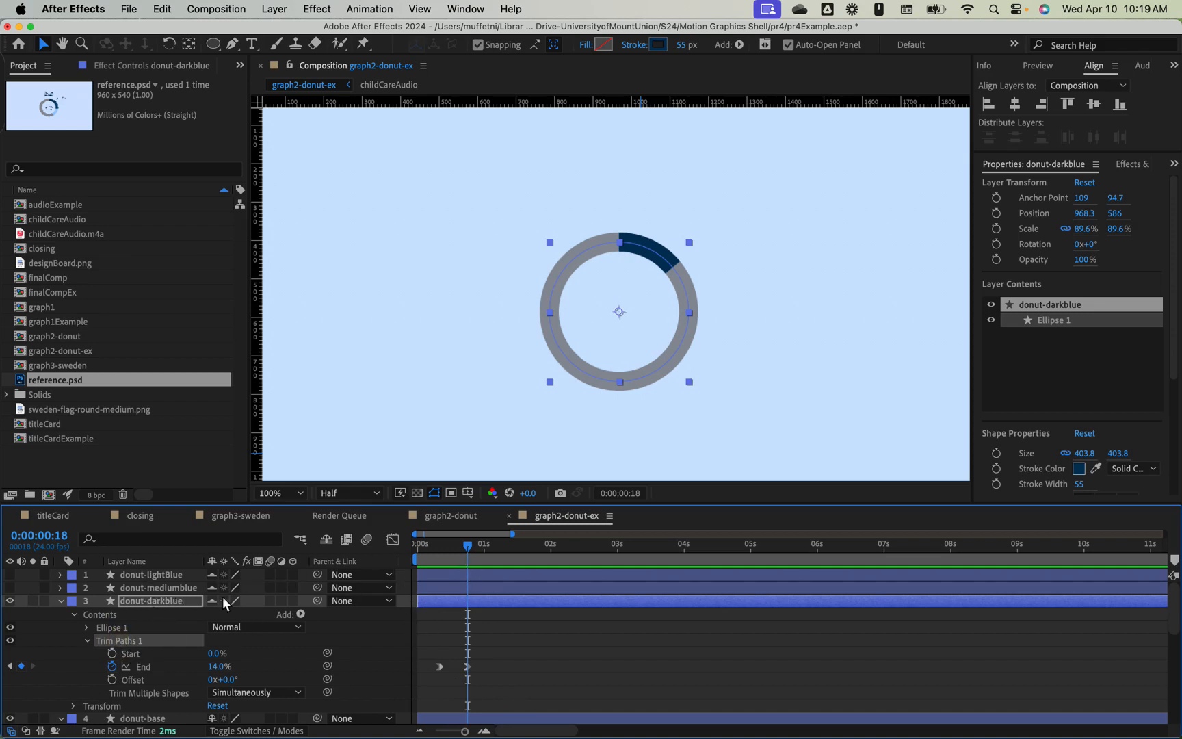
{"action": "left_click", "coordinate": [173, 585]}
{"action": "left_click", "coordinate": [173, 576]}
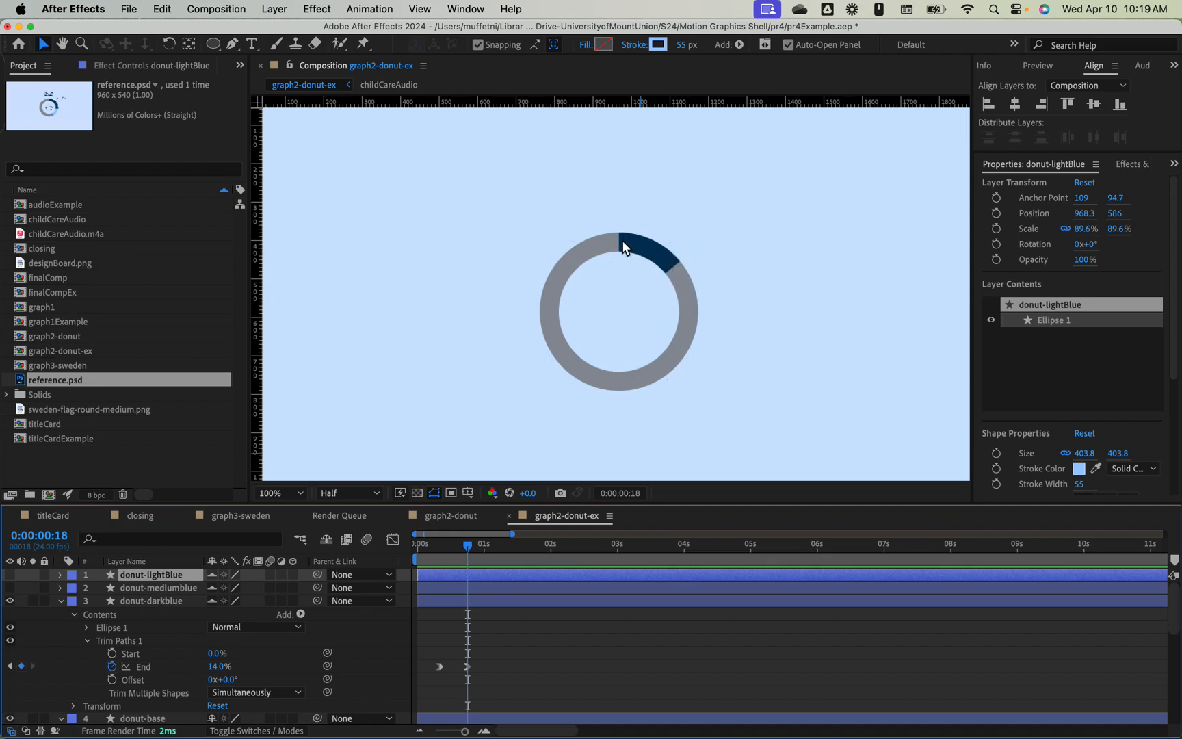
{"action": "left_click", "coordinate": [192, 592]}
{"action": "left_click", "coordinate": [207, 592]}
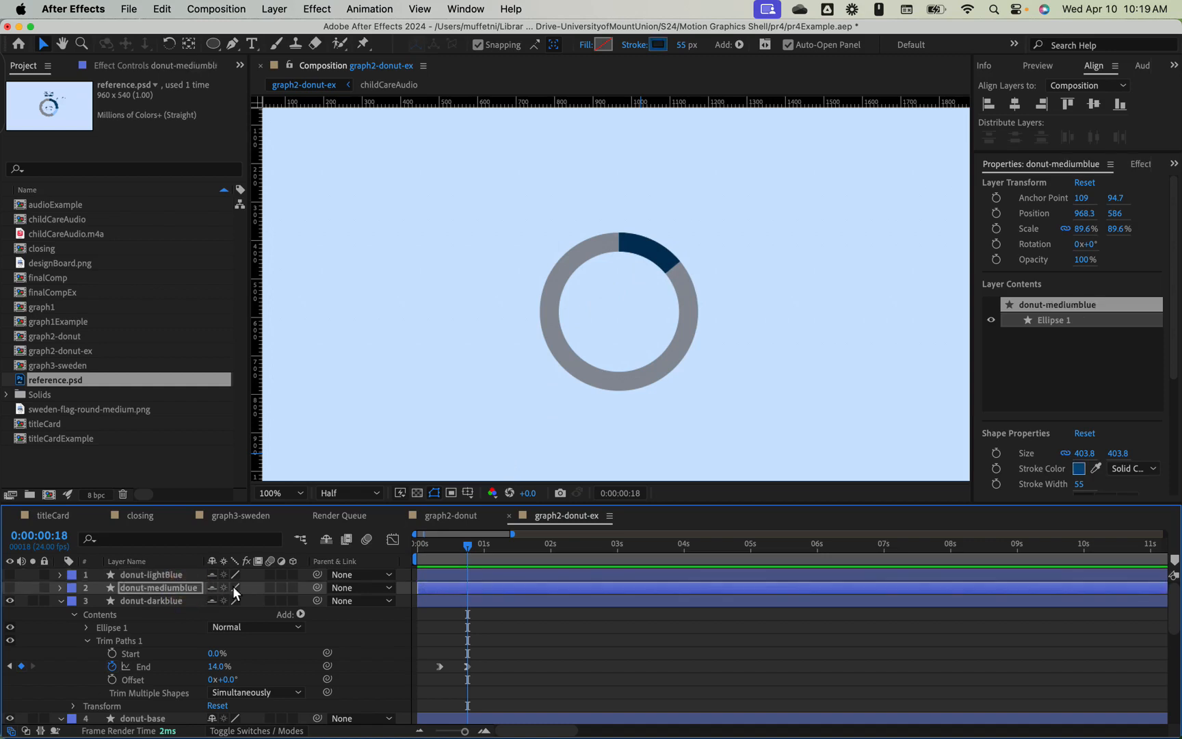
{"action": "left_click", "coordinate": [10, 587]}
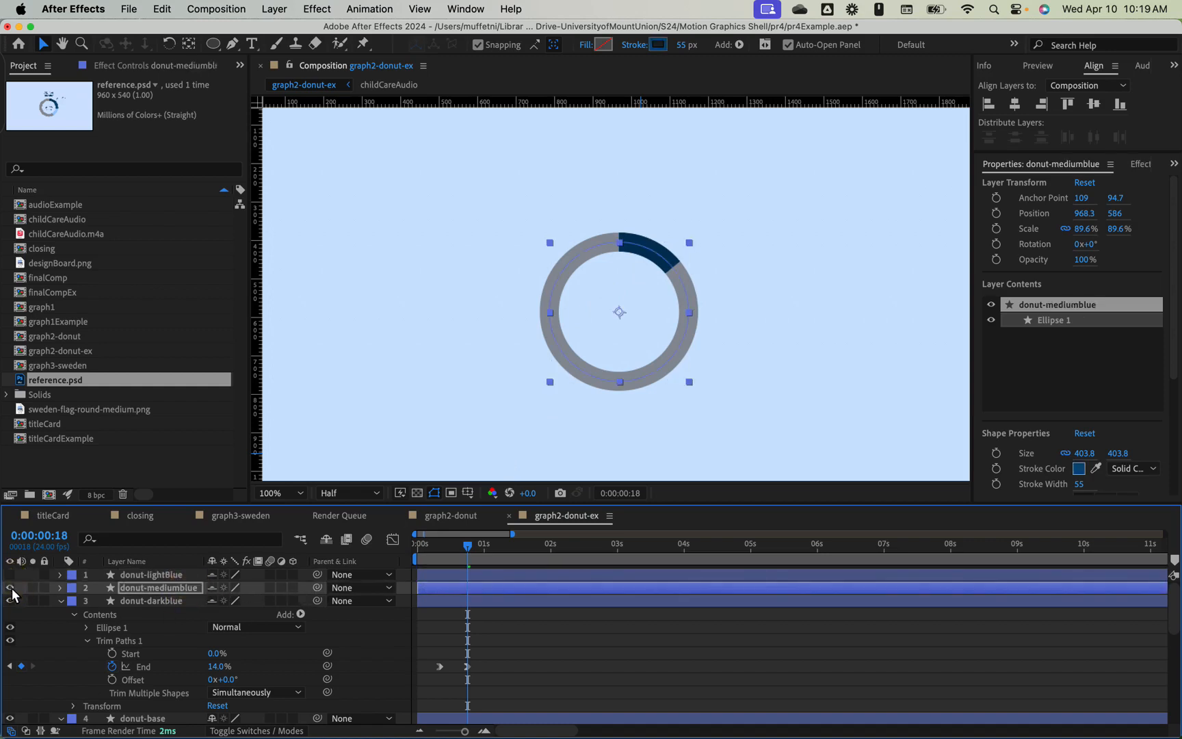
- Expand donut-mediumblue down to its Trim Paths 1 settings and scrub to 0:00:01:05 to inspect the medium blue reveal
{"action": "left_click", "coordinate": [61, 588]}
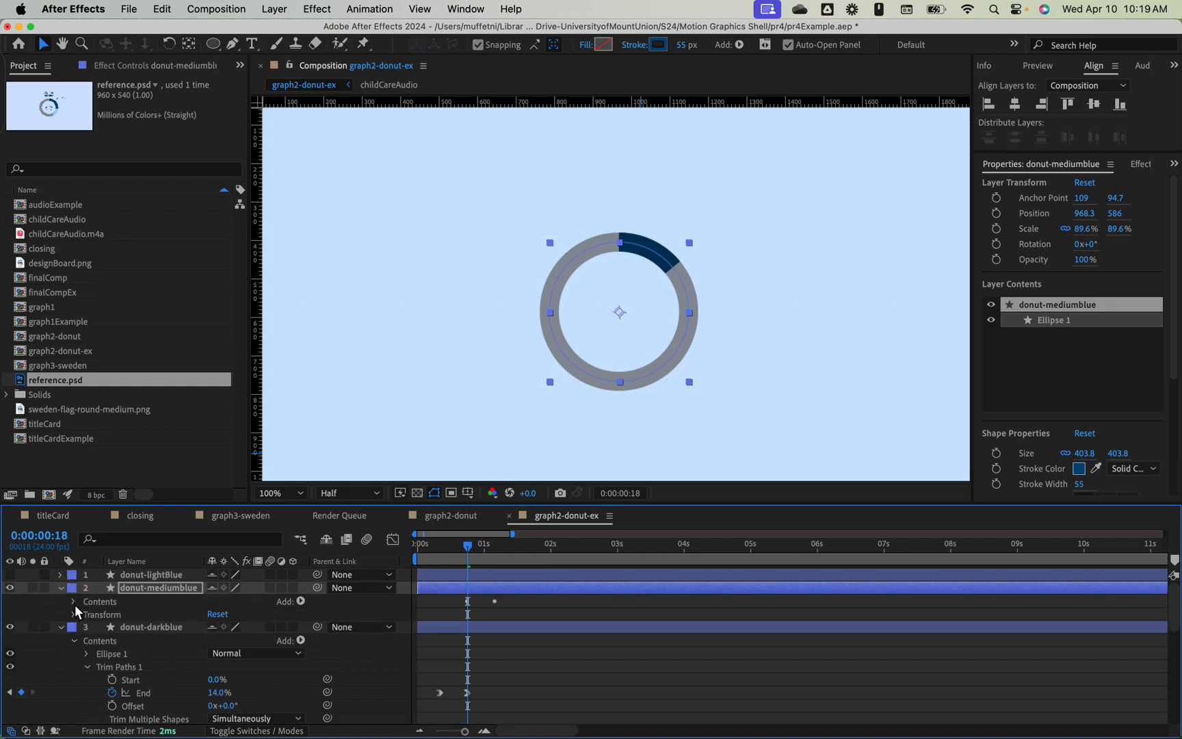
{"action": "left_click", "coordinate": [71, 601]}
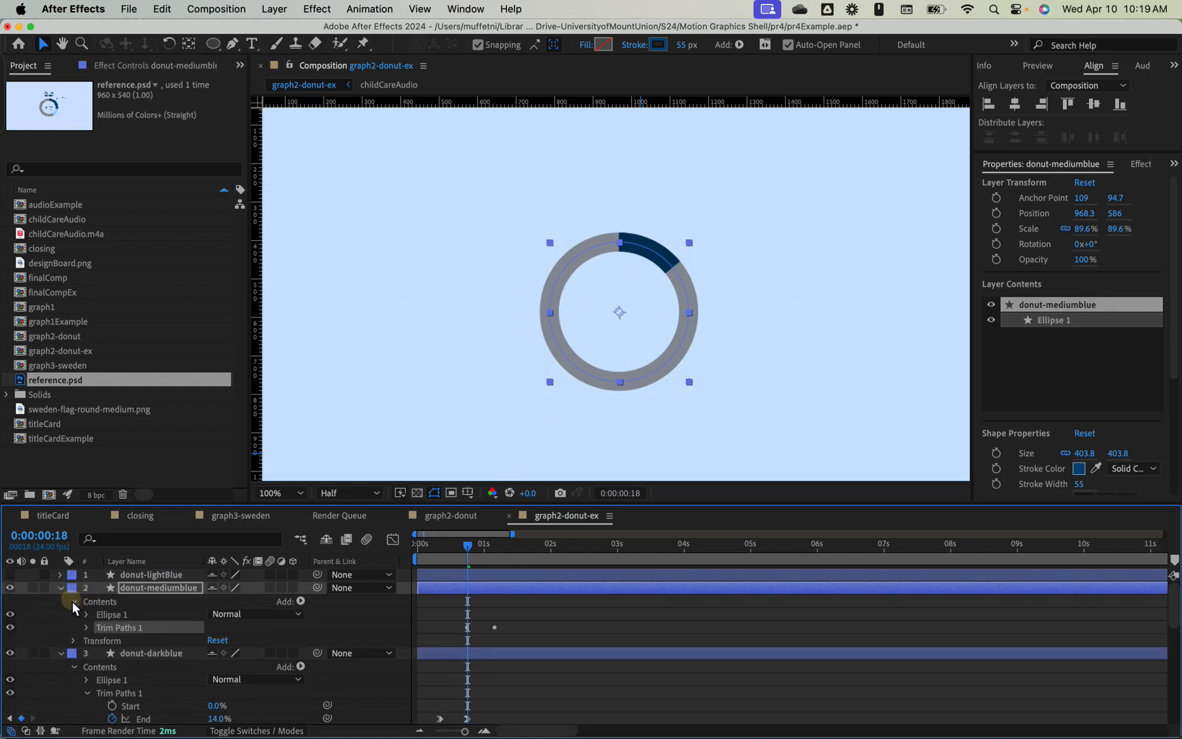
{"action": "left_click", "coordinate": [478, 544]}
{"action": "mouse_move", "coordinate": [479, 542]}
{"action": "left_mouse_down"}
{"action": "mouse_move", "coordinate": [500, 547]}
{"action": "mouse_move", "coordinate": [444, 538]}
{"action": "mouse_move", "coordinate": [499, 549]}
{"action": "left_mouse_up"}
{"action": "scroll", "coordinate": [504, 583], "scroll_direction": "down", "scroll_amount": 3}
{"action": "scroll", "coordinate": [504, 583], "scroll_direction": "up", "scroll_amount": 3}
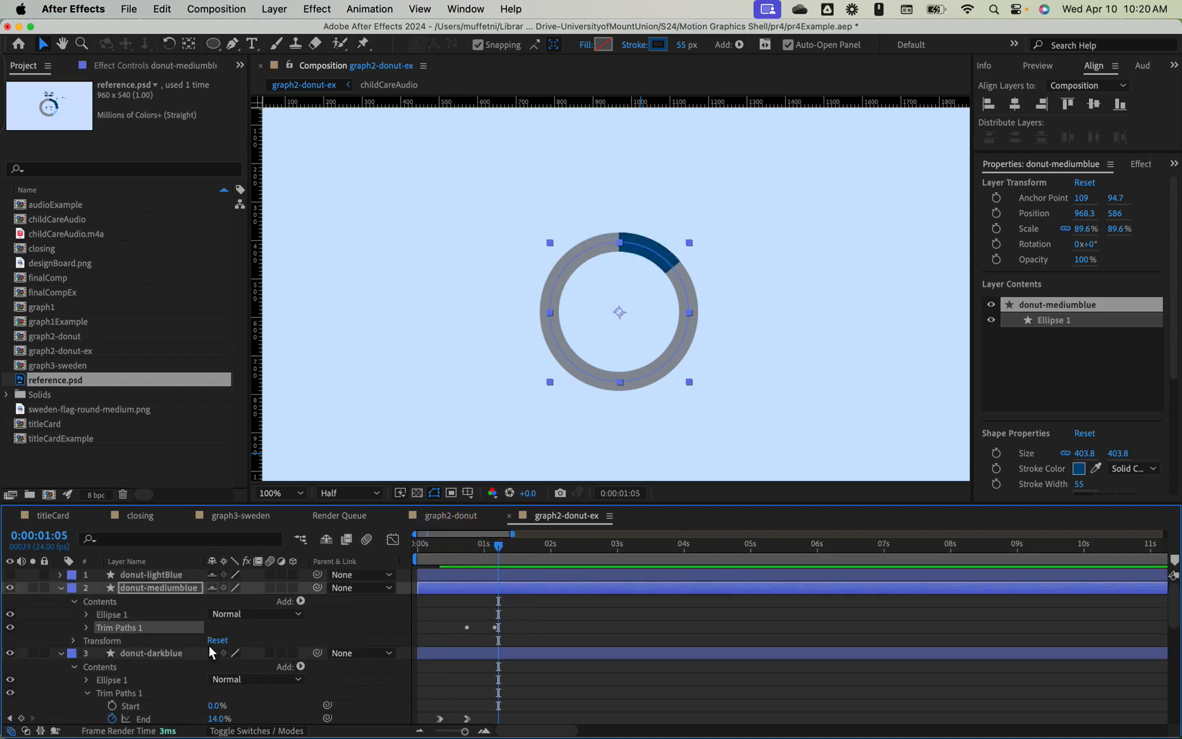
{"action": "left_click", "coordinate": [87, 627]}
- Move the current time to 0:00:01:04 and set donut-mediumblue's rotation to 360*.14, giving 50.4°
{"action": "left_click", "coordinate": [160, 579]}
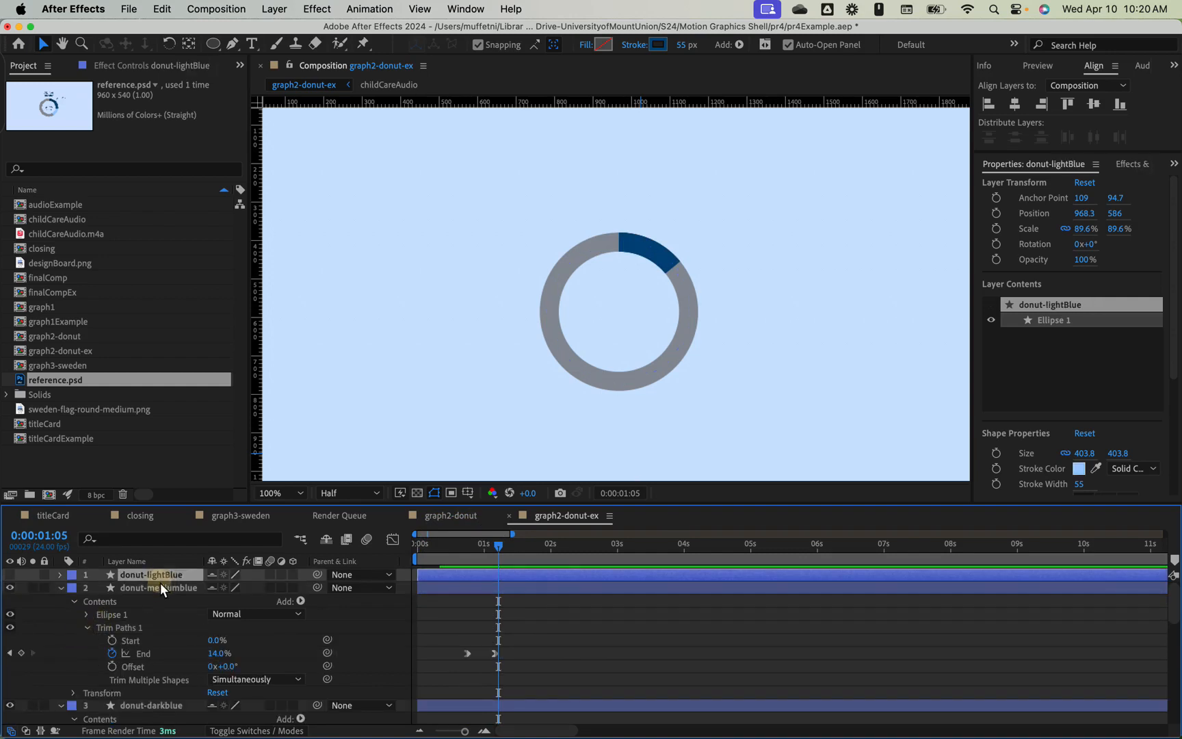
{"action": "left_click", "coordinate": [157, 590]}
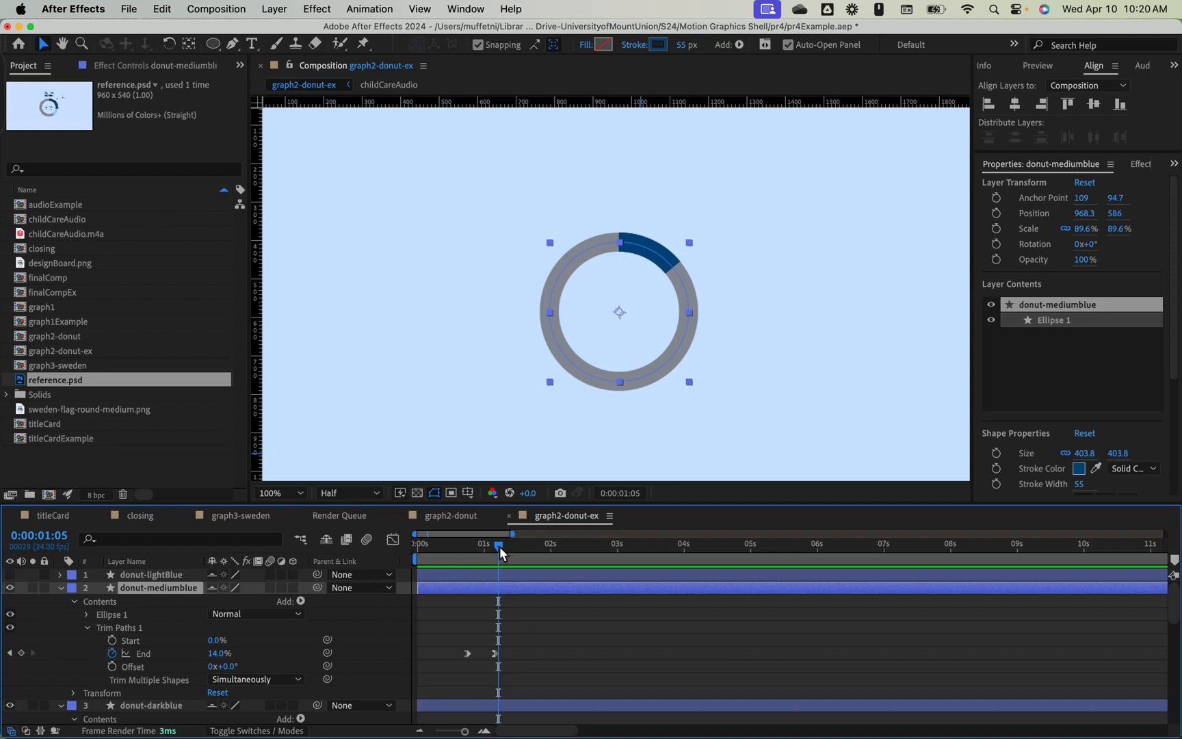
{"action": "mouse_move", "coordinate": [499, 546]}
{"action": "left_mouse_down"}
{"action": "mouse_move", "coordinate": [486, 547]}
{"action": "mouse_move", "coordinate": [496, 548]}
{"action": "left_mouse_up"}
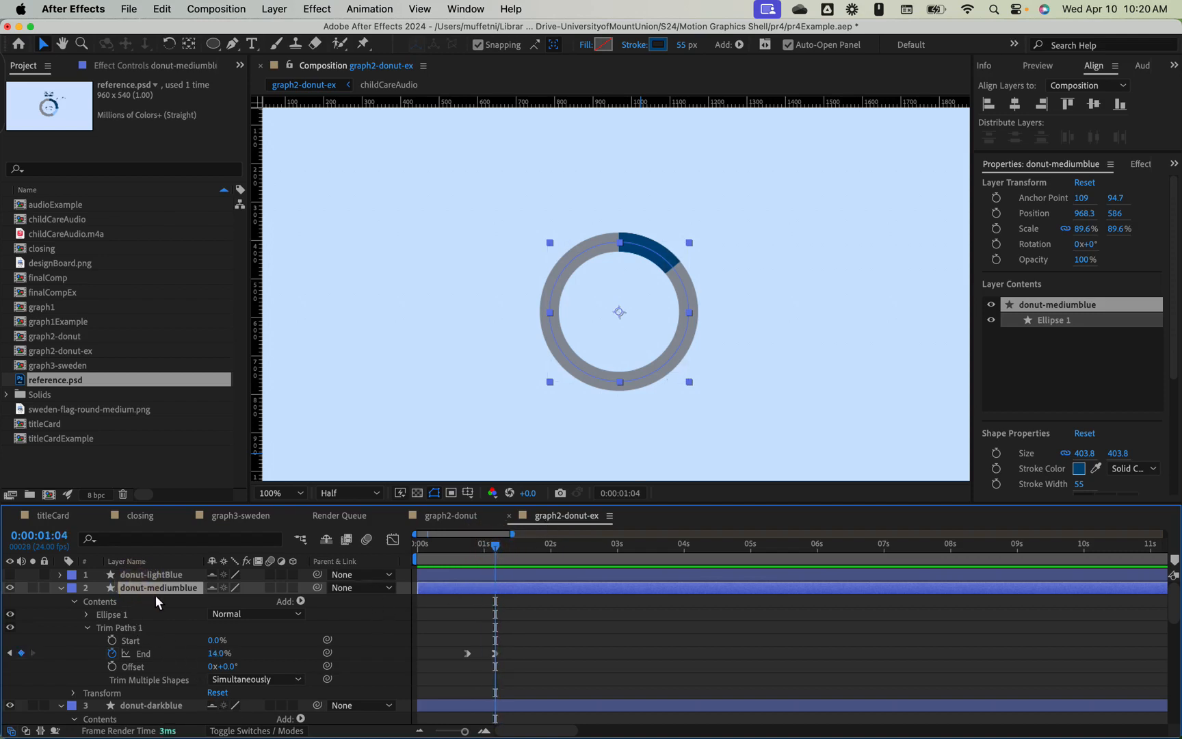
{"action": "key", "text": "r"}
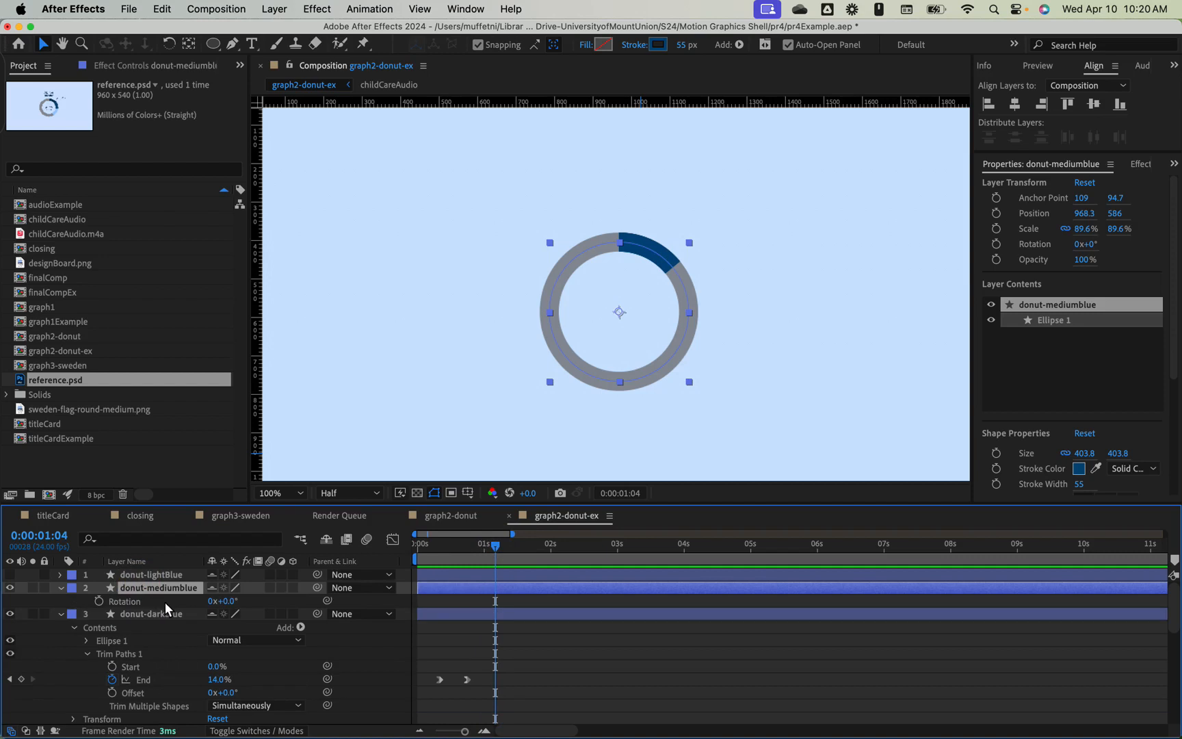
{"action": "left_click", "coordinate": [224, 601]}
{"action": "type", "text": "360"}
{"action": "type", "text": "°"}
{"action": "key", "text": "BackSpace"}
{"action": "type", "text": "*14"}
{"action": "key", "text": "Return"}
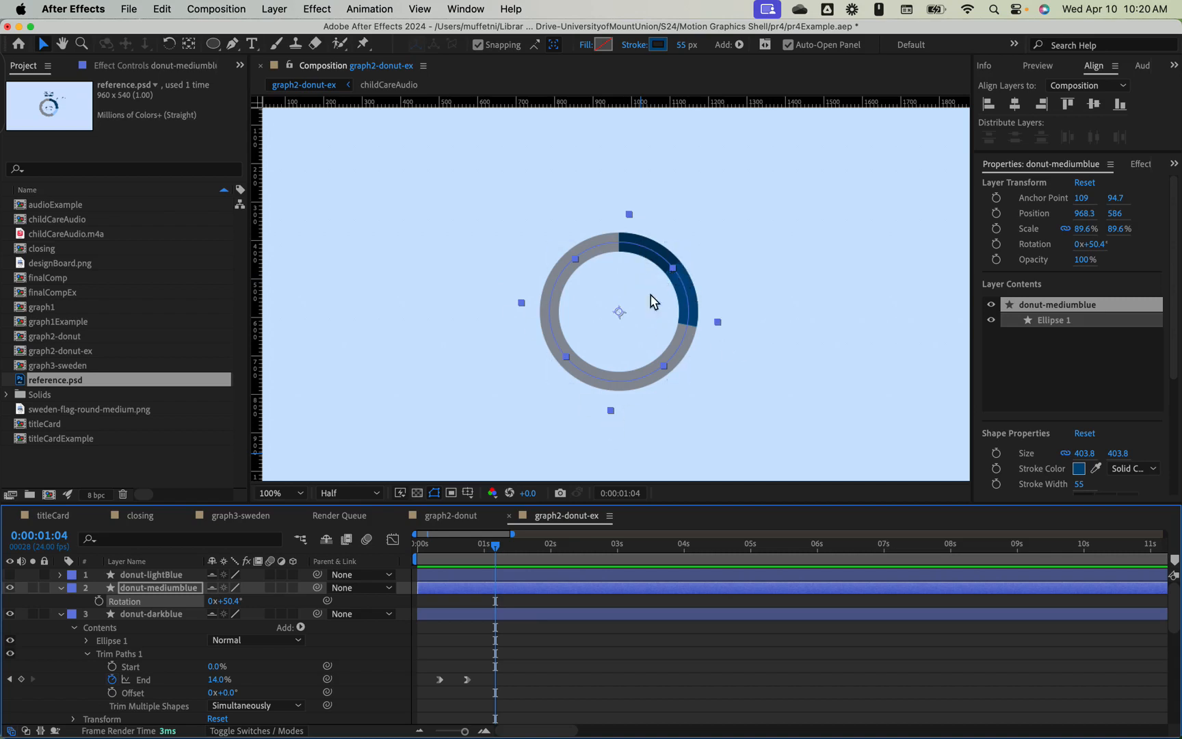
- Paste the copied Trim Paths 1 onto donut-lightBlue at 0:00:01:04 and make the layer visible with the time at 0:00:01:12
{"action": "left_click", "coordinate": [153, 574]}
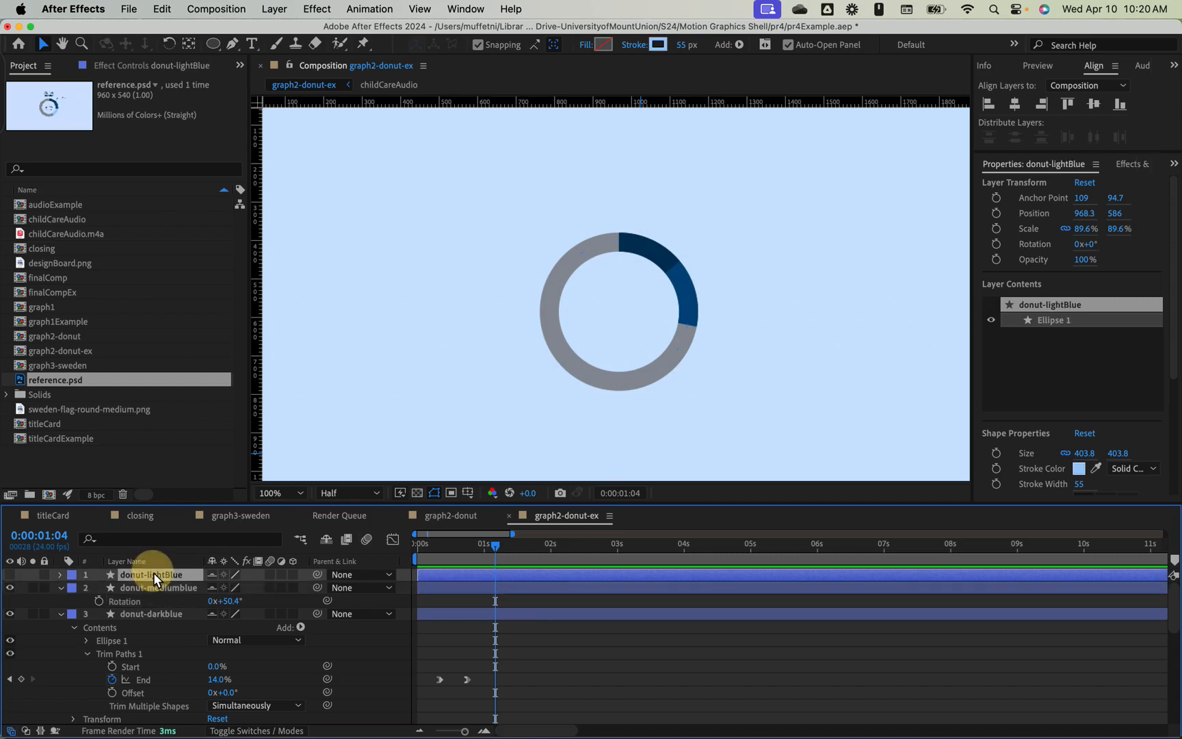
{"action": "left_click", "coordinate": [60, 575]}
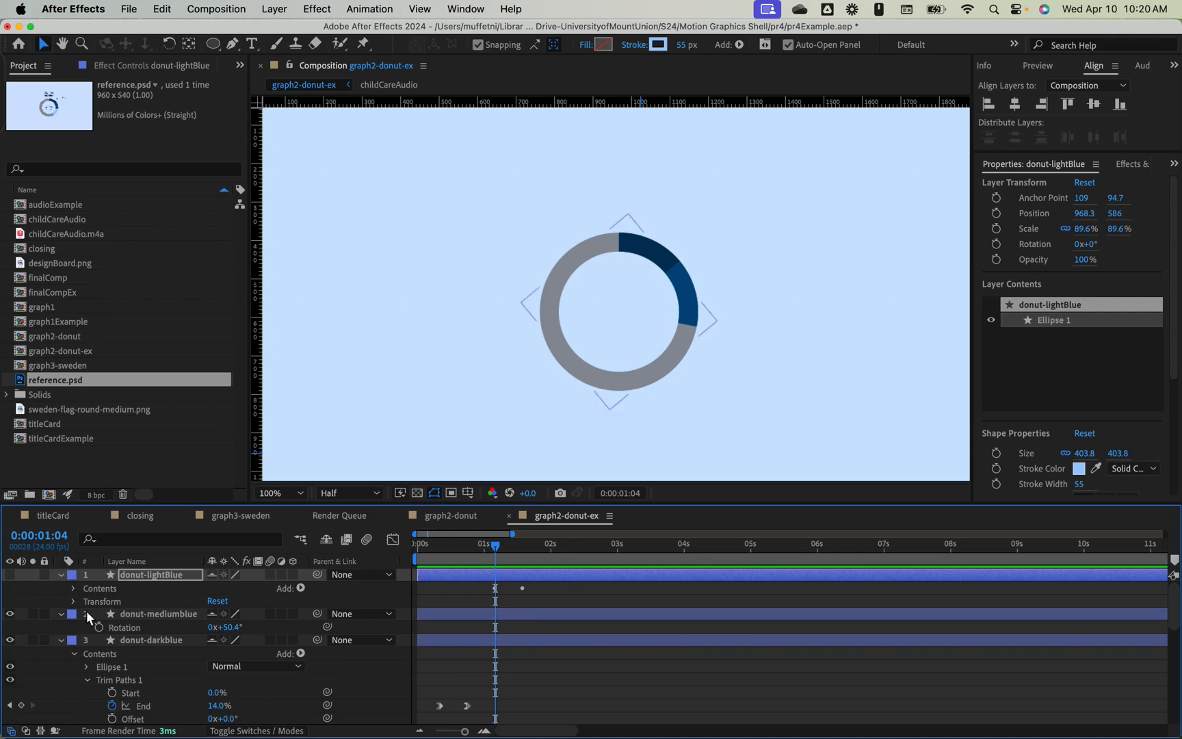
{"action": "left_click", "coordinate": [73, 602]}
{"action": "left_click", "coordinate": [73, 602]}
{"action": "left_click", "coordinate": [74, 588]}
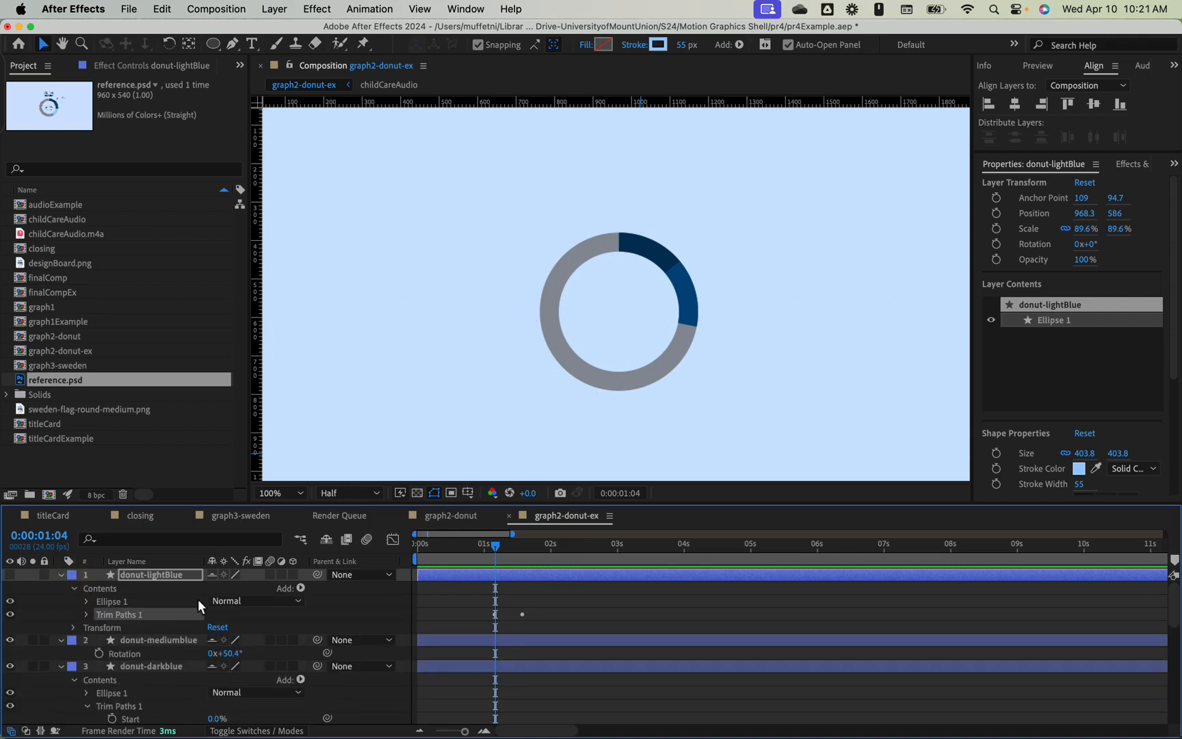
{"action": "left_click_drag", "start_coordinate": [496, 546], "coordinate": [516, 546]}
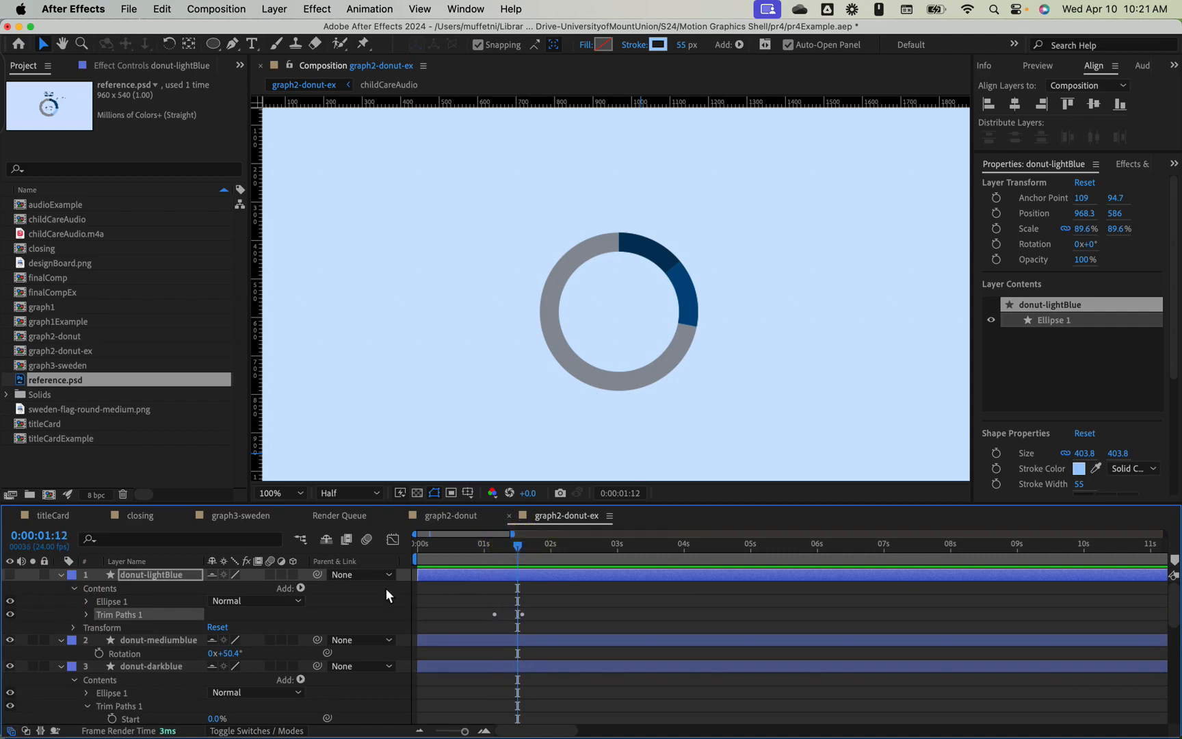
{"action": "left_click", "coordinate": [10, 574]}
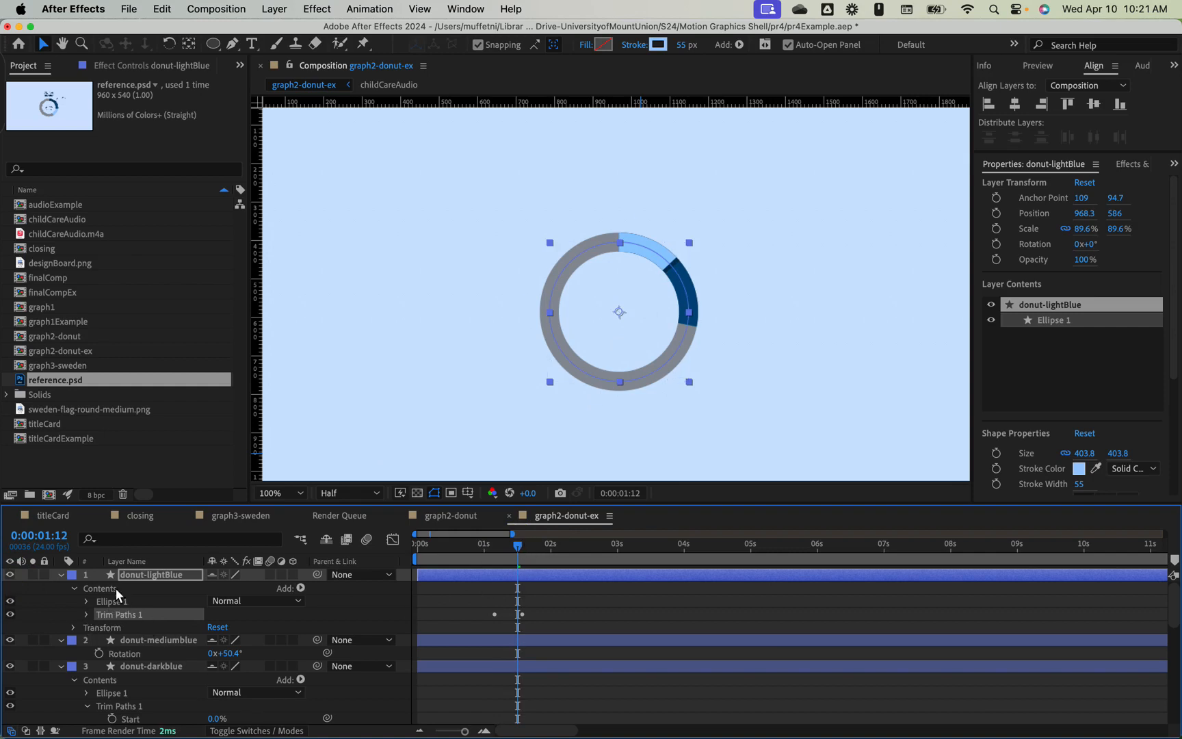
- Set donut-lightBlue's rotation to 360*.28, giving 100.8°
{"action": "left_click", "coordinate": [153, 574]}
{"action": "key", "text": "r"}
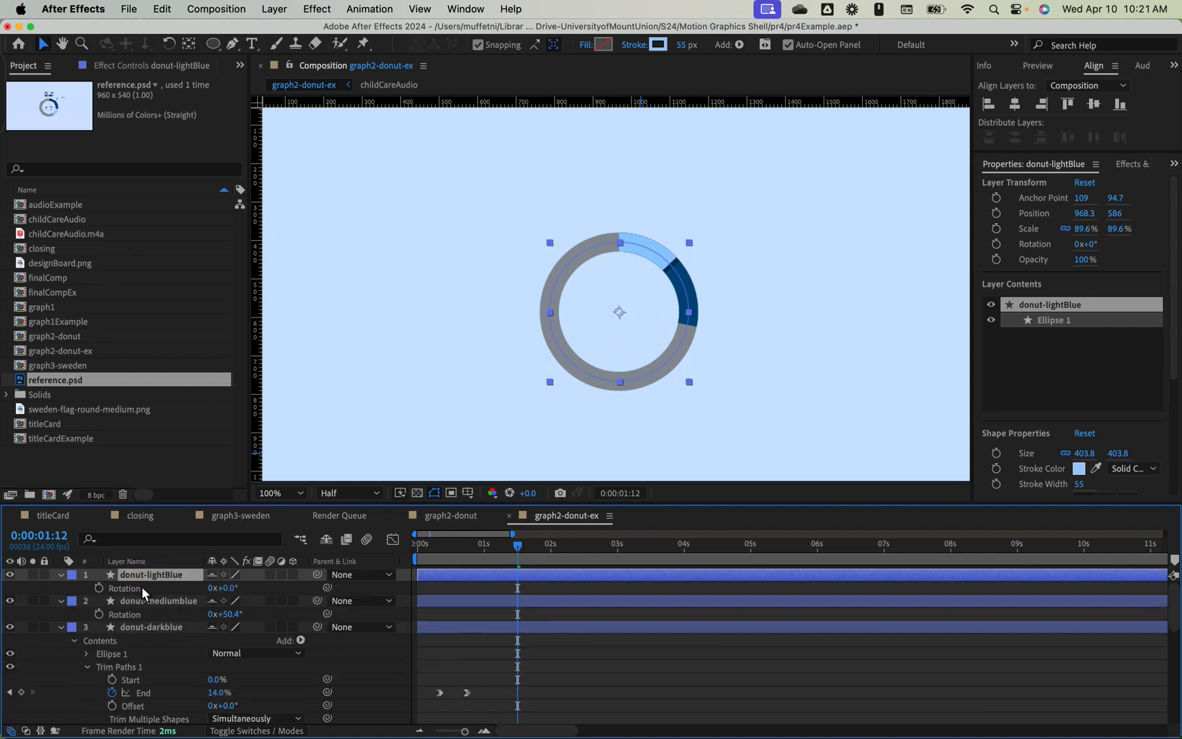
{"action": "left_click", "coordinate": [228, 590]}
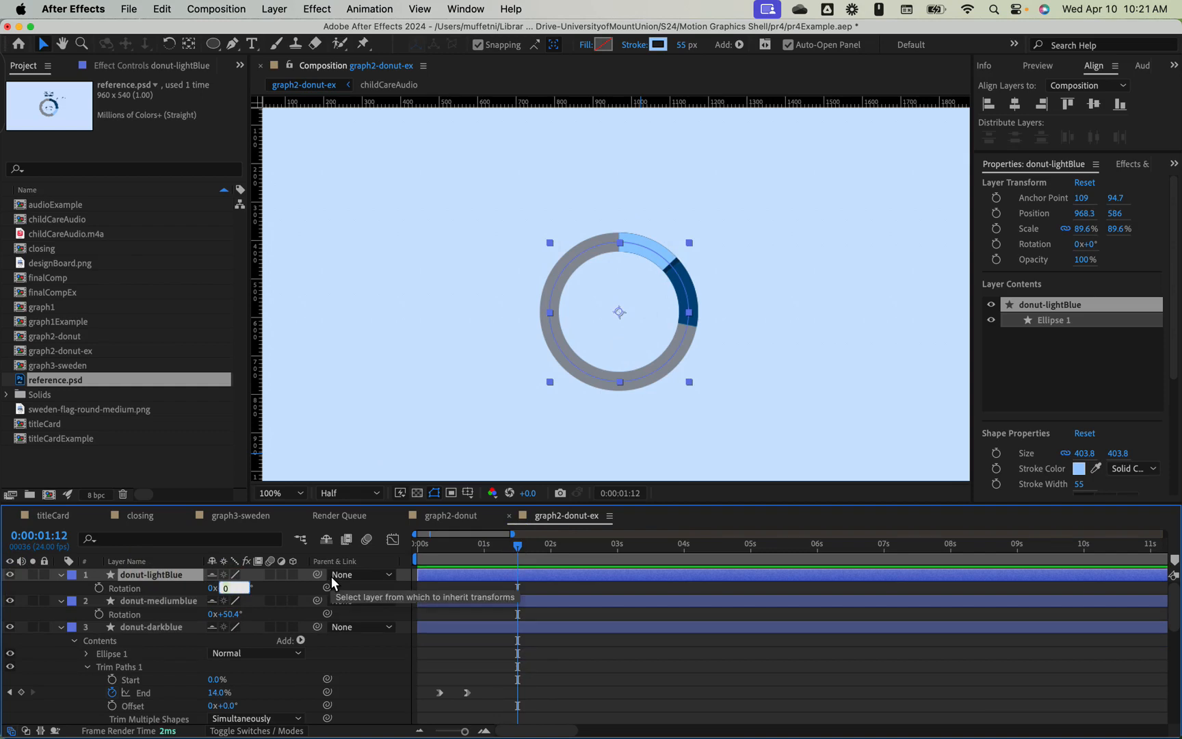
{"action": "type", "text": "360"}
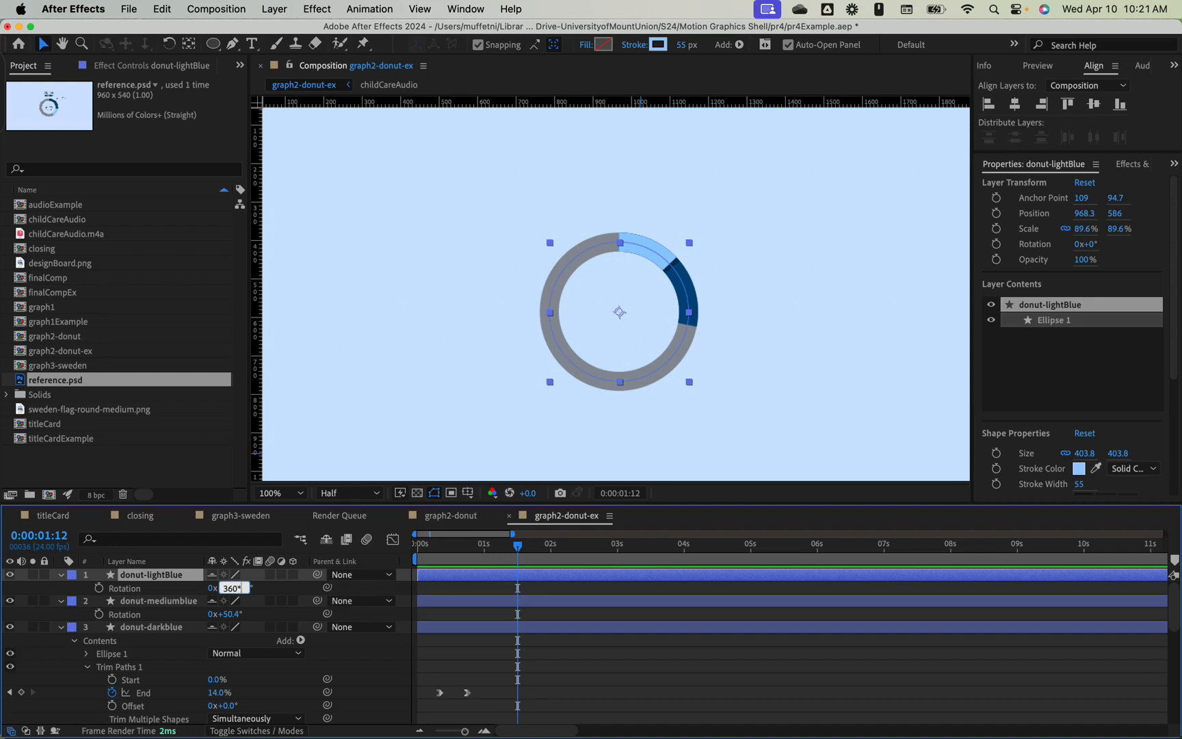
{"action": "type", "text": "*.28"}
{"action": "key", "text": "Return"}
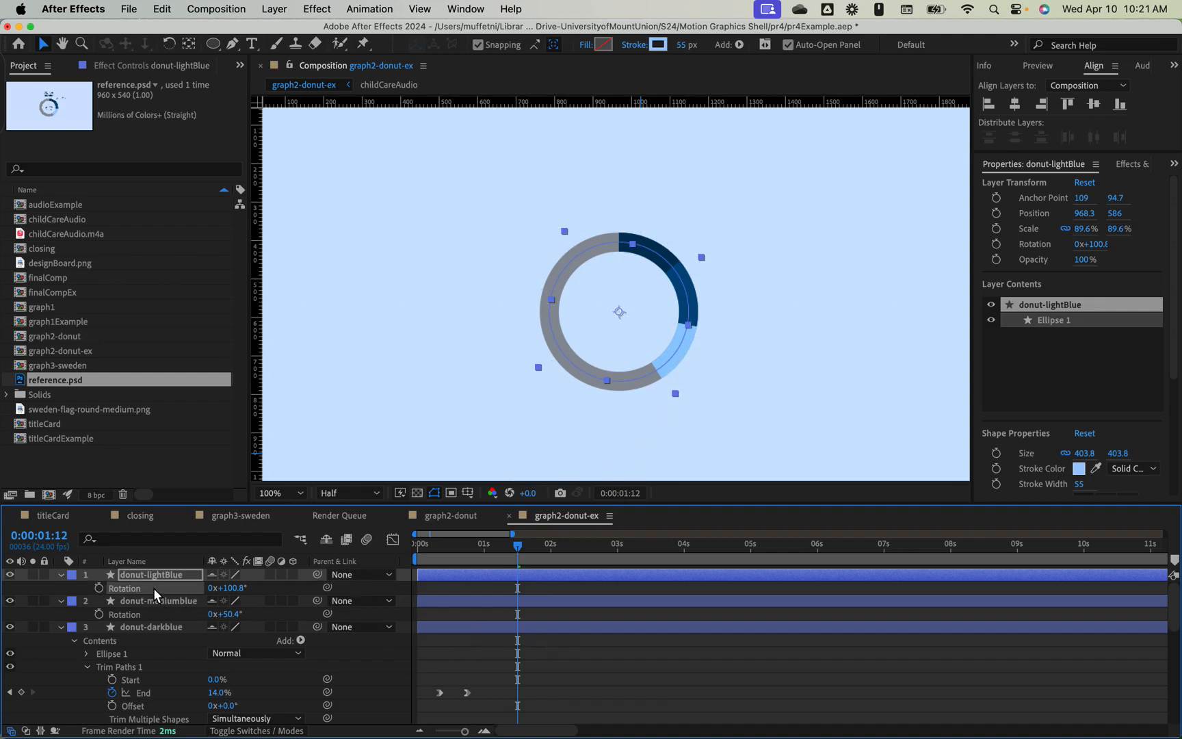
- Collapse the expanded properties of donut-lightBlue and donut-darkblue in the layer list
{"action": "key", "text": "u"}
{"action": "key", "text": "u"}
{"action": "left_click", "coordinate": [180, 562]}
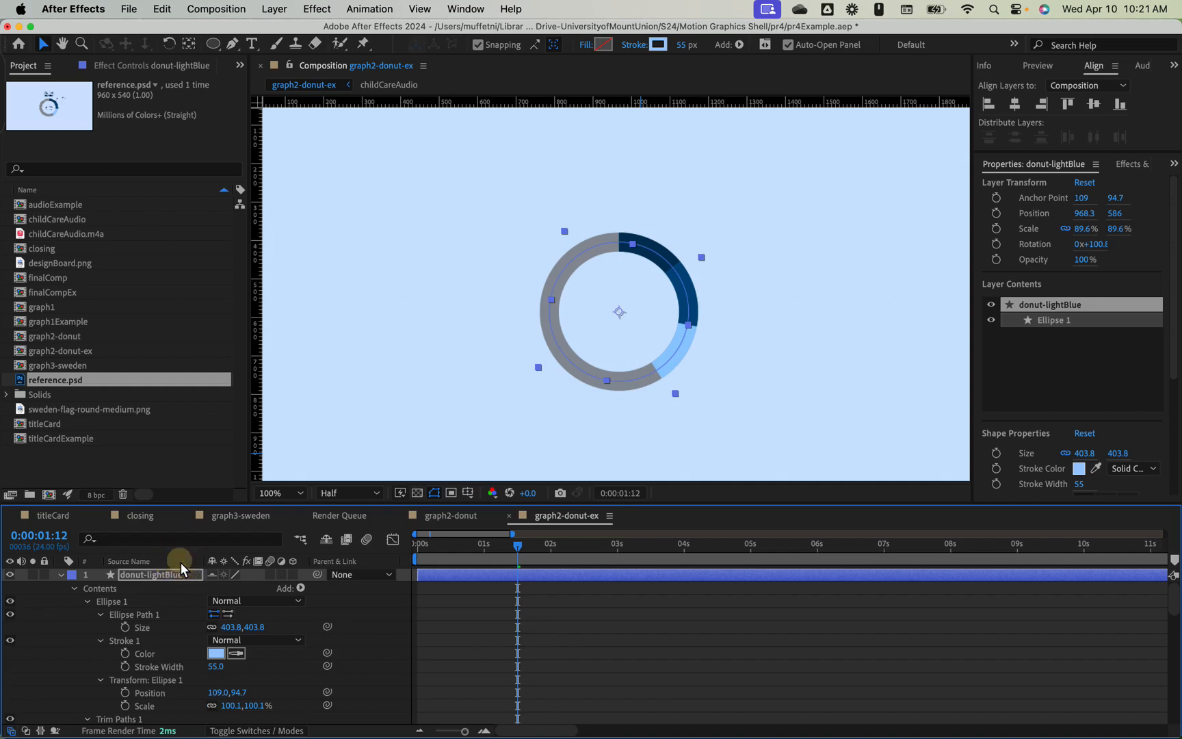
{"action": "left_click", "coordinate": [173, 611]}
{"action": "key", "text": "u"}
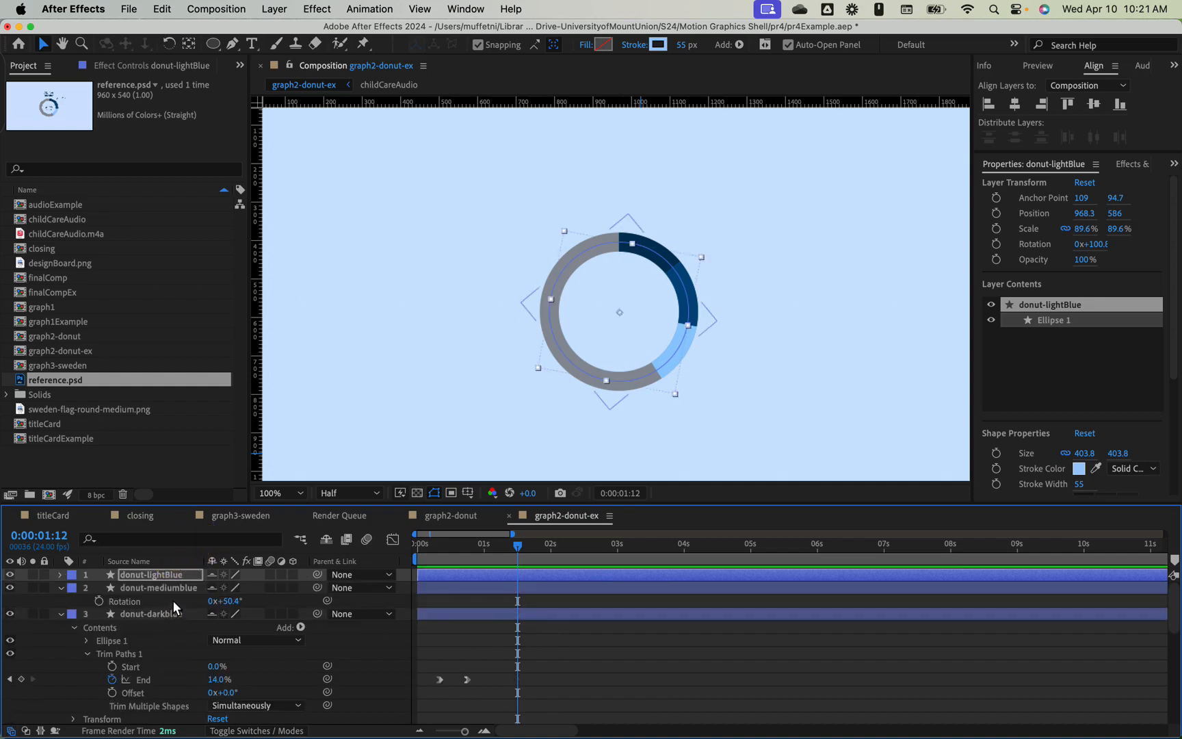
{"action": "left_click", "coordinate": [154, 614]}
{"action": "key", "text": "u"}
{"action": "left_click", "coordinate": [166, 565]}
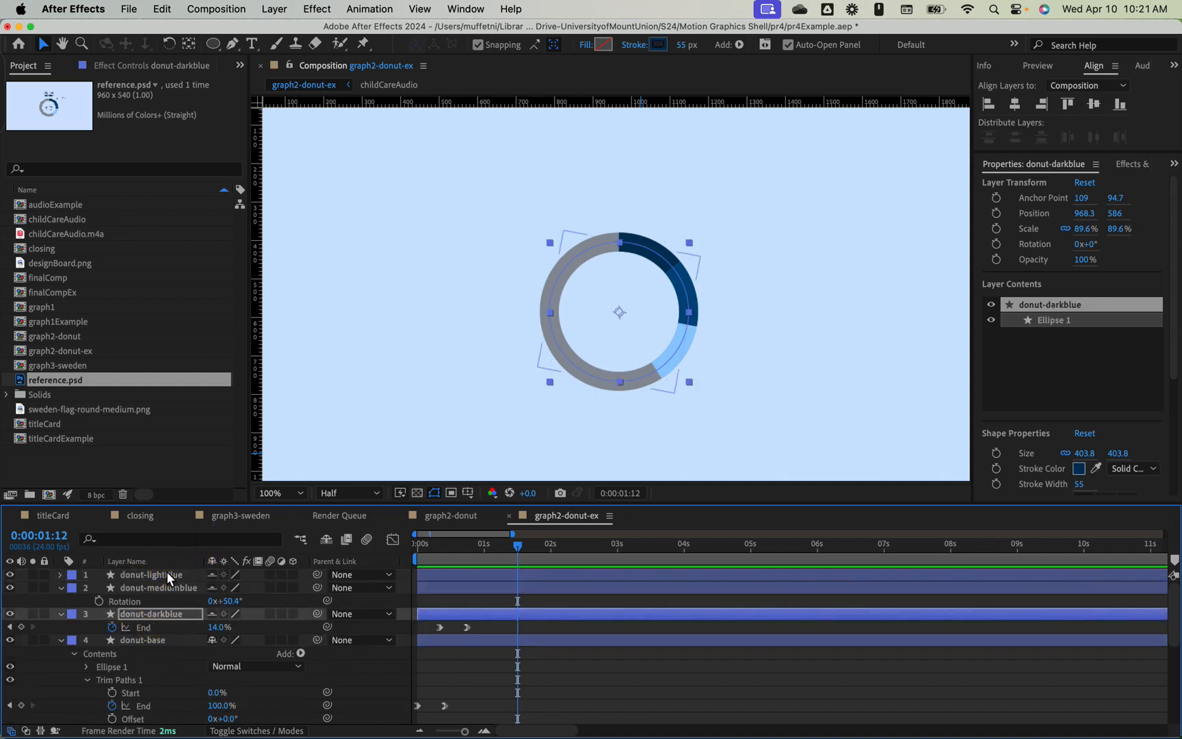
{"action": "key", "text": "u"}
{"action": "key", "text": "u"}
{"action": "key", "text": "u"}
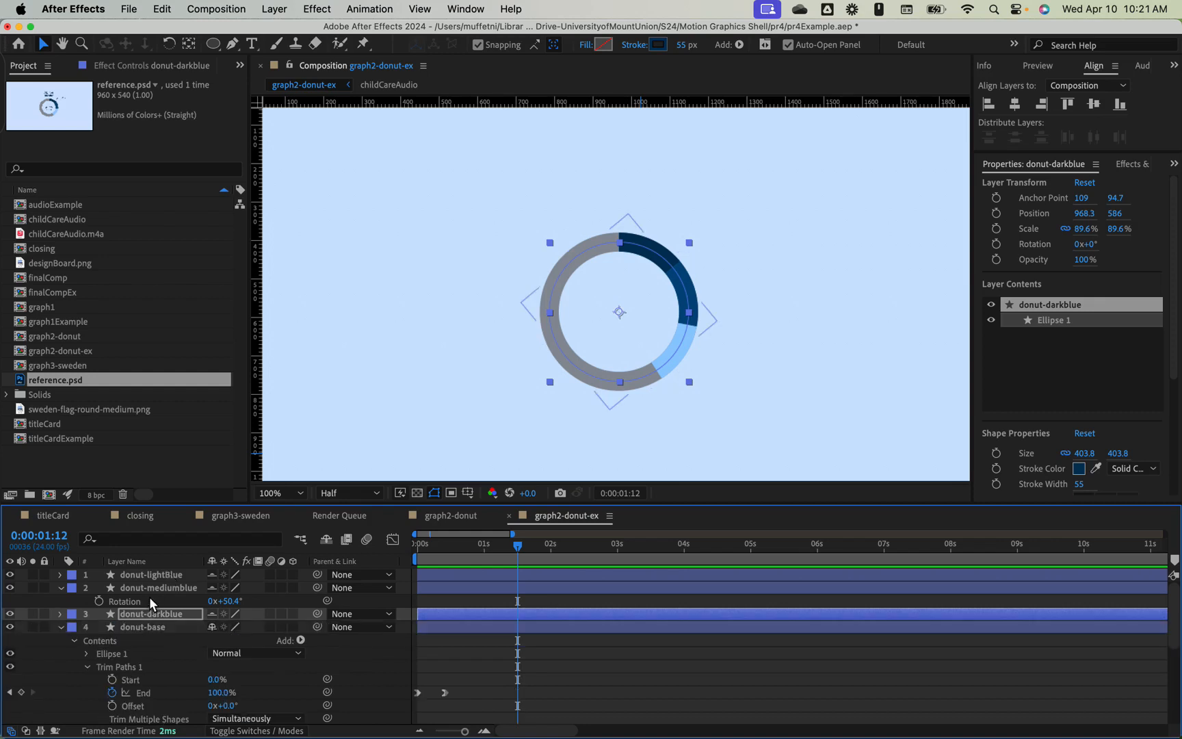
- Collapse the expanded properties of donut-mediumblue and donut-base in the layer list
{"action": "left_click", "coordinate": [153, 587]}
{"action": "key", "text": "u"}
{"action": "key", "text": "u"}
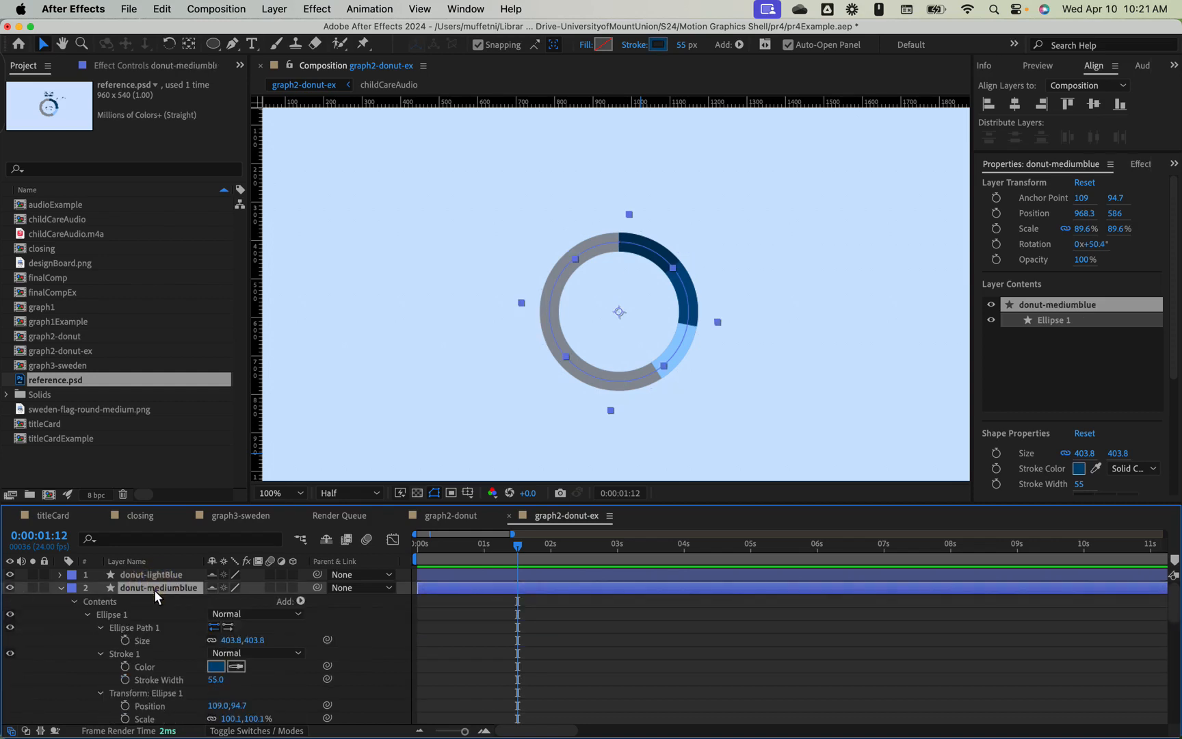
{"action": "key", "text": "u"}
{"action": "left_click", "coordinate": [135, 613]}
{"action": "key", "text": "u"}
{"action": "key", "text": "u"}
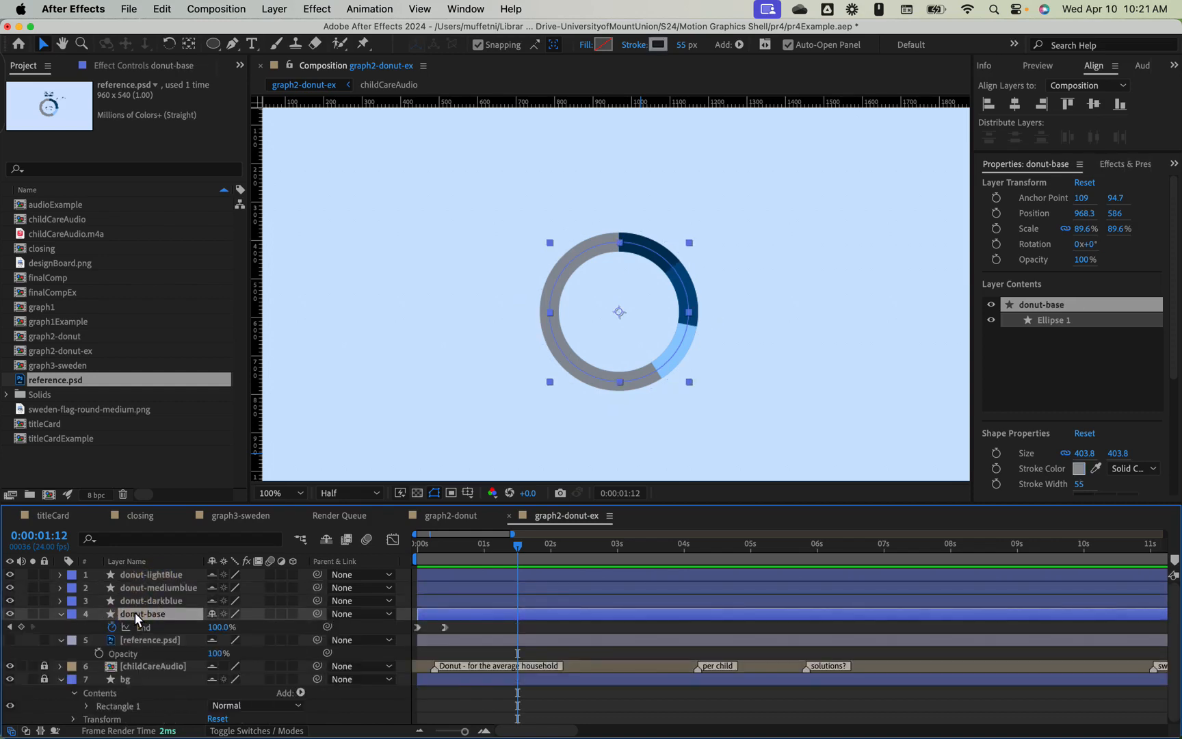
{"action": "key", "text": "u"}
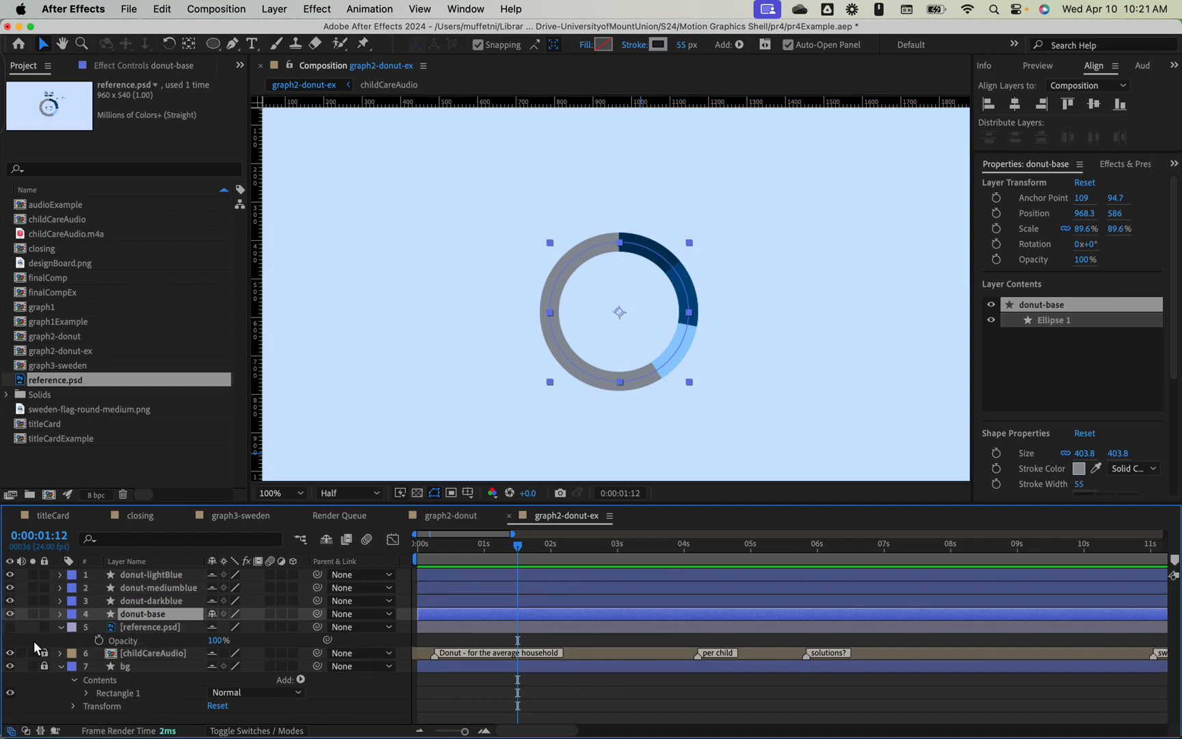
- Turn off the shy setting for donut-darkblue, donut-mediumblue and donut-lightBlue, and hide all shy layers so only the four donut layers are listed
{"action": "left_click", "coordinate": [212, 597]}
{"action": "left_click", "coordinate": [215, 589]}
{"action": "left_click", "coordinate": [215, 575]}
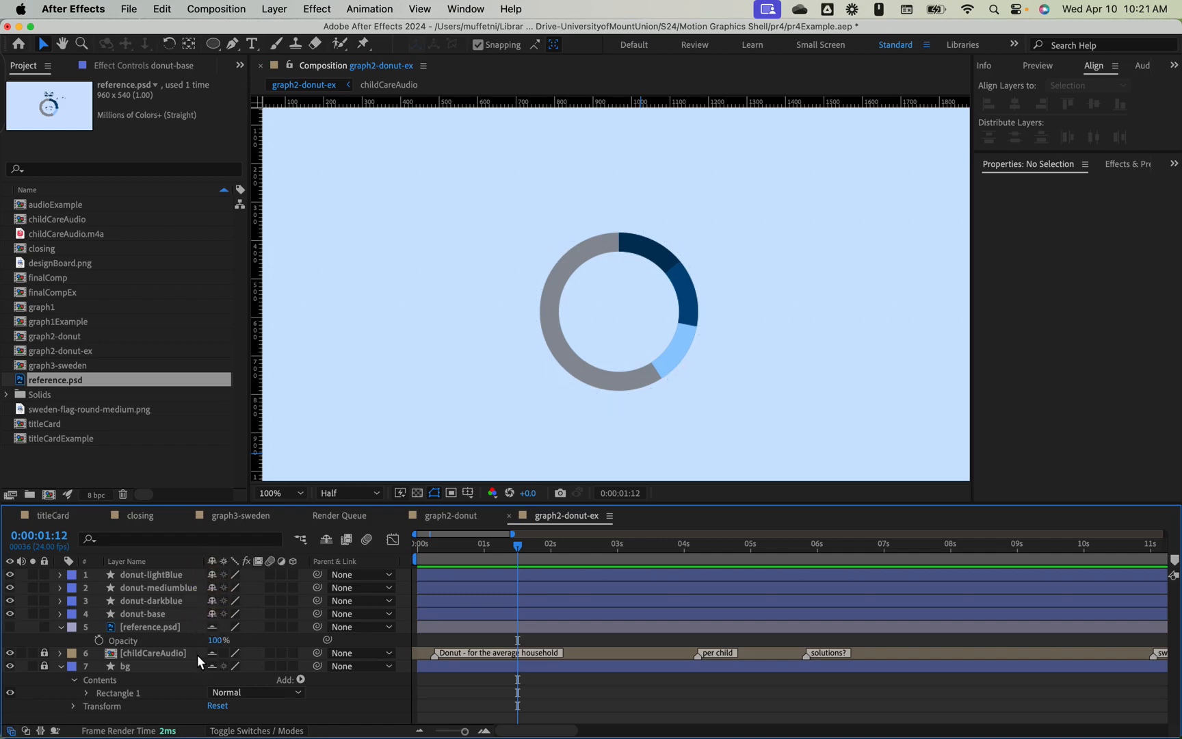
{"action": "left_click", "coordinate": [327, 540]}
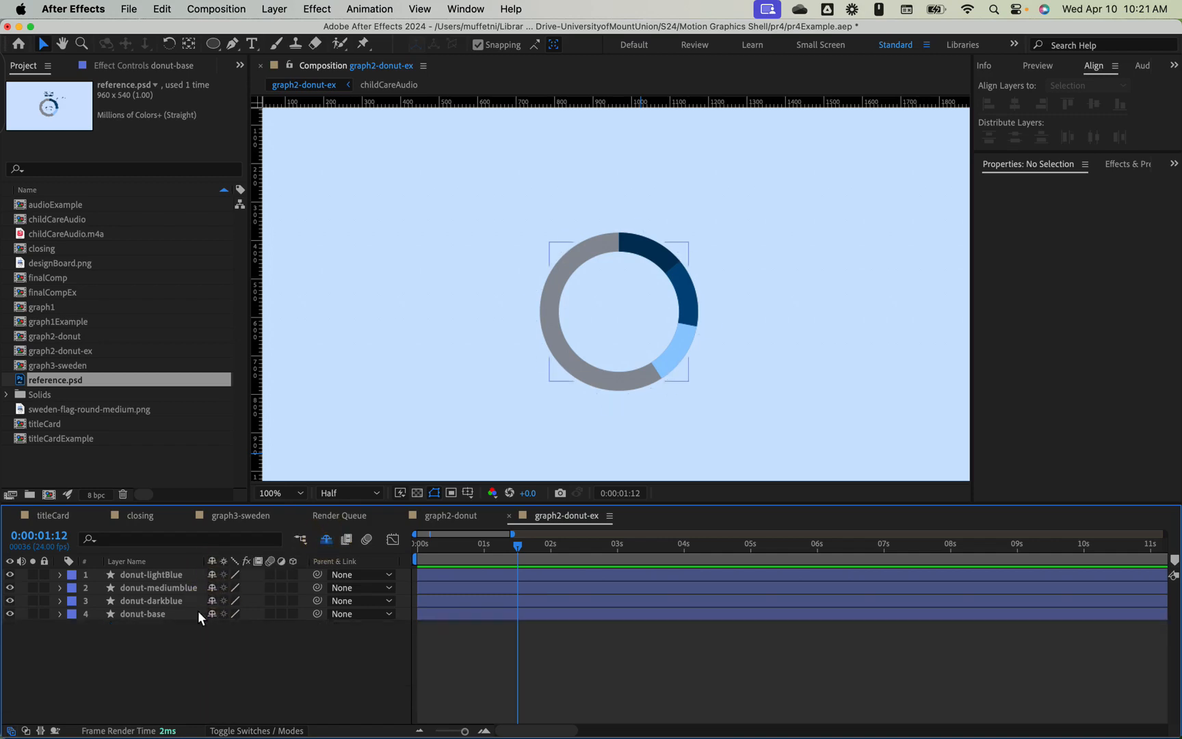
- Show only the keyframed End properties of all four donut layers in the timeline, and leave the layers deselected
{"action": "left_click", "coordinate": [167, 615]}
{"action": "left_click", "coordinate": [188, 573], "text": "shift"}
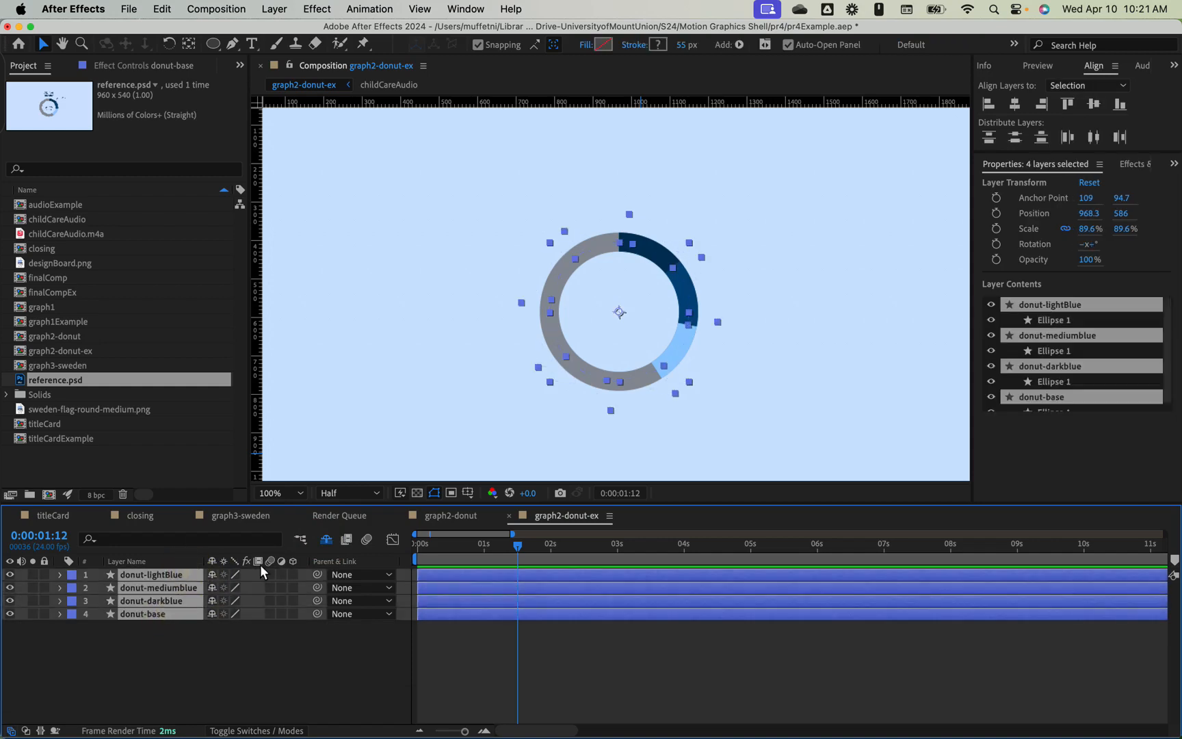
{"action": "key", "text": "u"}
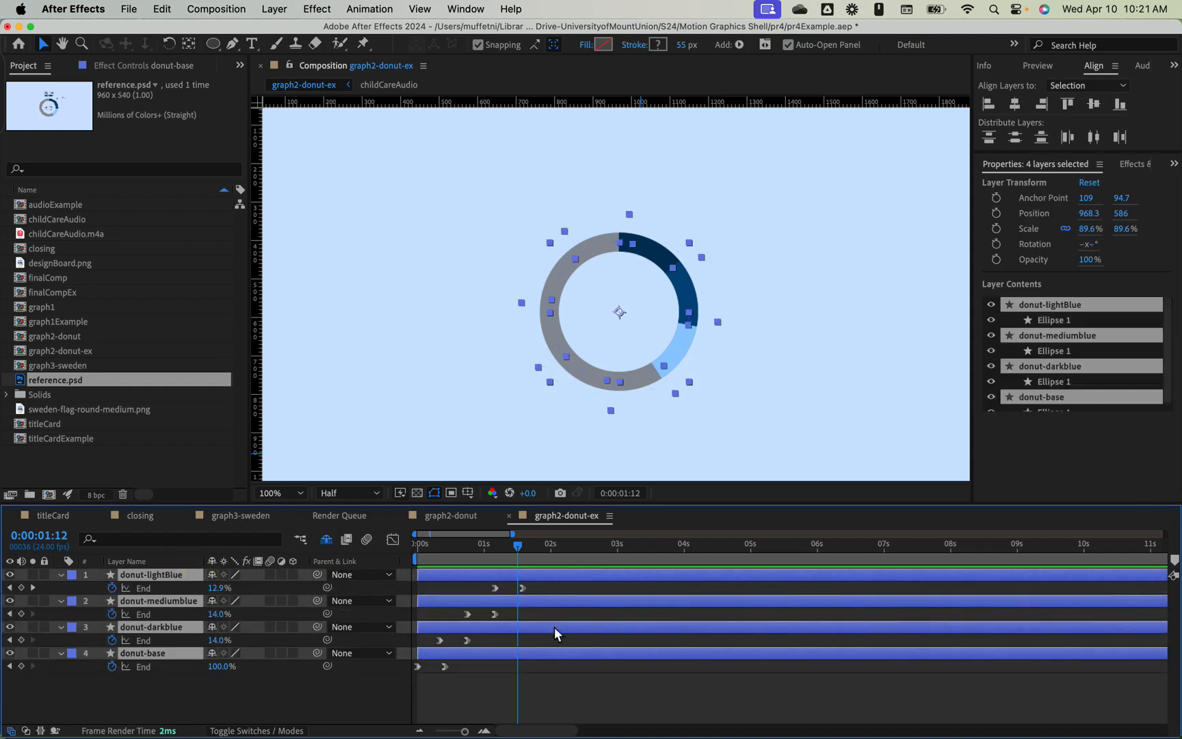
{"action": "left_click", "coordinate": [470, 669]}
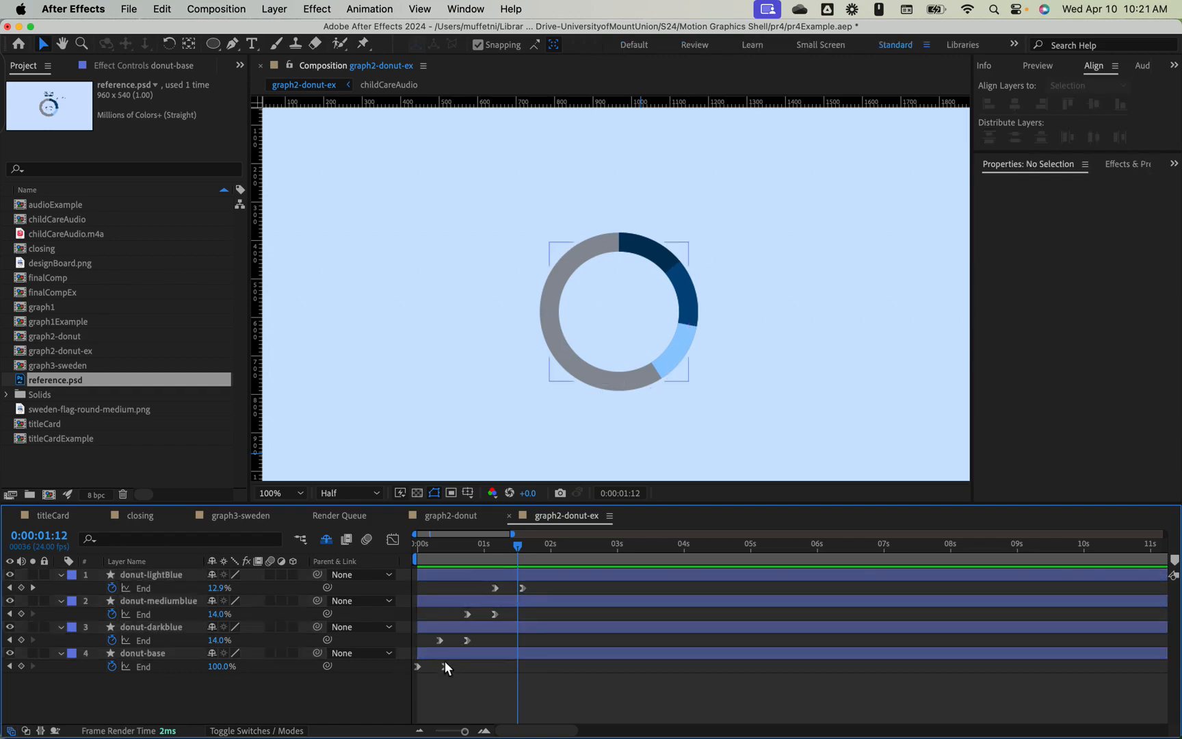
- Retime the three blue segments' End keyframes so donut-darkblue finishes at 0:21, and donut-mediumblue and donut-lightBlue each start where the preceding segment ends
{"action": "left_click_drag", "start_coordinate": [478, 636], "coordinate": [449, 644]}
{"action": "left_click_drag", "start_coordinate": [518, 544], "coordinate": [474, 564]}
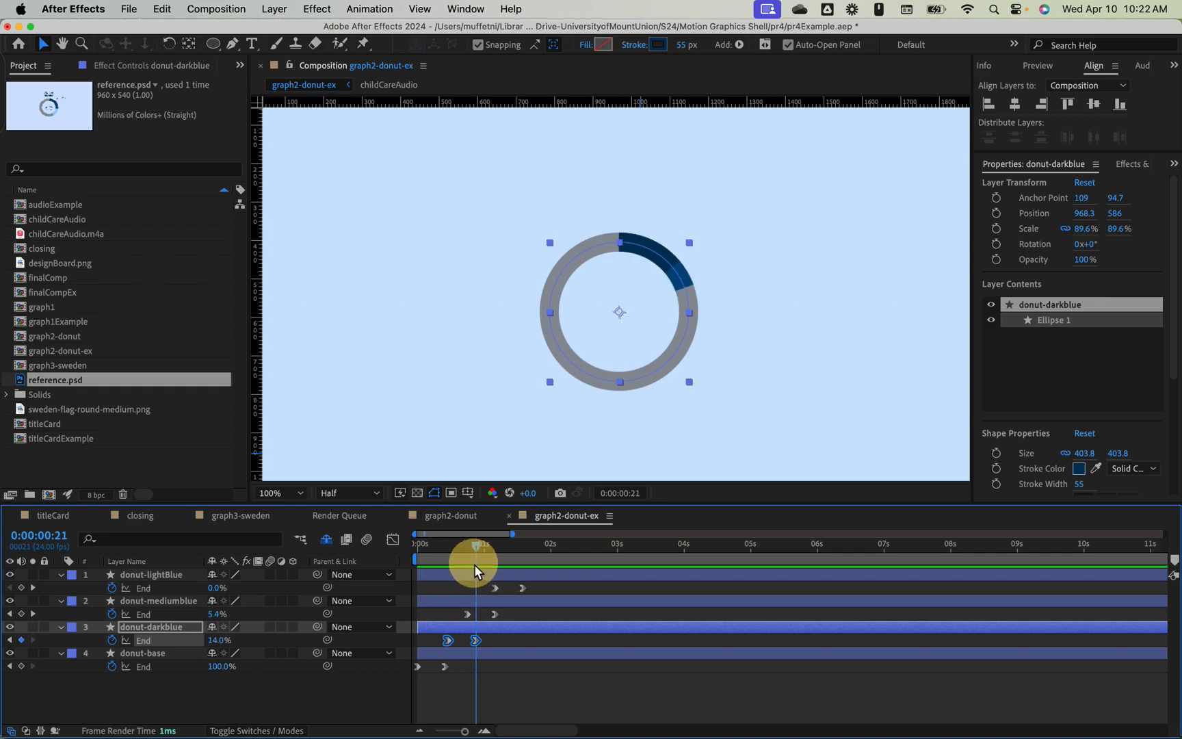
{"action": "mouse_move", "coordinate": [526, 613]}
{"action": "left_mouse_down"}
{"action": "mouse_move", "coordinate": [457, 616]}
{"action": "mouse_move", "coordinate": [505, 612]}
{"action": "left_mouse_up"}
{"action": "left_click_drag", "start_coordinate": [481, 546], "coordinate": [530, 588]}
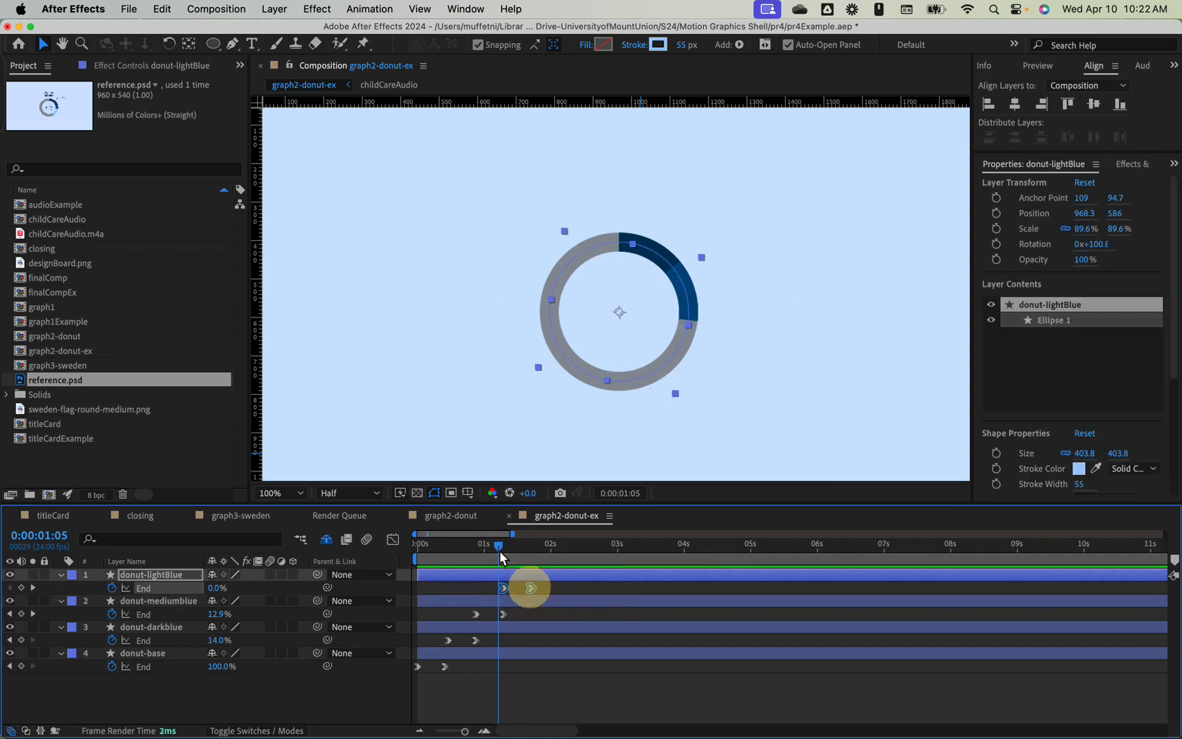
- Preview the donut animation from the beginning and scrub through the light blue segment to check the timing and easing between segments
{"action": "left_click_drag", "start_coordinate": [495, 545], "coordinate": [369, 549]}
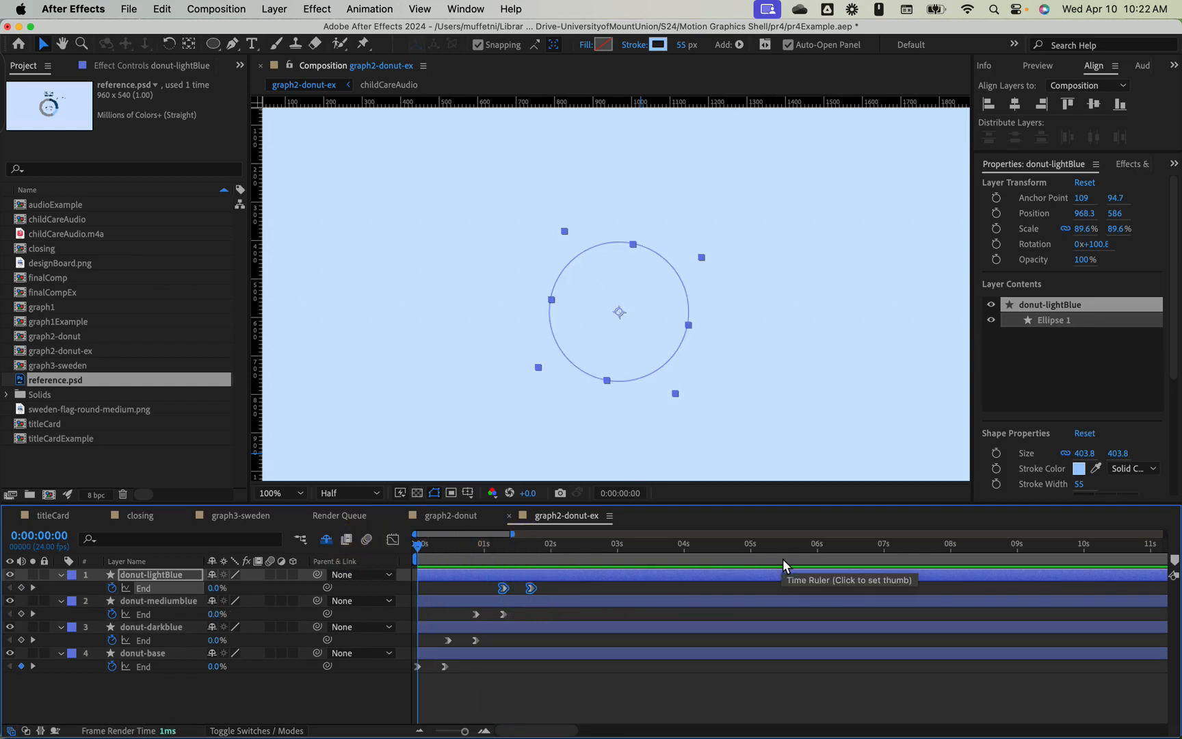
{"action": "key", "text": "space"}
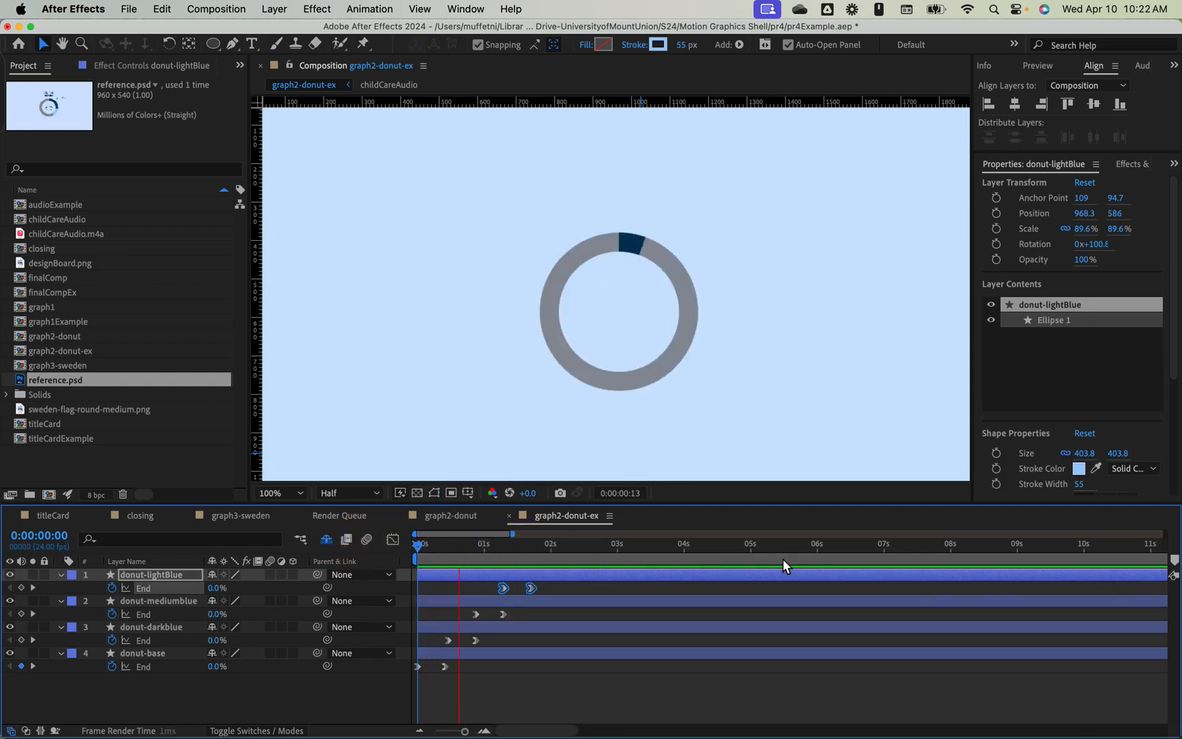
{"action": "key", "text": "space"}
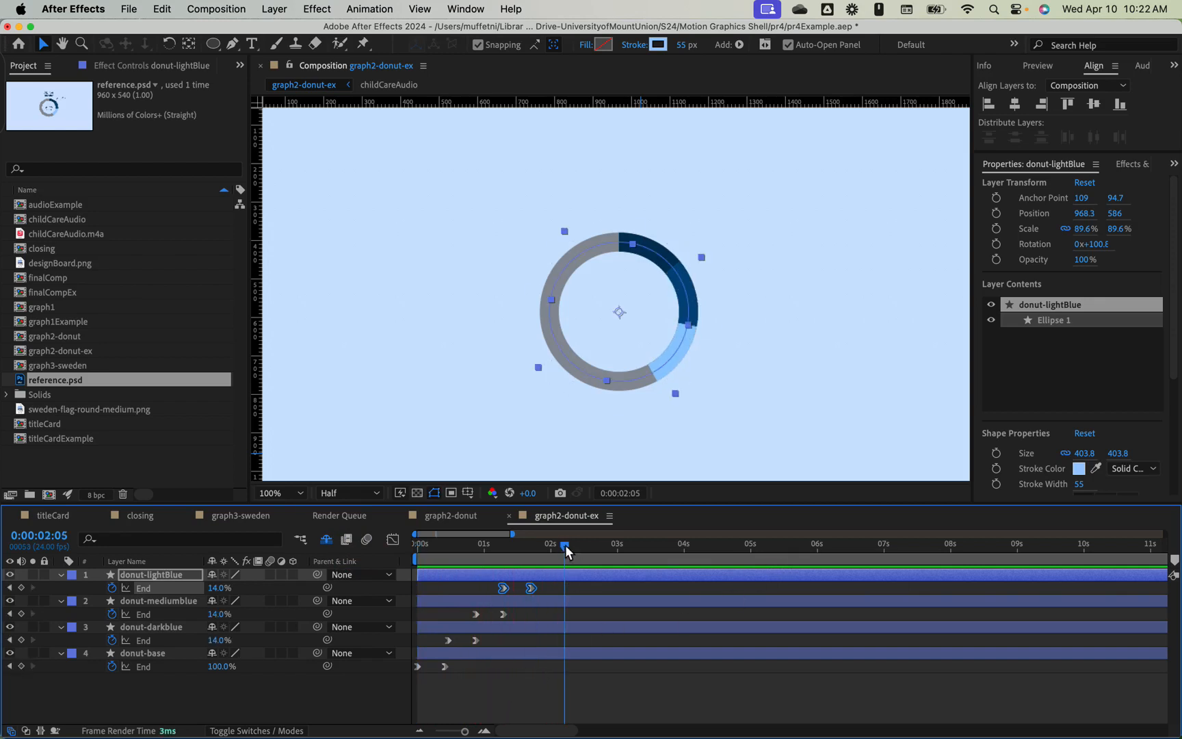
{"action": "left_click_drag", "start_coordinate": [565, 546], "coordinate": [410, 566]}
{"action": "key", "text": "space"}
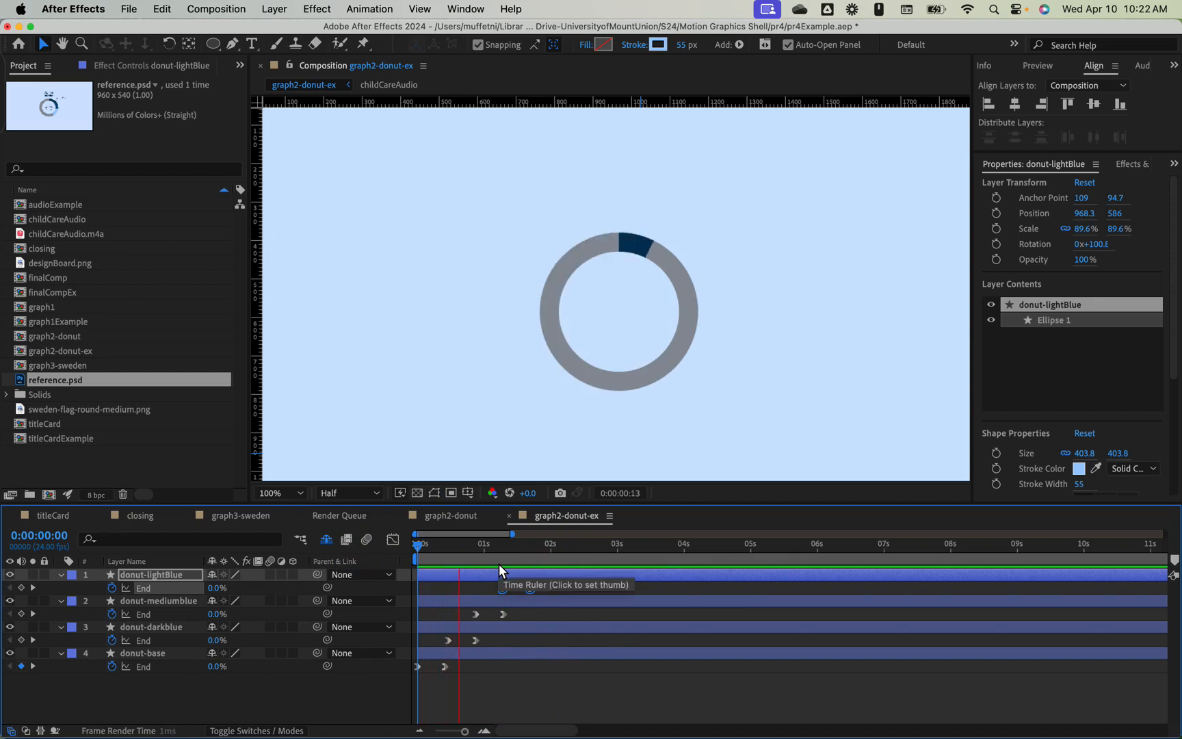
{"action": "key", "text": "space"}
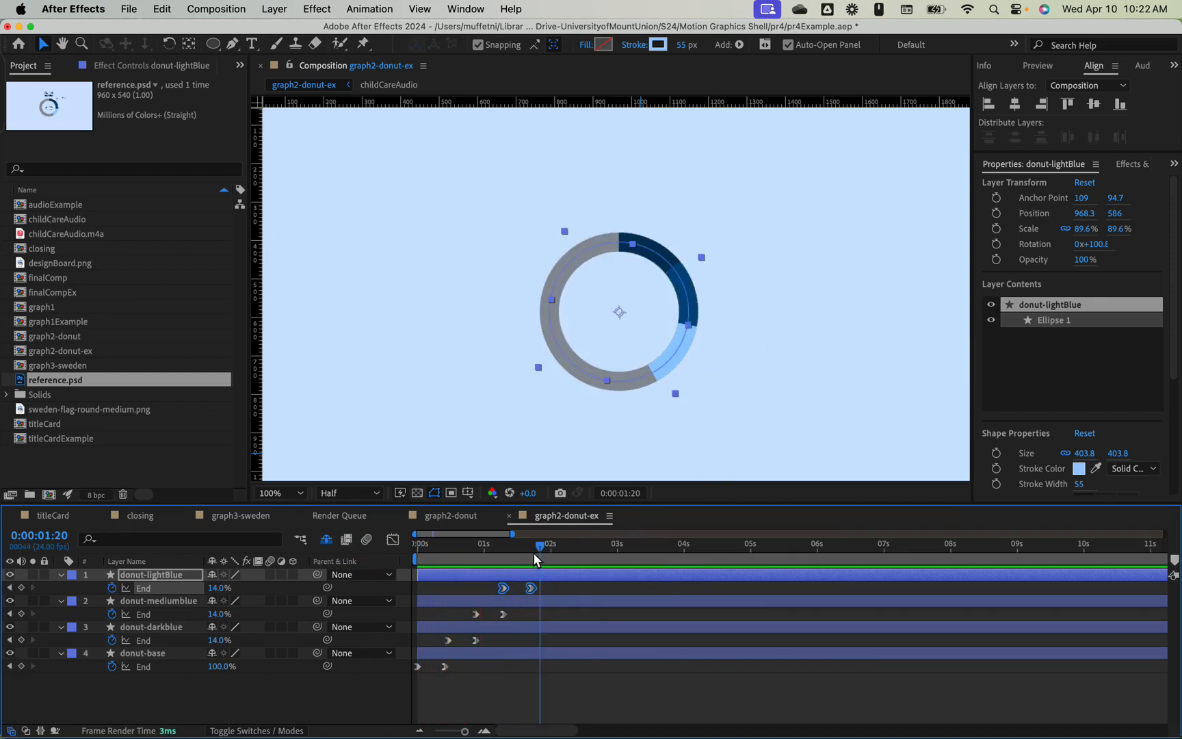
{"action": "left_click_drag", "start_coordinate": [539, 550], "coordinate": [503, 548]}
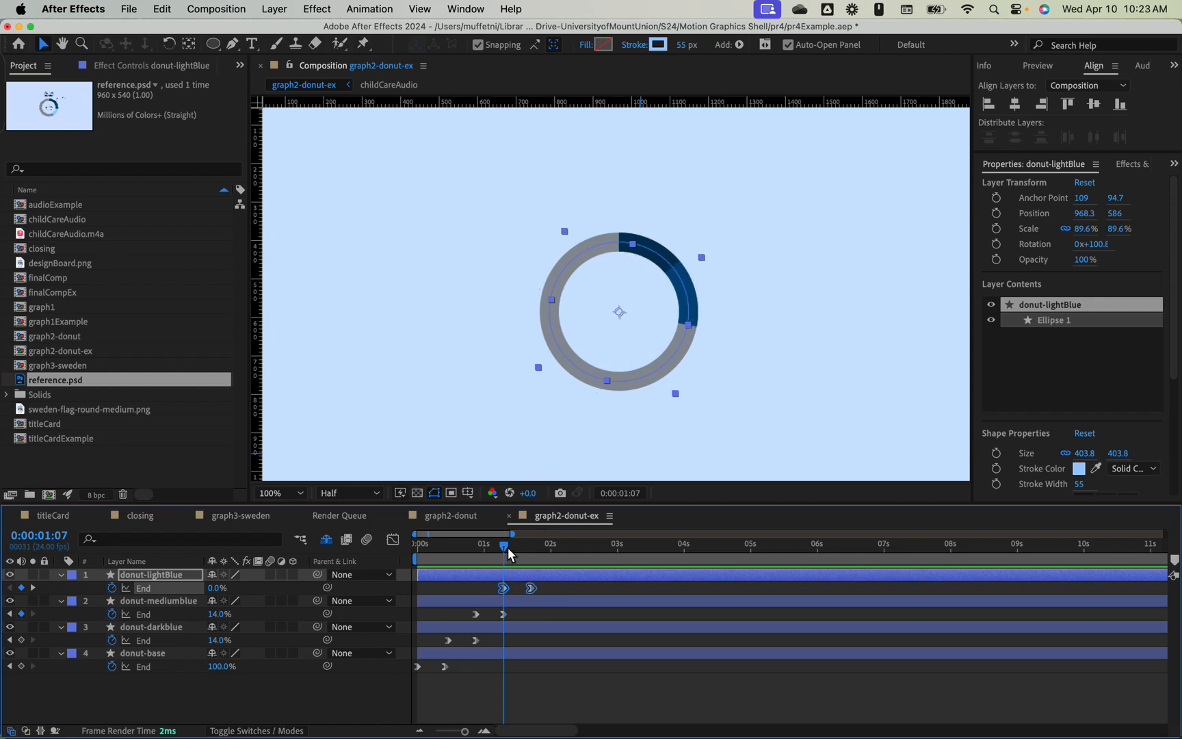
{"action": "left_click_drag", "start_coordinate": [507, 548], "coordinate": [533, 535]}
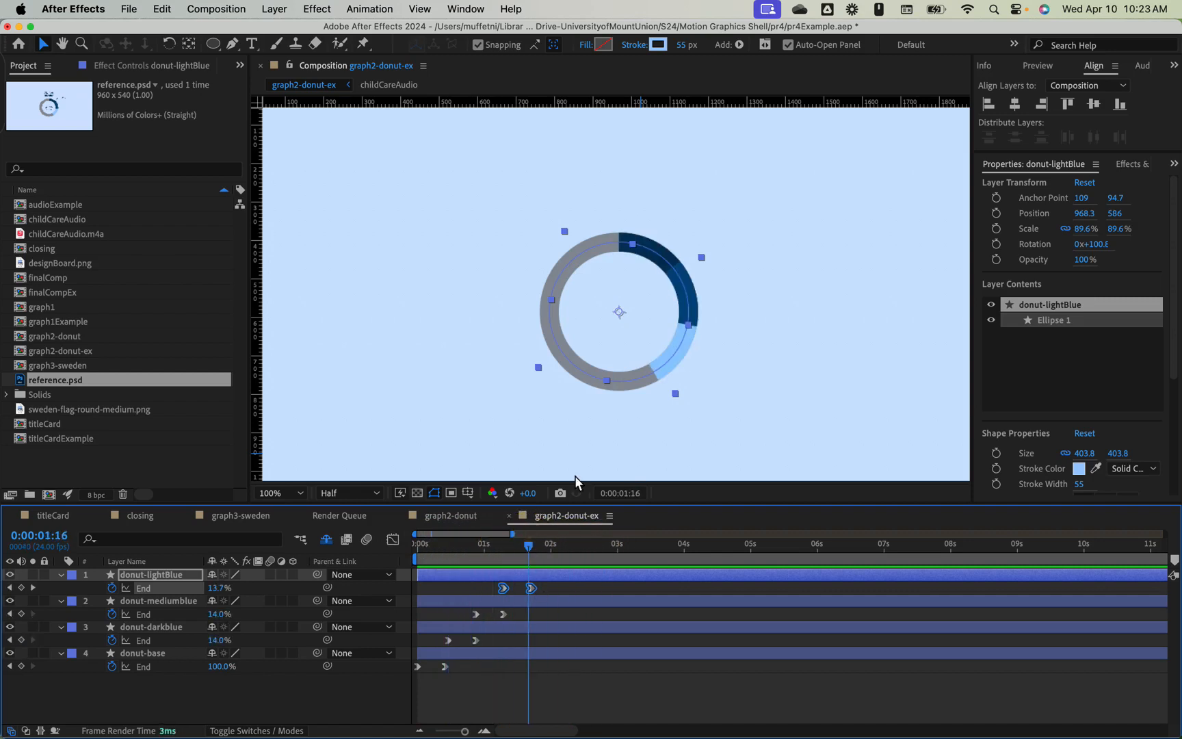
- Convert all End keyframes of donut-darkblue, donut-mediumblue and donut-lightBlue to linear in the Graph Editor
{"action": "left_click_drag", "start_coordinate": [503, 639], "coordinate": [425, 648]}
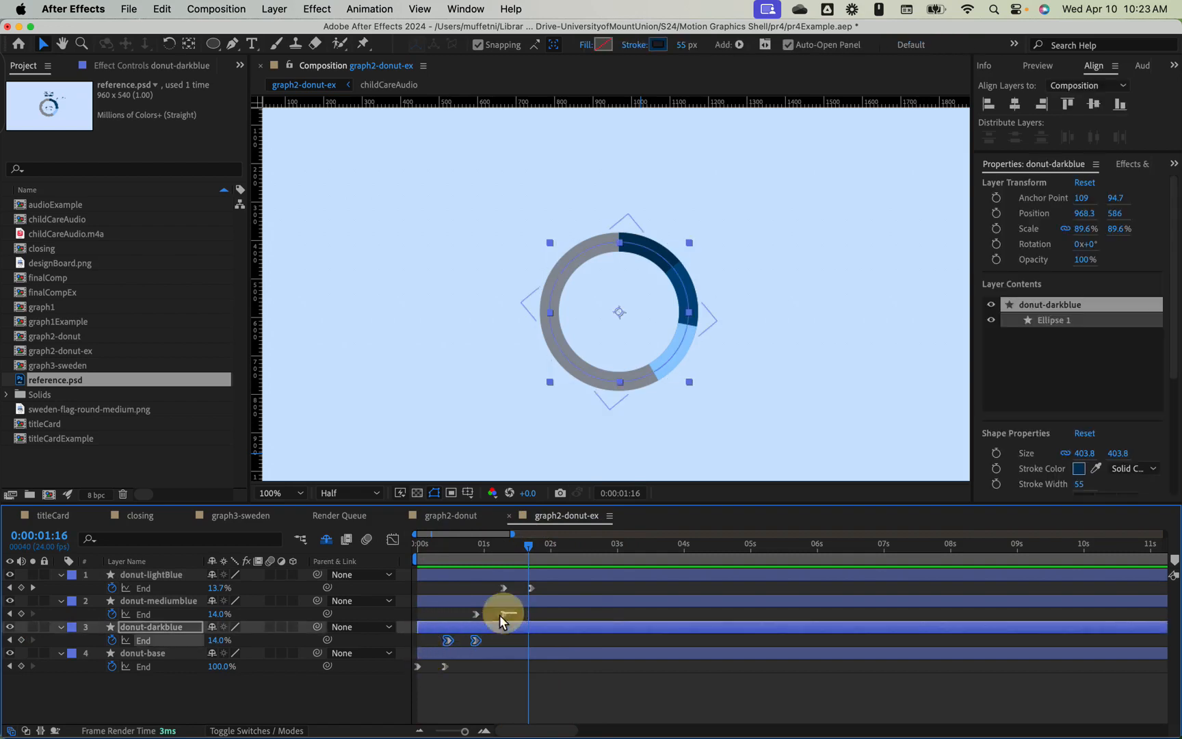
{"action": "left_click_drag", "start_coordinate": [499, 615], "coordinate": [441, 619]}
{"action": "left_click_drag", "start_coordinate": [548, 586], "coordinate": [472, 597]}
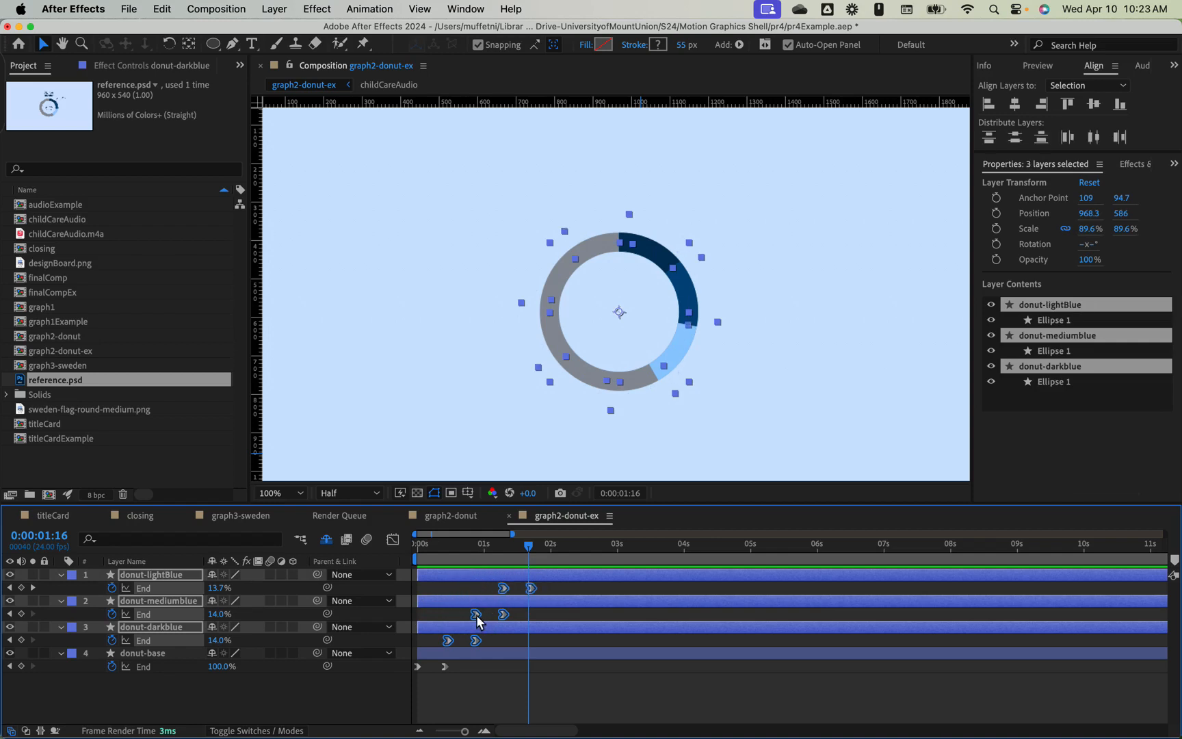
{"action": "right_click", "coordinate": [476, 620]}
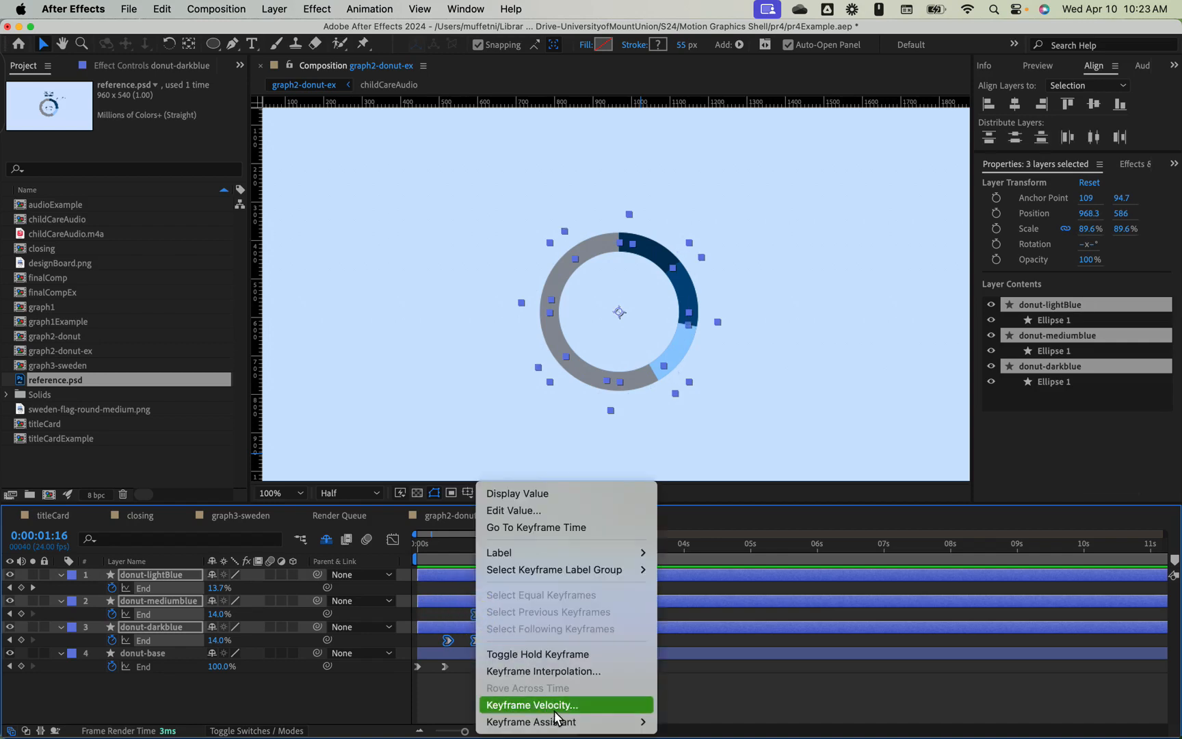
{"action": "mouse_move", "coordinate": [610, 724]}
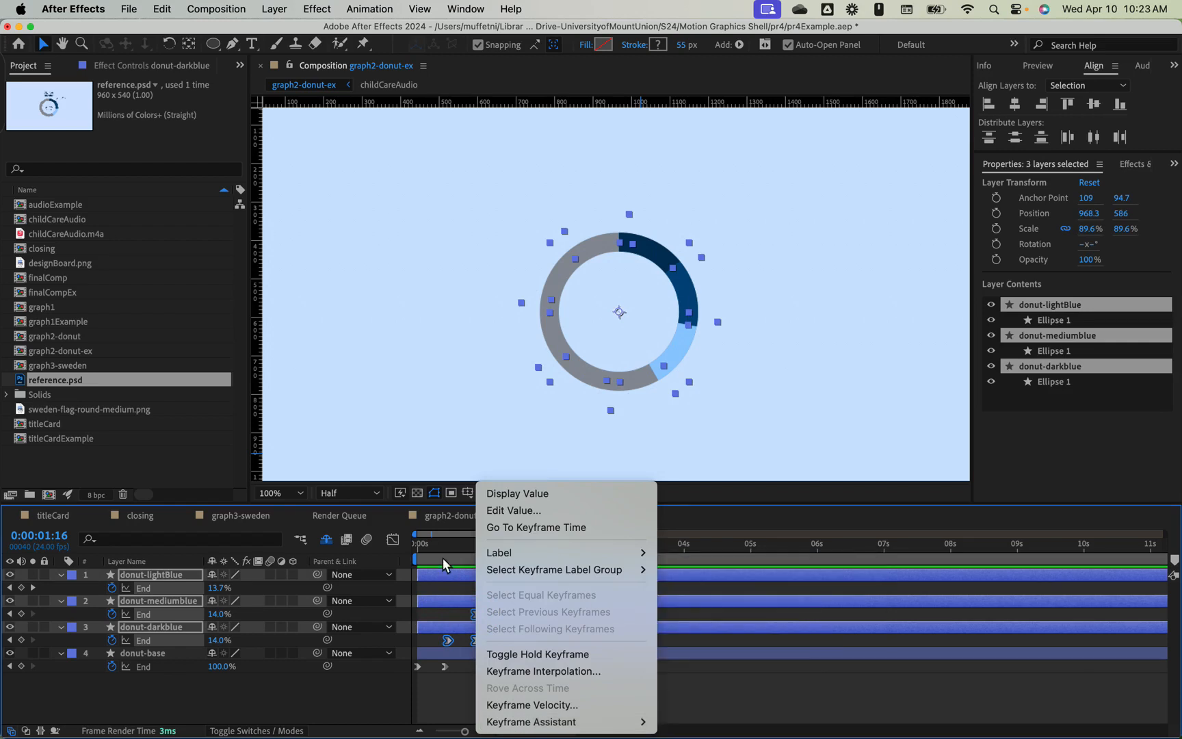
{"action": "left_click", "coordinate": [394, 539]}
{"action": "left_click", "coordinate": [394, 539]}
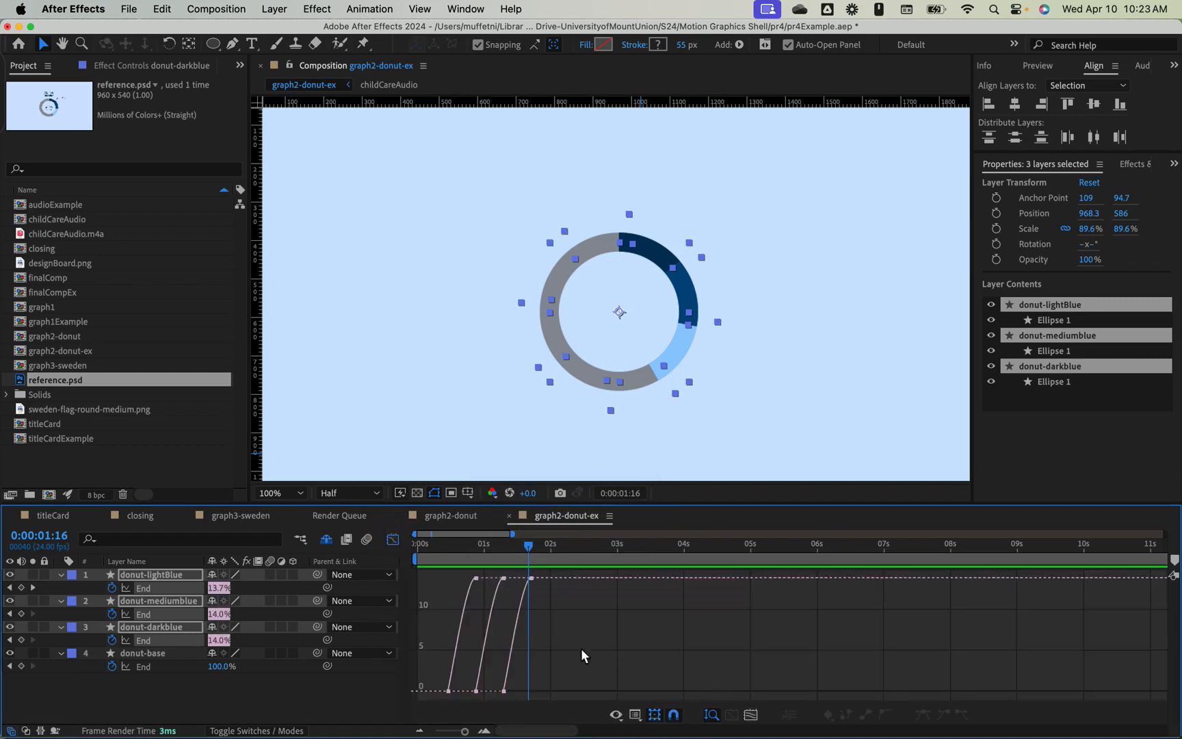
{"action": "left_click_drag", "start_coordinate": [437, 699], "coordinate": [575, 571]}
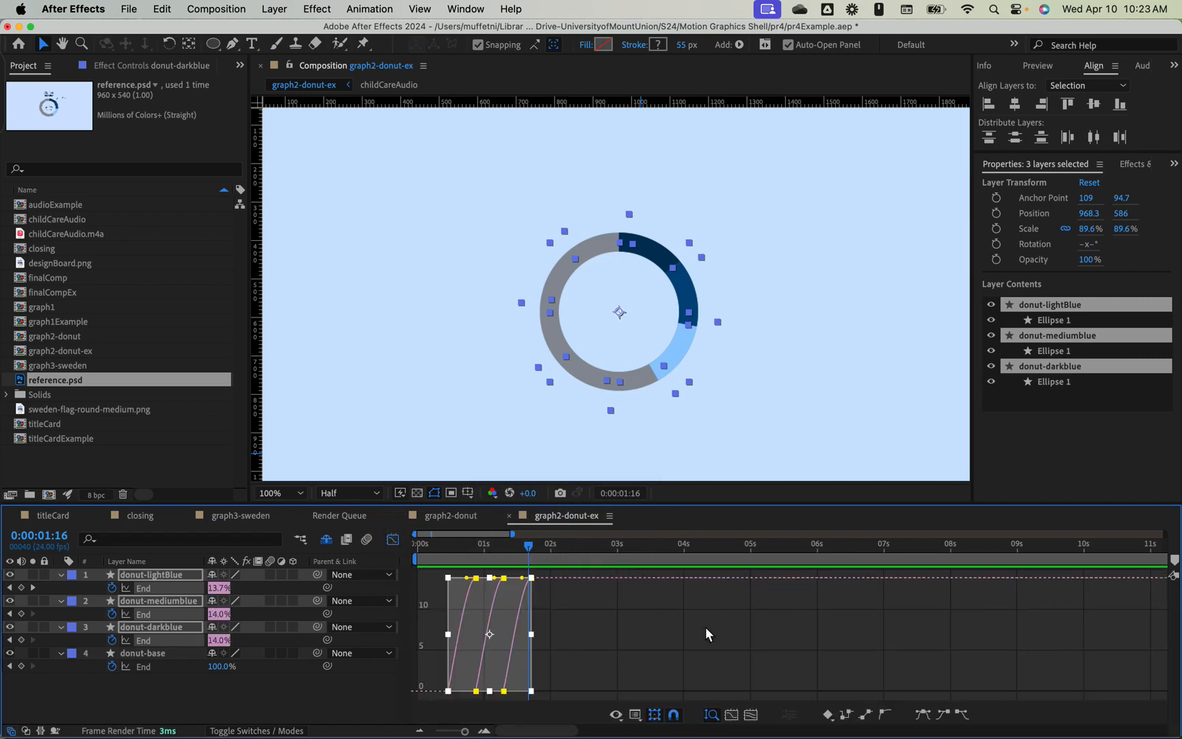
{"action": "left_click", "coordinate": [865, 715]}
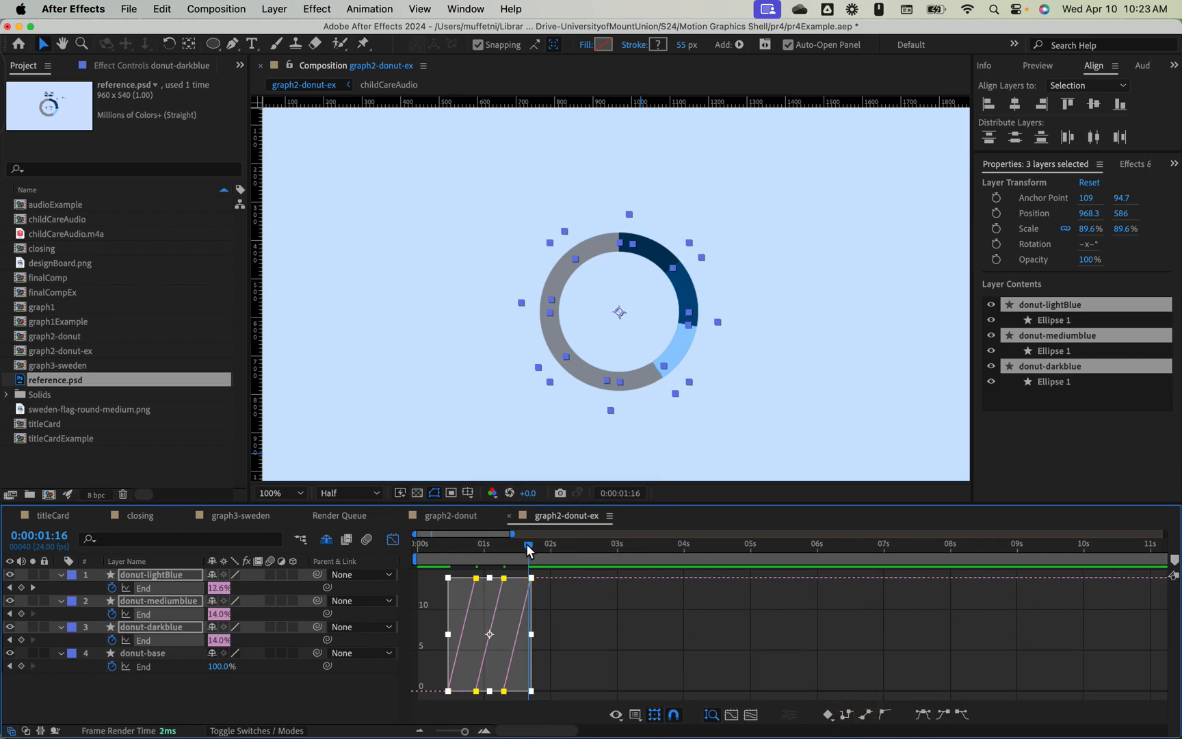
- Set the work area to end at 0:00:02:03 and preview the linear segment reveal from the start
{"action": "left_click_drag", "start_coordinate": [528, 550], "coordinate": [396, 541]}
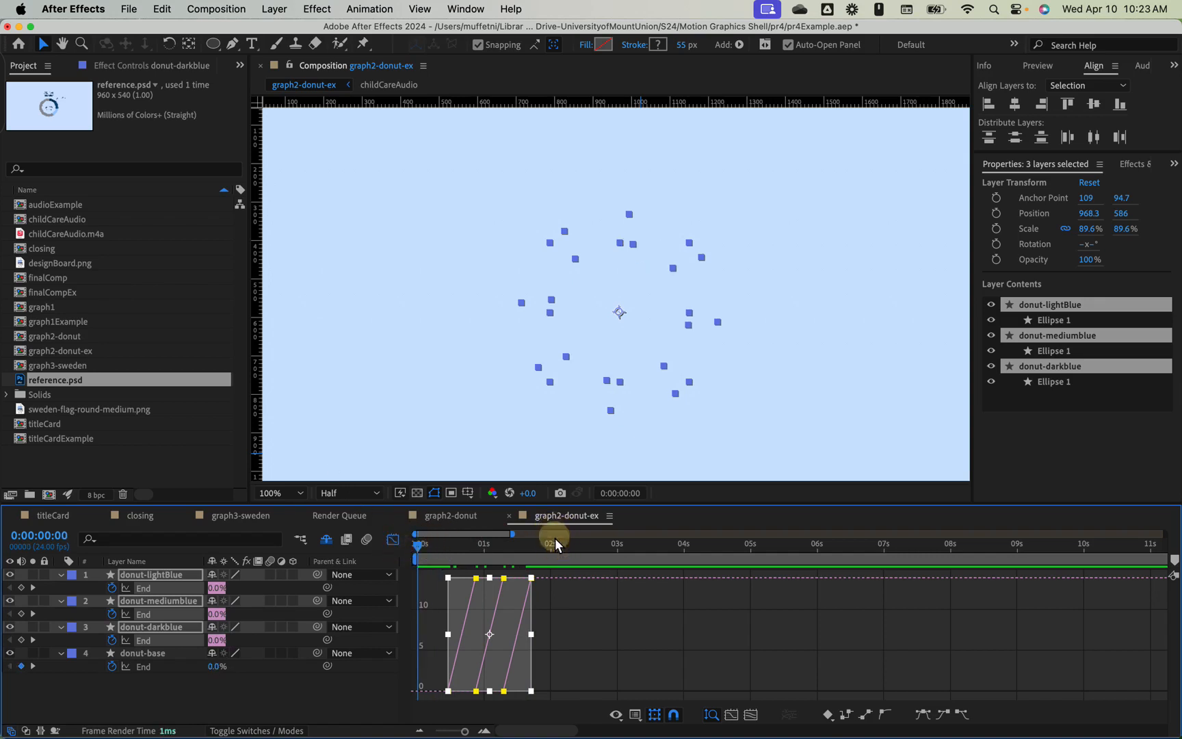
{"action": "left_click_drag", "start_coordinate": [510, 538], "coordinate": [539, 544]}
{"action": "key", "text": "n"}
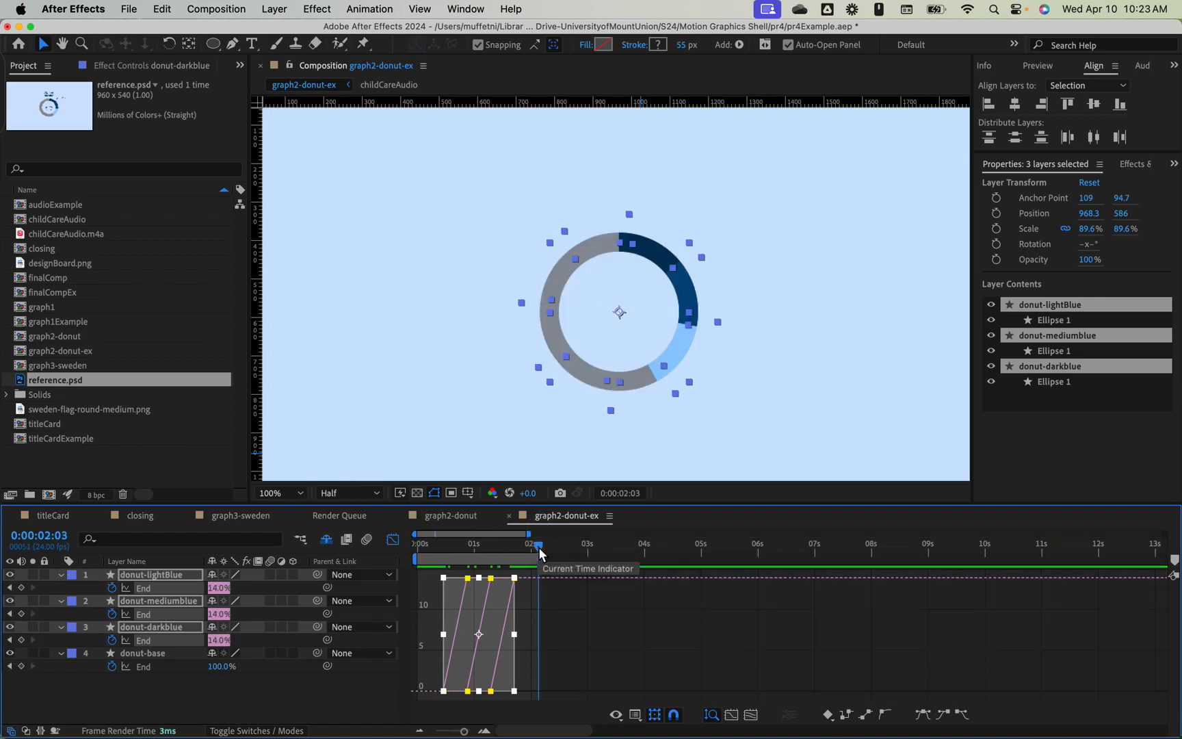
{"action": "left_click_drag", "start_coordinate": [538, 546], "coordinate": [393, 557]}
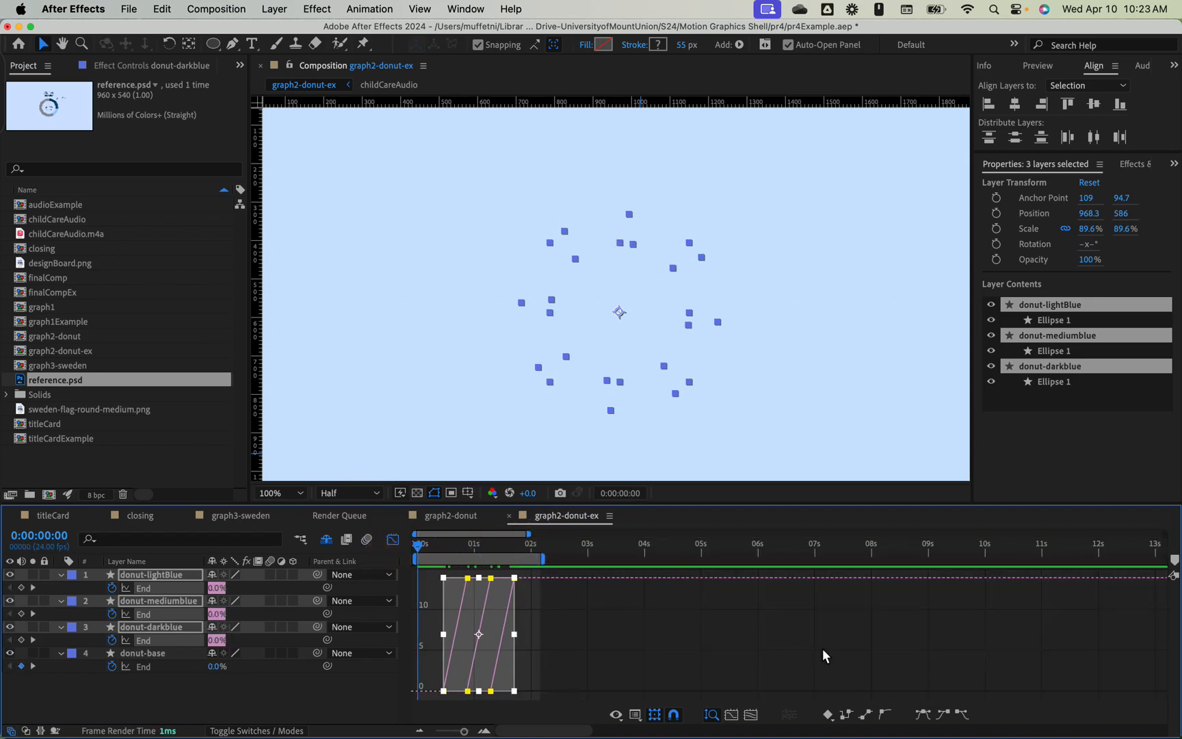
{"action": "key", "text": "space"}
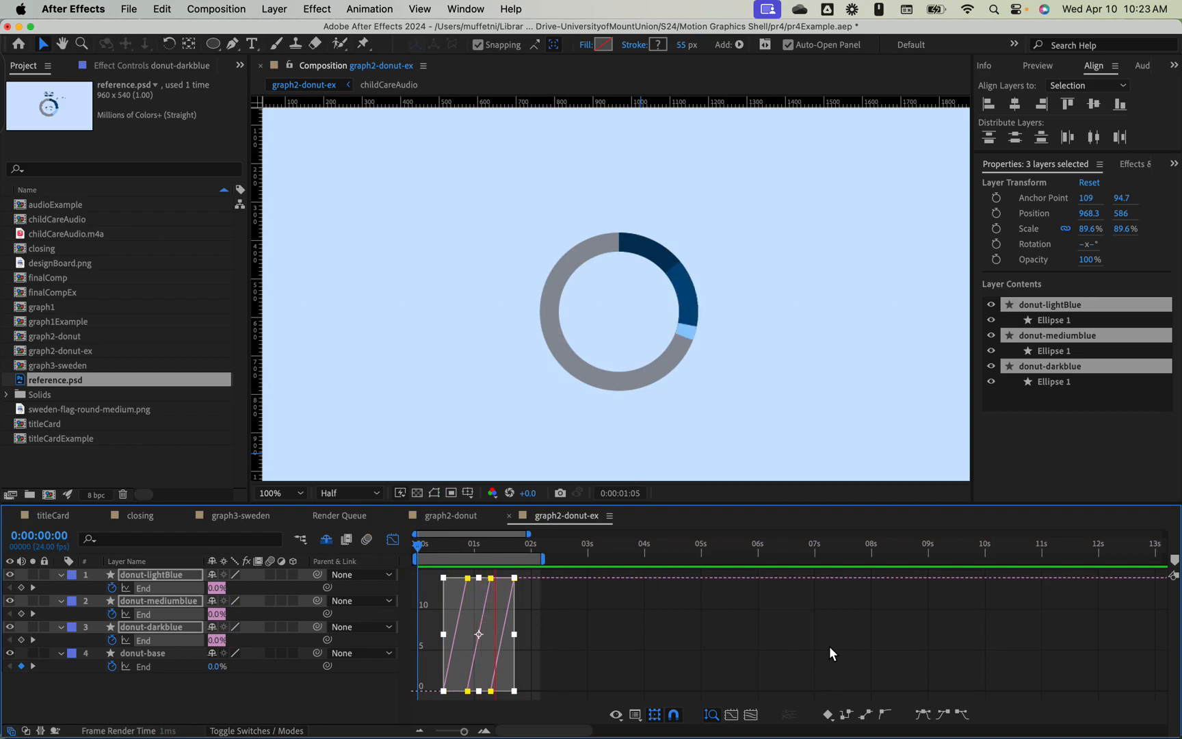
{"action": "left_click", "coordinate": [829, 646]}
- Compress the three blue segments' End keyframes proportionally in the Graph Editor so they finish at about 1 second, previewing each adjustment
{"action": "left_click_drag", "start_coordinate": [561, 698], "coordinate": [420, 565]}
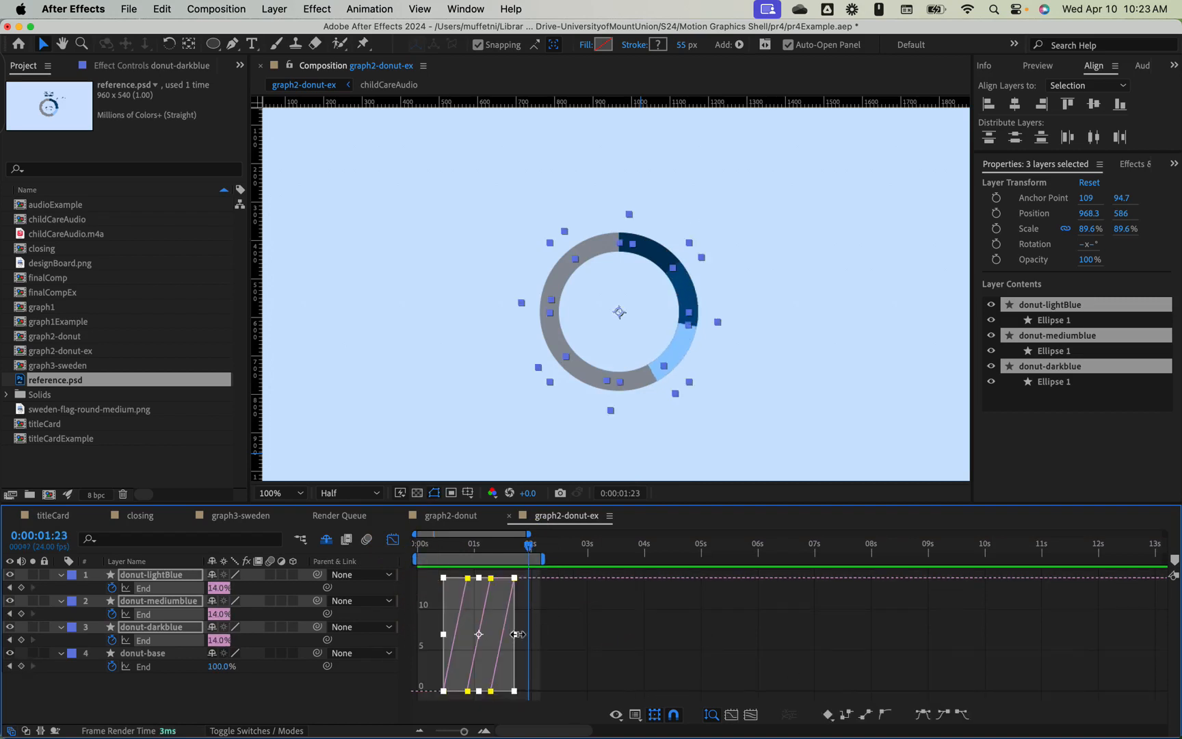
{"action": "left_click_drag", "start_coordinate": [514, 634], "coordinate": [490, 633]}
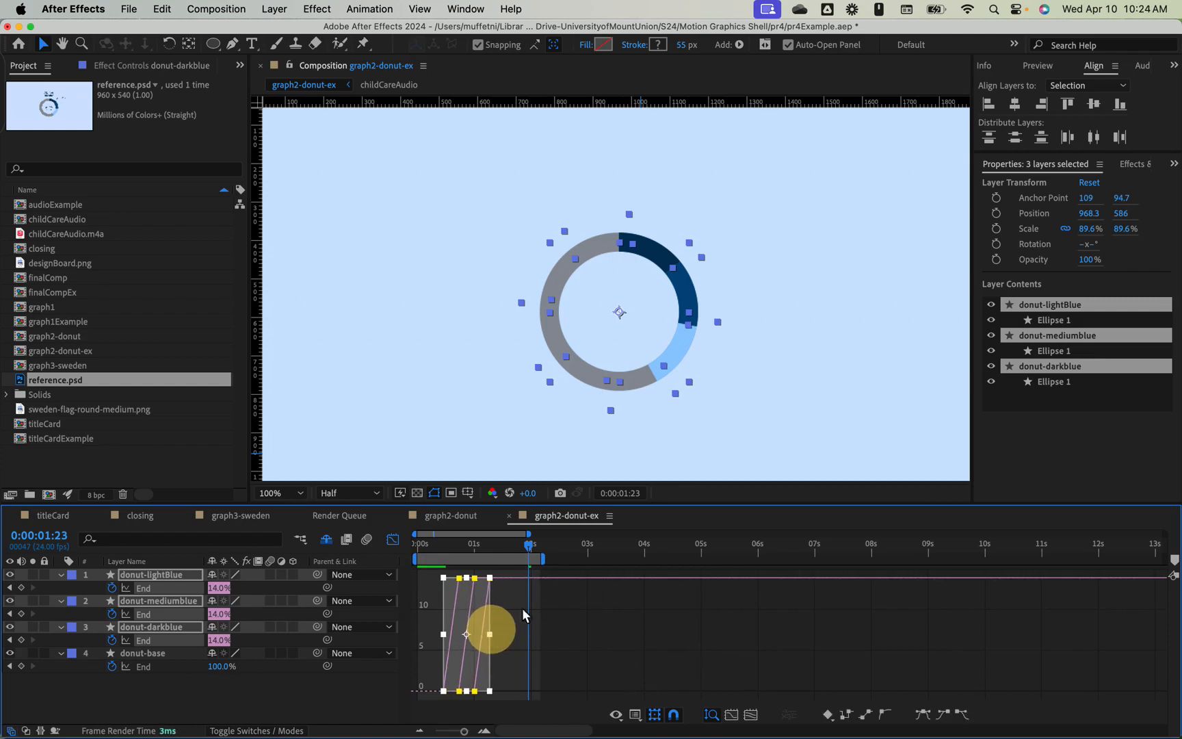
{"action": "left_click_drag", "start_coordinate": [530, 550], "coordinate": [391, 552]}
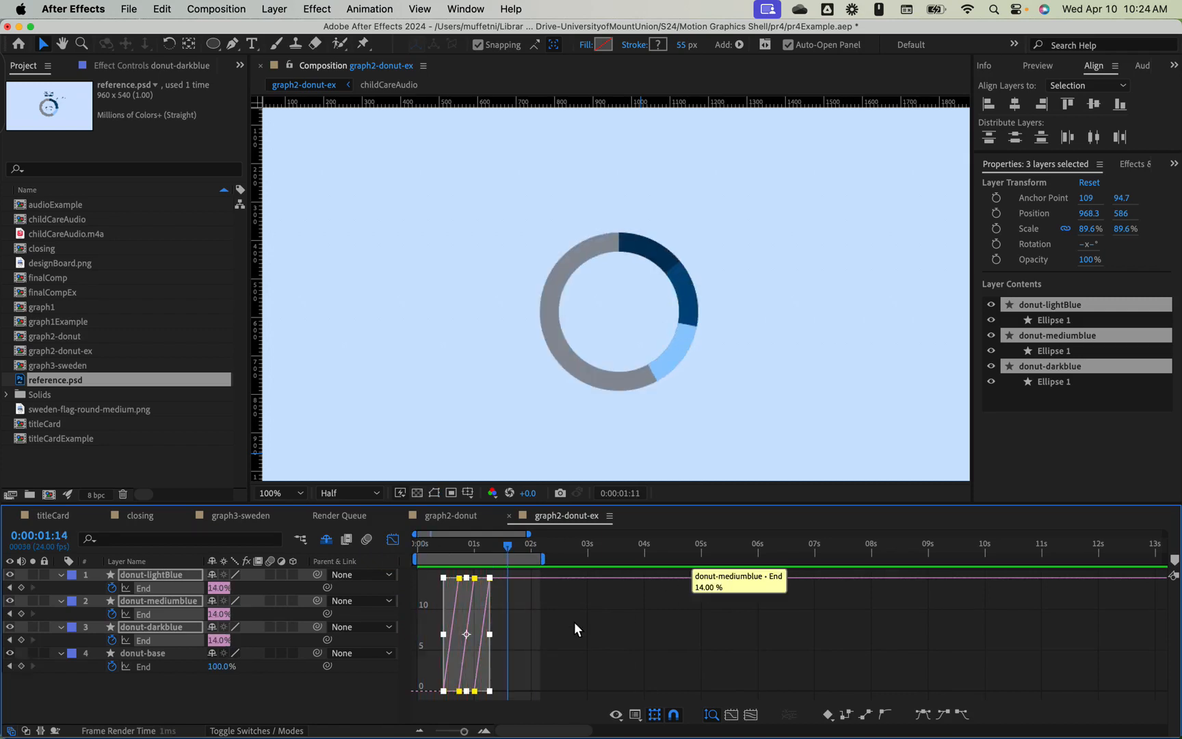
{"action": "key", "text": "space"}
{"action": "left_click_drag", "start_coordinate": [490, 634], "coordinate": [477, 634]}
{"action": "left_click_drag", "start_coordinate": [490, 545], "coordinate": [376, 544]}
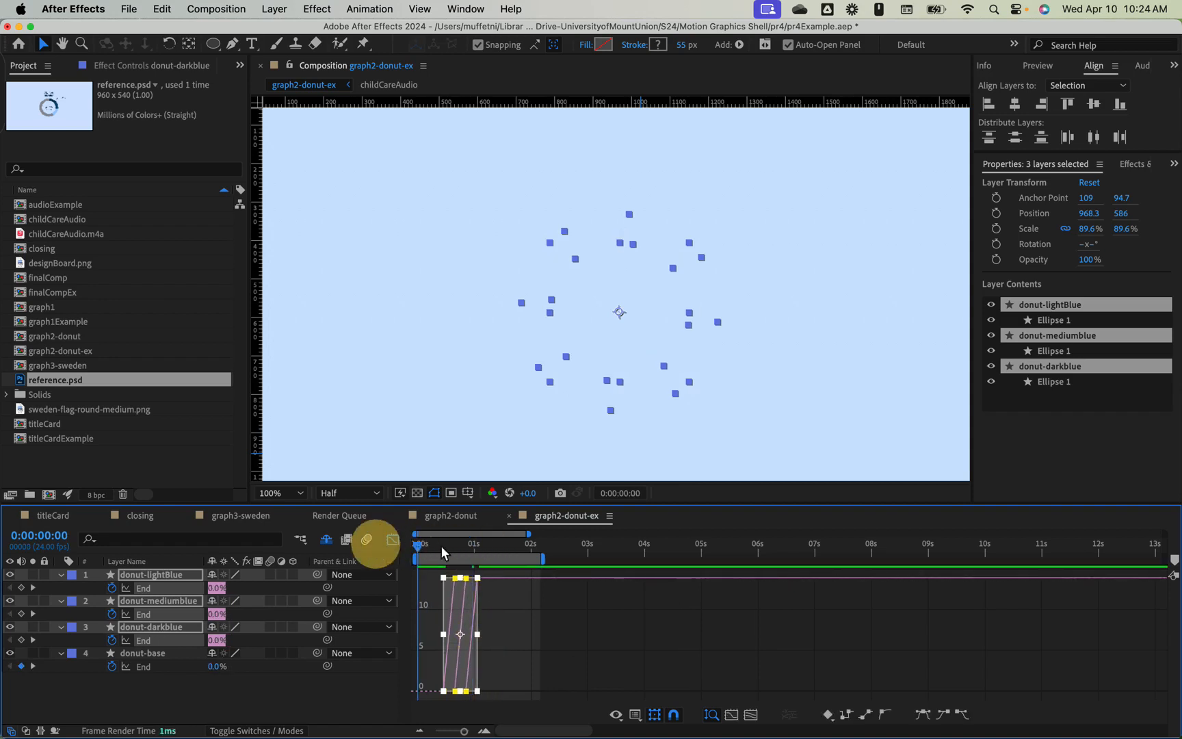
{"action": "key", "text": "space"}
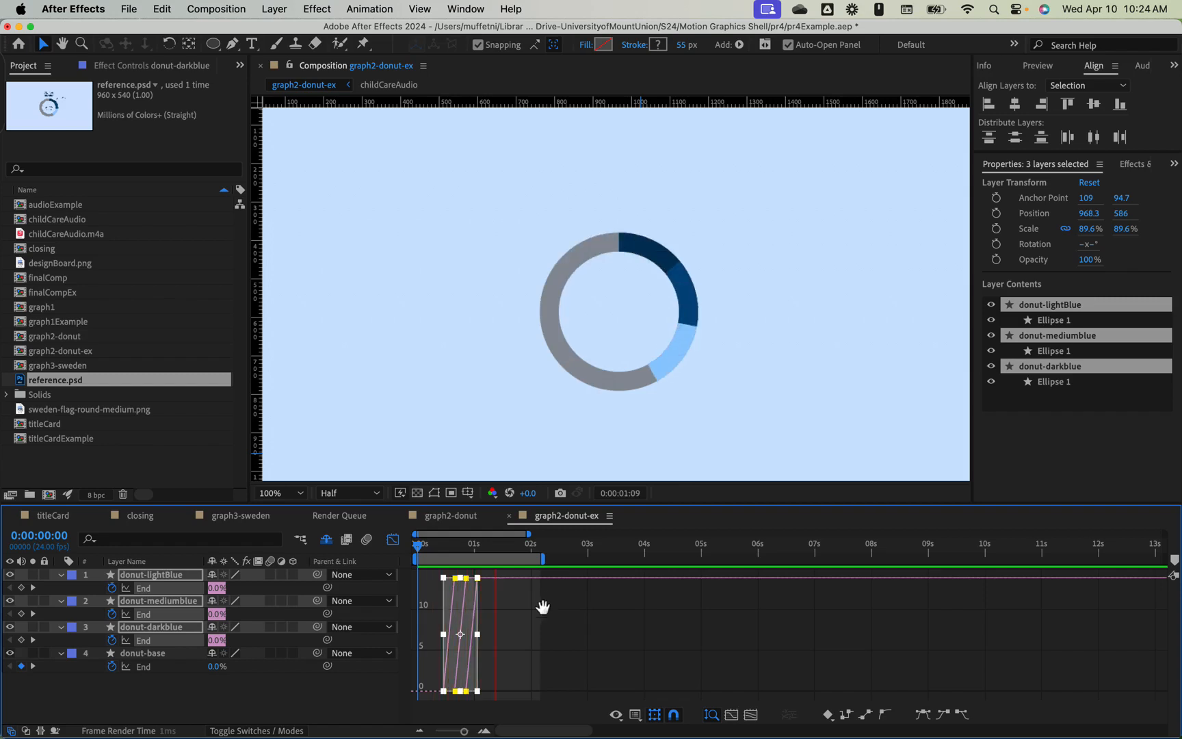
{"action": "key", "text": "space"}
- Compress the blue segments' End keyframes further so they finish at about 0.8 seconds, and preview the faster reveal
{"action": "left_click_drag", "start_coordinate": [482, 634], "coordinate": [462, 634]}
{"action": "left_click_drag", "start_coordinate": [502, 547], "coordinate": [355, 545]}
{"action": "key", "text": "space"}
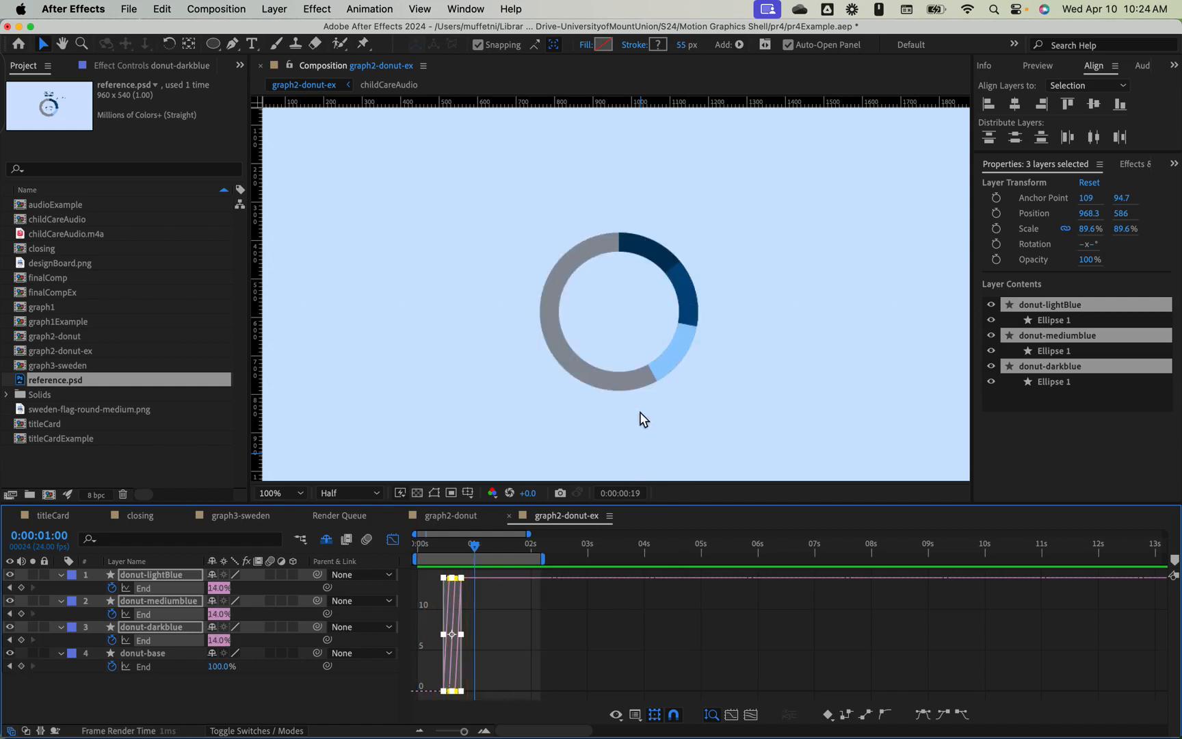
{"action": "left_click", "coordinate": [472, 543]}
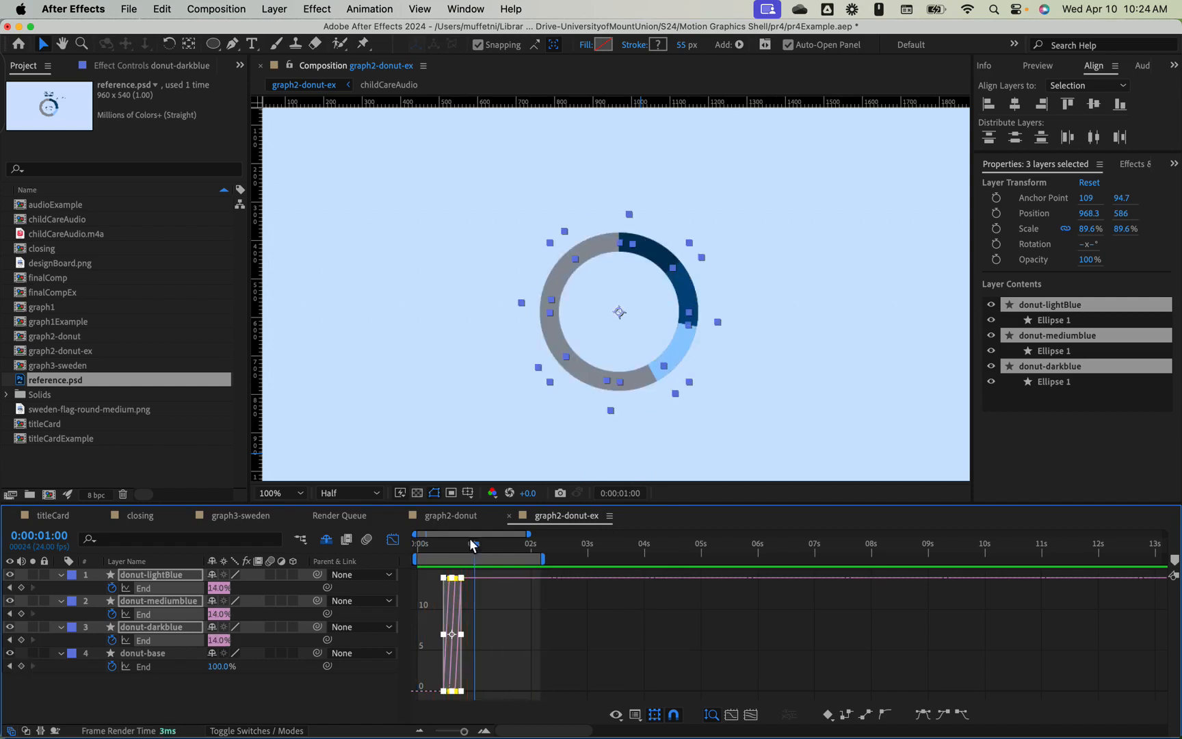
- Select only the donut-base layer and collapse its End property
{"action": "left_click", "coordinate": [203, 692]}
{"action": "left_click", "coordinate": [157, 652]}
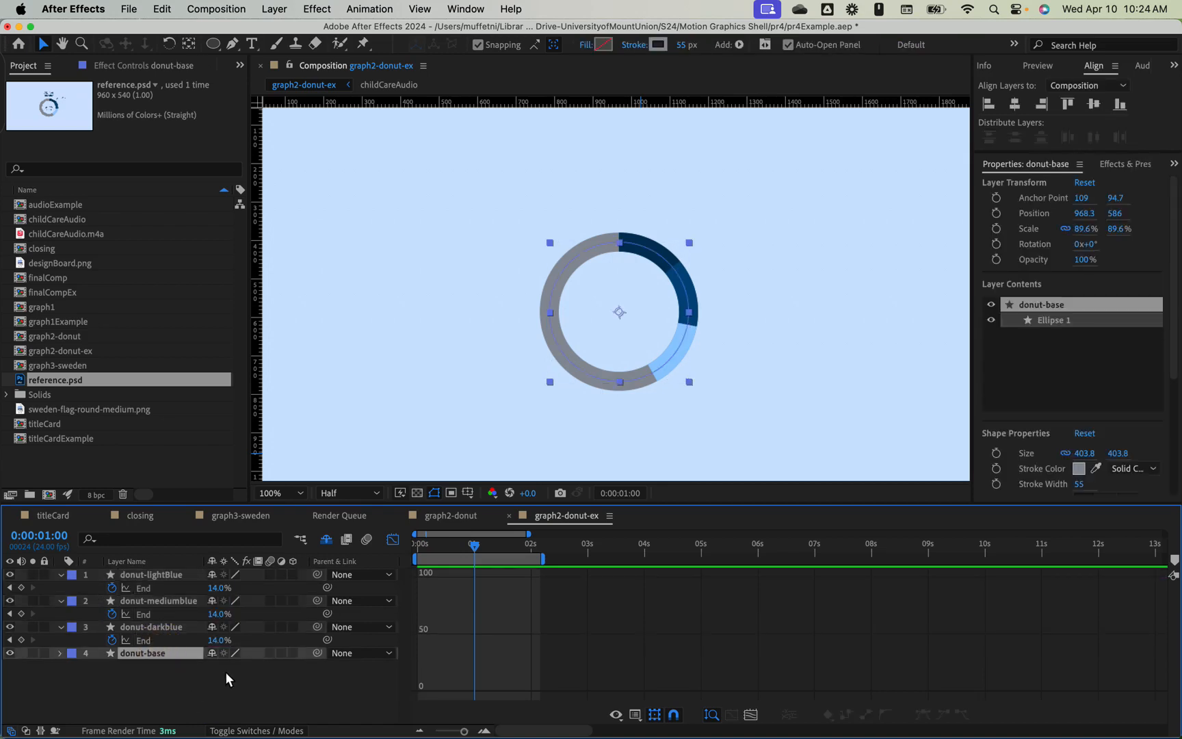
- Convert both End keyframes of the donut-base layer's Trim Paths to linear interpolation in the Graph Editor
{"action": "key", "text": "u"}
{"action": "key", "text": "u"}
{"action": "left_click", "coordinate": [63, 652]}
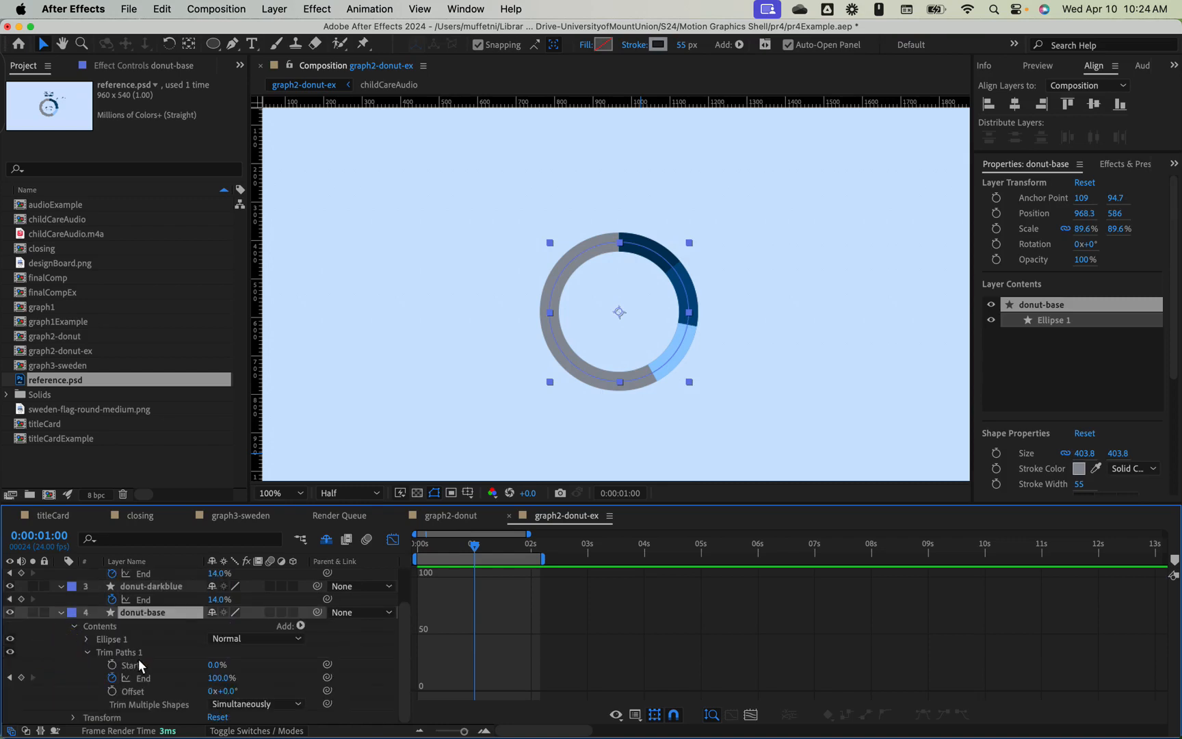
{"action": "left_click", "coordinate": [87, 652]}
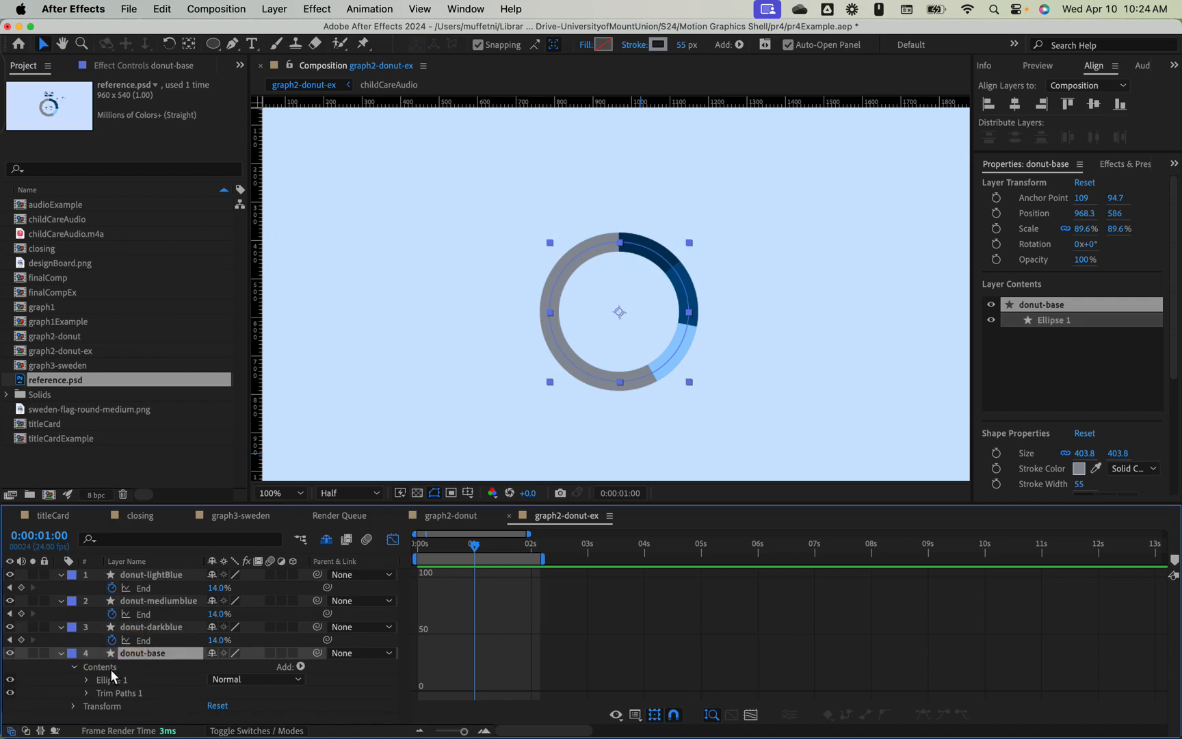
{"action": "left_click", "coordinate": [87, 693]}
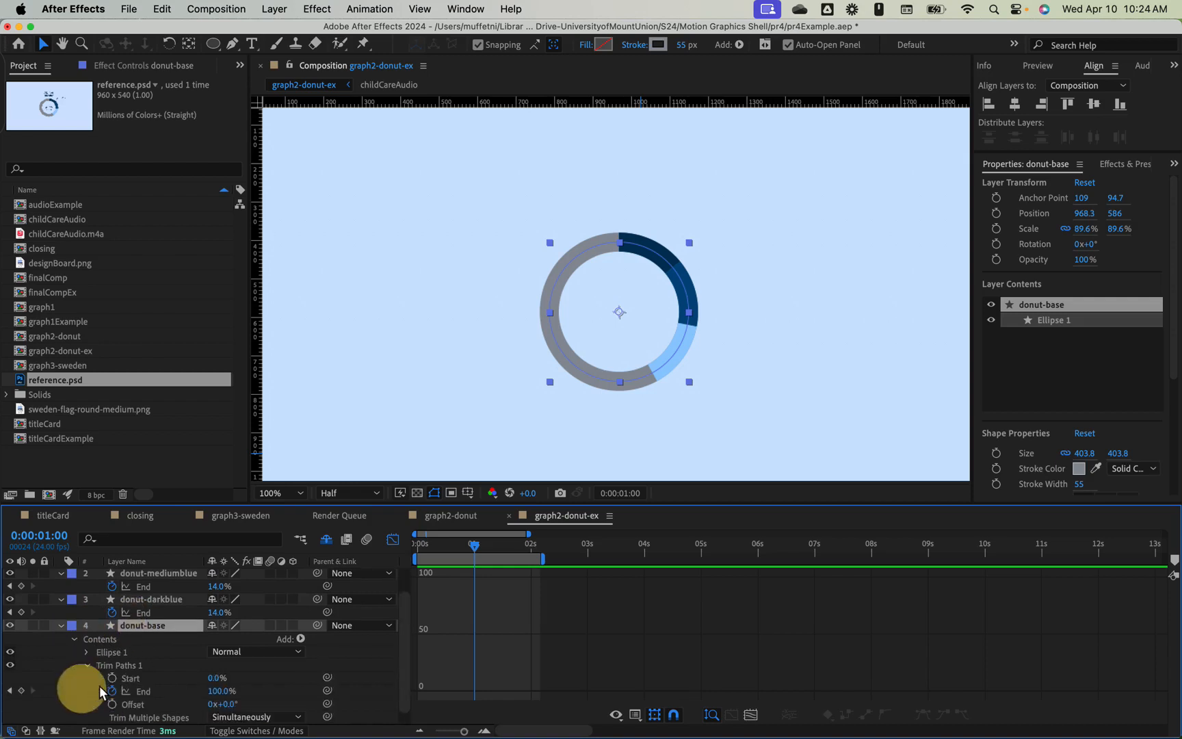
{"action": "left_click", "coordinate": [144, 677]}
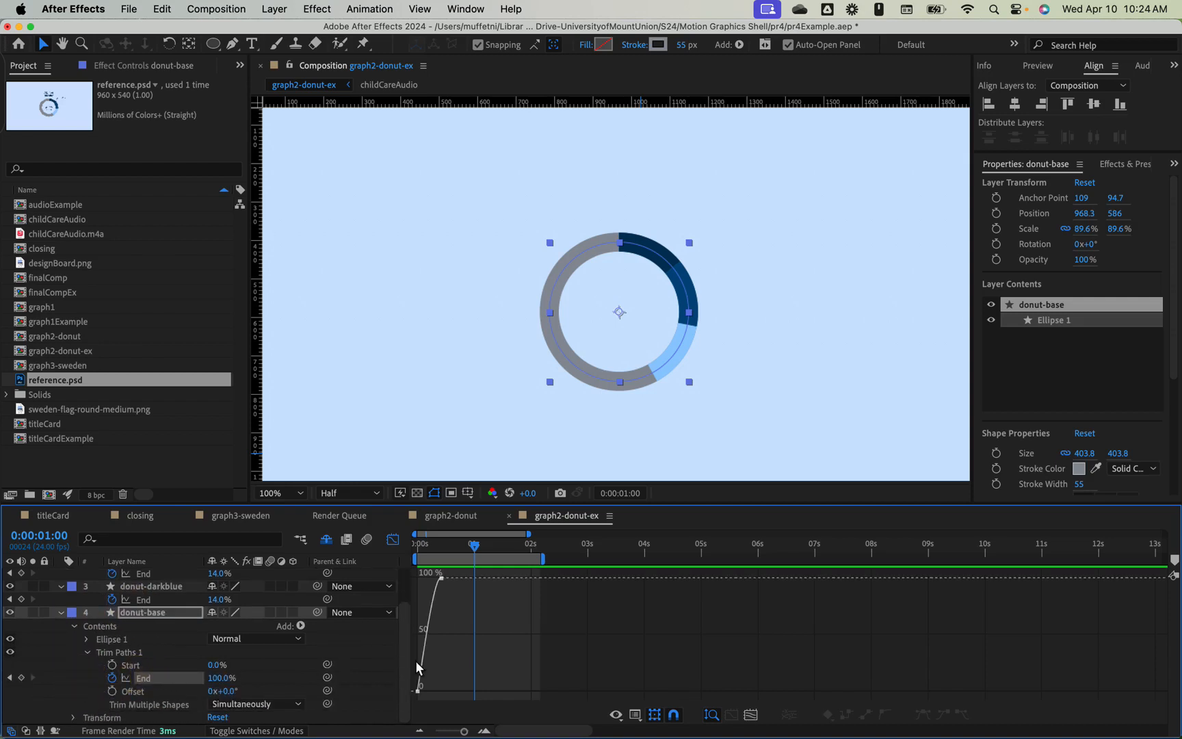
{"action": "left_click_drag", "start_coordinate": [509, 689], "coordinate": [383, 588]}
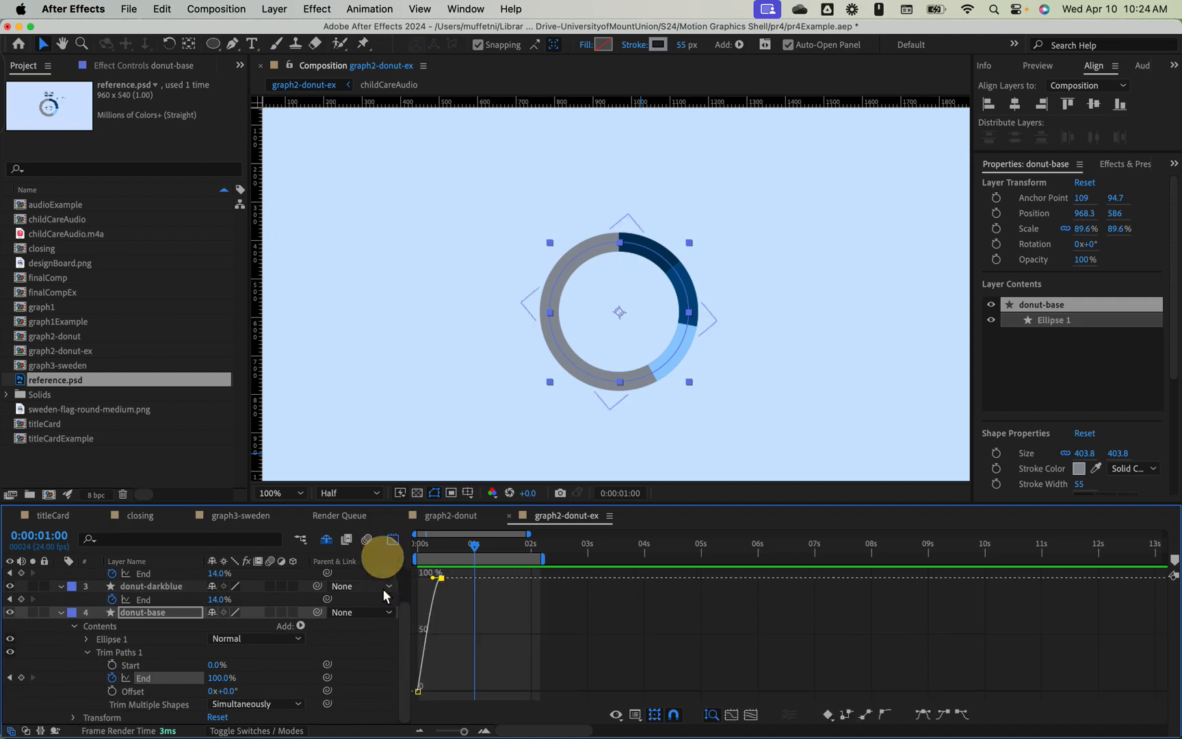
{"action": "left_click", "coordinate": [418, 691], "text": "shift"}
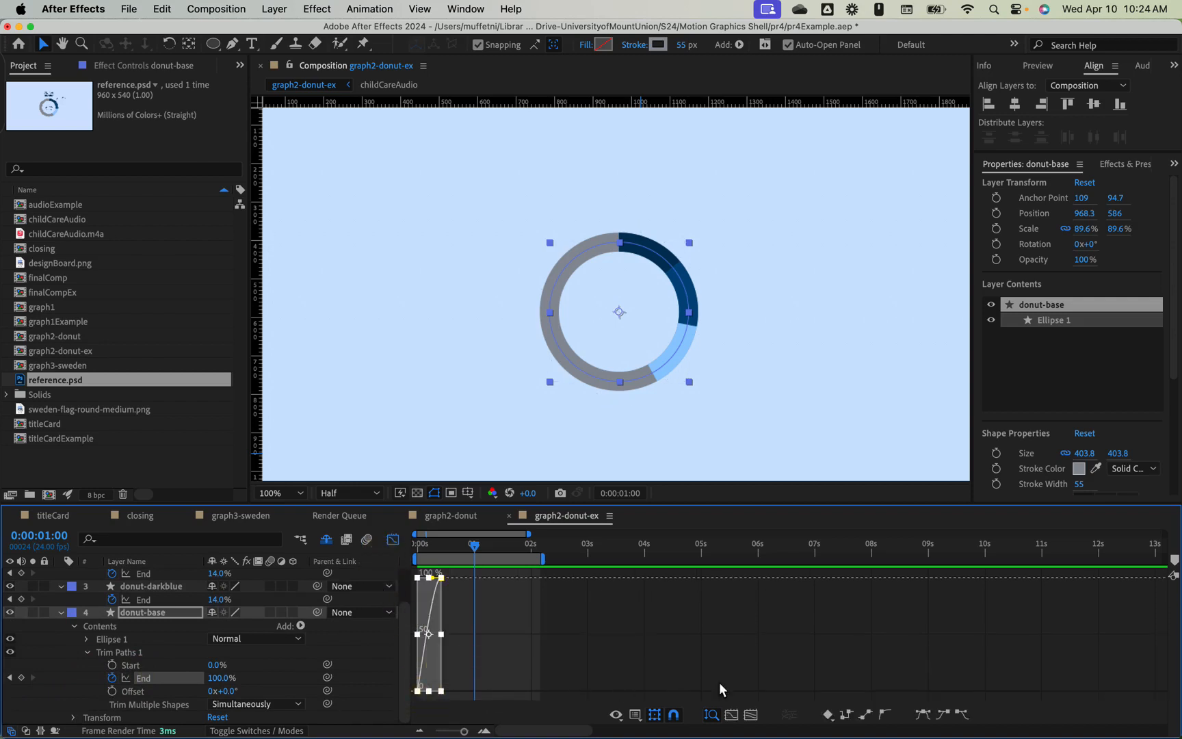
{"action": "left_click", "coordinate": [866, 715]}
- Play the donut animation from the start and scrub back through it to check the segments' timing
{"action": "left_click_drag", "start_coordinate": [474, 546], "coordinate": [324, 547]}
{"action": "key", "text": "space"}
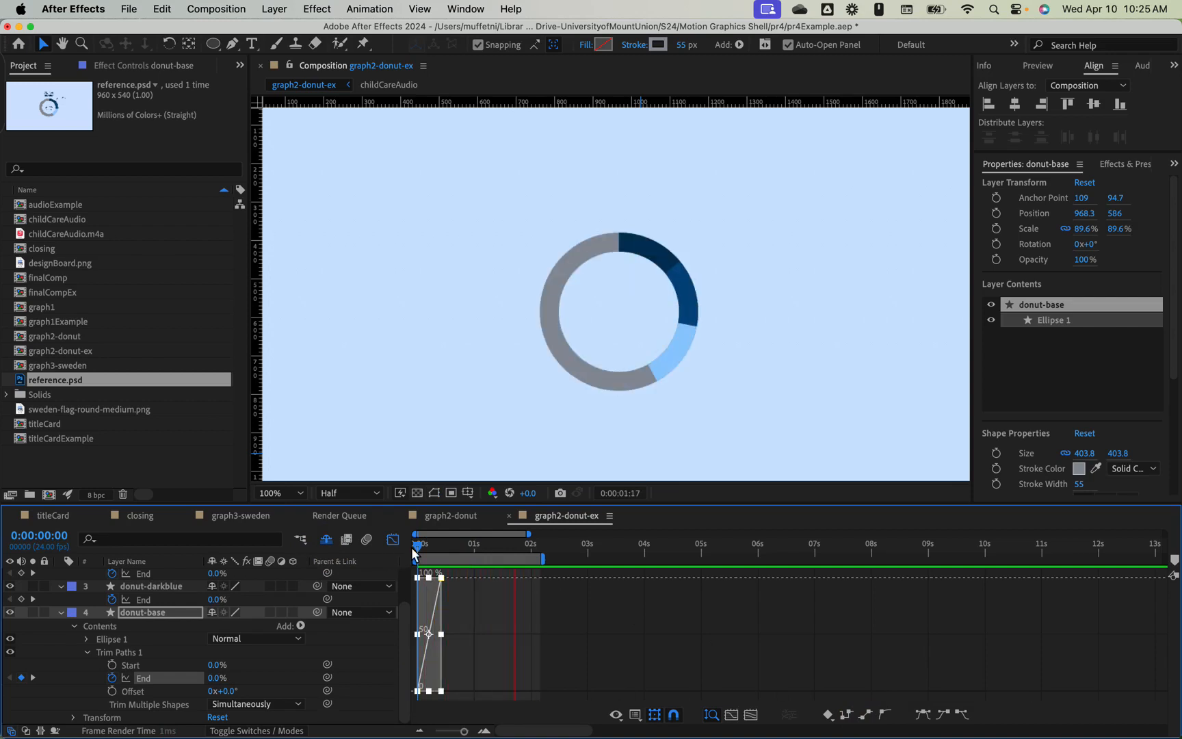
{"action": "key", "text": "space"}
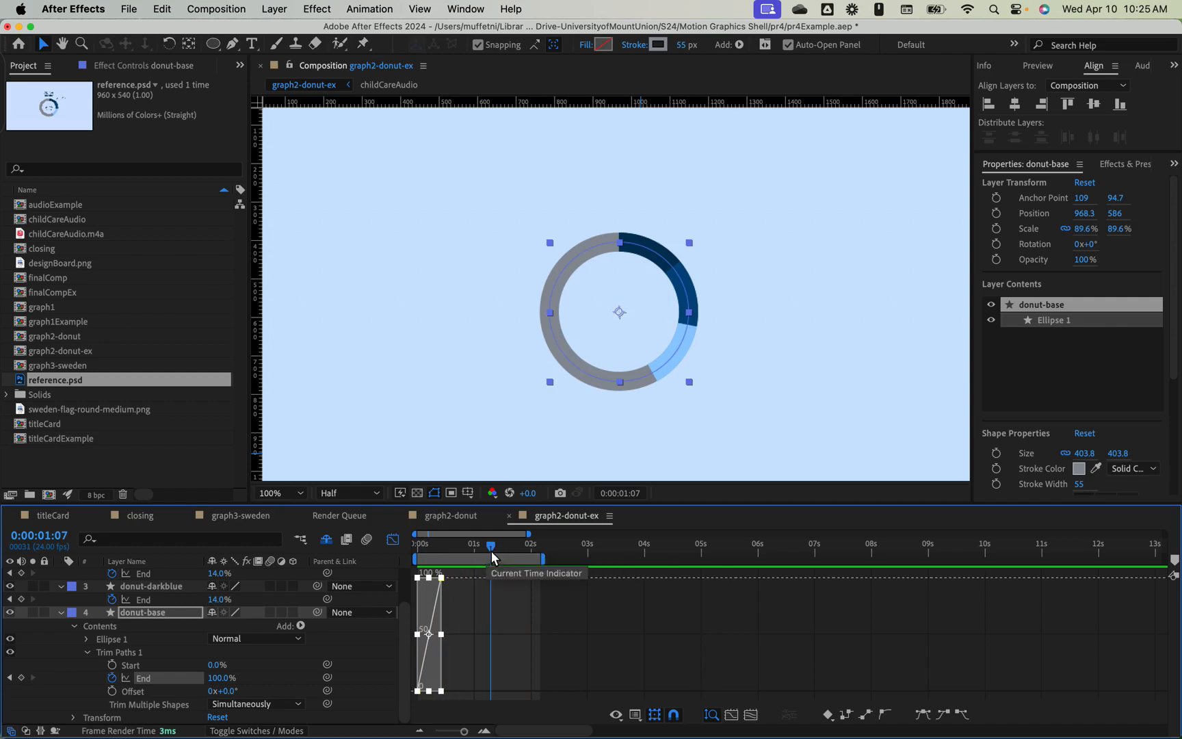
{"action": "mouse_move", "coordinate": [495, 553]}
{"action": "left_mouse_down"}
{"action": "mouse_move", "coordinate": [431, 548]}
{"action": "mouse_move", "coordinate": [541, 548]}
{"action": "mouse_move", "coordinate": [391, 525]}
{"action": "mouse_move", "coordinate": [493, 522]}
{"action": "mouse_move", "coordinate": [407, 528]}
{"action": "mouse_move", "coordinate": [425, 527]}
{"action": "left_mouse_up"}
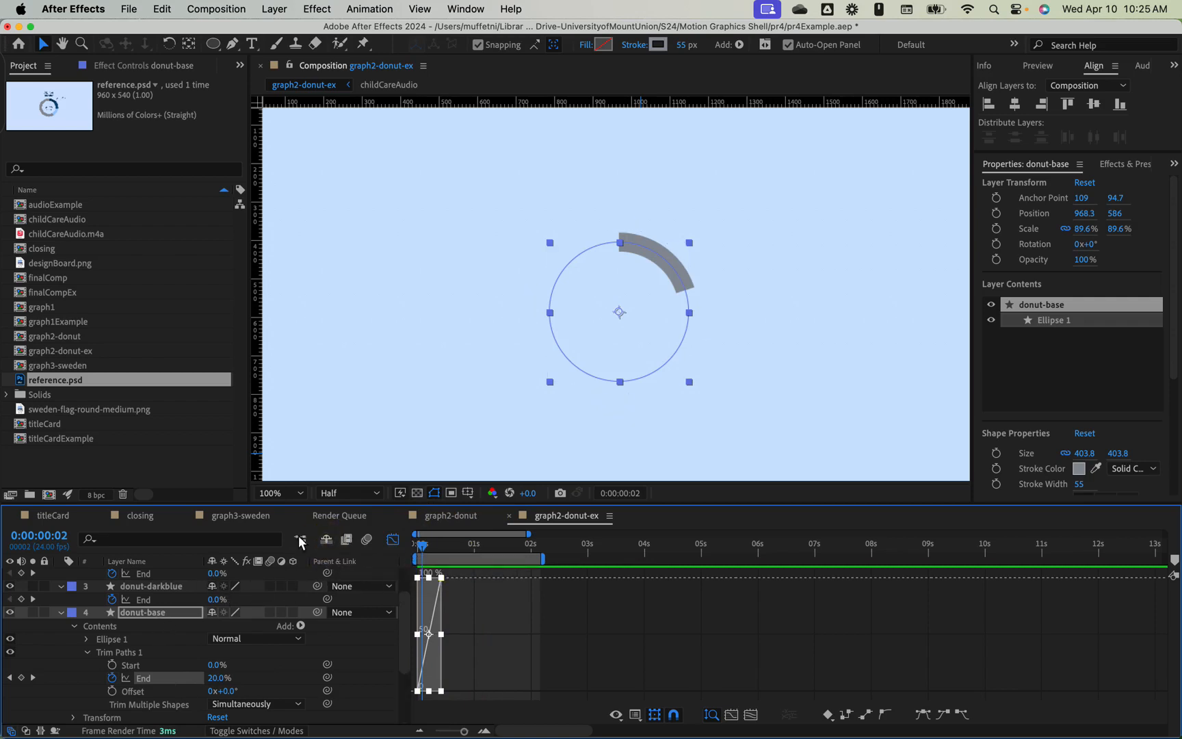
- Return to the layer-bar timeline at 0:00:01:23, then show the reference.psd layer at 29% opacity and lock it
{"action": "left_click", "coordinate": [395, 540]}
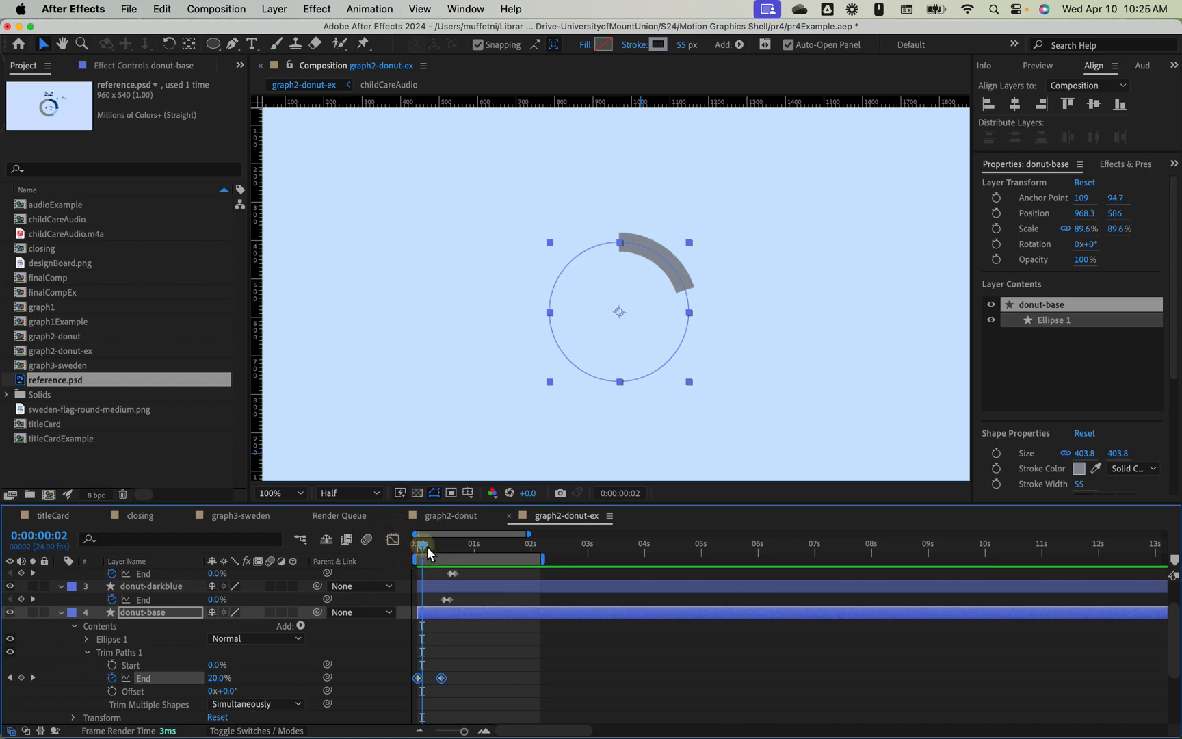
{"action": "left_click_drag", "start_coordinate": [422, 545], "coordinate": [530, 551]}
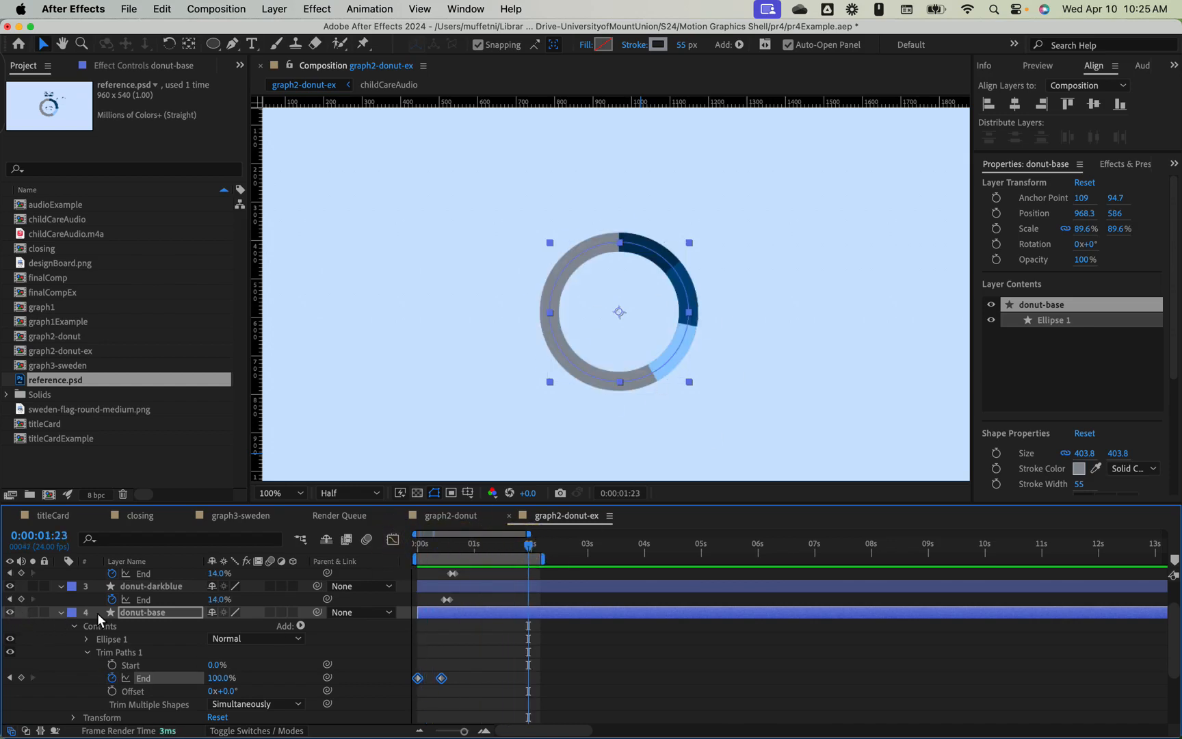
{"action": "scroll", "coordinate": [63, 629], "scroll_direction": "down", "scroll_amount": 3}
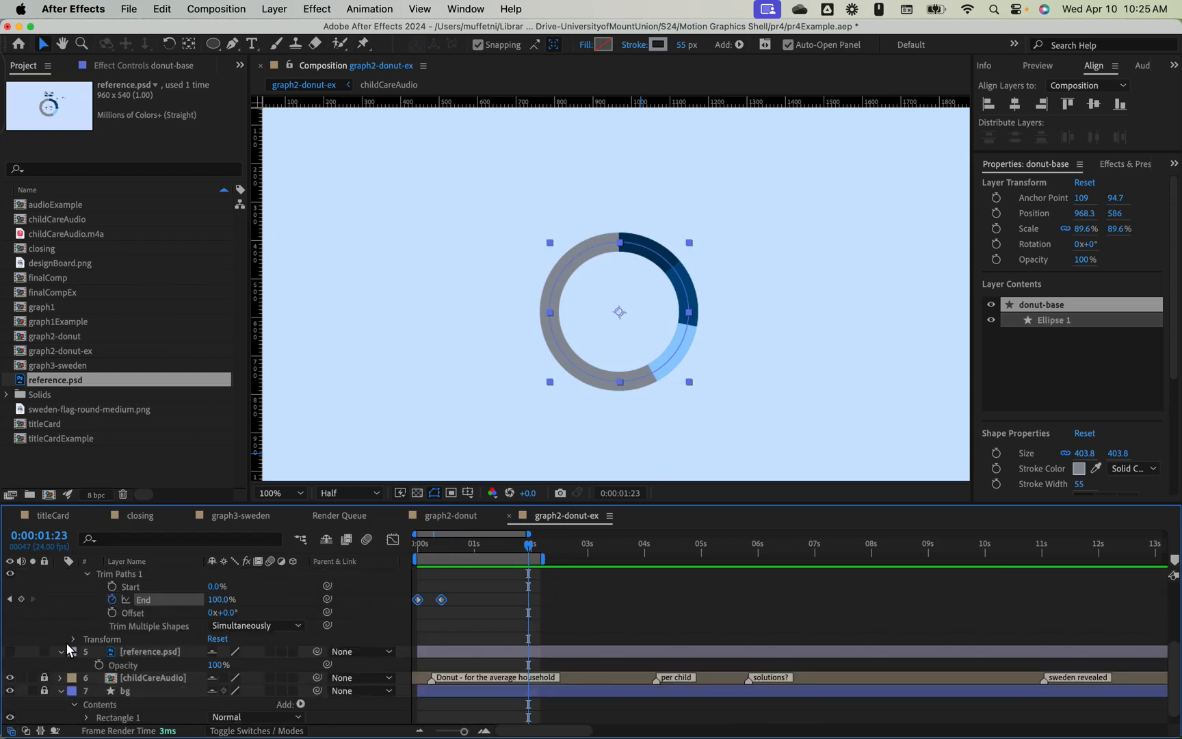
{"action": "left_click", "coordinate": [9, 651]}
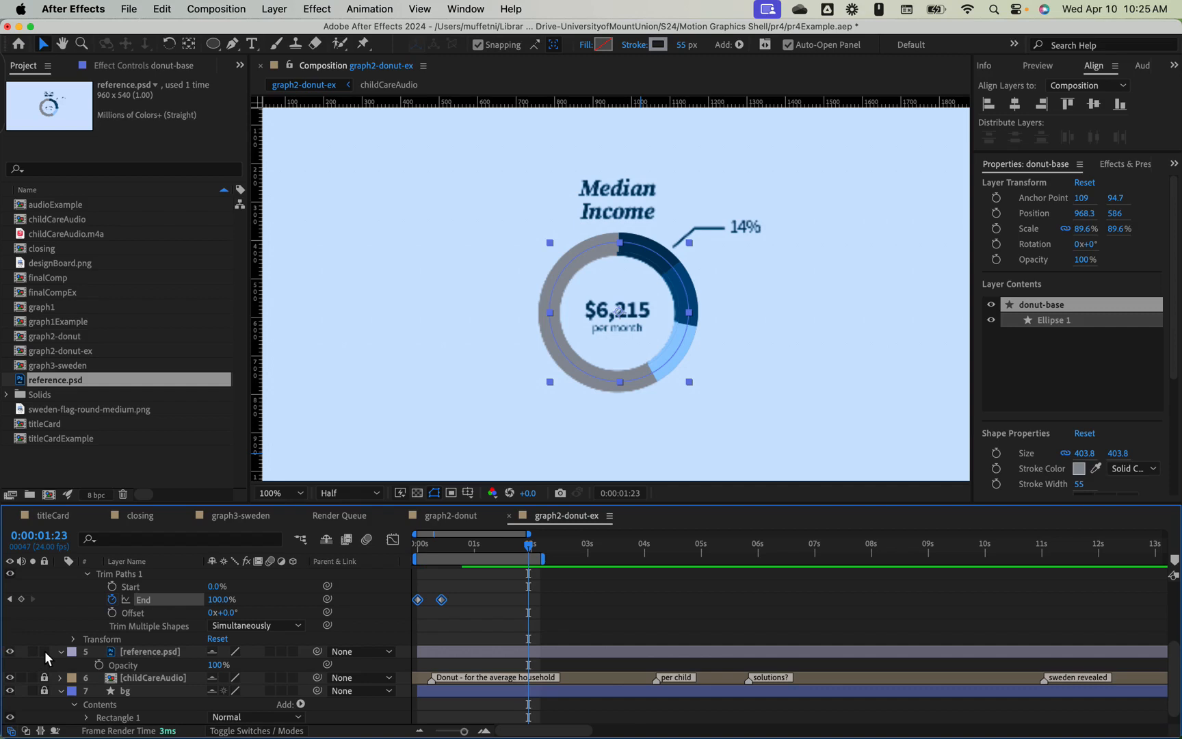
{"action": "left_click_drag", "start_coordinate": [216, 665], "coordinate": [161, 664]}
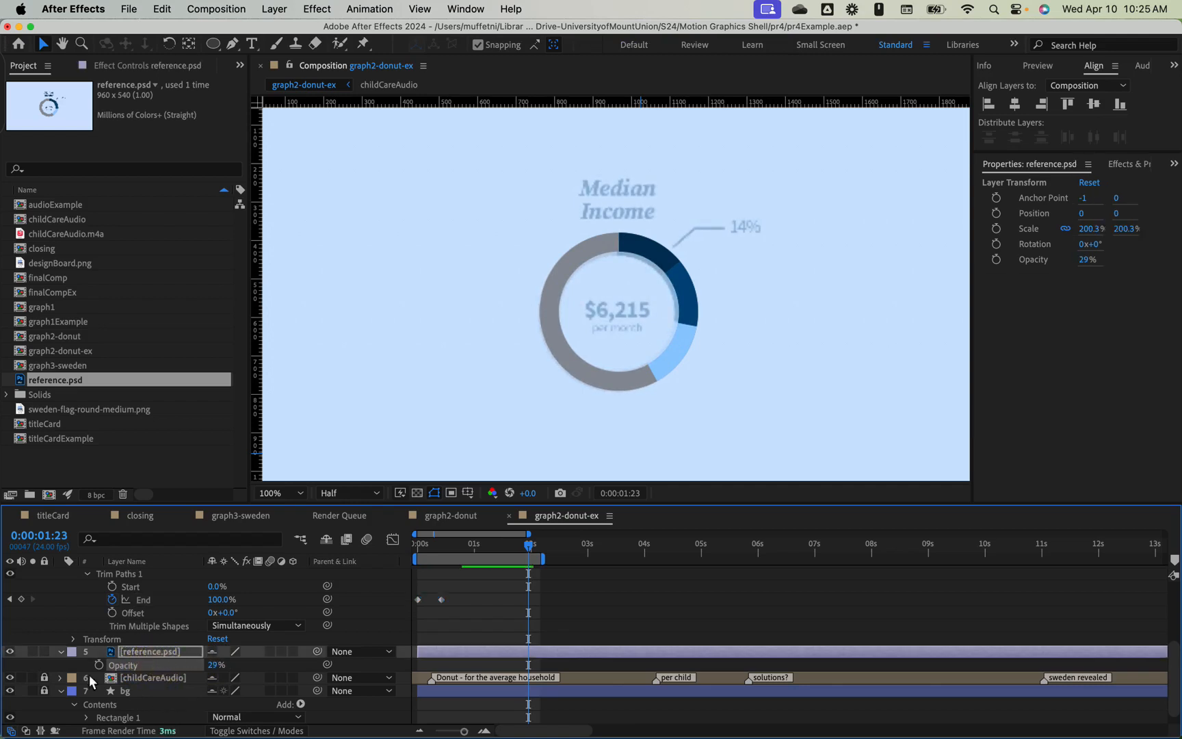
{"action": "left_click", "coordinate": [45, 651]}
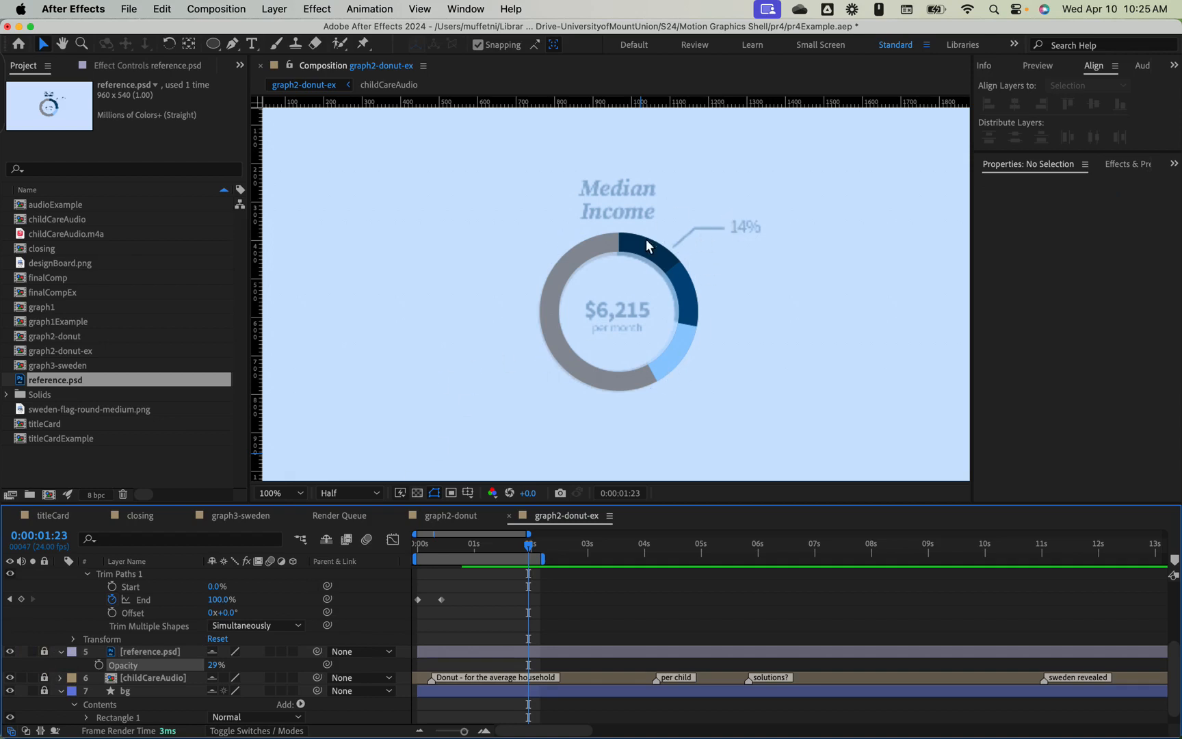
- Create a paragraph text box over the reference title above the donut, reading "Median Income"
{"action": "left_click", "coordinate": [254, 44]}
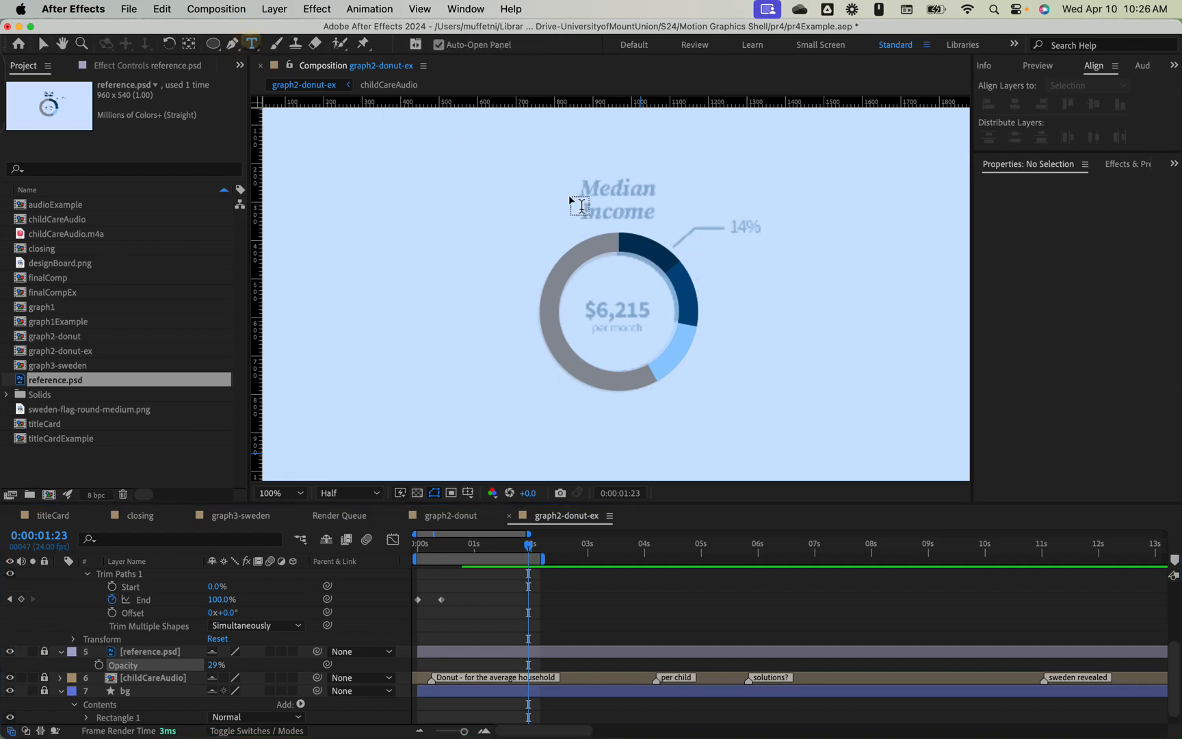
{"action": "left_click_drag", "start_coordinate": [567, 174], "coordinate": [670, 224]}
{"action": "type", "text": "M"}
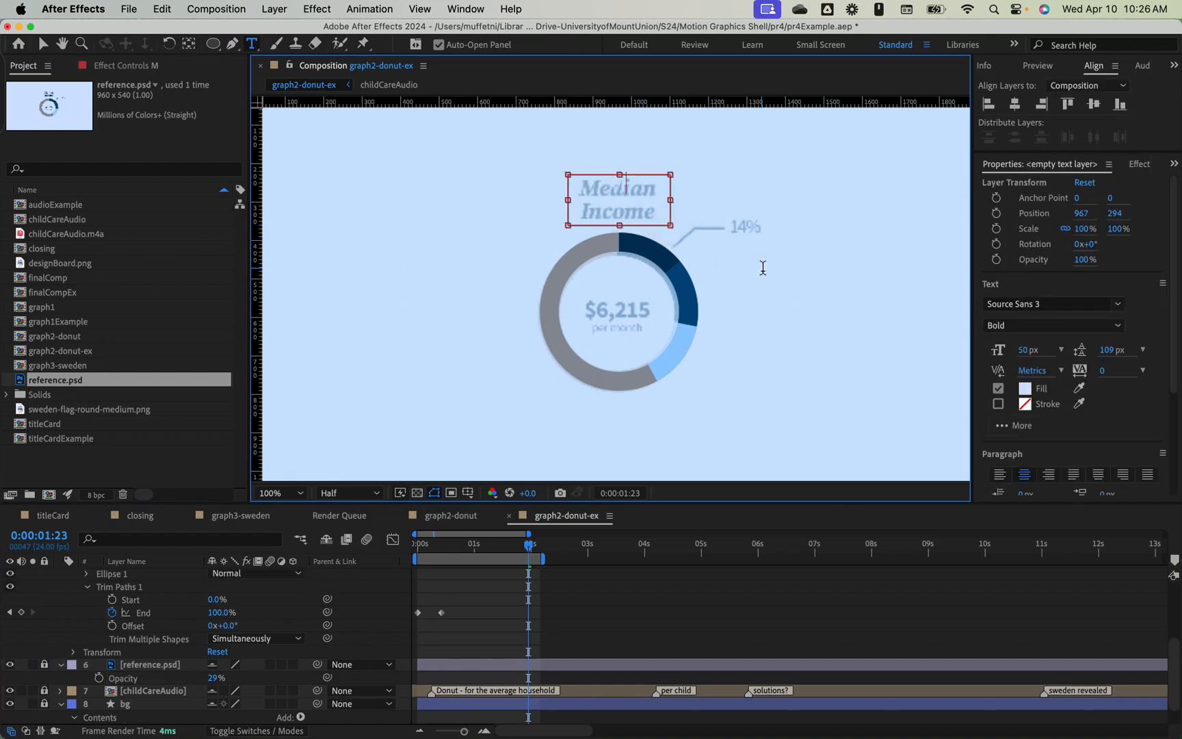
{"action": "type", "text": "edian Income"}
- Set the leading of the whole "Median Income" text to 50 px
{"action": "left_click_drag", "start_coordinate": [584, 184], "coordinate": [689, 241]}
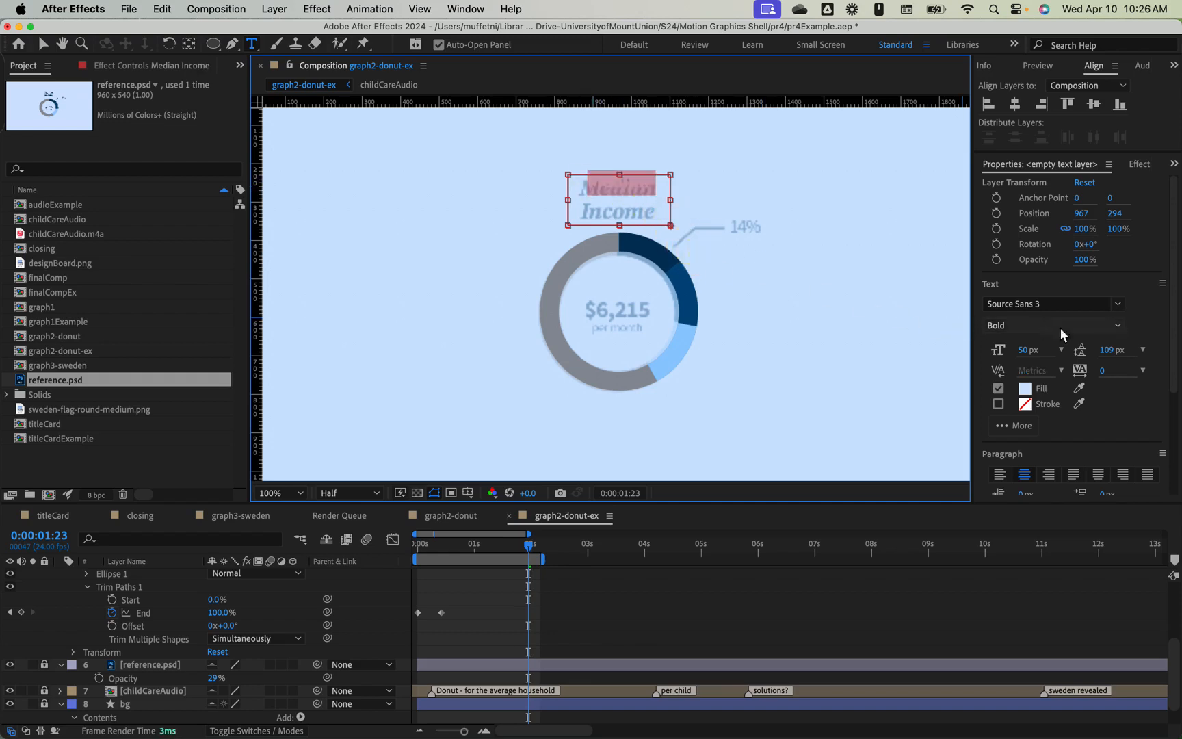
{"action": "left_click", "coordinate": [1113, 350]}
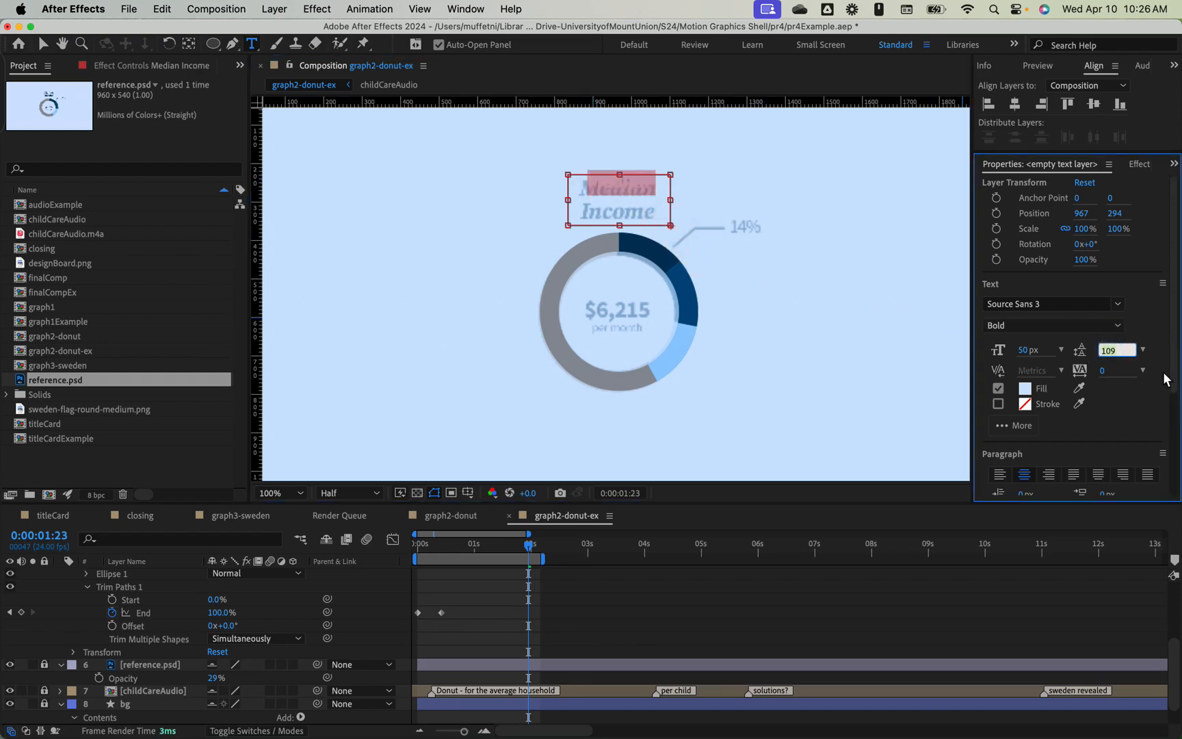
{"action": "key", "text": "Return"}
{"action": "left_click", "coordinate": [641, 220]}
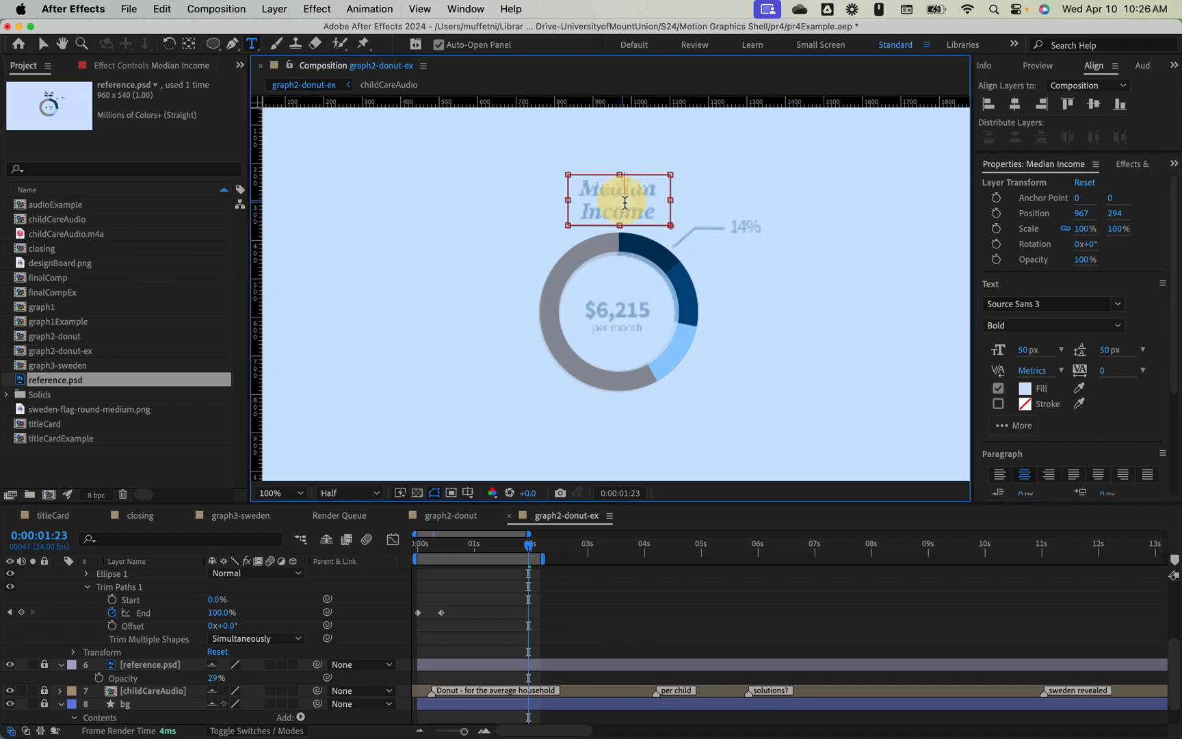
{"action": "left_click", "coordinate": [1112, 350]}
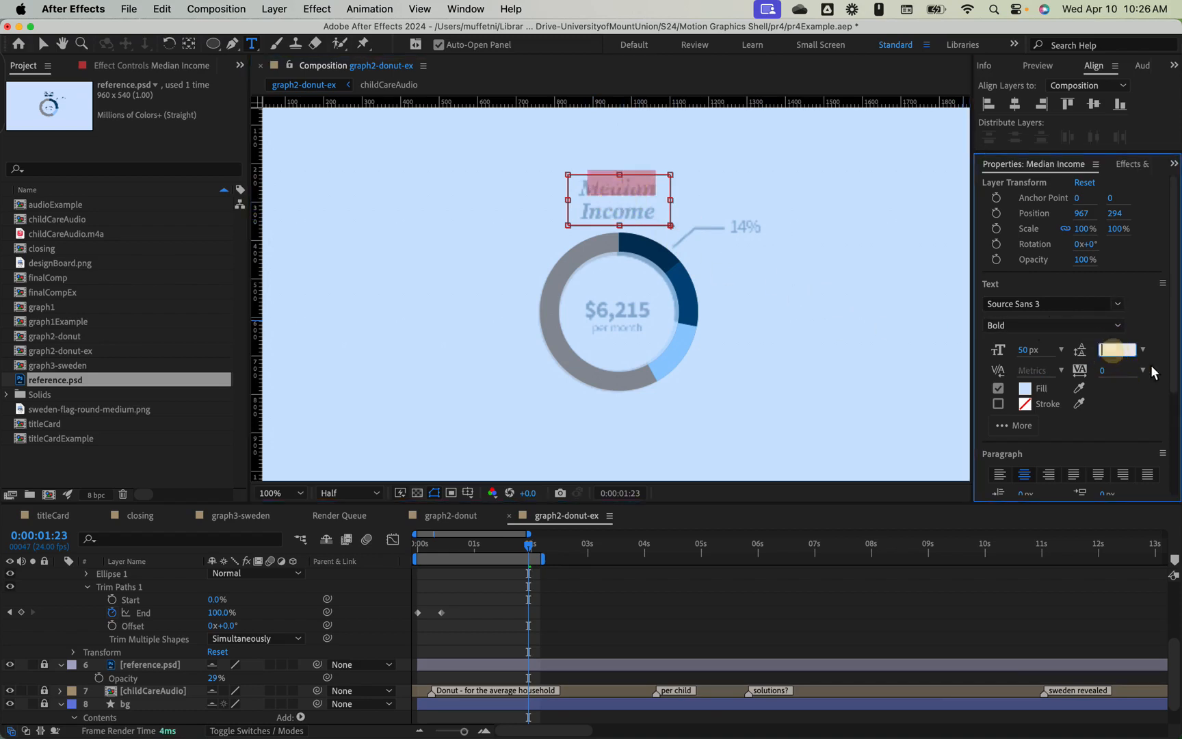
{"action": "type", "text": "50"}
{"action": "key", "text": "Return"}
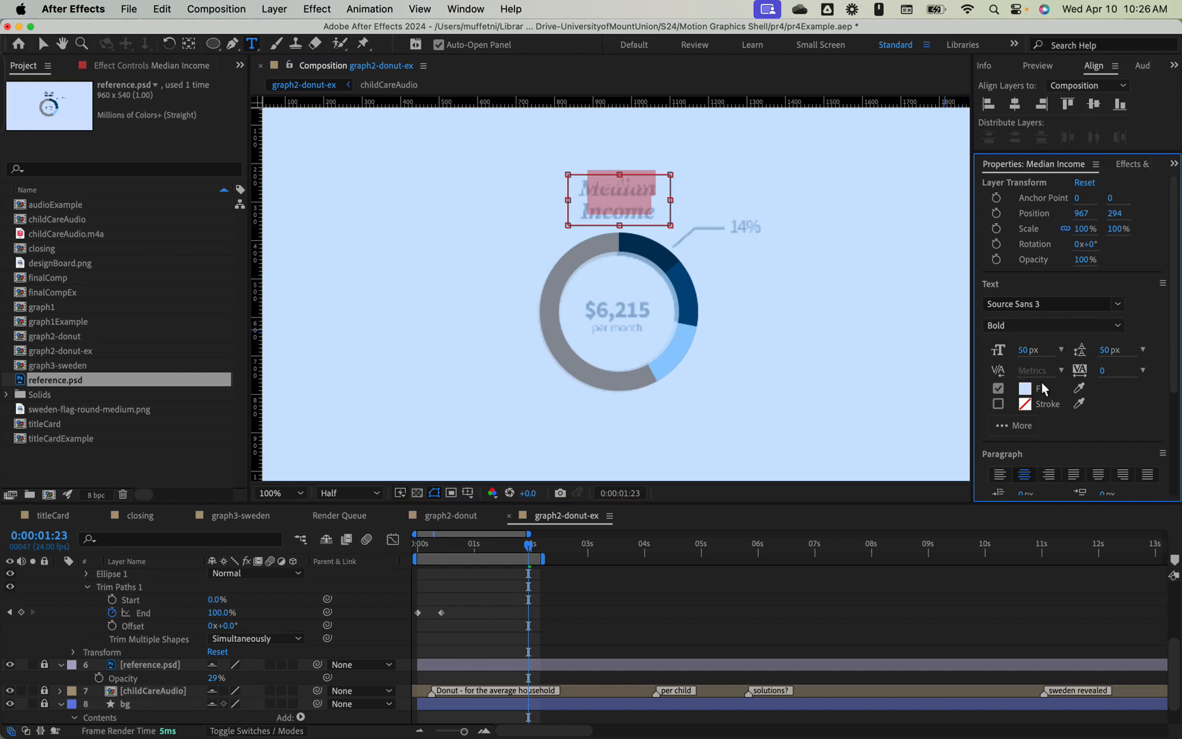
- Fill the "Median Income" text with the dark blue sampled from the donut's first segment
{"action": "left_click", "coordinate": [1080, 387]}
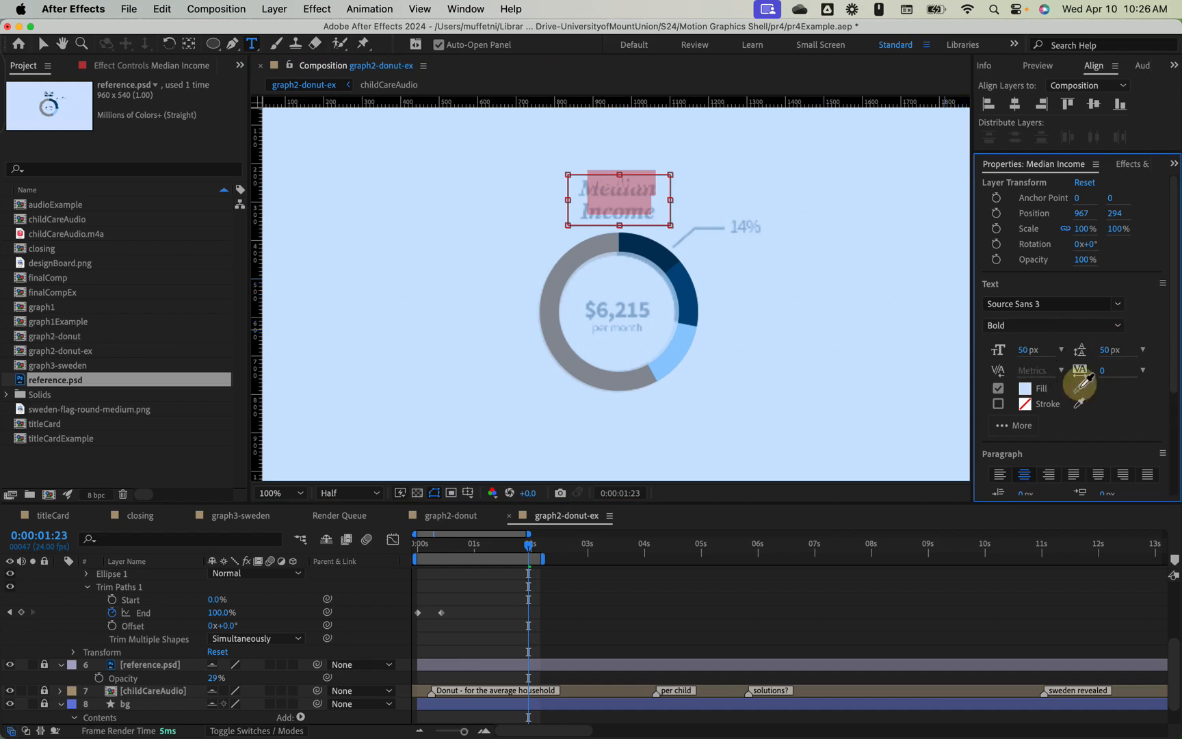
{"action": "left_click", "coordinate": [658, 255]}
{"action": "left_click", "coordinate": [657, 195]}
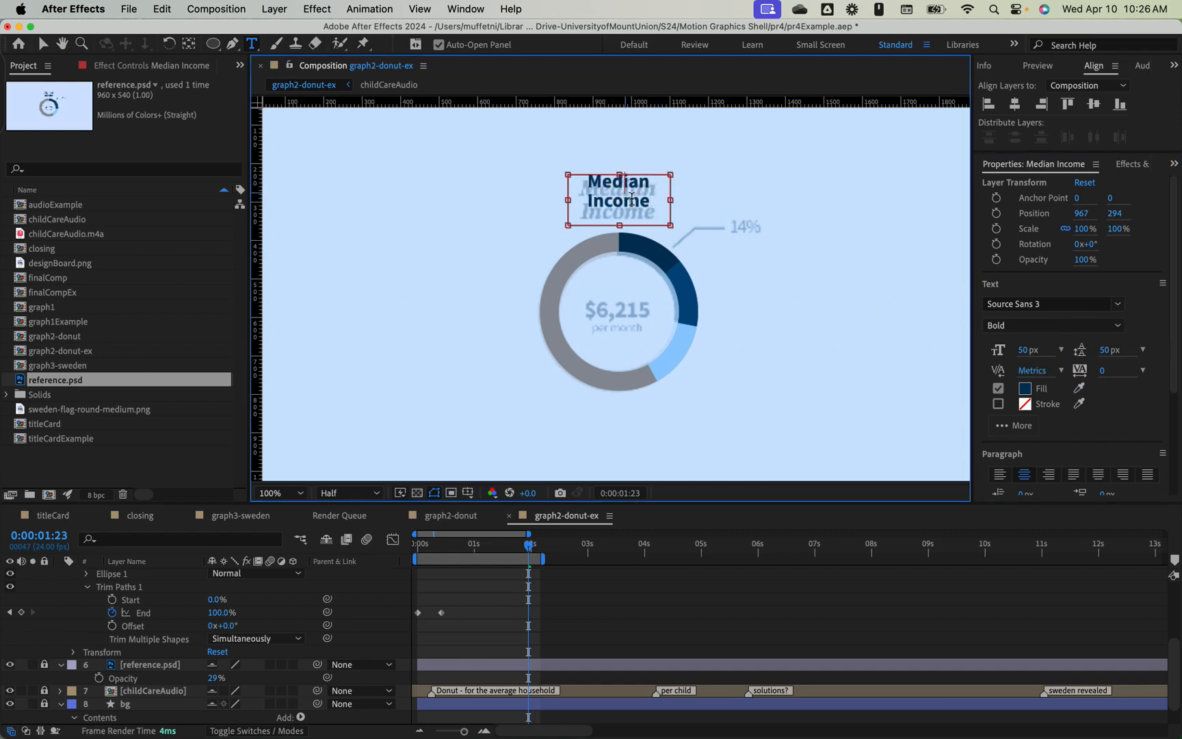
- Change the font of the "Median Income" text to Source Serif 4 in Bold Italic
{"action": "left_click_drag", "start_coordinate": [656, 207], "coordinate": [560, 188]}
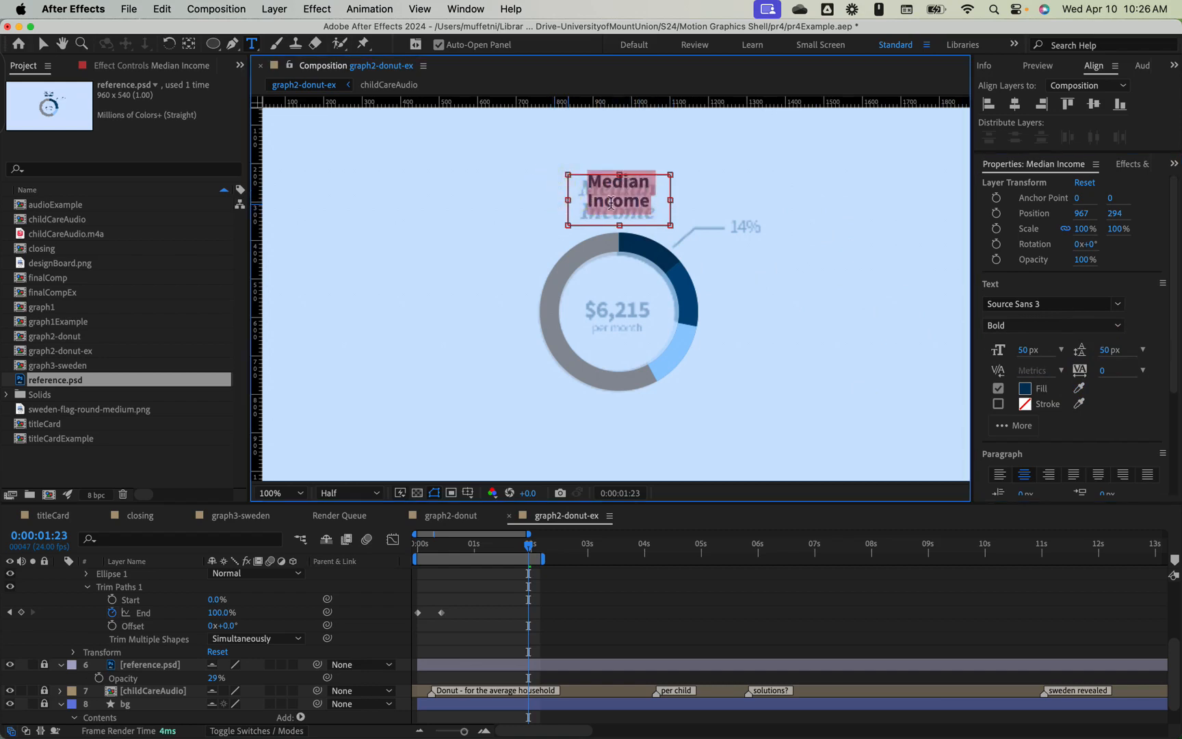
{"action": "left_click", "coordinate": [1063, 307]}
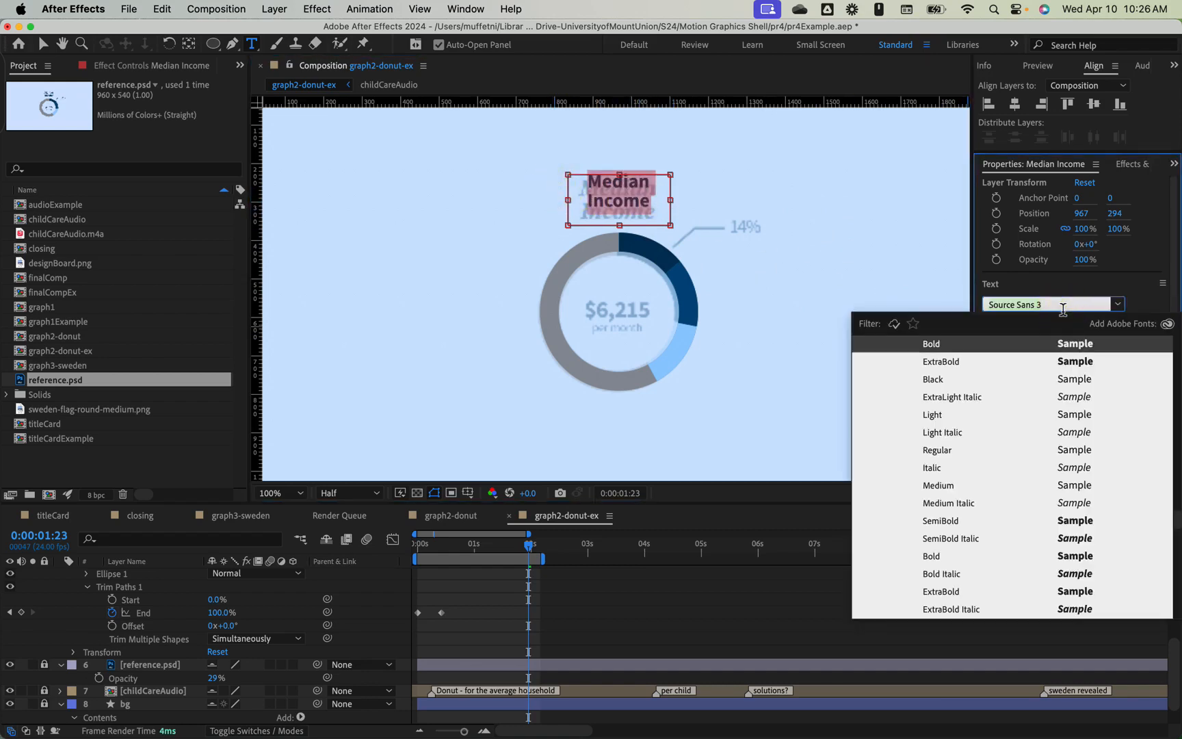
{"action": "type", "text": "source serif"}
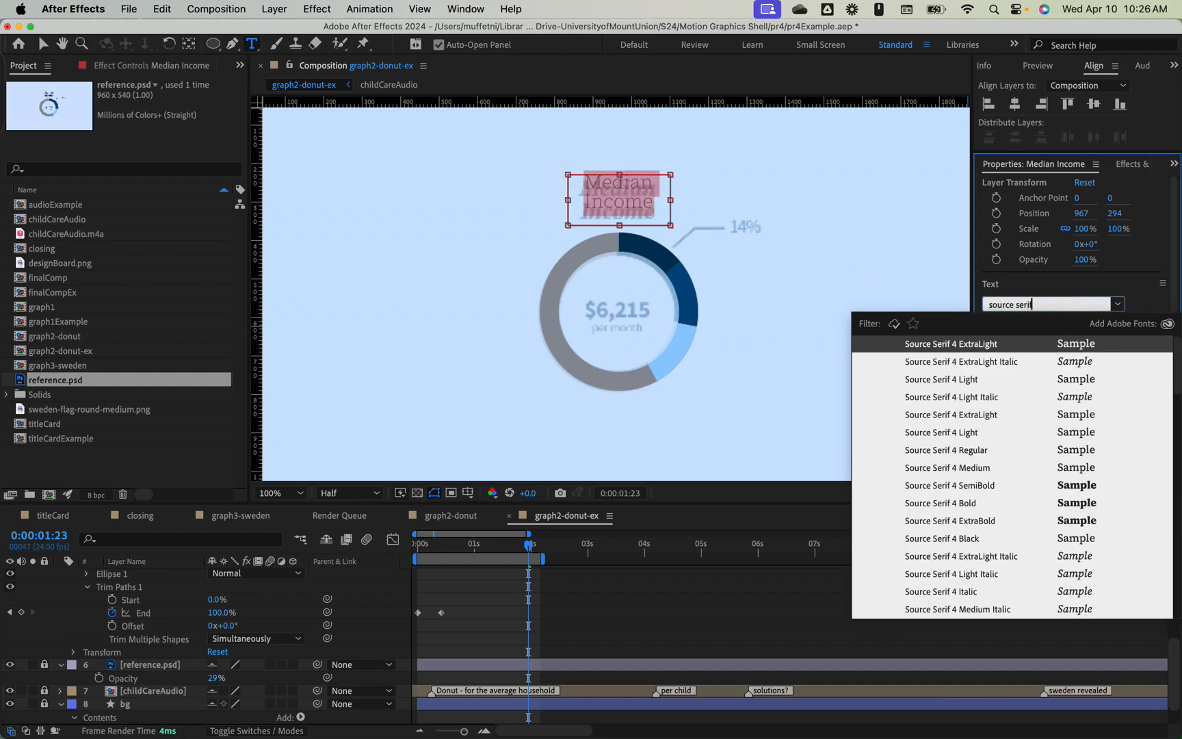
{"action": "left_click", "coordinate": [970, 510]}
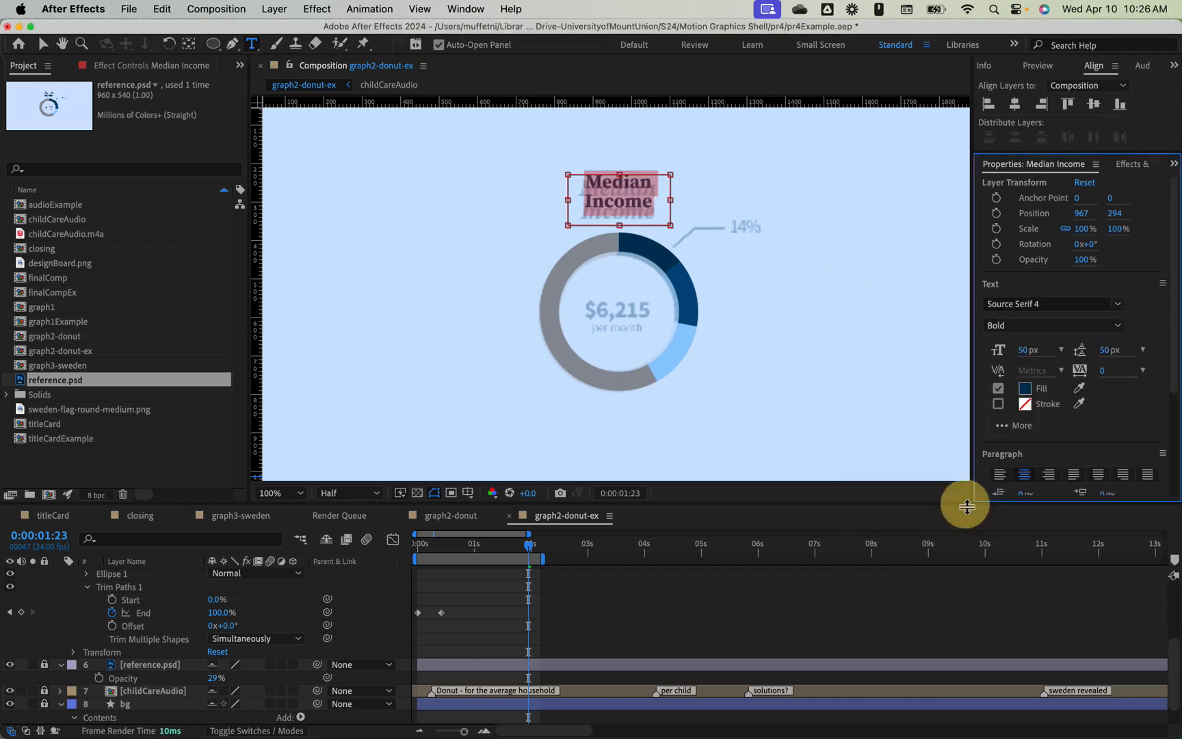
{"action": "left_click", "coordinate": [1116, 326]}
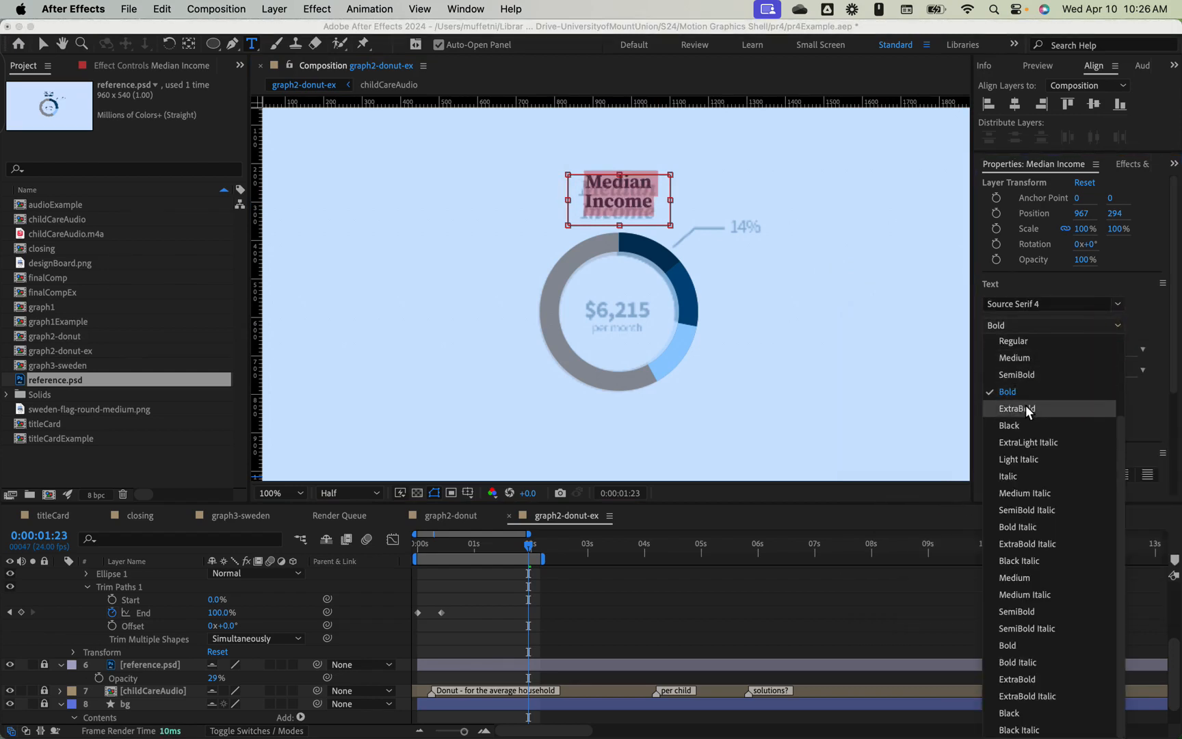
{"action": "left_click", "coordinate": [1028, 662]}
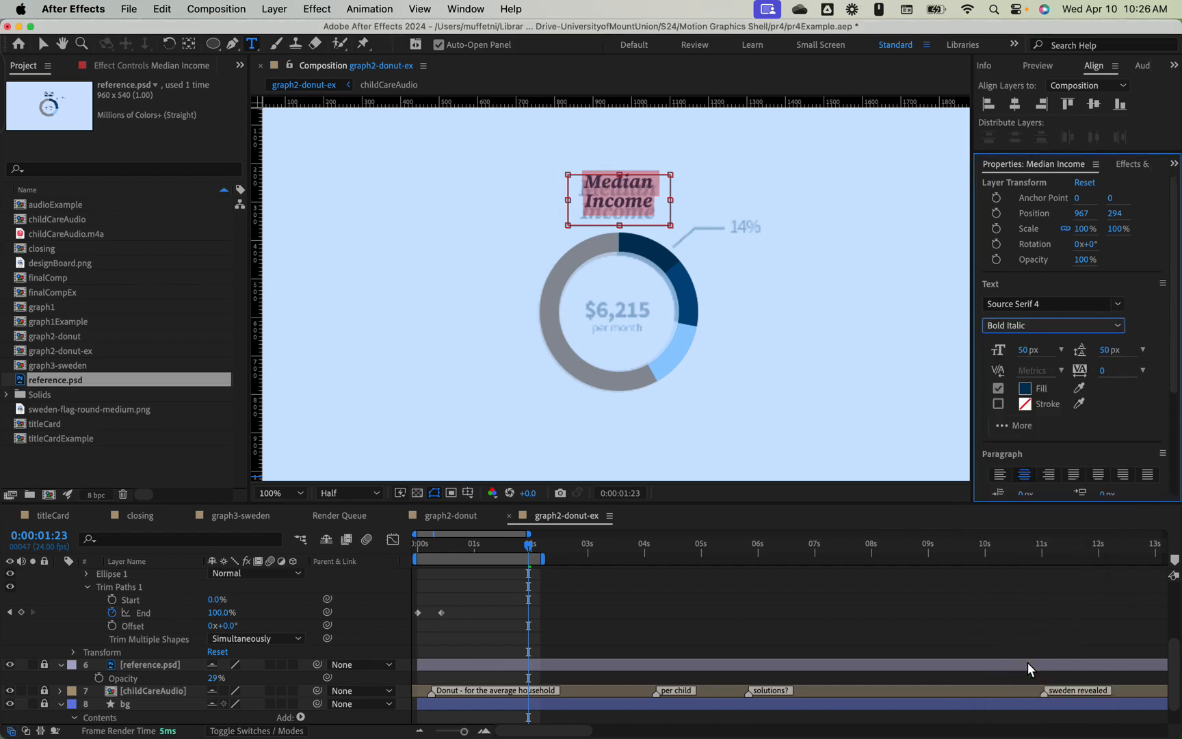
- Set the font size of the "Median Income" text to 60 px
{"action": "left_click", "coordinate": [1028, 350]}
{"action": "type", "text": "60"}
{"action": "key", "text": "Return"}
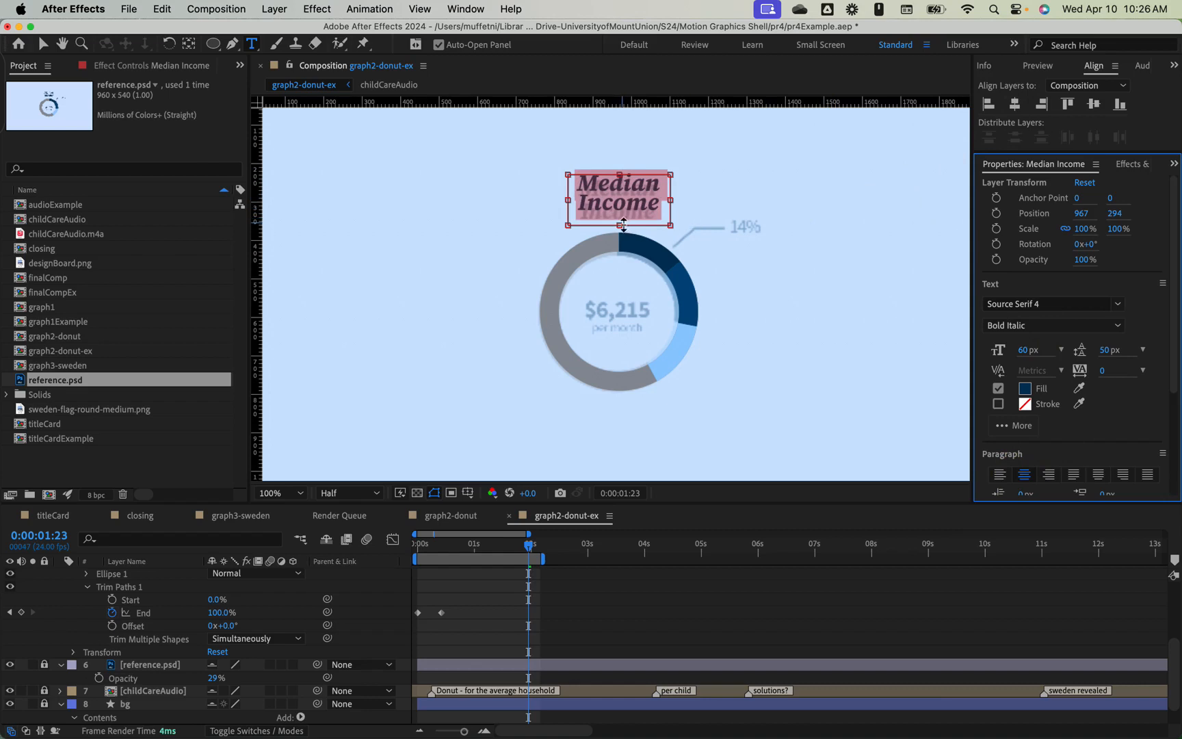
- Center the "Median Income" text horizontally in the composition and move it down to a Y position of about 316
{"action": "left_click_drag", "start_coordinate": [623, 225], "coordinate": [620, 214]}
{"action": "left_click", "coordinate": [1016, 105]}
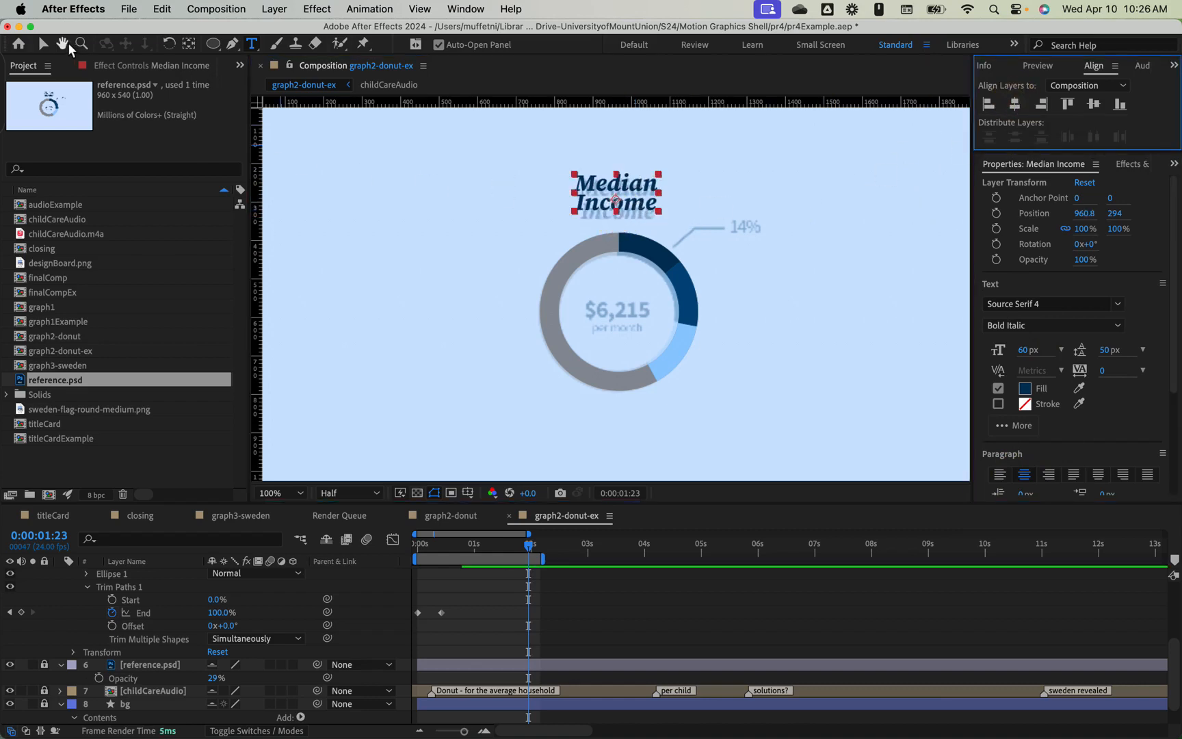
{"action": "left_click", "coordinate": [43, 44]}
{"action": "left_click", "coordinate": [645, 186]}
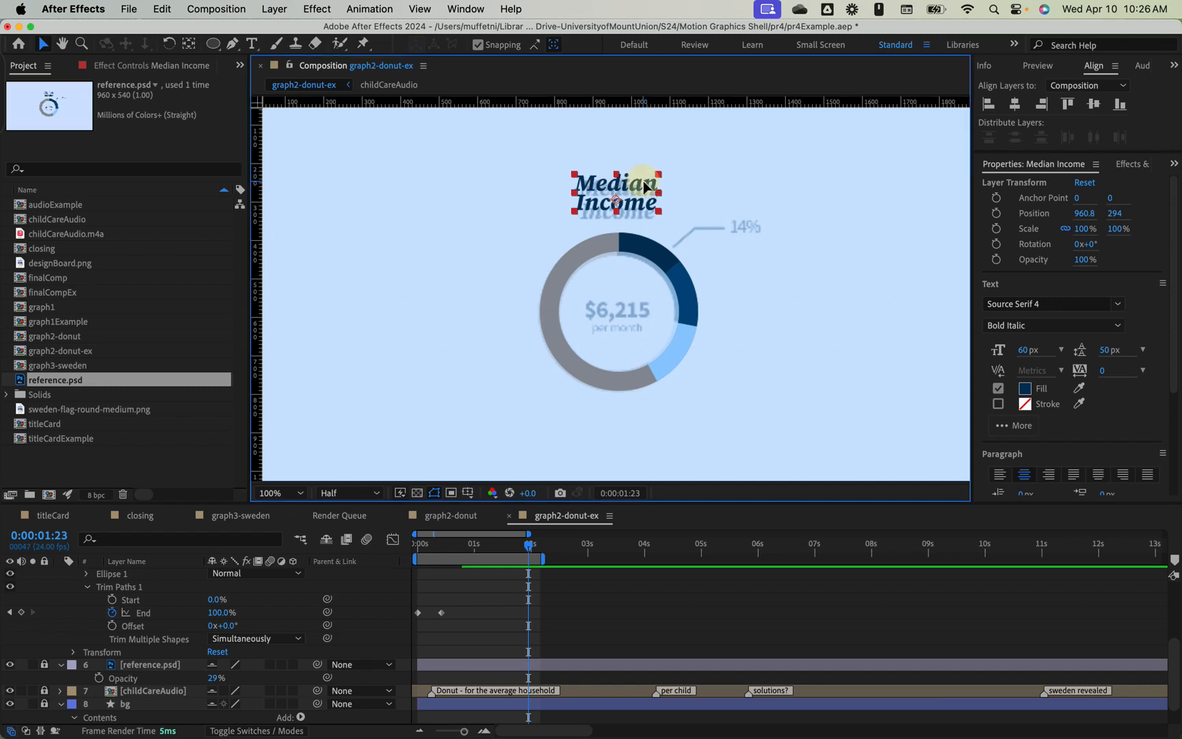
{"action": "left_click_drag", "start_coordinate": [644, 185], "coordinate": [651, 196]}
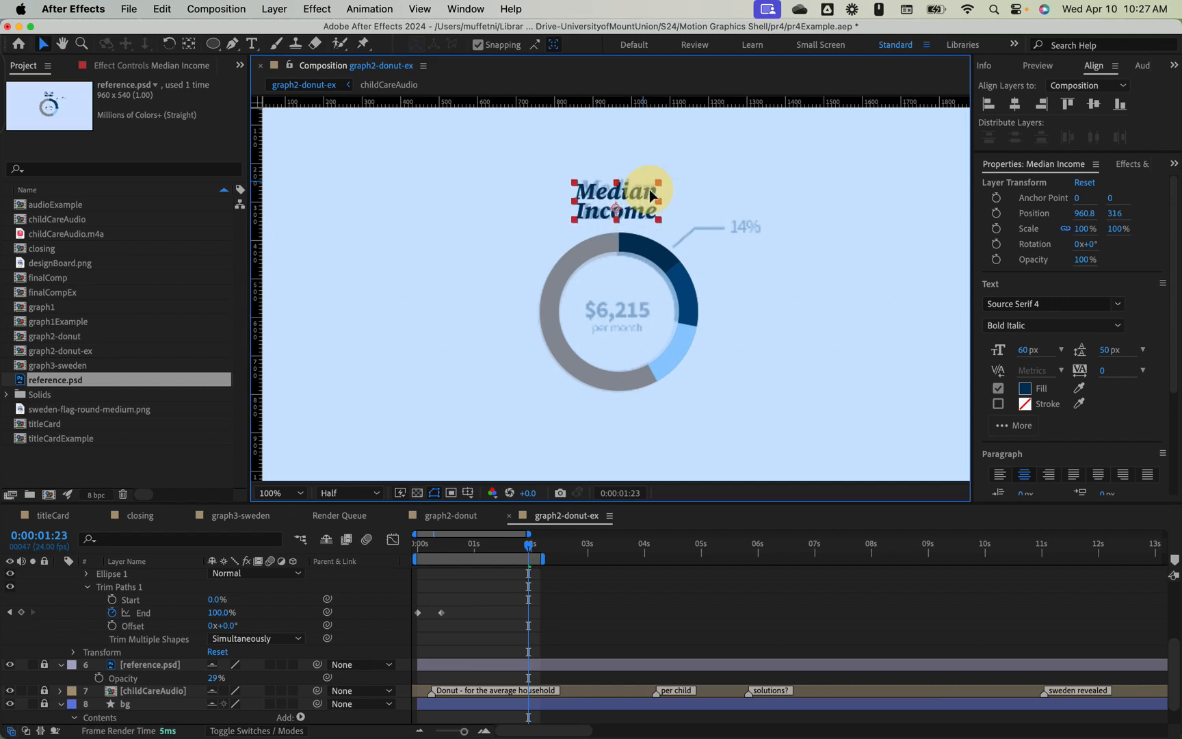
- Set the leading of the "Median Income" text to 60 px and move it up to a Y position of about 308
{"action": "left_click", "coordinate": [1111, 349]}
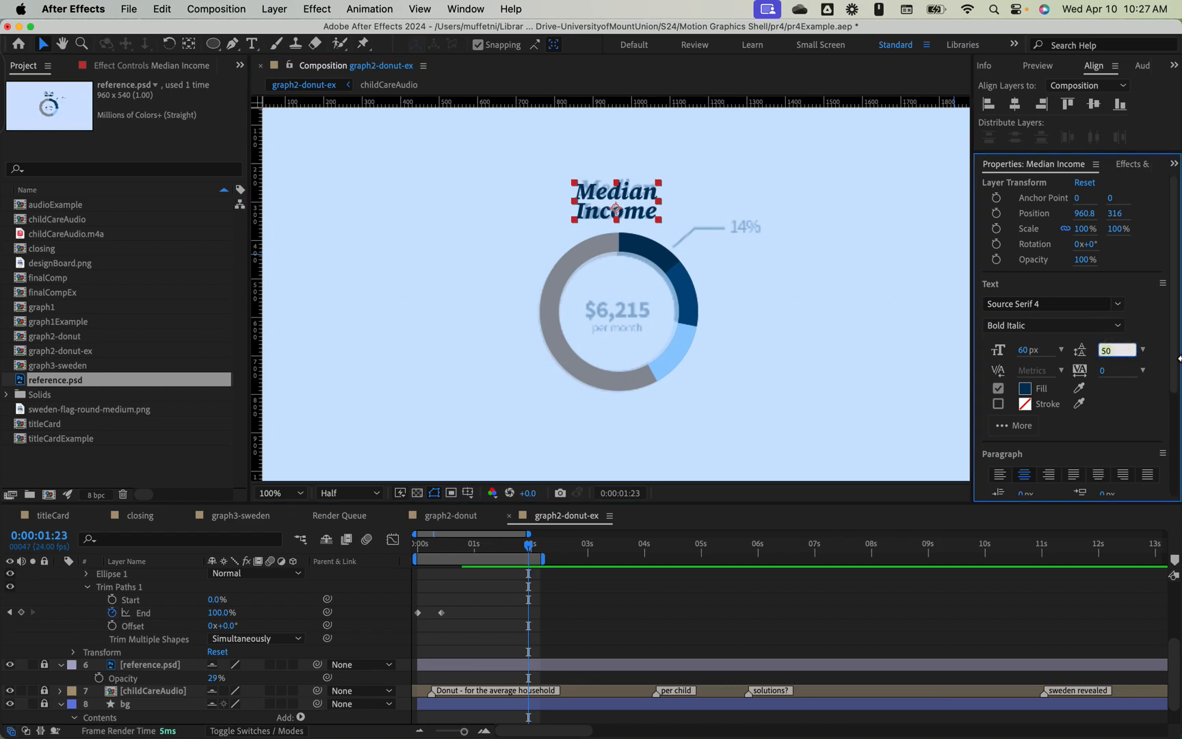
{"action": "type", "text": "60"}
{"action": "key", "text": "Return"}
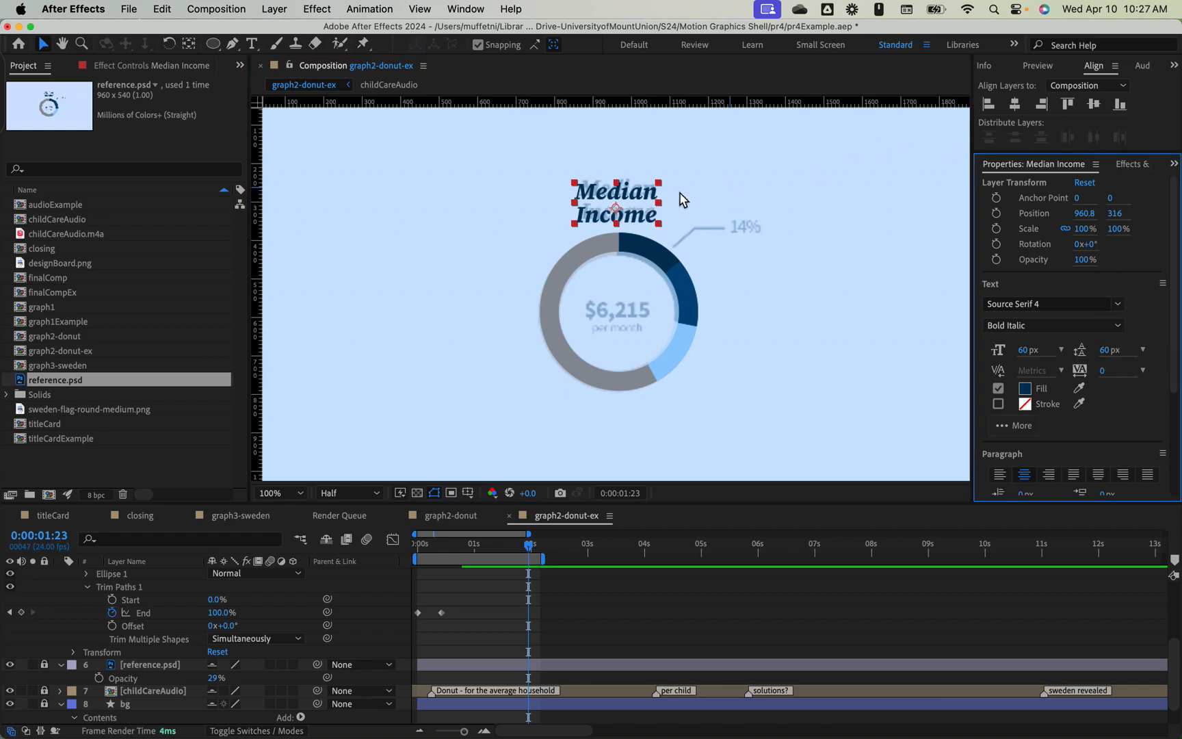
{"action": "left_click", "coordinate": [633, 199]}
{"action": "left_click_drag", "start_coordinate": [631, 199], "coordinate": [634, 195]}
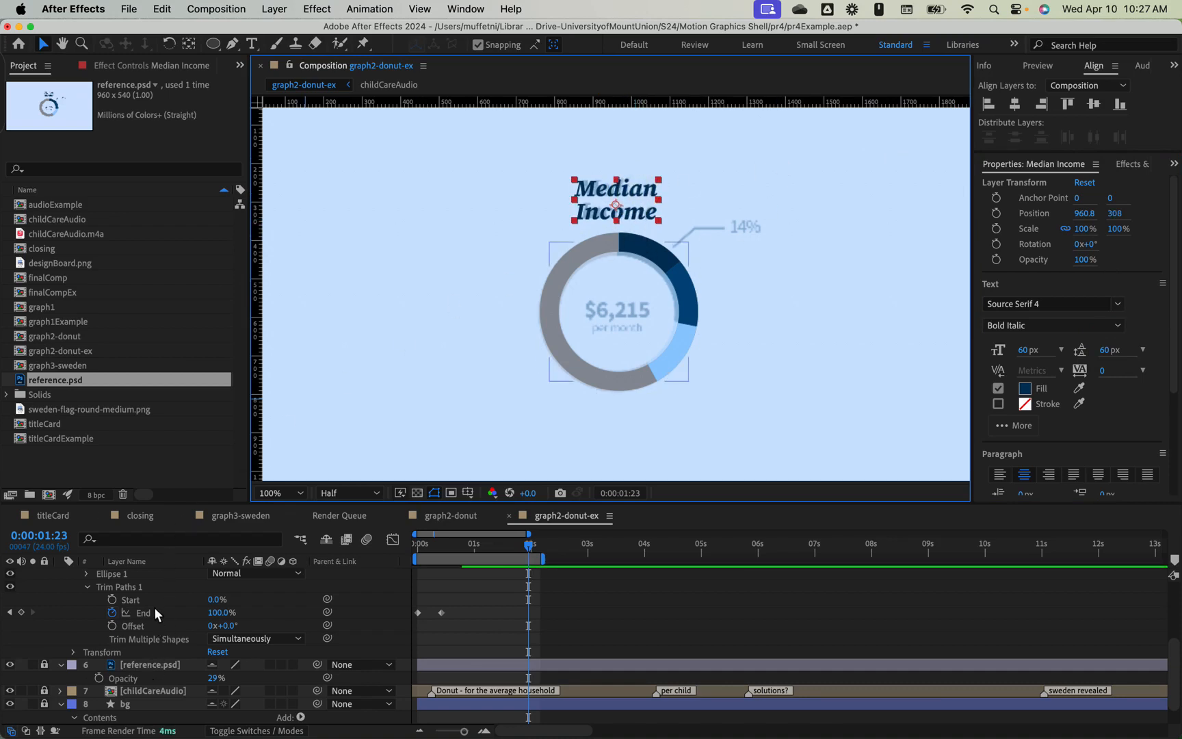
- Duplicate the "Median Income" text, move the copy down into the donut's center, and replace its wording with "$6,215"
{"action": "key", "text": "super+d"}
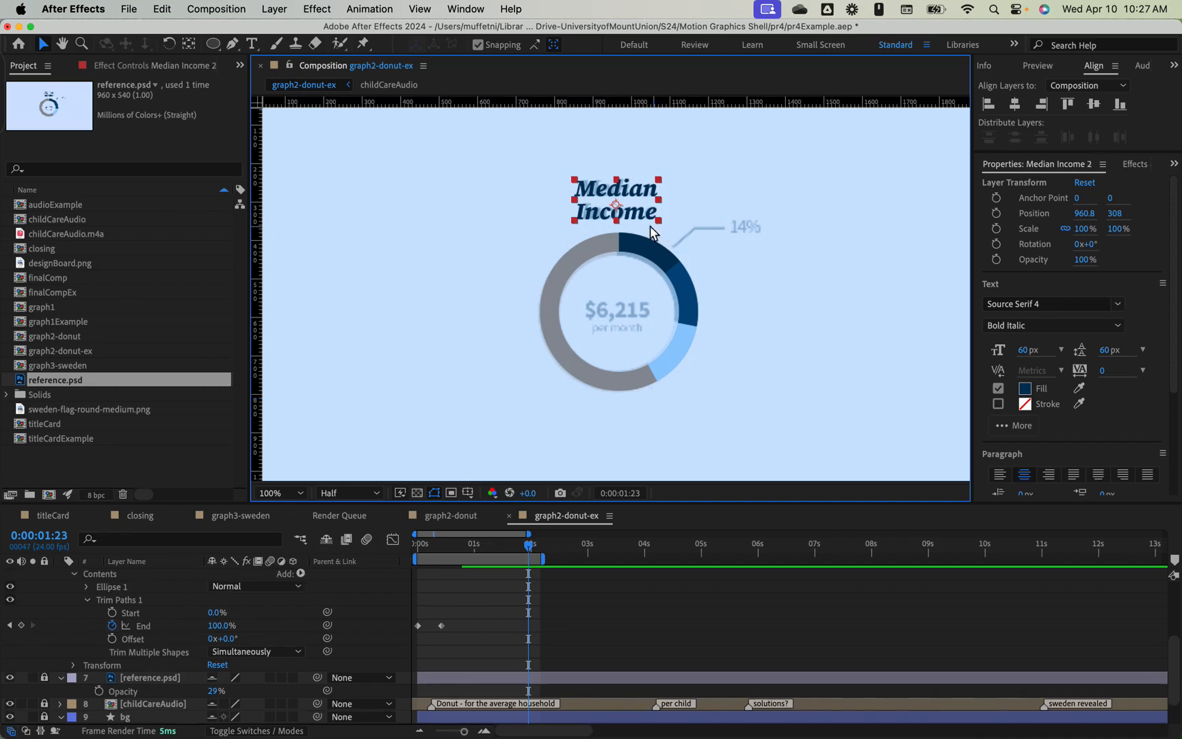
{"action": "left_click_drag", "start_coordinate": [645, 217], "coordinate": [647, 356]}
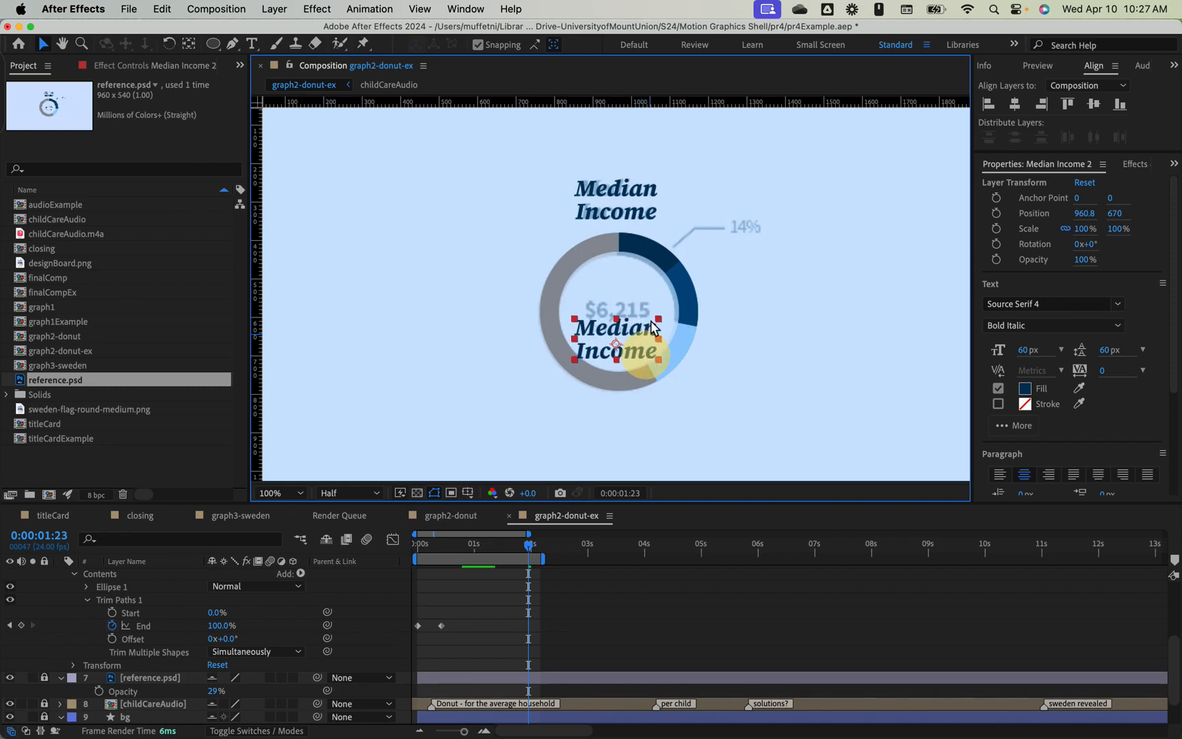
{"action": "double_click", "coordinate": [636, 331]}
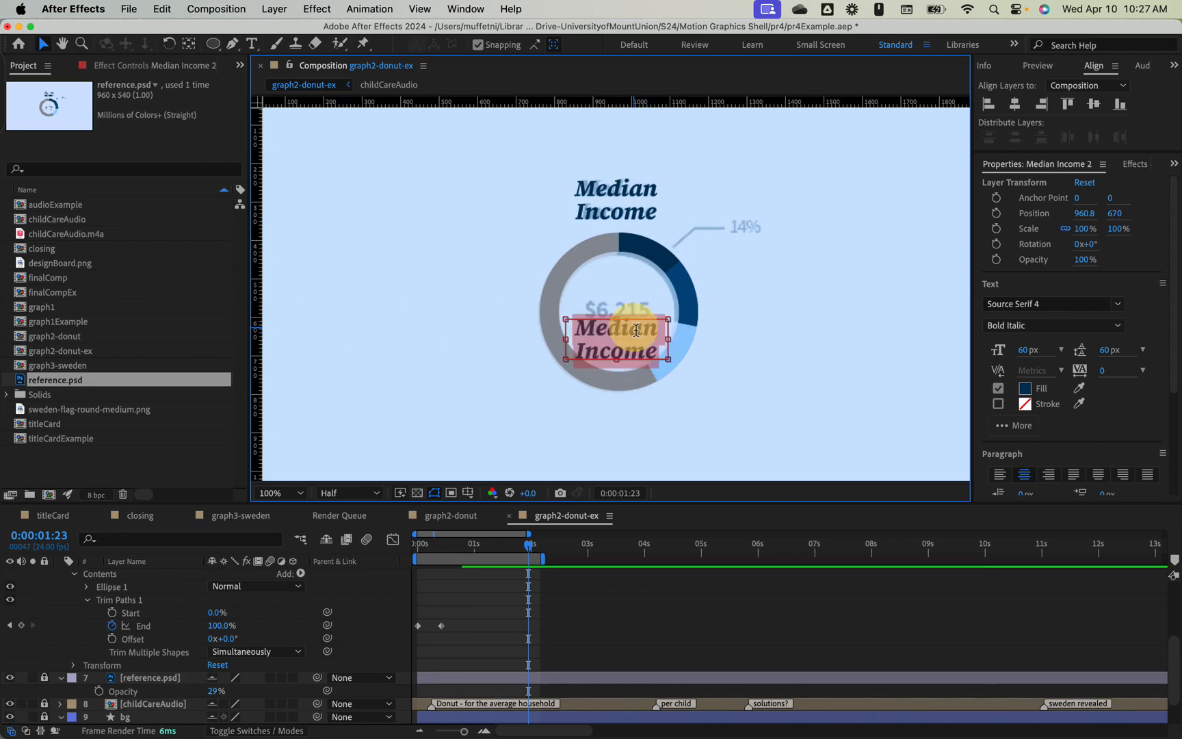
{"action": "type", "text": "$"}
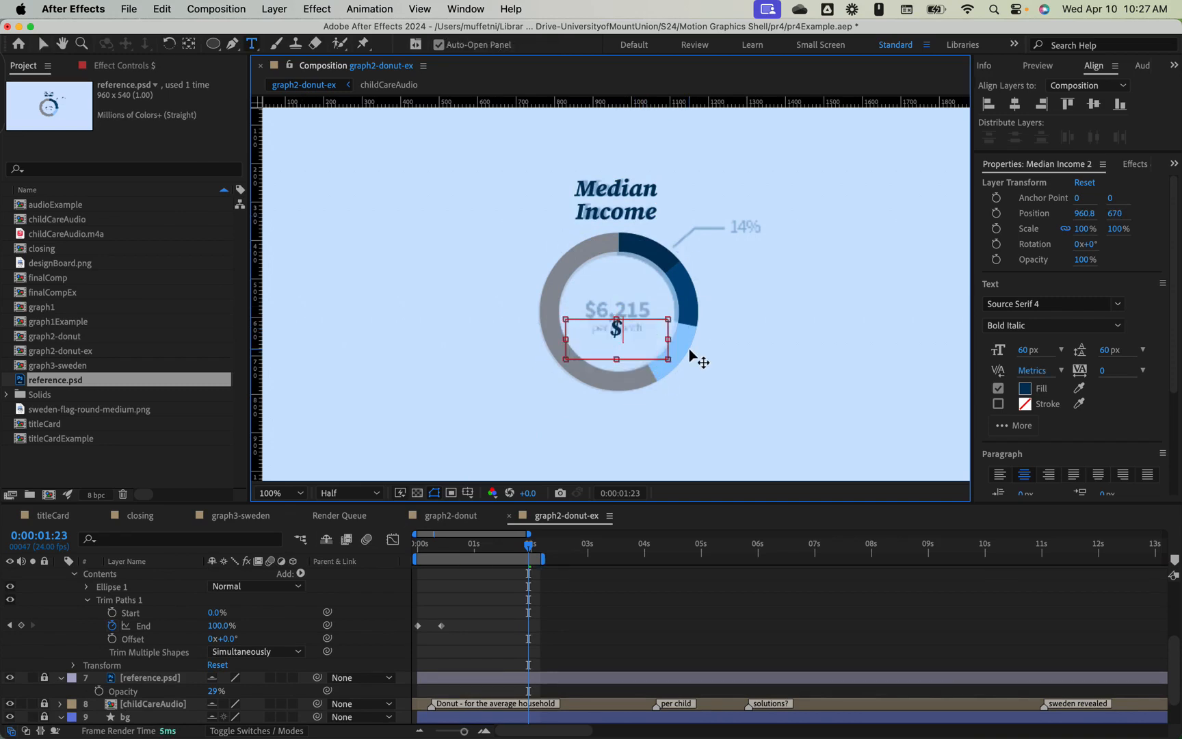
{"action": "type", "text": "6,215"}
- Change the font of the "$6,215" text to Source Sans 3 in Bold
{"action": "key", "text": "super+a"}
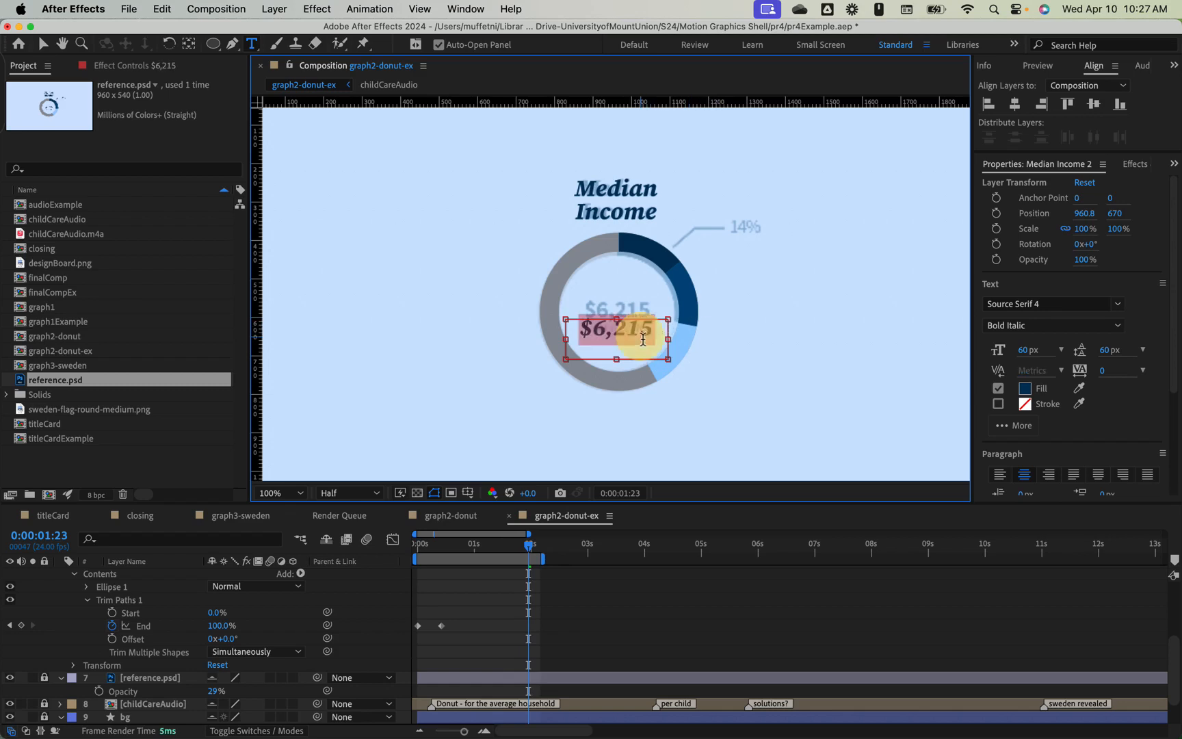
{"action": "left_click", "coordinate": [1093, 303]}
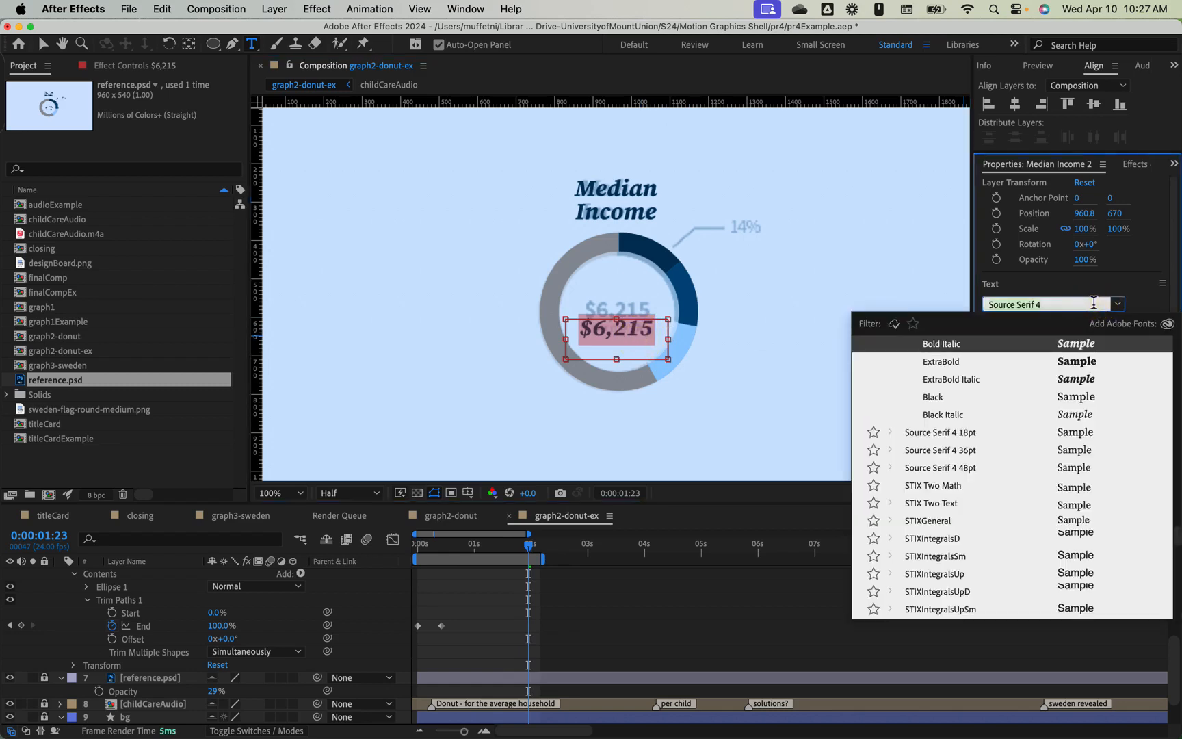
{"action": "type", "text": "source"}
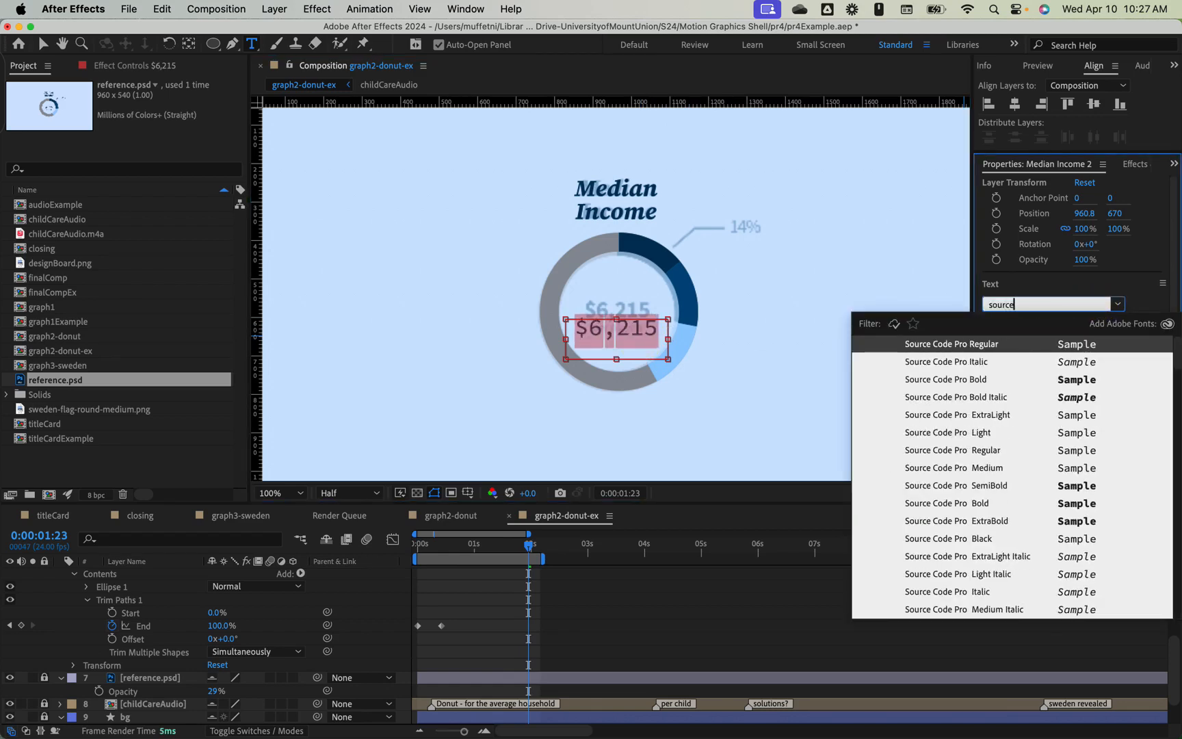
{"action": "type", "text": " sans"}
{"action": "left_click", "coordinate": [984, 432]}
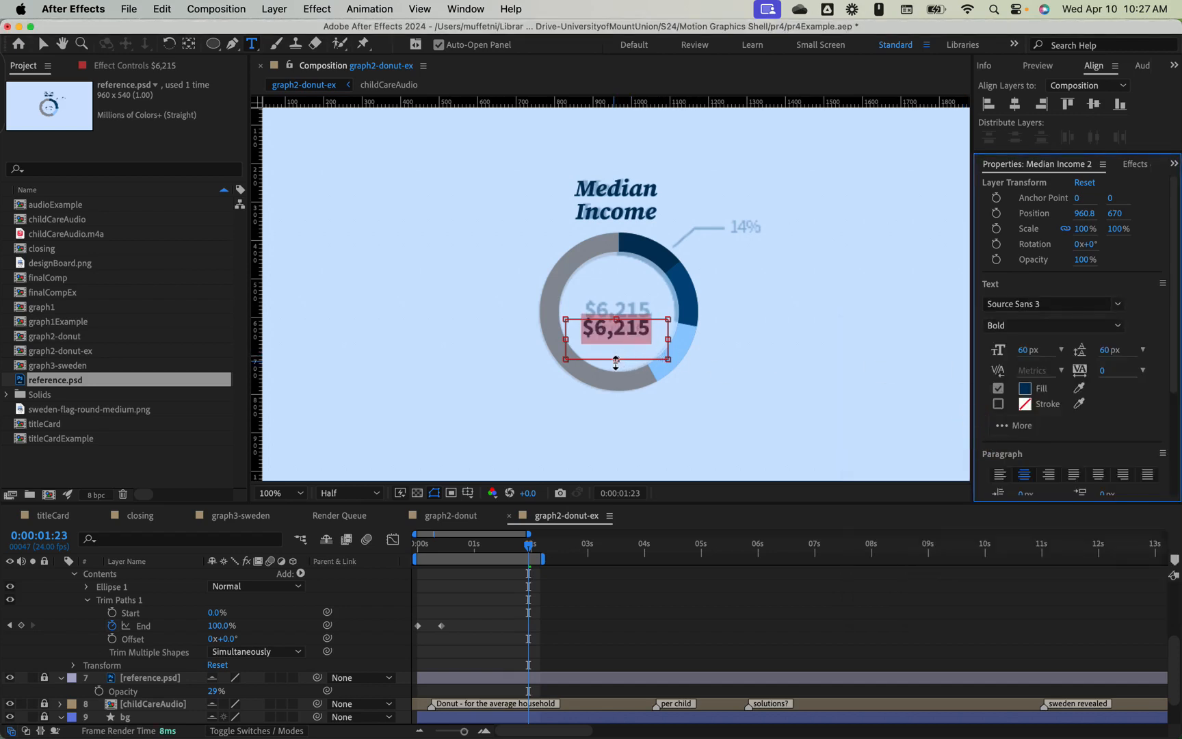
- Shorten the "$6,215" text box to a single line and move it up to a Y position of about 620
{"action": "left_click_drag", "start_coordinate": [615, 362], "coordinate": [616, 341]}
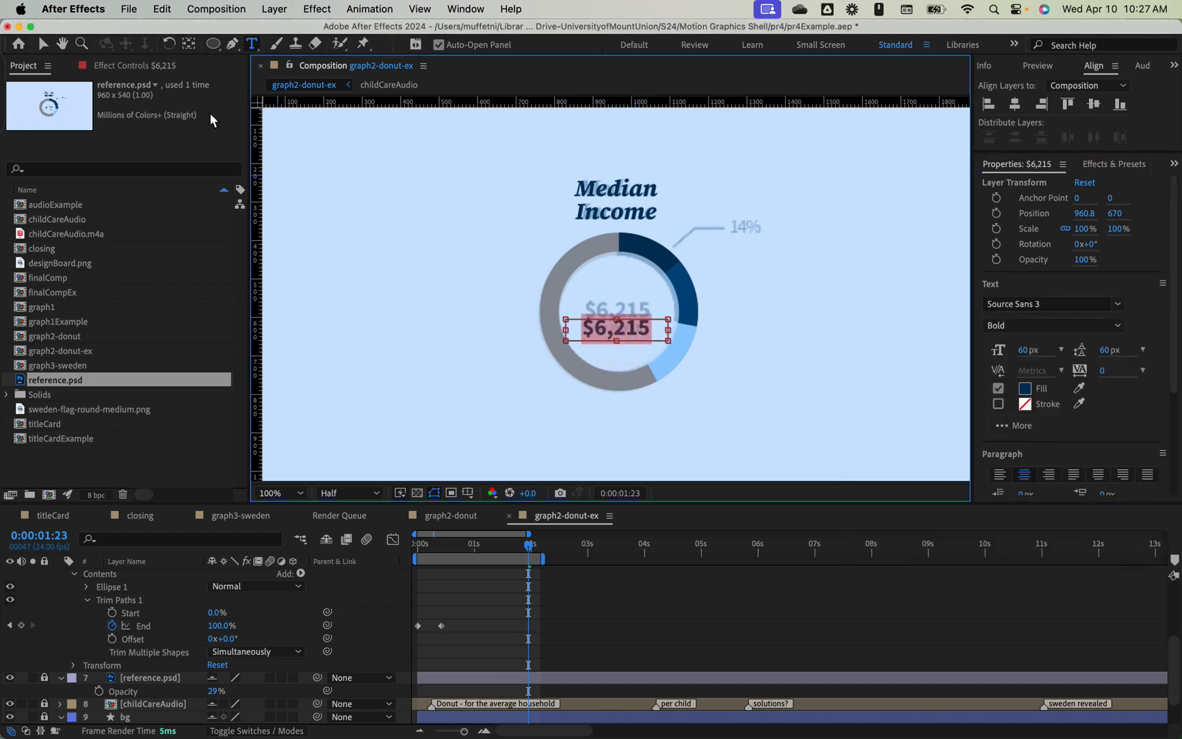
{"action": "left_click", "coordinate": [48, 46]}
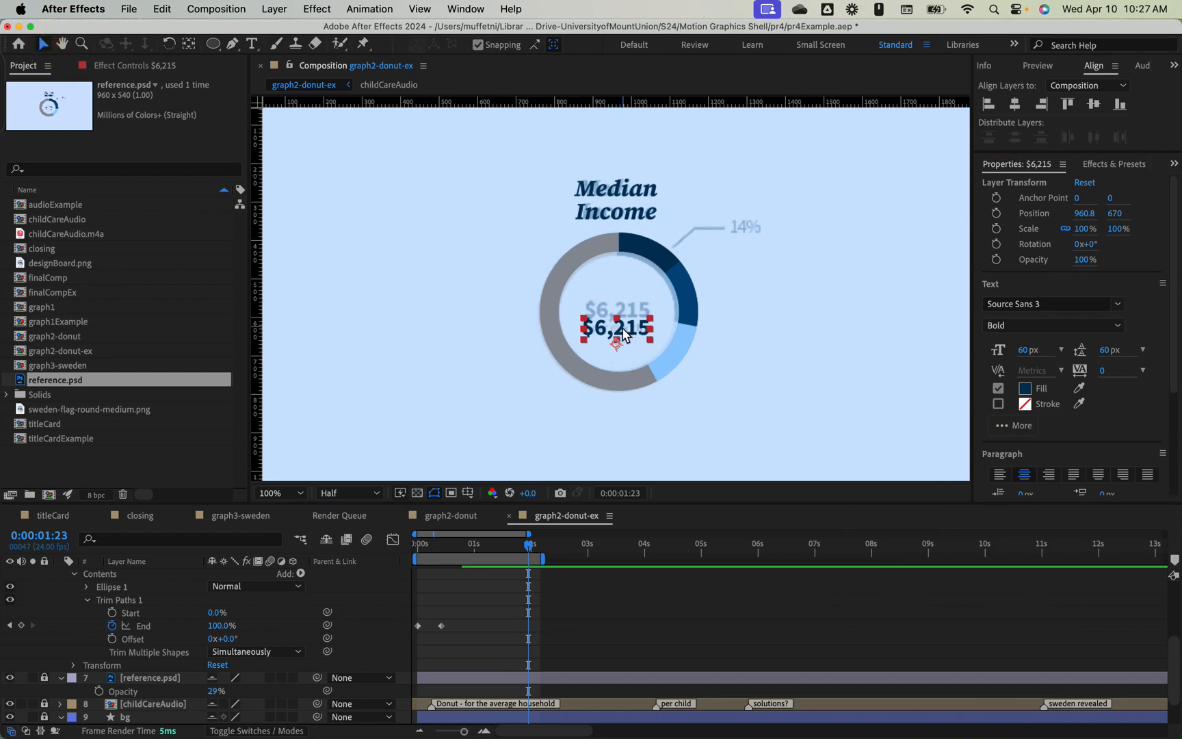
{"action": "left_click_drag", "start_coordinate": [624, 333], "coordinate": [619, 314]}
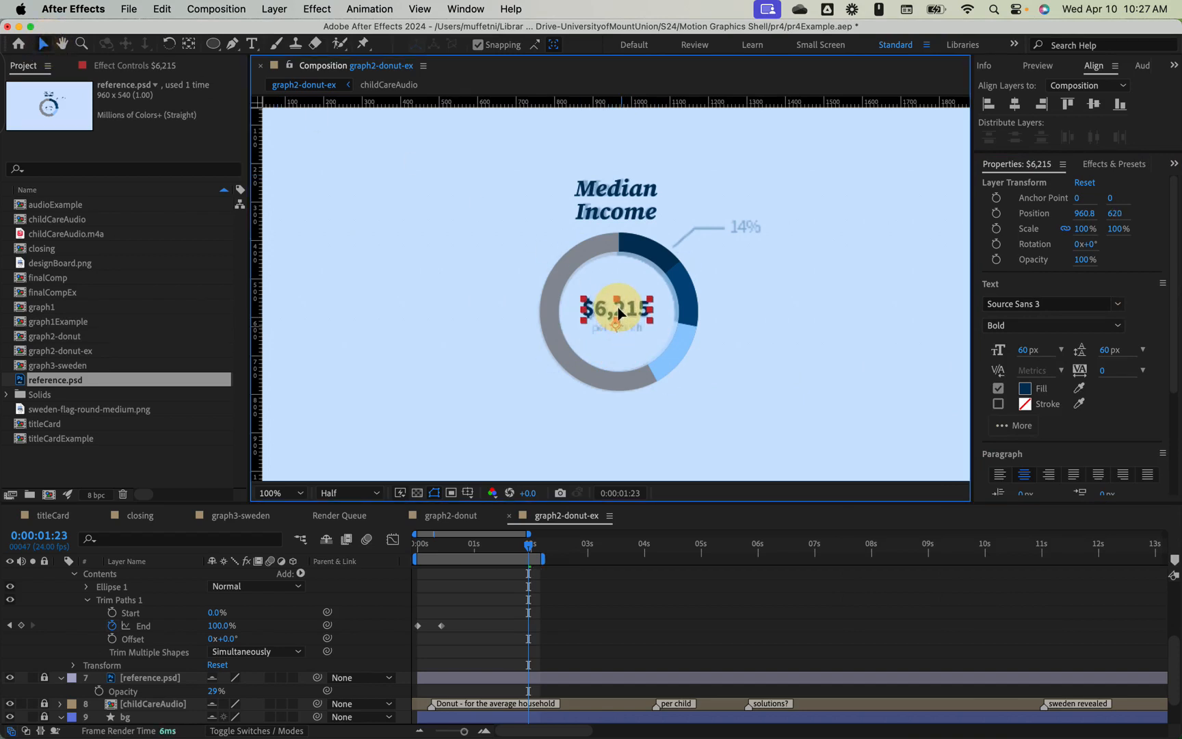
- Duplicate the "$6,215" text just below the original and set the copy to 30 px in the Regular style
{"action": "key", "text": "super+d"}
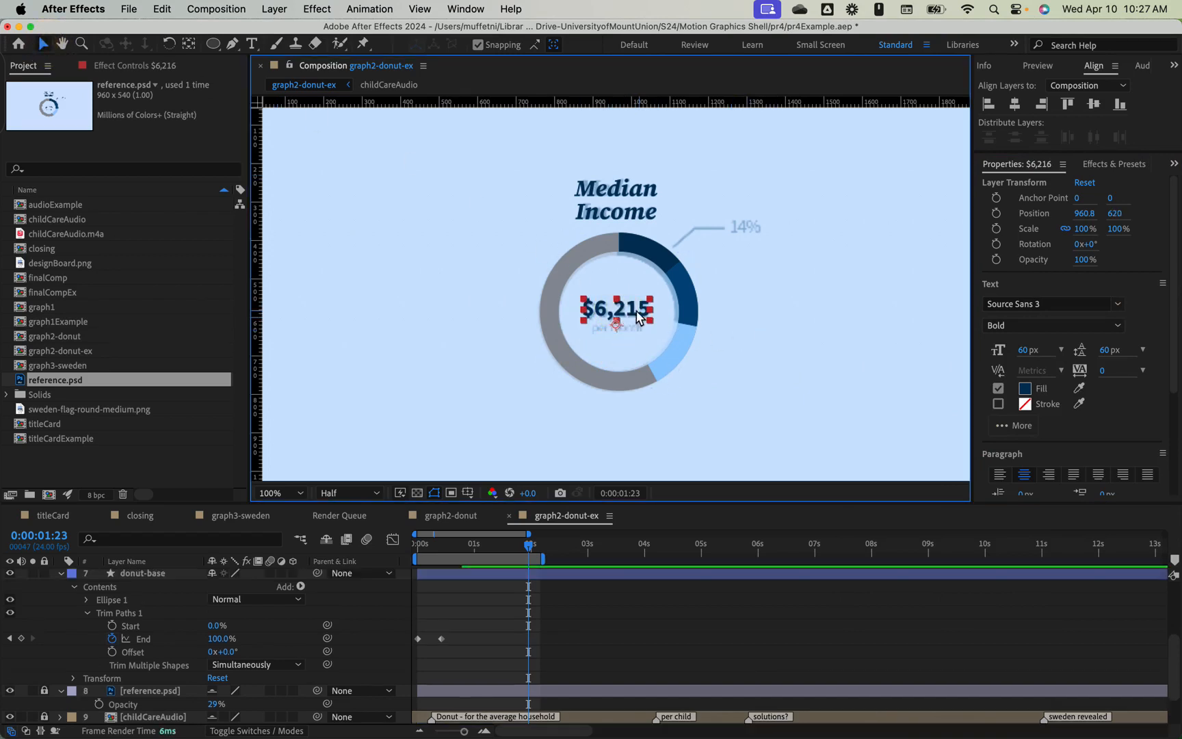
{"action": "left_click_drag", "start_coordinate": [644, 315], "coordinate": [642, 332]}
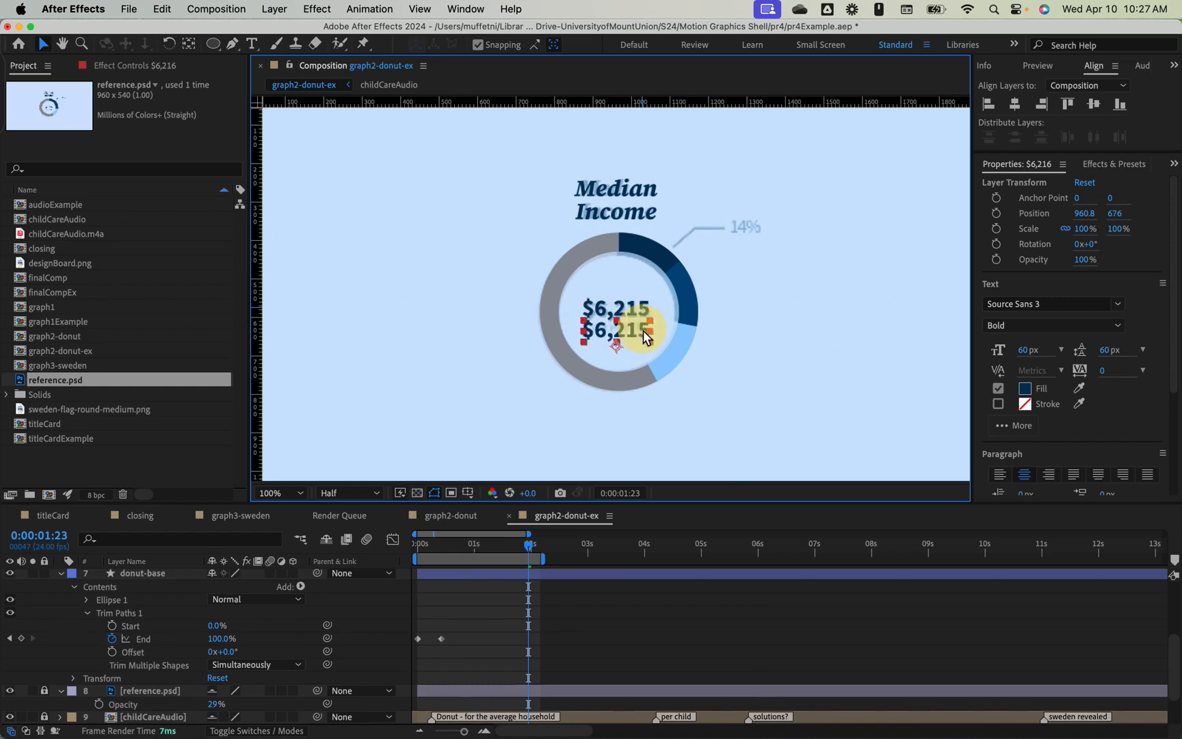
{"action": "left_click", "coordinate": [1028, 350]}
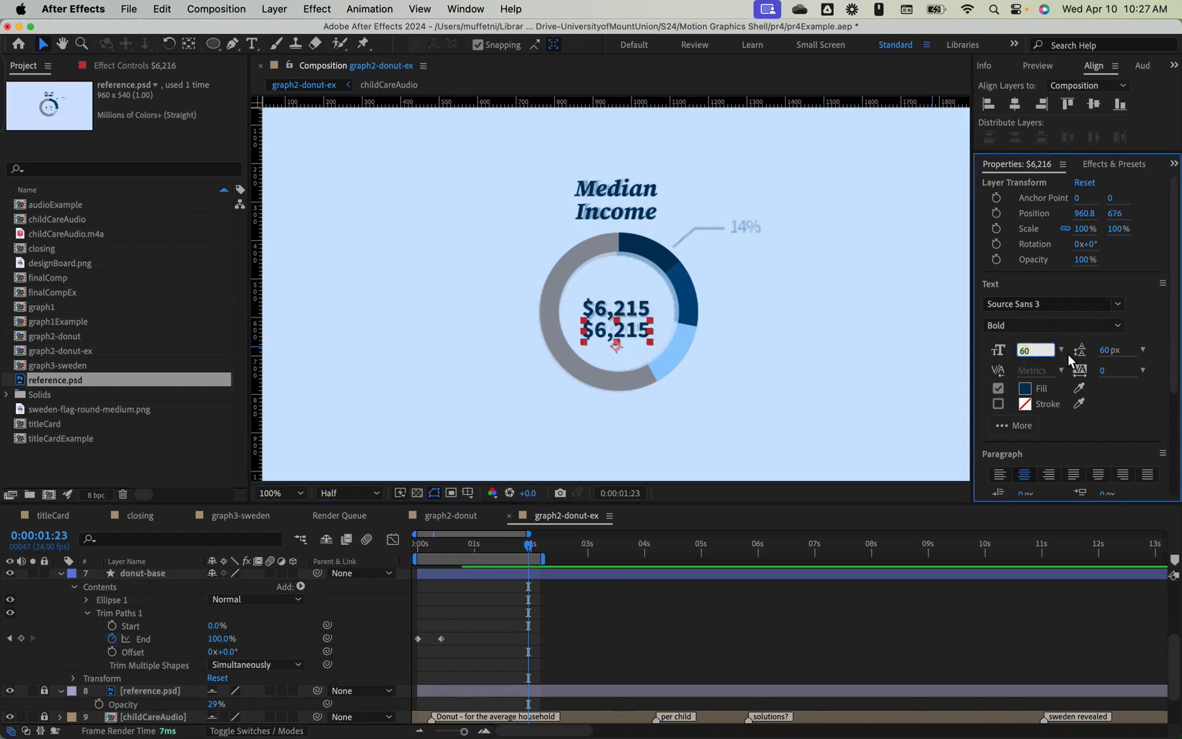
{"action": "type", "text": "30"}
{"action": "key", "text": "Return"}
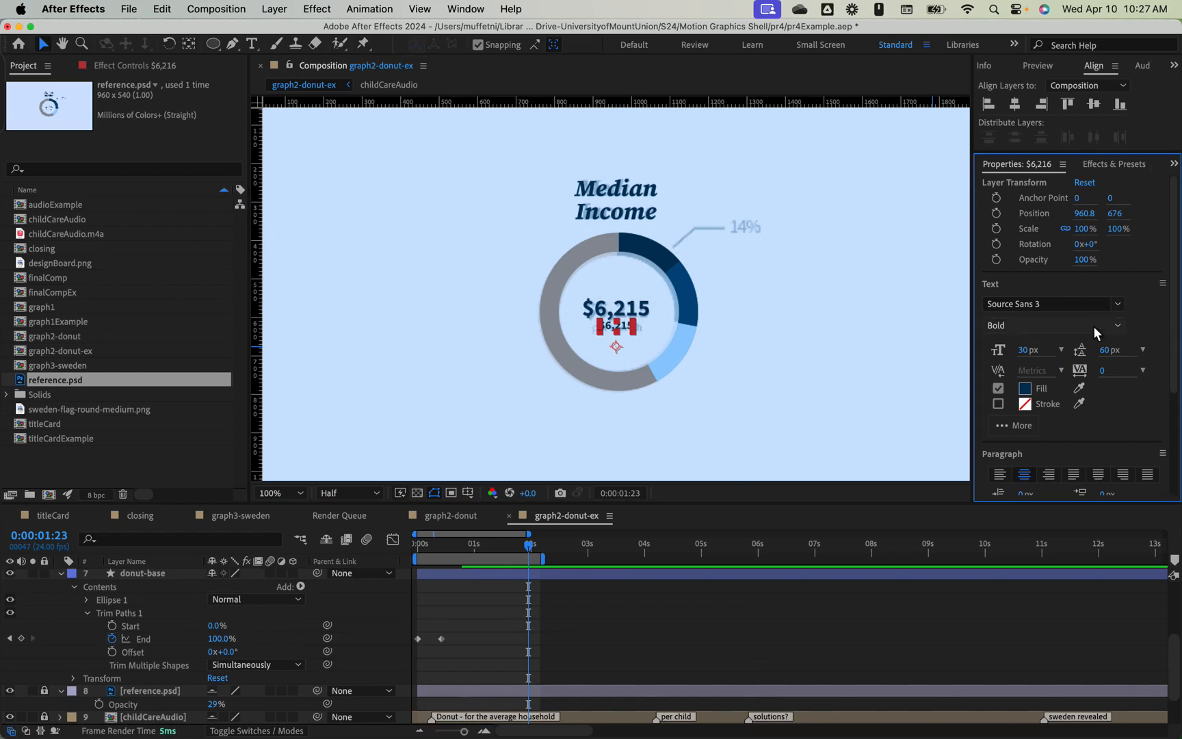
{"action": "left_click", "coordinate": [1117, 326]}
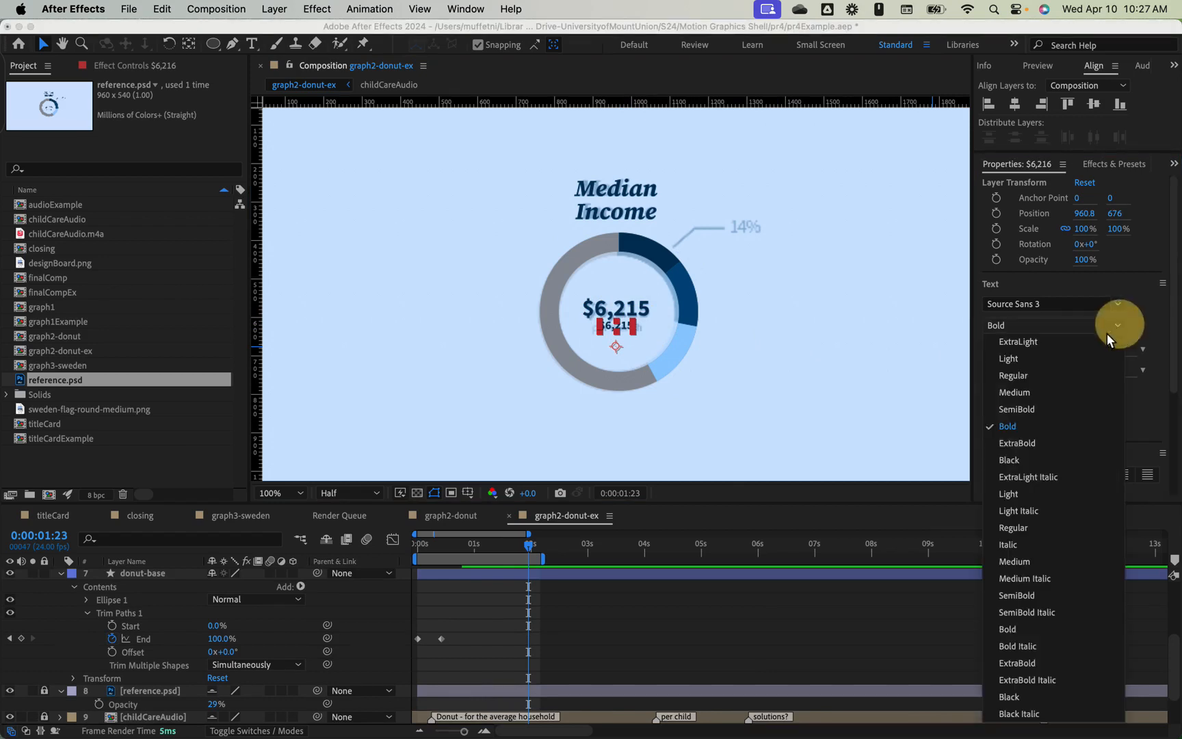
{"action": "left_click", "coordinate": [1057, 378]}
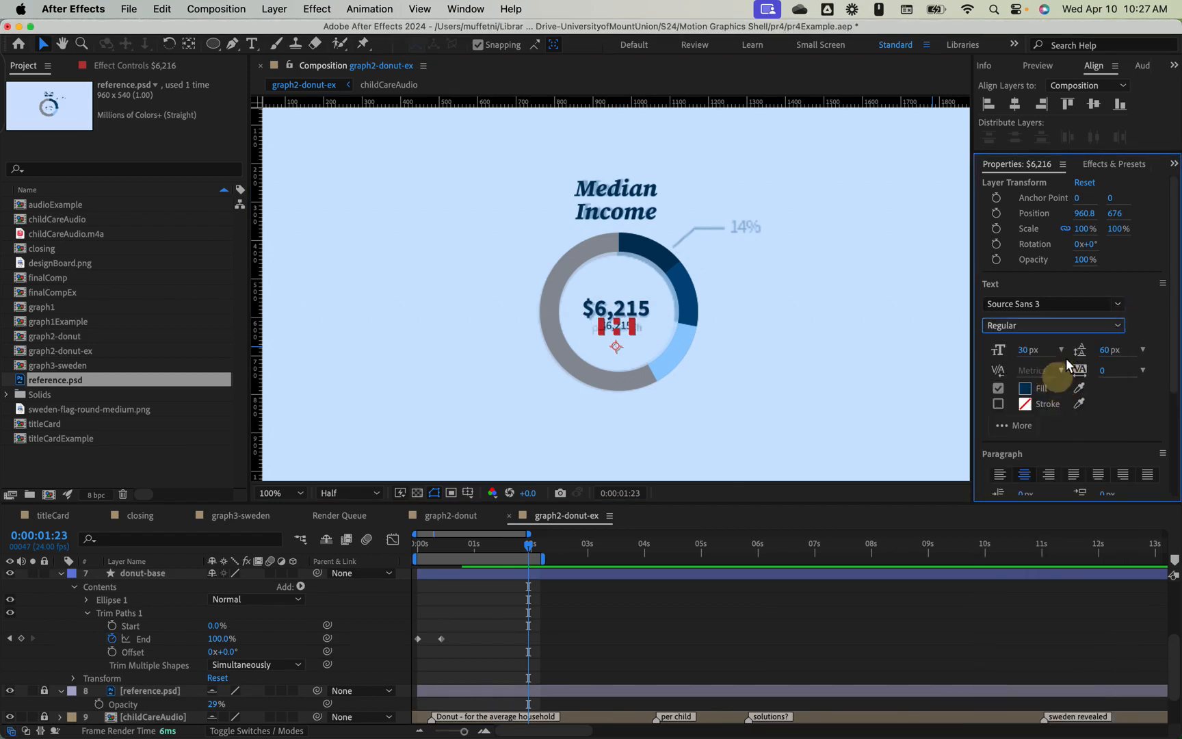
- Replace the small copy's text with "per child" and shorten its text box to fit the line
{"action": "double_click", "coordinate": [618, 326]}
{"action": "type", "text": "per ch"}
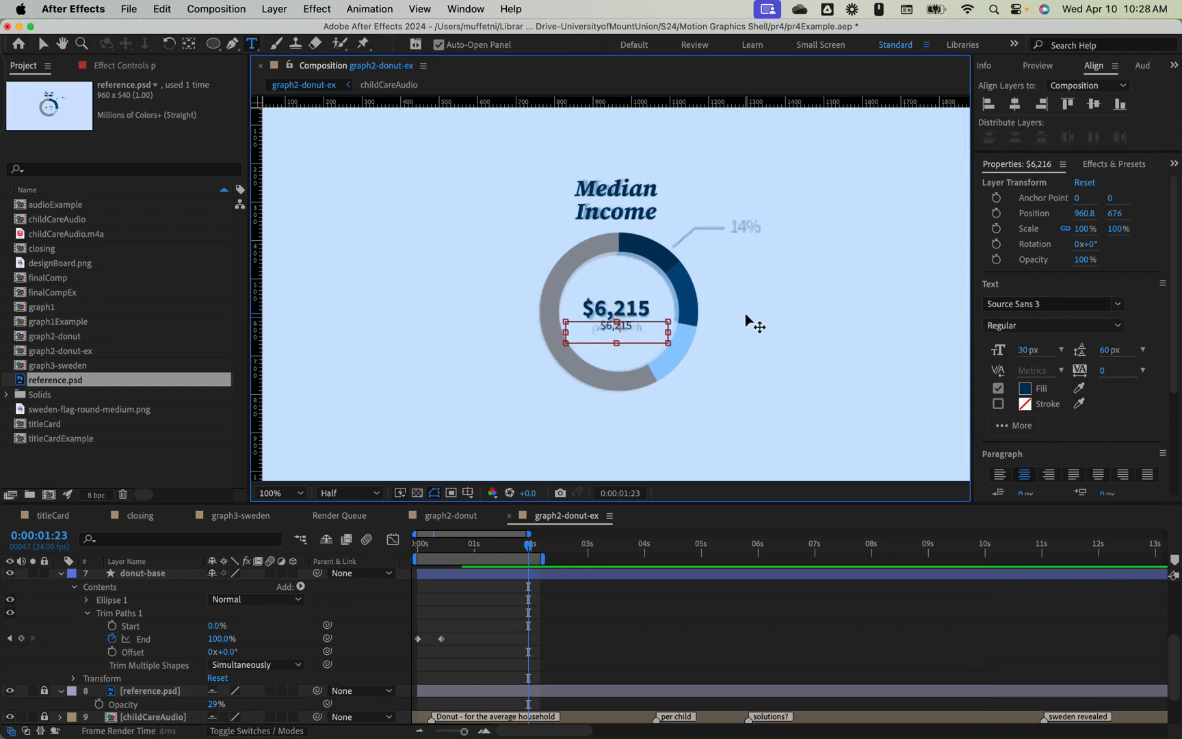
{"action": "type", "text": "ild"}
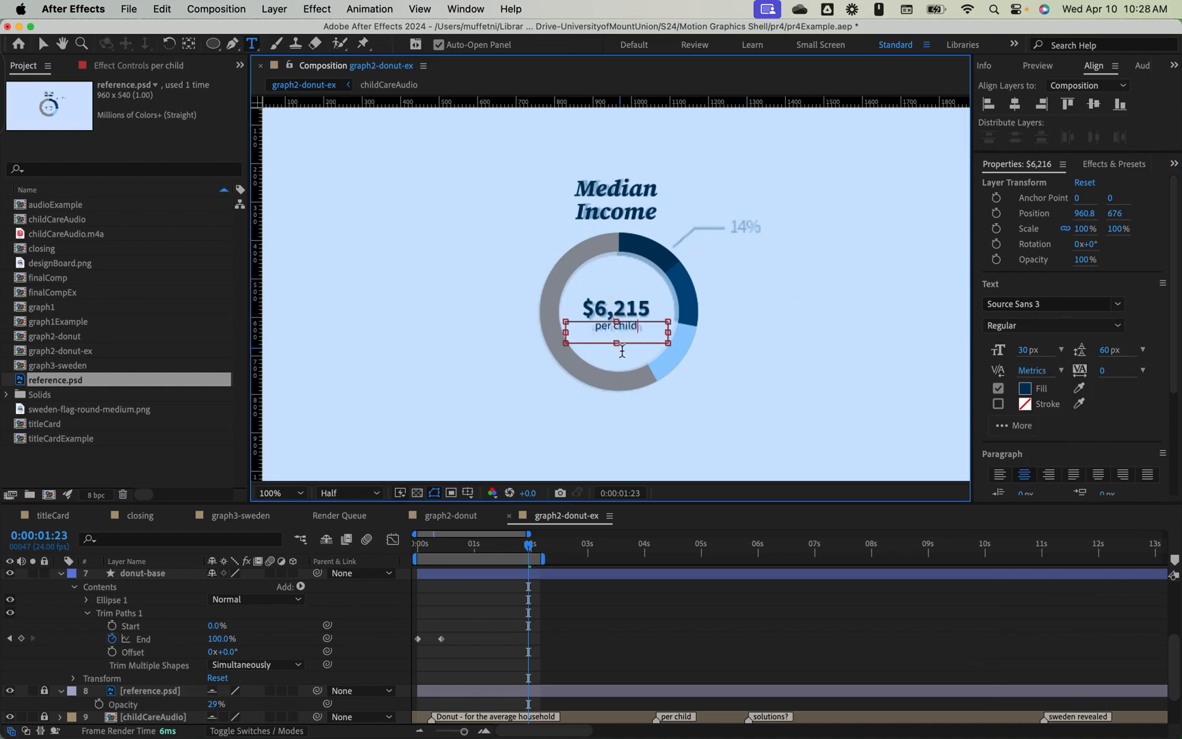
{"action": "left_click_drag", "start_coordinate": [616, 343], "coordinate": [615, 334]}
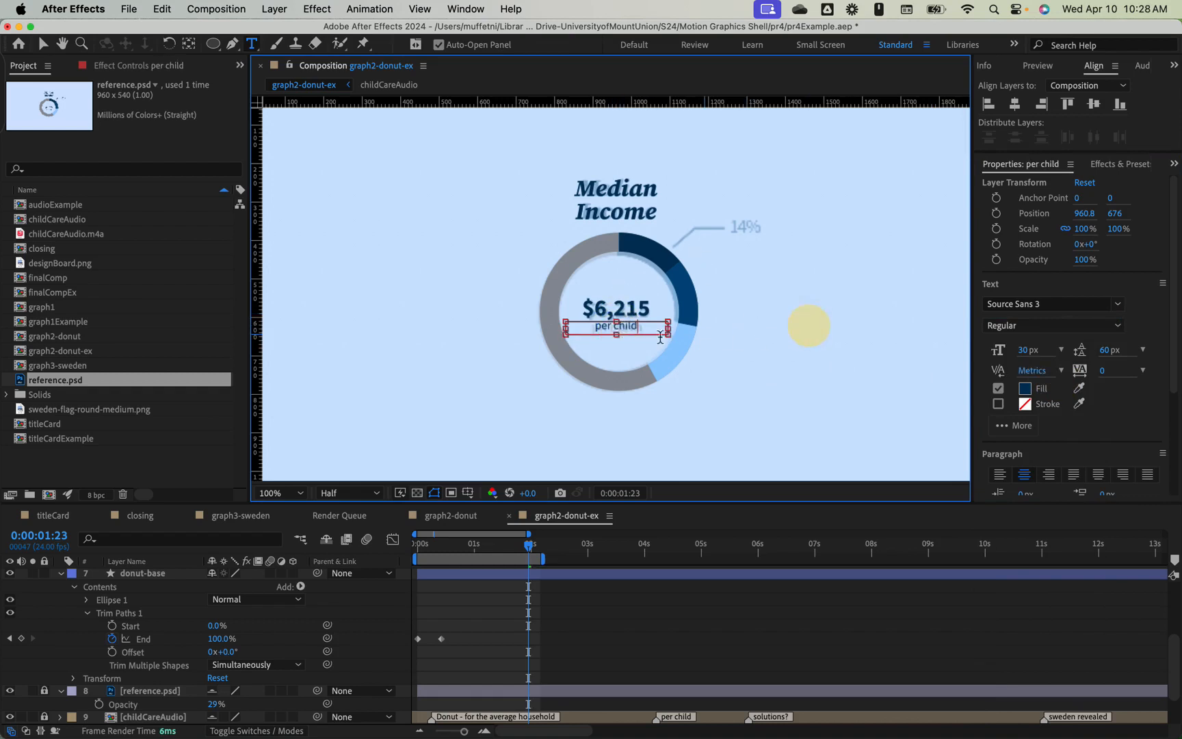
{"action": "key", "text": "Escape"}
{"action": "key", "text": "v"}
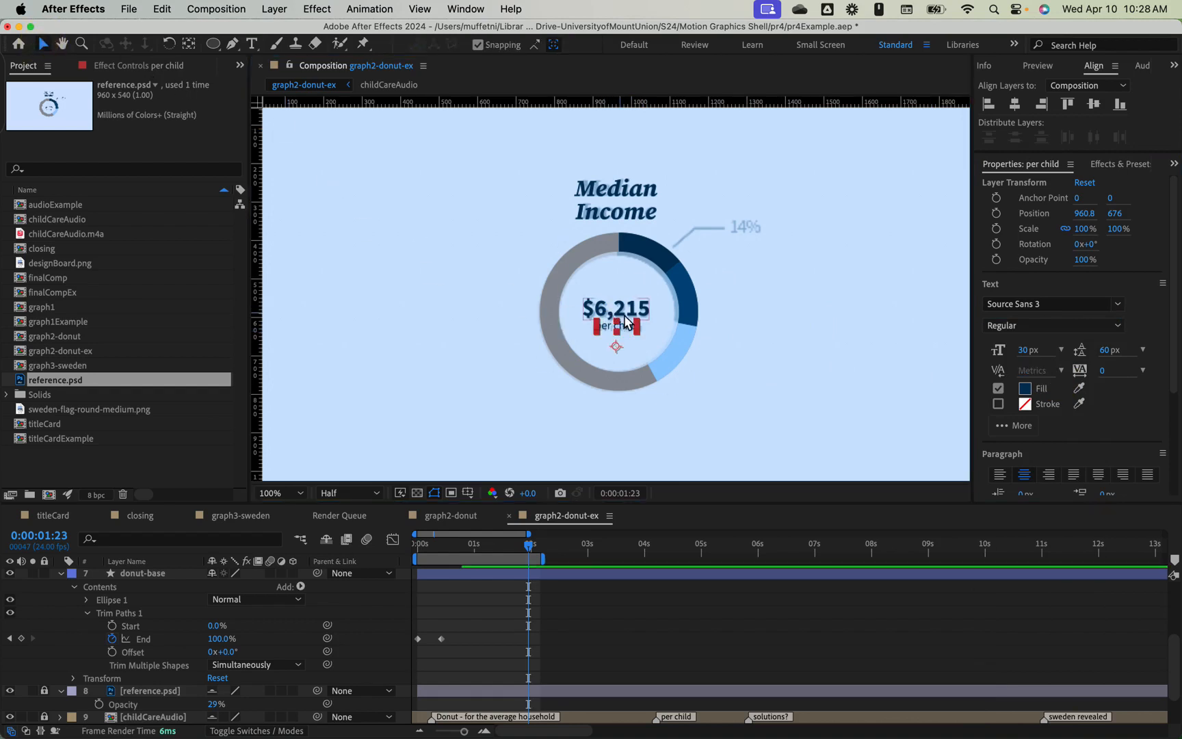
- Move the "per child" text down to a Y position of about 683 and deselect it
{"action": "scroll", "coordinate": [636, 323], "scroll_direction": "up", "scroll_amount": 2}
{"action": "scroll", "coordinate": [636, 325], "scroll_direction": "down", "scroll_amount": 1}
{"action": "key", "text": "space"}
{"action": "left_click_drag", "start_coordinate": [703, 336], "coordinate": [699, 290]}
{"action": "left_click_drag", "start_coordinate": [628, 311], "coordinate": [626, 319]}
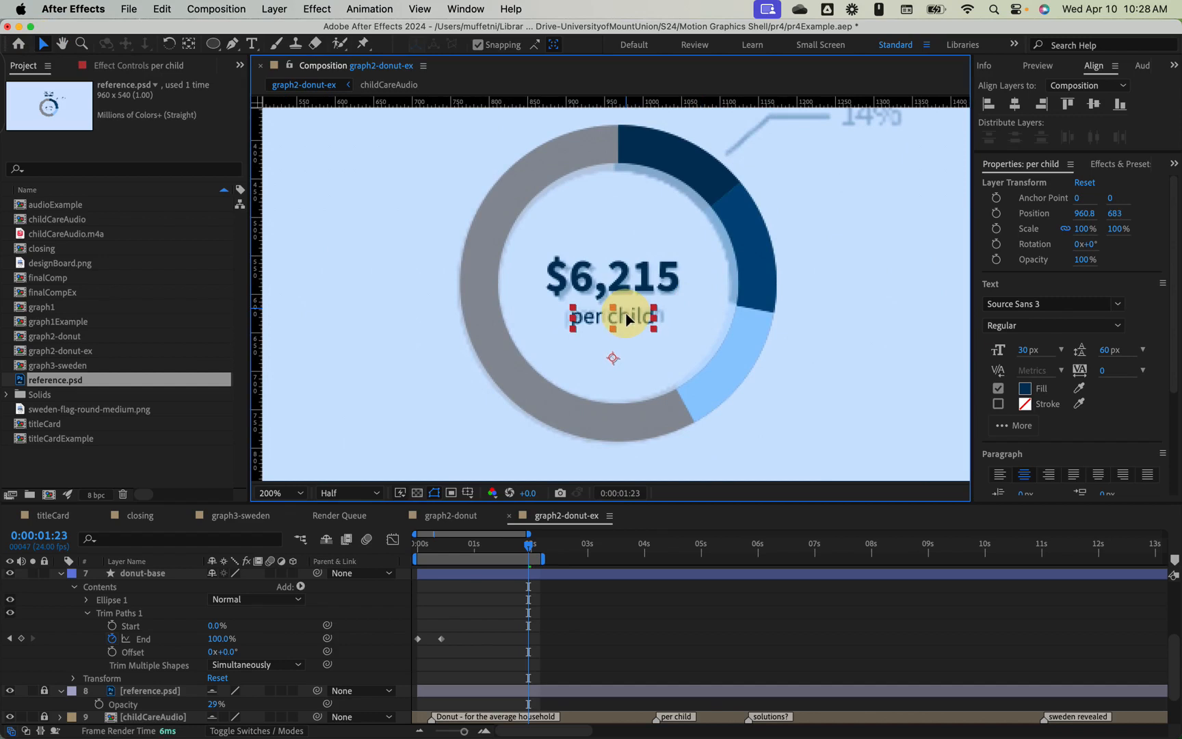
{"action": "left_click", "coordinate": [885, 340]}
- Duplicate the "$6,215" text, move the copy above the reference percentage label at about 1306.8, 336, and change its wording to "14%"
{"action": "scroll", "coordinate": [850, 302], "scroll_direction": "down", "scroll_amount": 1}
{"action": "key", "text": "space"}
{"action": "left_click_drag", "start_coordinate": [766, 266], "coordinate": [754, 303]}
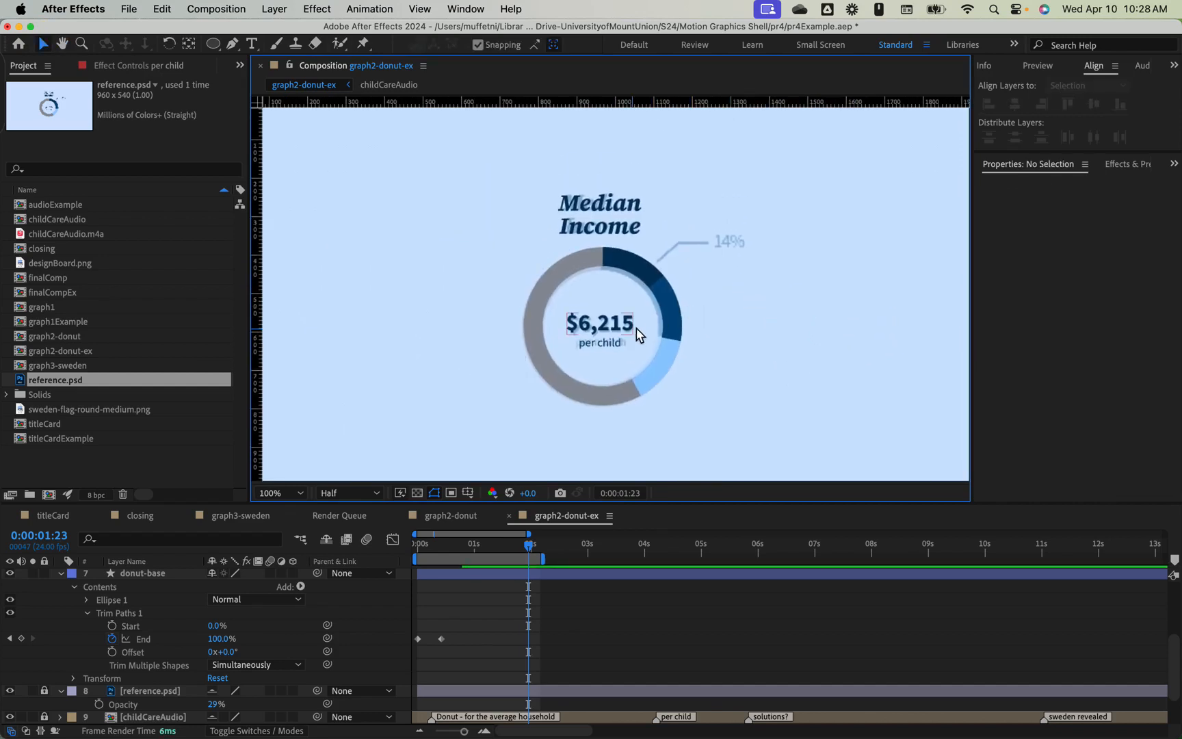
{"action": "left_click", "coordinate": [600, 344]}
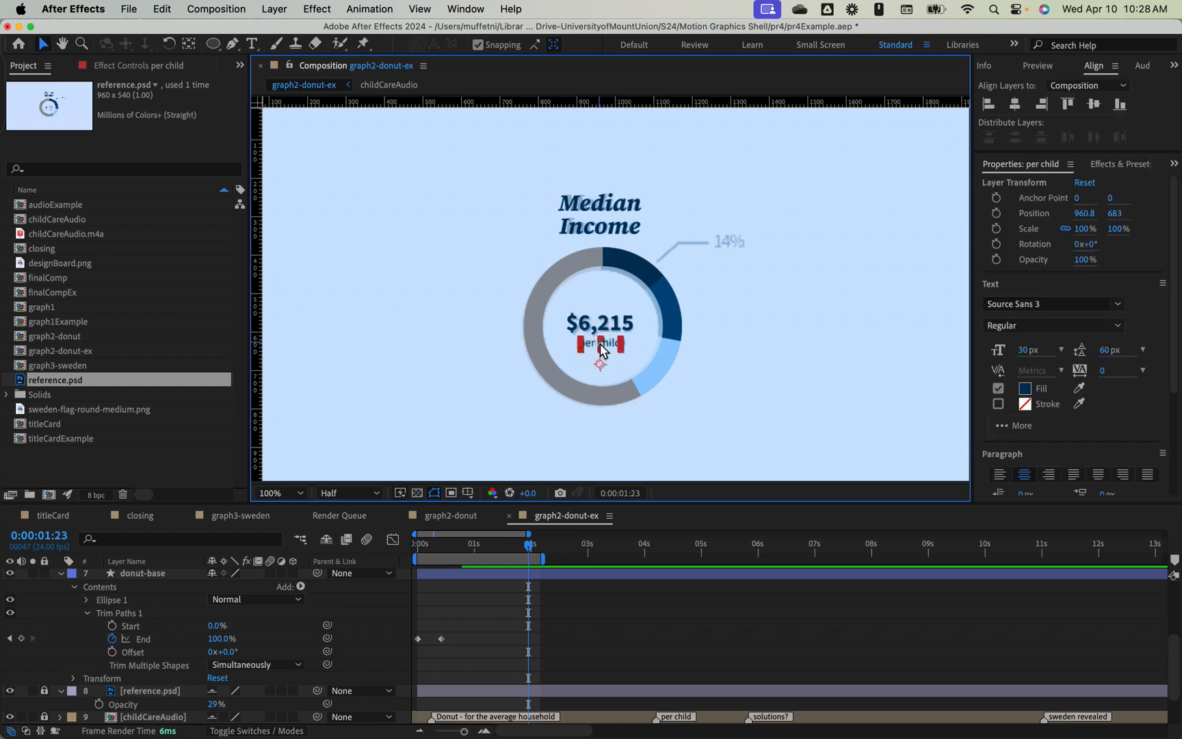
{"action": "left_click", "coordinate": [610, 318]}
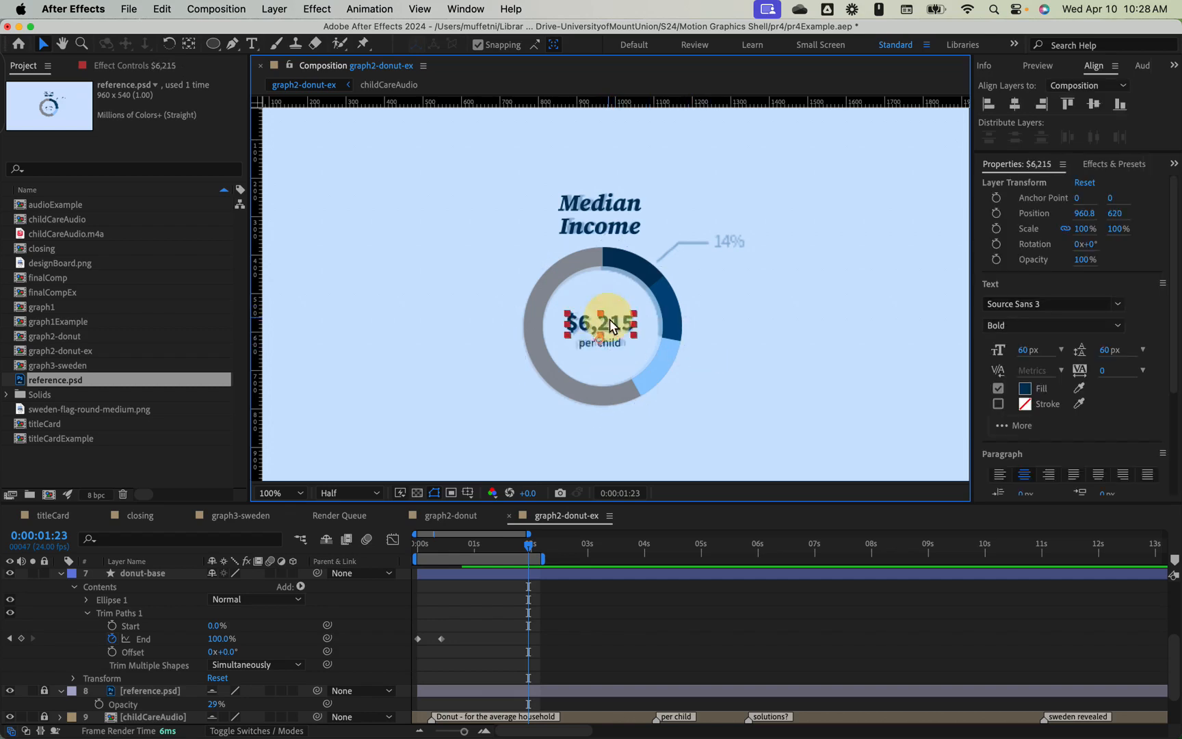
{"action": "key", "text": "super+d"}
{"action": "left_click_drag", "start_coordinate": [612, 330], "coordinate": [743, 216]}
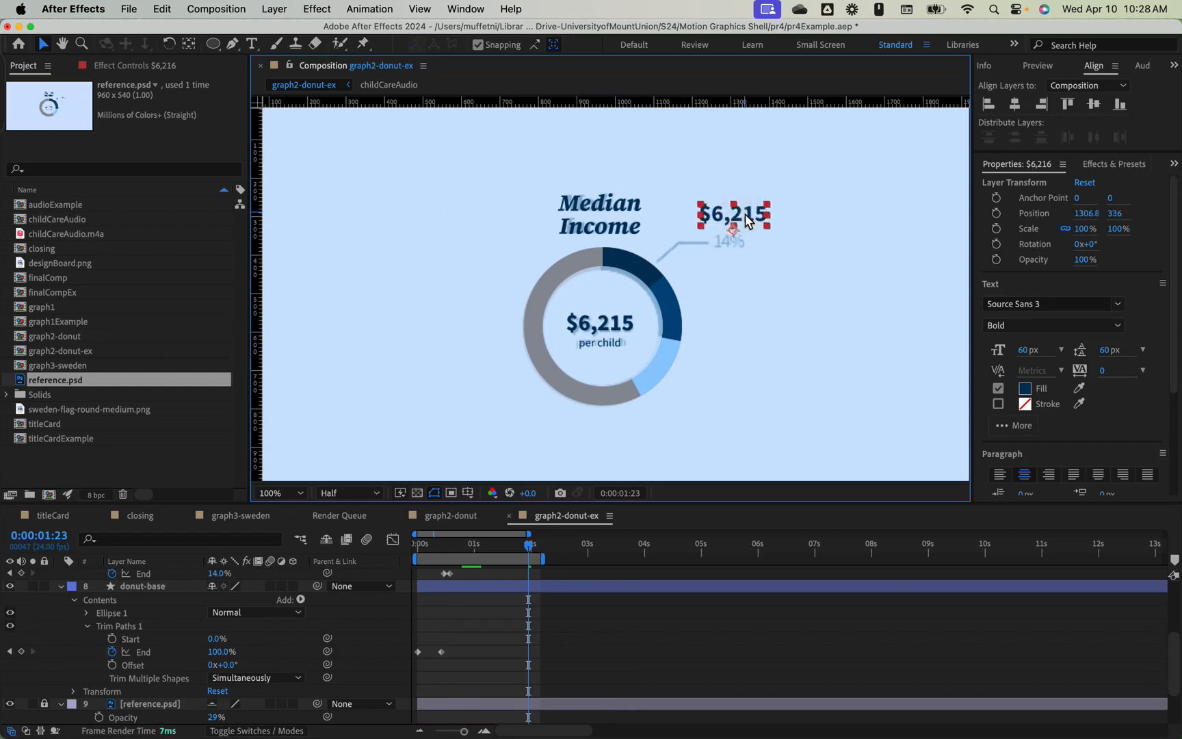
{"action": "double_click", "coordinate": [745, 214]}
{"action": "type", "text": "14%"}
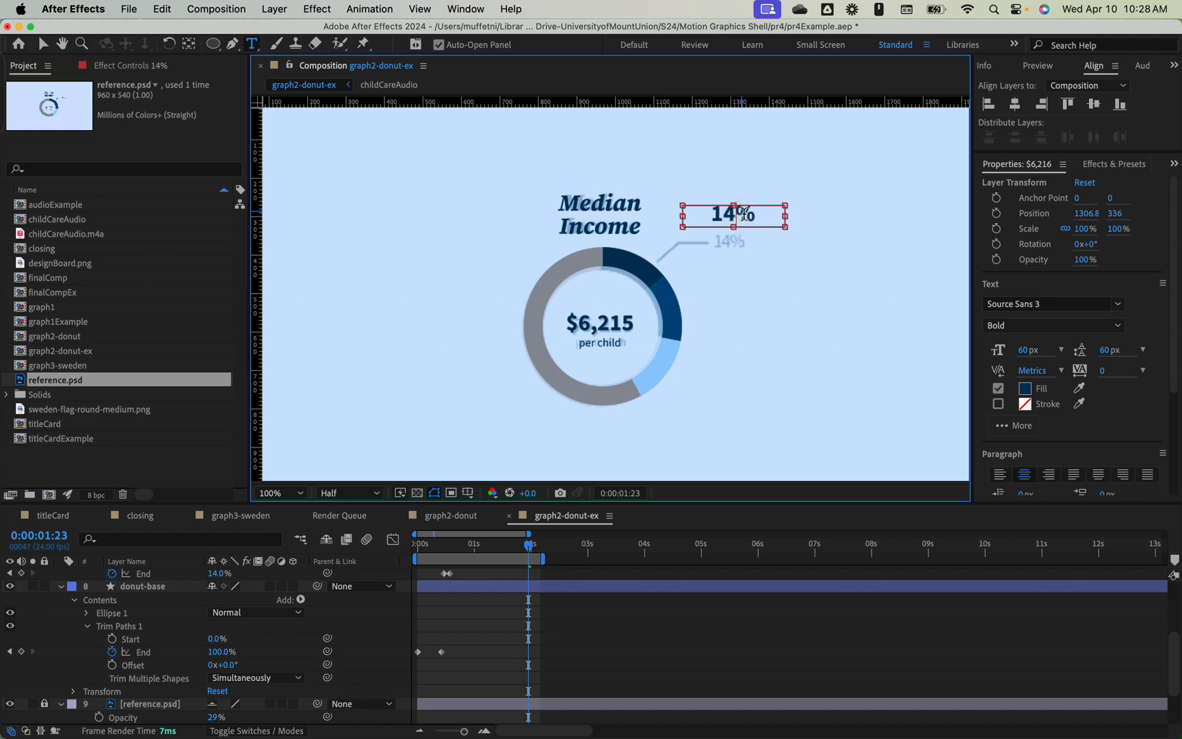
- Set the font size of the new "14%" text to 45 px
{"action": "left_click_drag", "start_coordinate": [763, 212], "coordinate": [691, 214]}
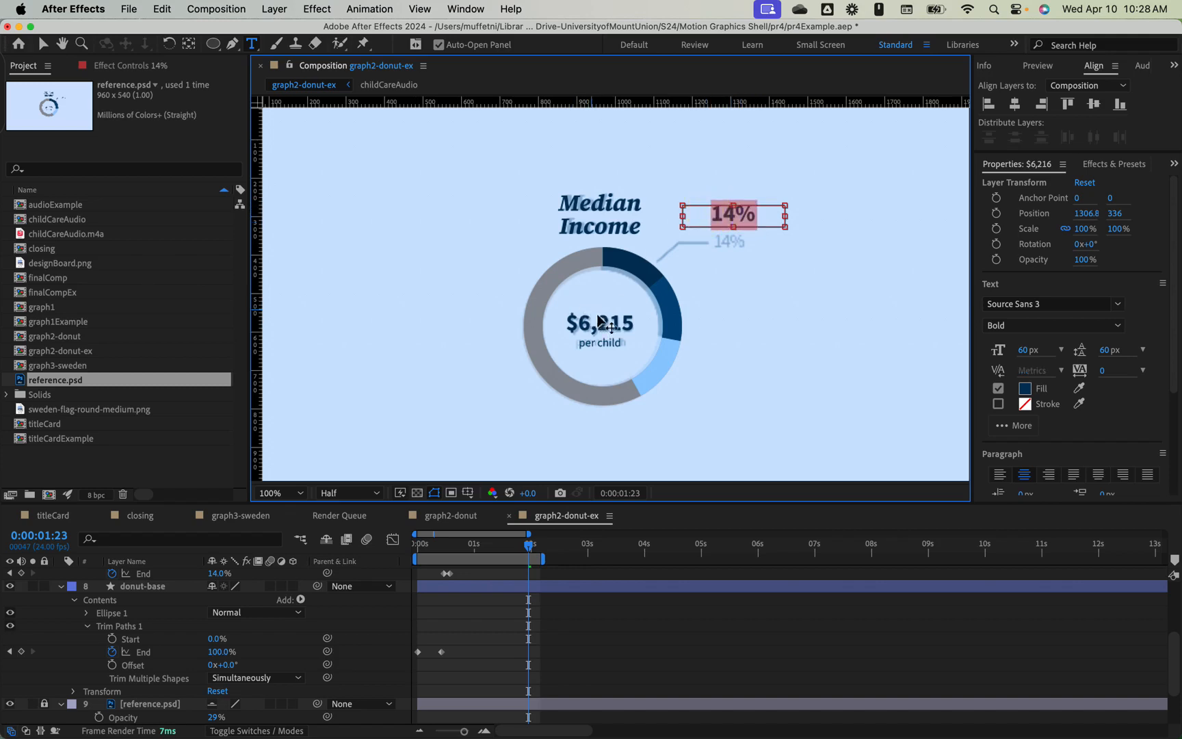
{"action": "left_click", "coordinate": [1030, 350]}
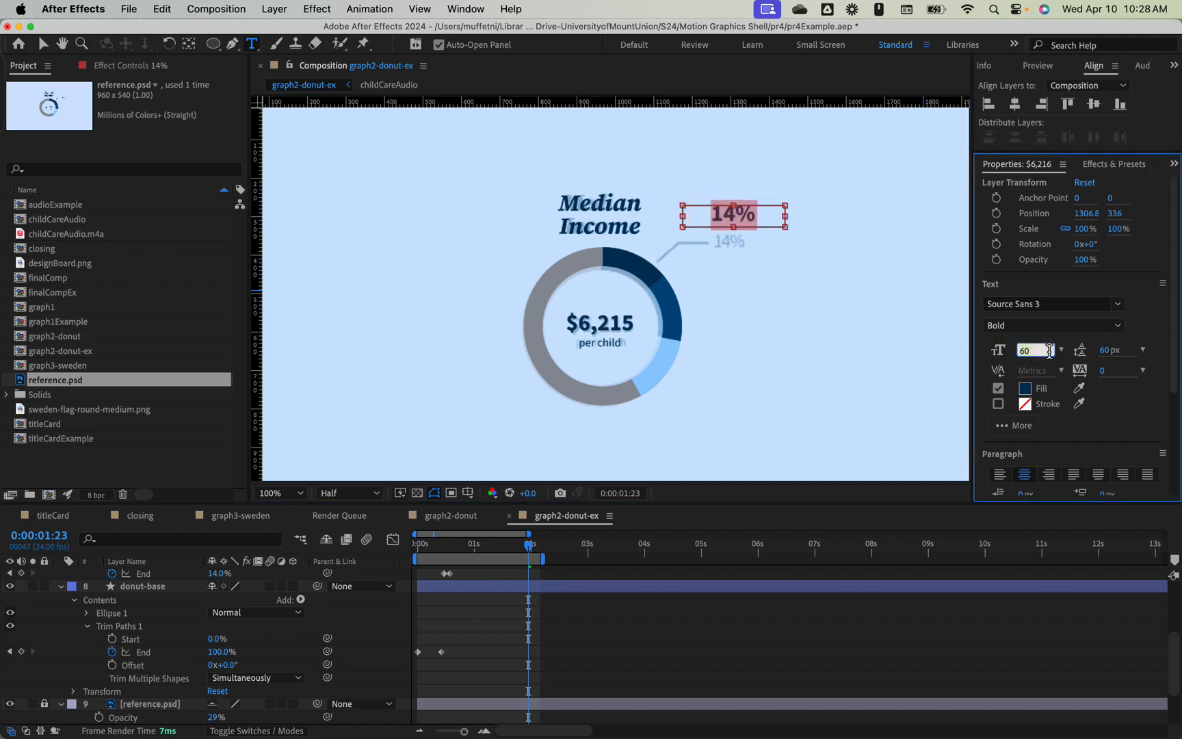
{"action": "key", "text": "Return"}
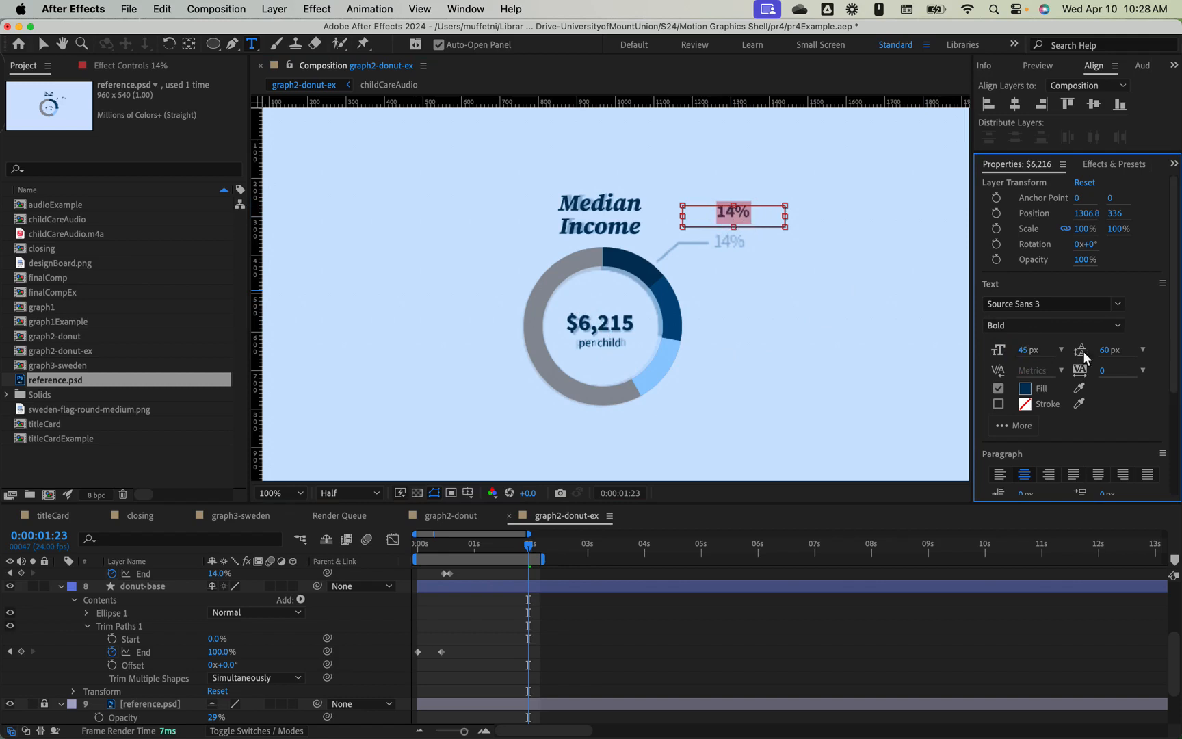
- Try the Light and Regular font styles on the "14%" text and deselect it
{"action": "left_click", "coordinate": [1116, 326]}
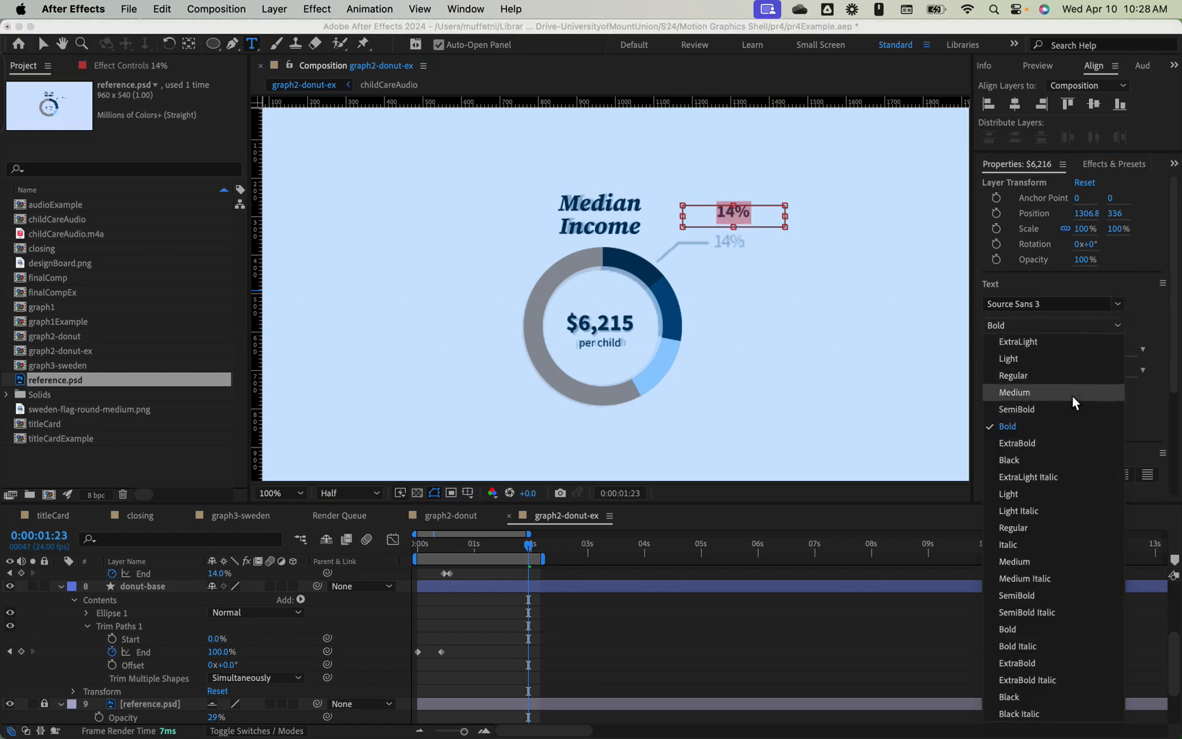
{"action": "left_click", "coordinate": [1060, 359]}
{"action": "left_click", "coordinate": [1119, 324]}
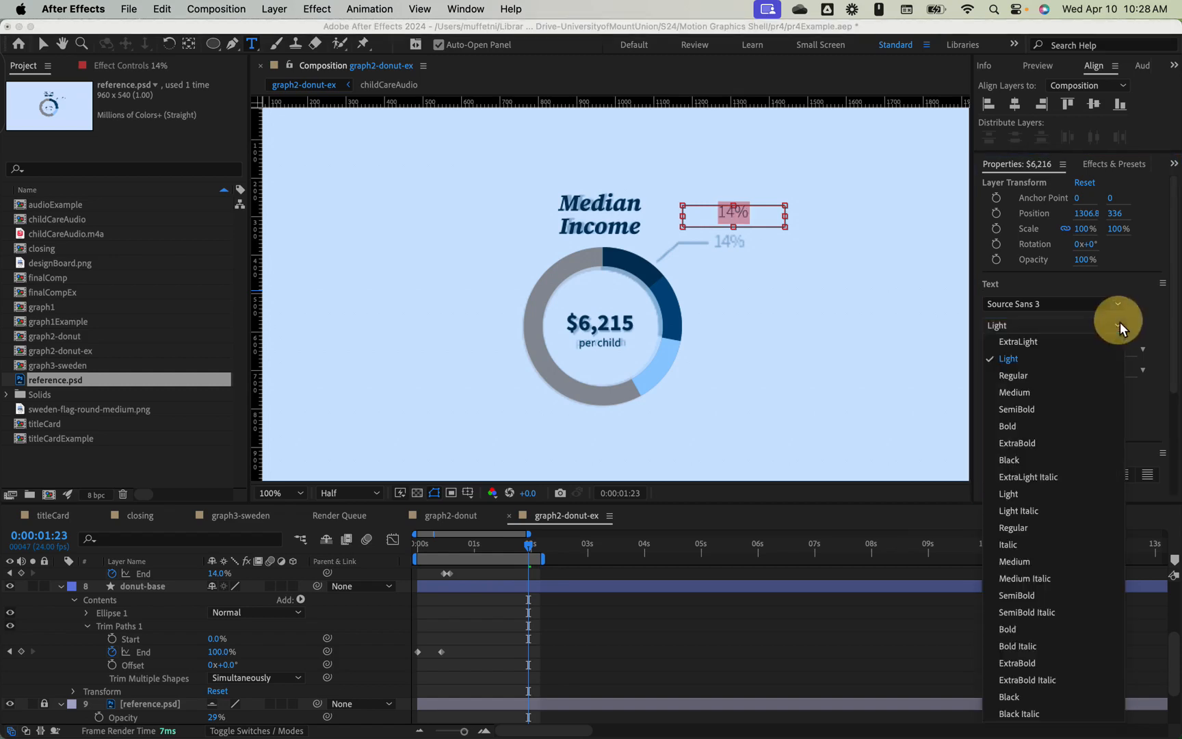
{"action": "left_click", "coordinate": [1065, 375]}
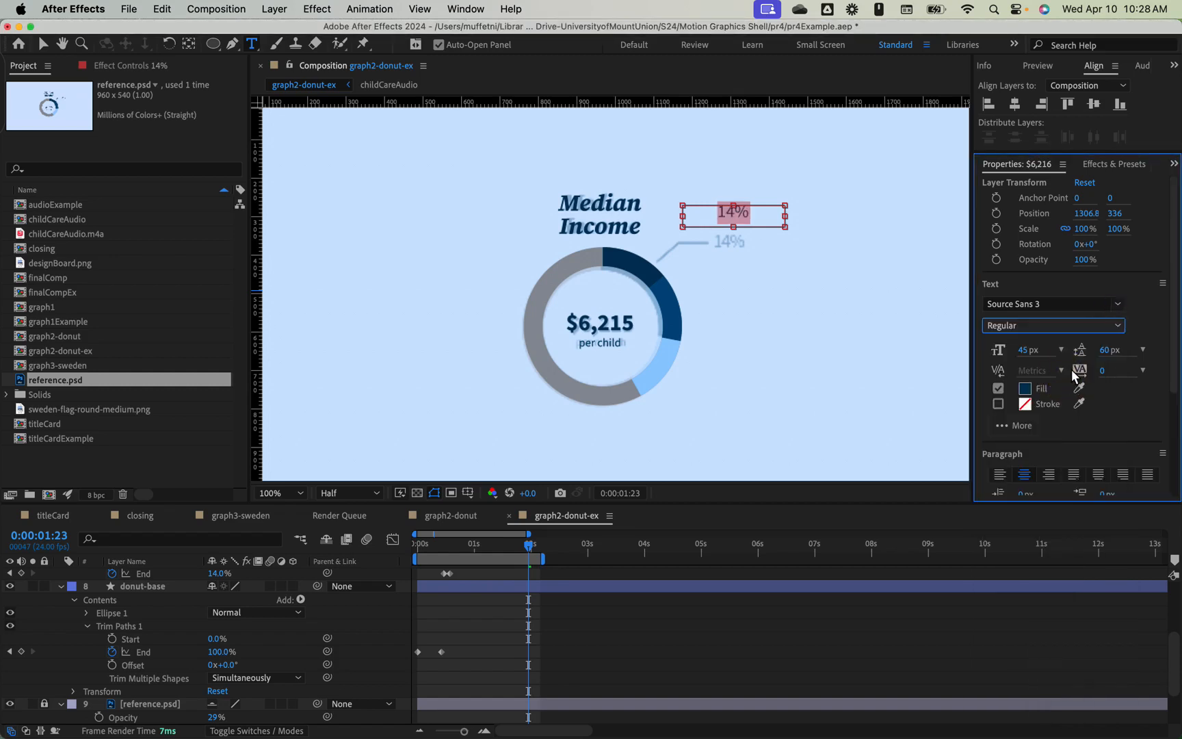
{"action": "left_click", "coordinate": [43, 44]}
{"action": "left_click", "coordinate": [349, 181]}
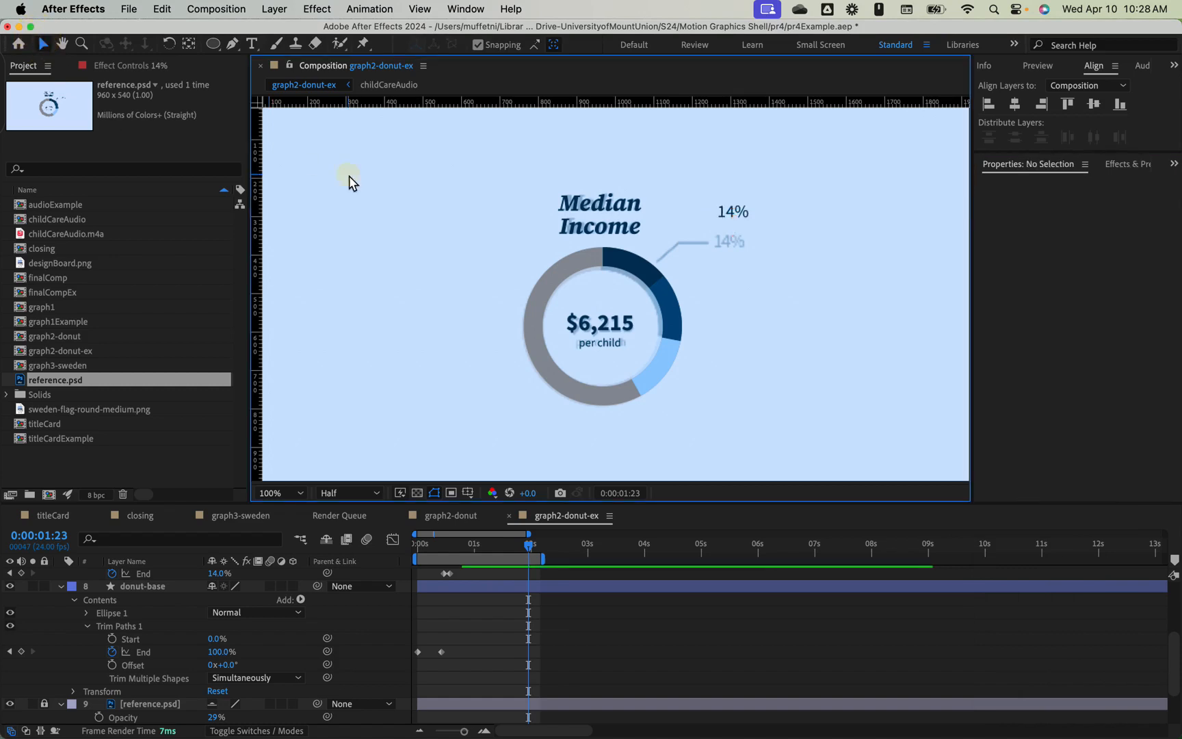
- Move the "14%" text down over the reference label at about 1306.8, 412 and set its font style to Medium
{"action": "left_click", "coordinate": [733, 214]}
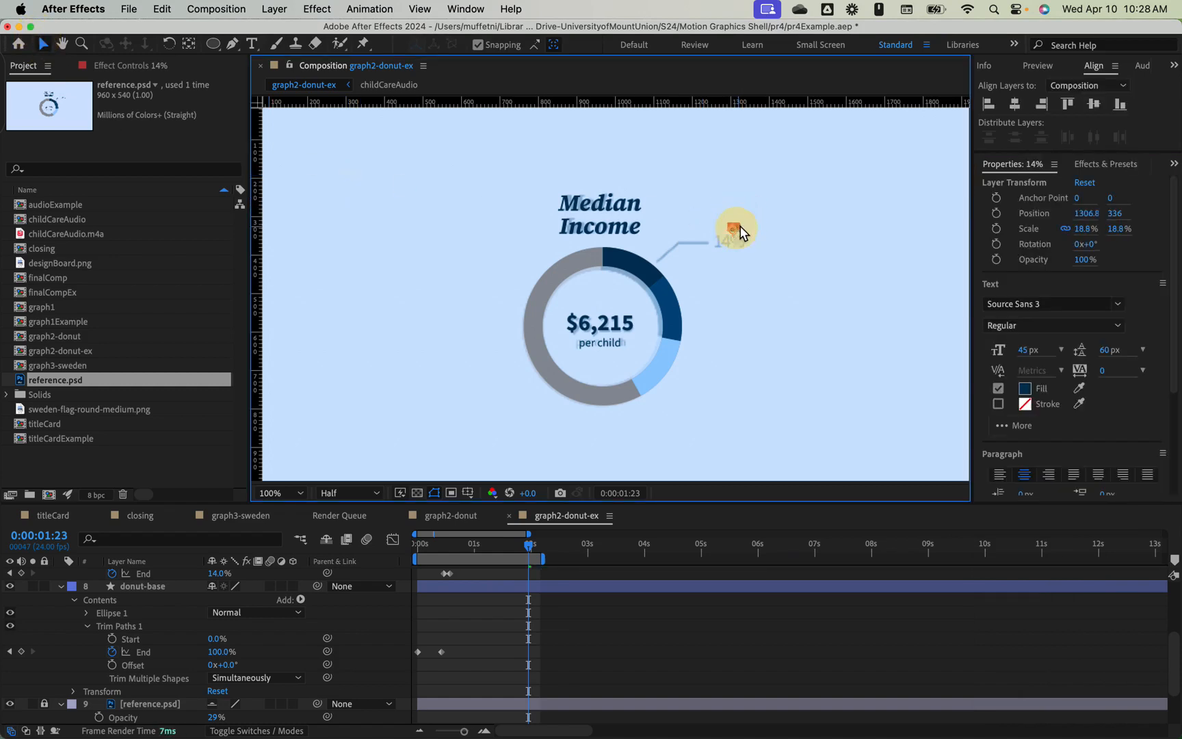
{"action": "key", "text": "super+z"}
{"action": "left_click", "coordinate": [775, 280]}
{"action": "left_click_drag", "start_coordinate": [729, 210], "coordinate": [731, 244]}
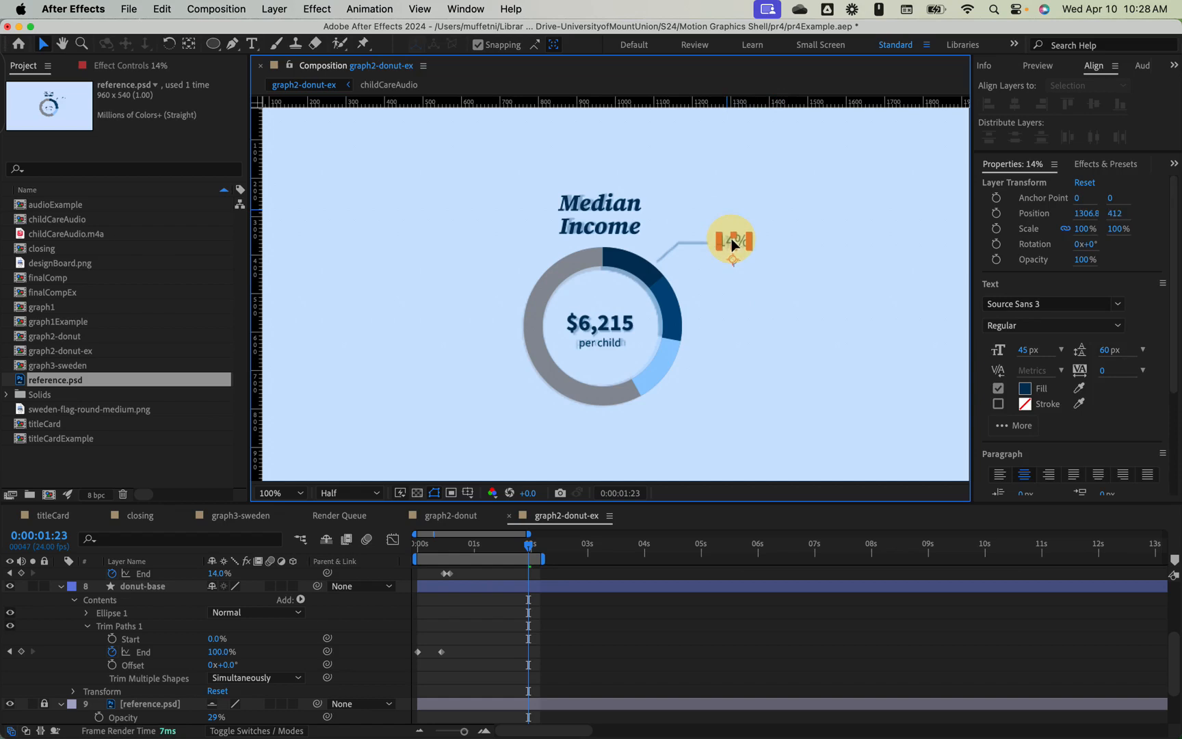
{"action": "left_click", "coordinate": [1112, 326]}
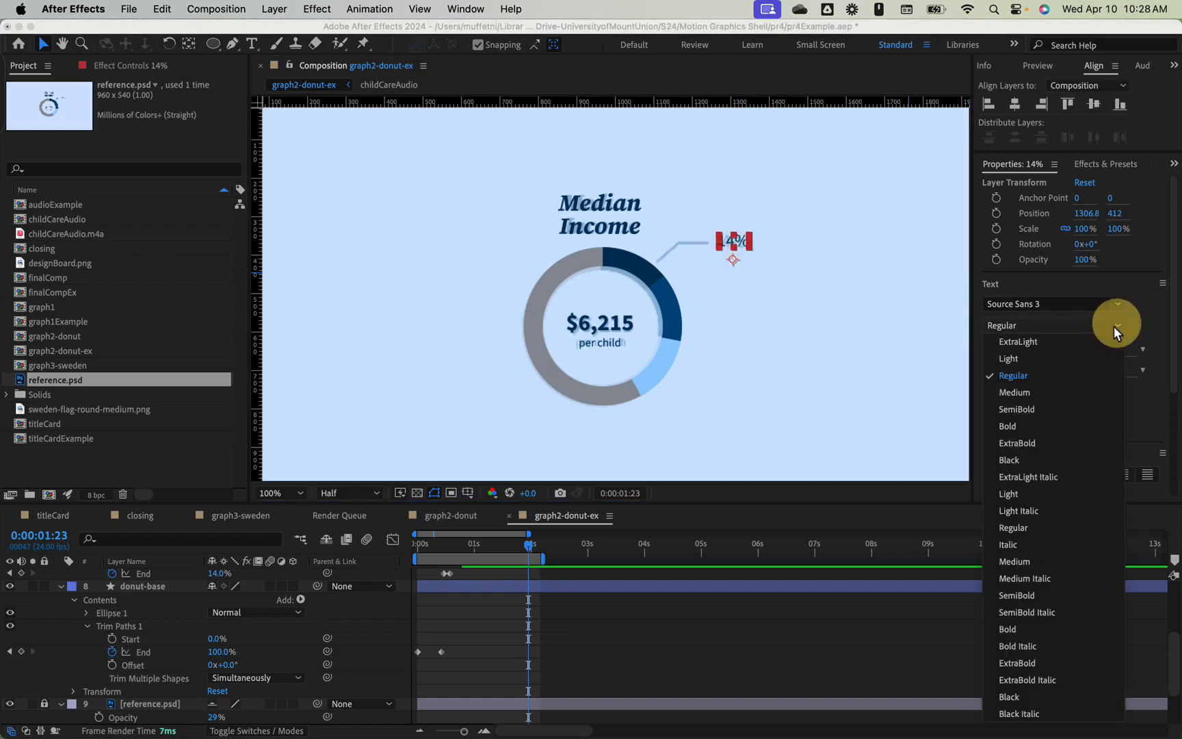
{"action": "left_click", "coordinate": [1076, 388]}
{"action": "left_click", "coordinate": [817, 350]}
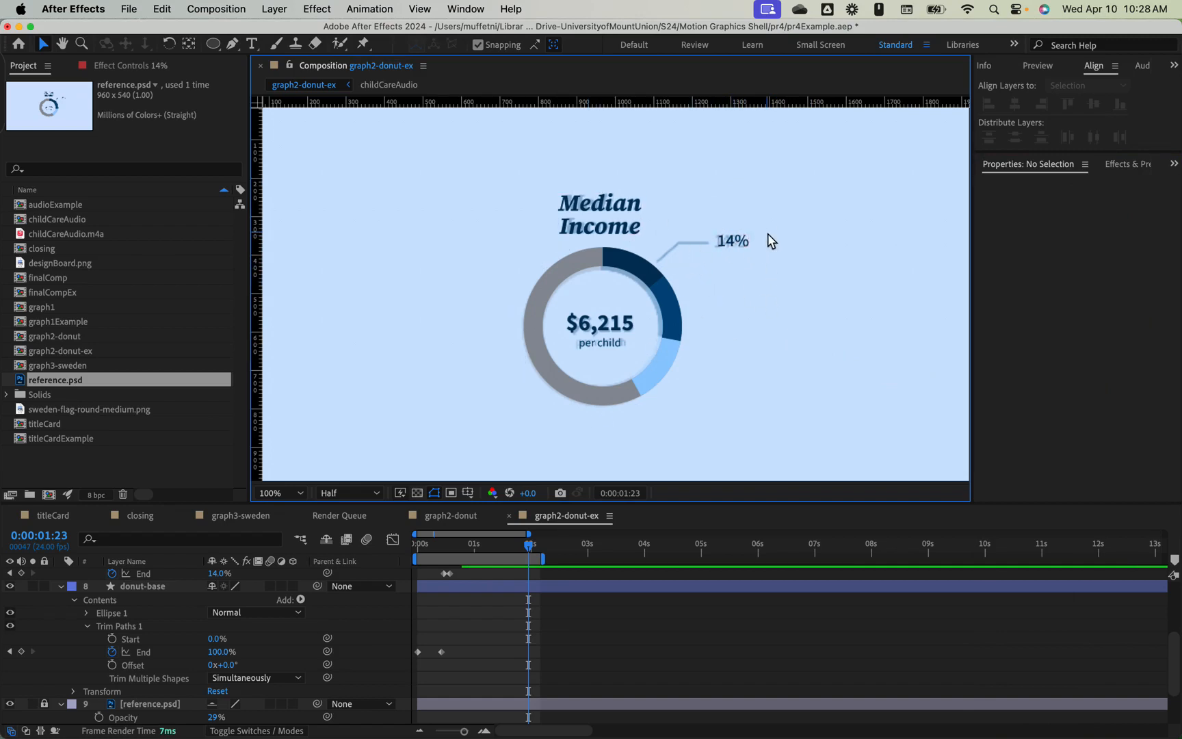
- Set the Pen tool's stroke to the dark blue 003257 sampled from the donut's darkest segment, with a width of 2 px
{"action": "left_click", "coordinate": [233, 44]}
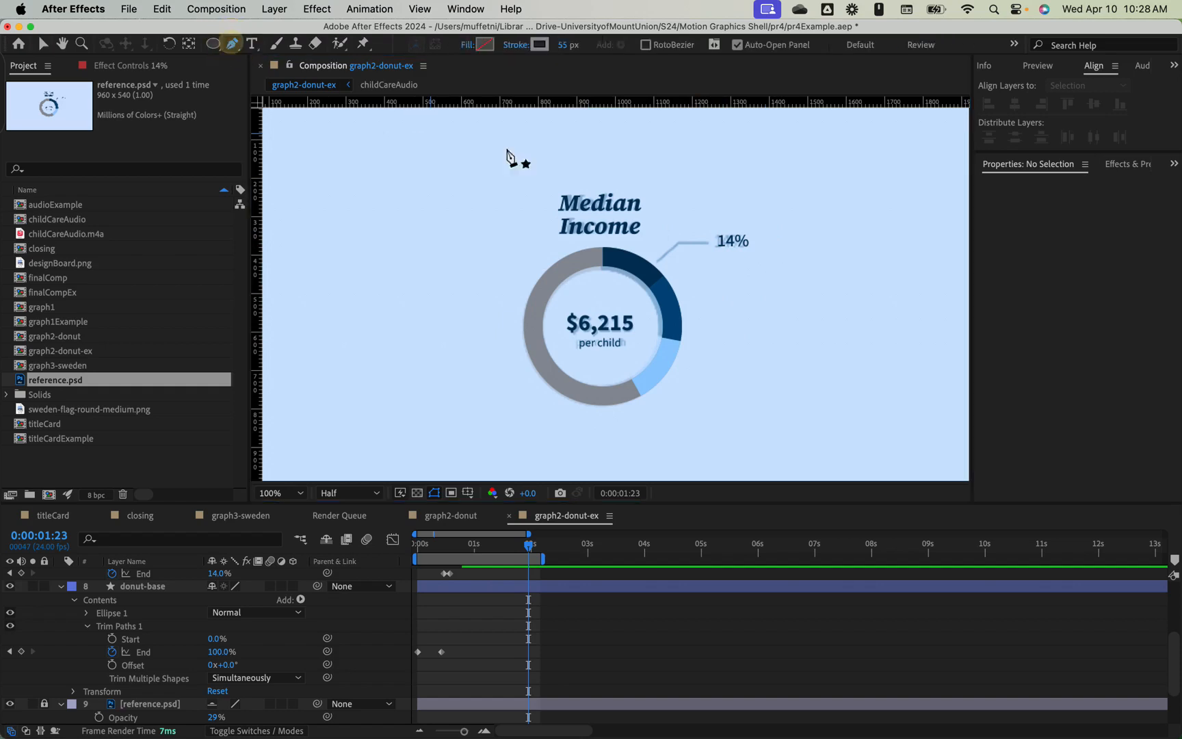
{"action": "left_click", "coordinate": [540, 45]}
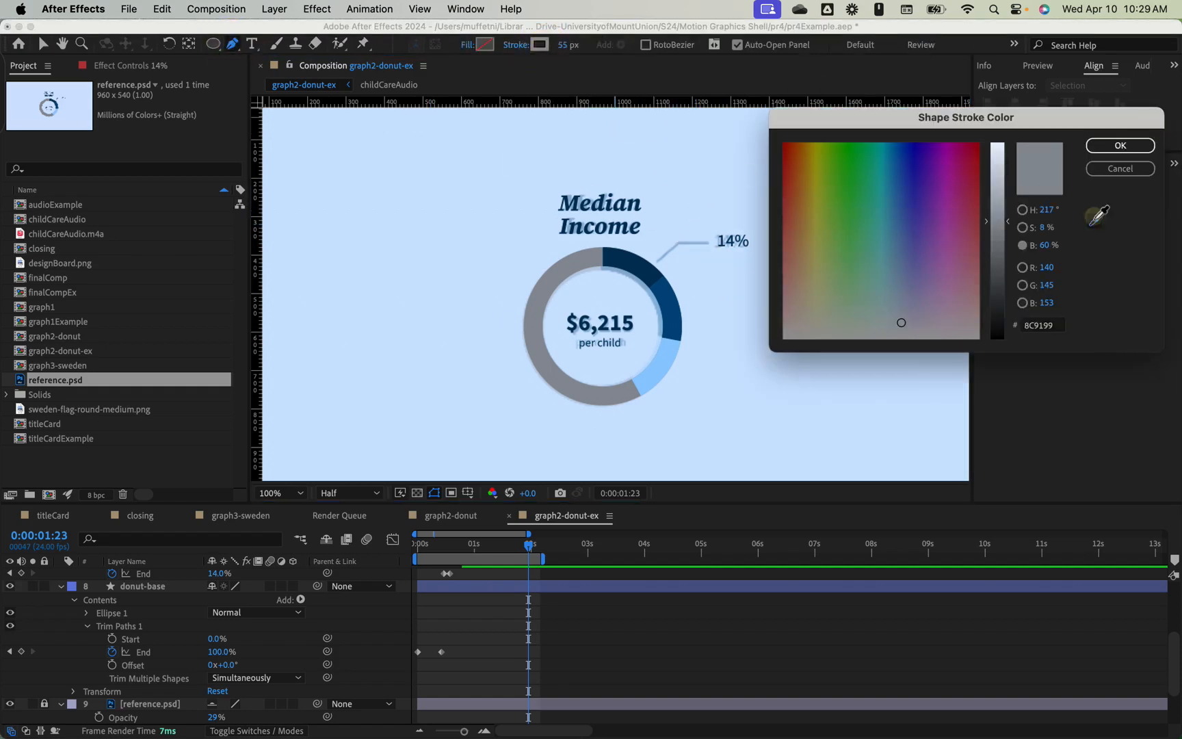
{"action": "left_click", "coordinate": [1098, 216]}
{"action": "left_click", "coordinate": [644, 267]}
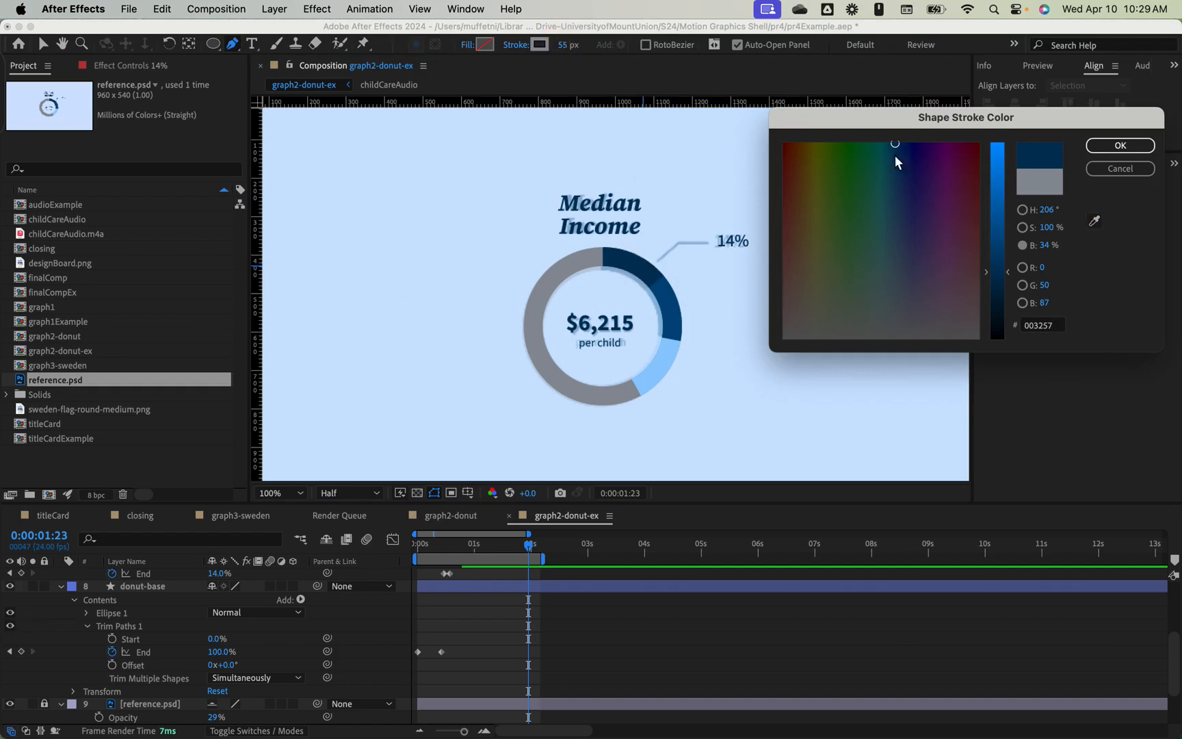
{"action": "left_click", "coordinate": [1119, 146]}
{"action": "left_click", "coordinate": [568, 44]}
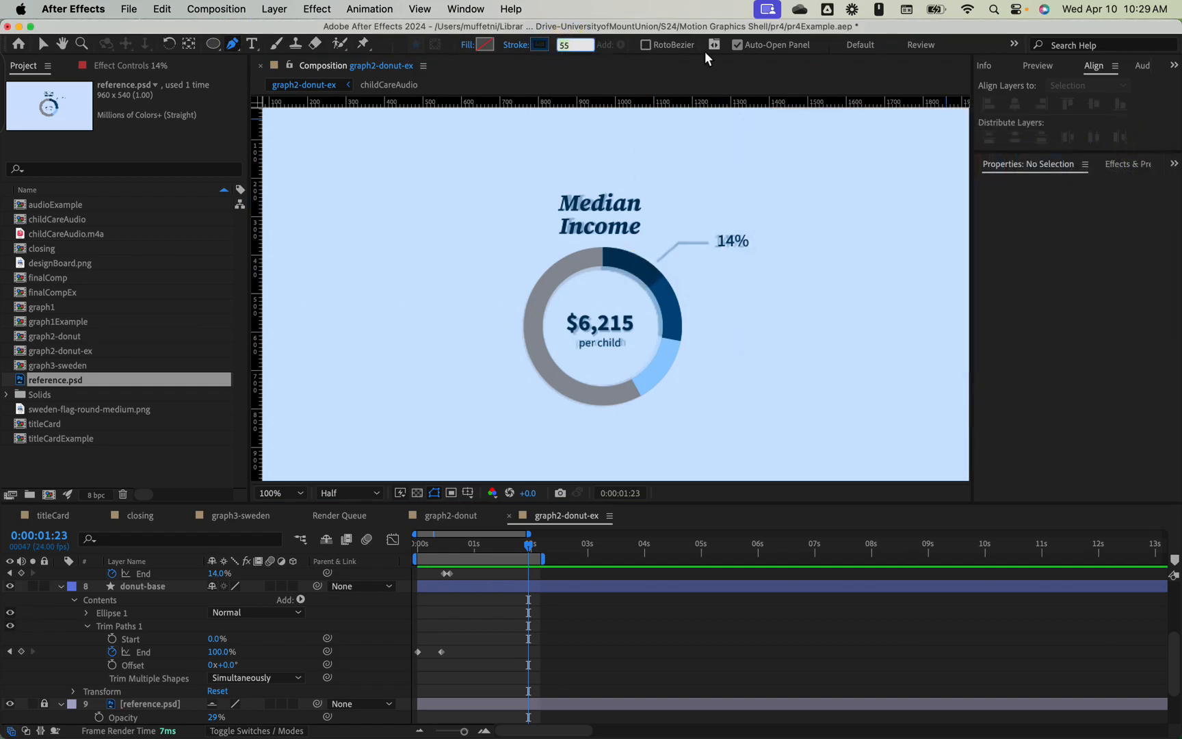
{"action": "type", "text": "2"}
{"action": "key", "text": "Return"}
- Draw a two-segment leader line over the reference line, from beside the donut's dark segment up and across toward the "14%" text
{"action": "left_click", "coordinate": [658, 260]}
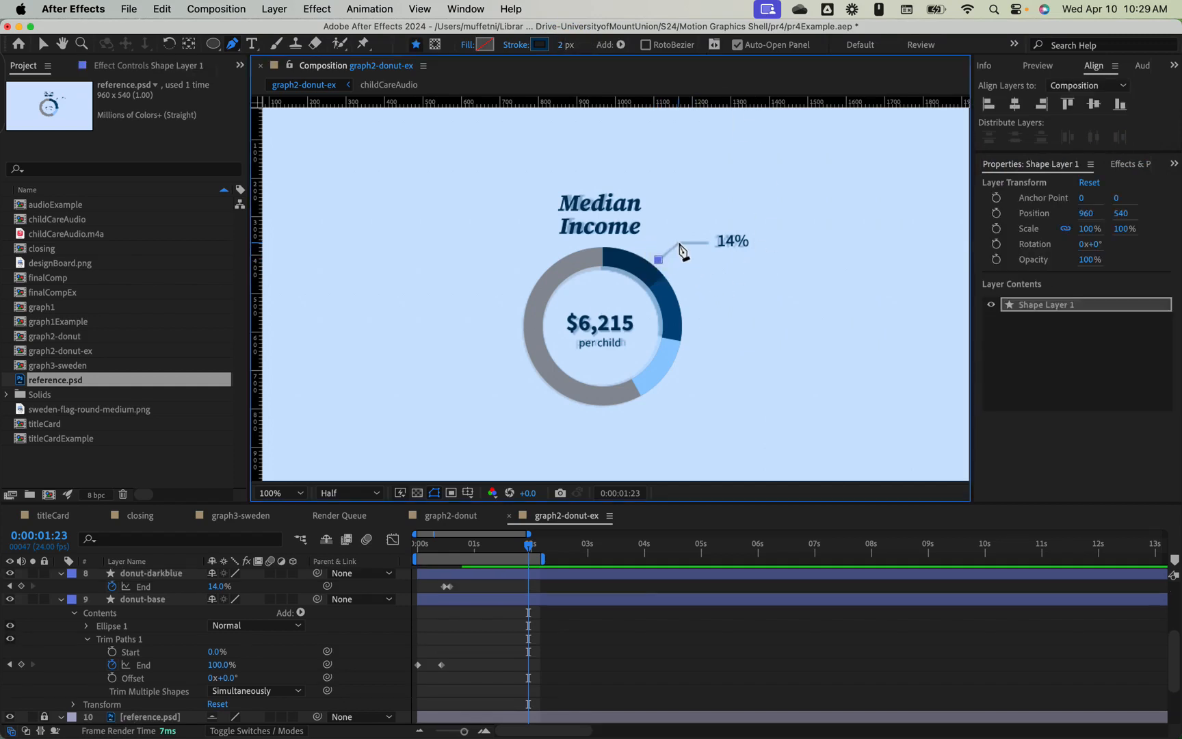
{"action": "left_click", "coordinate": [678, 240]}
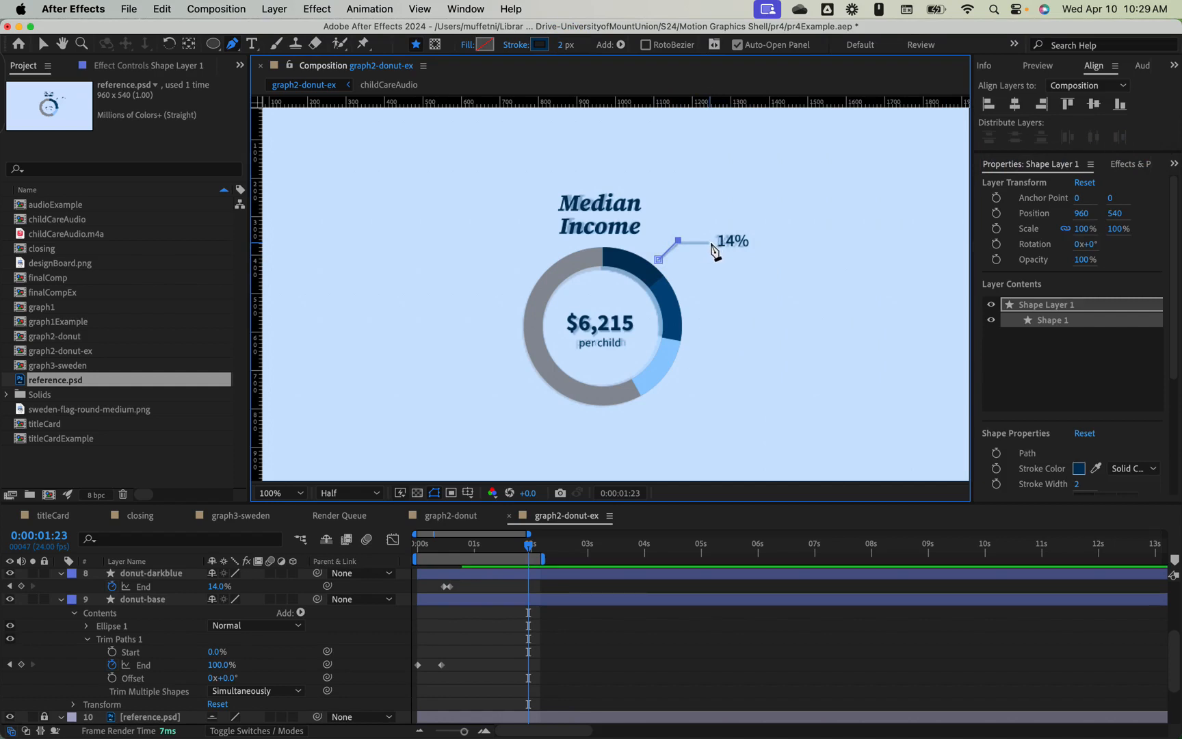
{"action": "left_click", "coordinate": [706, 241]}
{"action": "left_click", "coordinate": [1048, 388]}
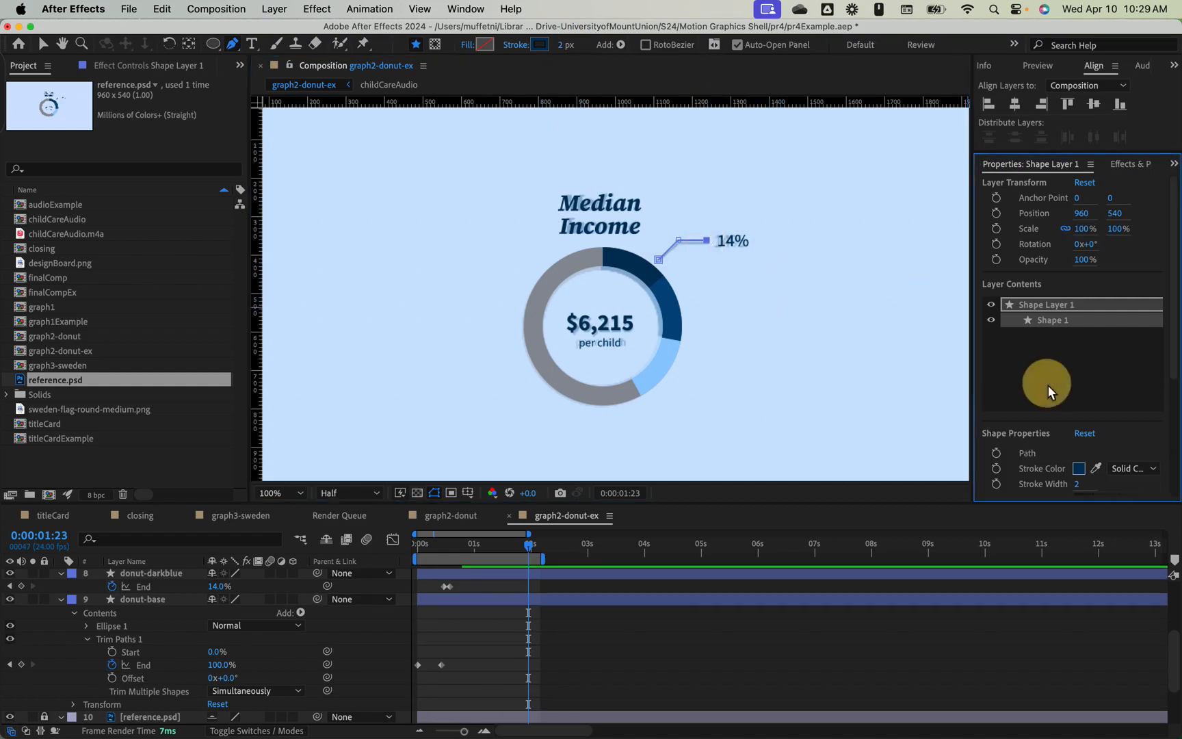
{"action": "left_click", "coordinate": [43, 44]}
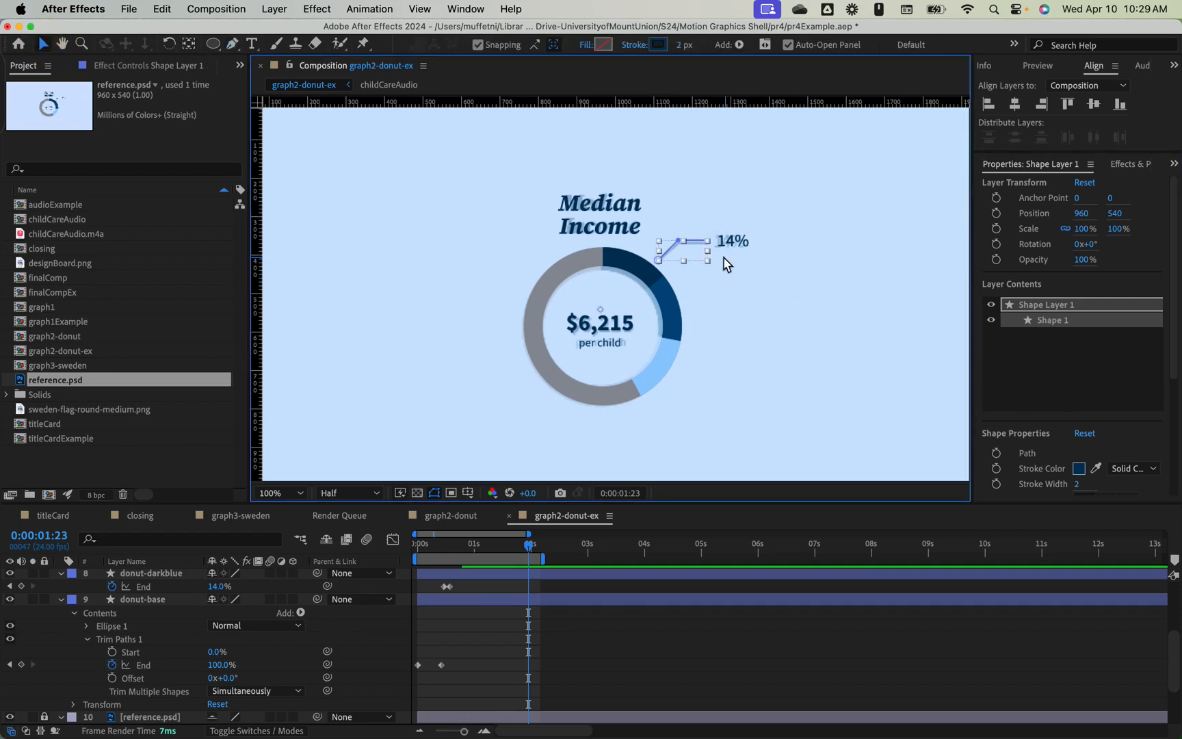
- Set the leader line's stroke width to 4 px and deselect it
{"action": "scroll", "coordinate": [726, 264], "scroll_direction": "up", "scroll_amount": 2}
{"action": "scroll", "coordinate": [799, 296], "scroll_direction": "up", "scroll_amount": 2}
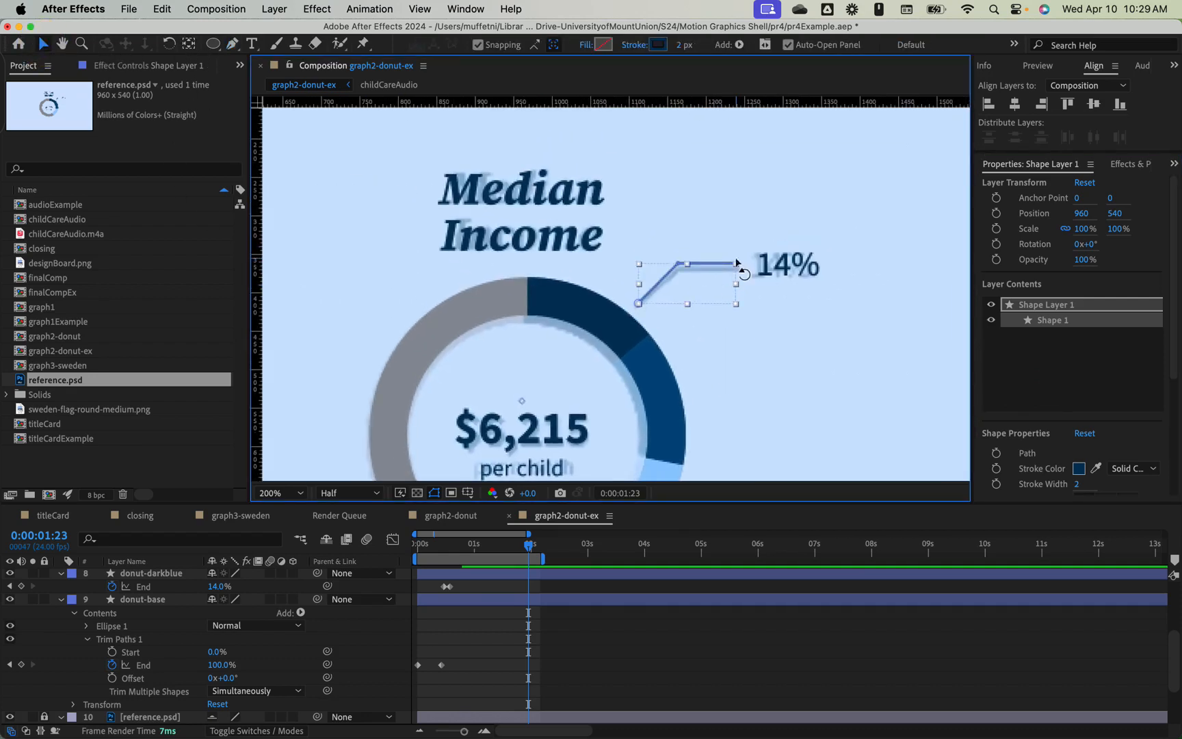
{"action": "scroll", "coordinate": [736, 263], "scroll_direction": "up", "scroll_amount": 1}
{"action": "left_click", "coordinate": [731, 161]}
{"action": "left_click", "coordinate": [722, 253]}
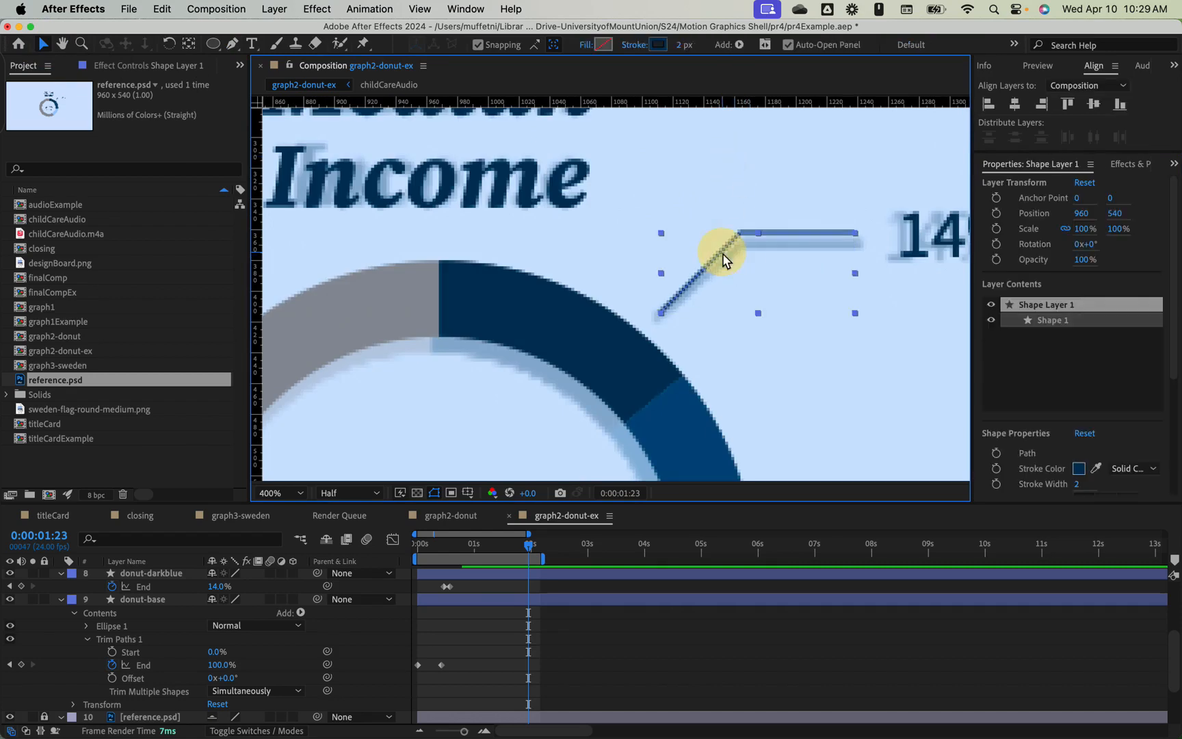
{"action": "left_click", "coordinate": [684, 44]}
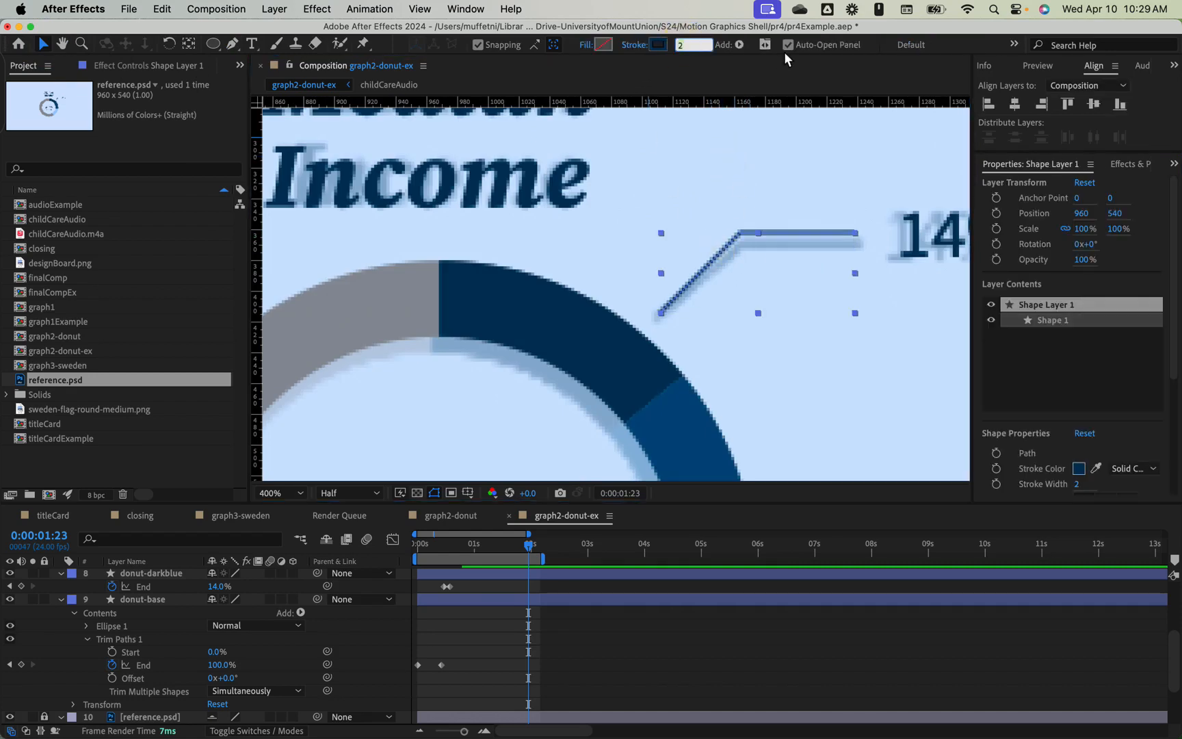
{"action": "type", "text": "4"}
{"action": "key", "text": "Return"}
{"action": "left_click", "coordinate": [818, 355]}
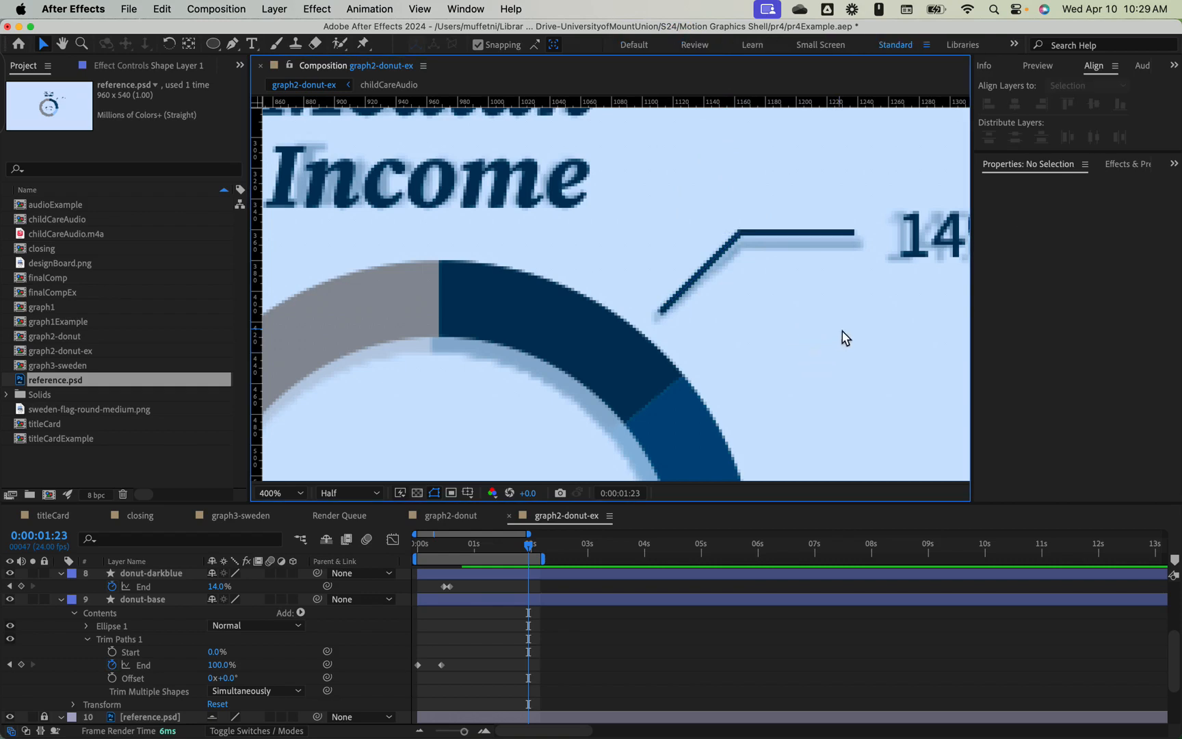
- Move the "14%" text beside the leader line at about 1299.8, 406.5 and center its anchor point in the layer content
{"action": "left_click", "coordinate": [910, 227]}
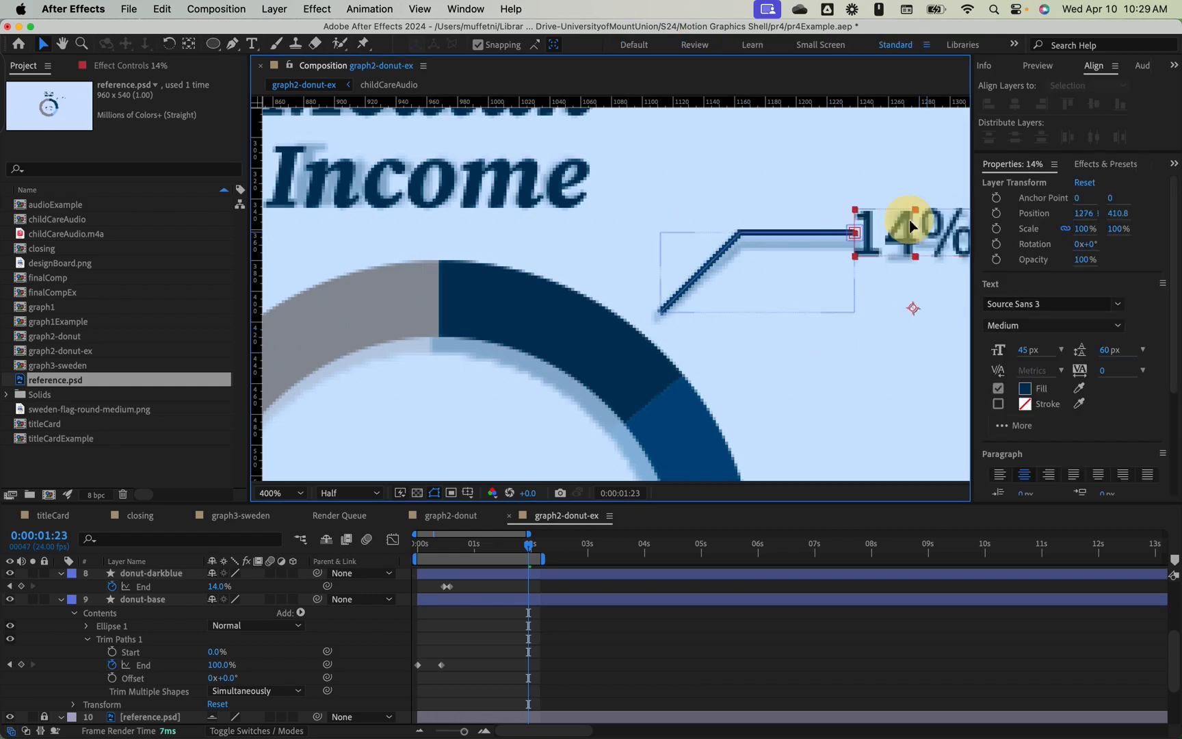
{"action": "left_click_drag", "start_coordinate": [911, 221], "coordinate": [948, 214]}
{"action": "left_click_drag", "start_coordinate": [585, 145], "coordinate": [351, 175]}
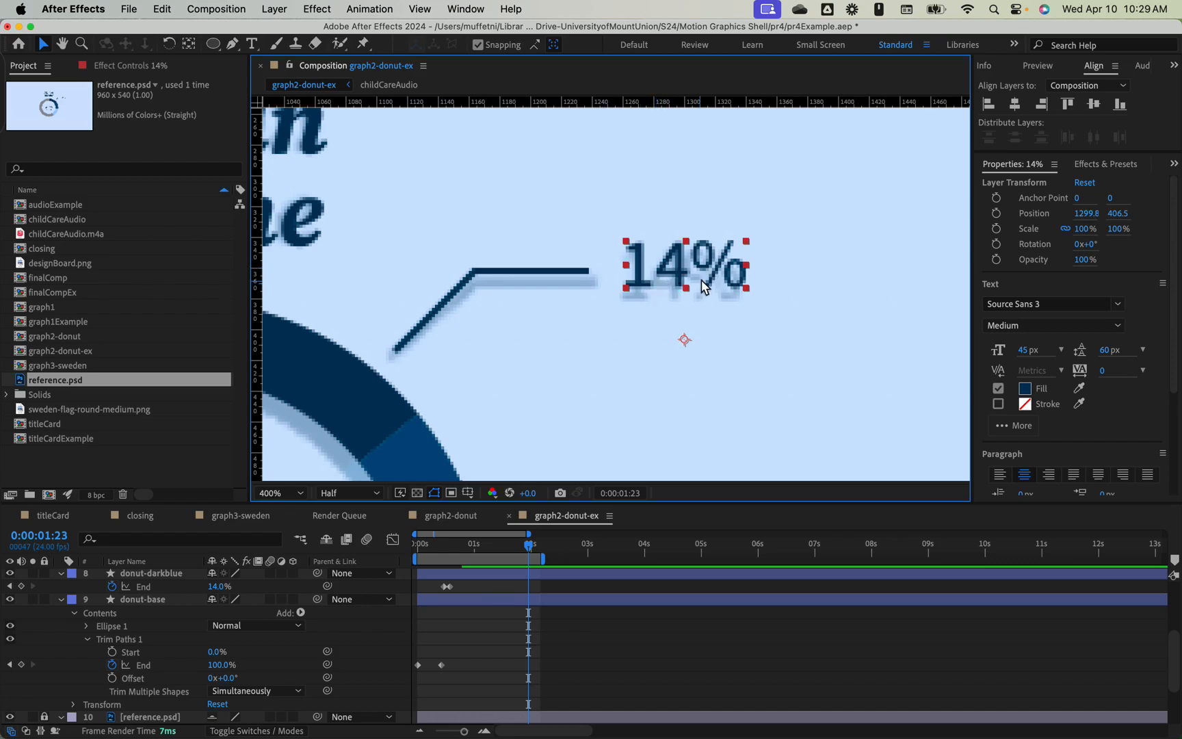
{"action": "left_click", "coordinate": [273, 9]}
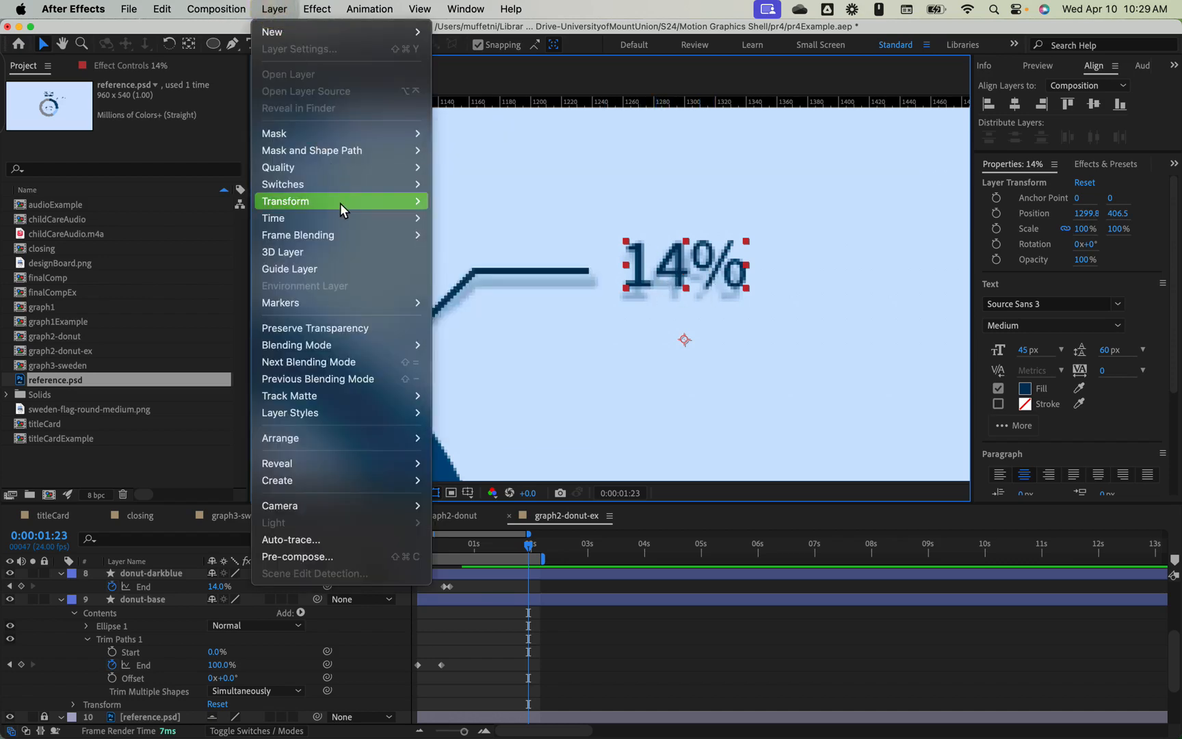
{"action": "mouse_move", "coordinate": [373, 203]}
{"action": "left_click", "coordinate": [488, 387]}
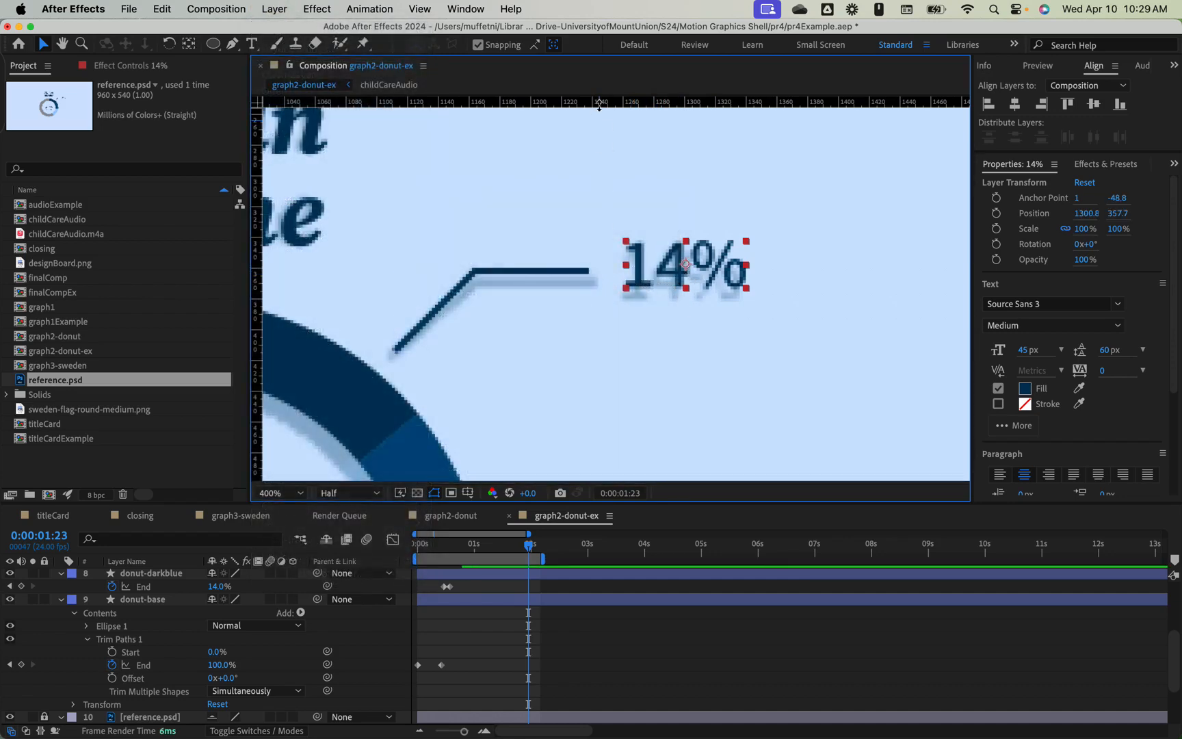
- Align the "14%" text vertically with the leader line's horizontal segment, at Y 361, using a temporary horizontal guide
{"action": "left_click_drag", "start_coordinate": [600, 104], "coordinate": [627, 271]}
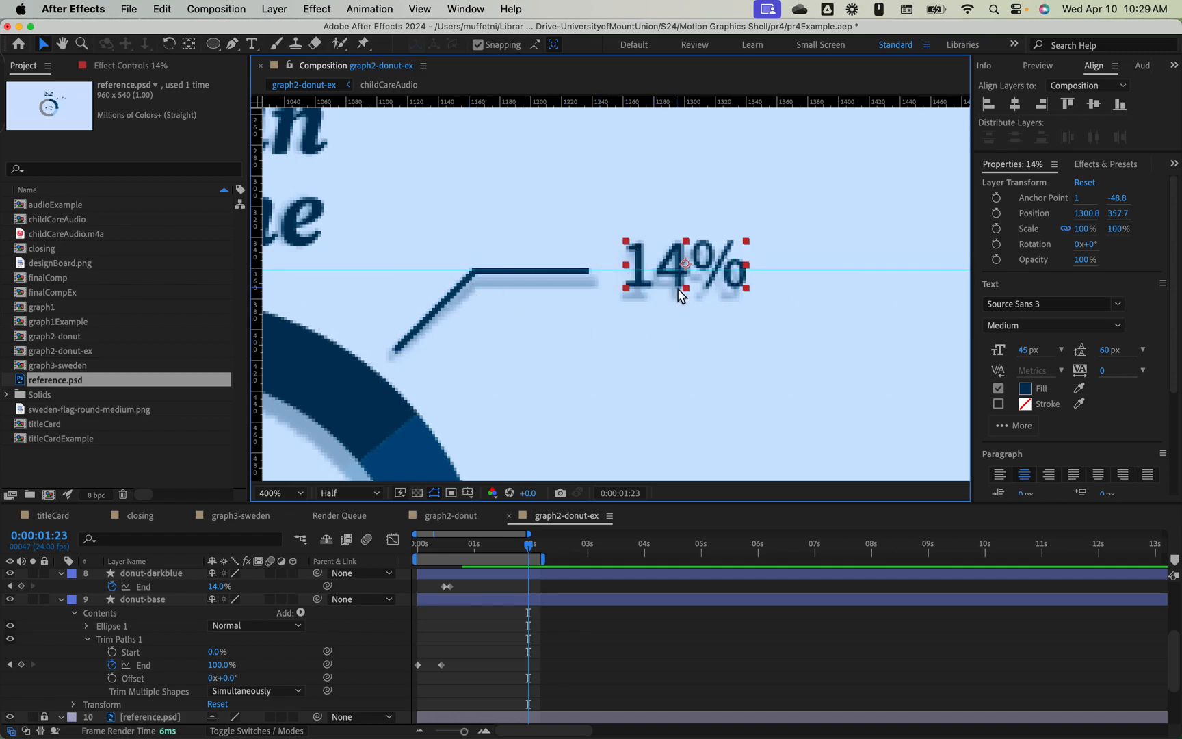
{"action": "left_click", "coordinate": [605, 338]}
{"action": "left_click_drag", "start_coordinate": [671, 292], "coordinate": [670, 294]}
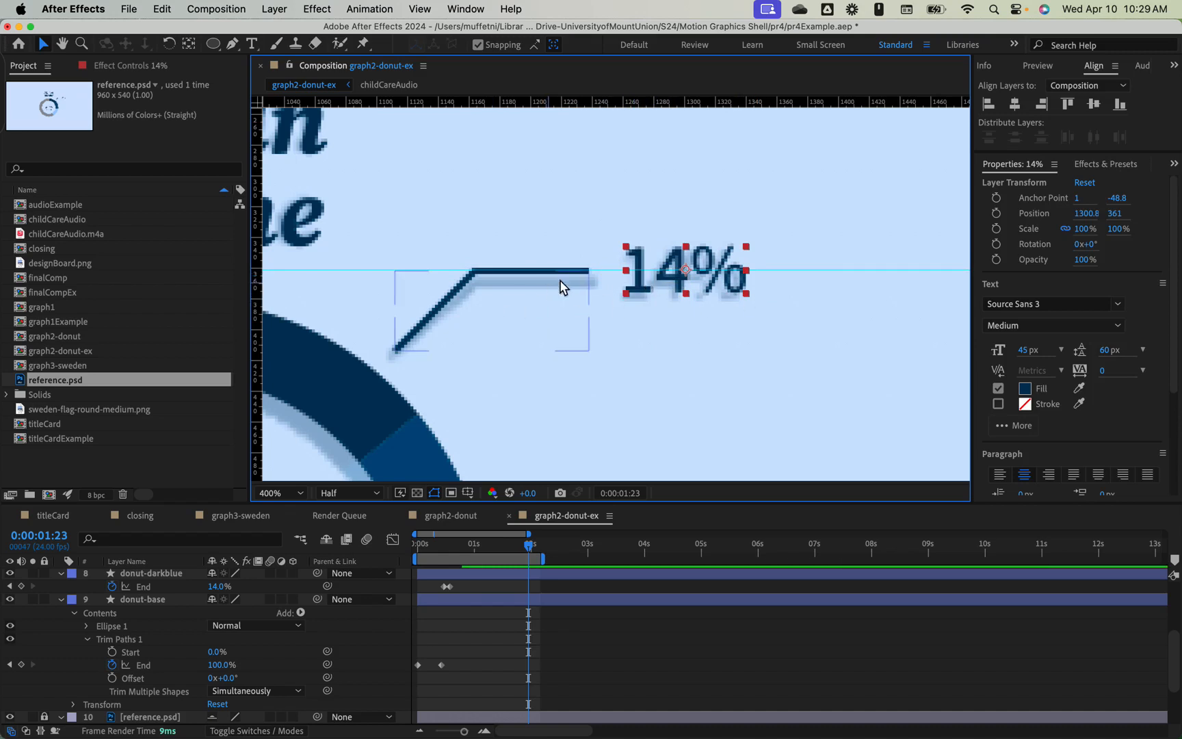
{"action": "left_click_drag", "start_coordinate": [434, 272], "coordinate": [448, 85]}
- Hide the reference.psd layer and deselect everything in the composition
{"action": "key", "text": "comma"}
{"action": "key", "text": "comma"}
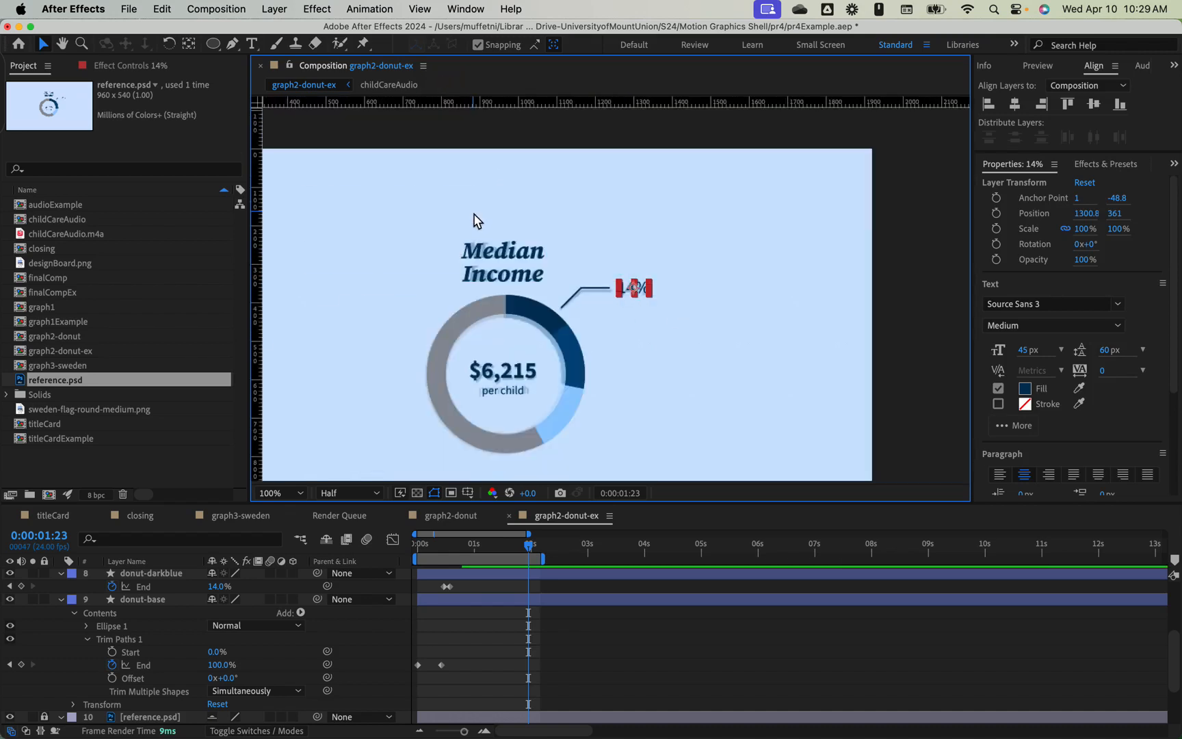
{"action": "key", "text": "space"}
{"action": "left_click_drag", "start_coordinate": [493, 234], "coordinate": [605, 169]}
{"action": "left_click", "coordinate": [151, 600]}
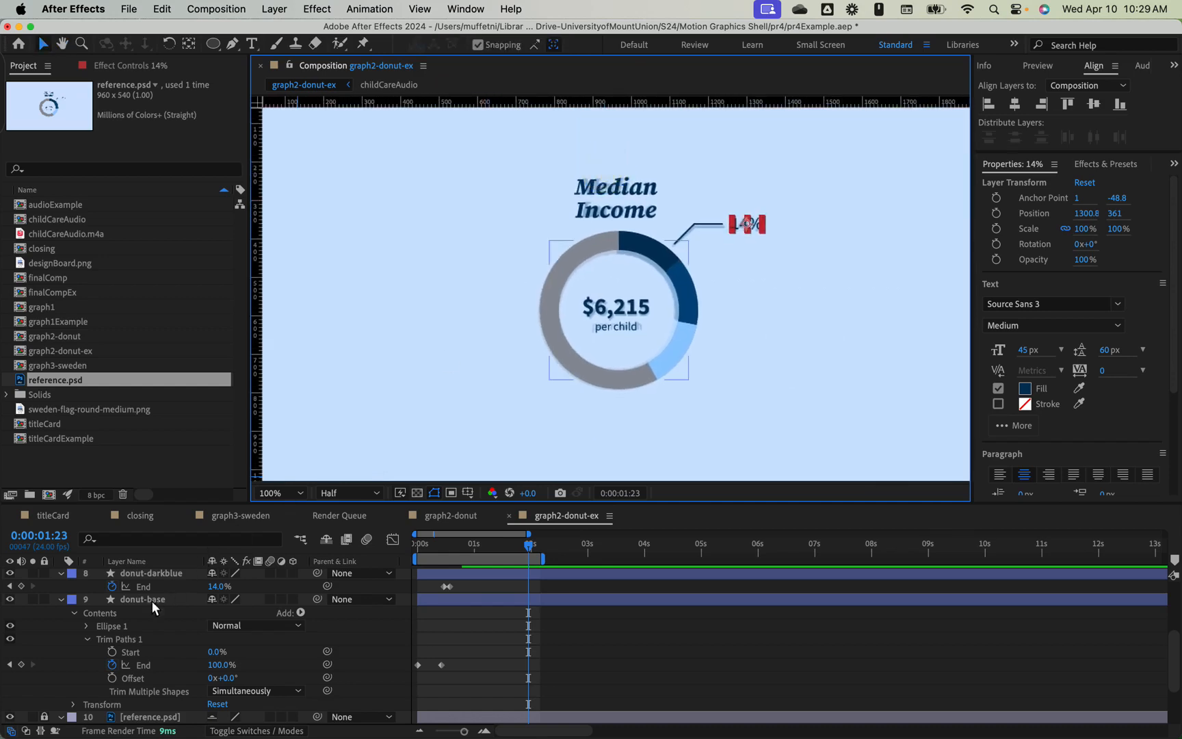
{"action": "scroll", "coordinate": [144, 657], "scroll_direction": "down", "scroll_amount": 3}
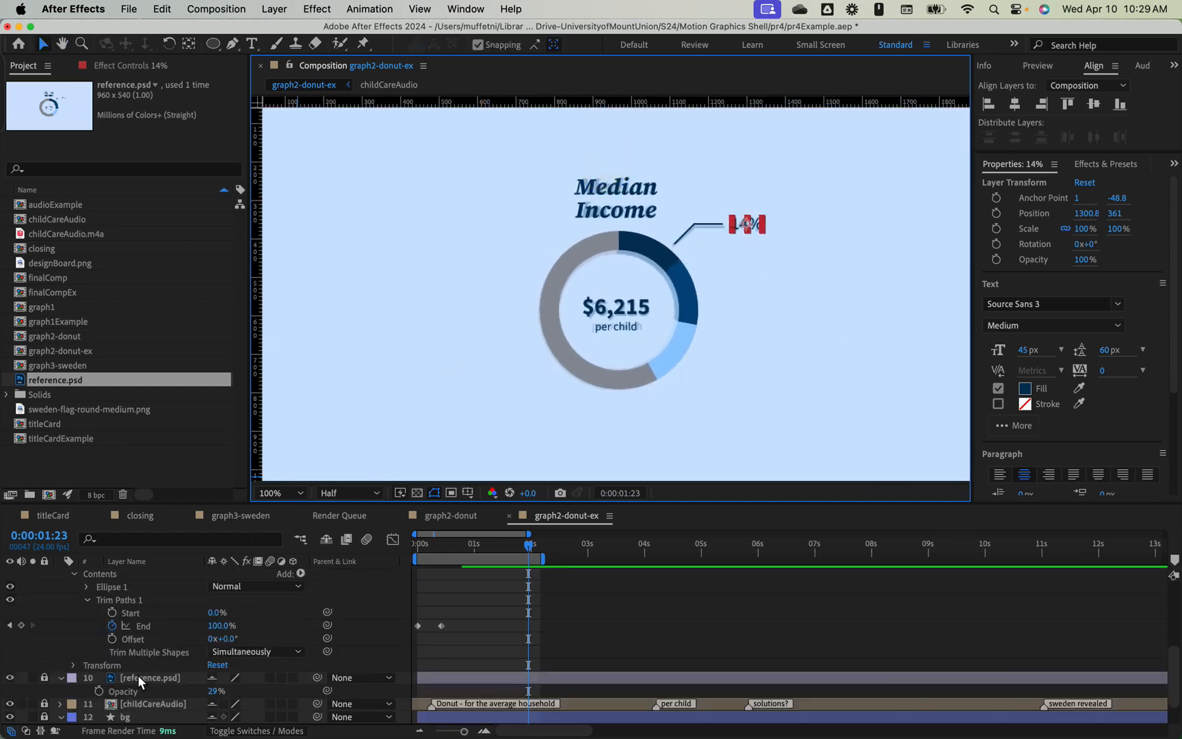
{"action": "left_click", "coordinate": [11, 677]}
{"action": "left_click", "coordinate": [752, 371]}
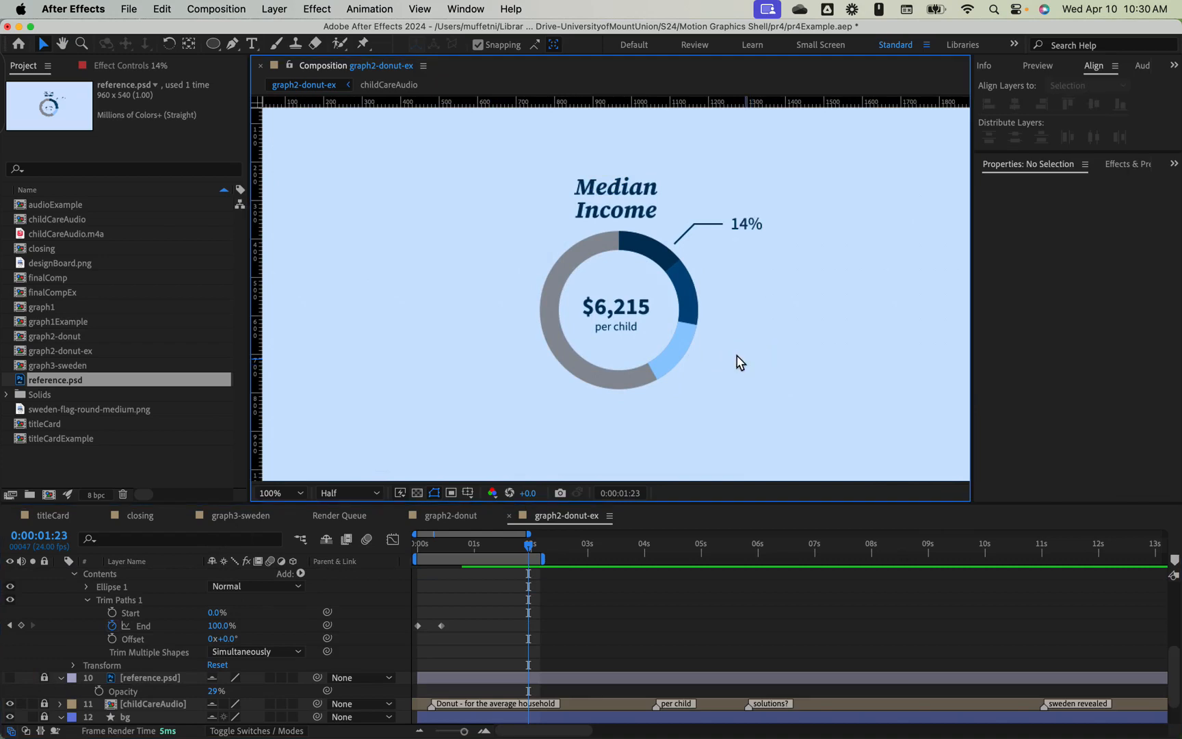
- Return the playhead to 0:00:00:00 and collapse the layers to show only their keyframed properties
{"action": "key", "text": "comma"}
{"action": "key", "text": "period"}
{"action": "mouse_move", "coordinate": [766, 309]}
{"action": "left_mouse_down"}
{"action": "mouse_move", "coordinate": [748, 333]}
{"action": "mouse_move", "coordinate": [749, 321]}
{"action": "left_mouse_up"}
{"action": "left_click", "coordinate": [304, 493]}
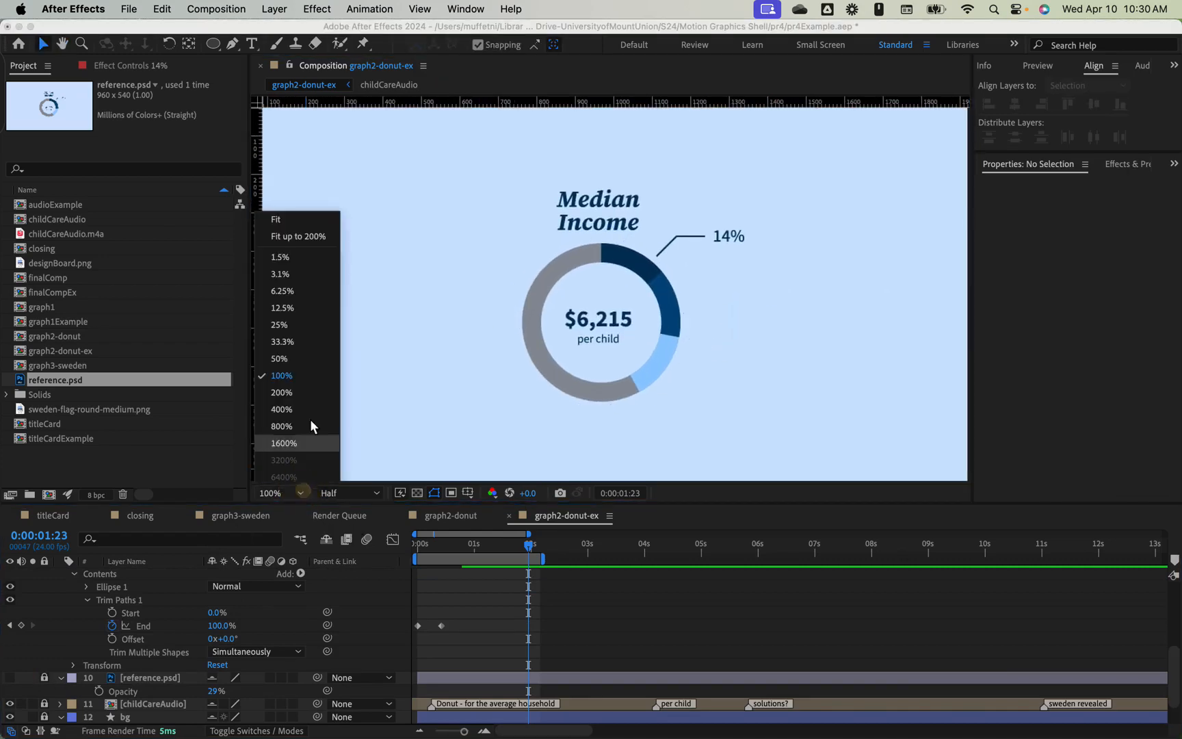
{"action": "left_click", "coordinate": [298, 224]}
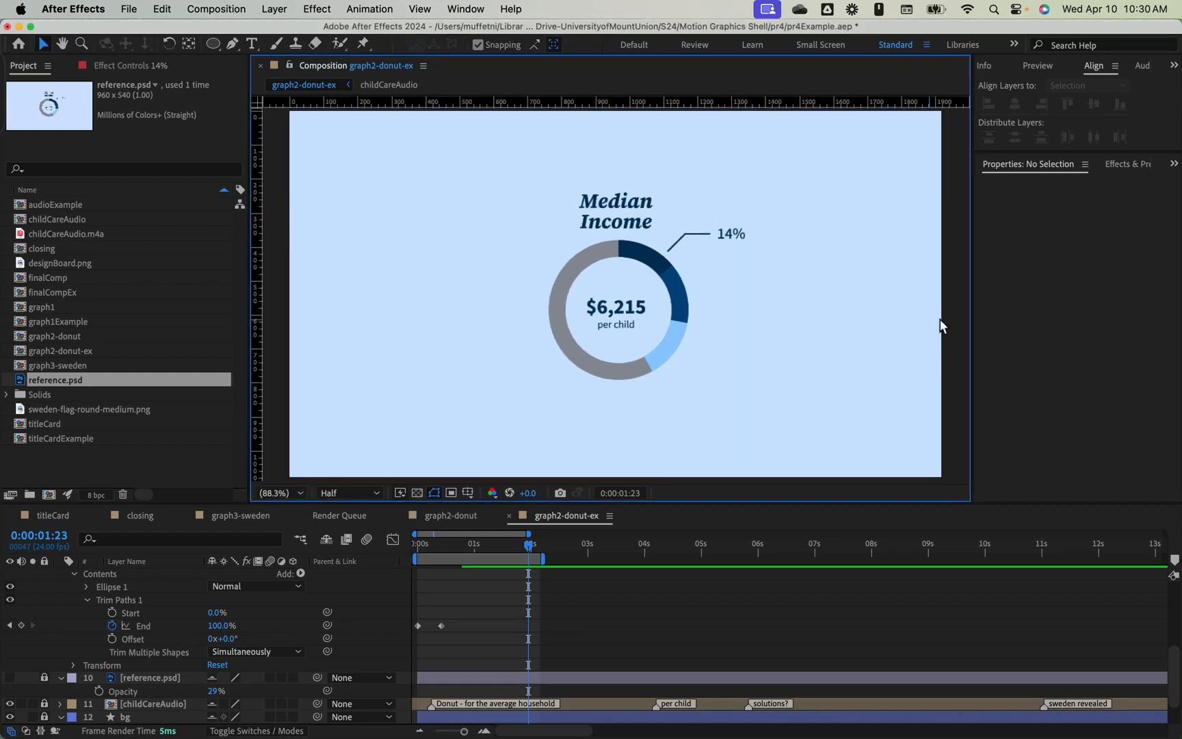
{"action": "left_click_drag", "start_coordinate": [533, 544], "coordinate": [363, 549]}
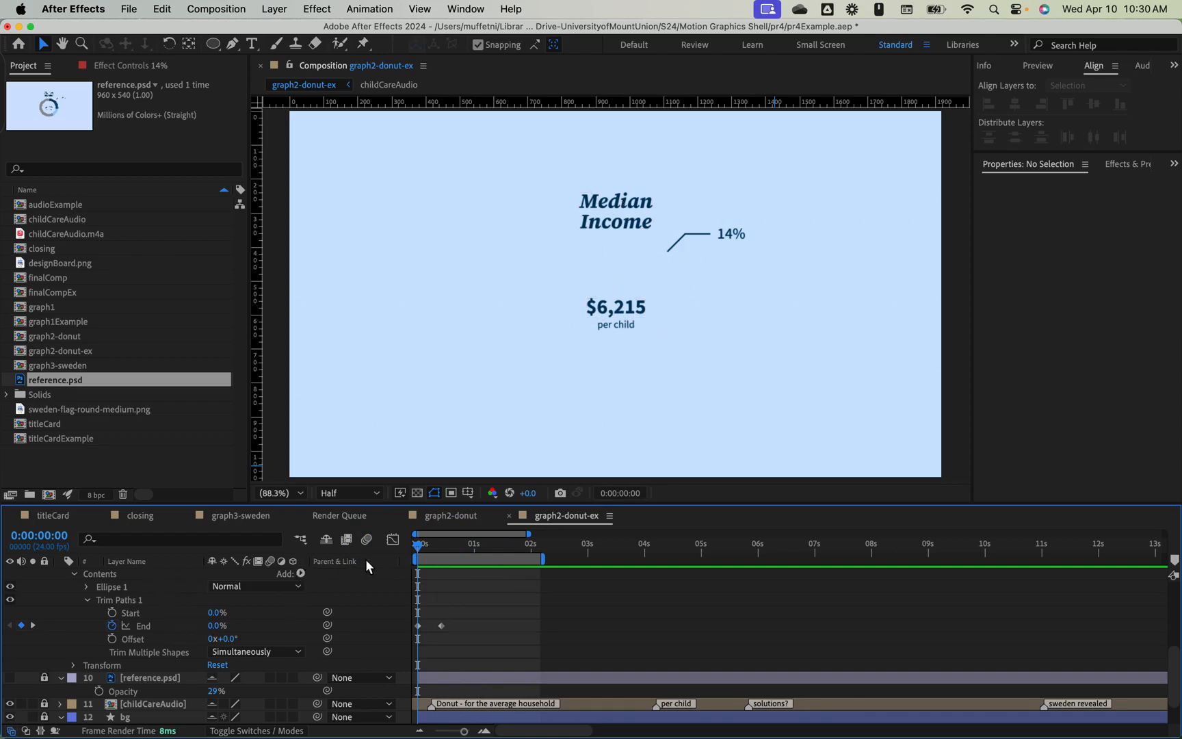
{"action": "key", "text": "u"}
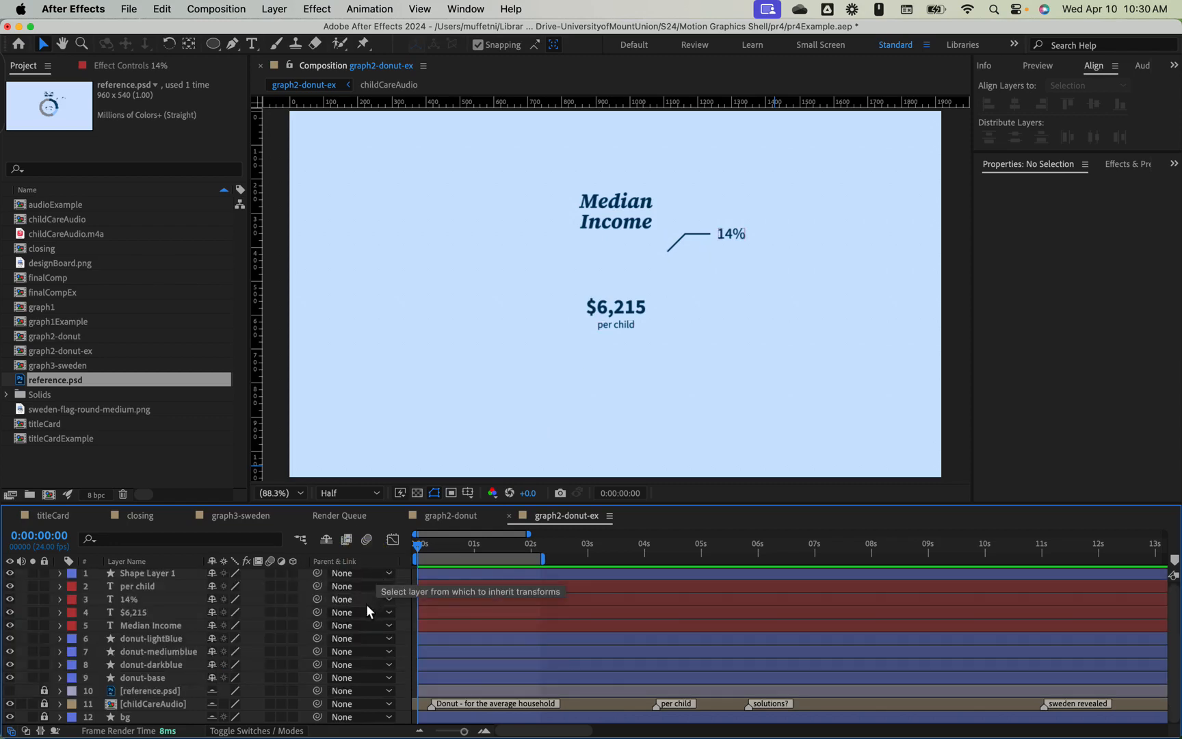
{"action": "key", "text": "u"}
{"action": "scroll", "coordinate": [538, 608], "scroll_direction": "down", "scroll_amount": 2}
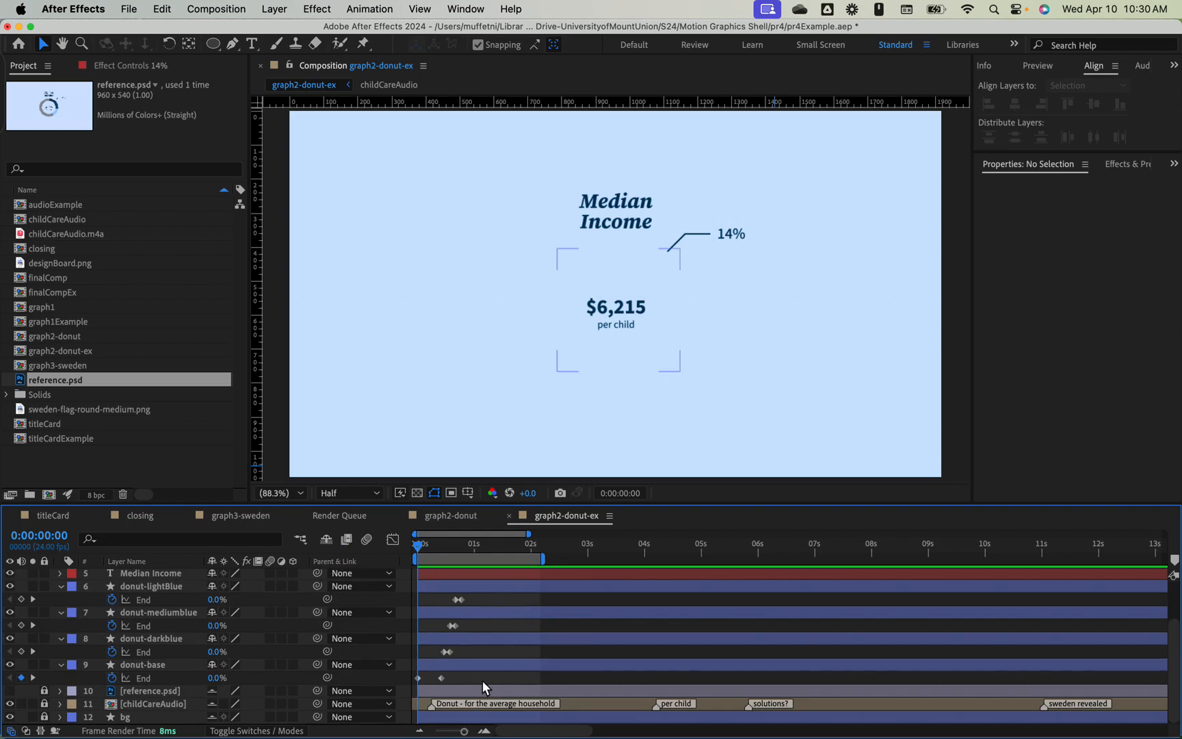
- Shift the End keyframes of all four donut layers together so the donut-base animation starts just after 1 second, and return to 0:00:00:00
{"action": "mouse_move", "coordinate": [523, 679]}
{"action": "left_mouse_down"}
{"action": "mouse_move", "coordinate": [470, 678]}
{"action": "mouse_move", "coordinate": [390, 590]}
{"action": "left_mouse_up"}
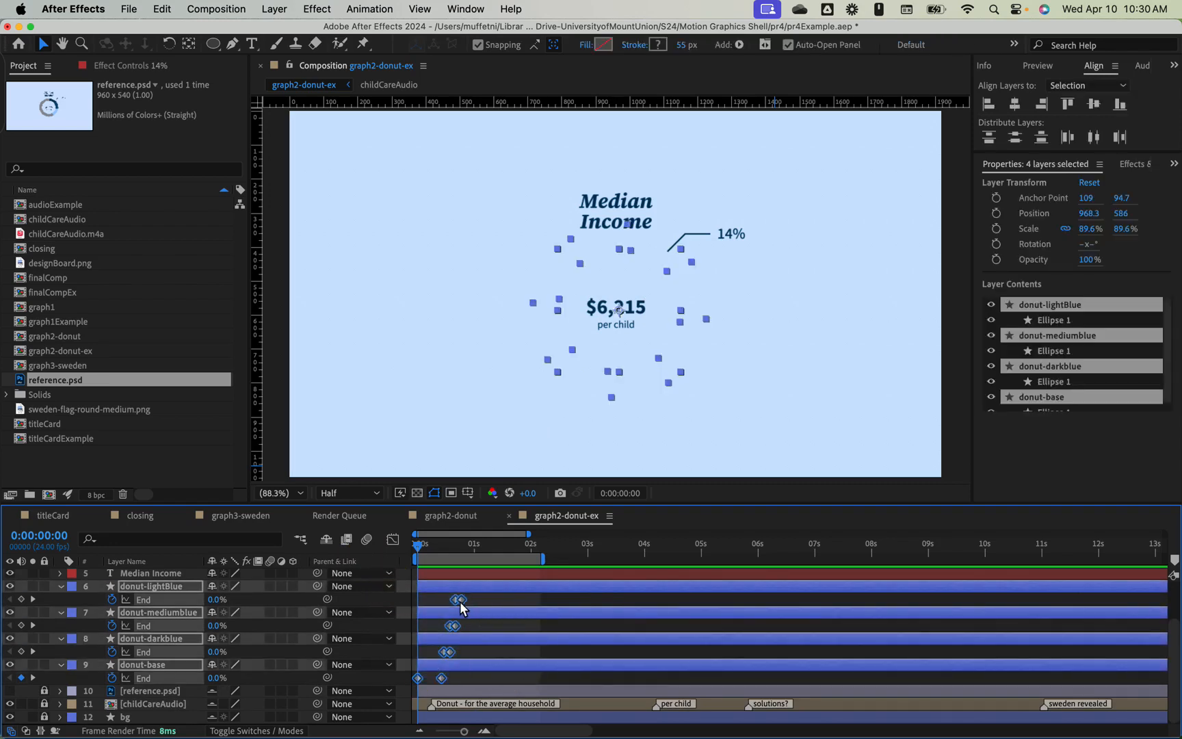
{"action": "left_click_drag", "start_coordinate": [461, 599], "coordinate": [526, 601]}
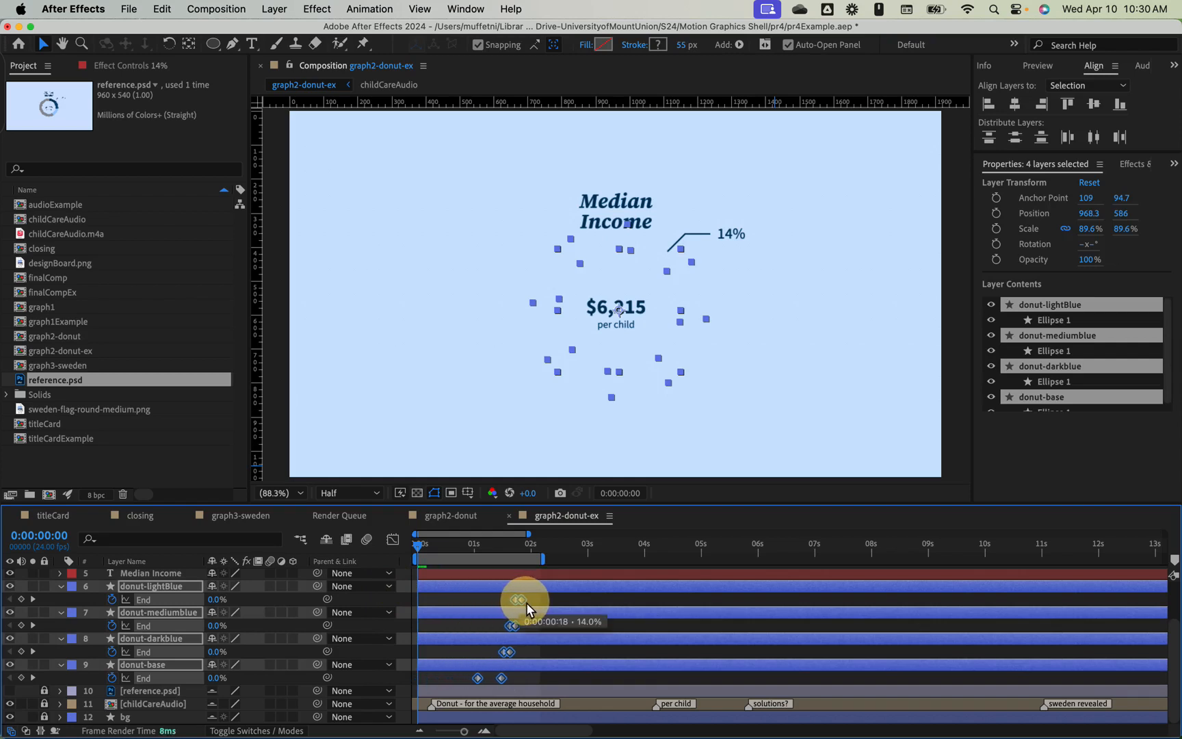
{"action": "left_click", "coordinate": [479, 545]}
{"action": "left_click_drag", "start_coordinate": [481, 551], "coordinate": [394, 548]}
{"action": "left_click", "coordinate": [419, 378]}
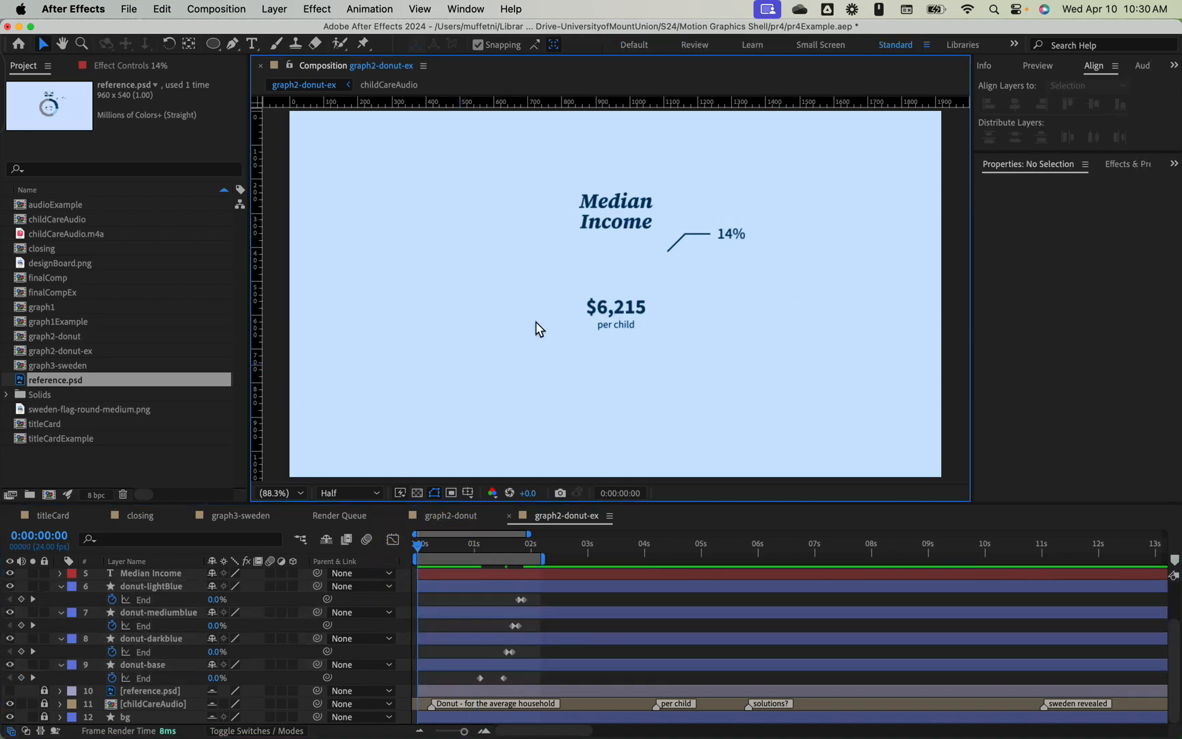
- Keyframe the "Median Income" text's Scale at 100% on 0:00:00:10 and at 102% on 0:00:00:08
{"action": "left_click", "coordinate": [610, 207]}
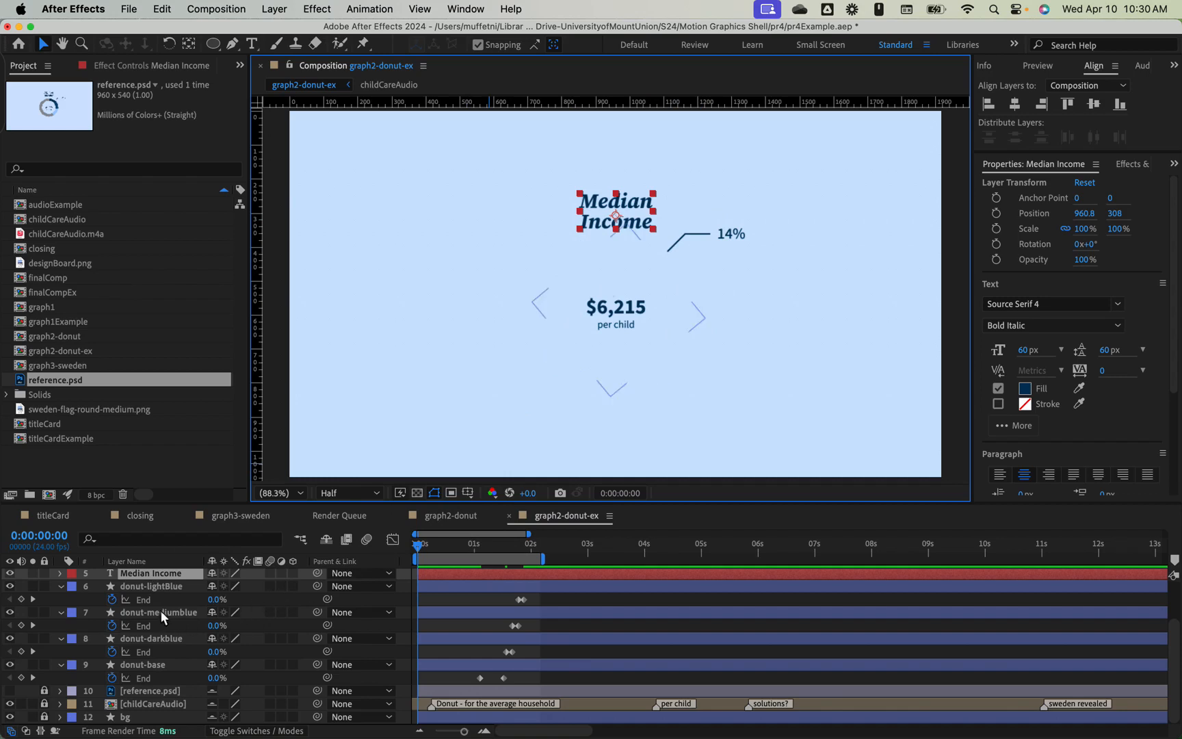
{"action": "key", "text": "s"}
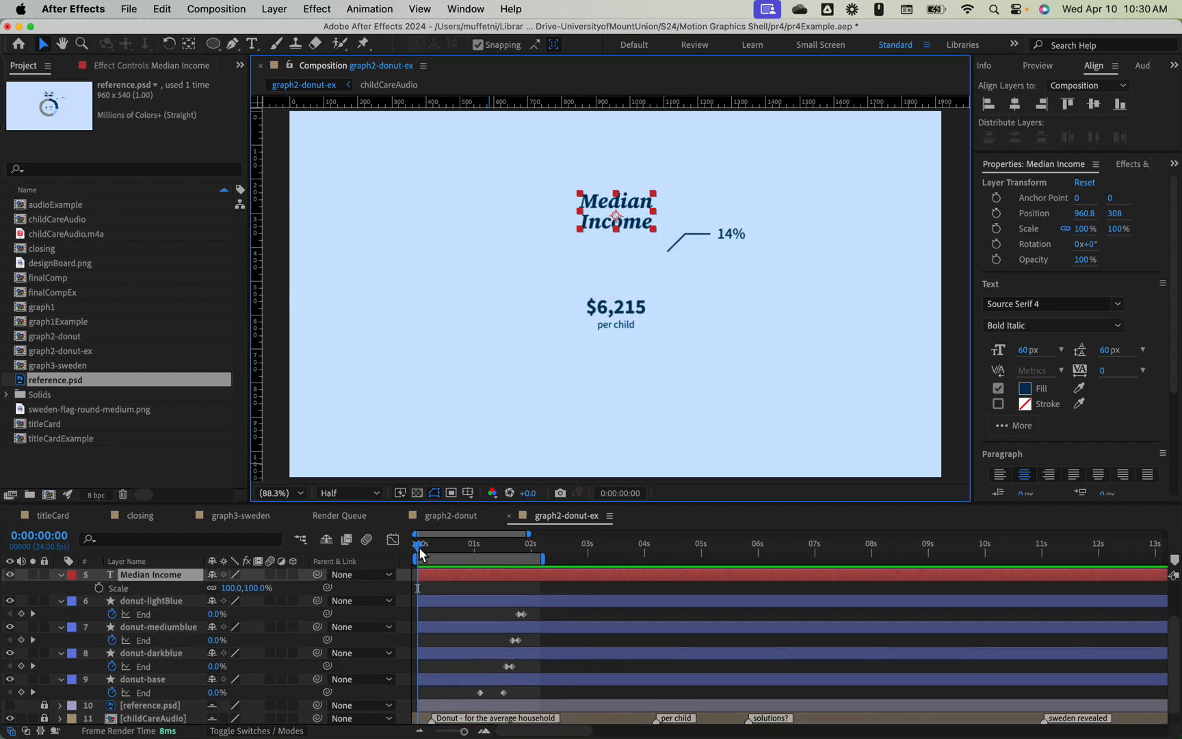
{"action": "left_click_drag", "start_coordinate": [419, 549], "coordinate": [441, 549]}
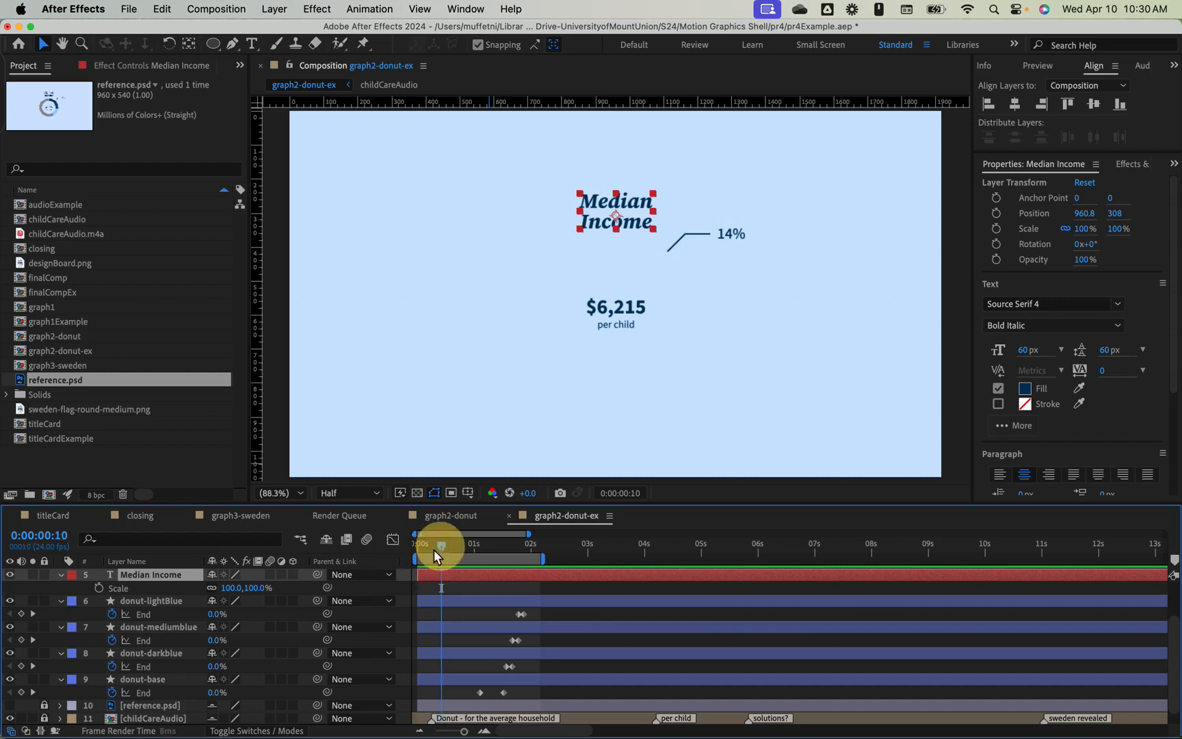
{"action": "left_click", "coordinate": [98, 589]}
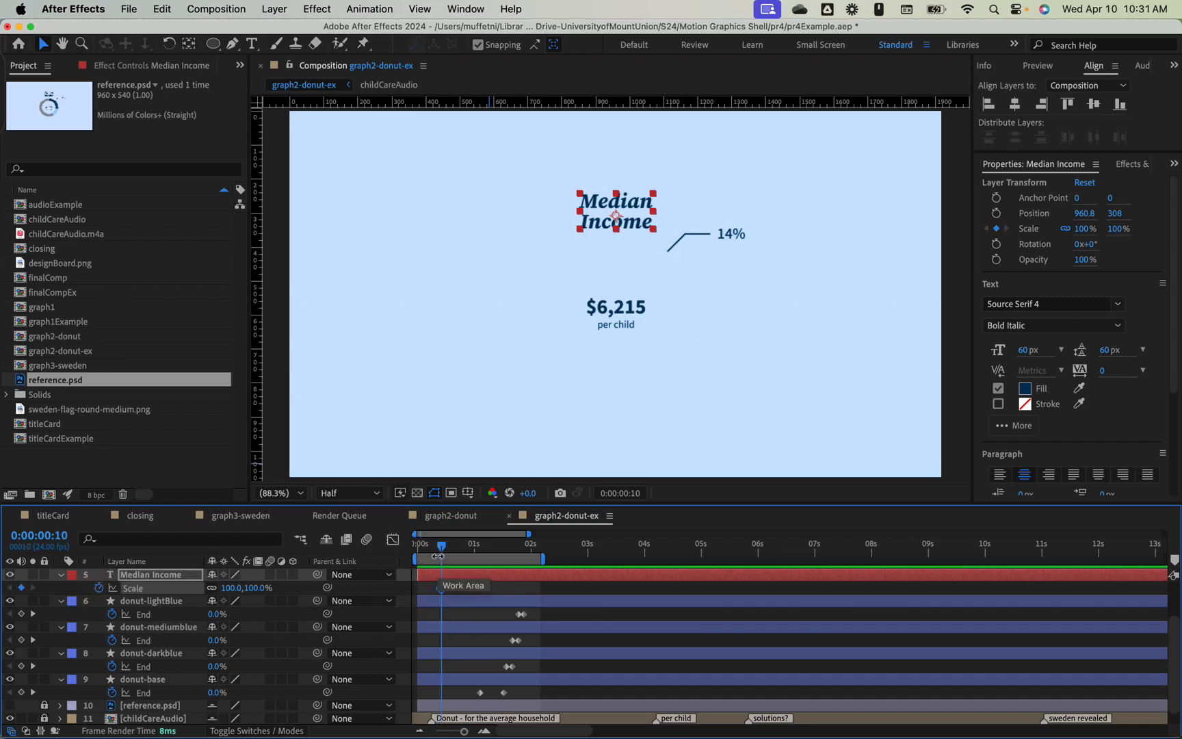
{"action": "left_click_drag", "start_coordinate": [441, 547], "coordinate": [437, 550]}
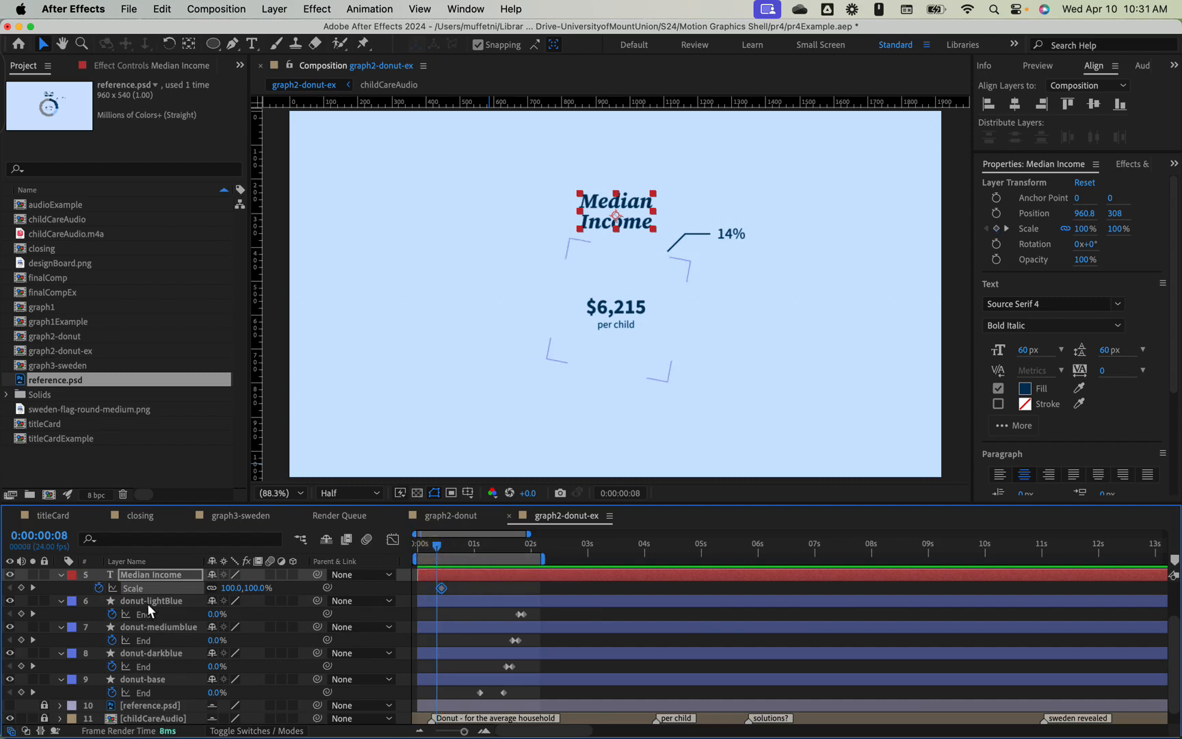
{"action": "left_click", "coordinate": [233, 587]}
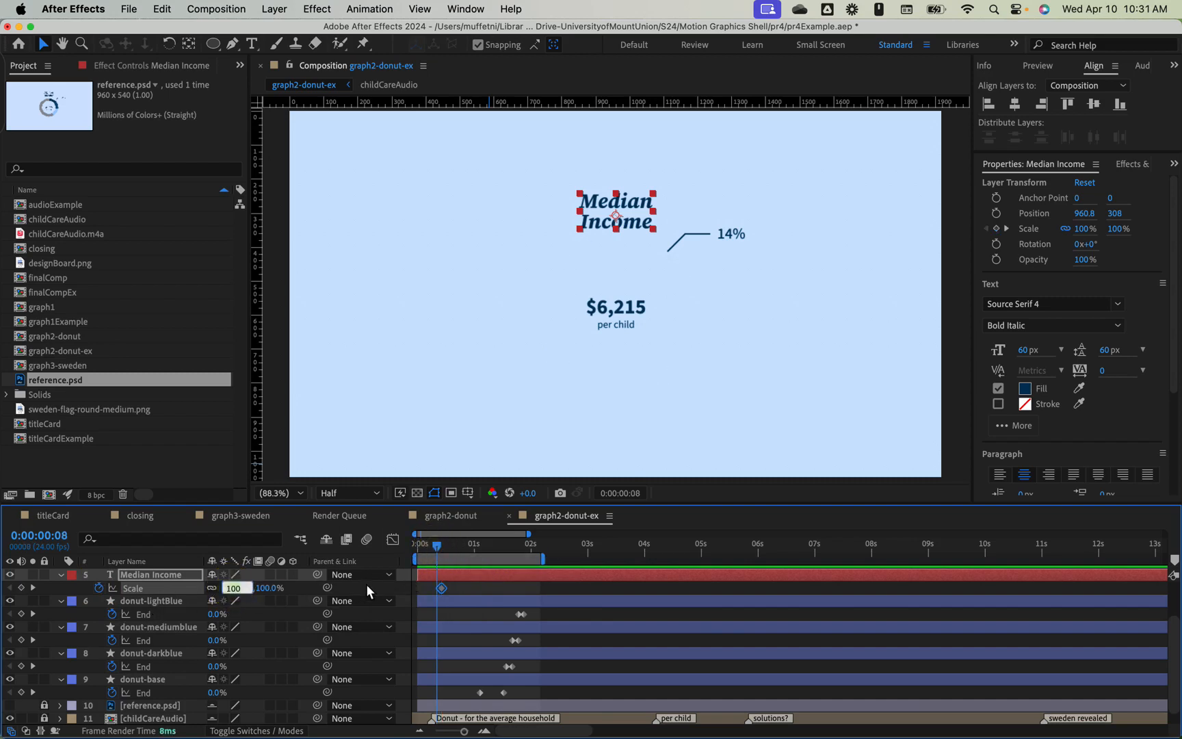
{"action": "type", "text": "102"}
{"action": "key", "text": "Tab"}
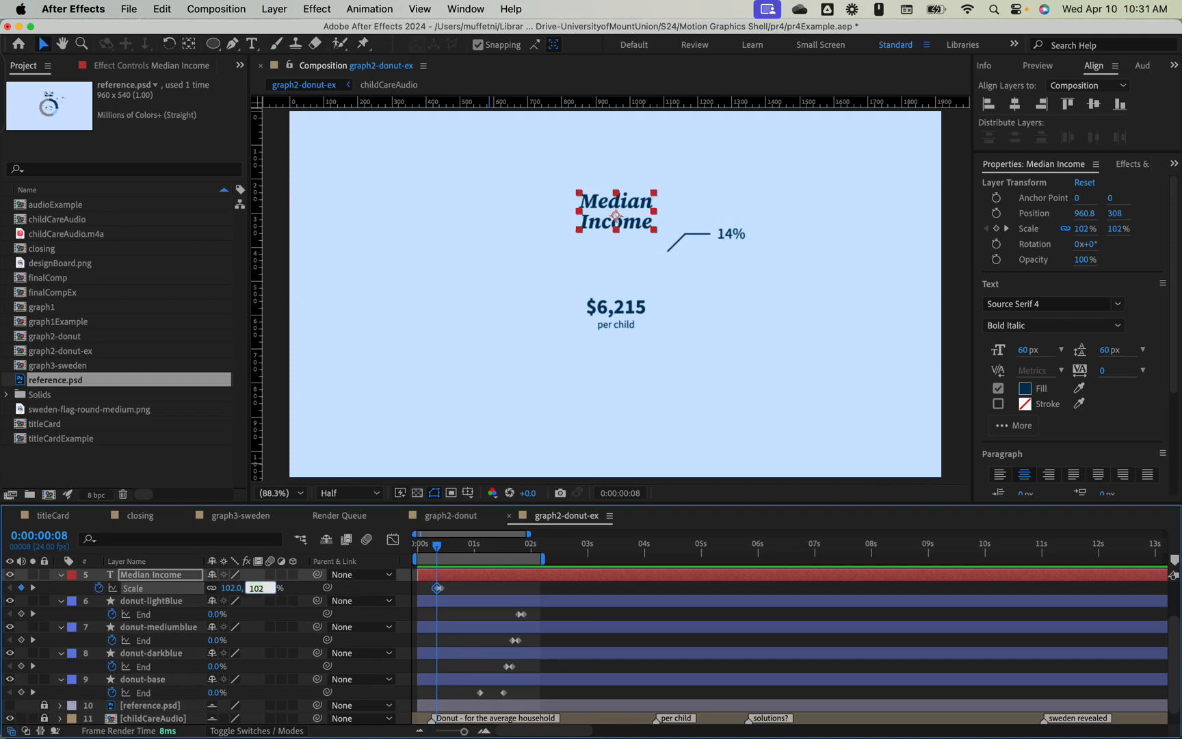
- Keyframe the "Median Income" text's Scale at 0% on 0:00:00:00 and preview the pop-in from the start
{"action": "left_click_drag", "start_coordinate": [427, 546], "coordinate": [389, 558]}
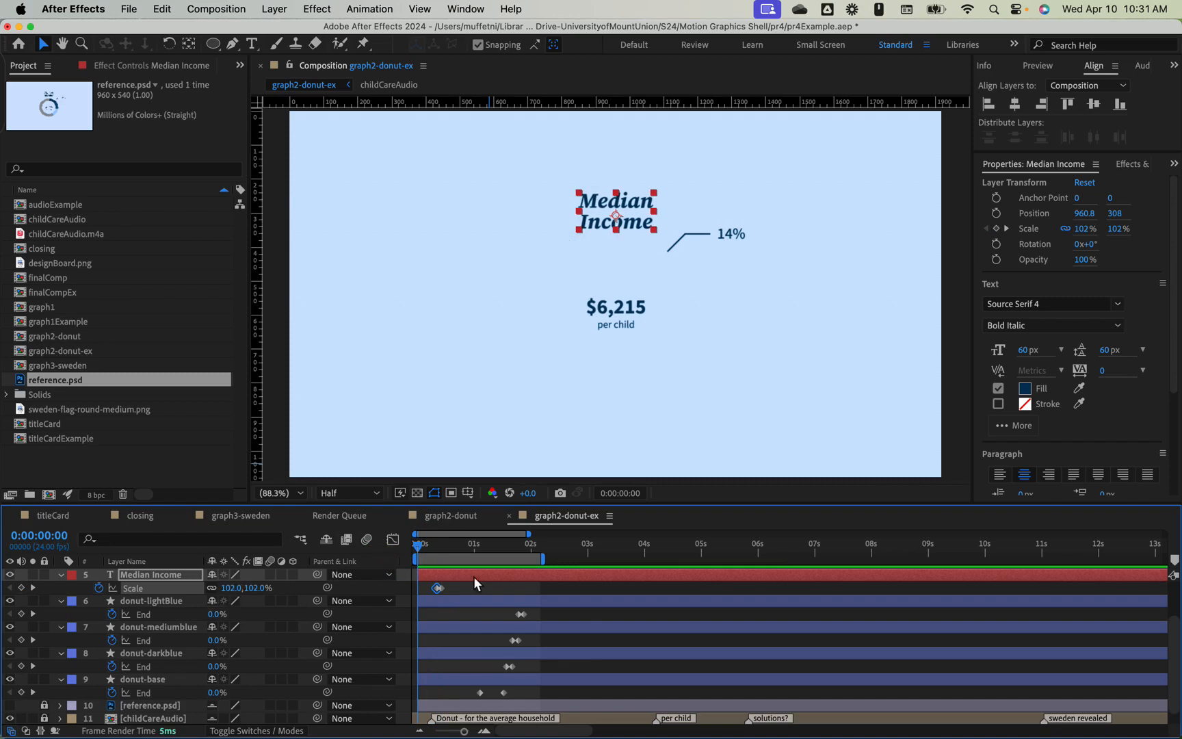
{"action": "left_click", "coordinate": [231, 588]}
{"action": "type", "text": "0"}
{"action": "key", "text": "Return"}
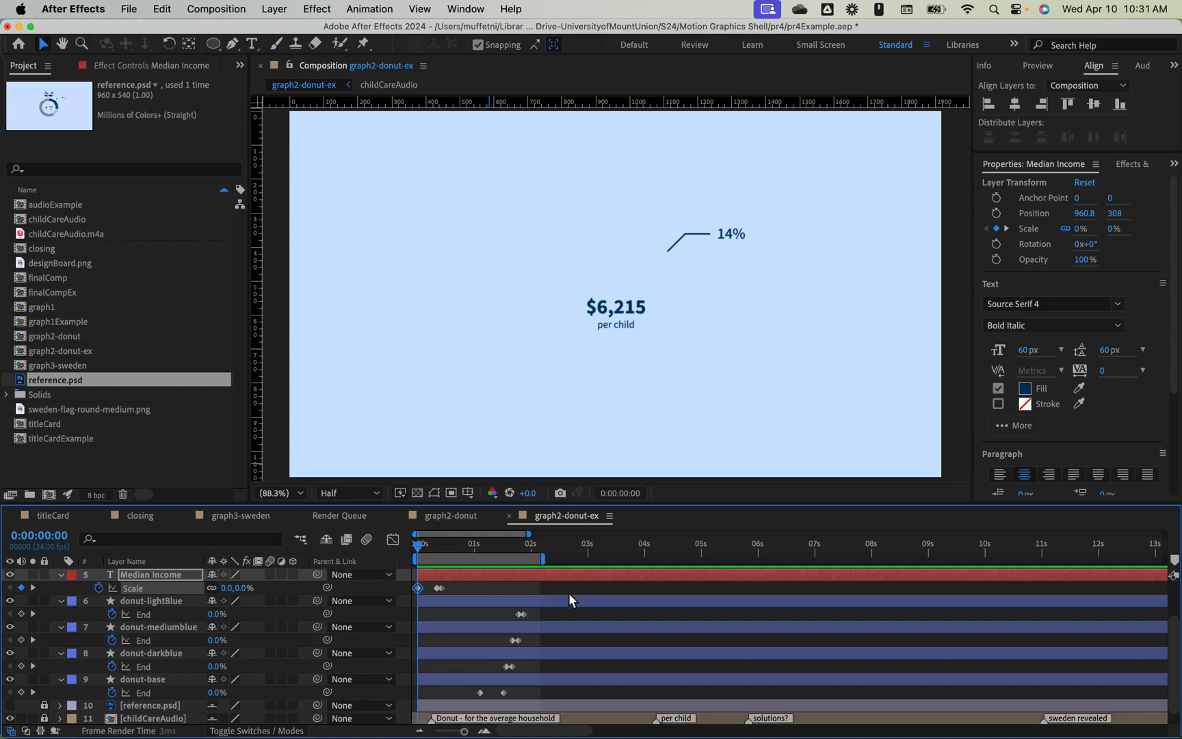
{"action": "key", "text": "space"}
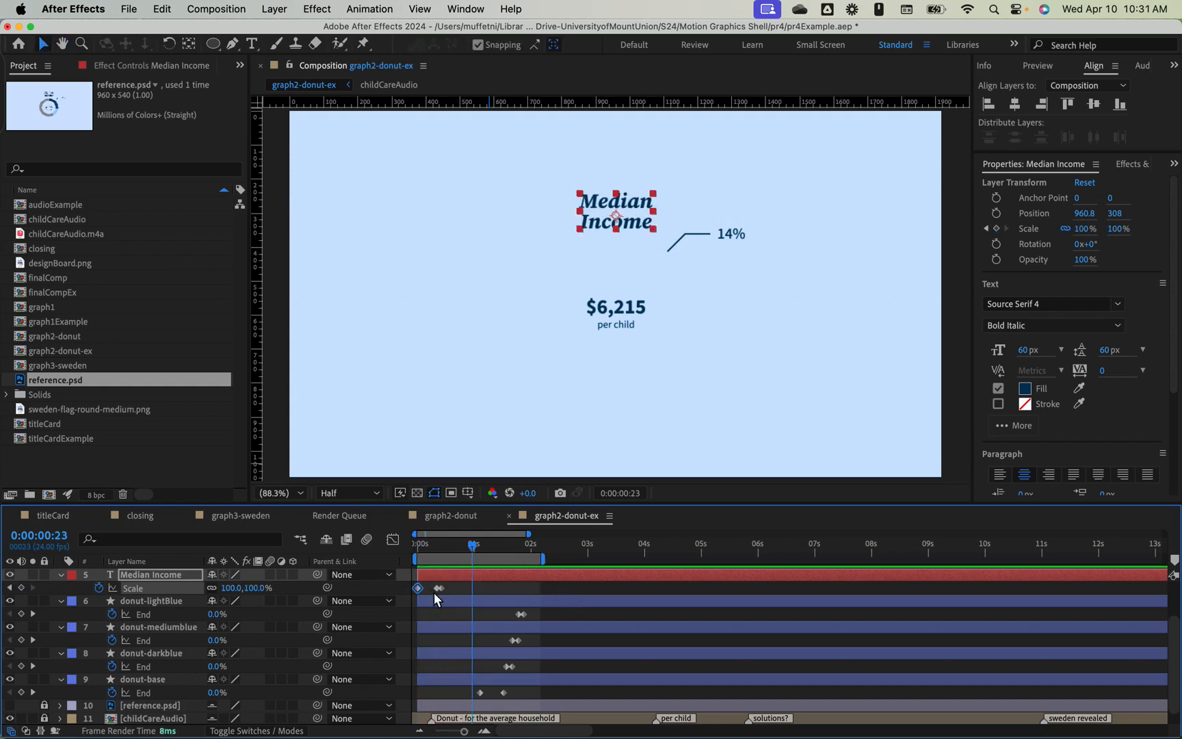
{"action": "left_click_drag", "start_coordinate": [477, 541], "coordinate": [381, 557]}
{"action": "key", "text": "space"}
- Move the last two "Median Income" Scale keyframes together to 0:00:00:03 and 0:00:00:05 and preview the faster pop-in
{"action": "left_click_drag", "start_coordinate": [448, 593], "coordinate": [438, 589]}
{"action": "left_click_drag", "start_coordinate": [472, 735], "coordinate": [469, 734]}
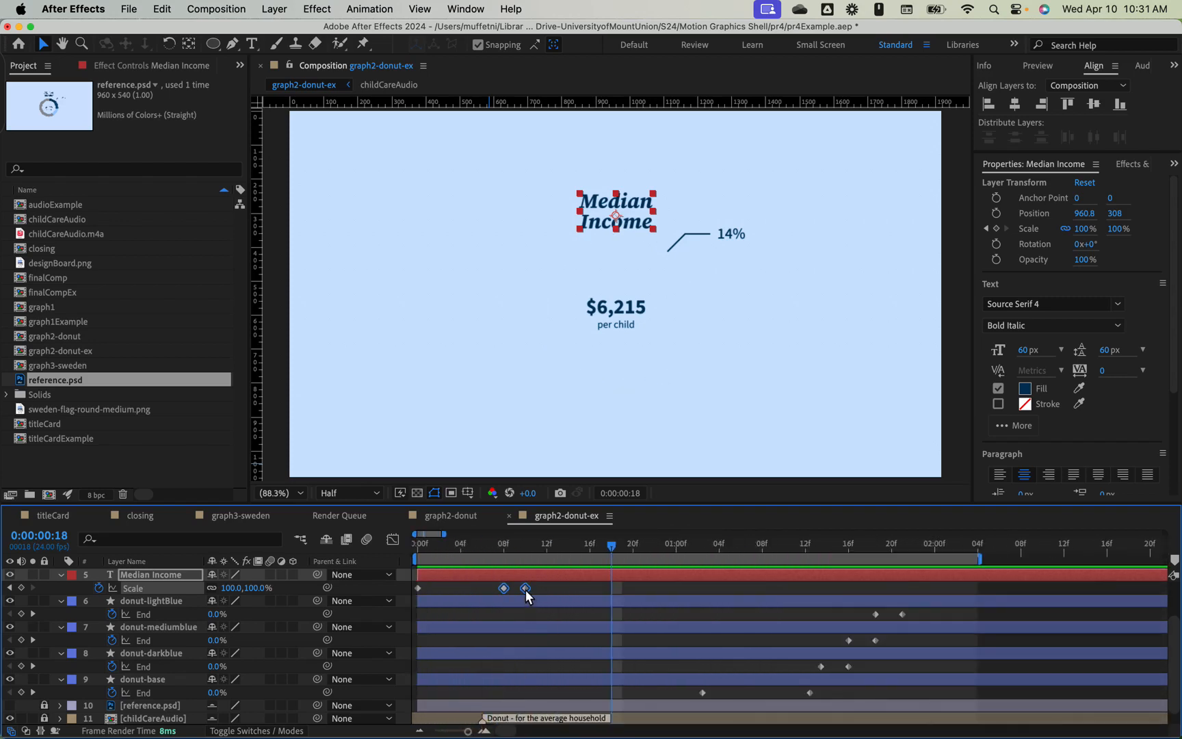
{"action": "left_click_drag", "start_coordinate": [524, 590], "coordinate": [464, 590]}
{"action": "left_click_drag", "start_coordinate": [612, 547], "coordinate": [390, 553]}
{"action": "key", "text": "space"}
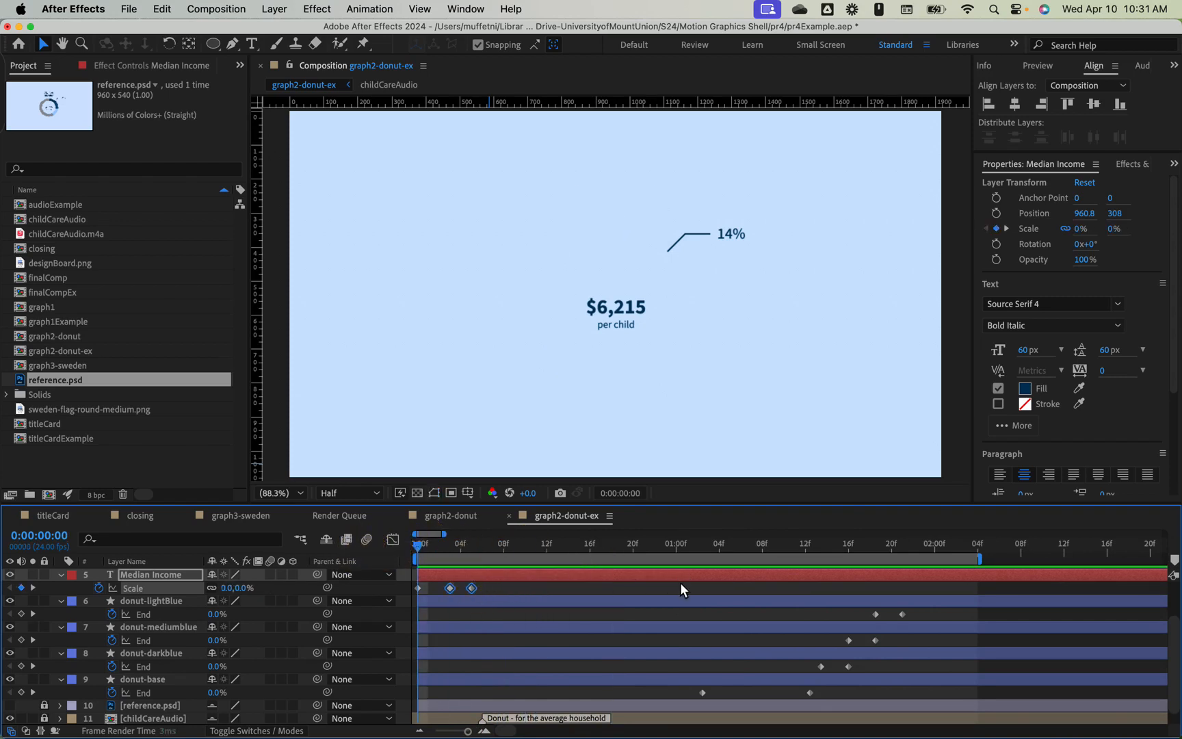
{"action": "key", "text": "space"}
{"action": "left_click_drag", "start_coordinate": [507, 539], "coordinate": [372, 548]}
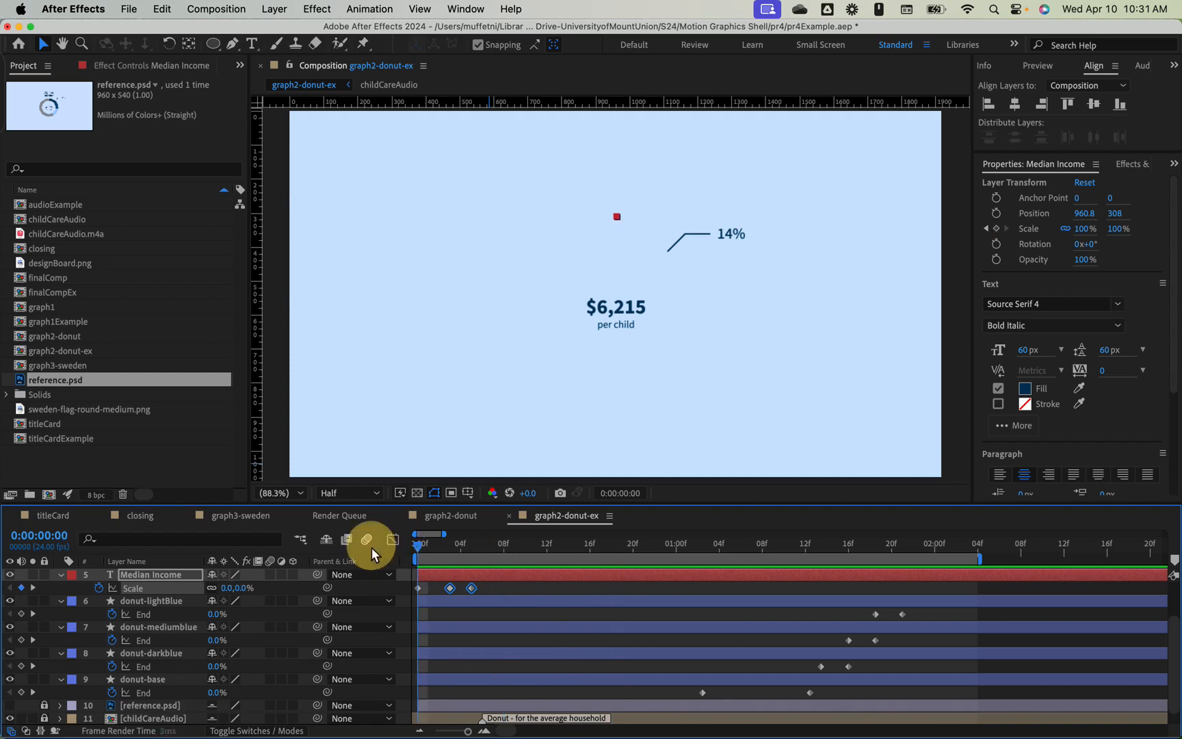
{"action": "key", "text": "space"}
{"action": "key", "text": "space"}
- Apply Easy Ease to all three "Median Income" Scale keyframes and preview the animation from the start
{"action": "left_click", "coordinate": [418, 588]}
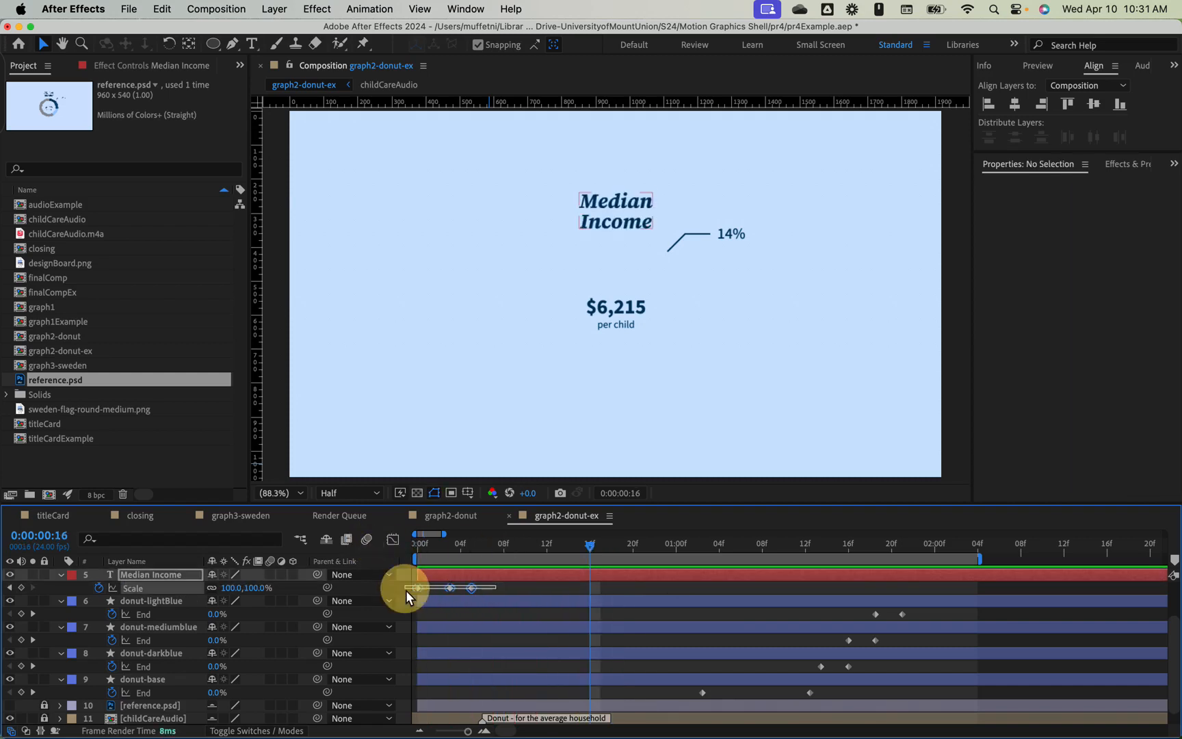
{"action": "right_click", "coordinate": [473, 589]}
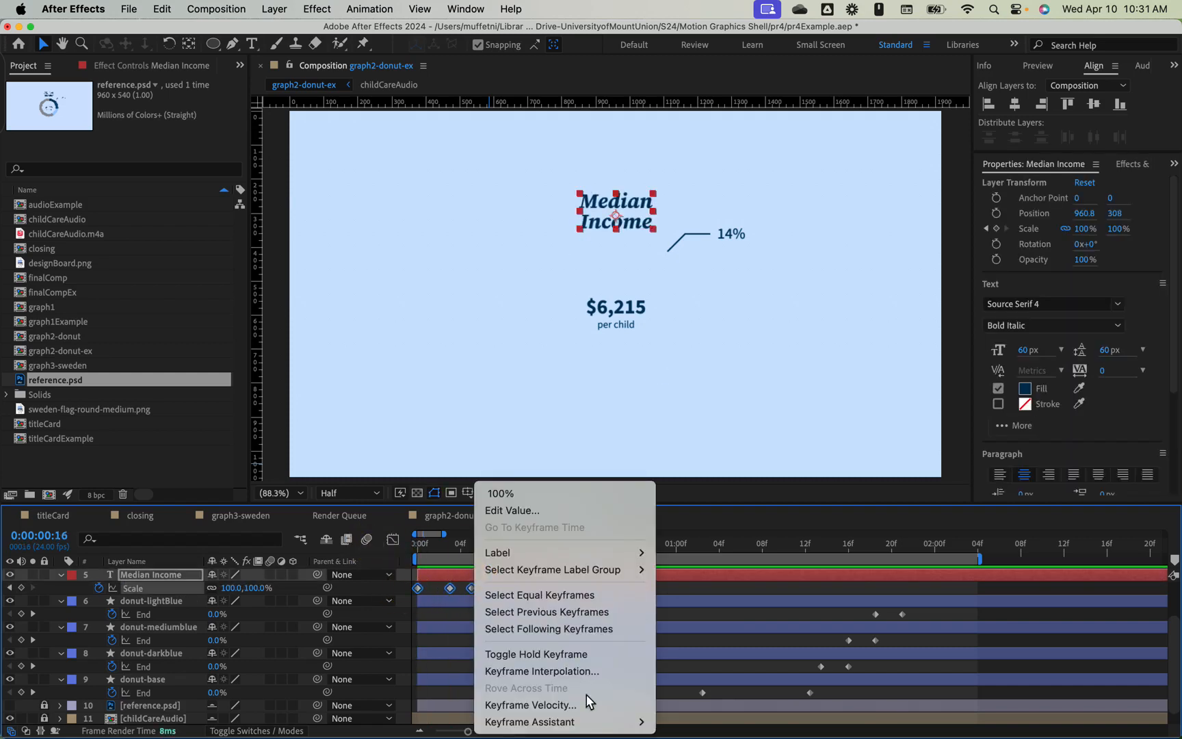
{"action": "mouse_move", "coordinate": [602, 722]}
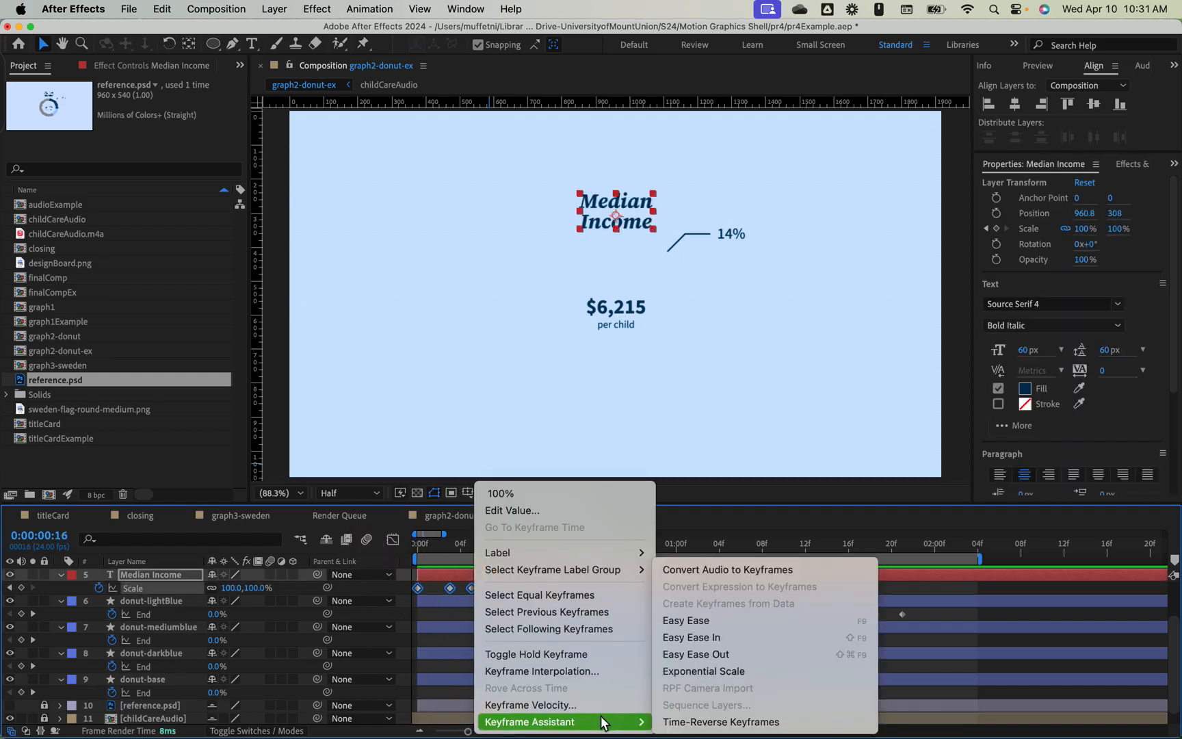
{"action": "left_click", "coordinate": [731, 624]}
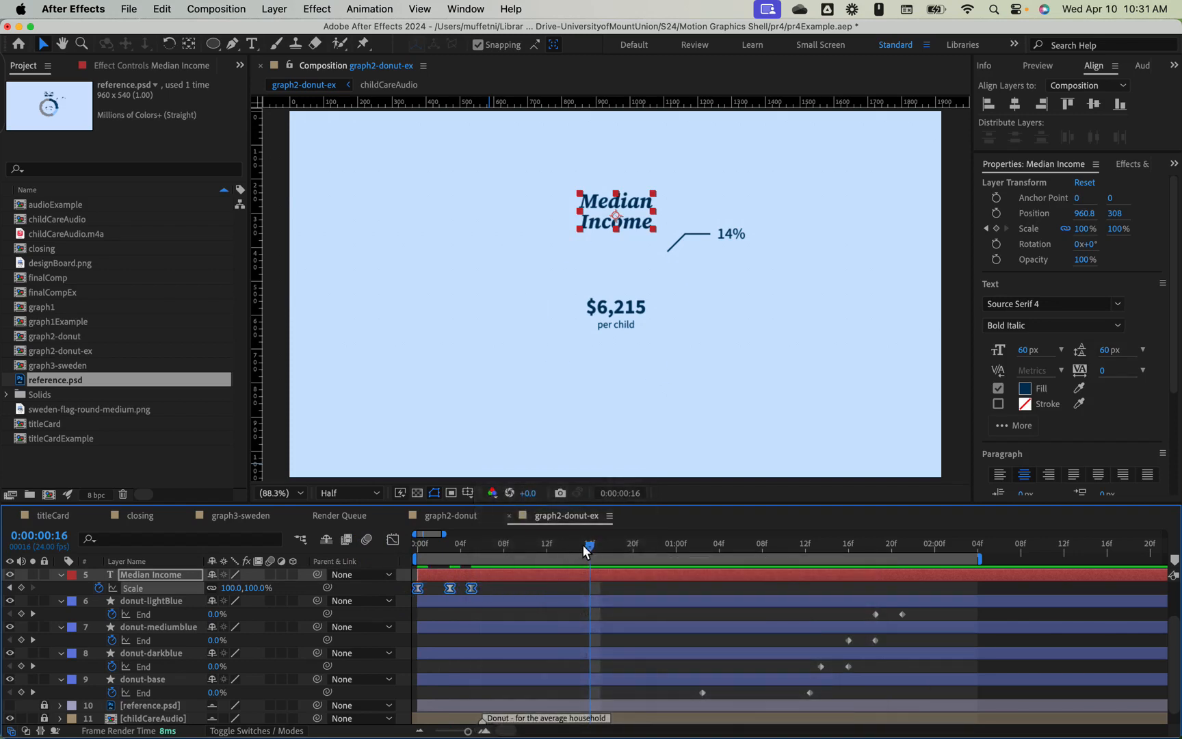
{"action": "left_click_drag", "start_coordinate": [388, 549], "coordinate": [363, 544]}
{"action": "key", "text": "space"}
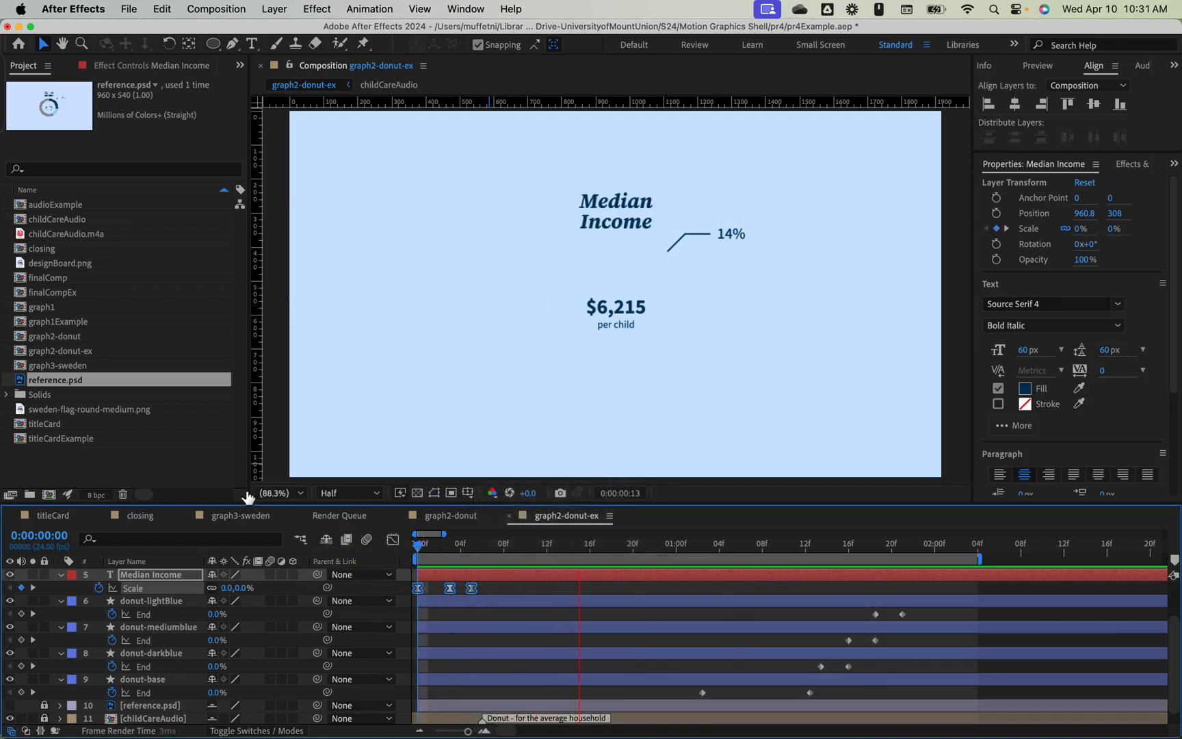
{"action": "key", "text": "space"}
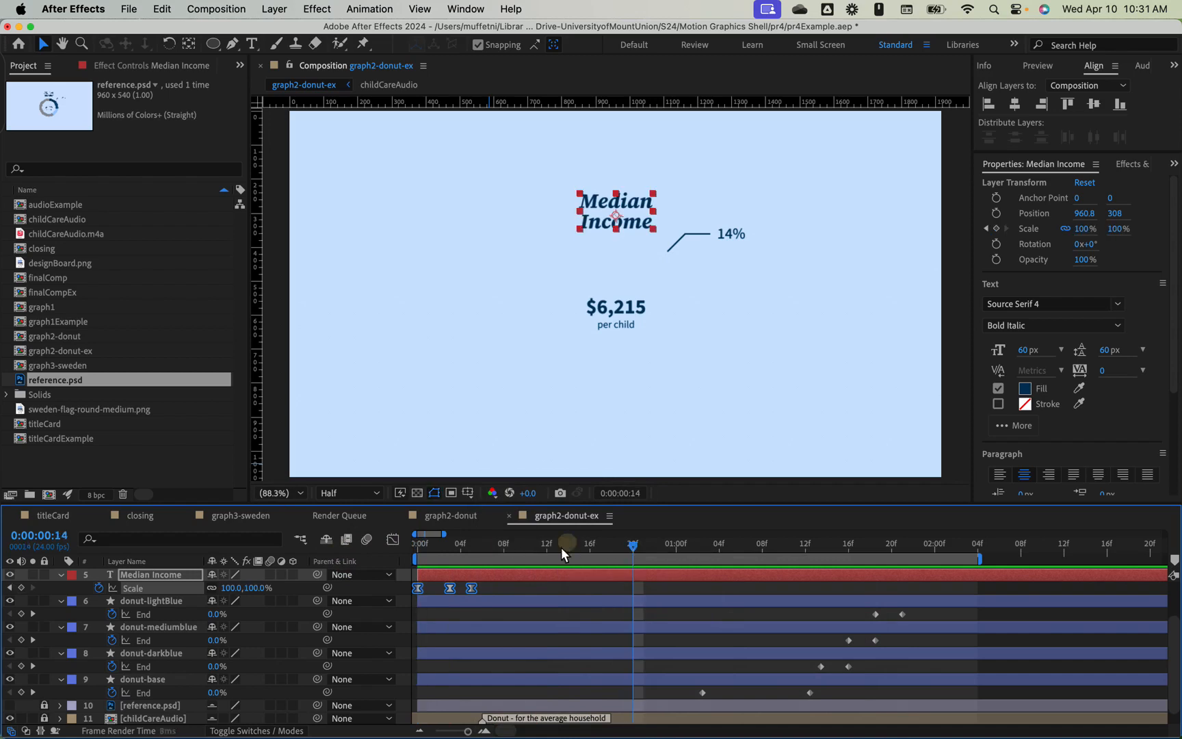
{"action": "key", "text": "Home"}
{"action": "key", "text": "space"}
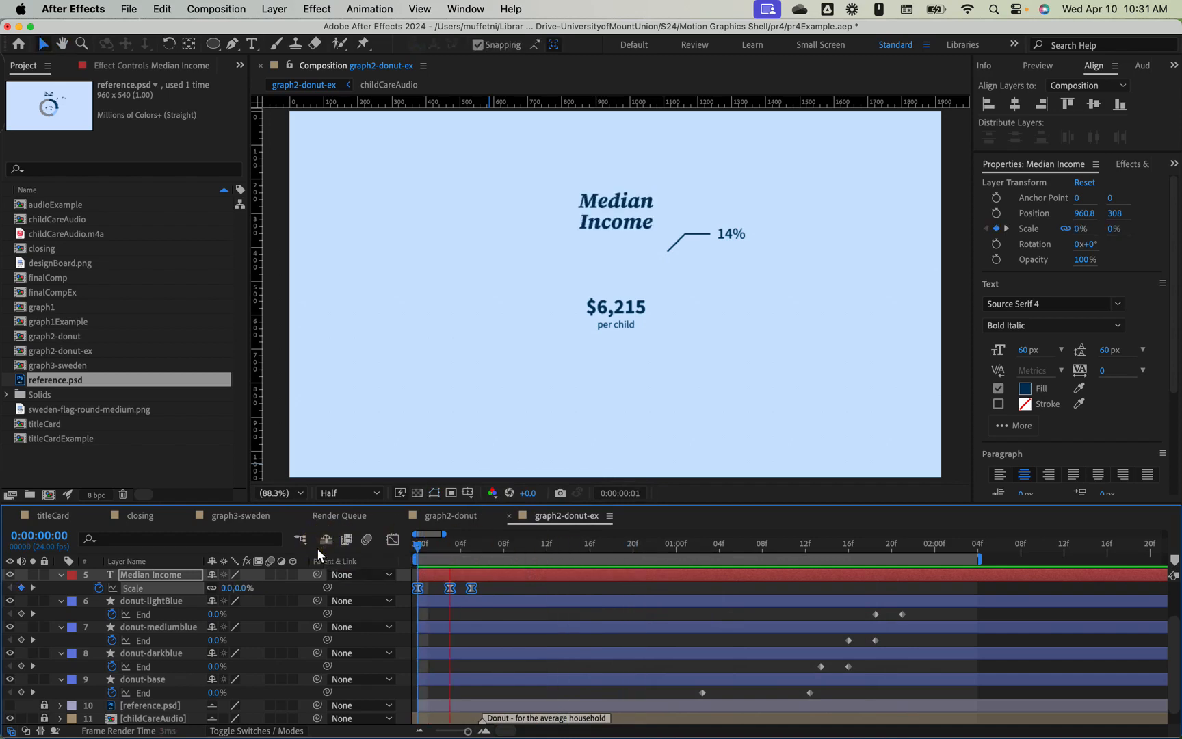
{"action": "key", "text": "space"}
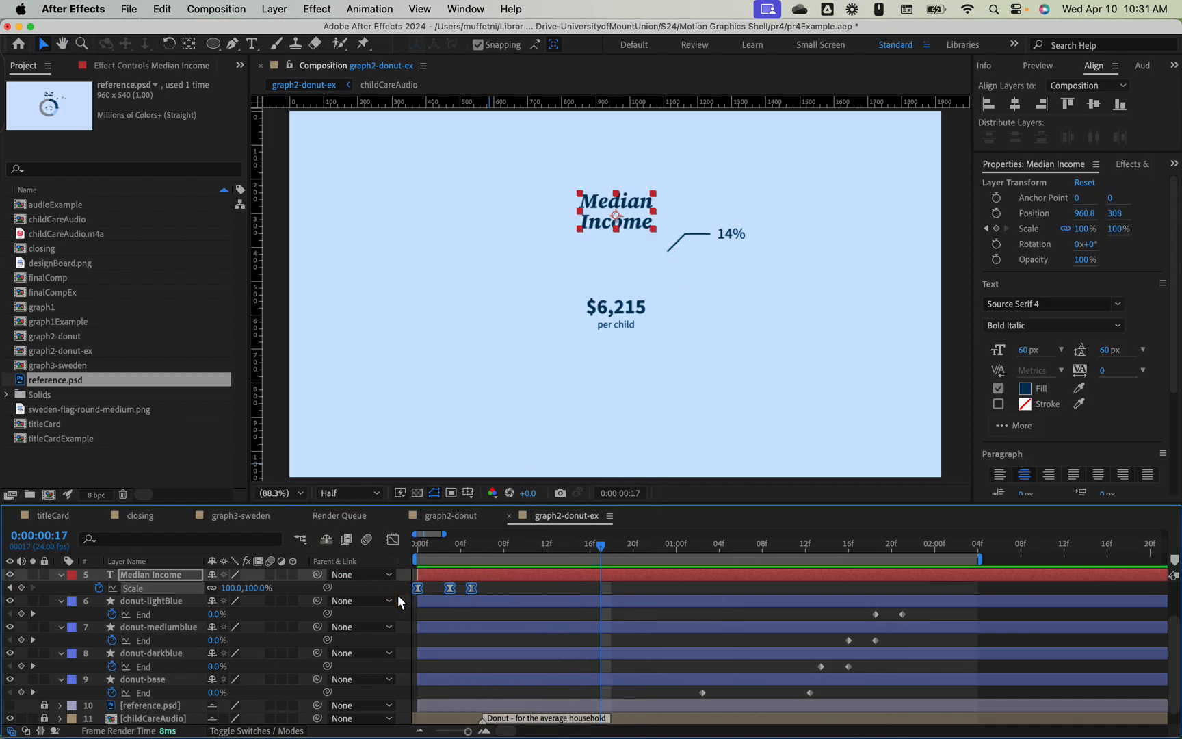
- Copy the three "Median Income" Scale keyframes onto the "$6,215" text's Scale, starting at 0:00:00:05
{"action": "left_click_drag", "start_coordinate": [601, 545], "coordinate": [440, 567]}
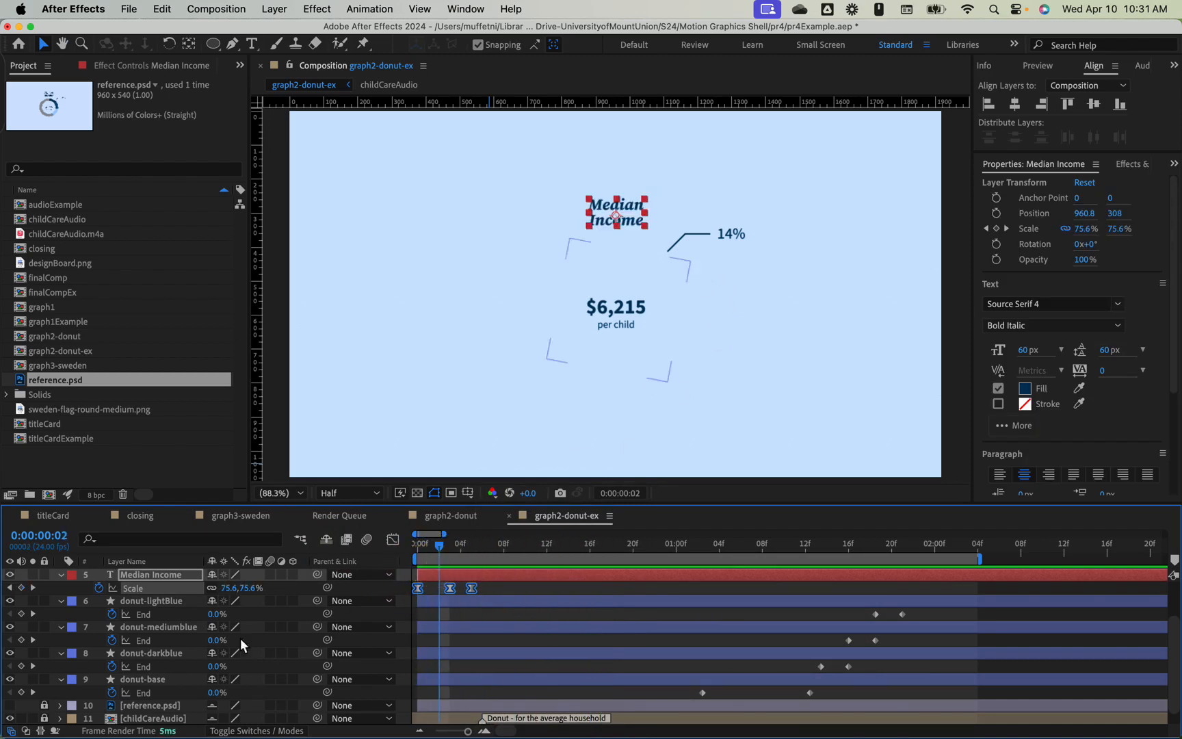
{"action": "scroll", "coordinate": [181, 641], "scroll_direction": "up", "scroll_amount": 4}
{"action": "left_click", "coordinate": [142, 614]}
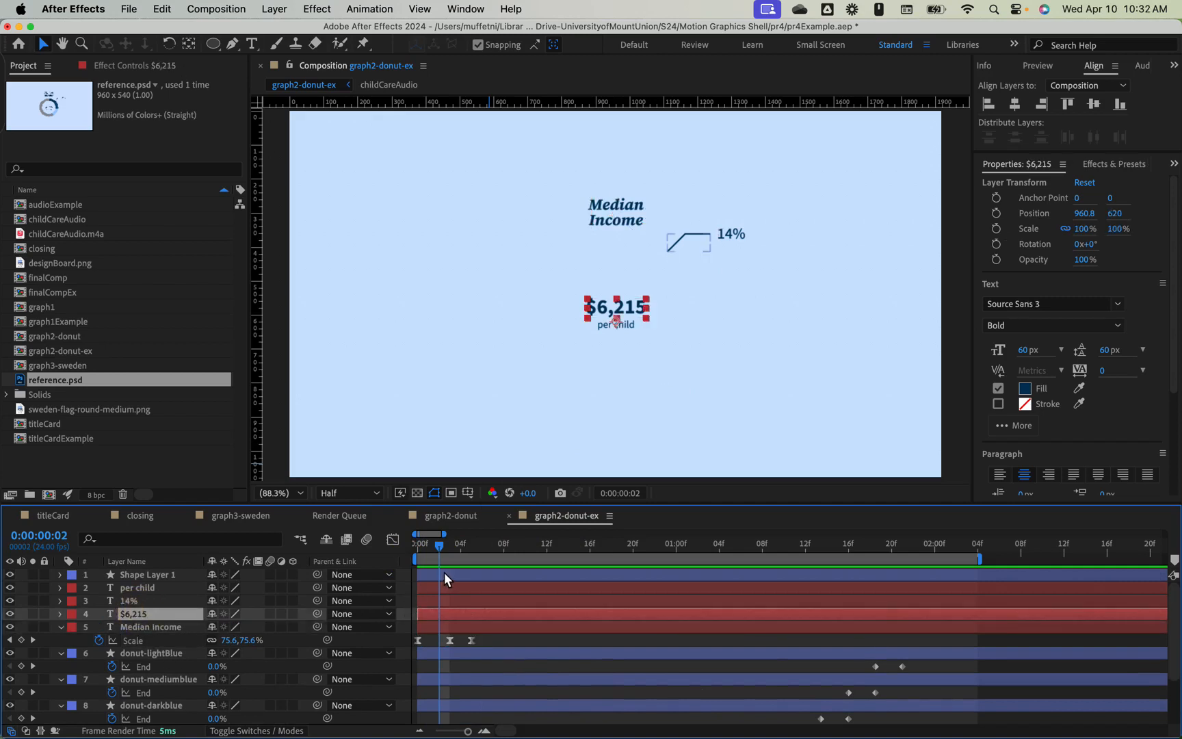
{"action": "key", "text": "s"}
{"action": "mouse_move", "coordinate": [437, 545]}
{"action": "left_mouse_down"}
{"action": "mouse_move", "coordinate": [409, 546]}
{"action": "mouse_move", "coordinate": [493, 554]}
{"action": "mouse_move", "coordinate": [407, 548]}
{"action": "mouse_move", "coordinate": [479, 560]}
{"action": "mouse_move", "coordinate": [409, 551]}
{"action": "mouse_move", "coordinate": [470, 559]}
{"action": "mouse_move", "coordinate": [441, 551]}
{"action": "left_mouse_up"}
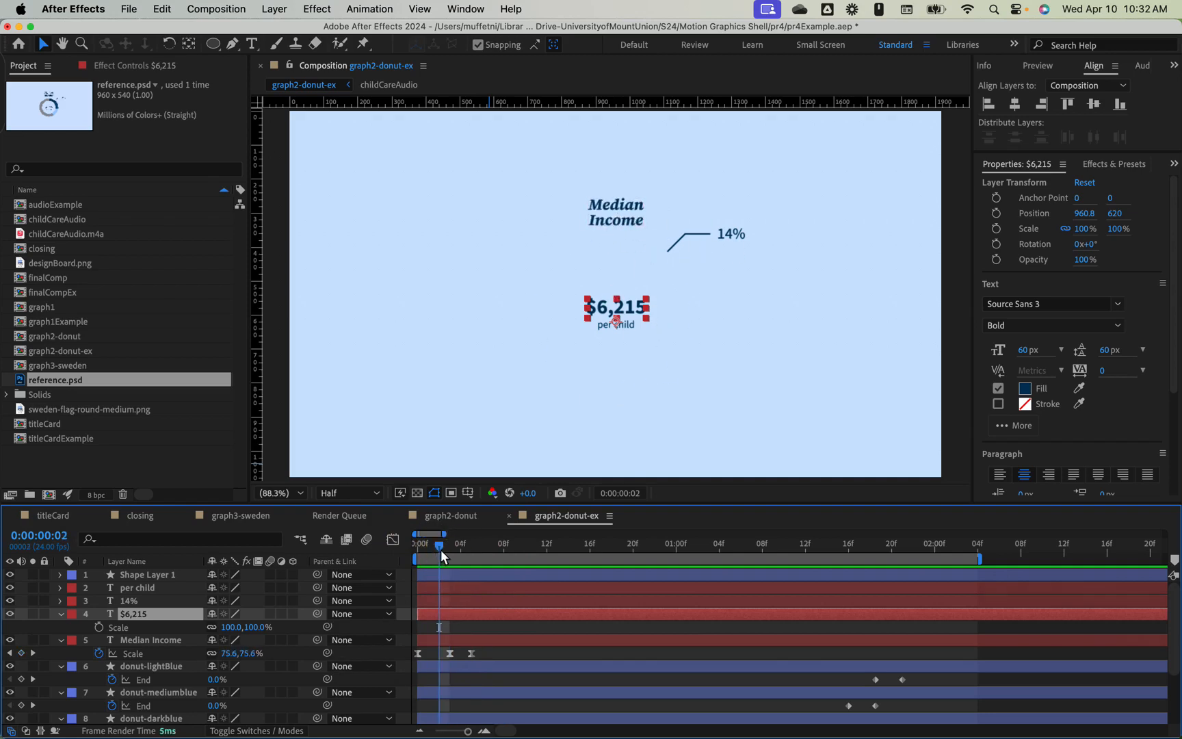
{"action": "left_click_drag", "start_coordinate": [441, 549], "coordinate": [468, 552]}
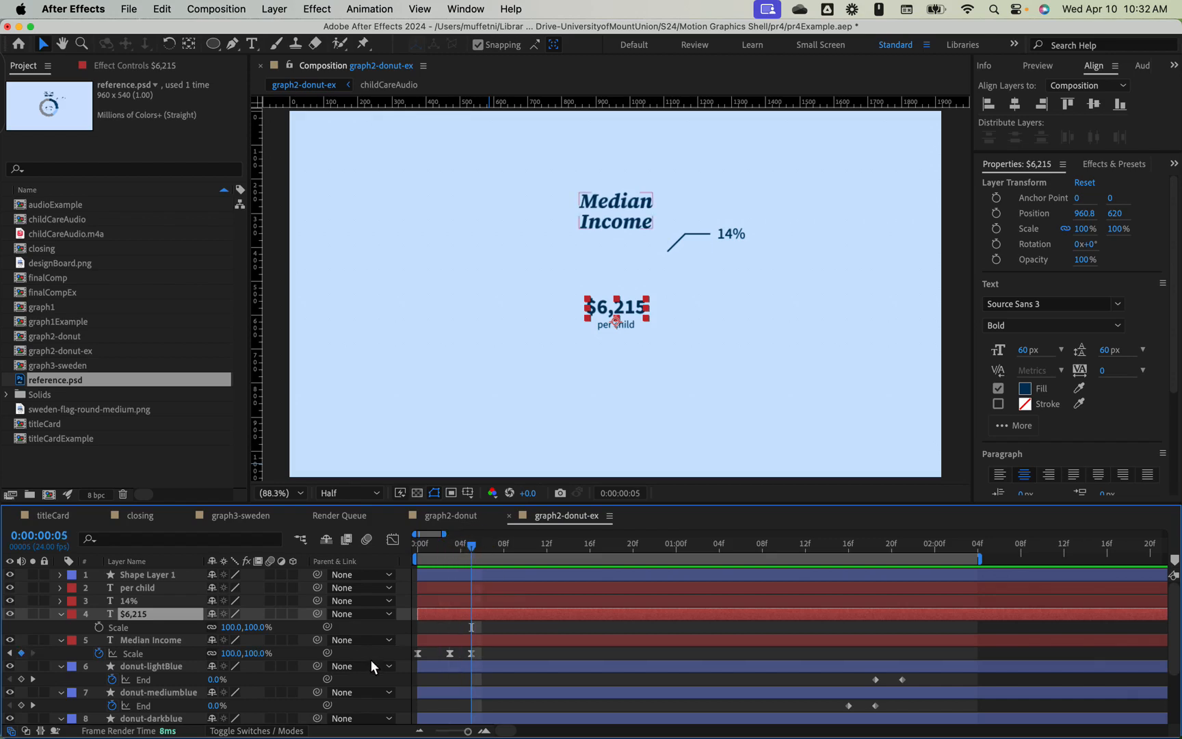
{"action": "left_click", "coordinate": [212, 631]}
{"action": "key", "text": "cmd+v"}
- Preview the animation and shift the three "$6,215" Scale keyframes to start at 0:00:00:03
{"action": "left_click_drag", "start_coordinate": [473, 548], "coordinate": [380, 547]}
{"action": "key", "text": "space"}
{"action": "left_click_drag", "start_coordinate": [665, 549], "coordinate": [363, 552]}
{"action": "key", "text": "space"}
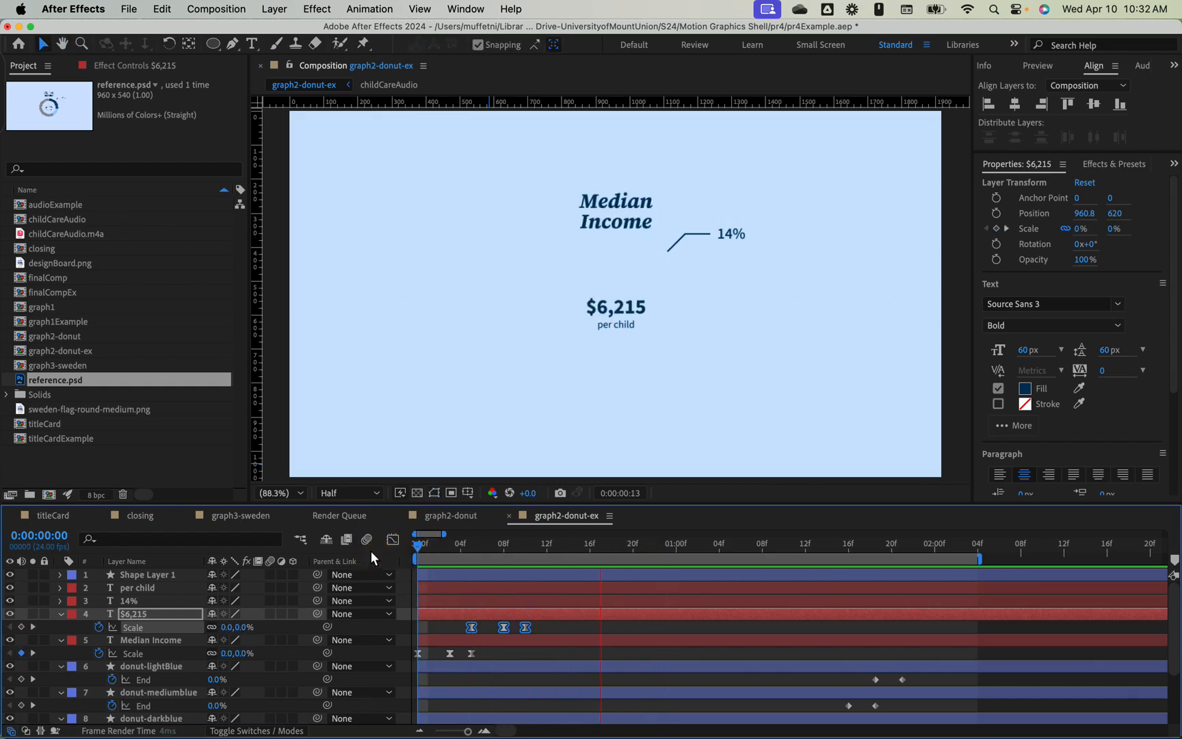
{"action": "left_click_drag", "start_coordinate": [525, 628], "coordinate": [505, 626]}
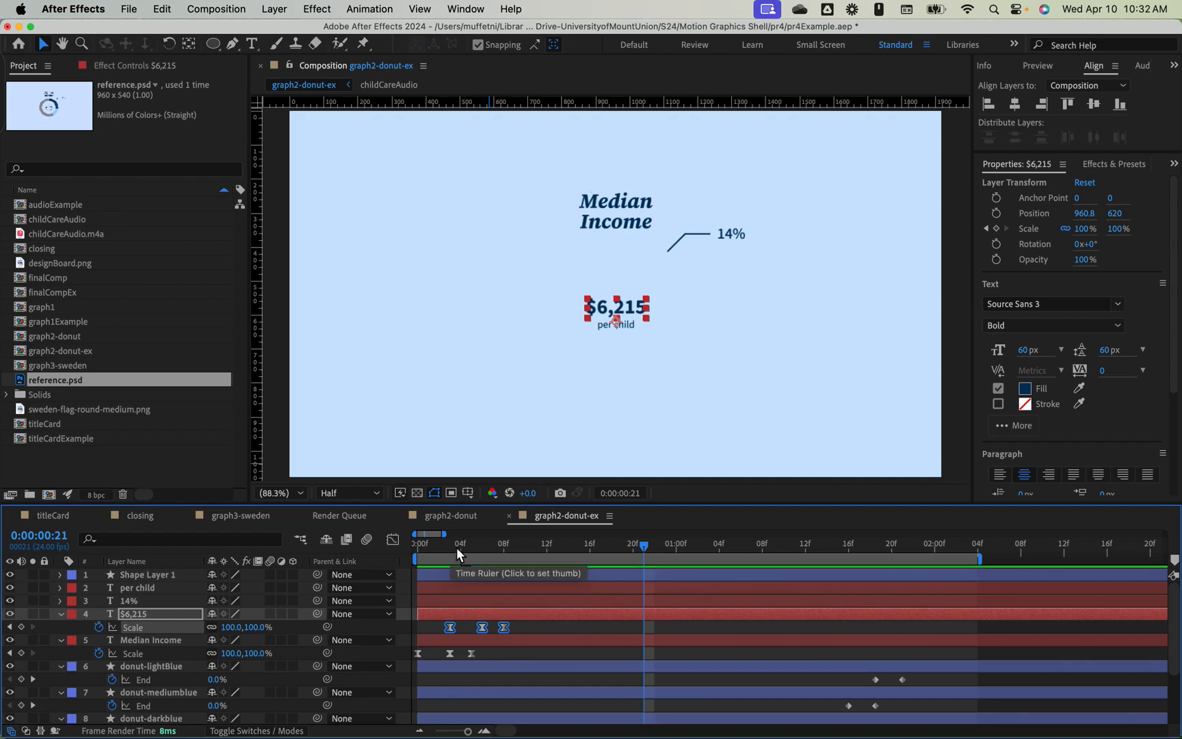
- Move the "per child" layer directly above "$6,215", paste the Scale keyframes onto it from 0:00:00:03, and preview the animation
{"action": "left_click_drag", "start_coordinate": [457, 548], "coordinate": [449, 548]}
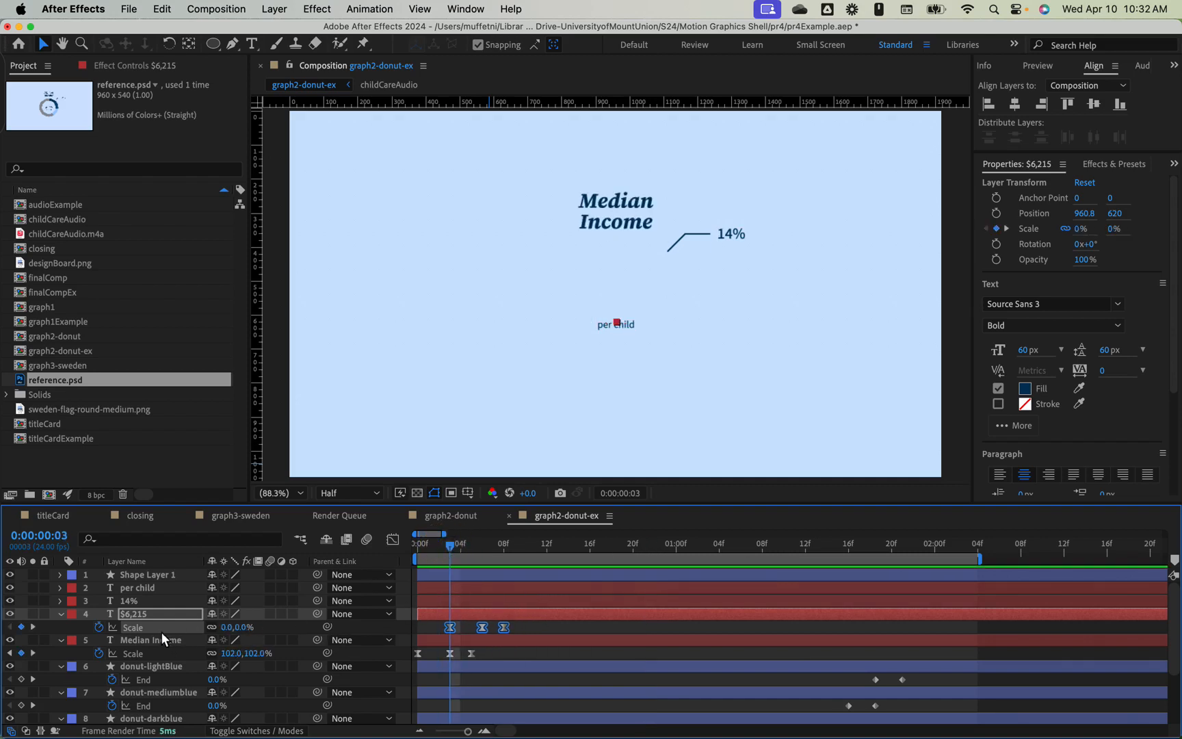
{"action": "left_click_drag", "start_coordinate": [140, 583], "coordinate": [136, 599]}
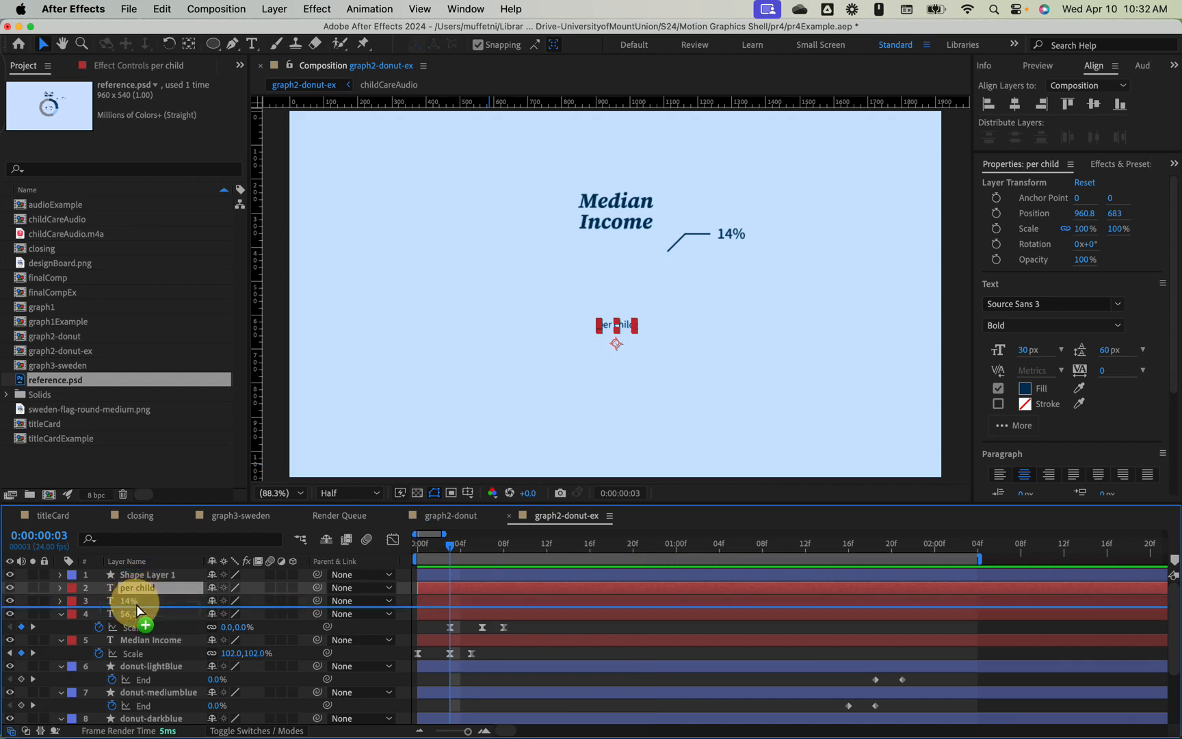
{"action": "key", "text": "super+v"}
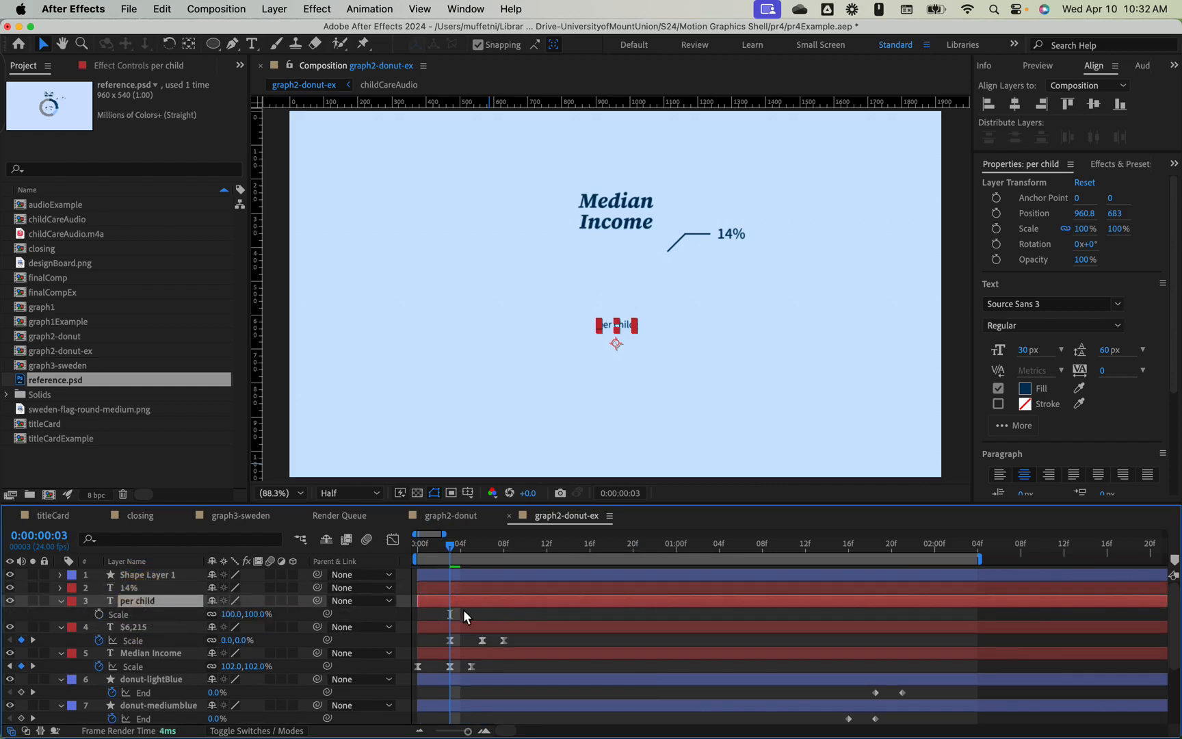
{"action": "key", "text": "space"}
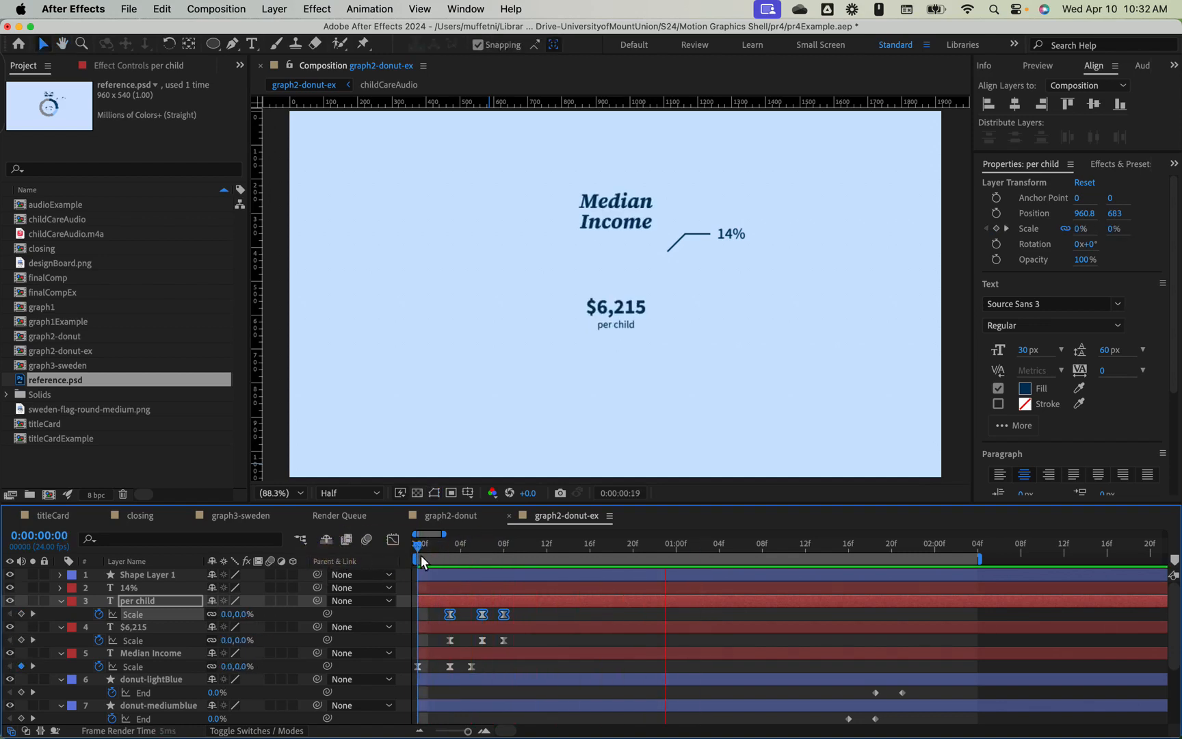
{"action": "key", "text": "space"}
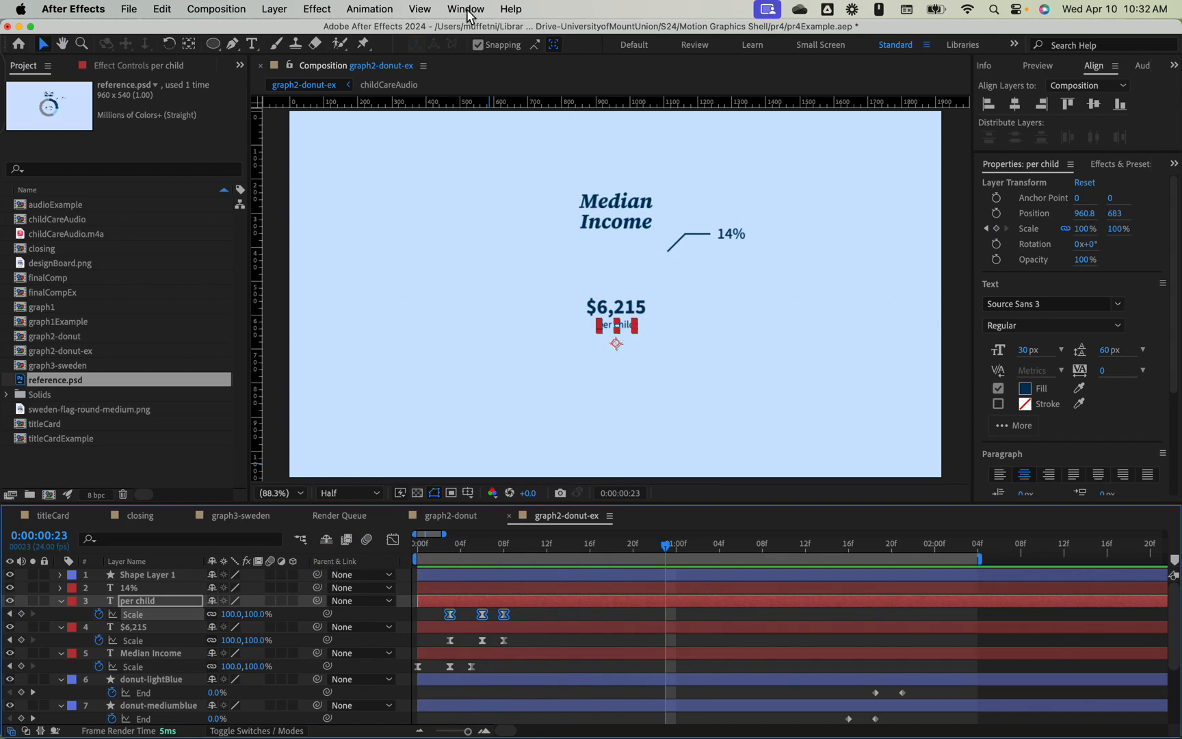
- Center the anchor points of the "per child" and "$6,215" text layers in their layer content
{"action": "left_click", "coordinate": [274, 9]}
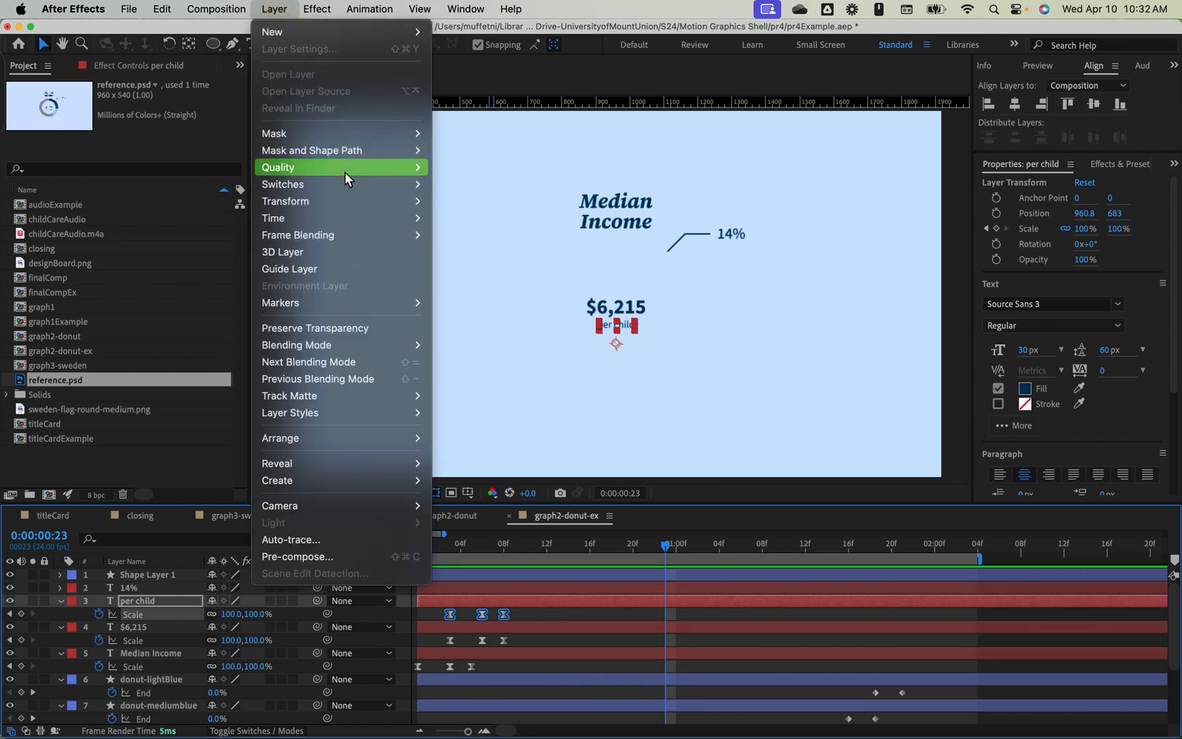
{"action": "mouse_move", "coordinate": [350, 199]}
{"action": "left_click", "coordinate": [583, 388]}
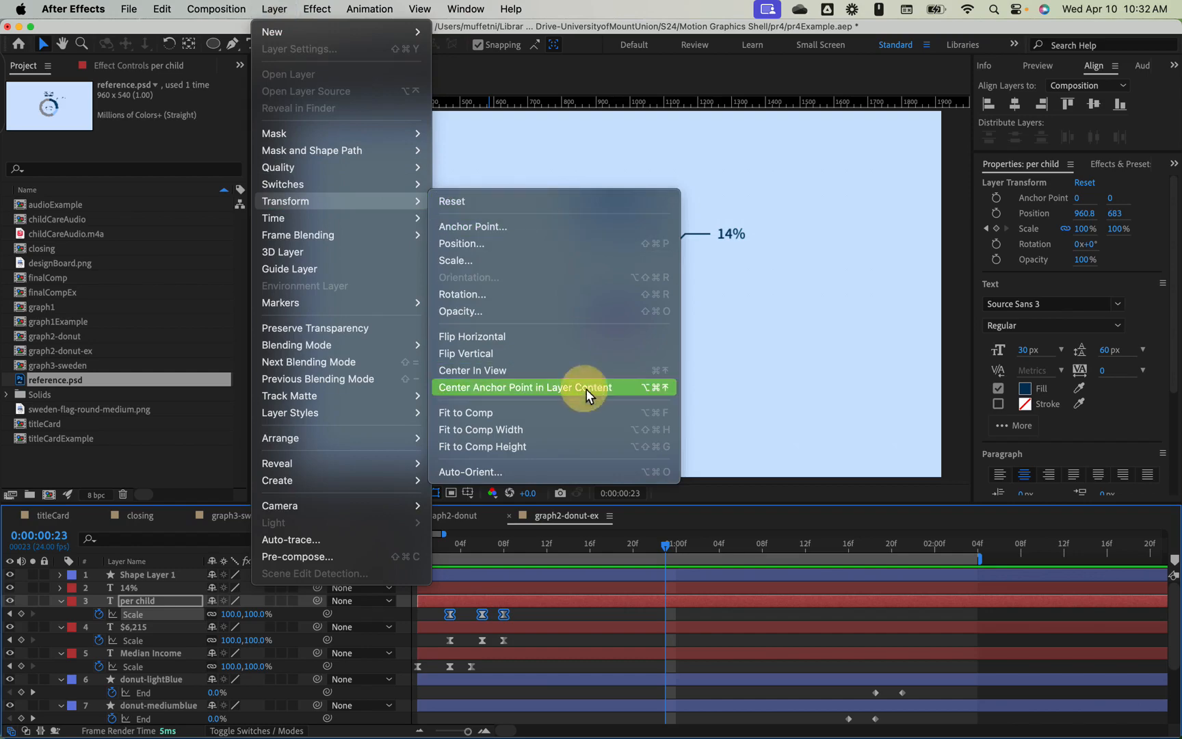
{"action": "left_click", "coordinate": [623, 310]}
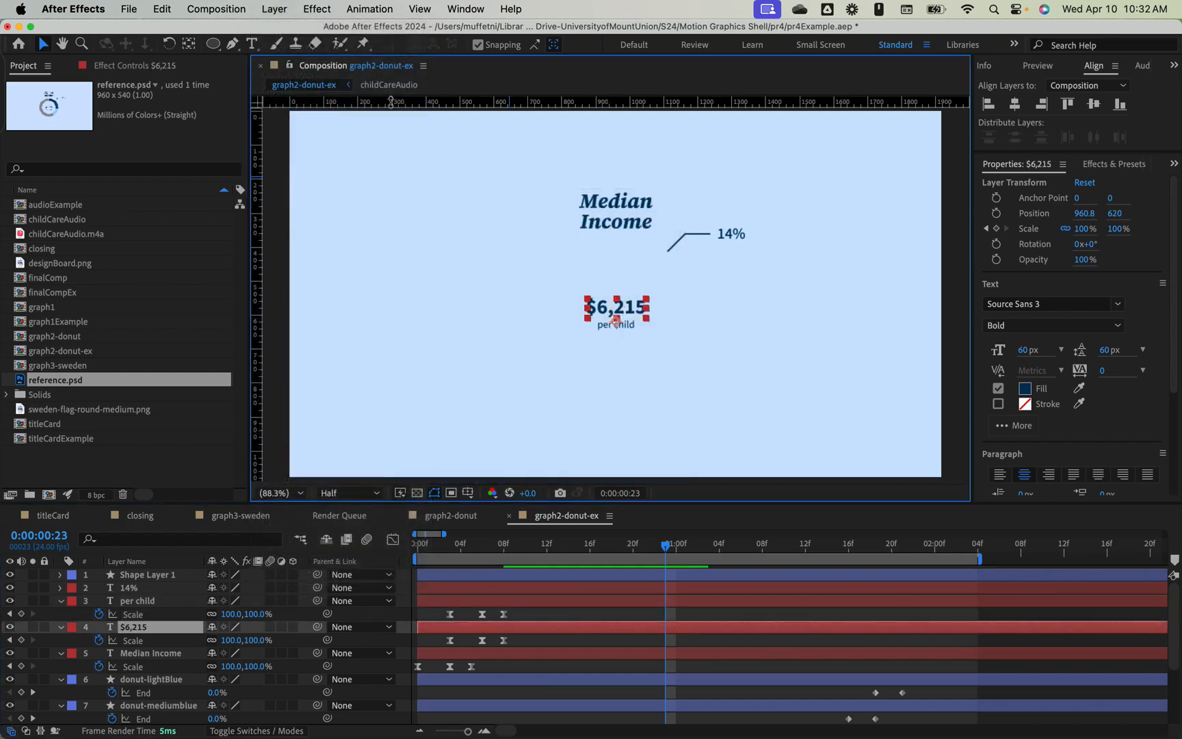
{"action": "left_click", "coordinate": [274, 9]}
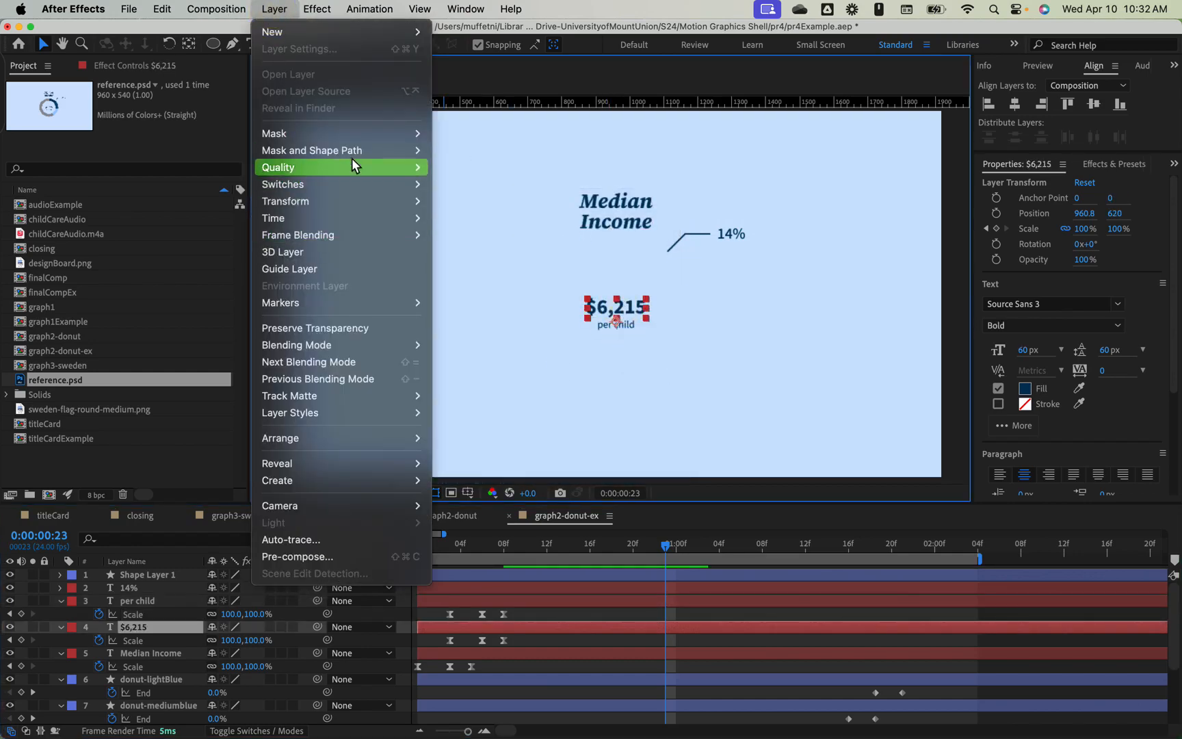
{"action": "mouse_move", "coordinate": [329, 201]}
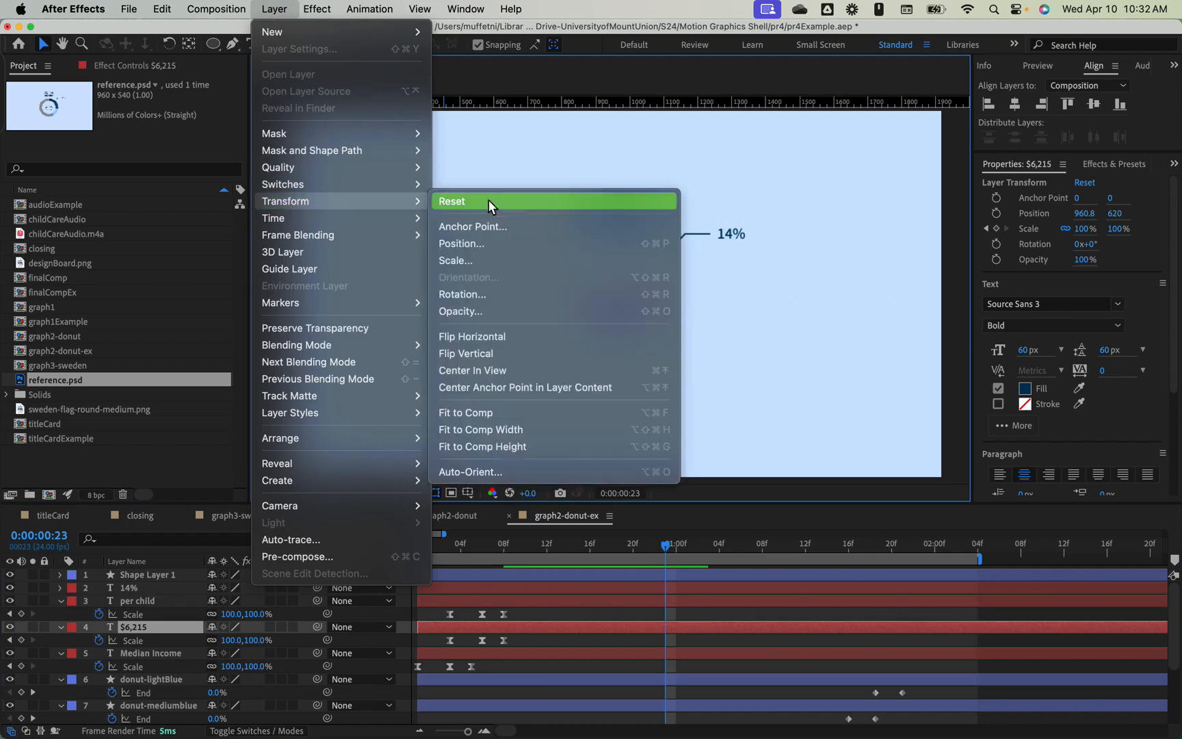
{"action": "left_click", "coordinate": [528, 387]}
{"action": "left_click", "coordinate": [606, 211]}
- Paste the copied Scale keyframes onto the "14%" text starting at 0:00:01:16, and preview the animation from the start
{"action": "left_click", "coordinate": [725, 236]}
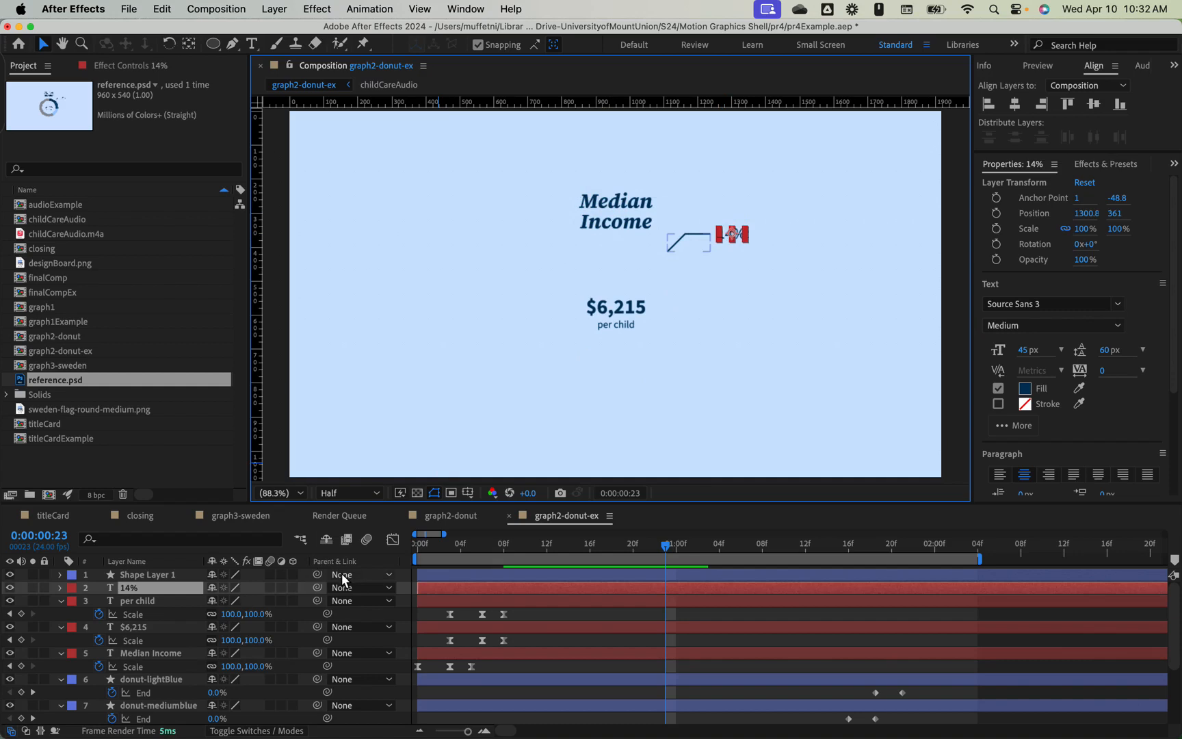
{"action": "key", "text": "s"}
{"action": "left_click_drag", "start_coordinate": [594, 546], "coordinate": [850, 557]}
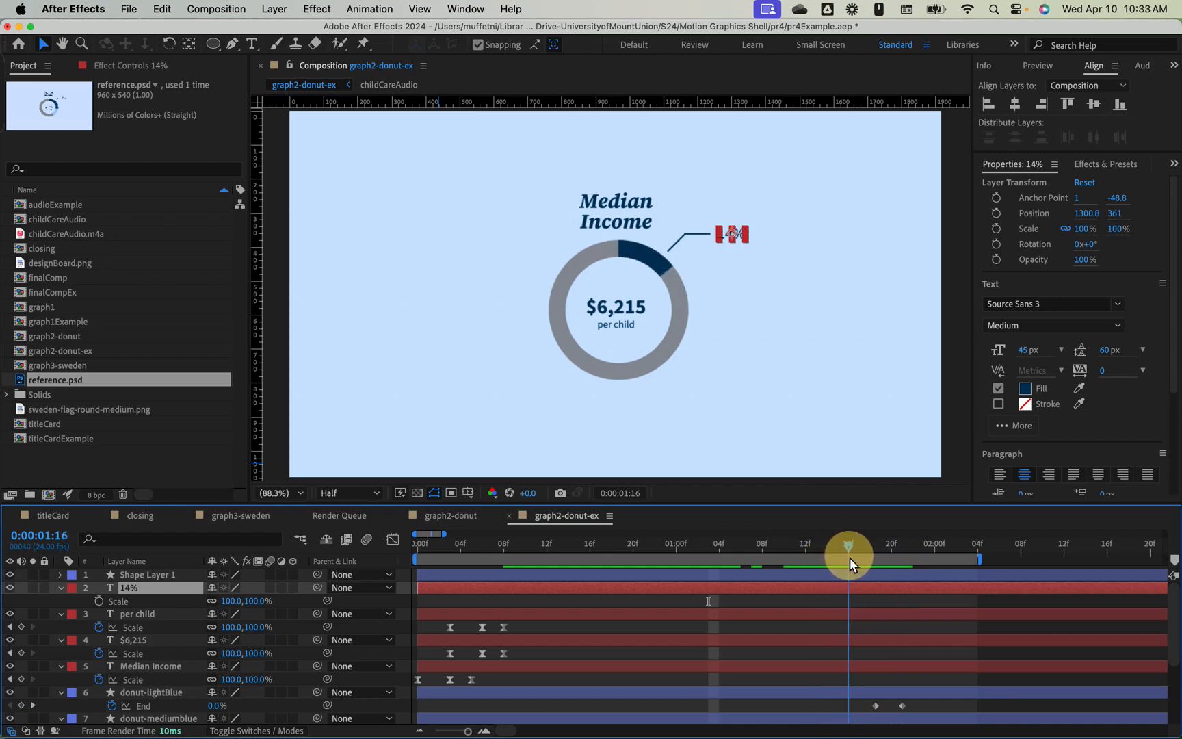
{"action": "key", "text": "ctrl+v"}
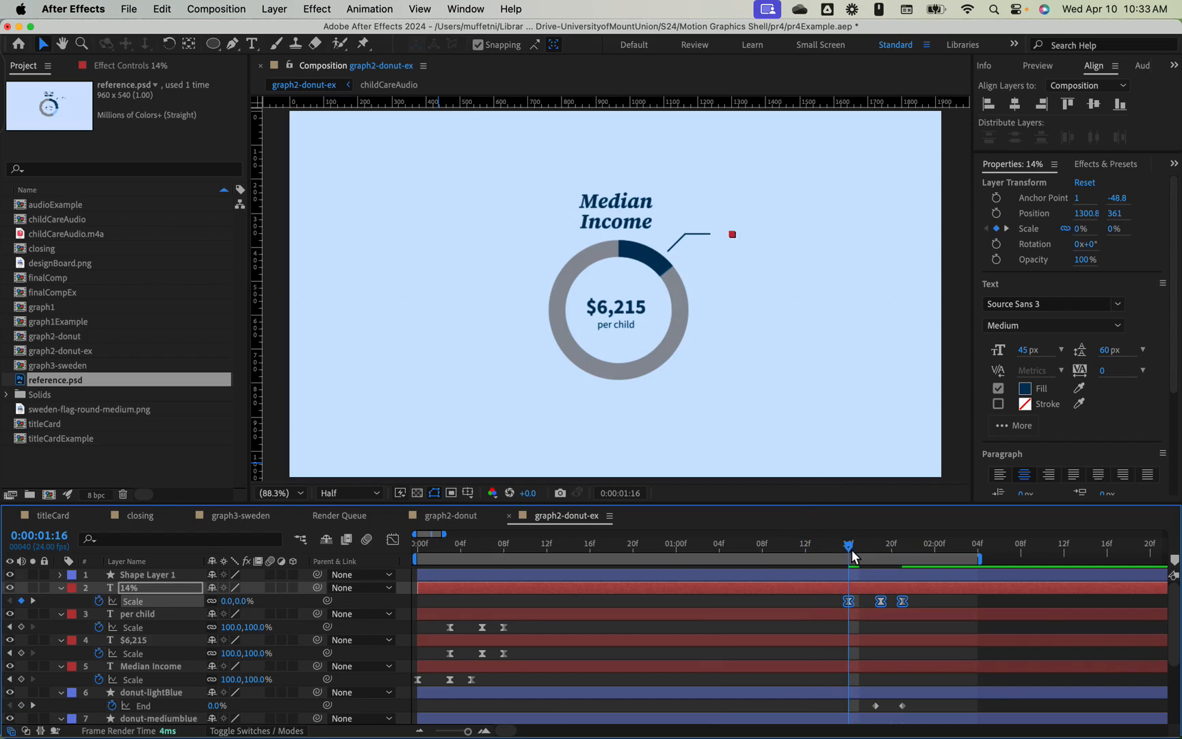
{"action": "left_click_drag", "start_coordinate": [850, 551], "coordinate": [402, 581]}
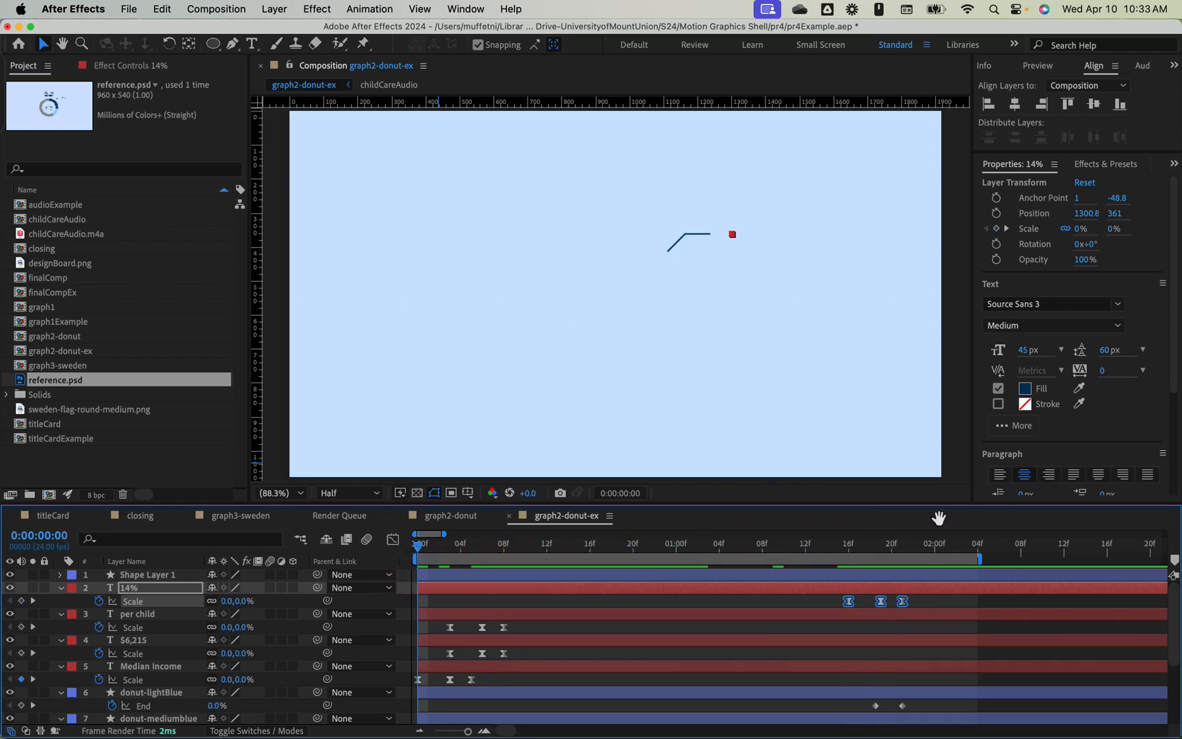
{"action": "key", "text": "space"}
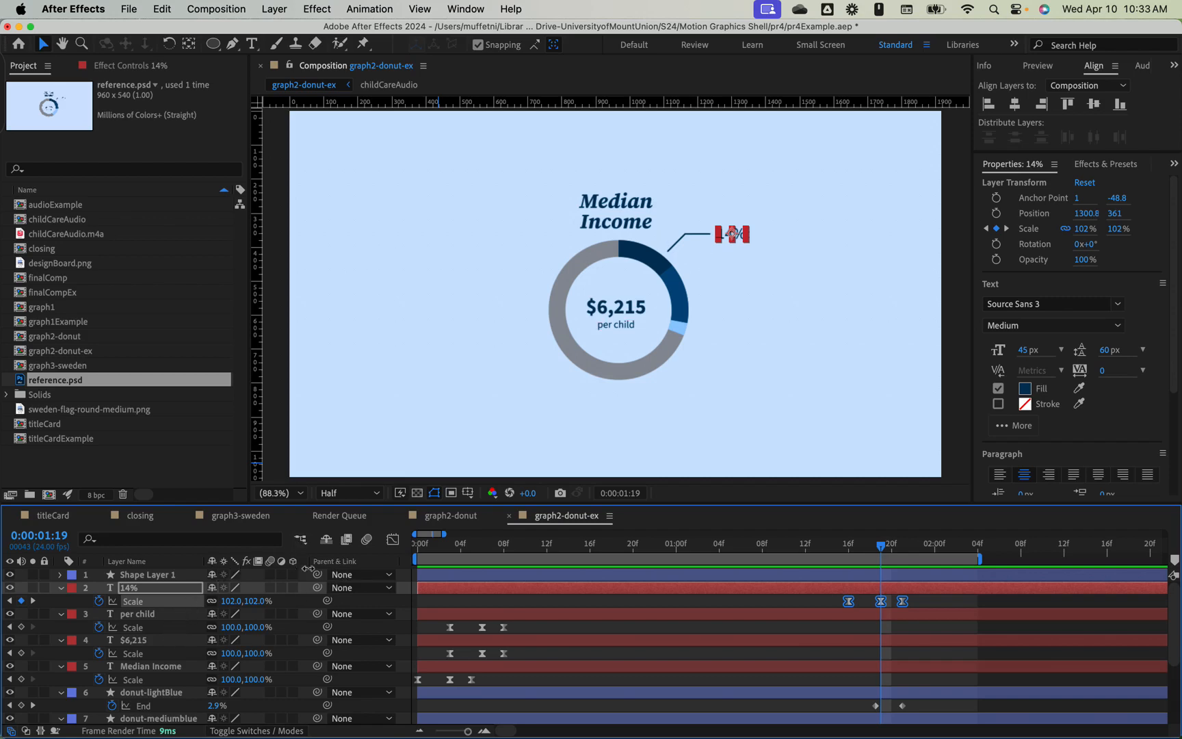
- Enlarge the timeline area and collapse the keyframed properties of all layers from "14%" down to donut-base
{"action": "left_click_drag", "start_coordinate": [609, 510], "coordinate": [669, 395]}
{"action": "left_click", "coordinate": [142, 672]}
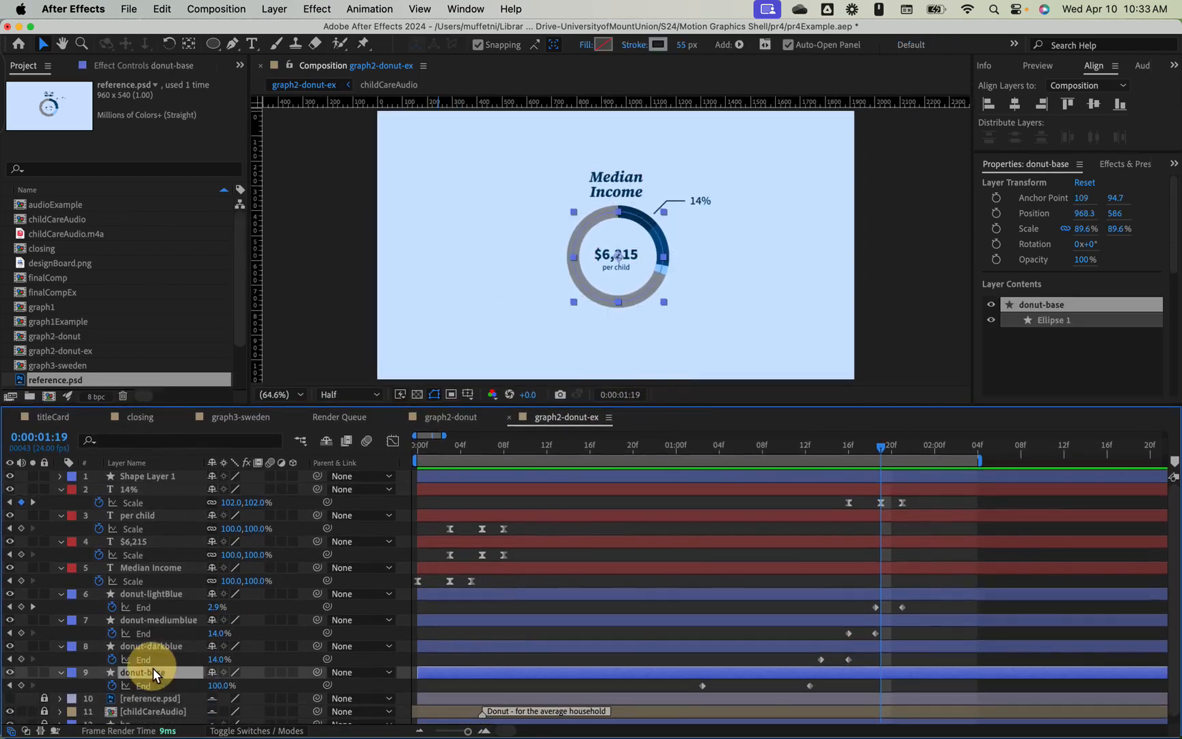
{"action": "left_click", "coordinate": [137, 490], "text": "shift"}
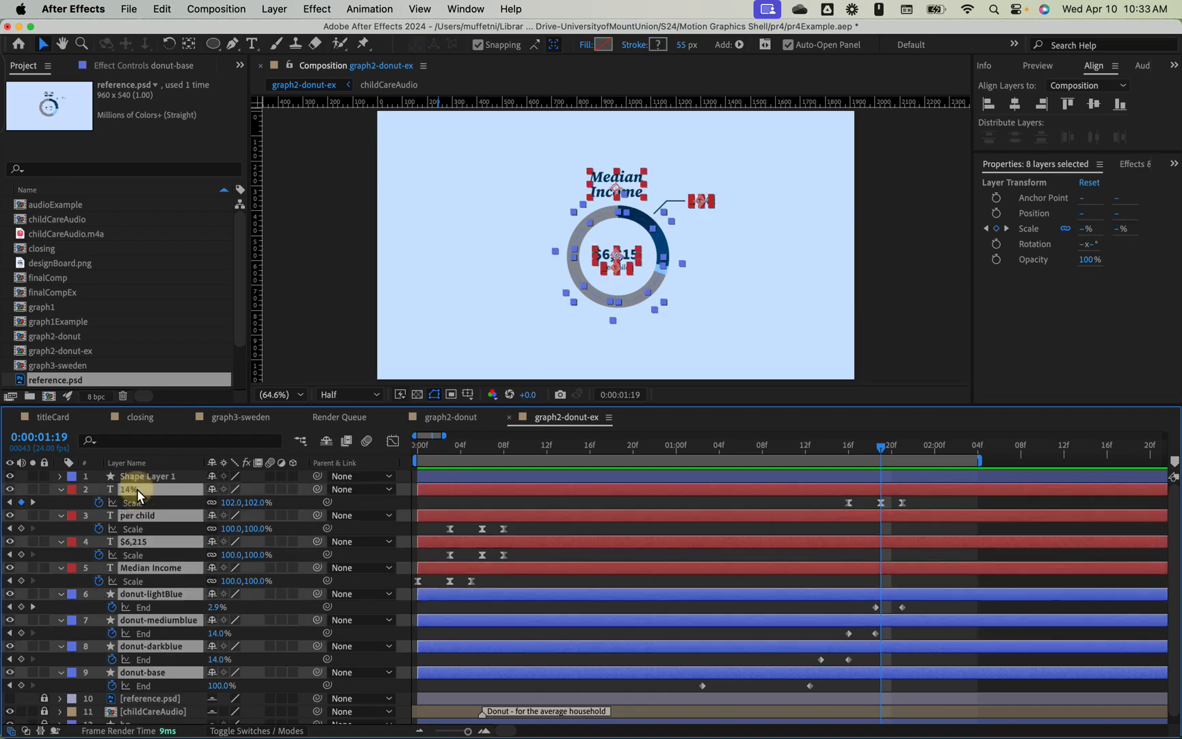
{"action": "key", "text": "u"}
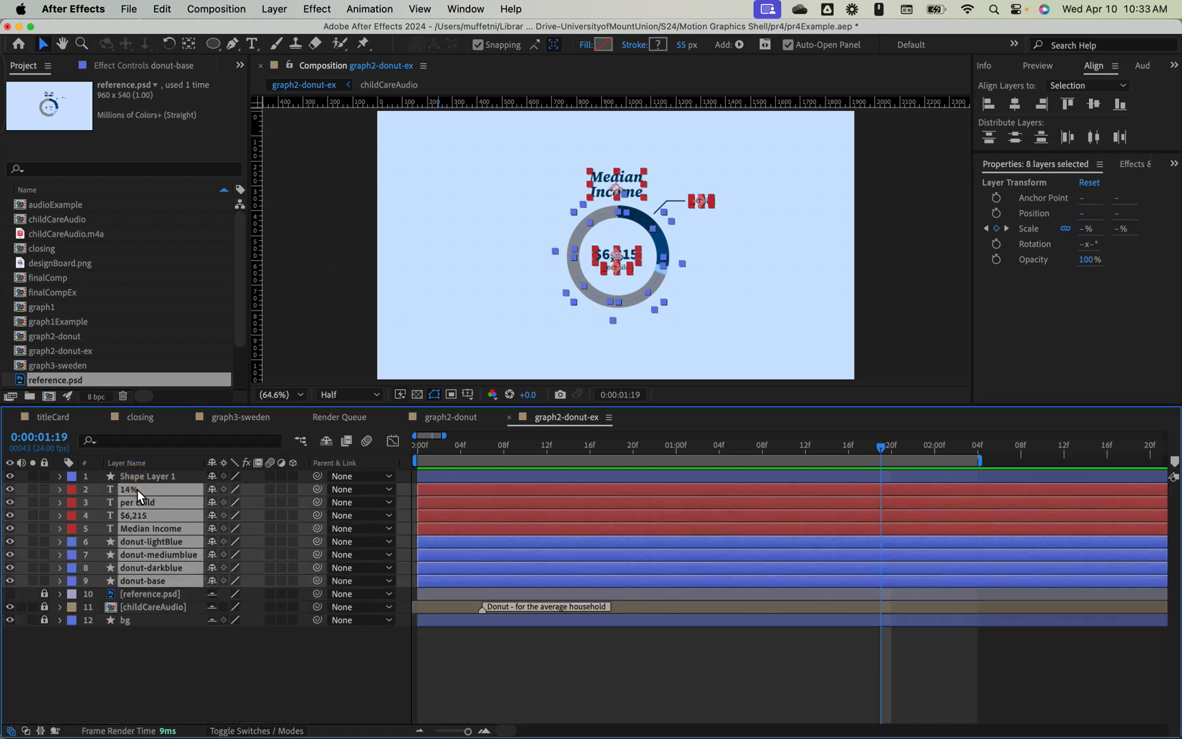
{"action": "left_click", "coordinate": [292, 683]}
- Shift the End keyframes of donut-darkblue and donut-mediumblue together to the "per child" audio marker at 0:00:04:05
{"action": "left_click_drag", "start_coordinate": [881, 447], "coordinate": [439, 474]}
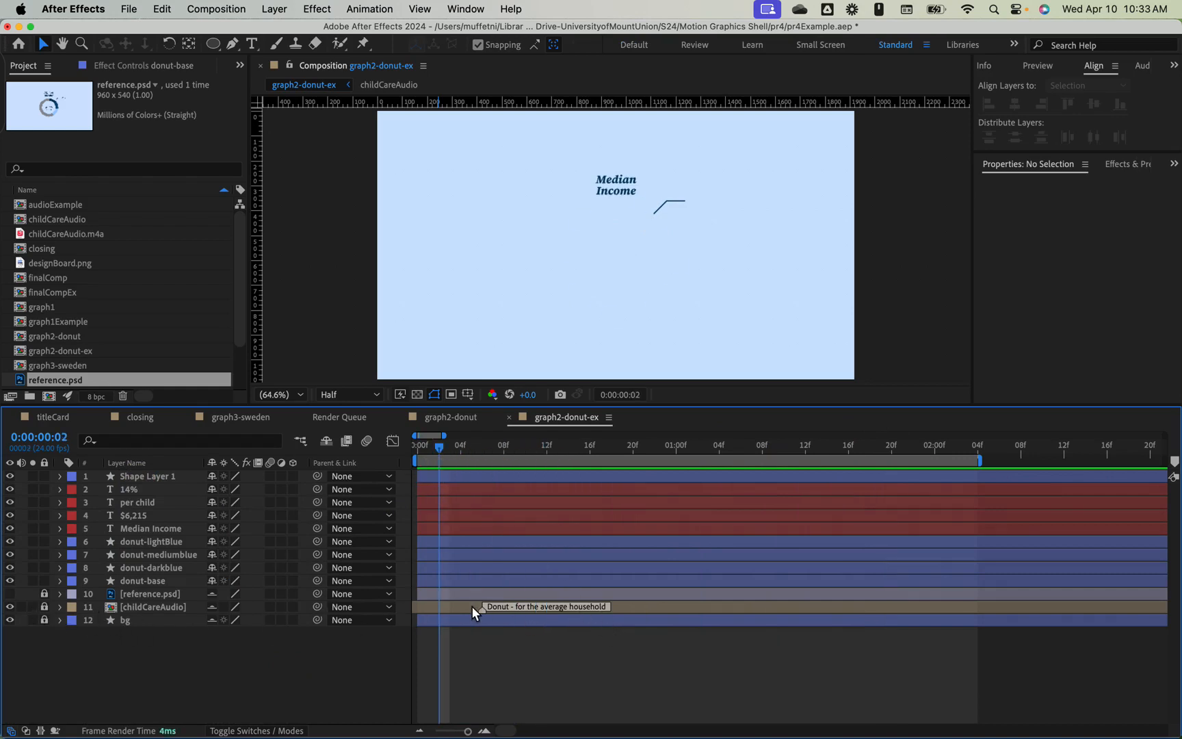
{"action": "left_click_drag", "start_coordinate": [467, 732], "coordinate": [462, 731]}
{"action": "mouse_move", "coordinate": [610, 444]}
{"action": "left_mouse_down"}
{"action": "mouse_move", "coordinate": [588, 447]}
{"action": "mouse_move", "coordinate": [597, 452]}
{"action": "left_mouse_up"}
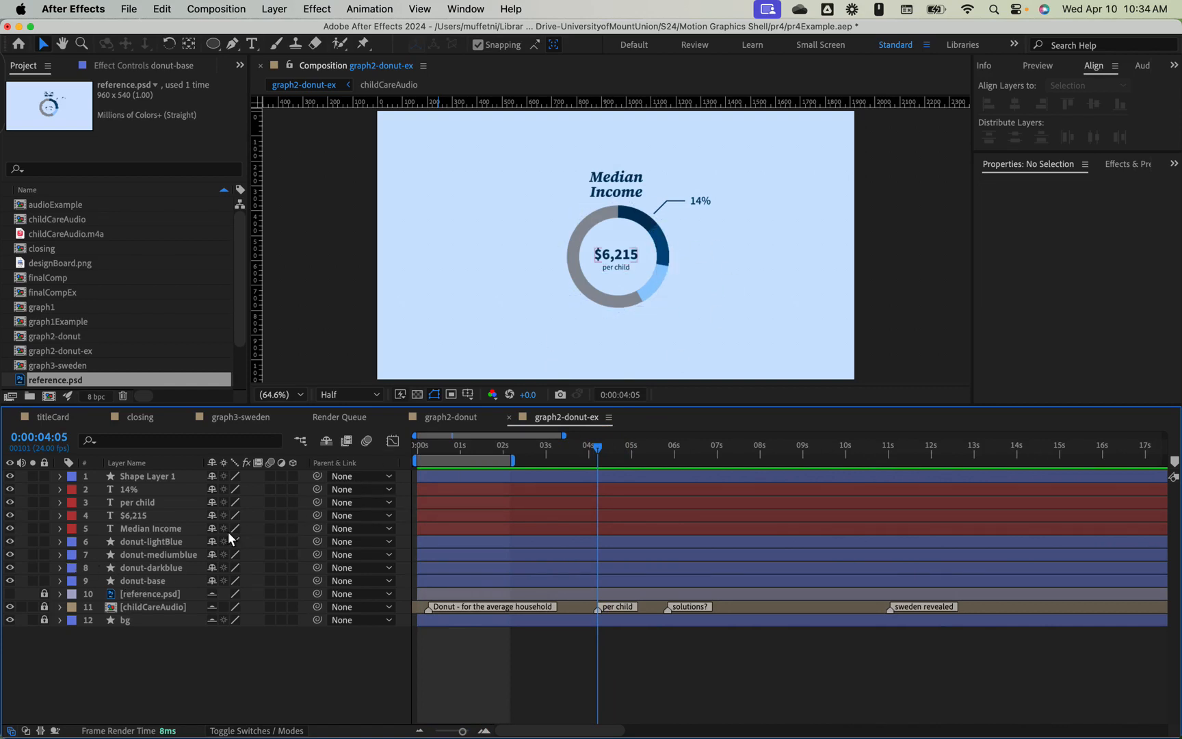
{"action": "left_click", "coordinate": [168, 565]}
{"action": "left_click", "coordinate": [183, 554], "text": "shift"}
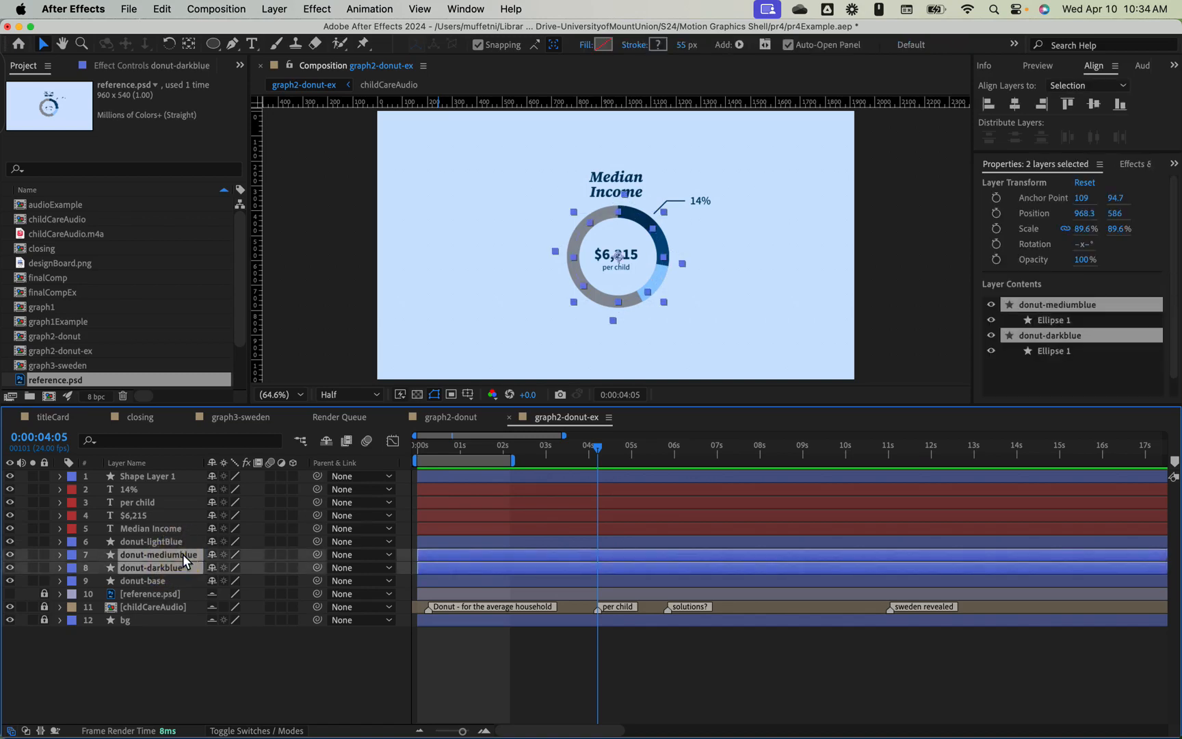
{"action": "key", "text": "u"}
{"action": "left_click_drag", "start_coordinate": [527, 600], "coordinate": [609, 573]}
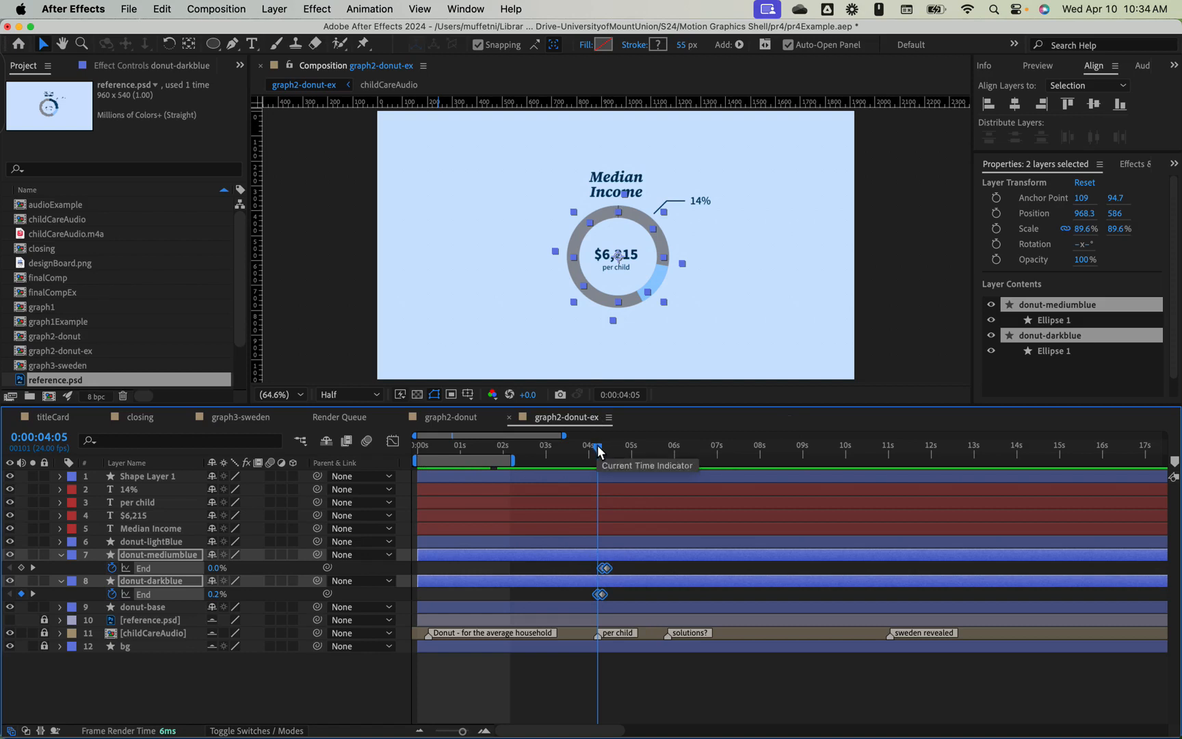
- Preview the opening and shift both donut-base End keyframes earlier, starting just after 0:00:00:16
{"action": "left_click_drag", "start_coordinate": [598, 446], "coordinate": [449, 441]}
{"action": "key", "text": "space"}
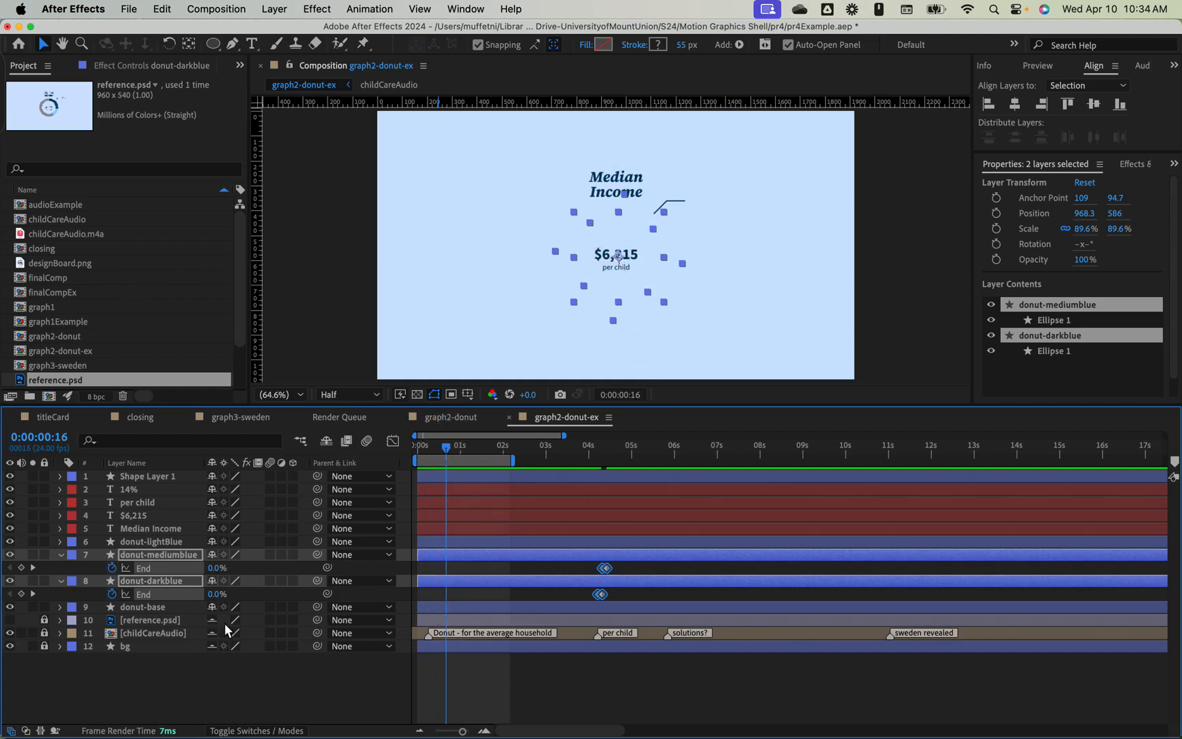
{"action": "left_click", "coordinate": [152, 607]}
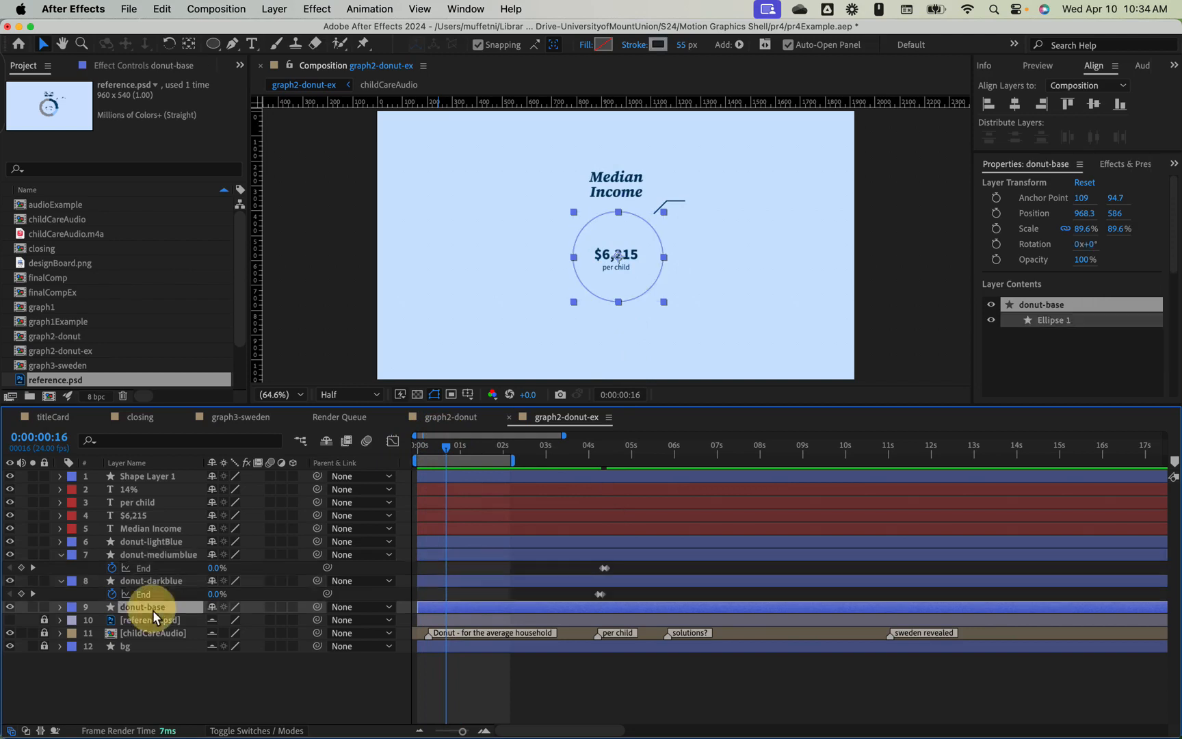
{"action": "key", "text": "u"}
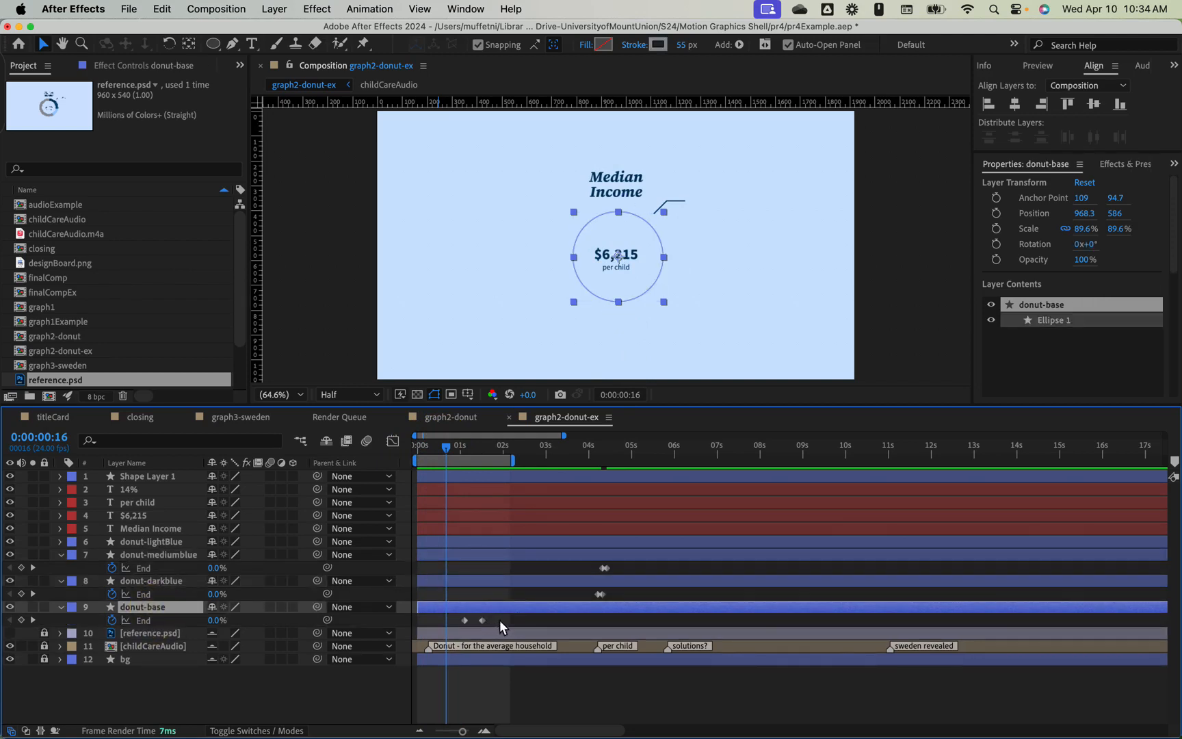
{"action": "mouse_move", "coordinate": [456, 620]}
{"action": "left_mouse_down"}
{"action": "mouse_move", "coordinate": [486, 621]}
{"action": "mouse_move", "coordinate": [465, 621]}
{"action": "left_mouse_up"}
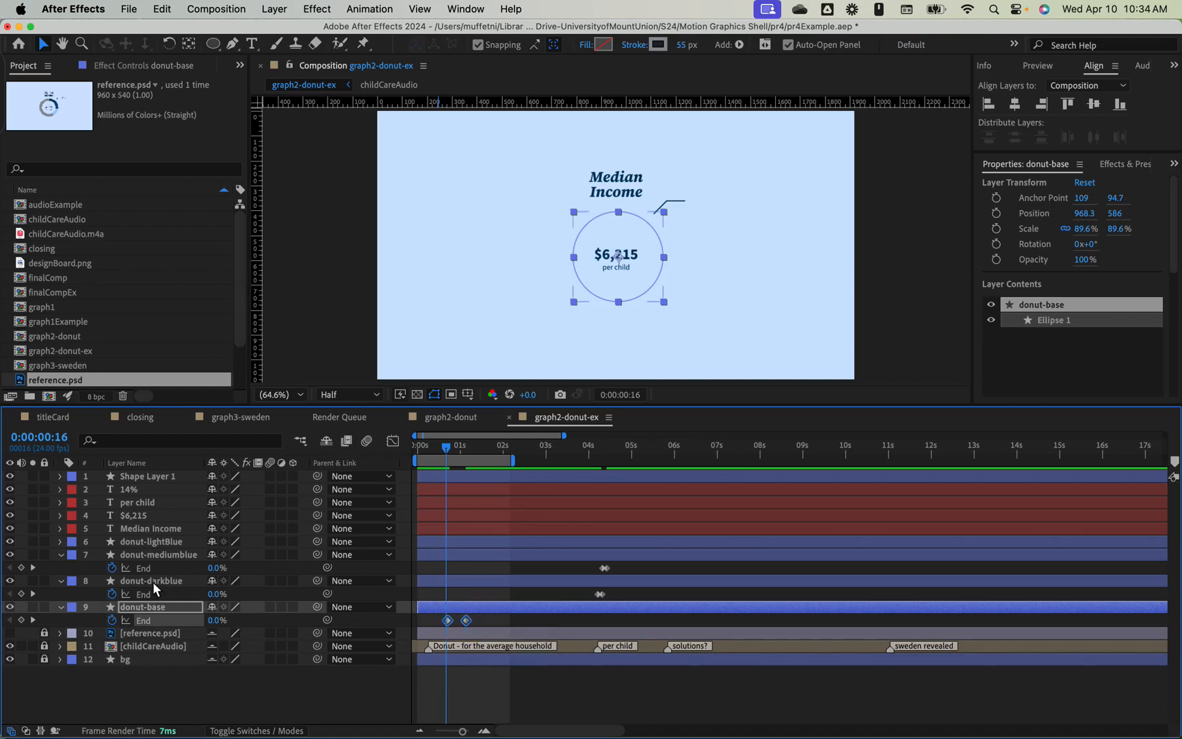
- Expand the donut-darkblue layer's contents to show its Trim Paths 1 properties
{"action": "left_click", "coordinate": [153, 581]}
{"action": "key", "text": "u"}
{"action": "key", "text": "u"}
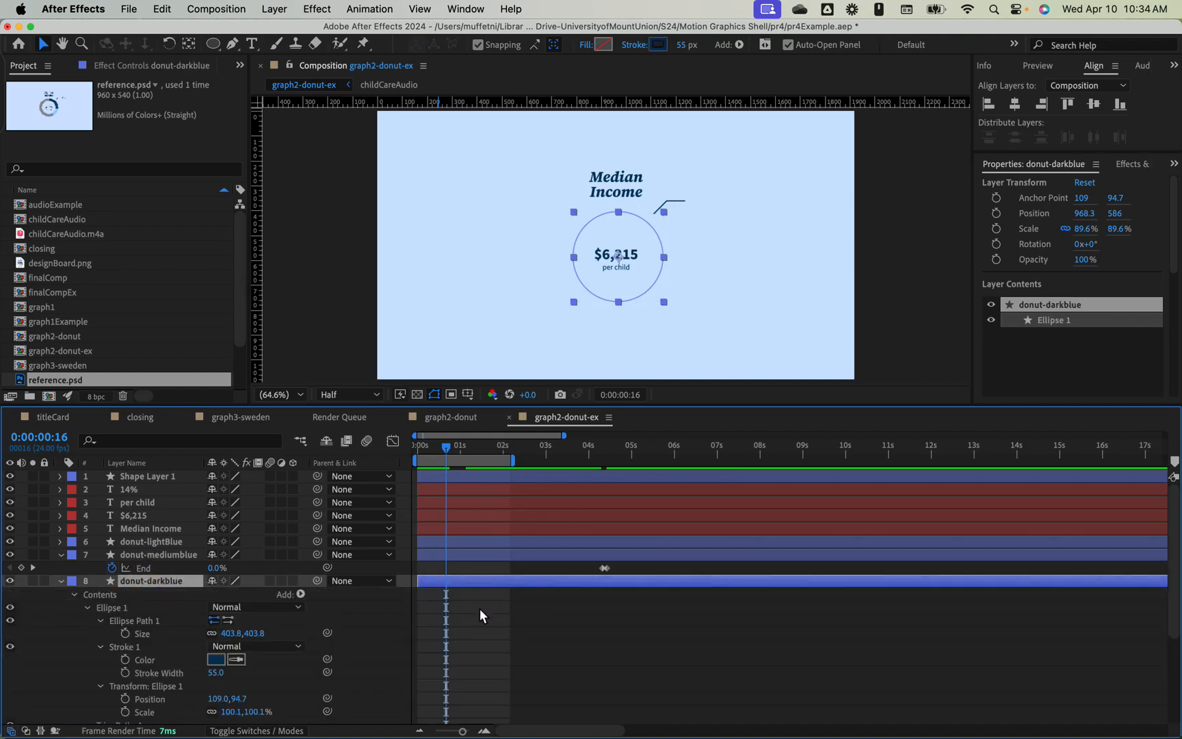
{"action": "key", "text": "u"}
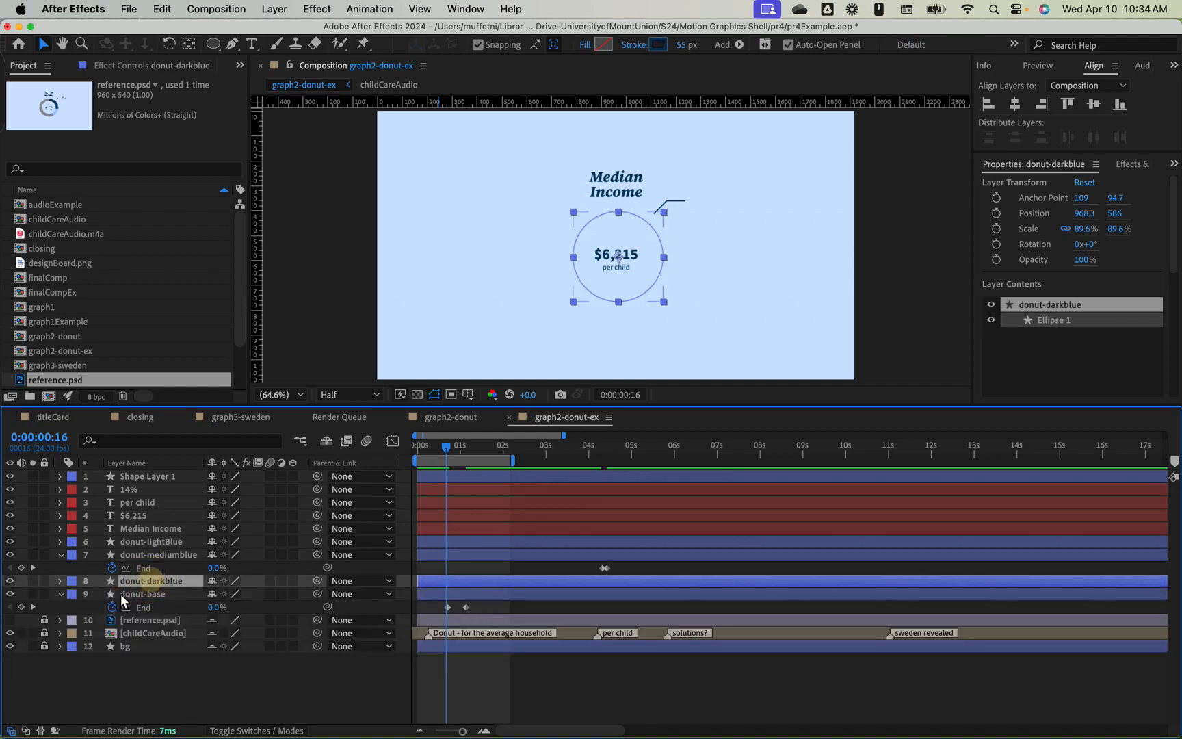
{"action": "left_click", "coordinate": [61, 581]}
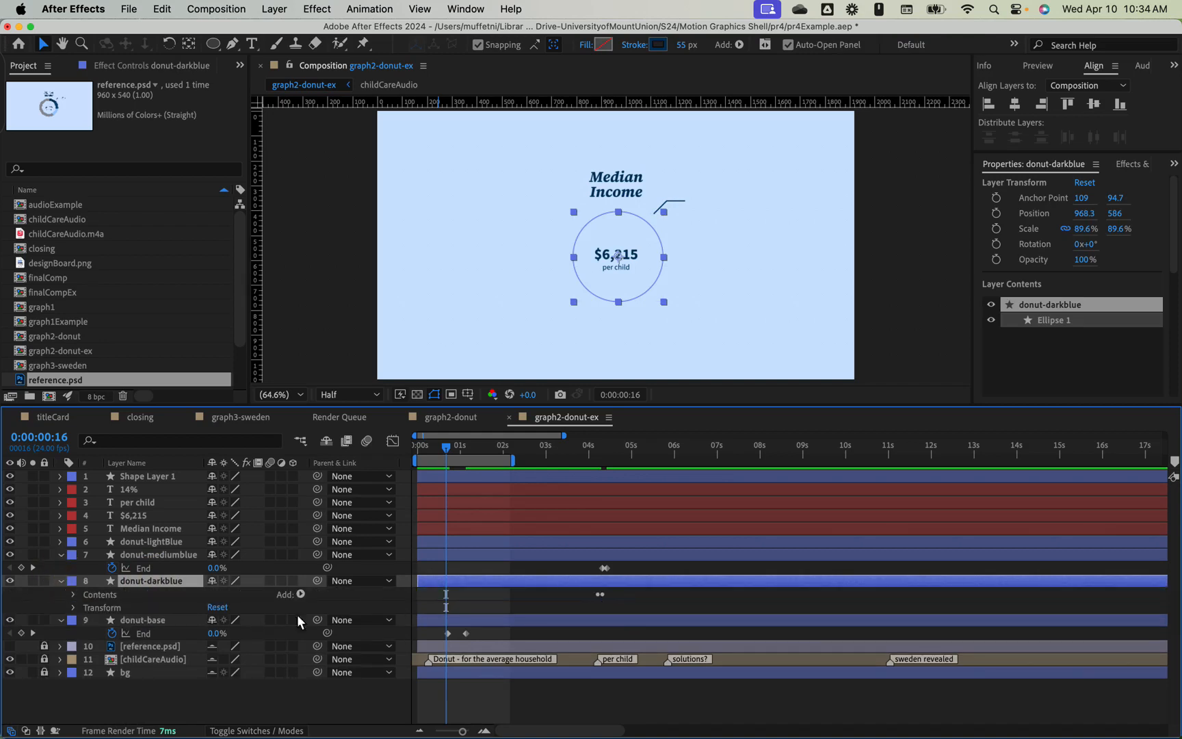
{"action": "left_click", "coordinate": [74, 593]}
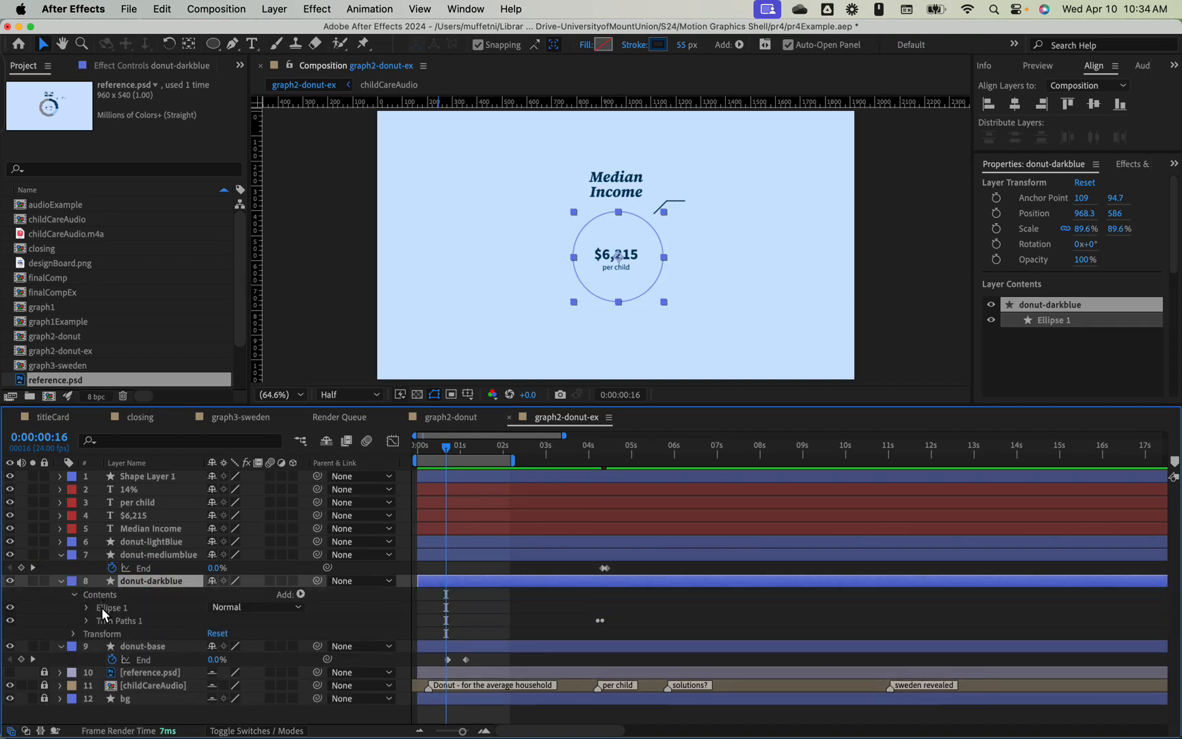
{"action": "left_click", "coordinate": [101, 607]}
{"action": "left_click", "coordinate": [85, 621]}
- Shift both donut-darkblue End keyframes to start at 0:00:01:03, and preview the animation from the start
{"action": "mouse_move", "coordinate": [560, 622]}
{"action": "left_mouse_down"}
{"action": "mouse_move", "coordinate": [604, 656]}
{"action": "mouse_move", "coordinate": [450, 652]}
{"action": "mouse_move", "coordinate": [475, 659]}
{"action": "left_mouse_up"}
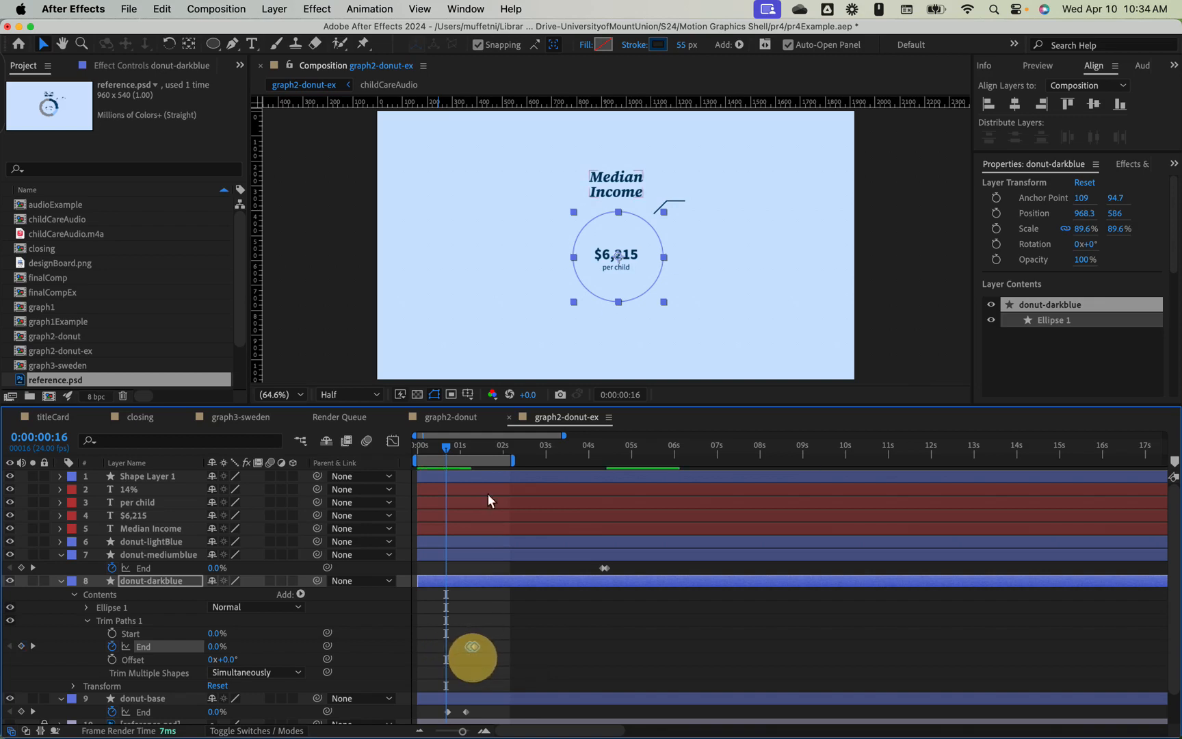
{"action": "left_click", "coordinate": [448, 446]}
{"action": "left_click_drag", "start_coordinate": [457, 455], "coordinate": [466, 454]}
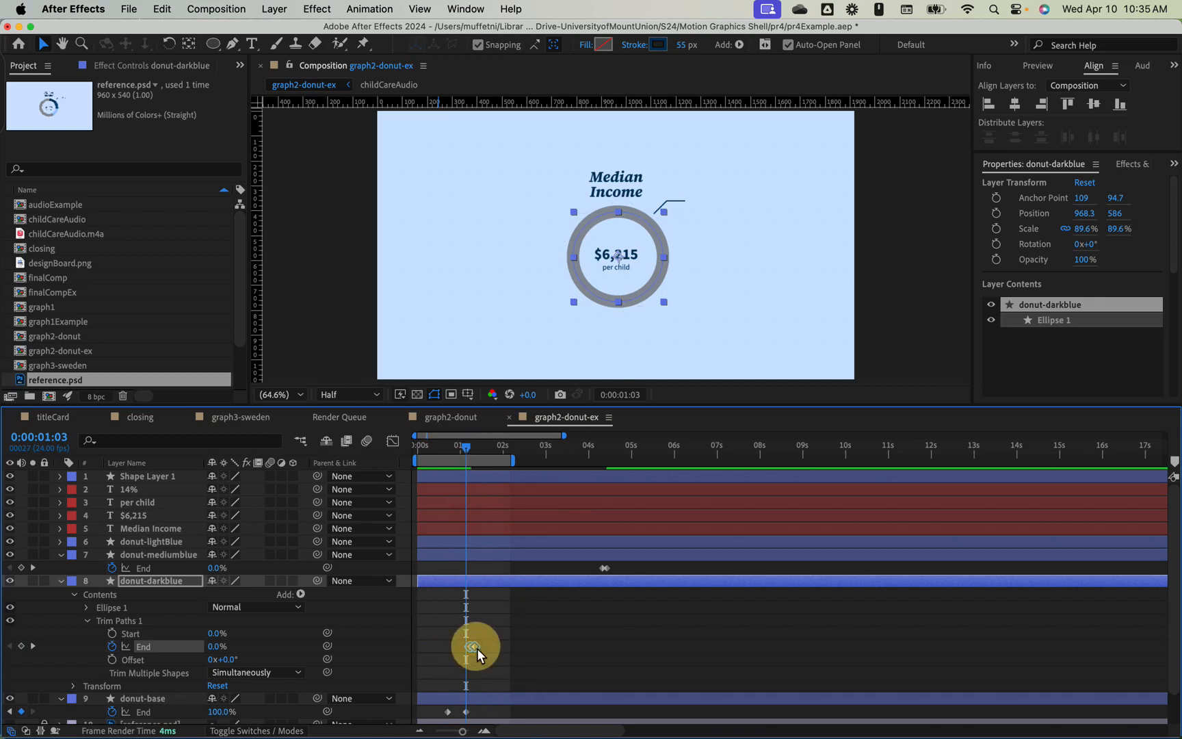
{"action": "left_click_drag", "start_coordinate": [479, 653], "coordinate": [472, 649]}
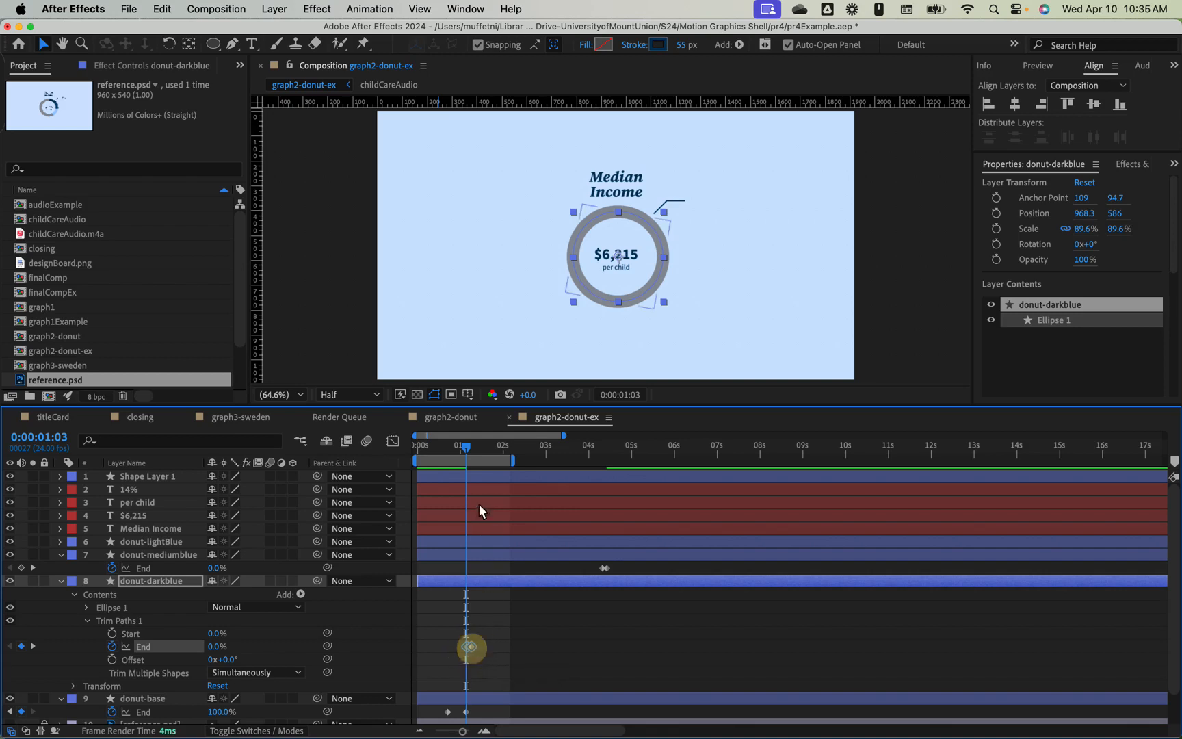
{"action": "left_click_drag", "start_coordinate": [464, 448], "coordinate": [397, 453]}
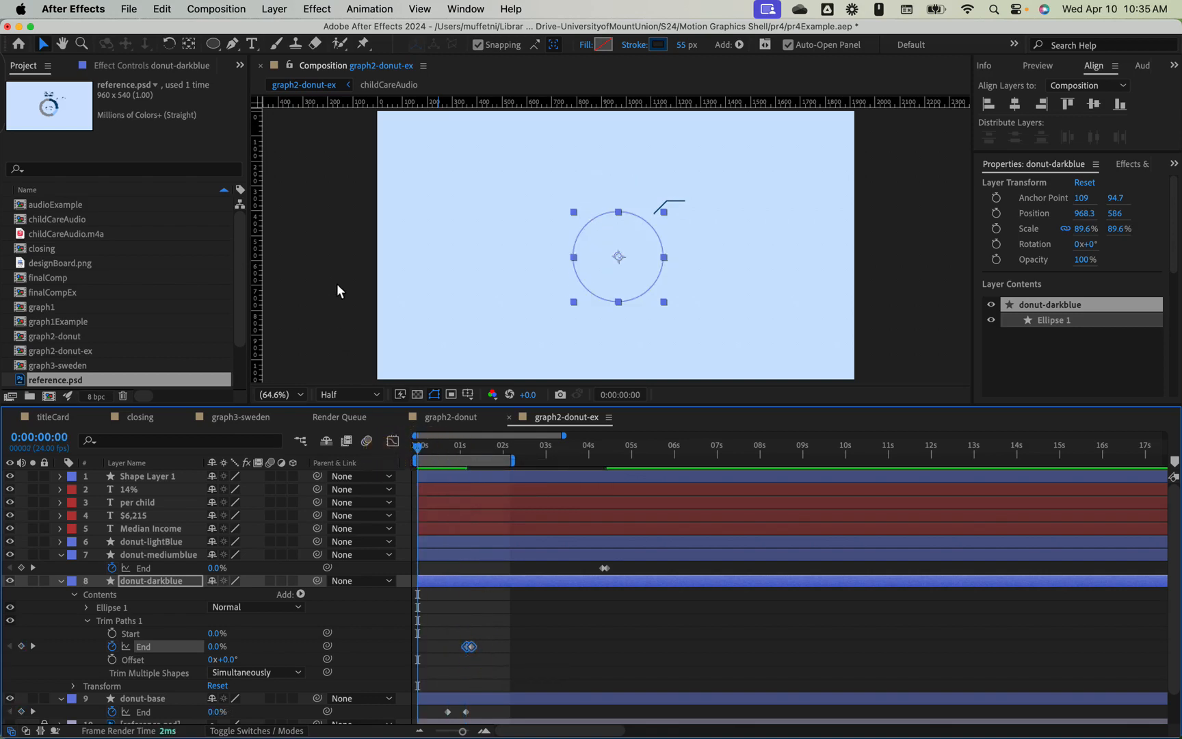
{"action": "key", "text": "space"}
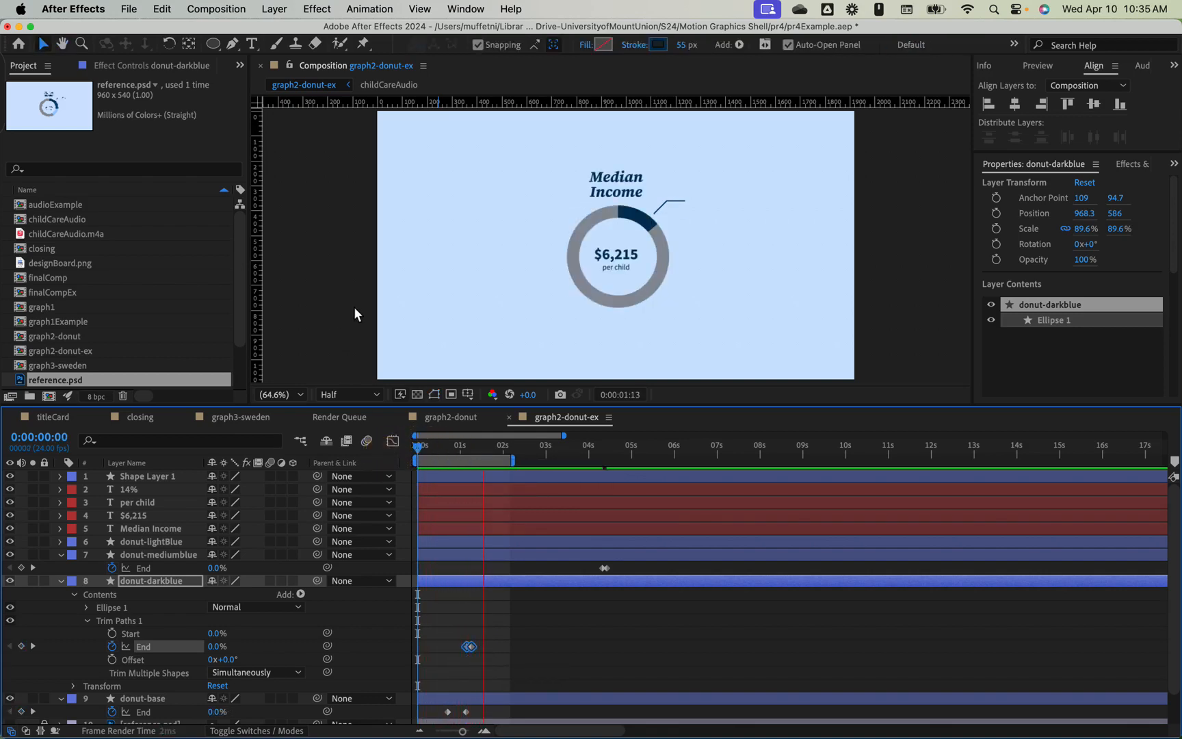
{"action": "key", "text": "space"}
- Replay the opening, shift the donut-base and donut-darkblue End keyframes together so donut-base starts at 0:00:00:07, and preview the result
{"action": "left_click_drag", "start_coordinate": [508, 449], "coordinate": [395, 458]}
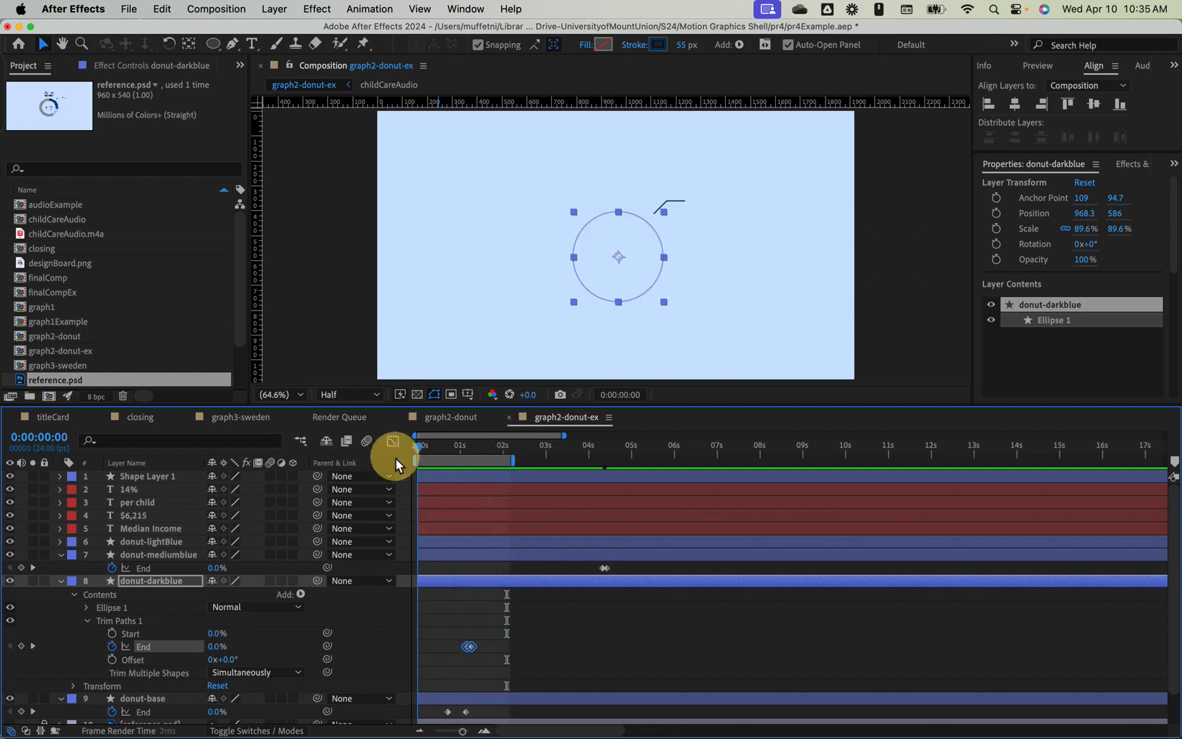
{"action": "key", "text": "space"}
{"action": "key", "text": "space"}
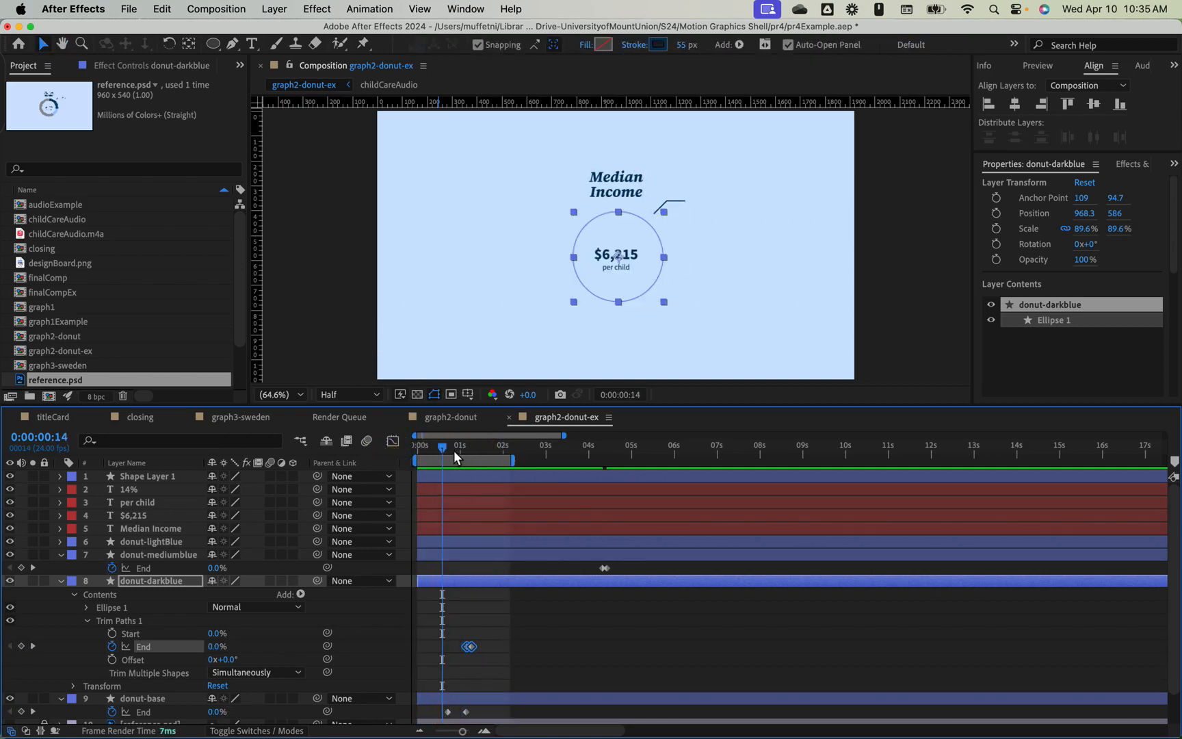
{"action": "mouse_move", "coordinate": [437, 444]}
{"action": "left_mouse_down"}
{"action": "mouse_move", "coordinate": [414, 446]}
{"action": "mouse_move", "coordinate": [430, 447]}
{"action": "left_mouse_up"}
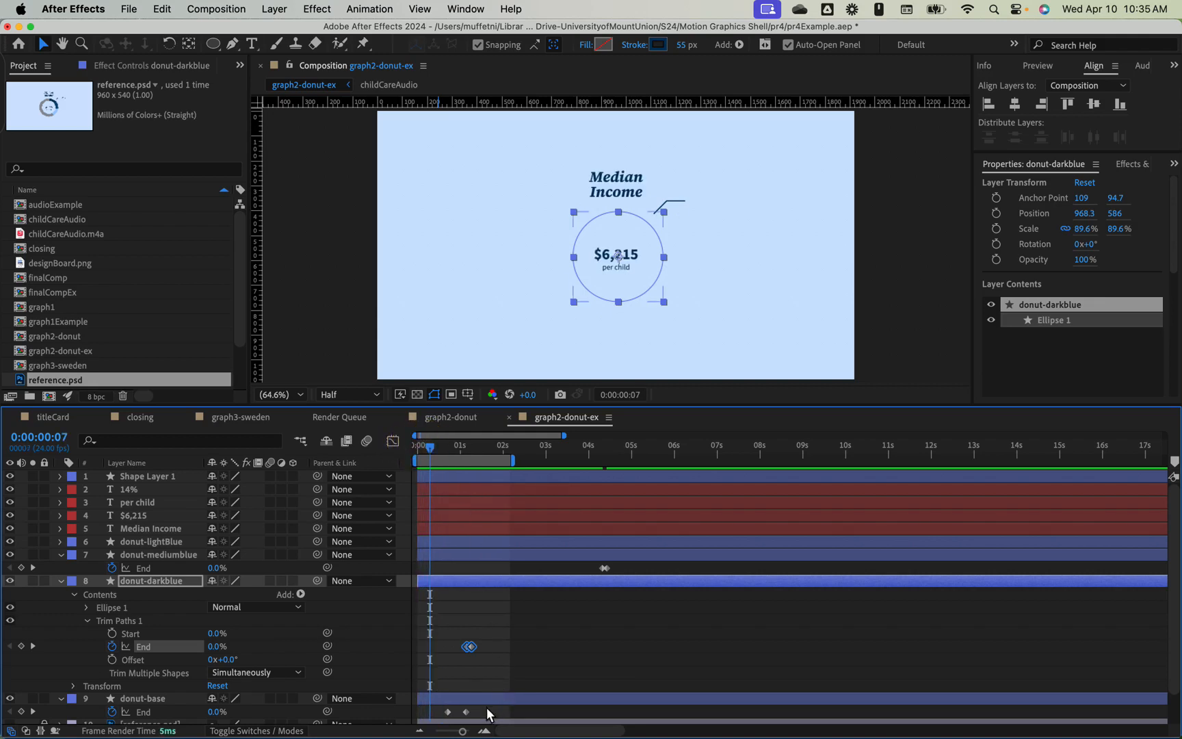
{"action": "left_click_drag", "start_coordinate": [487, 708], "coordinate": [425, 712]}
{"action": "left_click_drag", "start_coordinate": [493, 651], "coordinate": [452, 649]}
{"action": "key", "text": "Home"}
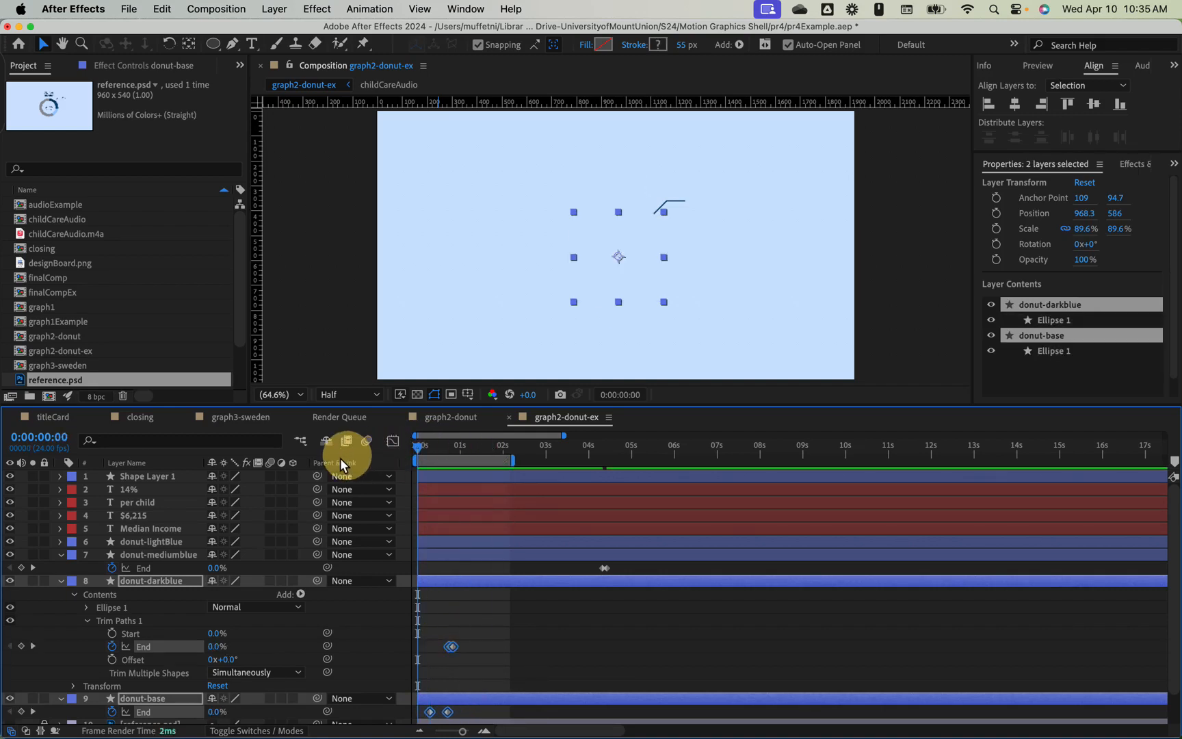
{"action": "key", "text": "space"}
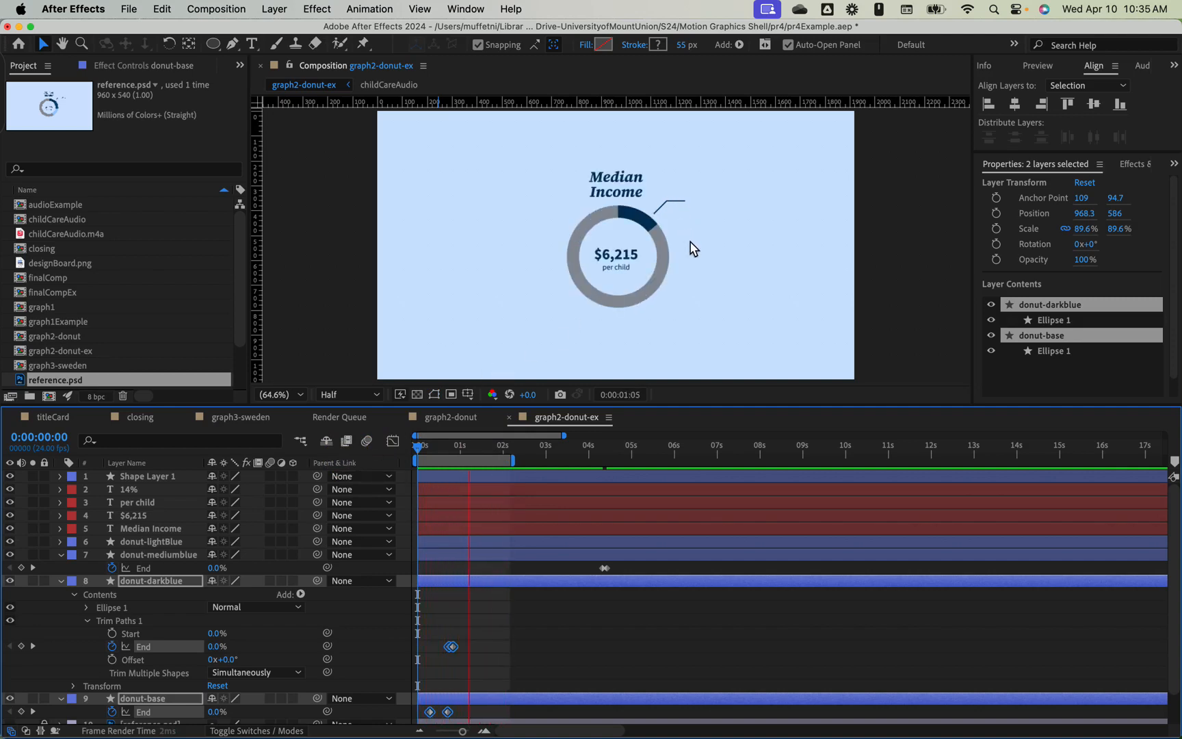
- Reveal the donut-lightBlue End keyframes and move both to about the 4.5-second mark, just after the donut-mediumblue pair
{"action": "key", "text": "space"}
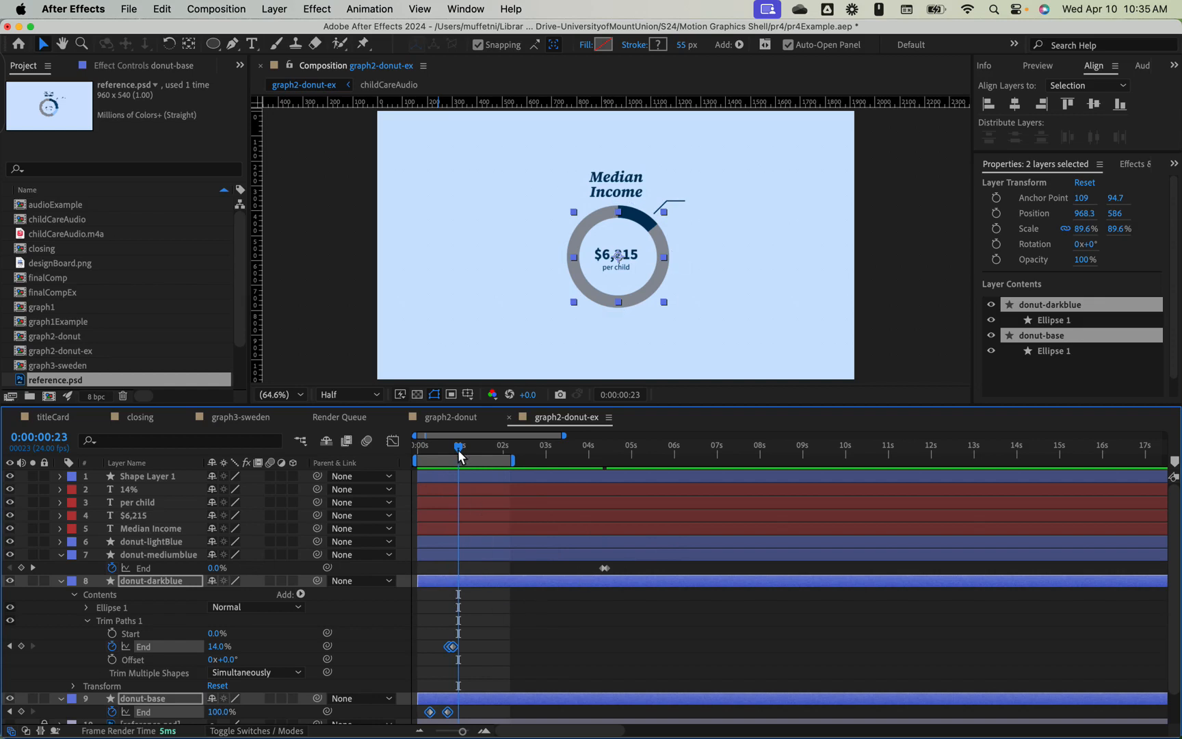
{"action": "scroll", "coordinate": [609, 591], "scroll_direction": "down", "scroll_amount": 2}
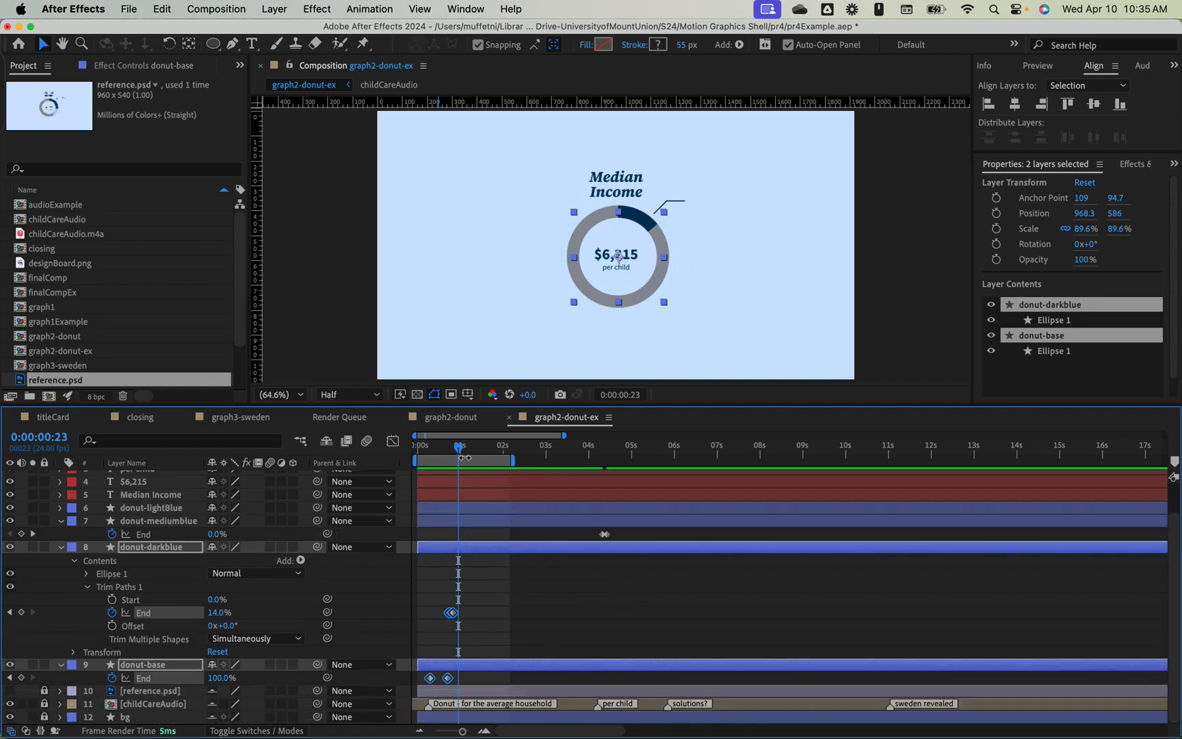
{"action": "left_click_drag", "start_coordinate": [459, 448], "coordinate": [506, 454]}
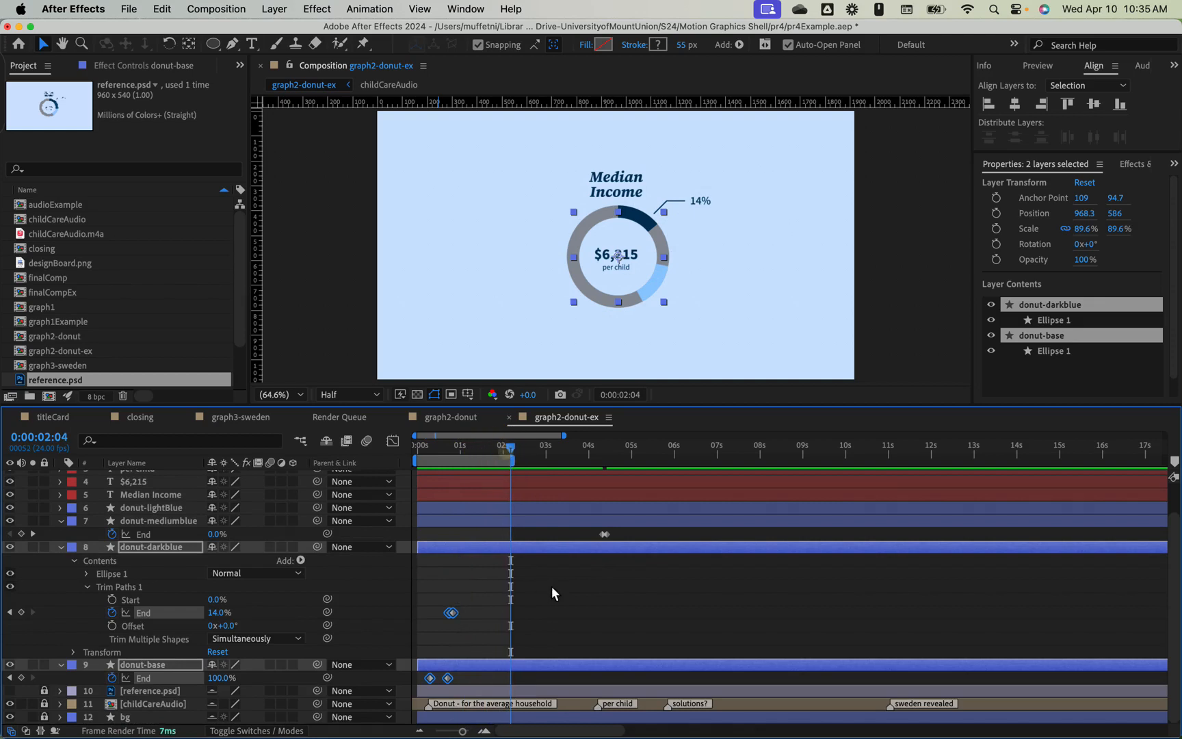
{"action": "scroll", "coordinate": [565, 597], "scroll_direction": "up", "scroll_amount": 2}
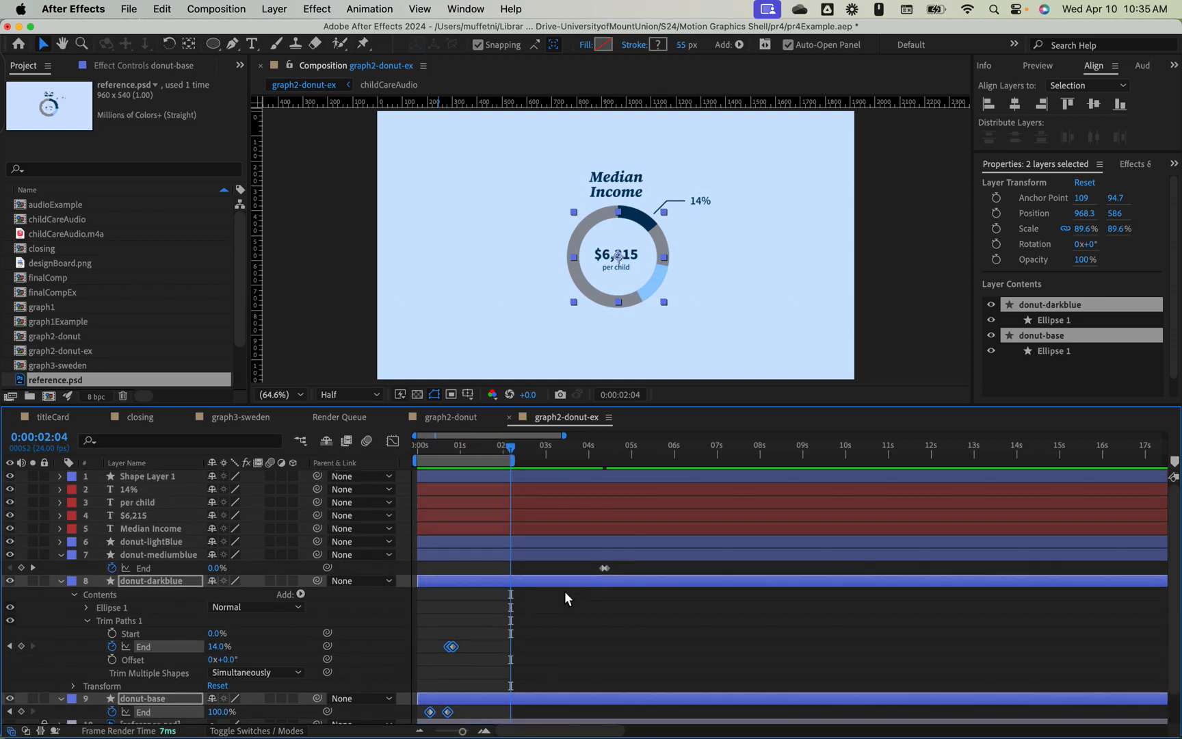
{"action": "left_click", "coordinate": [186, 540]}
{"action": "key", "text": "u"}
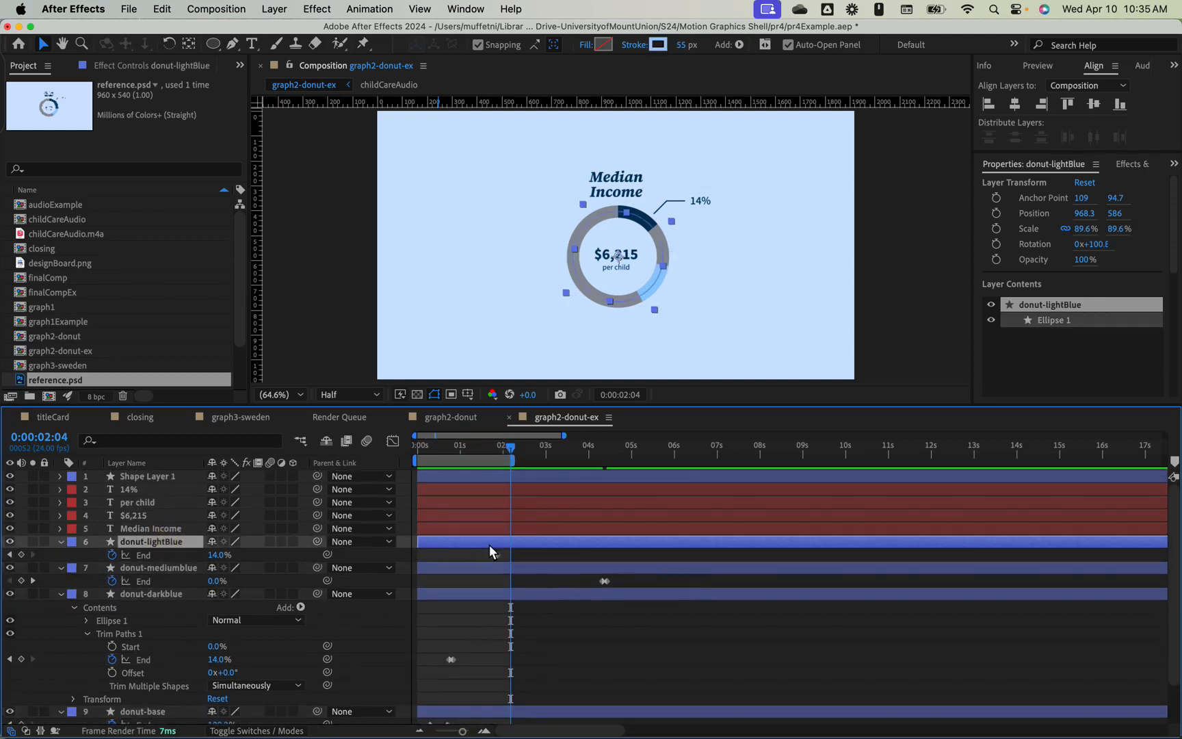
{"action": "left_click_drag", "start_coordinate": [528, 551], "coordinate": [610, 564]}
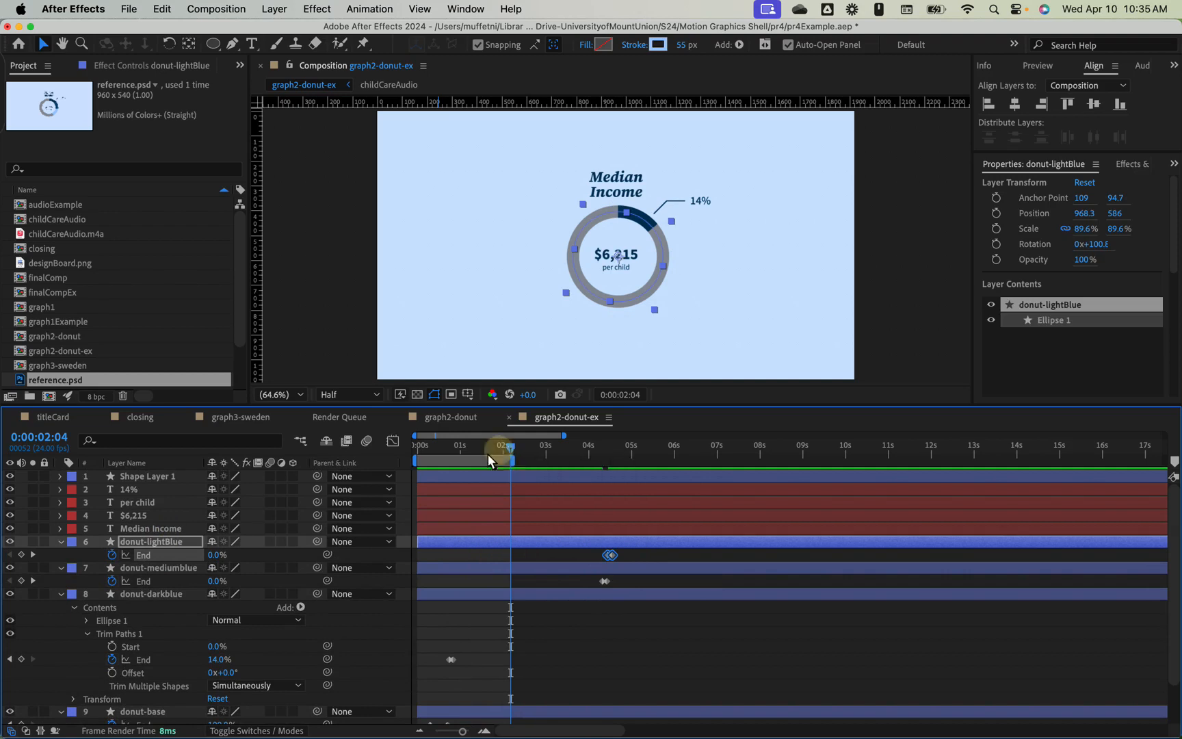
- Preview the animation from the start and extend the work area's end to the 6-second mark
{"action": "left_click_drag", "start_coordinate": [488, 454], "coordinate": [406, 453]}
{"action": "key", "text": "space"}
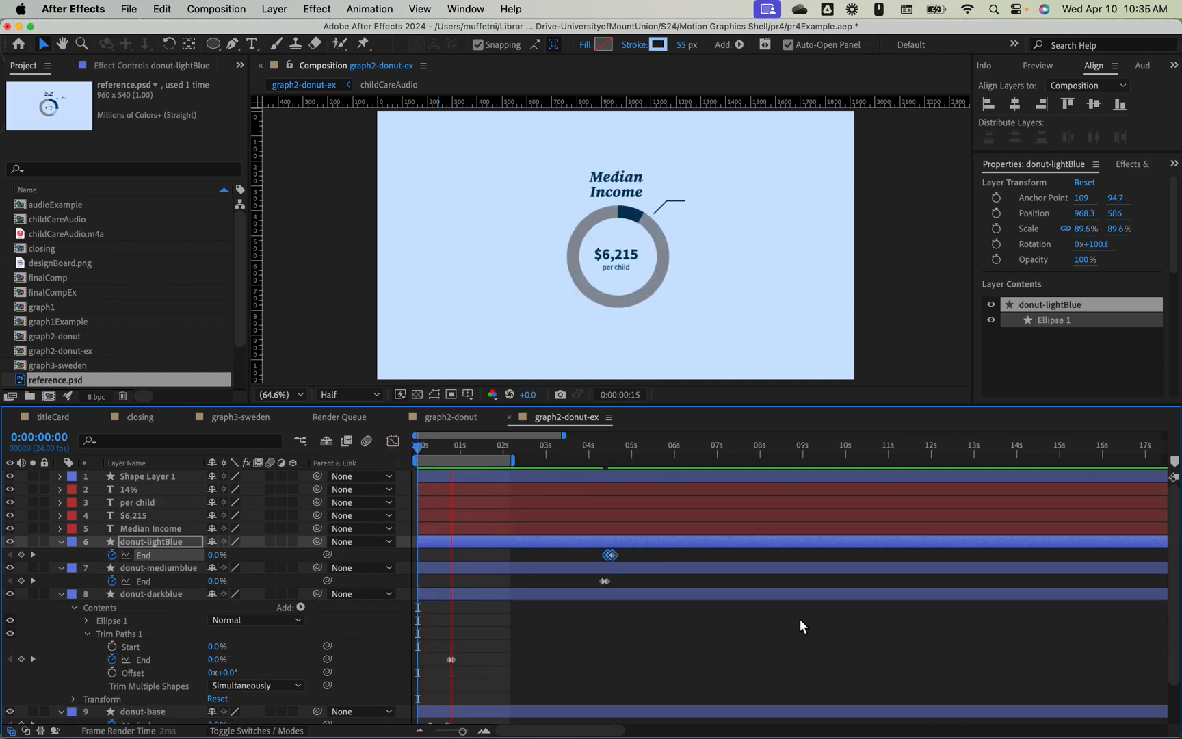
{"action": "key", "text": "space"}
{"action": "left_click_drag", "start_coordinate": [515, 455], "coordinate": [671, 471]}
{"action": "left_click_drag", "start_coordinate": [486, 441], "coordinate": [461, 440]}
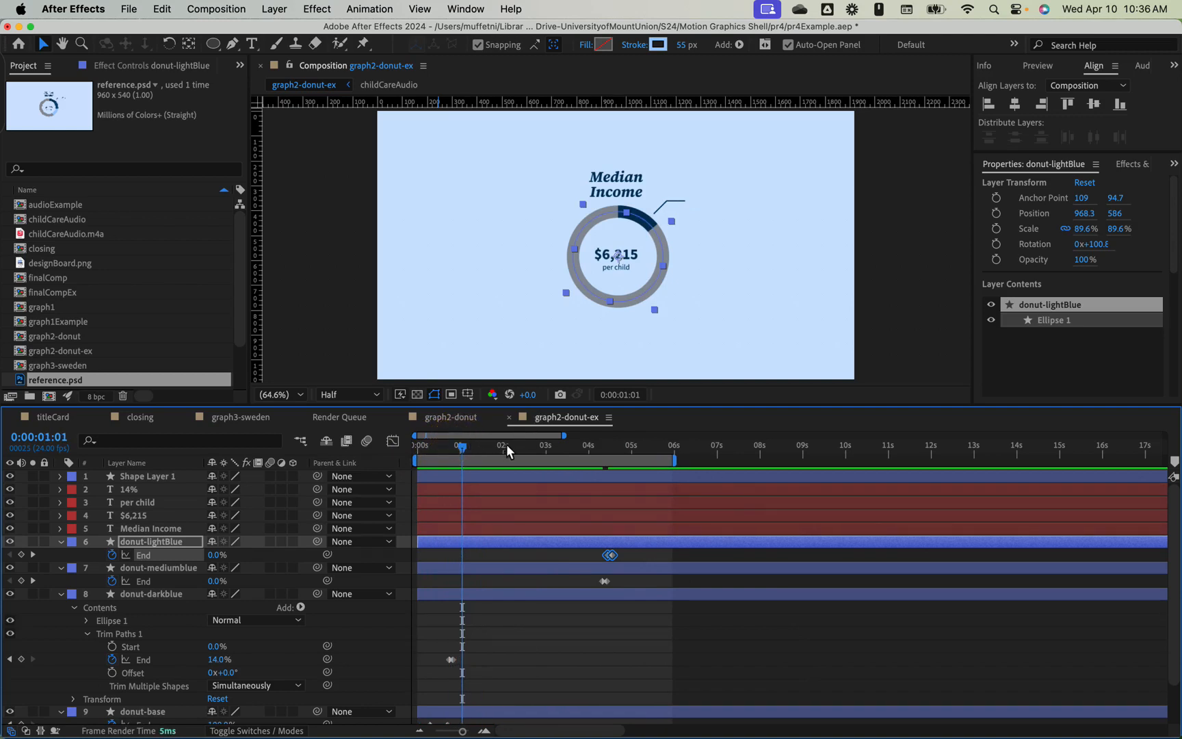
- Rename the Shape Layer 1 layer as annotationLine
{"action": "left_click", "coordinate": [150, 475]}
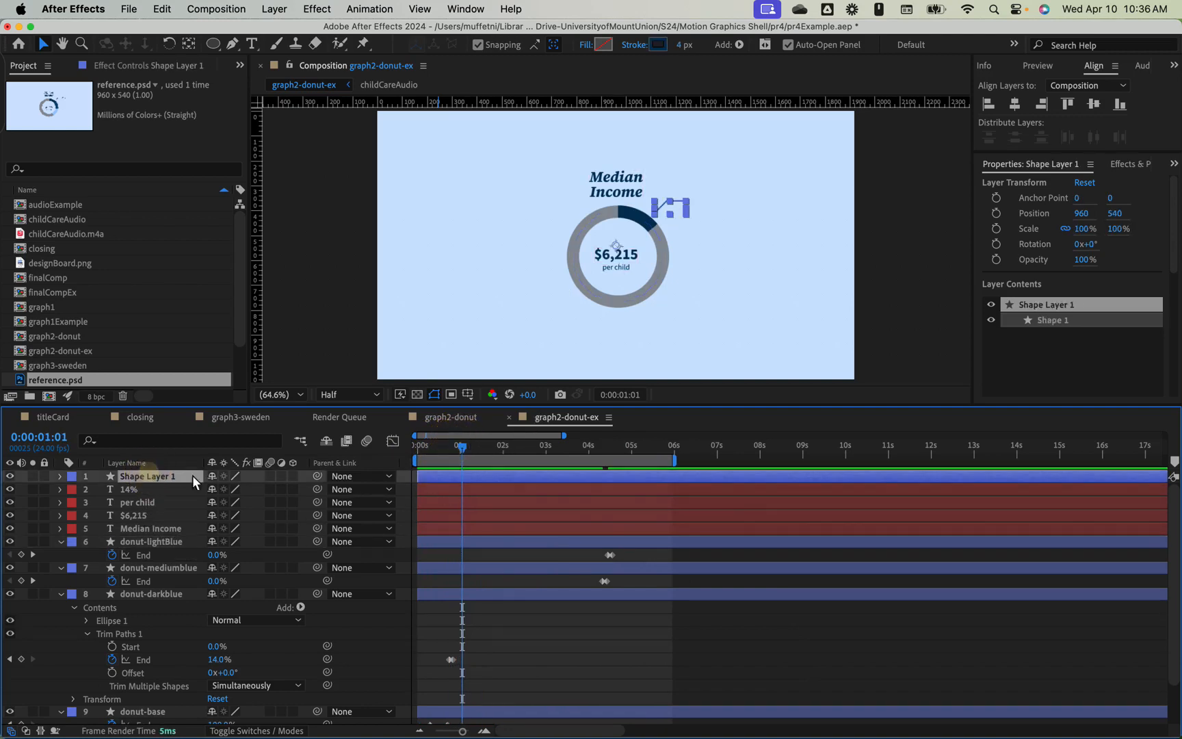
{"action": "key", "text": "Return"}
{"action": "type", "text": "annota"}
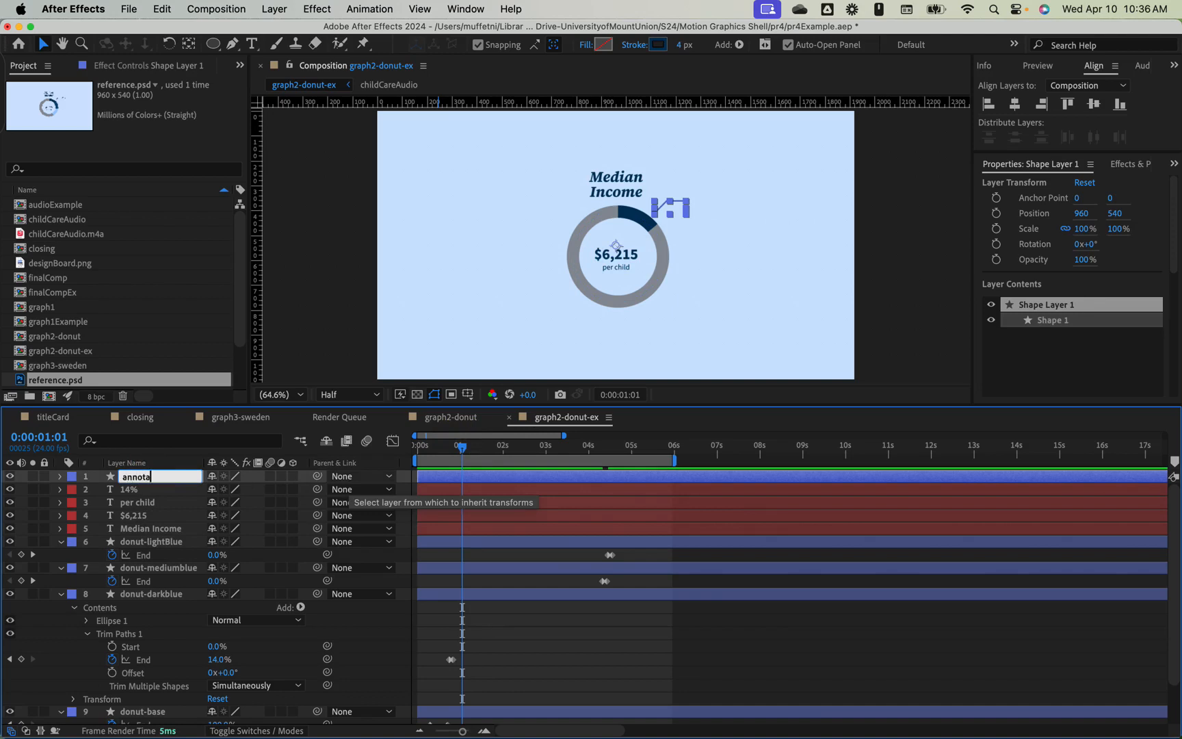
{"action": "type", "text": "tionLine"}
{"action": "key", "text": "Return"}
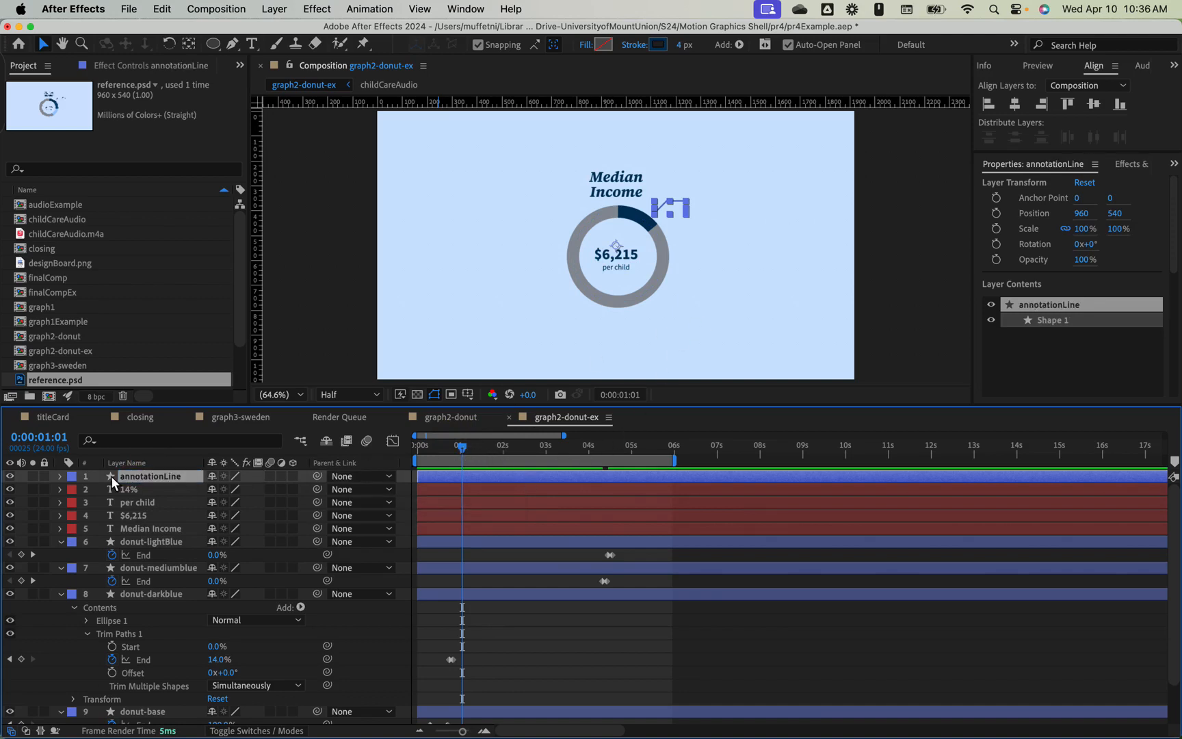
- Add Trim Paths to the annotationLine layer and expand its properties
{"action": "left_click", "coordinate": [60, 476]}
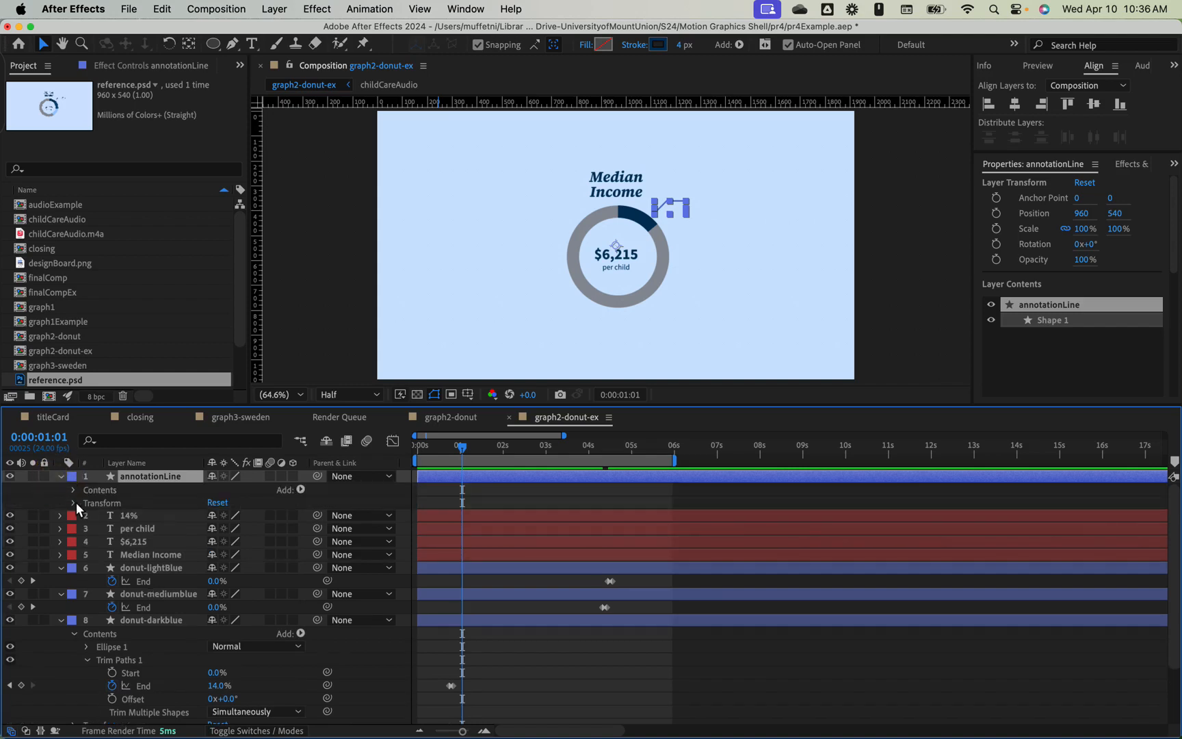
{"action": "left_click", "coordinate": [301, 490]}
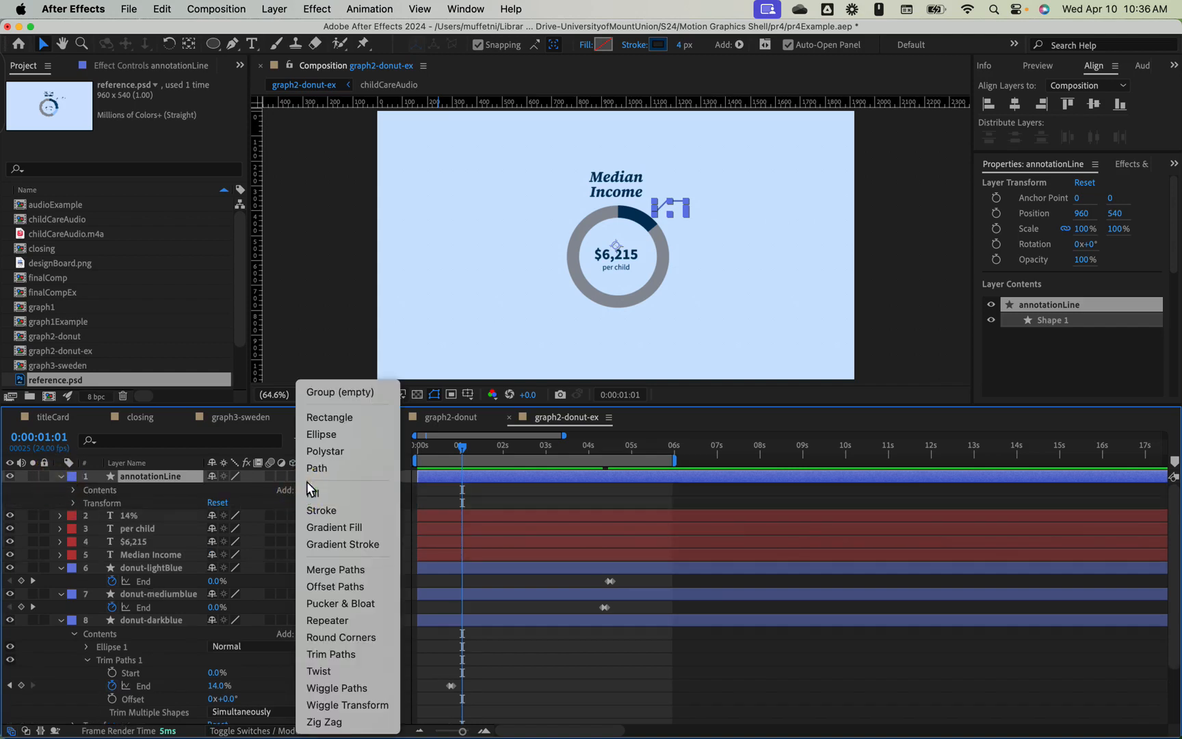
{"action": "left_click", "coordinate": [367, 653]}
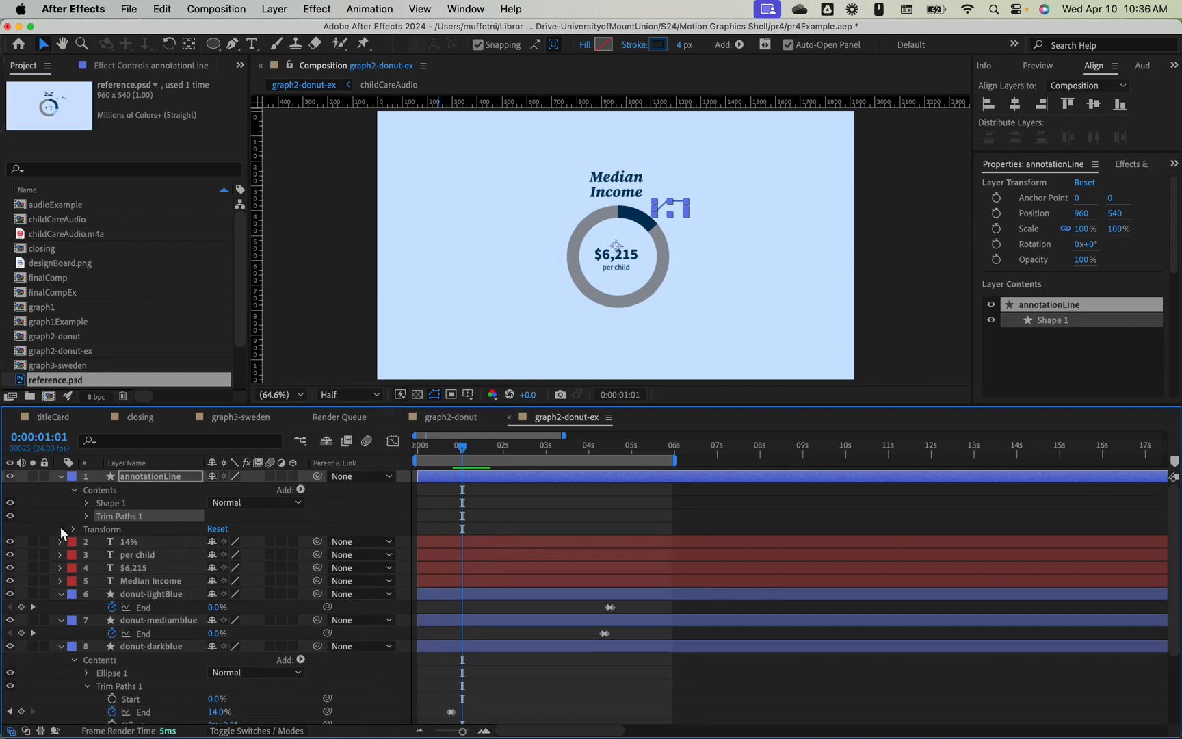
{"action": "left_click", "coordinate": [86, 515]}
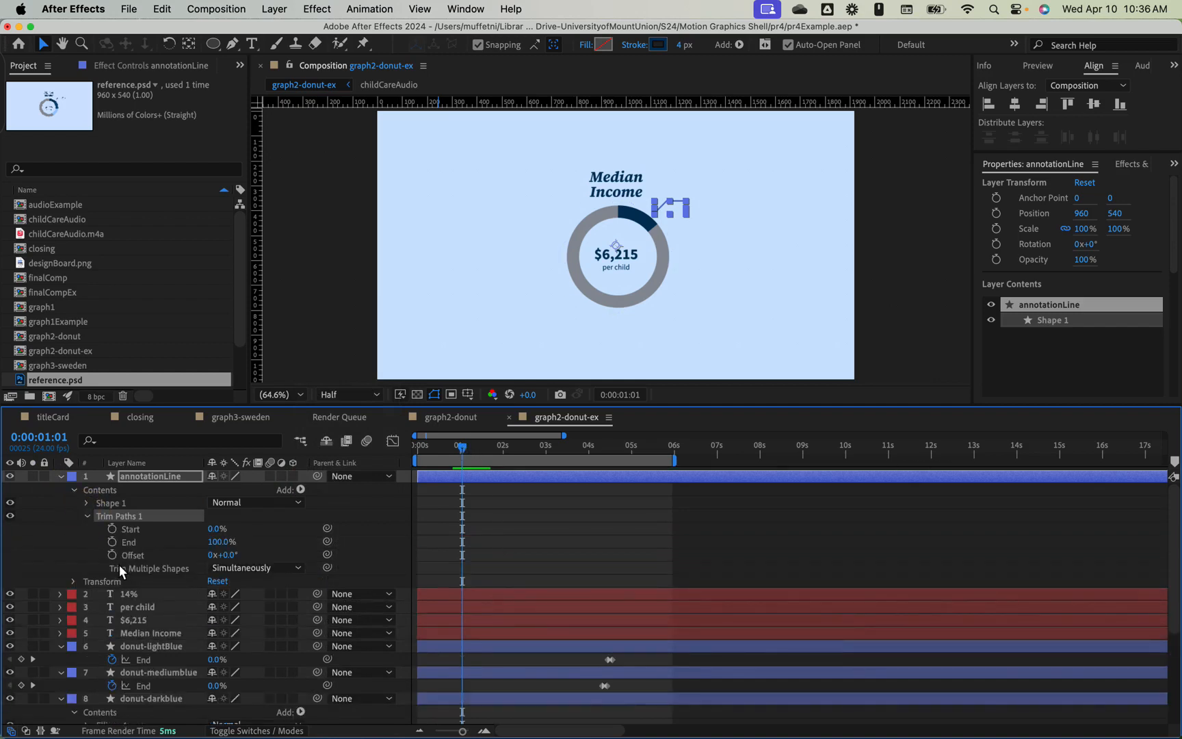
- Keyframe annotationLine's Trim Paths End from 0% at 0:00:01:01 to 100% at 0:00:01:06
{"action": "left_click", "coordinate": [112, 541]}
{"action": "left_click_drag", "start_coordinate": [464, 446], "coordinate": [469, 455]}
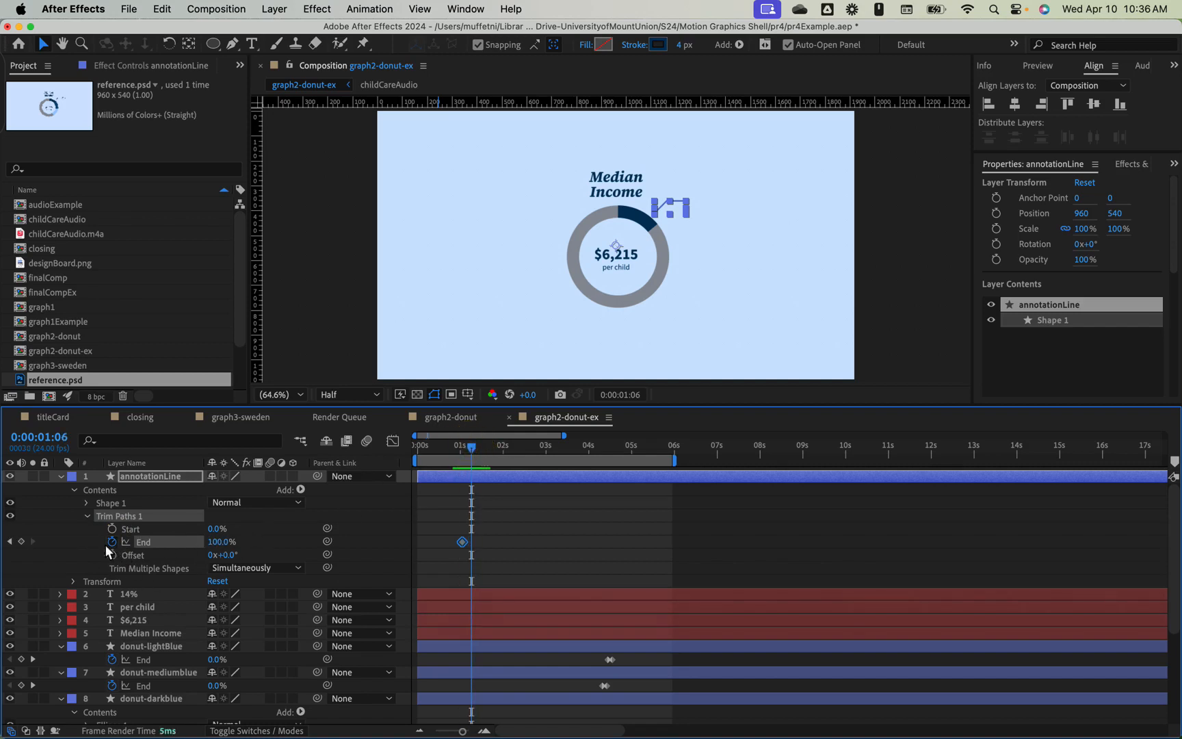
{"action": "left_click", "coordinate": [20, 541]}
{"action": "left_click_drag", "start_coordinate": [474, 446], "coordinate": [462, 445]}
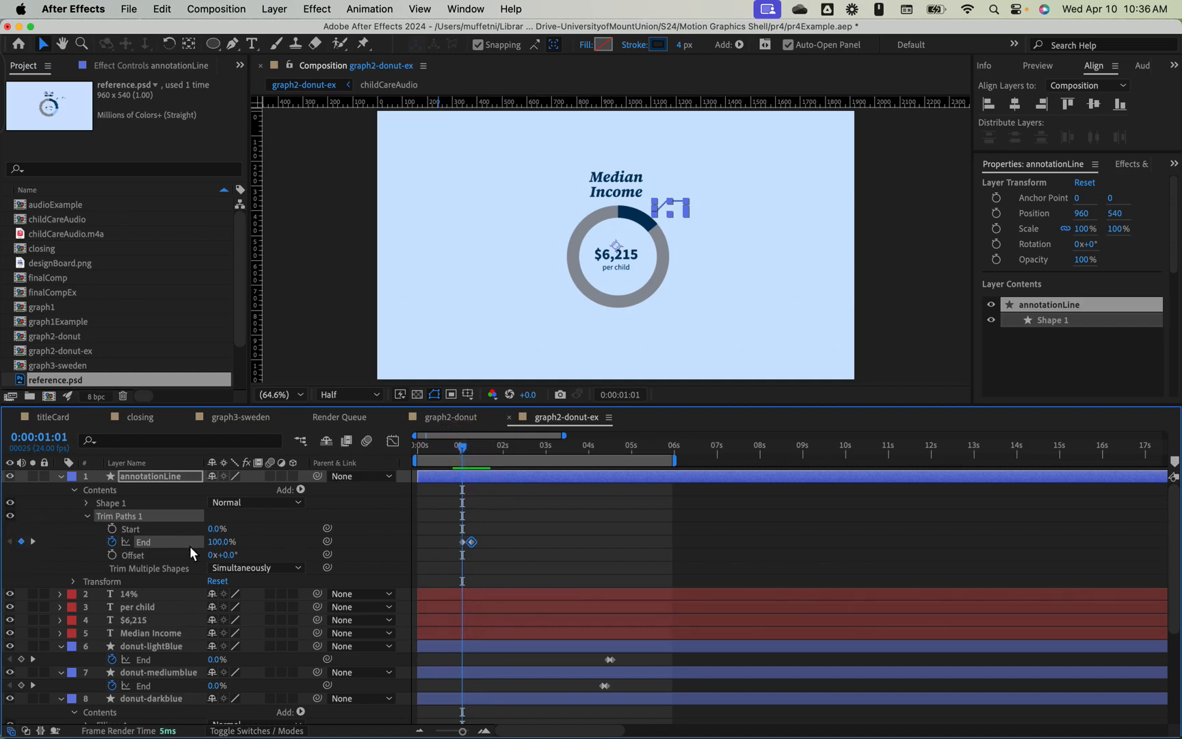
{"action": "left_click", "coordinate": [215, 541]}
{"action": "type", "text": "0"}
{"action": "key", "text": "Return"}
- Move the 14% text layer's Scale keyframes so they start at 0:00:01:06, and preview the animation from the start
{"action": "left_click_drag", "start_coordinate": [458, 448], "coordinate": [471, 445]}
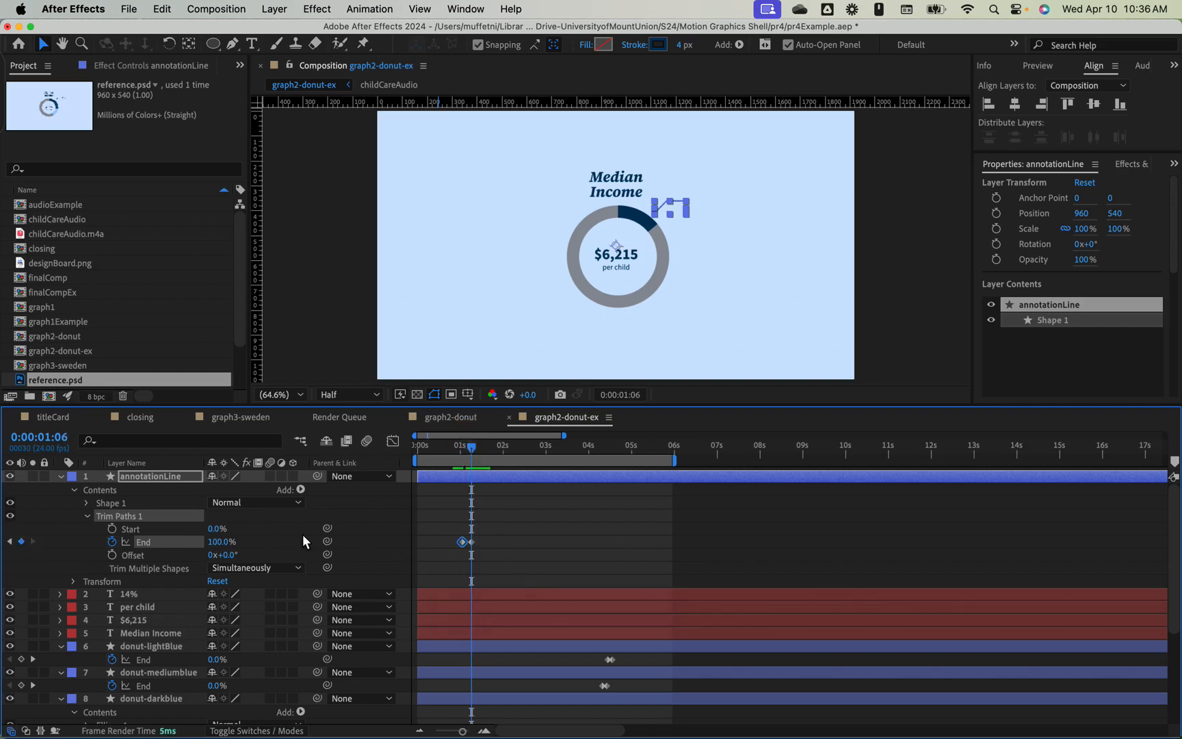
{"action": "scroll", "coordinate": [307, 533], "scroll_direction": "down", "scroll_amount": 2}
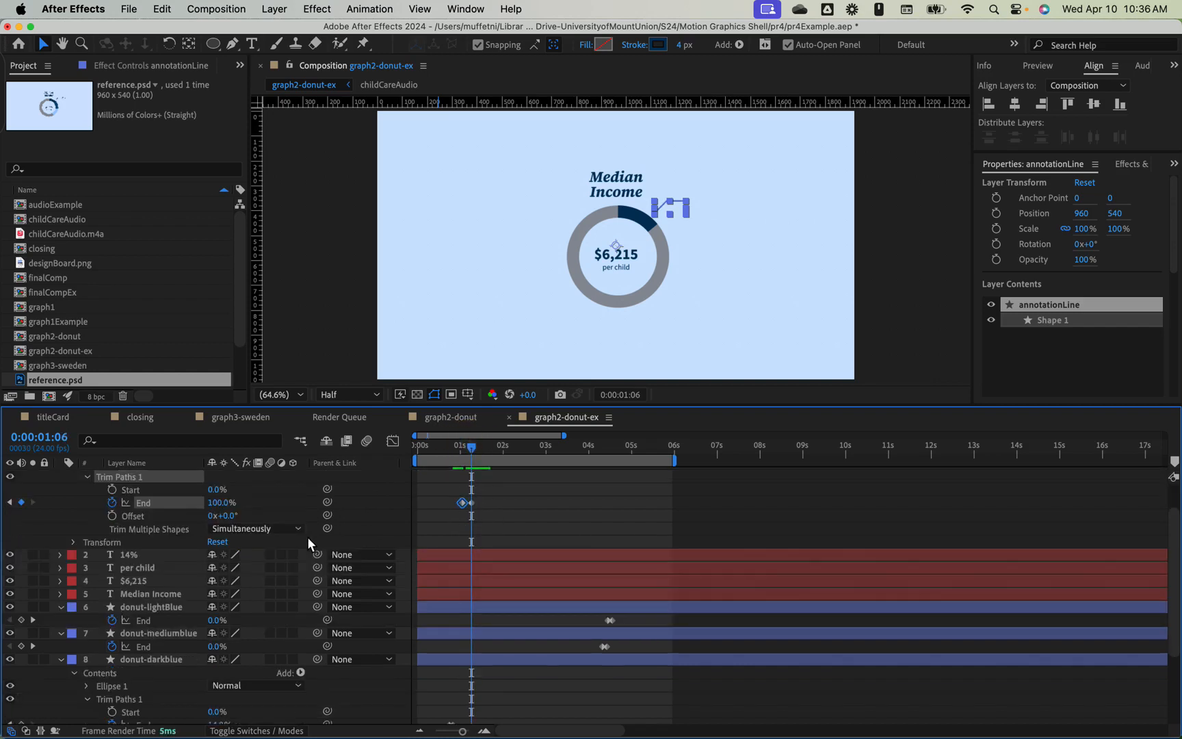
{"action": "left_click", "coordinate": [60, 555]}
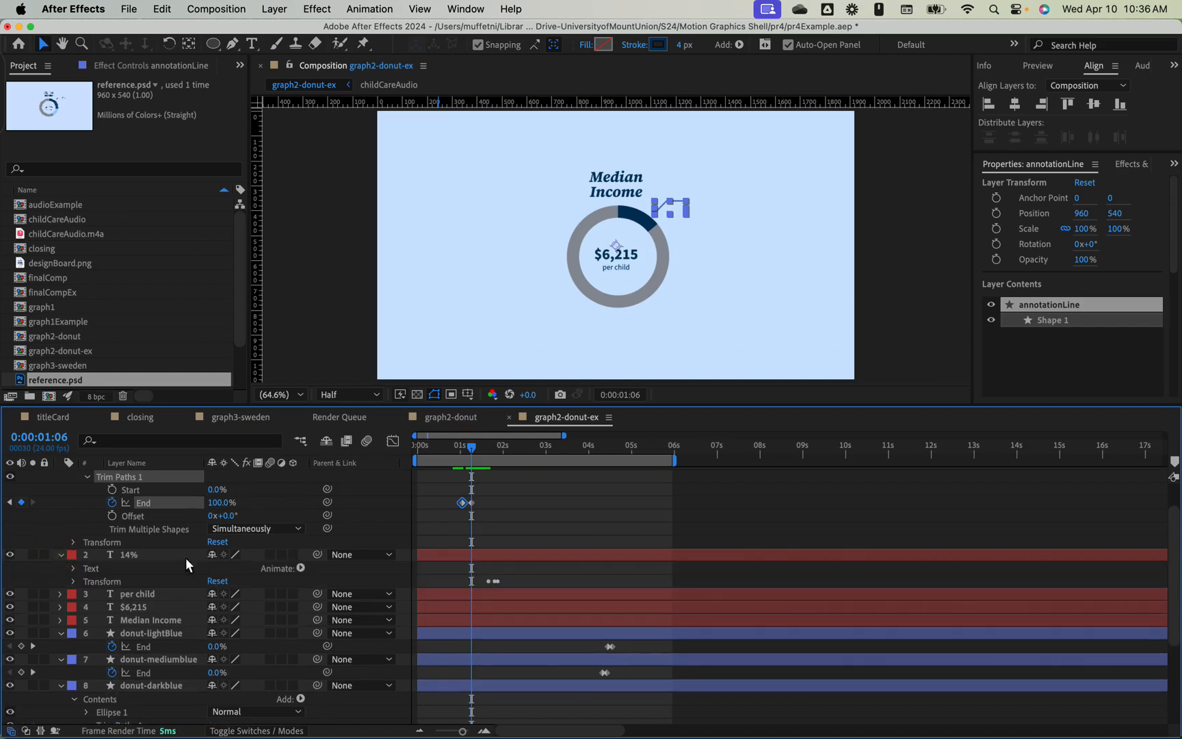
{"action": "left_click", "coordinate": [73, 580]}
{"action": "left_click_drag", "start_coordinate": [462, 594], "coordinate": [483, 622]}
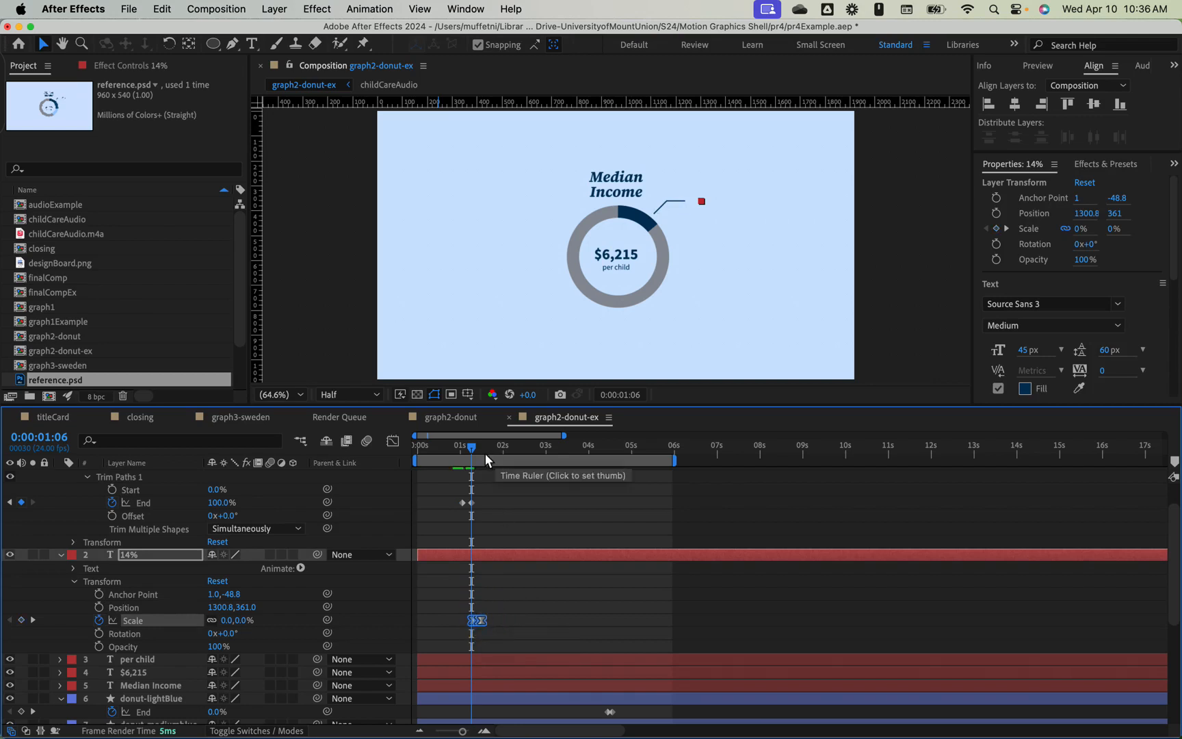
{"action": "left_click_drag", "start_coordinate": [468, 447], "coordinate": [366, 448]}
{"action": "key", "text": "space"}
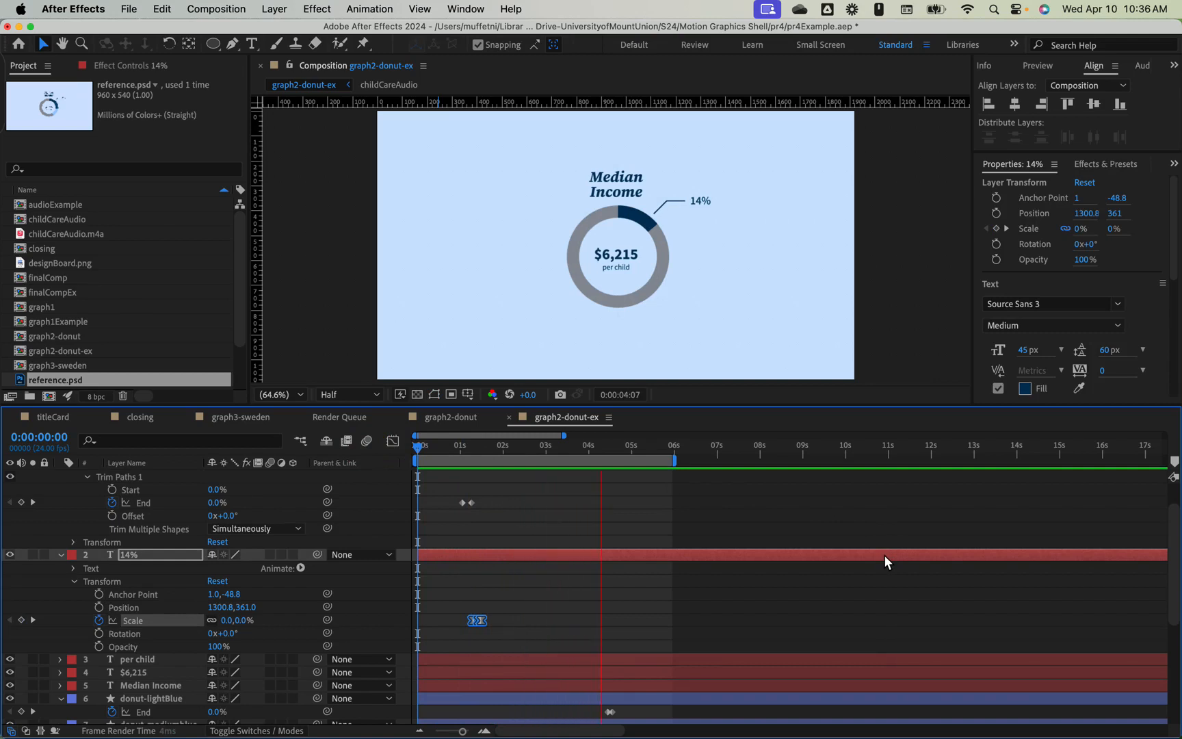
{"action": "key", "text": "space"}
- Stretch the donut-lightBlue and donut-mediumblue End keyframes together in the Graph Editor to finish at about 5.6 seconds
{"action": "scroll", "coordinate": [723, 621], "scroll_direction": "down", "scroll_amount": 3}
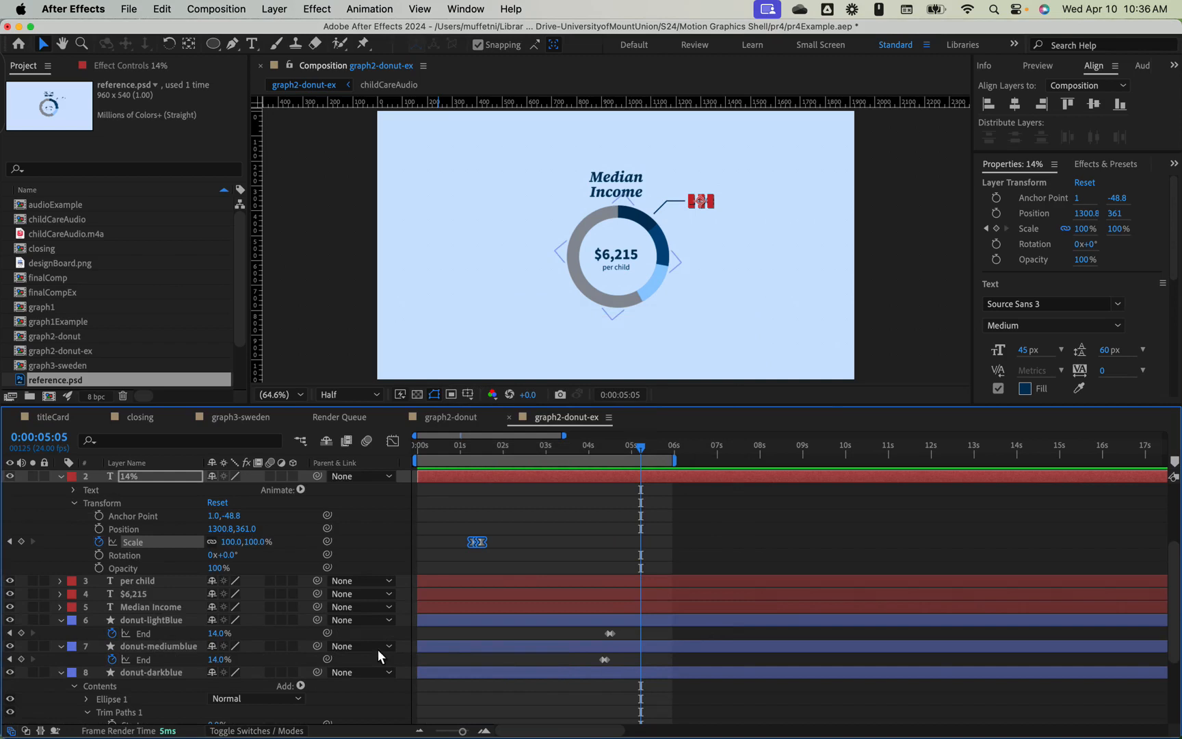
{"action": "left_click", "coordinate": [146, 636]}
{"action": "left_click", "coordinate": [153, 658], "text": "shift"}
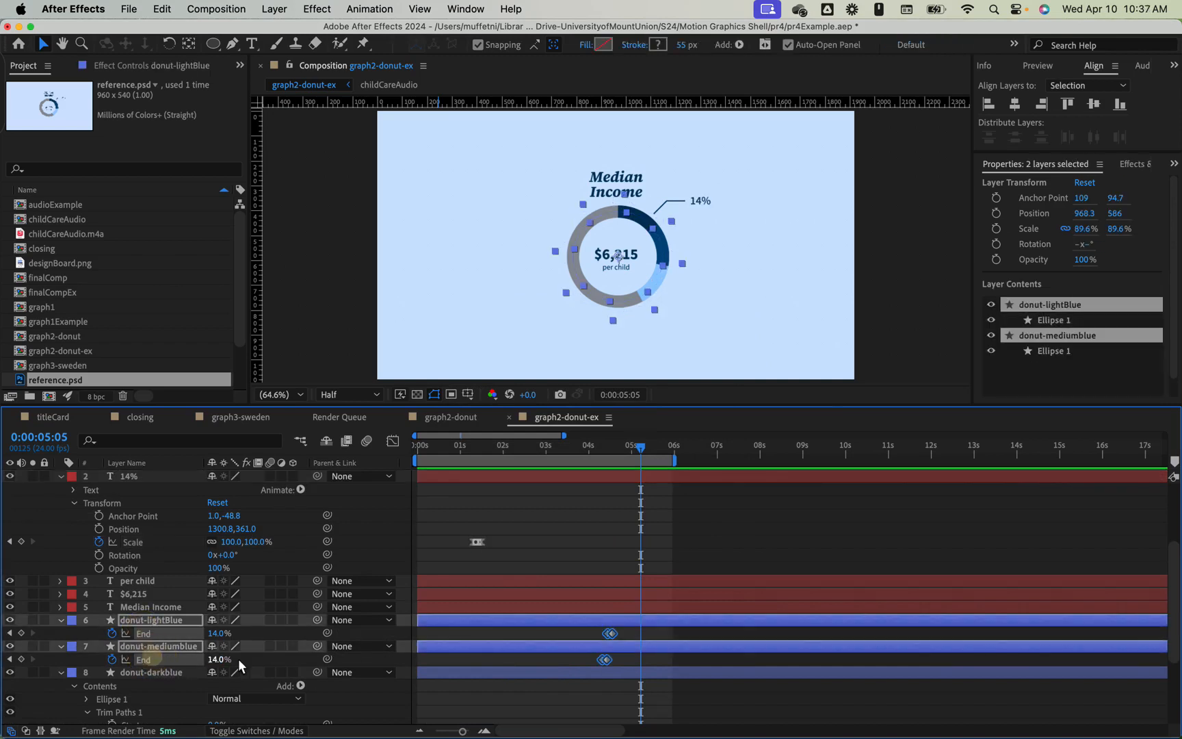
{"action": "left_click", "coordinate": [392, 442]}
{"action": "left_click_drag", "start_coordinate": [604, 696], "coordinate": [644, 472]}
{"action": "left_click_drag", "start_coordinate": [637, 586], "coordinate": [656, 588]}
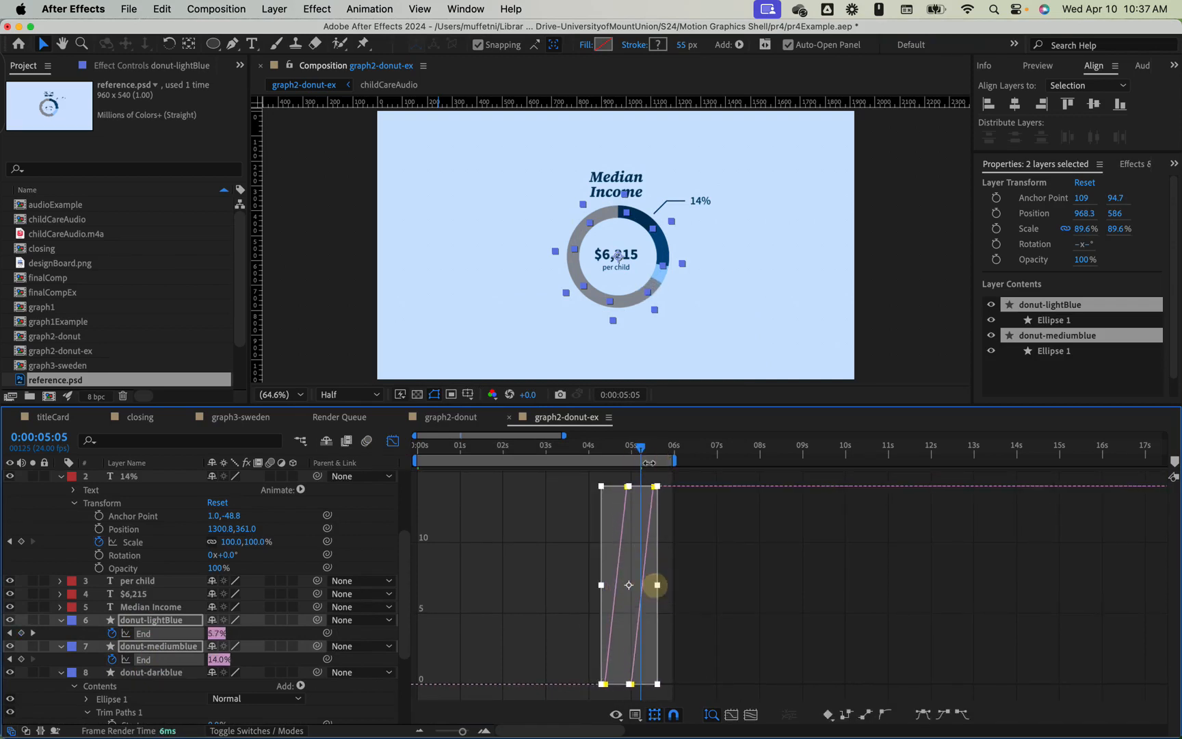
- Preview the animation and compress the donut-lightBlue and donut-mediumblue End curves to finish at about 5.2 seconds
{"action": "left_click_drag", "start_coordinate": [642, 450], "coordinate": [318, 452]}
{"action": "key", "text": "space"}
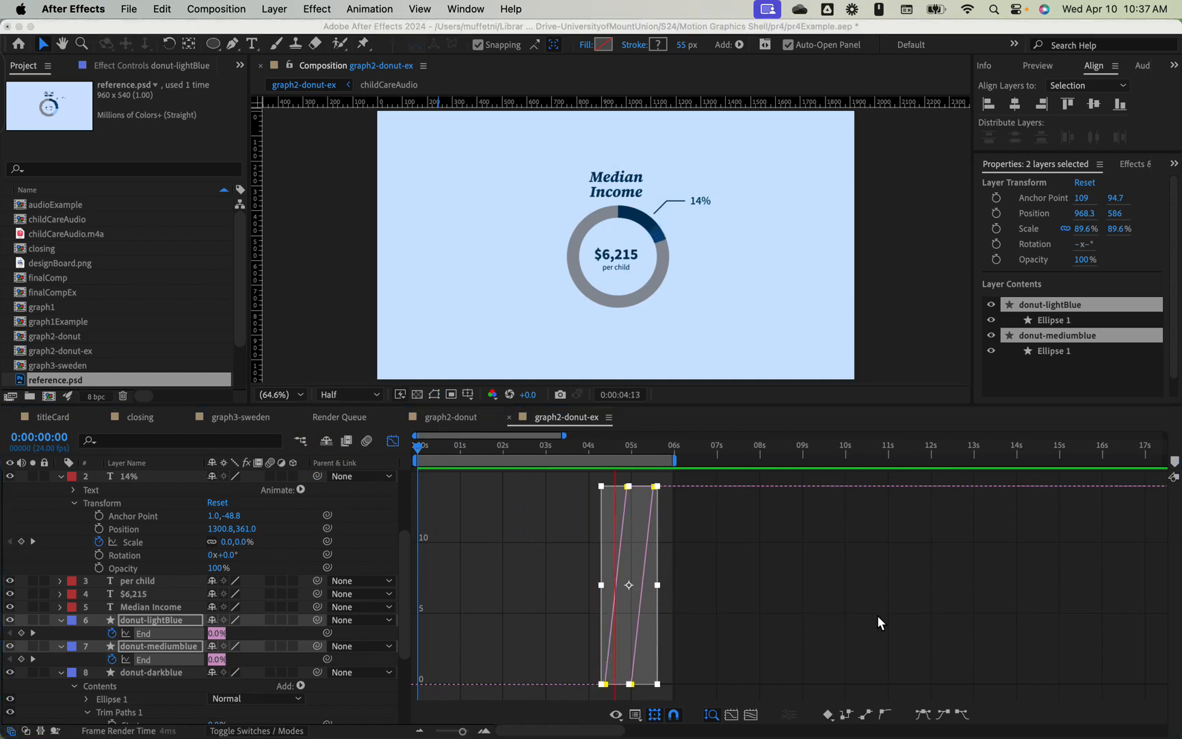
{"action": "left_click", "coordinate": [886, 416]}
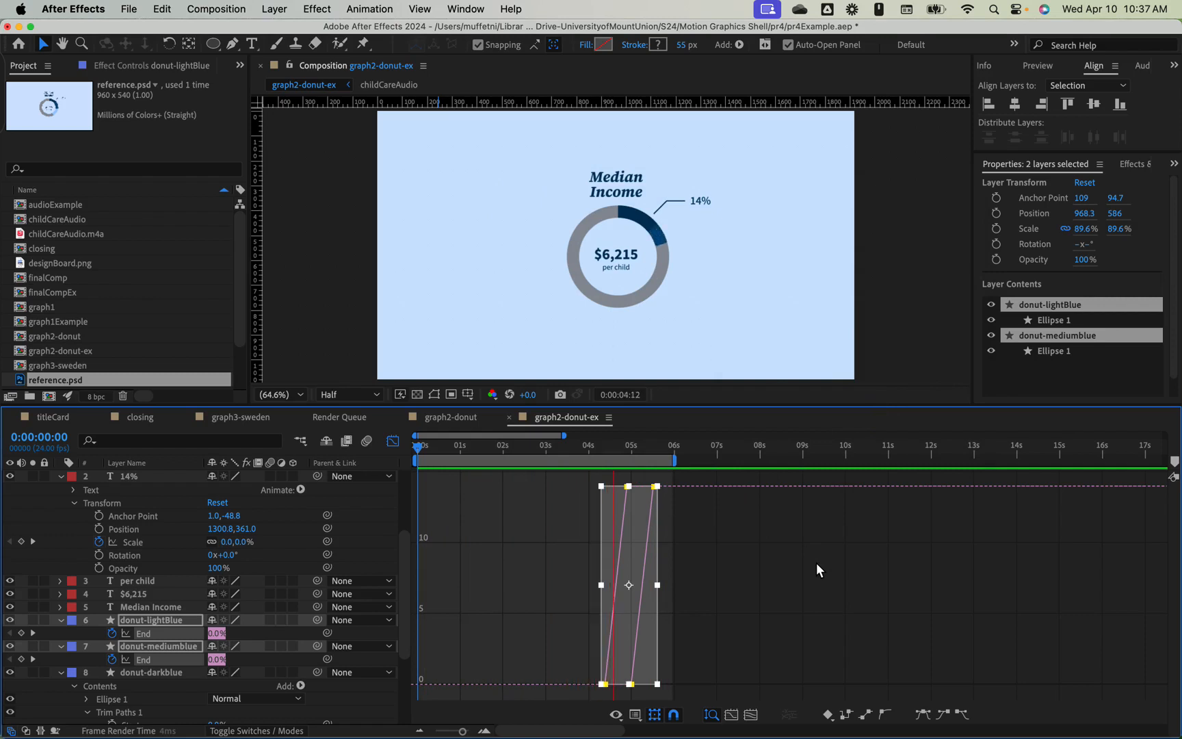
{"action": "key", "text": "space"}
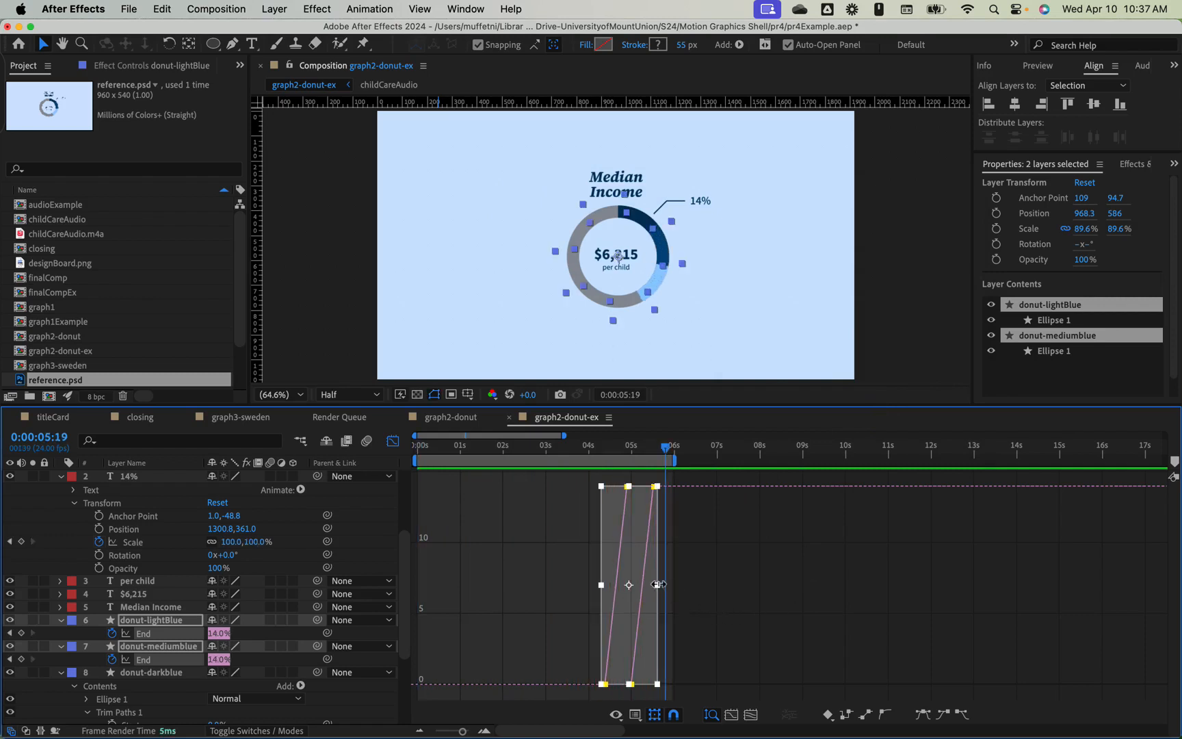
{"action": "left_click_drag", "start_coordinate": [658, 585], "coordinate": [641, 585]}
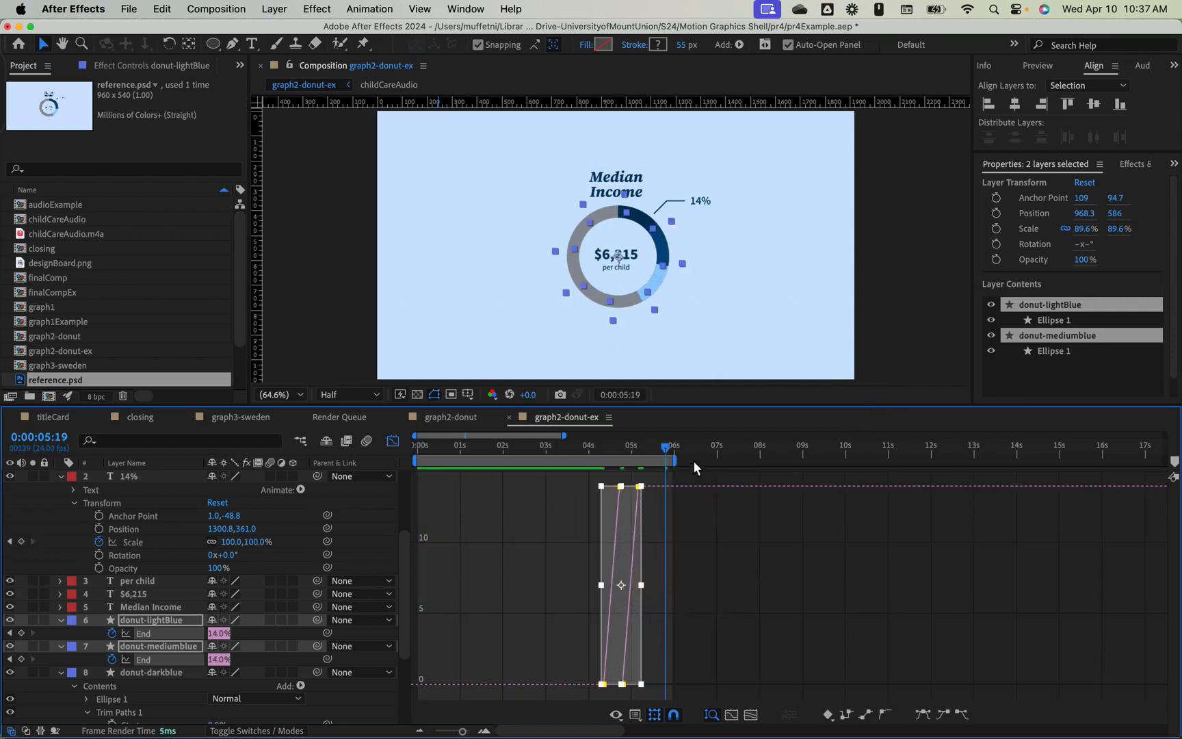
- Preview the animation from the start and from 0:00:03:21 with the childCareAudio layer unmuted, and mute the layer again
{"action": "left_click_drag", "start_coordinate": [663, 447], "coordinate": [405, 471]}
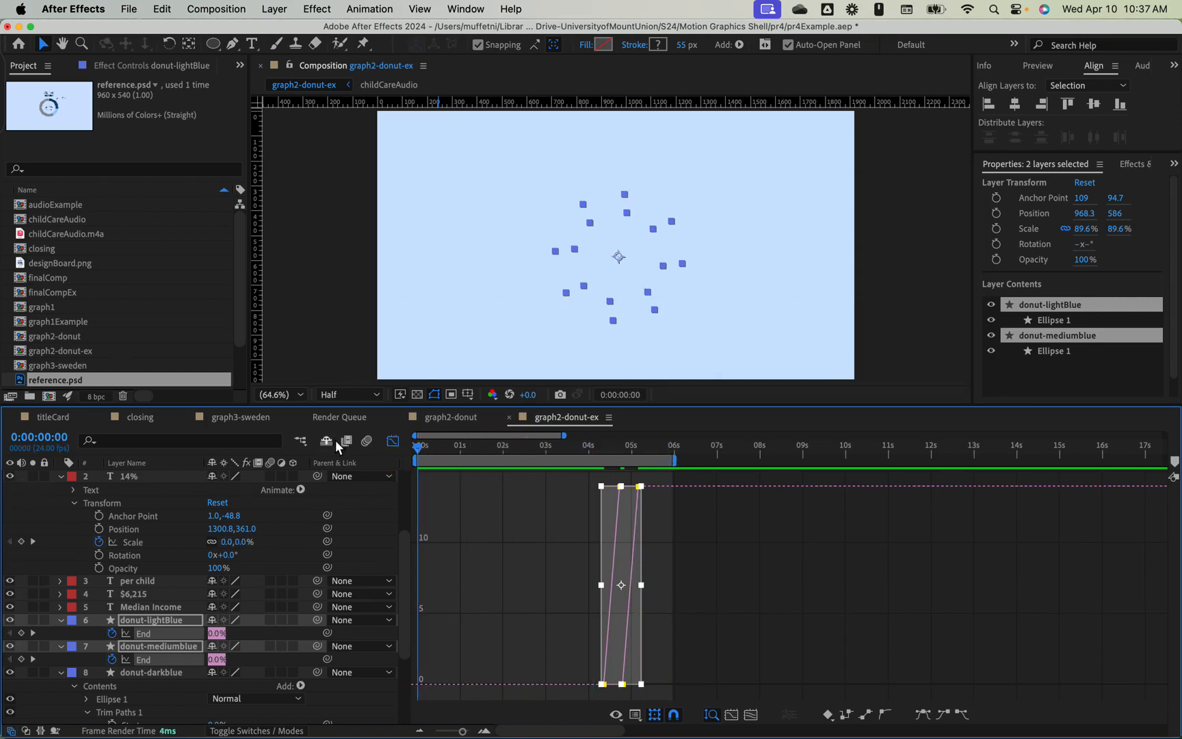
{"action": "scroll", "coordinate": [234, 552], "scroll_direction": "down", "scroll_amount": 5}
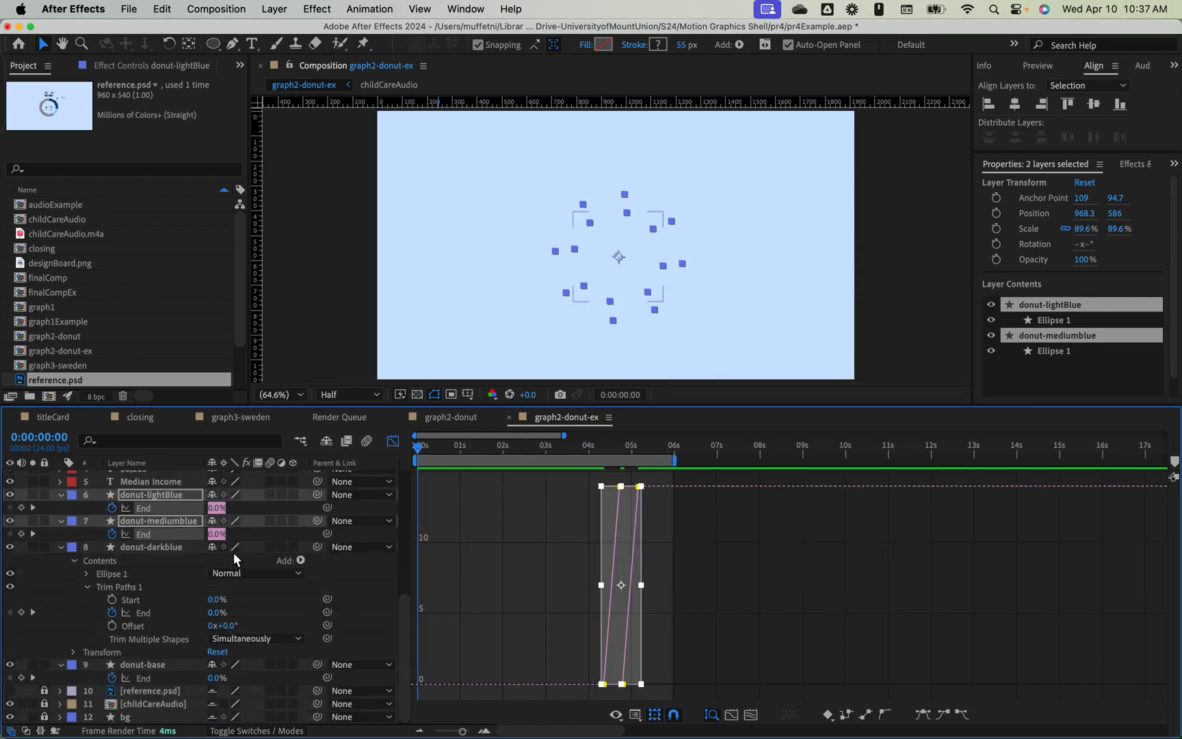
{"action": "left_click", "coordinate": [21, 703]}
{"action": "key", "text": "space"}
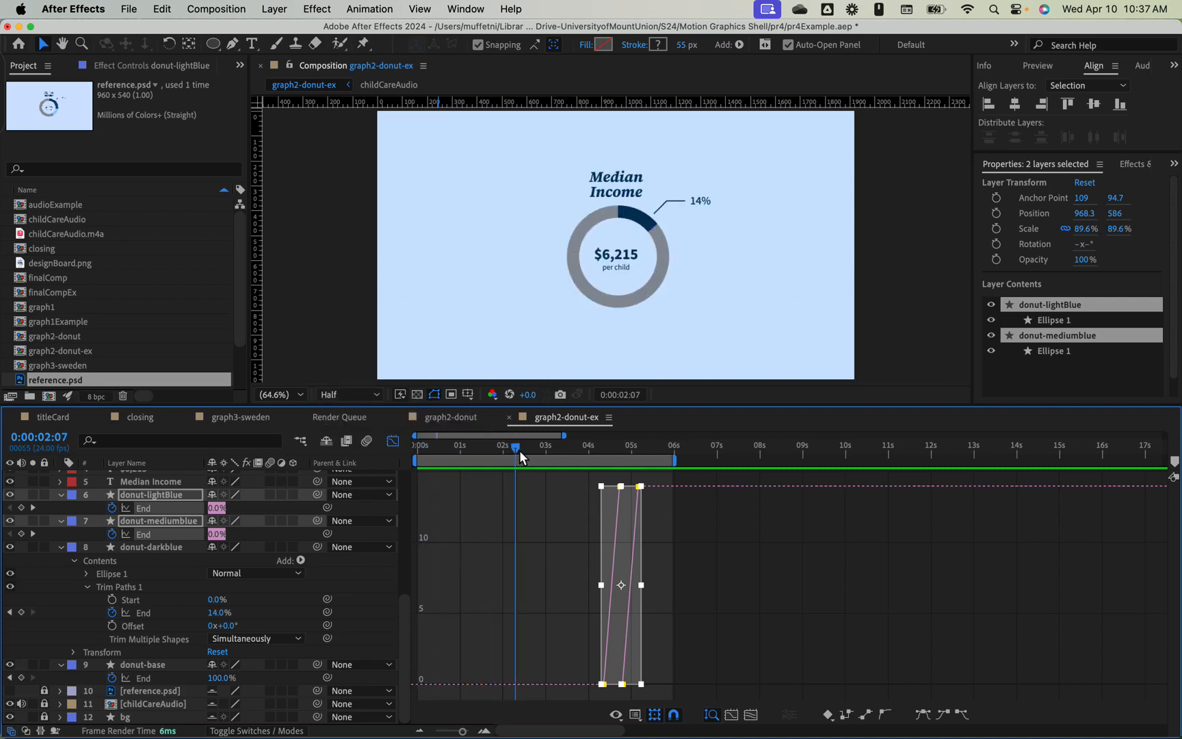
{"action": "left_click", "coordinate": [583, 451]}
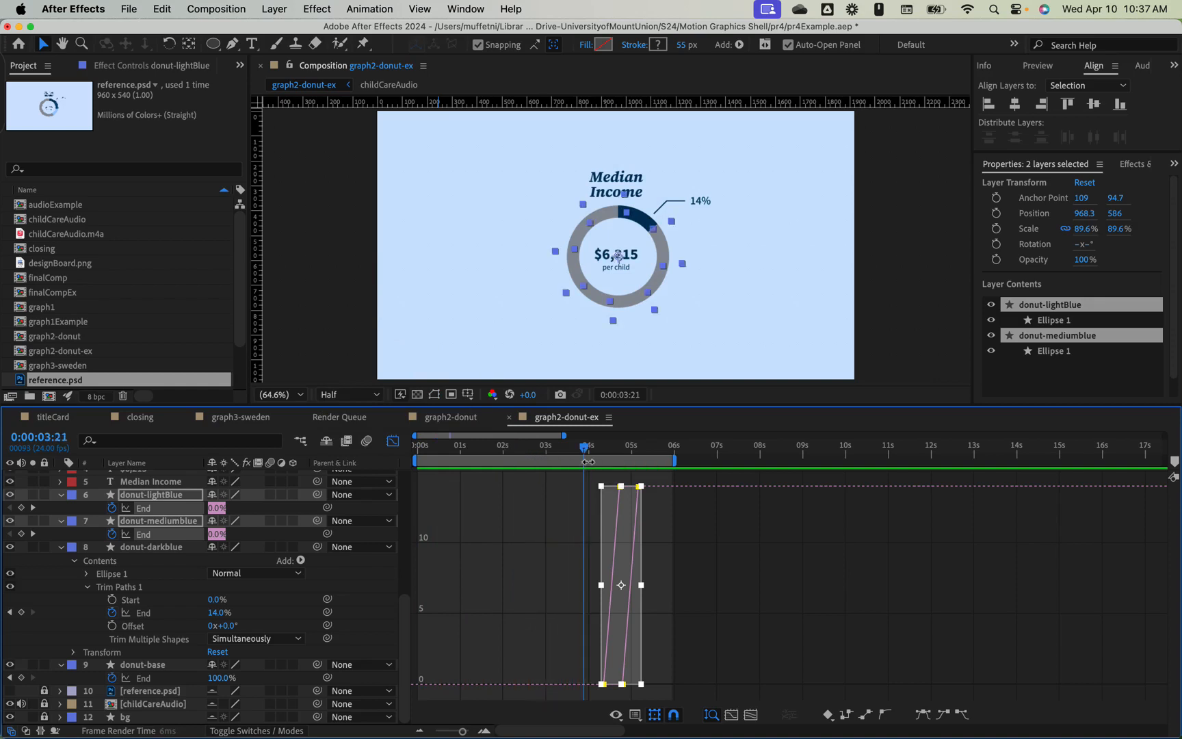
{"action": "left_click", "coordinate": [15, 698]}
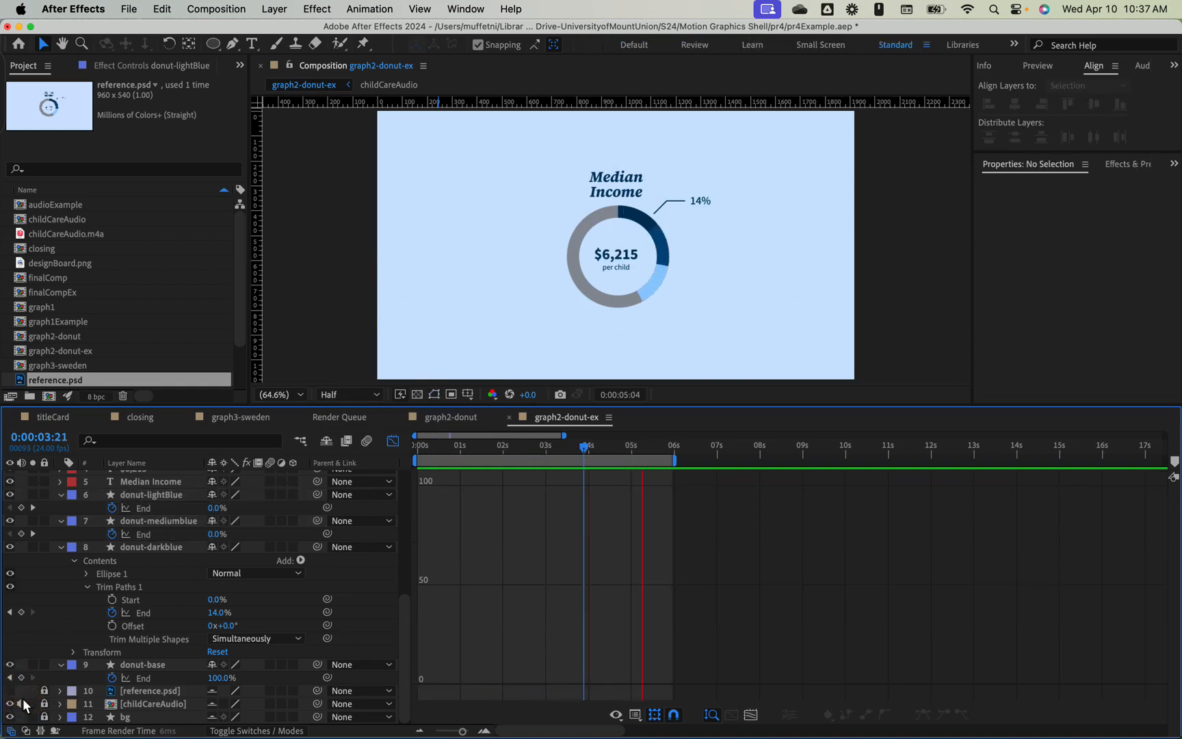
{"action": "left_click", "coordinate": [20, 701]}
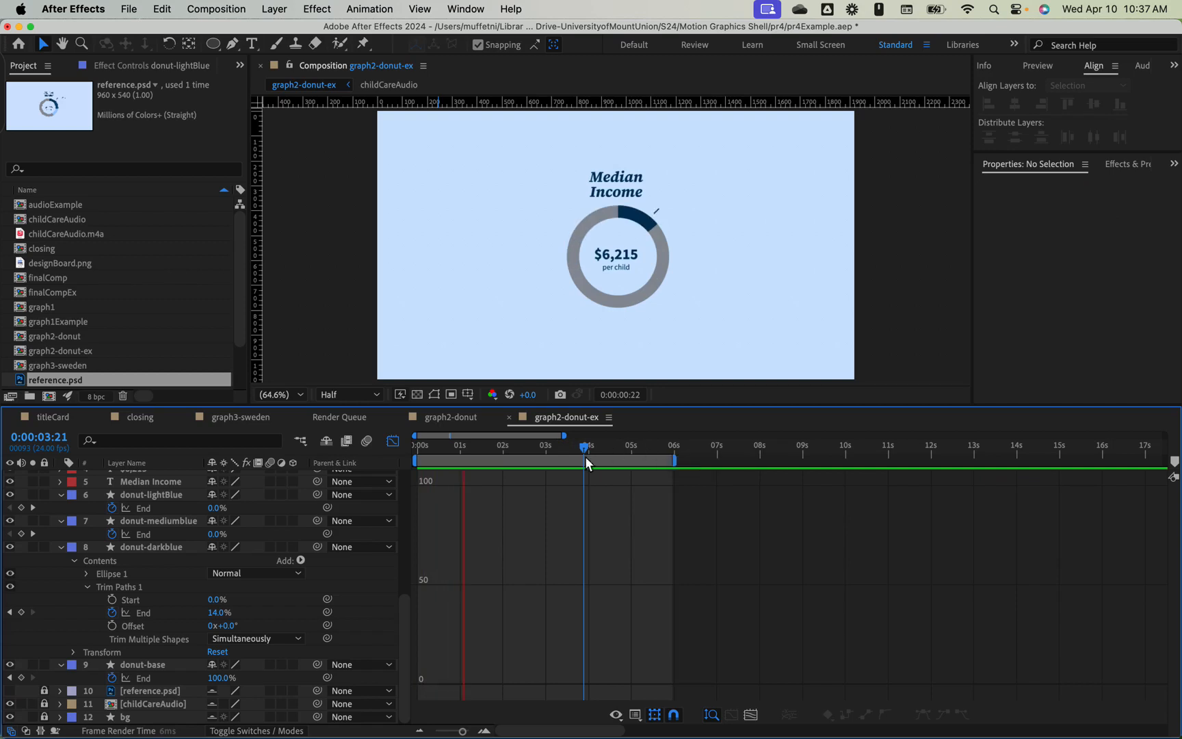
- Close the Graph Editor and preview the animation from the start
{"action": "key", "text": "space"}
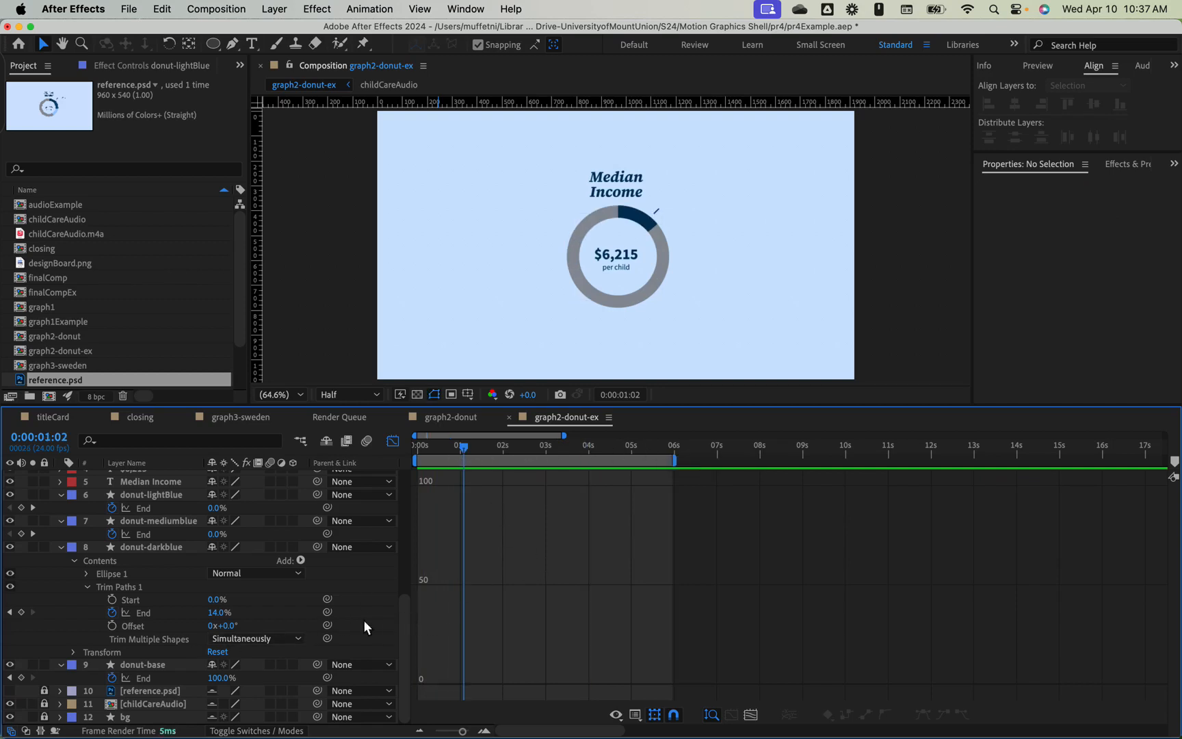
{"action": "left_click", "coordinate": [392, 437]}
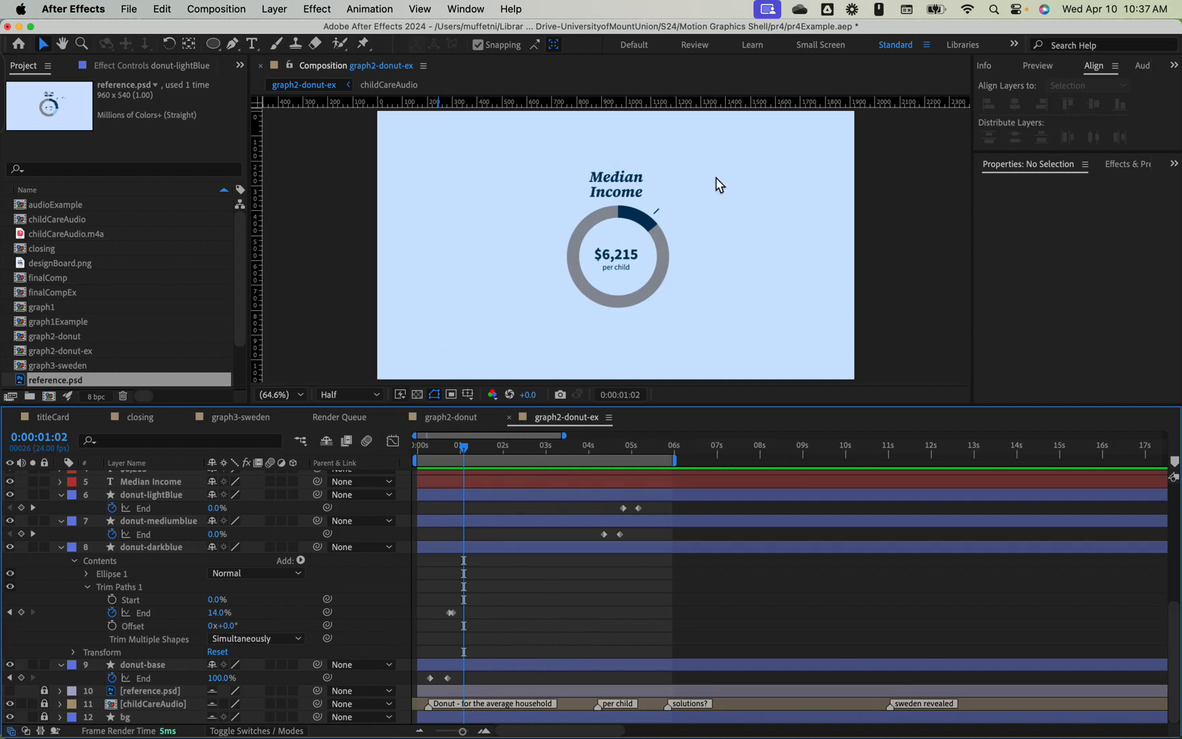
{"action": "left_click_drag", "start_coordinate": [465, 446], "coordinate": [410, 433]}
{"action": "key", "text": "space"}
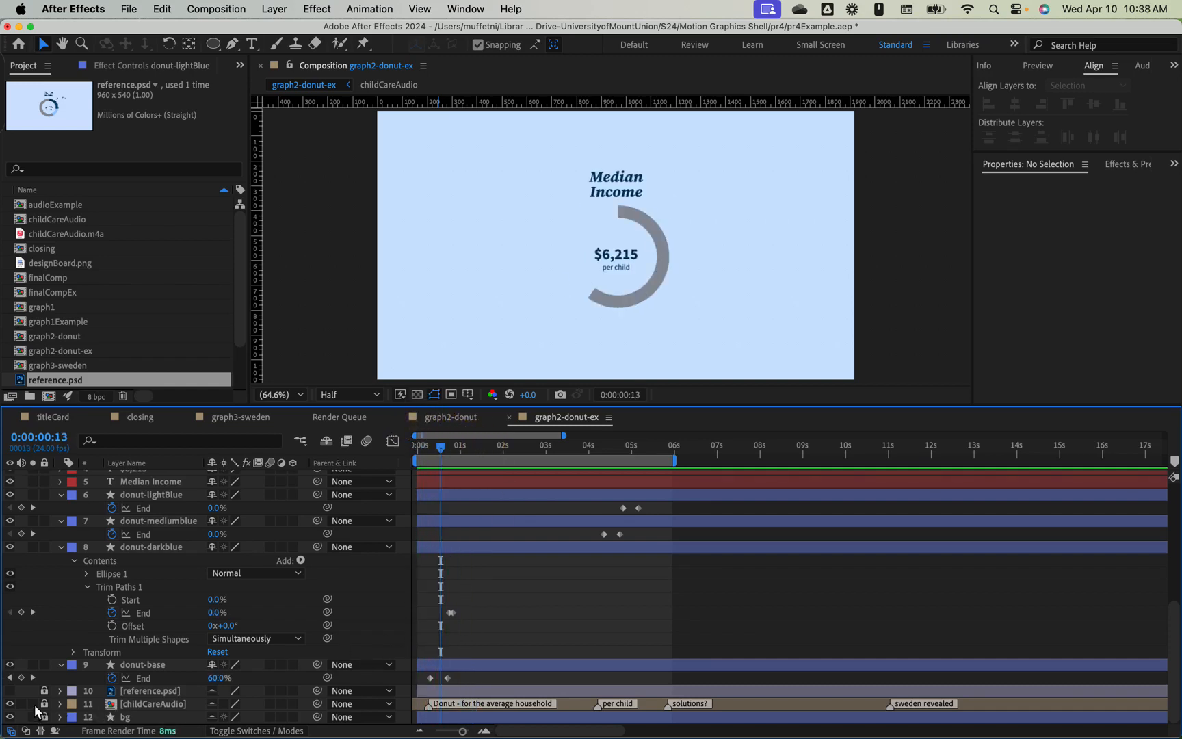
- Unmute and unlock the childCareAudio layer, and reveal its audio waveform in the timeline
{"action": "left_click", "coordinate": [23, 703]}
{"action": "left_click", "coordinate": [44, 703]}
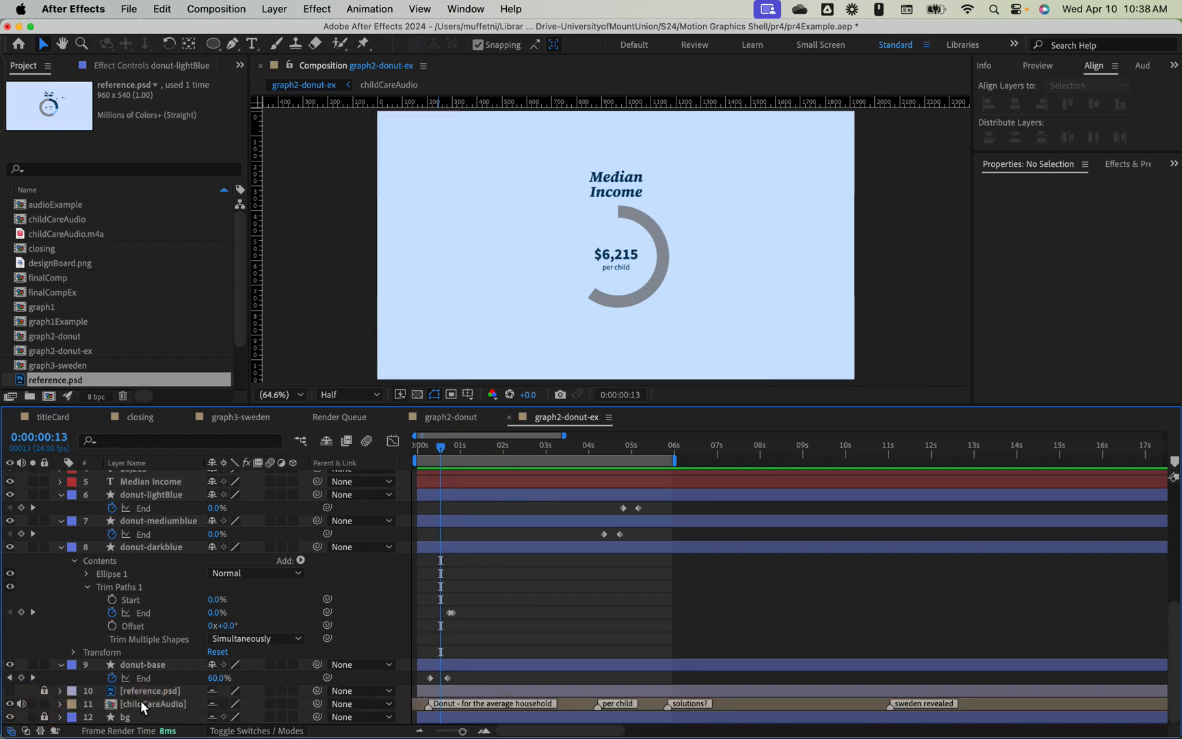
{"action": "left_click", "coordinate": [59, 703]}
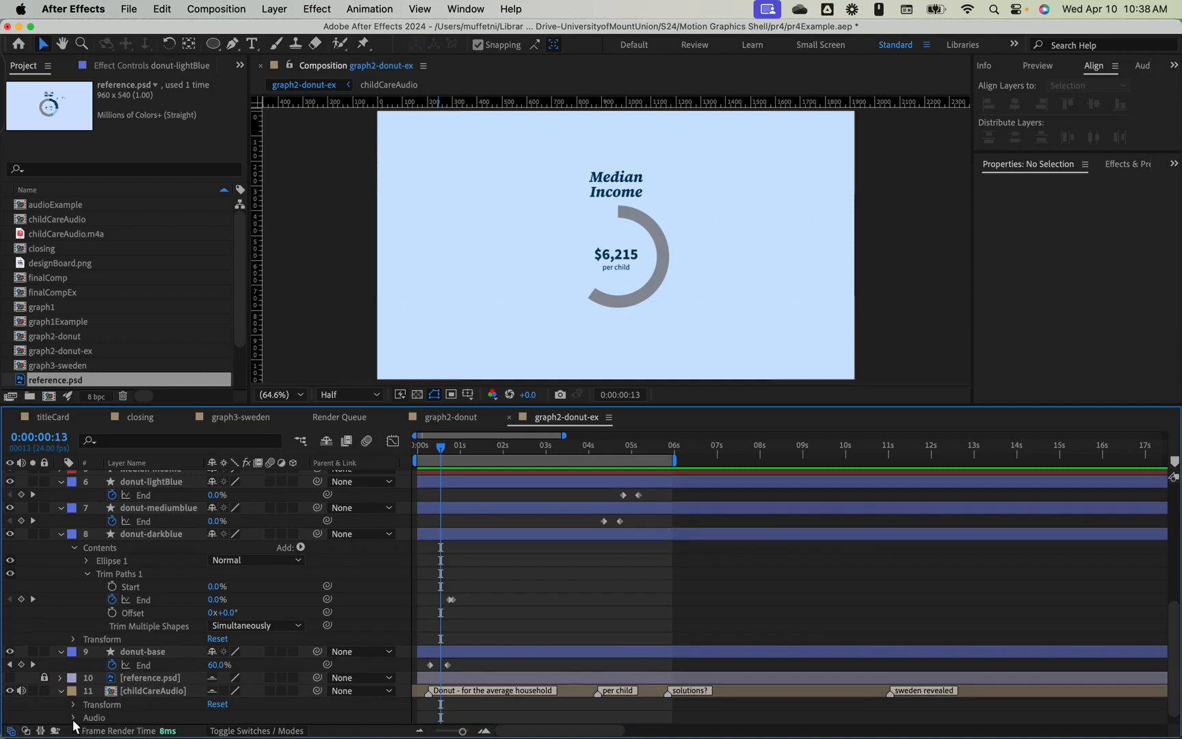
{"action": "left_click", "coordinate": [73, 716]}
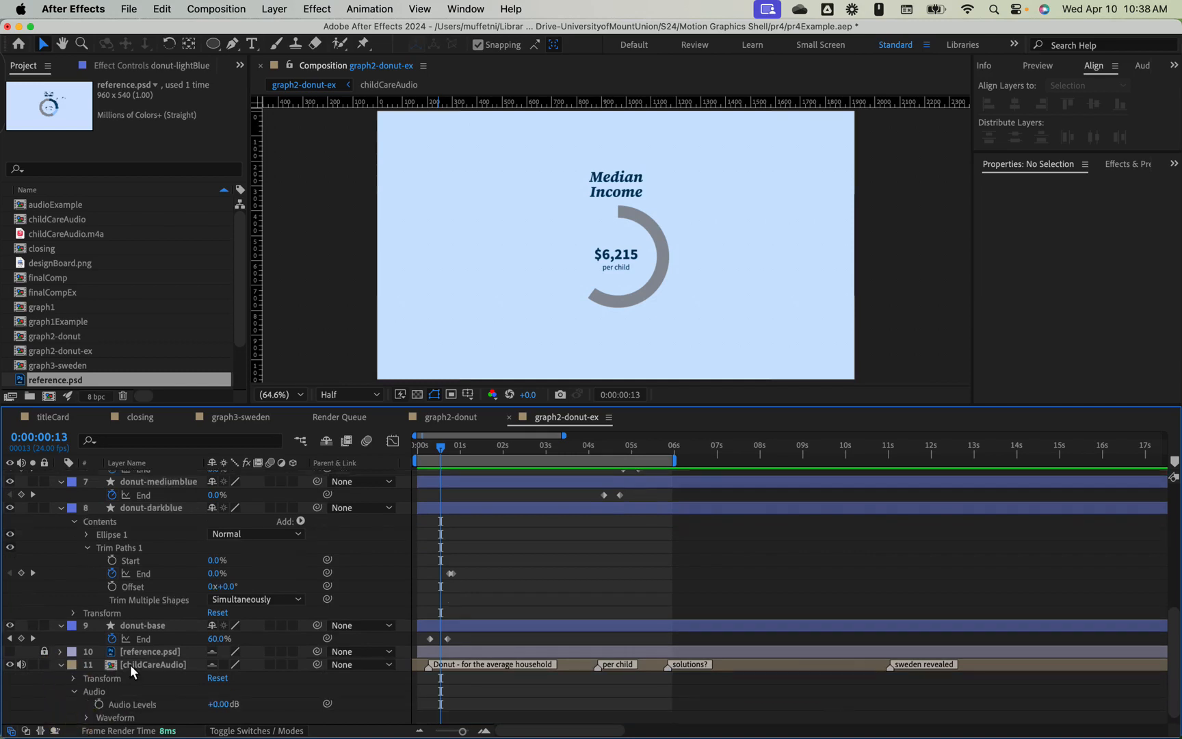
{"action": "left_click", "coordinate": [86, 717]}
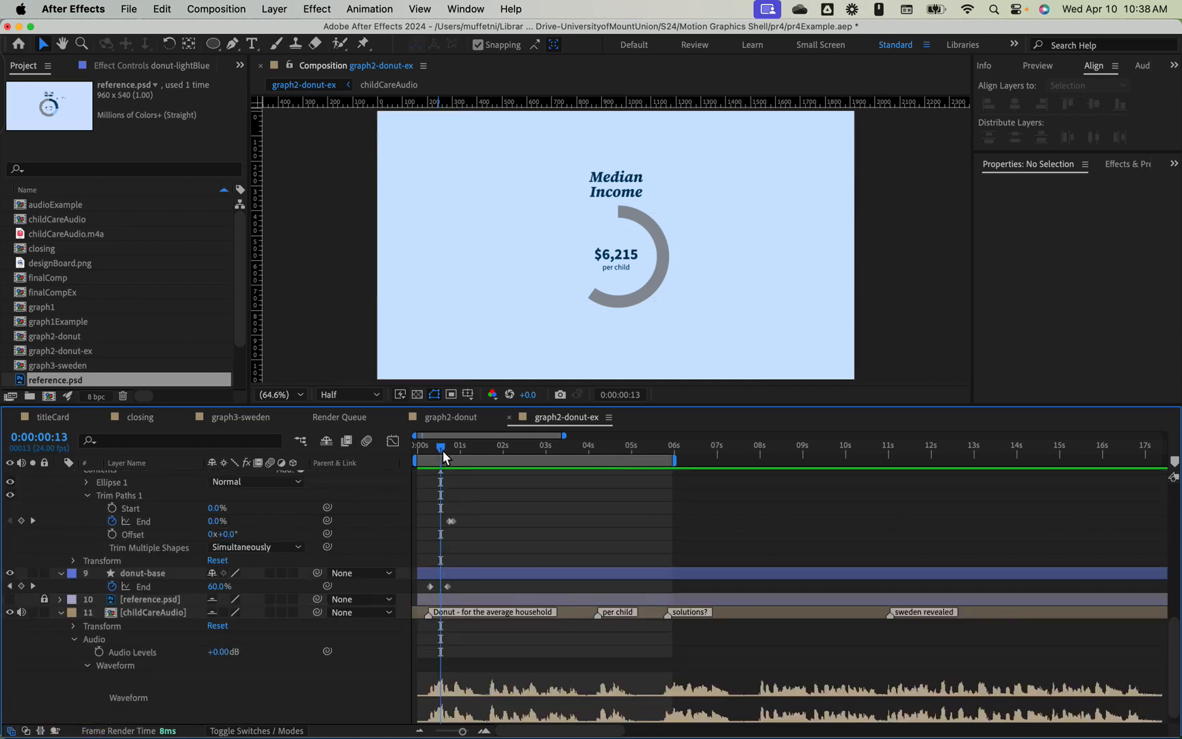
- Preview the animation with the narration from 0:00:00:04 to 0:00:02:00
{"action": "left_click_drag", "start_coordinate": [443, 449], "coordinate": [424, 446]}
{"action": "key", "text": "space"}
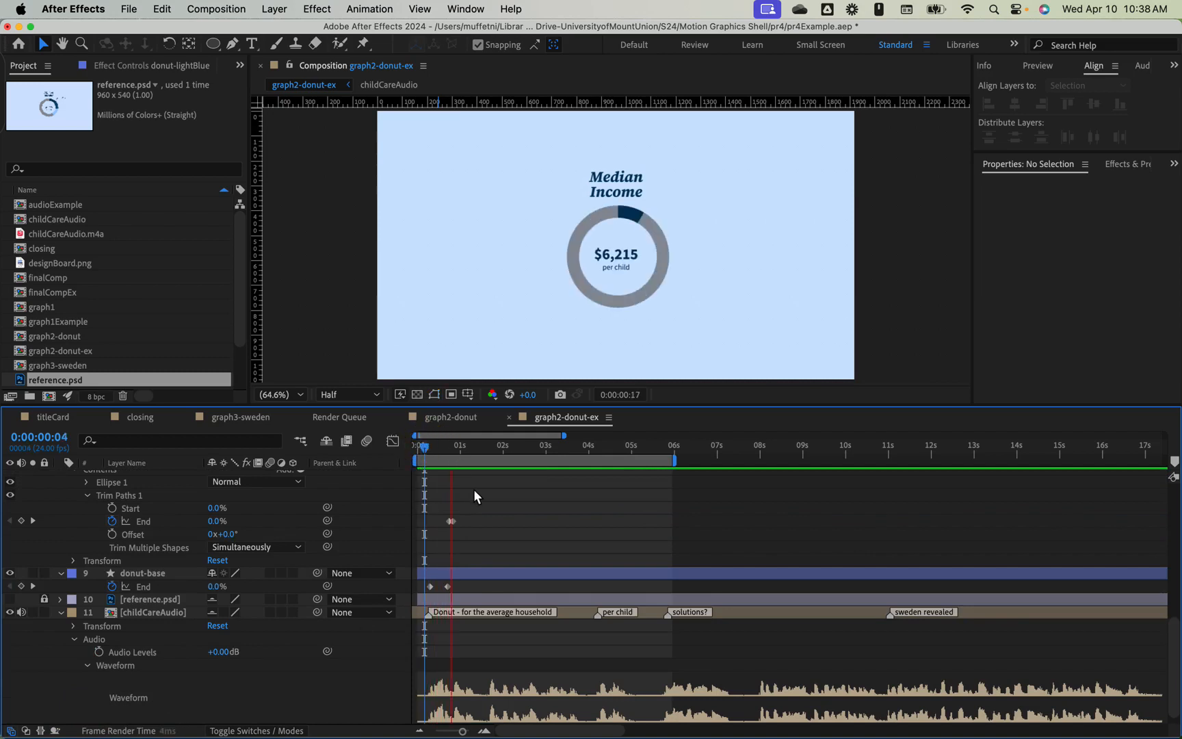
{"action": "key", "text": "space"}
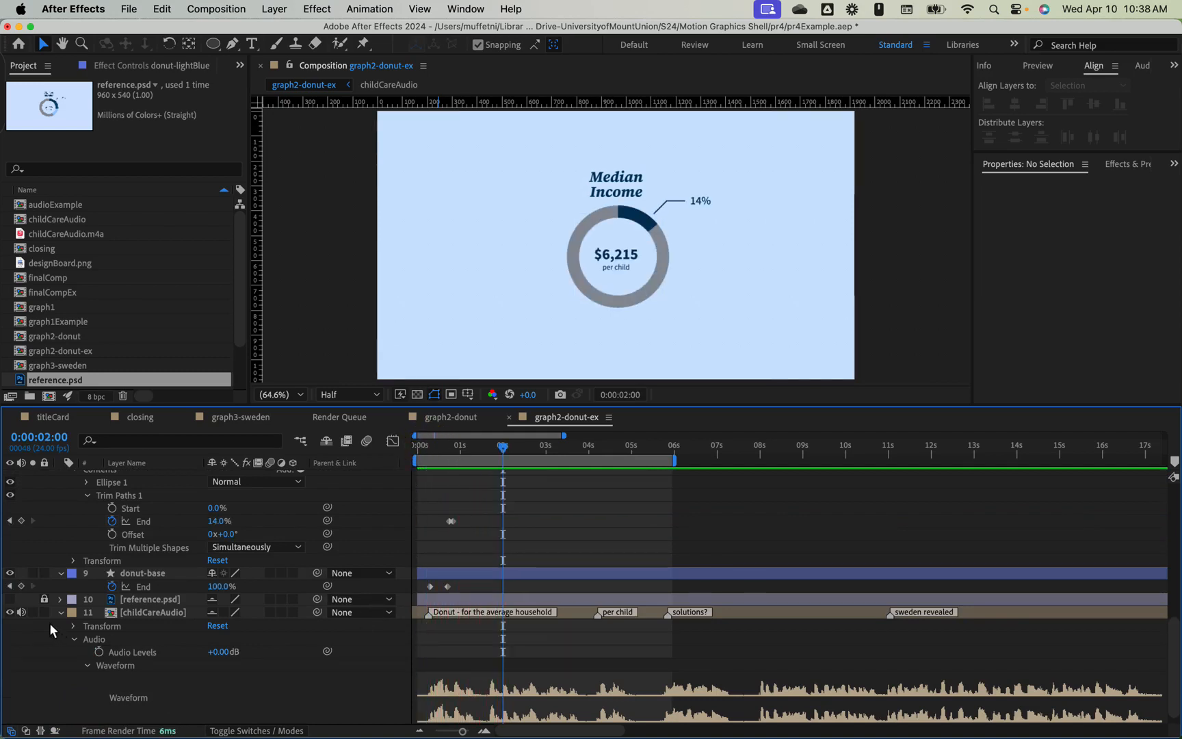
- Mute the childCareAudio layer, set the current time to 0:00:01:15, and turn the layer's sound back on to redraw its waveform
{"action": "left_click", "coordinate": [21, 612]}
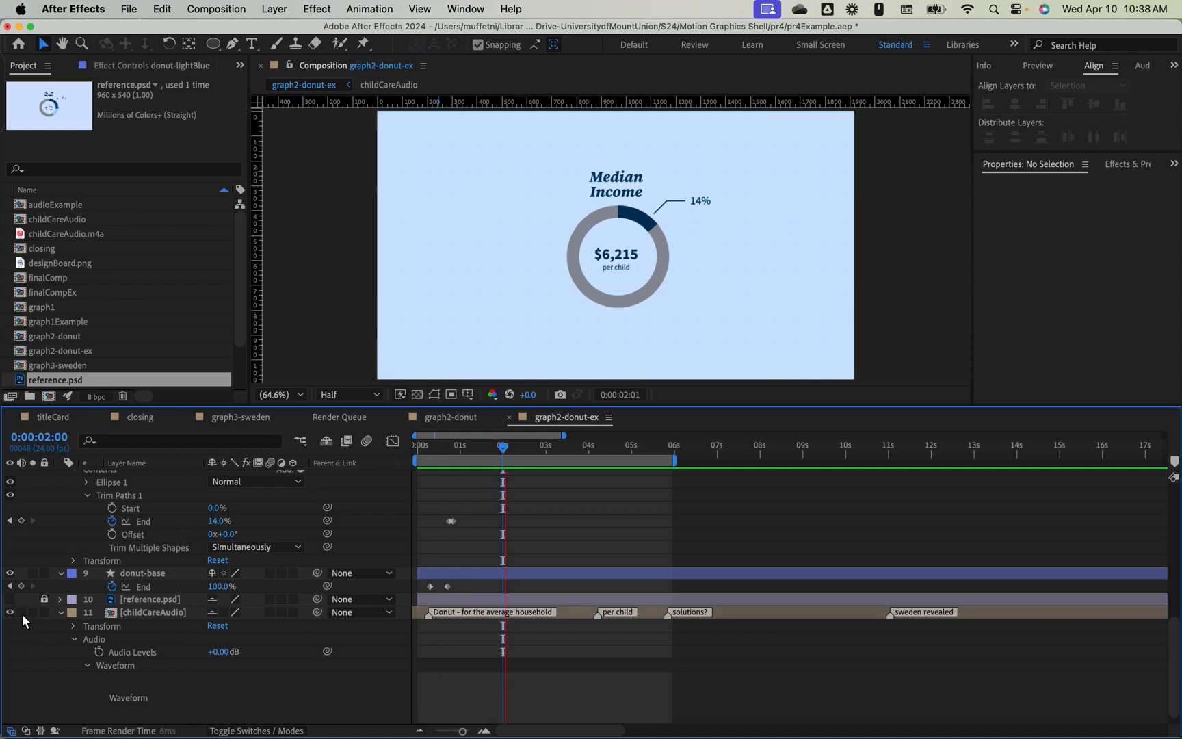
{"action": "left_click", "coordinate": [487, 448]}
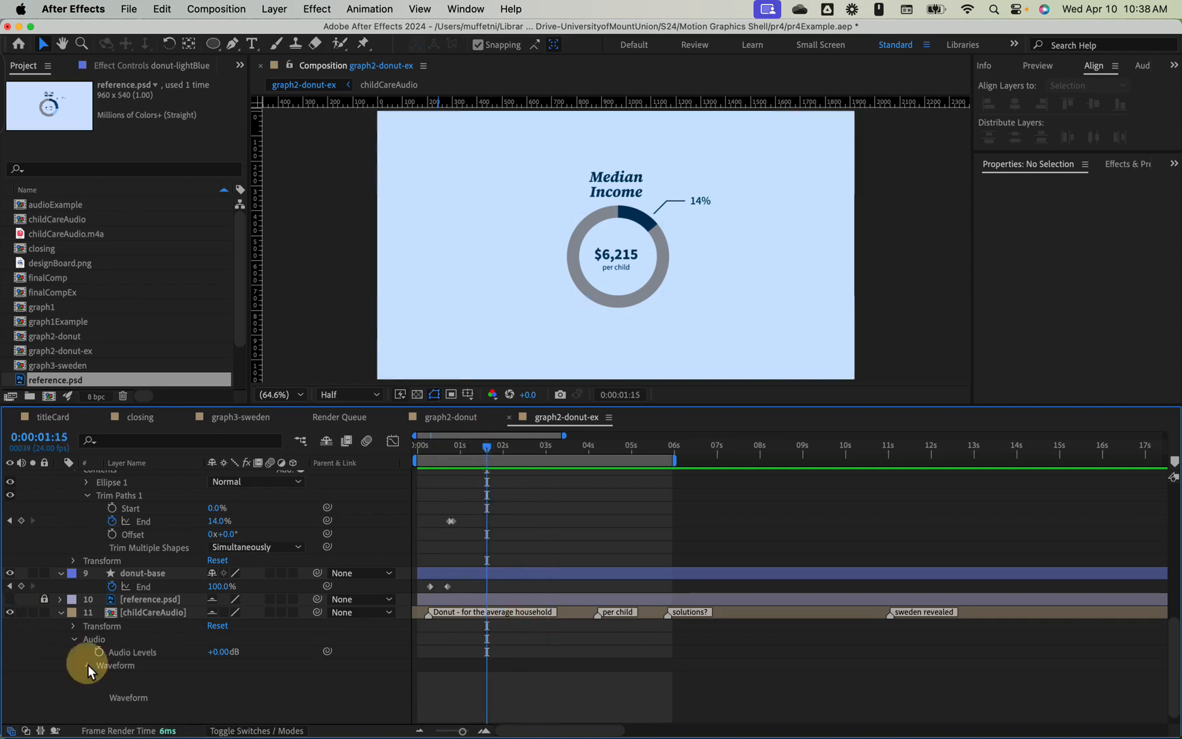
{"action": "left_click", "coordinate": [88, 664]}
{"action": "left_click", "coordinate": [88, 701]}
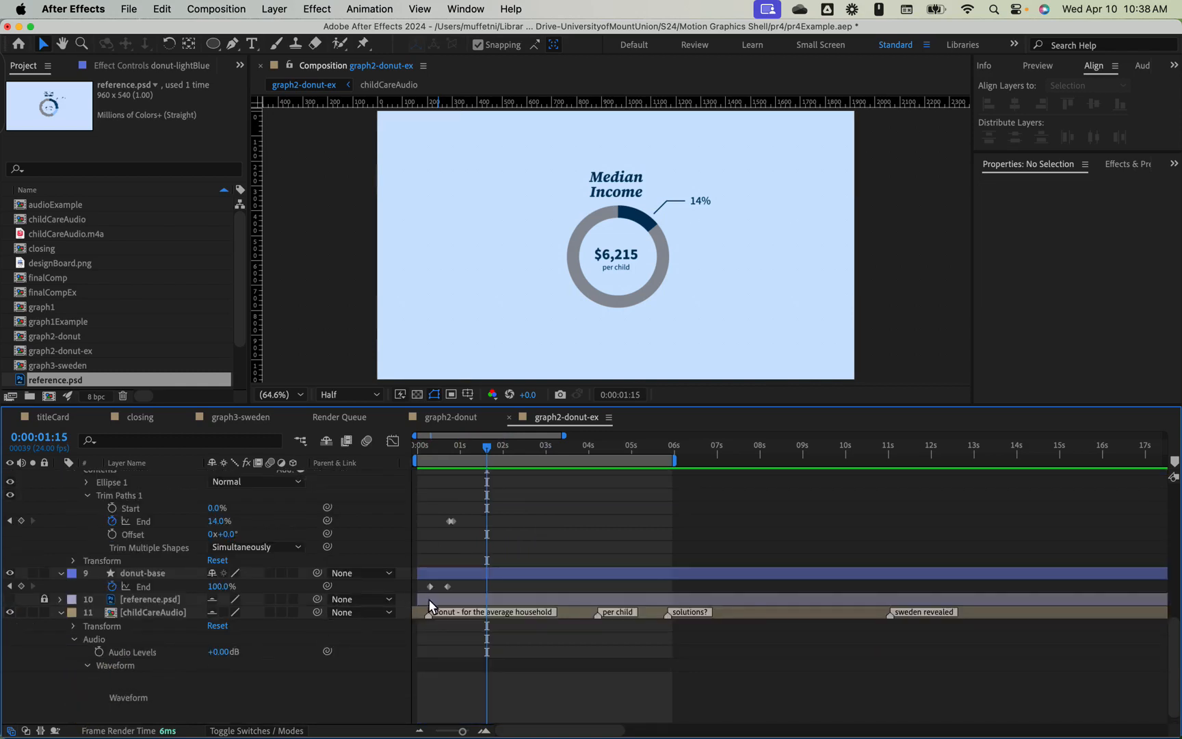
{"action": "left_click", "coordinate": [459, 602]}
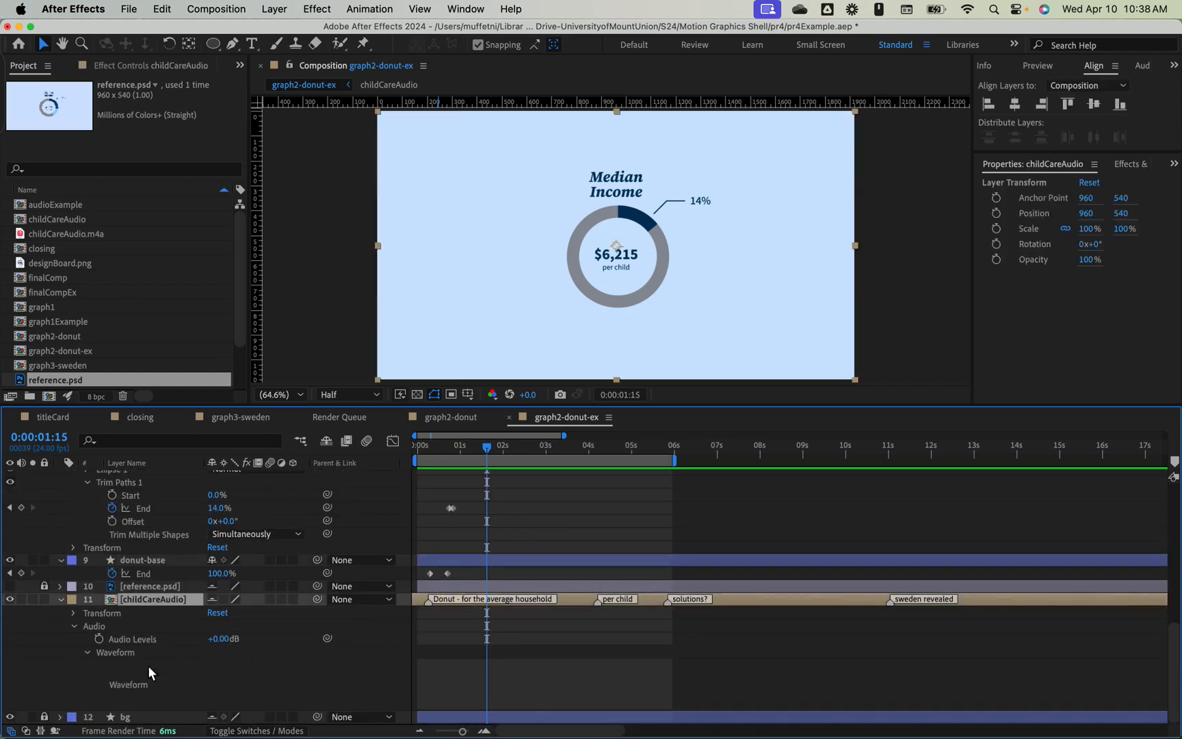
{"action": "left_click", "coordinate": [123, 684]}
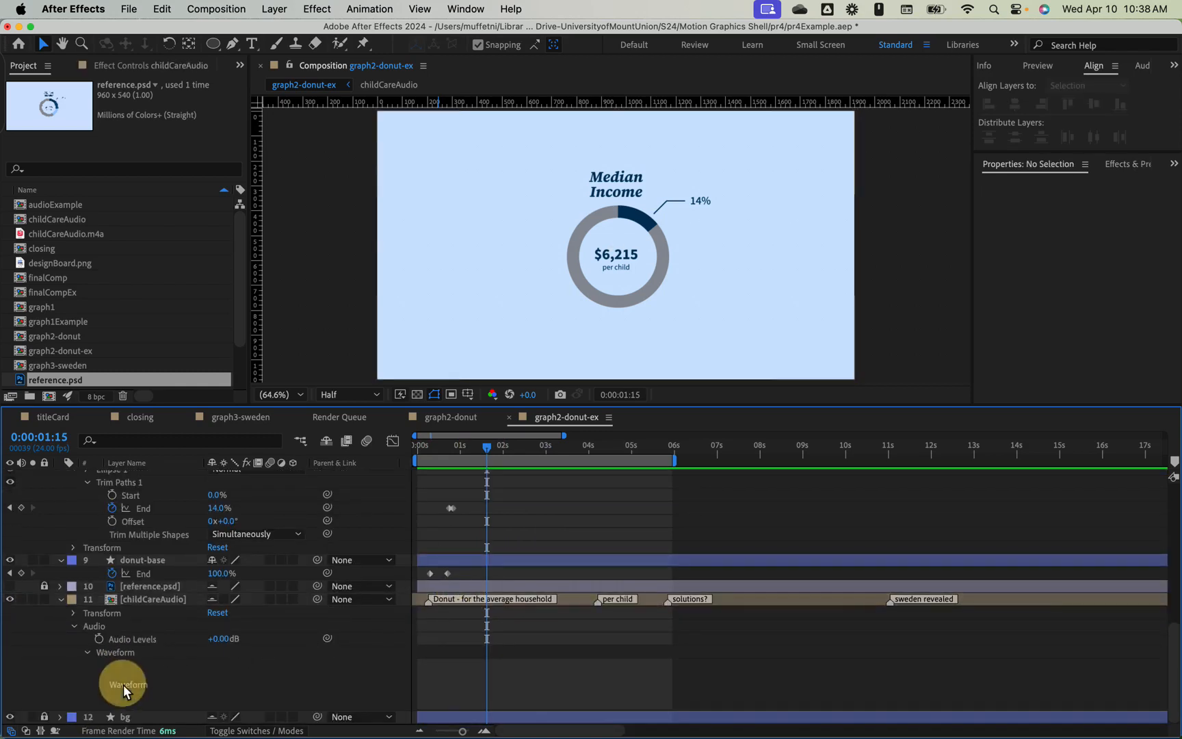
{"action": "left_click", "coordinate": [23, 599]}
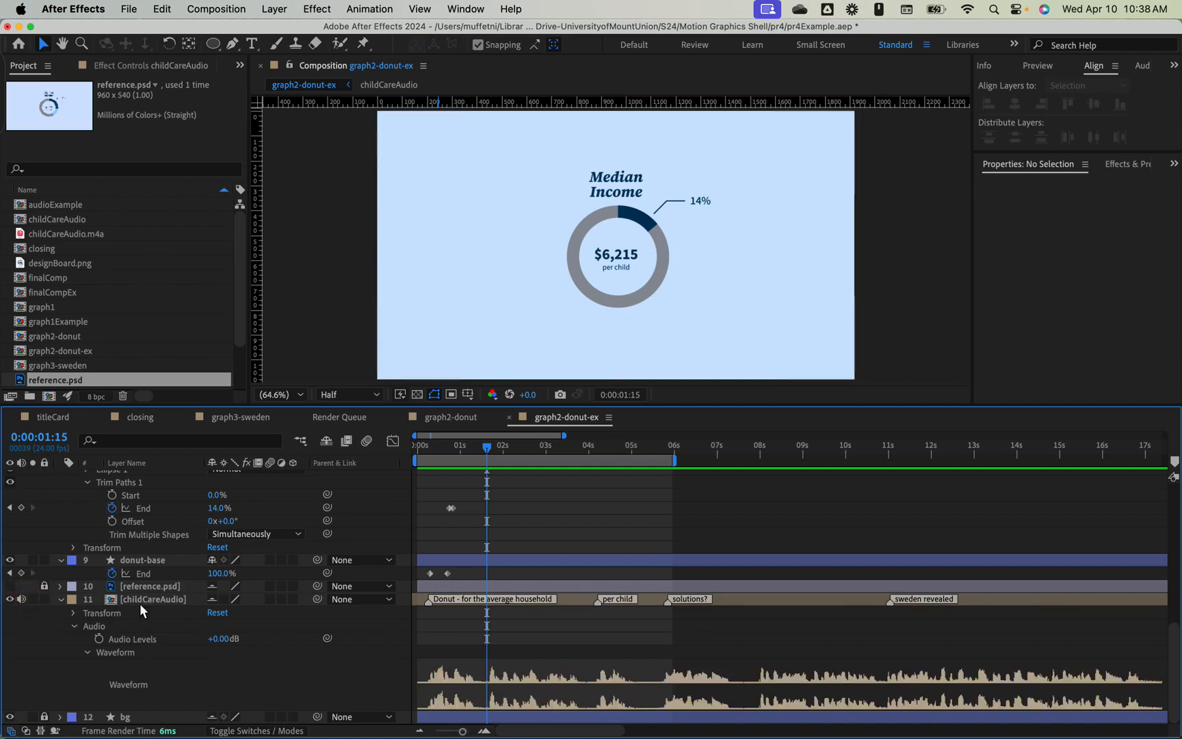
- Shift the annotationLine End and 14% Scale keyframes together to start at about 1.5 and 1.7 seconds, using 0:00:01:16 as the reference time
{"action": "left_click_drag", "start_coordinate": [485, 449], "coordinate": [490, 453]}
{"action": "scroll", "coordinate": [542, 535], "scroll_direction": "up", "scroll_amount": 5}
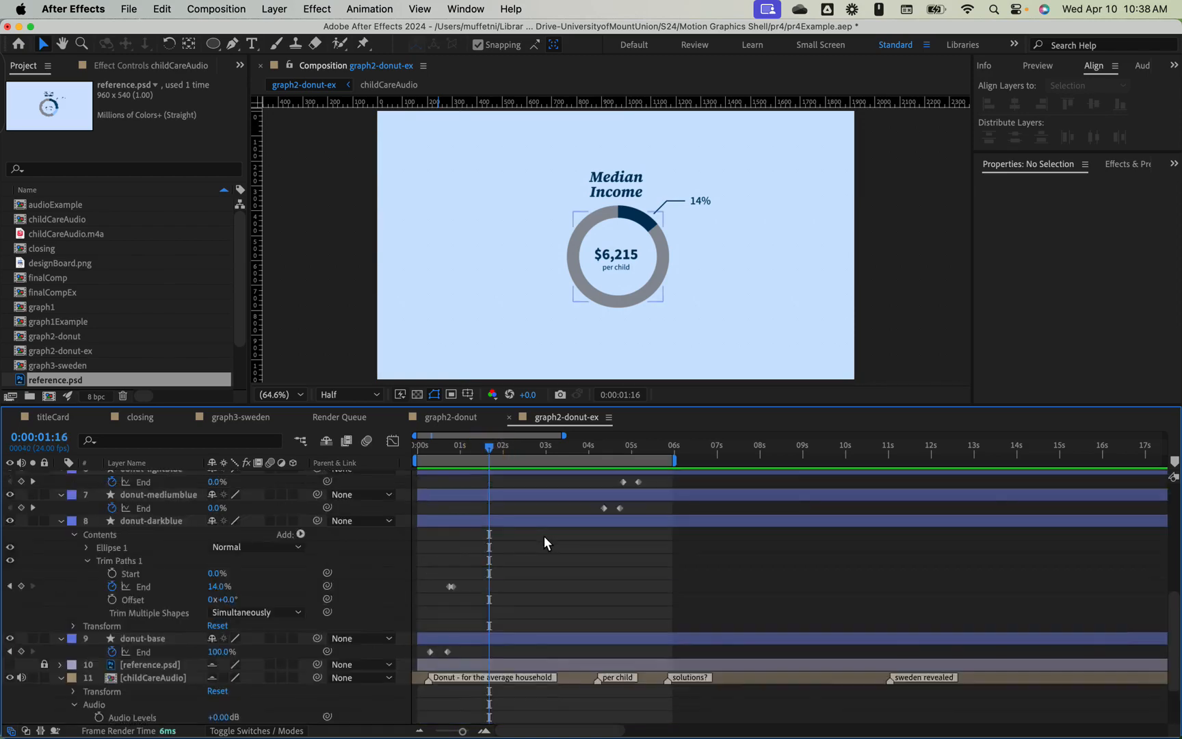
{"action": "scroll", "coordinate": [590, 624], "scroll_direction": "down", "scroll_amount": 3}
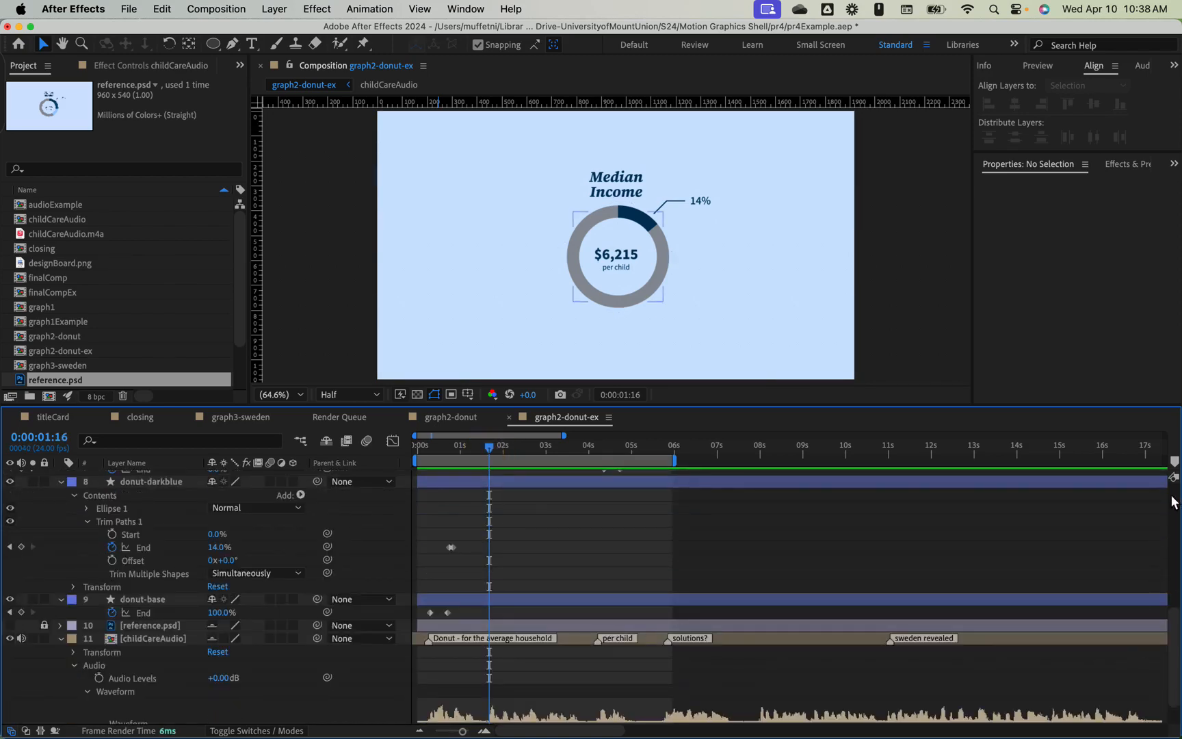
{"action": "scroll", "coordinate": [609, 586], "scroll_direction": "up", "scroll_amount": 3}
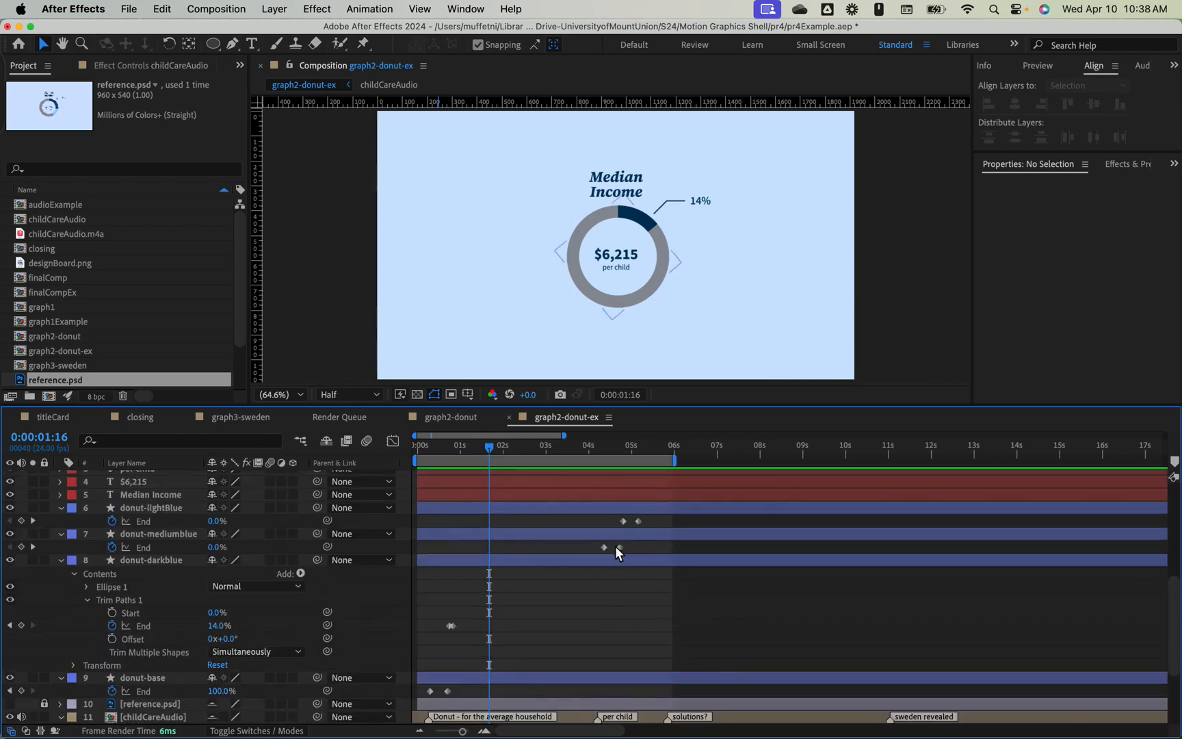
{"action": "scroll", "coordinate": [536, 628], "scroll_direction": "up", "scroll_amount": 7}
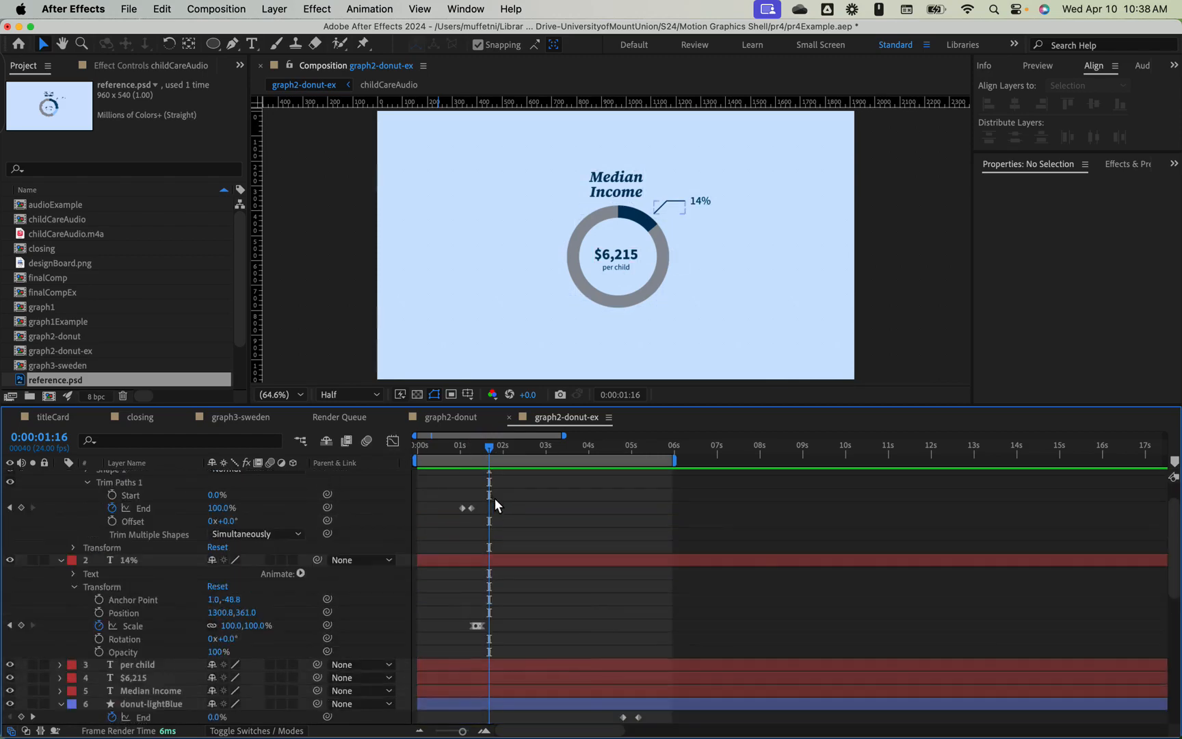
{"action": "scroll", "coordinate": [523, 515], "scroll_direction": "up", "scroll_amount": 2}
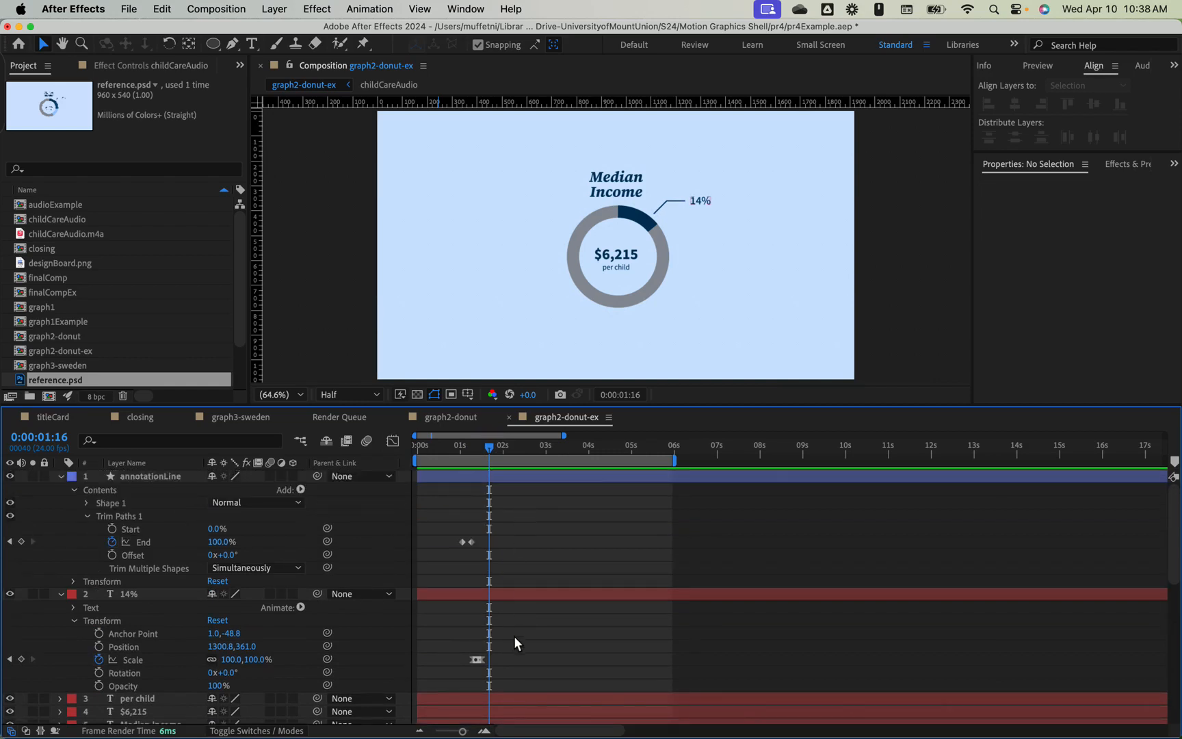
{"action": "mouse_move", "coordinate": [513, 664]}
{"action": "left_mouse_down"}
{"action": "mouse_move", "coordinate": [458, 642]}
{"action": "mouse_move", "coordinate": [456, 514]}
{"action": "mouse_move", "coordinate": [461, 542]}
{"action": "mouse_move", "coordinate": [481, 548]}
{"action": "left_mouse_up"}
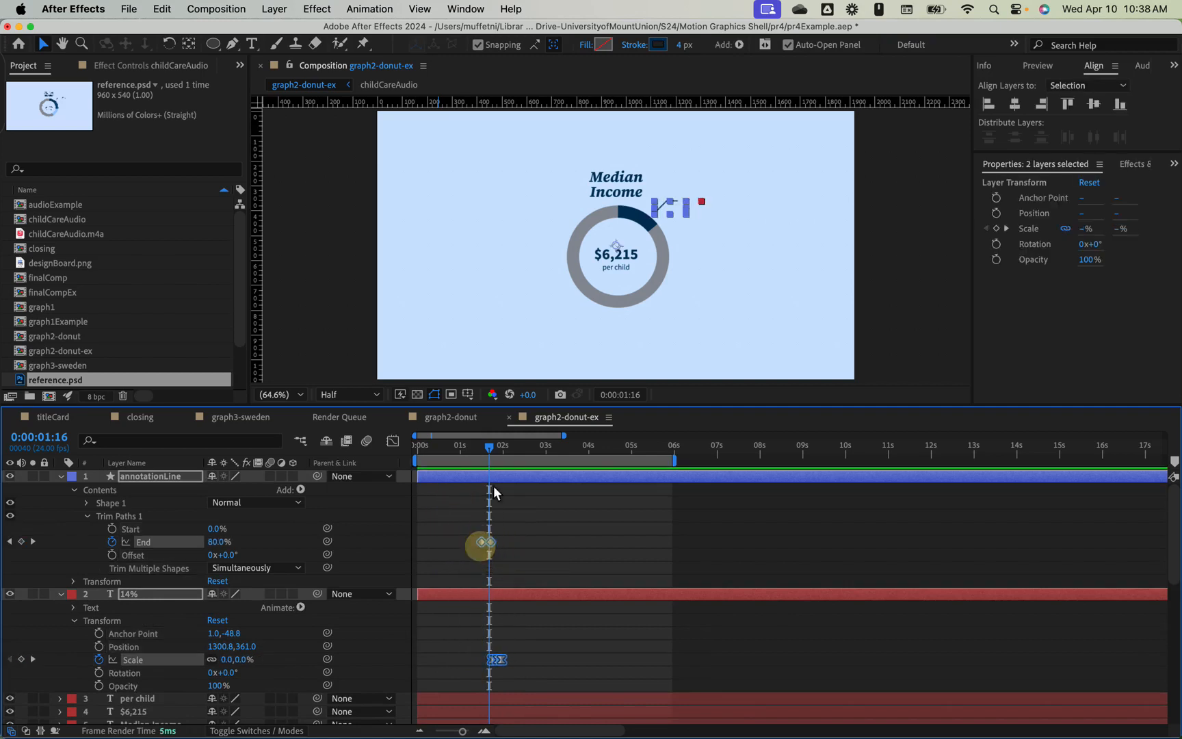
- Preview the animation from the start with the narration, and mute the childCareAudio layer
{"action": "left_click_drag", "start_coordinate": [493, 447], "coordinate": [356, 455]}
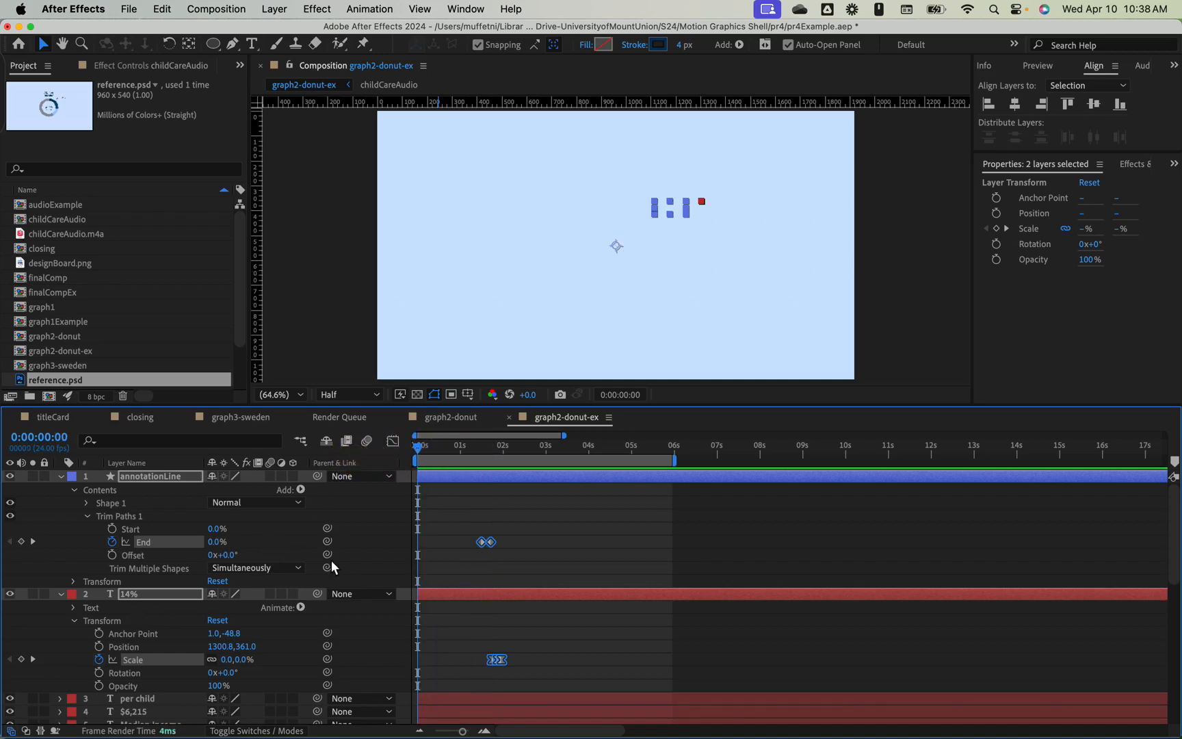
{"action": "scroll", "coordinate": [282, 631], "scroll_direction": "down", "scroll_amount": 15}
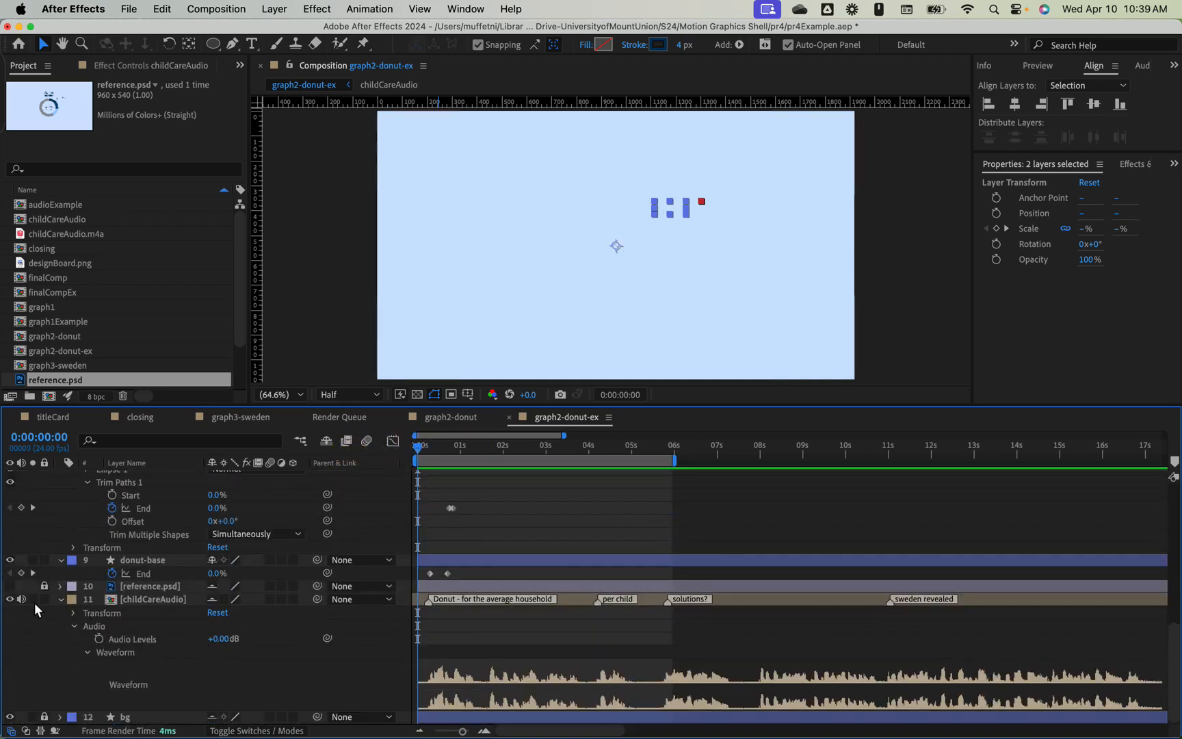
{"action": "key", "text": "space"}
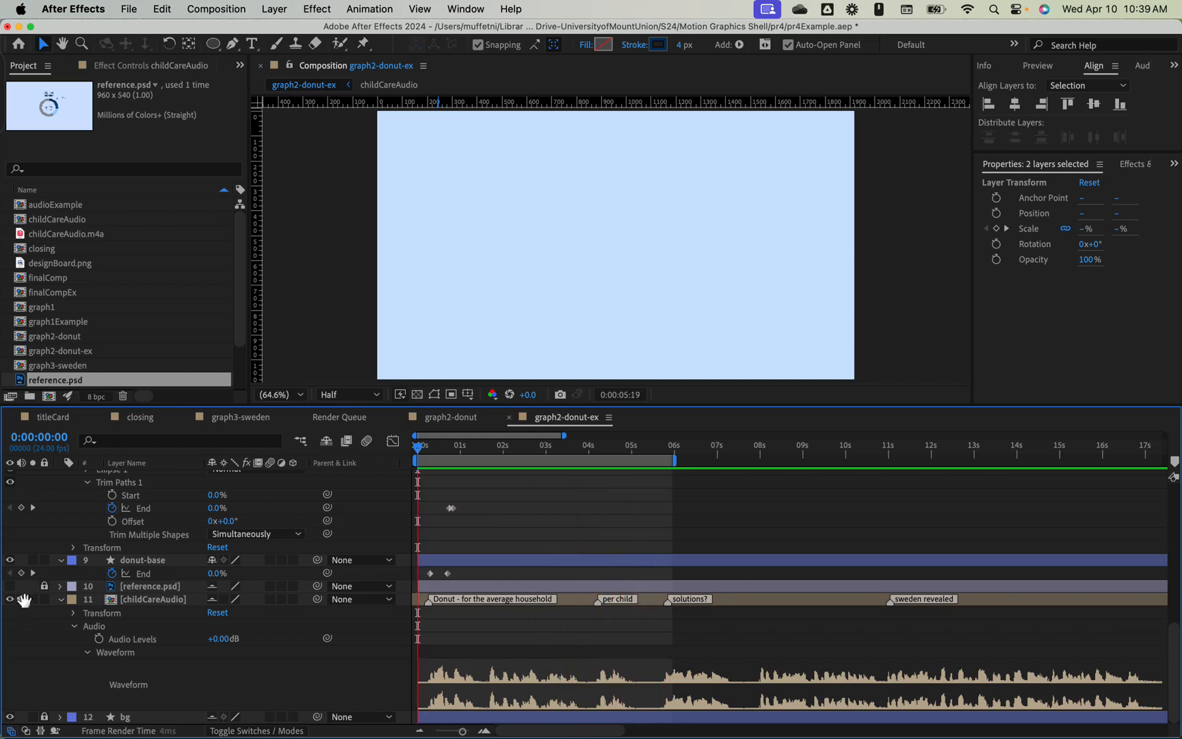
{"action": "key", "text": "space"}
{"action": "key", "text": "space"}
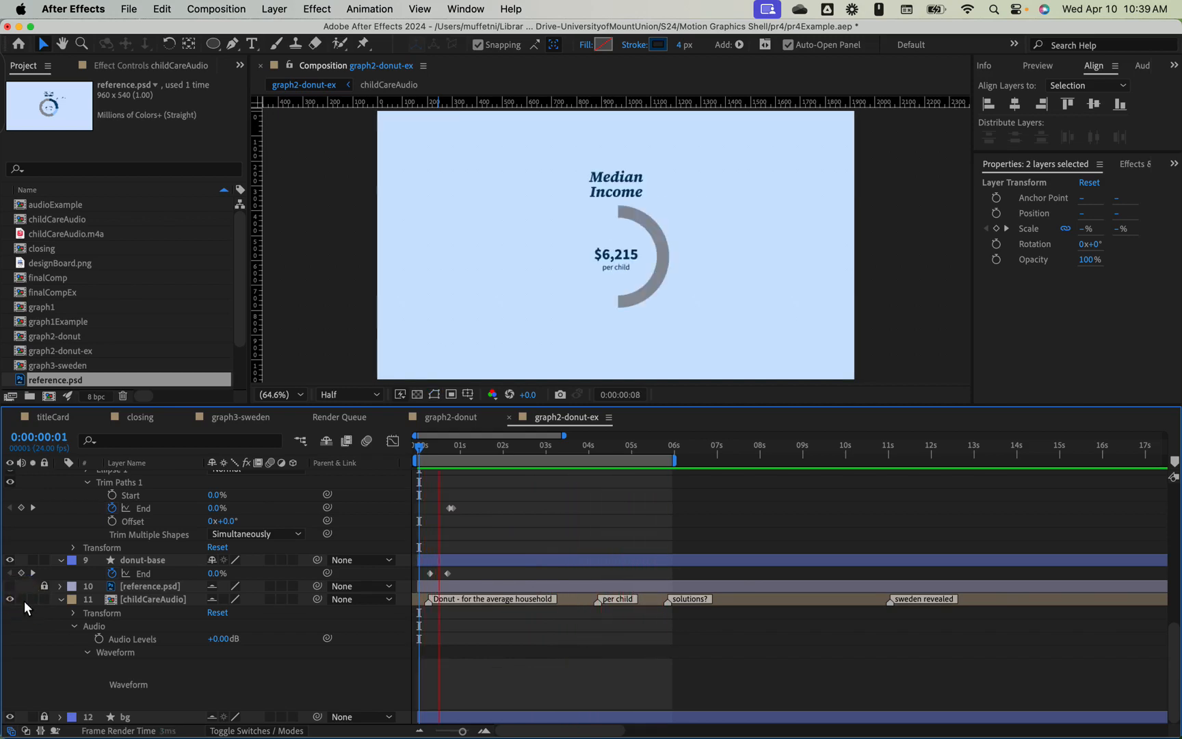
{"action": "key", "text": "space"}
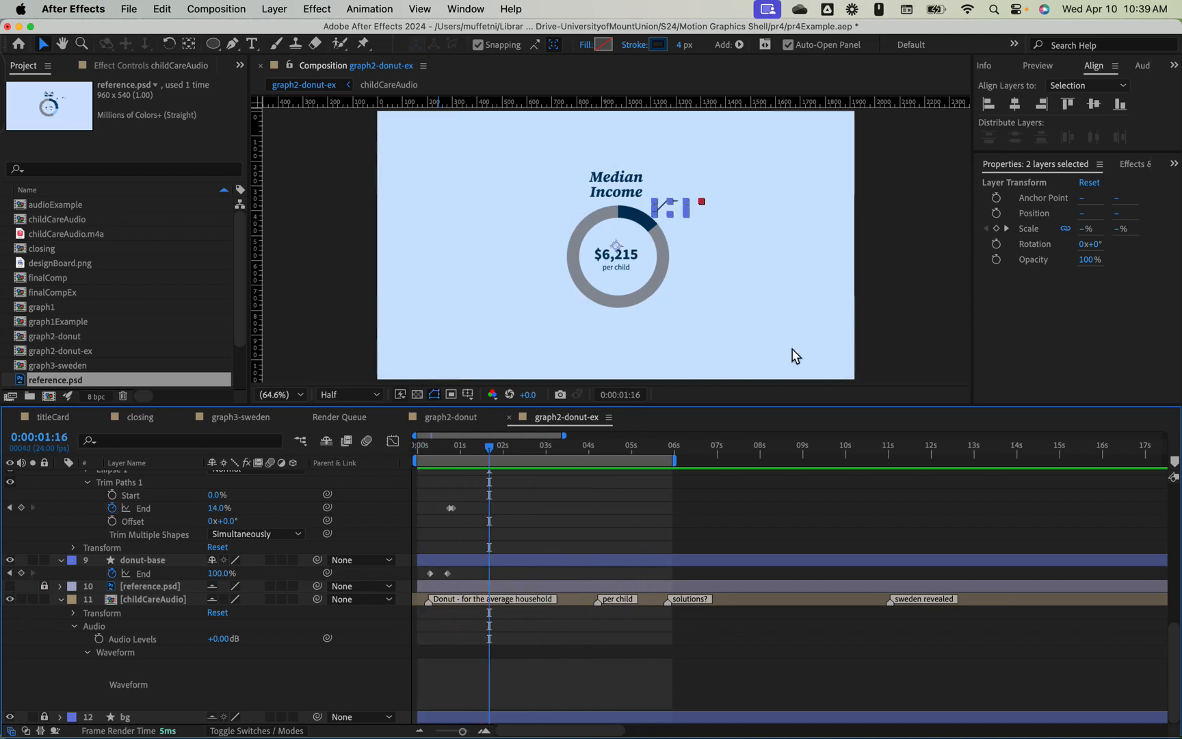
- Show the frame at 0:00:05:09 at 100% magnification and enlarge the Composition panel to inspect the whole donut chart
{"action": "left_click_drag", "start_coordinate": [488, 448], "coordinate": [647, 453]}
{"action": "left_click", "coordinate": [911, 321]}
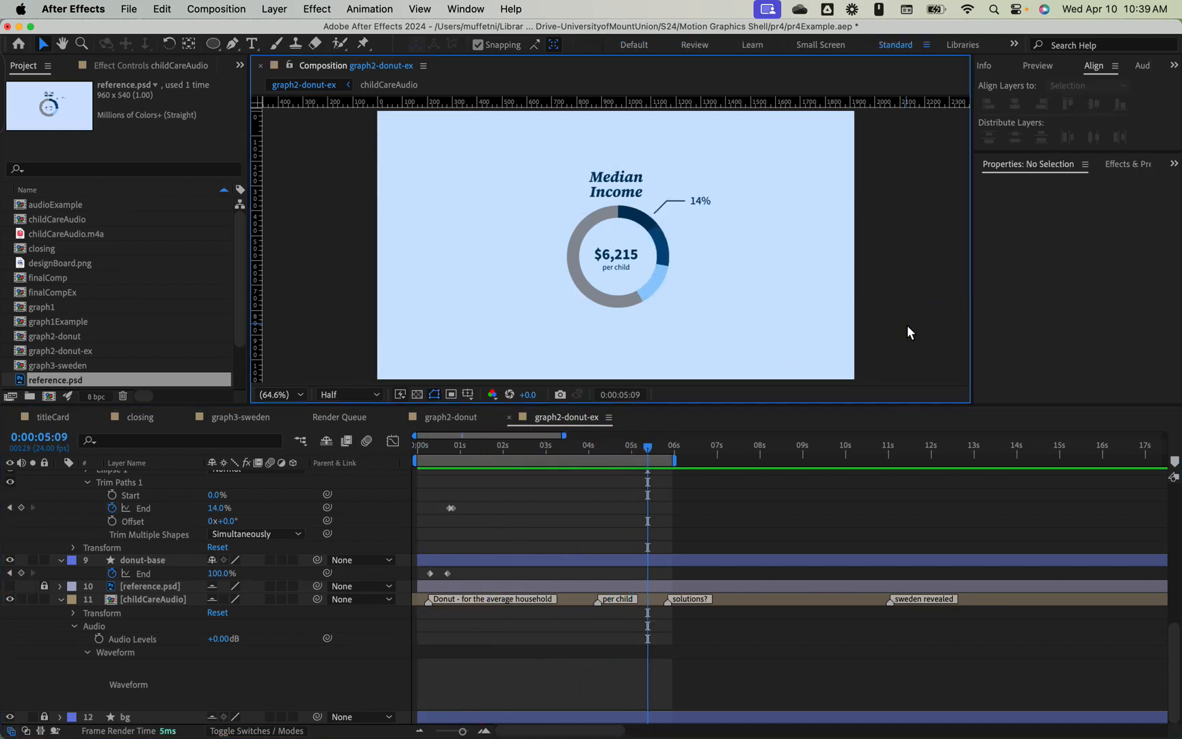
{"action": "key", "text": "comma"}
{"action": "key", "text": "comma"}
{"action": "key", "text": "period"}
{"action": "key", "text": "period"}
{"action": "key", "text": "period"}
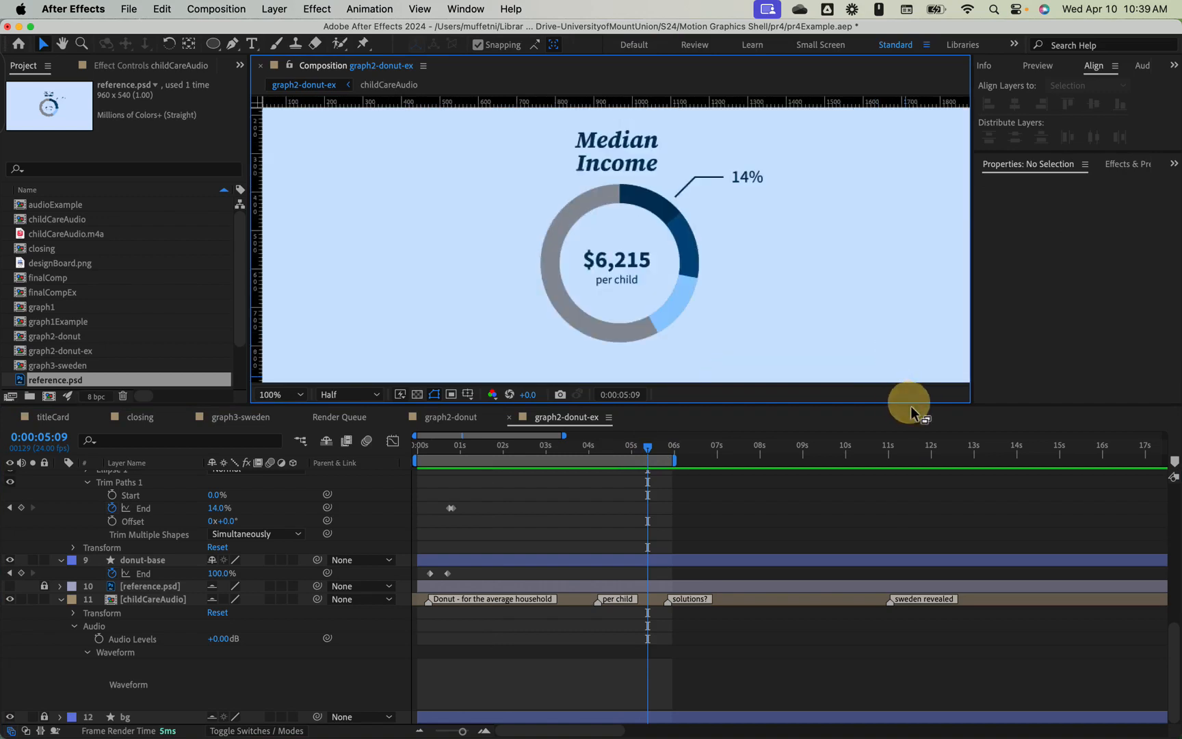
{"action": "left_click_drag", "start_coordinate": [911, 405], "coordinate": [920, 579]}
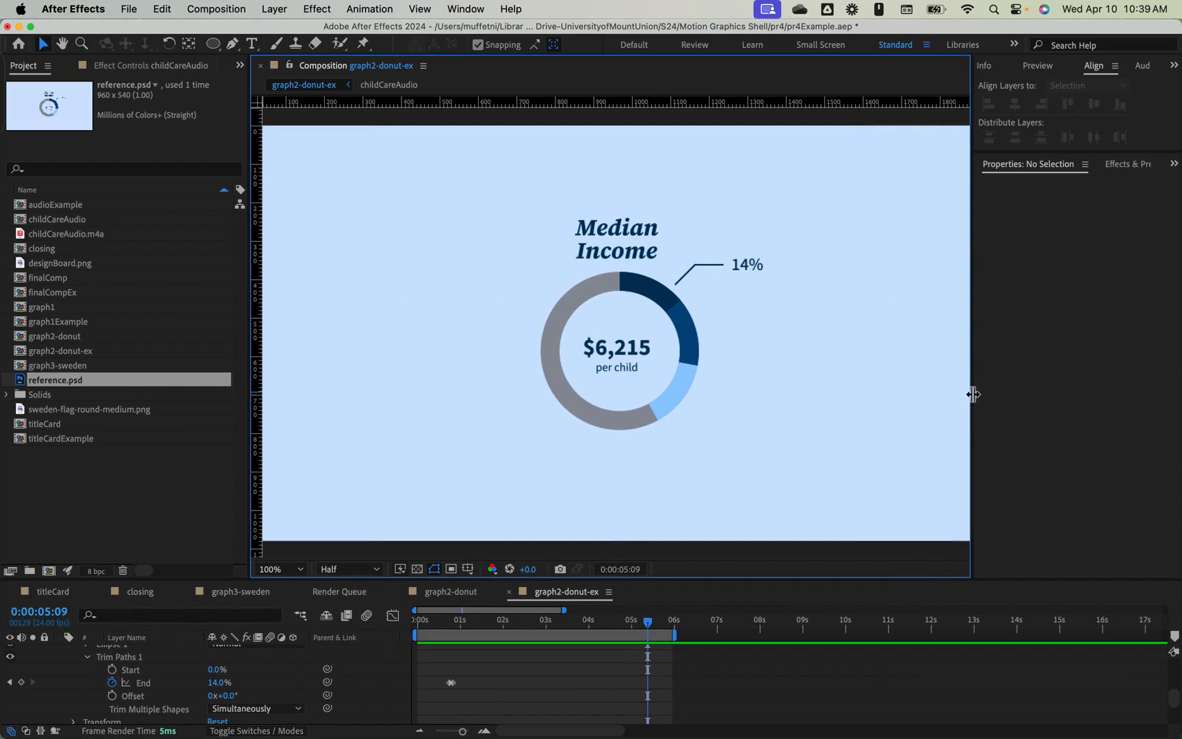
{"action": "left_click_drag", "start_coordinate": [973, 392], "coordinate": [1102, 401]}
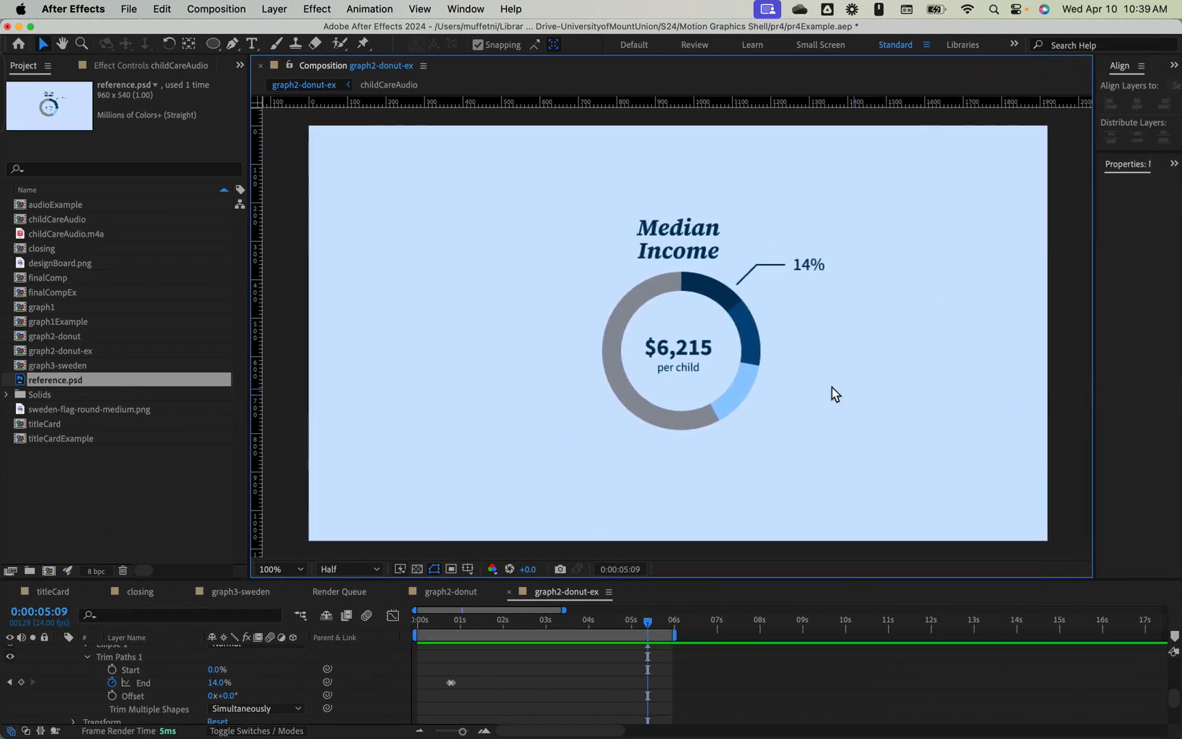
{"action": "left_click_drag", "start_coordinate": [449, 578], "coordinate": [486, 491]}
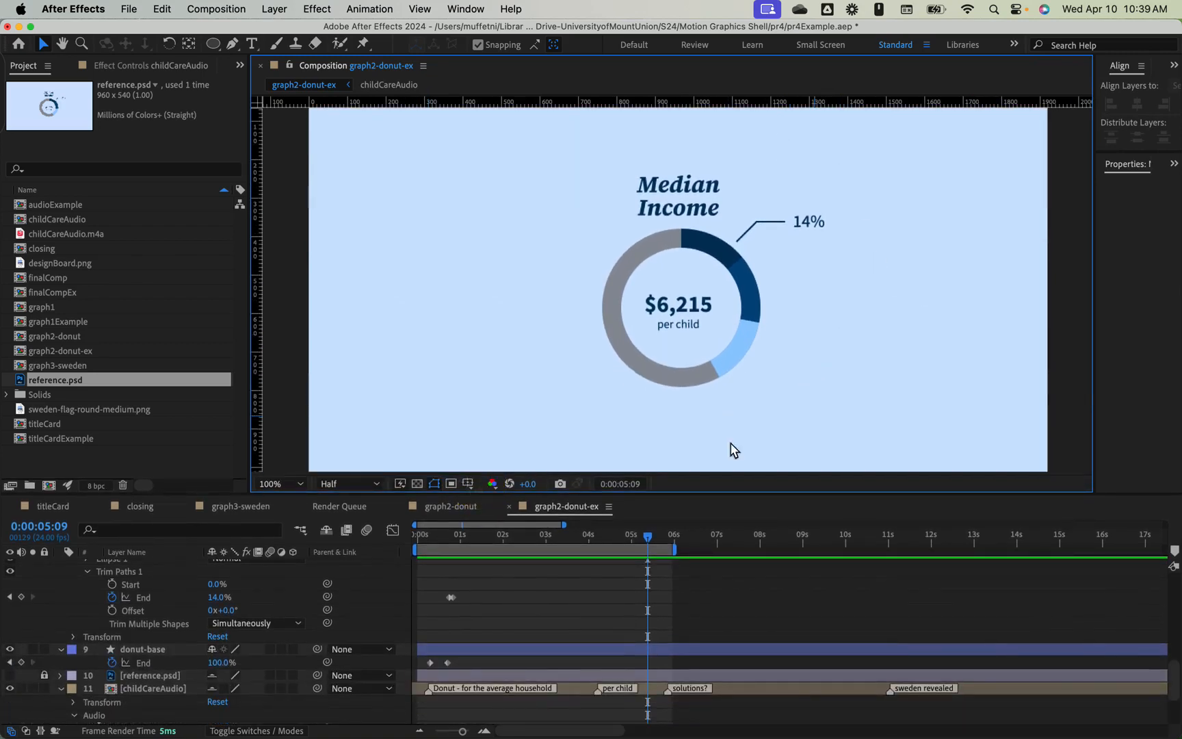